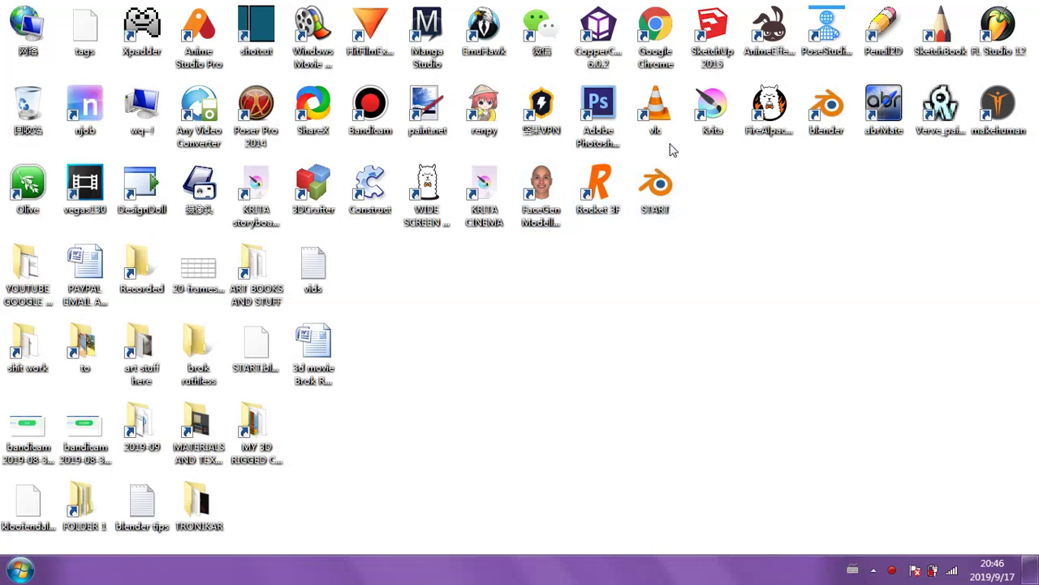
# - Open START.blend in Blender from its desktop shortcut
pyautogui.click(655, 194)
pyautogui.doubleClick(661, 199)
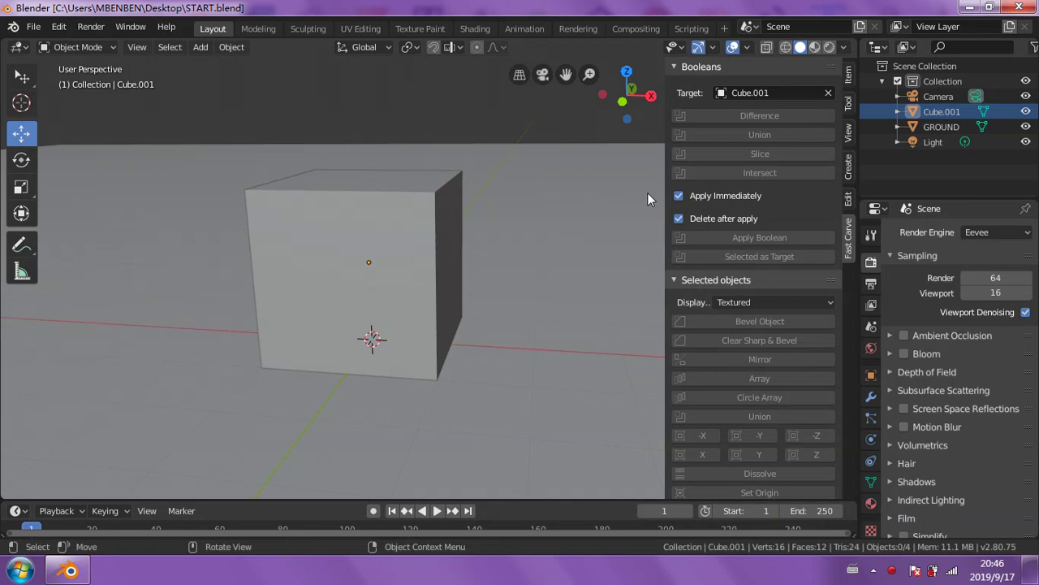
# - Narrow the side panel and orbit around the cube to bring the camera and light into view
pyautogui.moveTo(483, 195); pyautogui.dragTo(638, 208, button='middle')
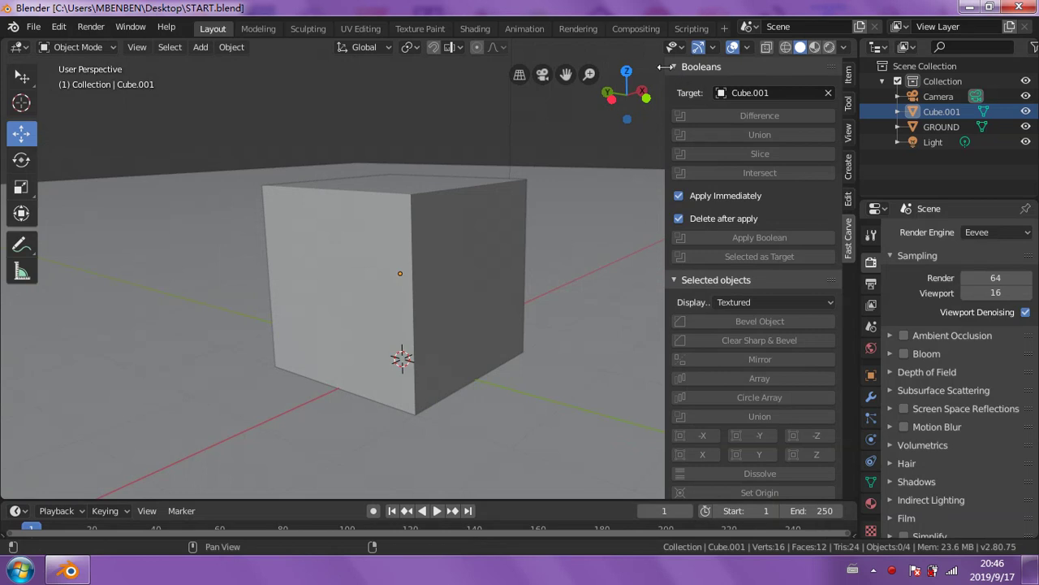
pyautogui.moveTo(665, 66); pyautogui.dragTo(779, 66)
pyautogui.moveTo(661, 185); pyautogui.dragTo(562, 194, button='middle')
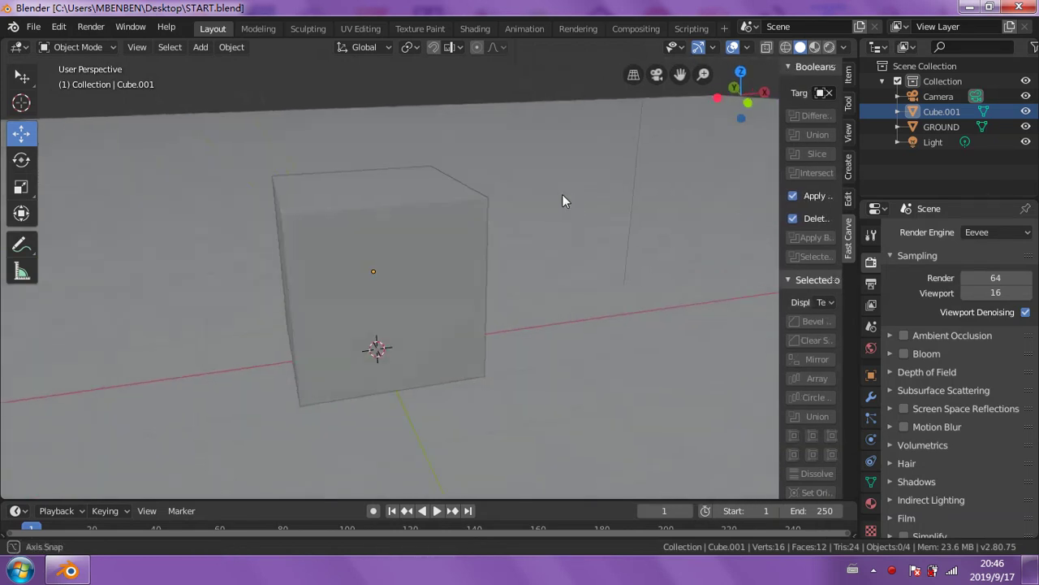
pyautogui.scroll(-4, 562, 194)
pyautogui.scroll(-2, 522, 243)
pyautogui.moveTo(497, 301); pyautogui.dragTo(679, 293, button='middle')
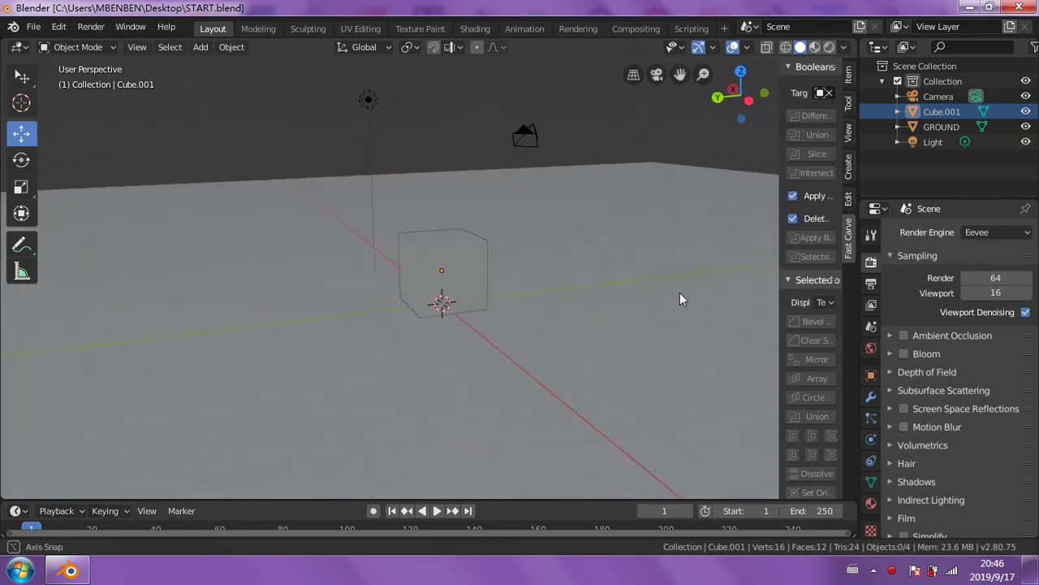
pyautogui.moveTo(578, 301)
pyautogui.mouseDown(button='middle')
pyautogui.moveTo(592, 290)
pyautogui.moveTo(683, 286)
pyautogui.moveTo(457, 293)
pyautogui.moveTo(512, 217)
pyautogui.mouseUp(button='middle')
pyautogui.scroll(2, 518, 219)
pyautogui.scroll(3, 528, 268)
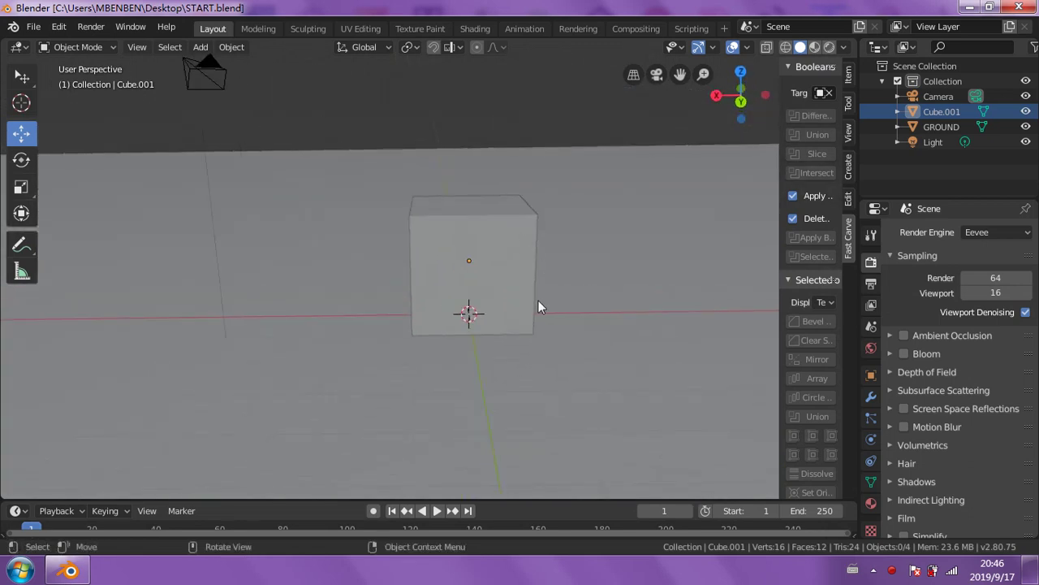
pyautogui.moveTo(538, 301)
pyautogui.mouseDown(button='middle')
pyautogui.moveTo(640, 289)
pyautogui.moveTo(557, 298)
pyautogui.moveTo(490, 337)
pyautogui.moveTo(476, 337)
pyautogui.moveTo(472, 317)
pyautogui.mouseUp(button='middle')
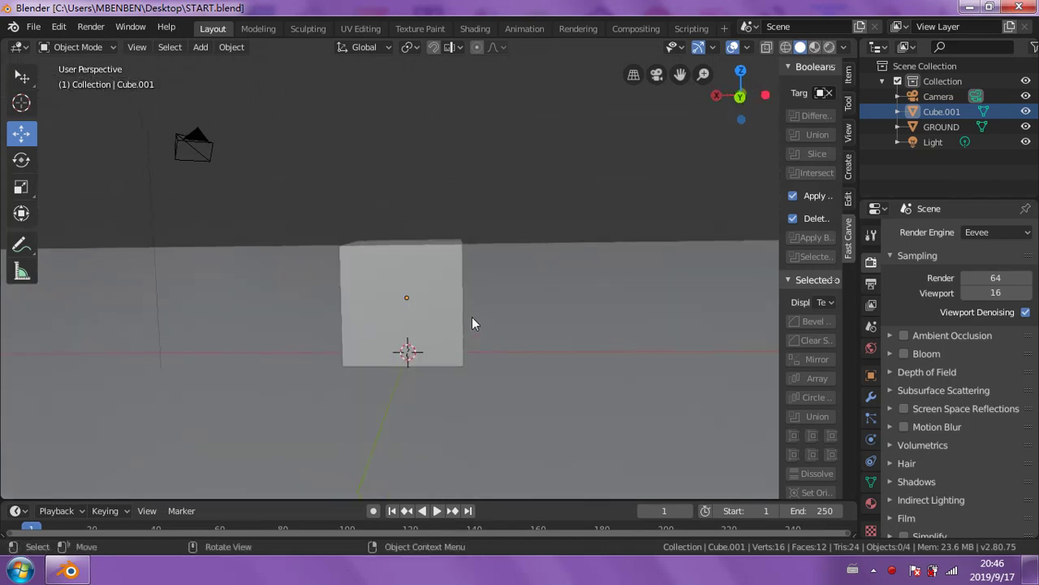
# - Select the camera and switch the viewport to X-ray shading with Alt+Z
pyautogui.click(195, 151)
pyautogui.moveTo(380, 190)
pyautogui.mouseDown(button='middle')
pyautogui.moveTo(537, 207)
pyautogui.moveTo(605, 200)
pyautogui.moveTo(597, 213)
pyautogui.mouseUp(button='middle')
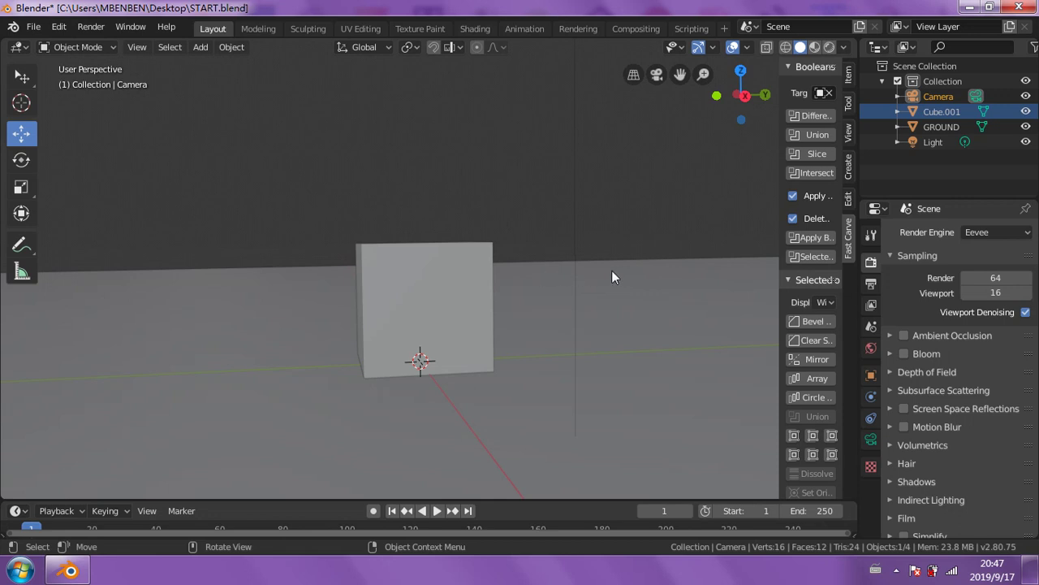
pyautogui.moveTo(613, 271)
pyautogui.mouseDown(button='middle')
pyautogui.moveTo(449, 283)
pyautogui.moveTo(374, 303)
pyautogui.mouseUp(button='middle')
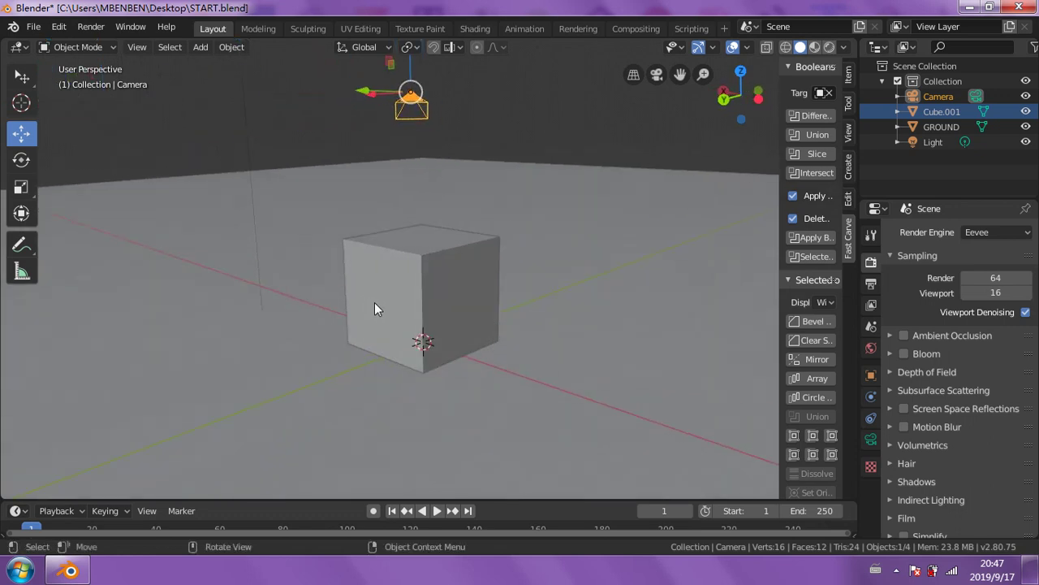
pyautogui.moveTo(558, 297)
pyautogui.mouseDown(button='middle')
pyautogui.moveTo(599, 307)
pyautogui.moveTo(631, 297)
pyautogui.mouseUp(button='middle')
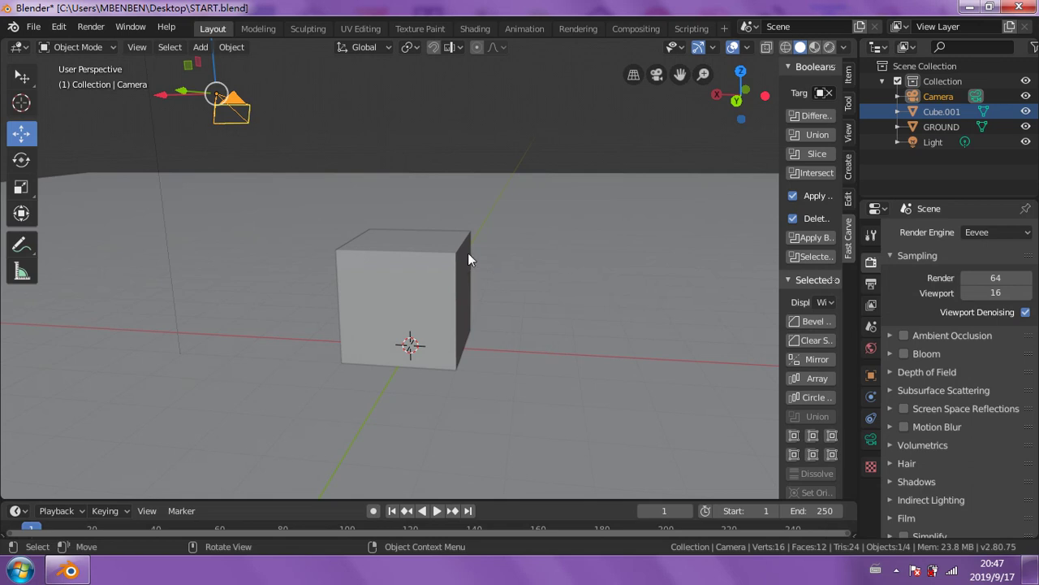
pyautogui.hotkey('alt', 'z')
pyautogui.moveTo(494, 281); pyautogui.dragTo(559, 272, button='middle')
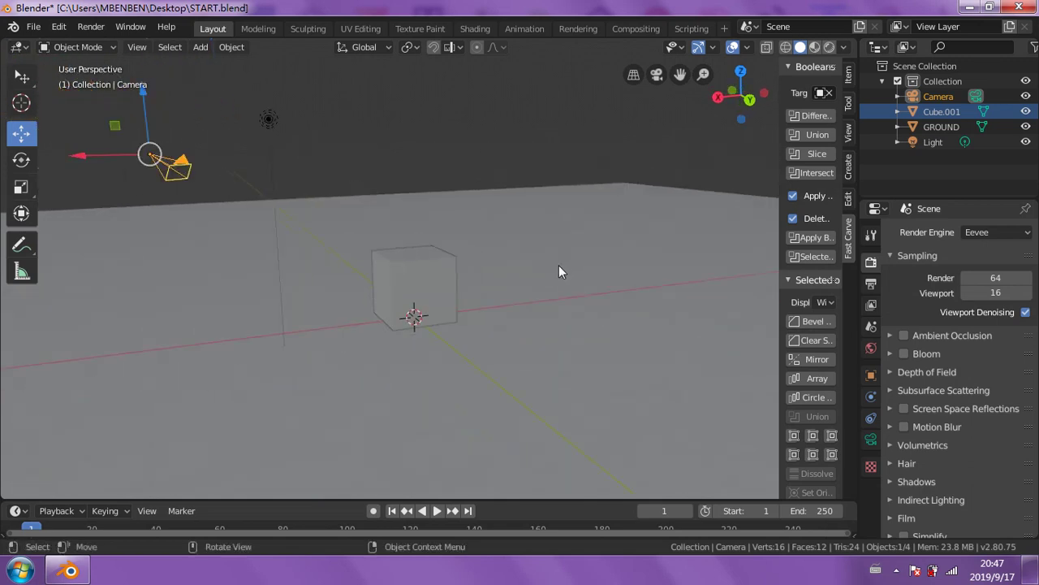
# - Delete the ground plane, then add and remove a trial landscape object
pyautogui.click(381, 208)
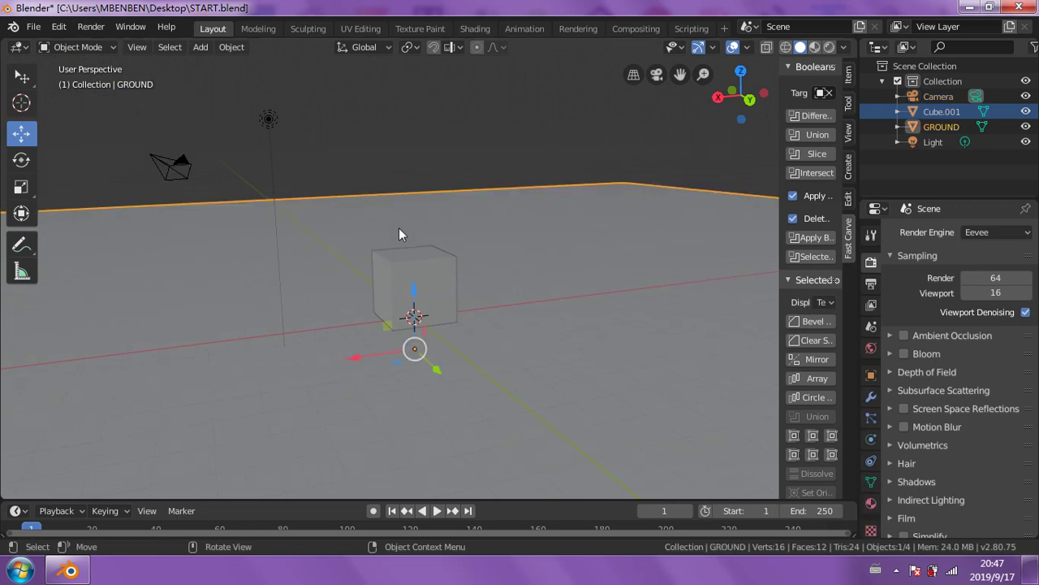
pyautogui.press('Delete')
pyautogui.press('Delete')
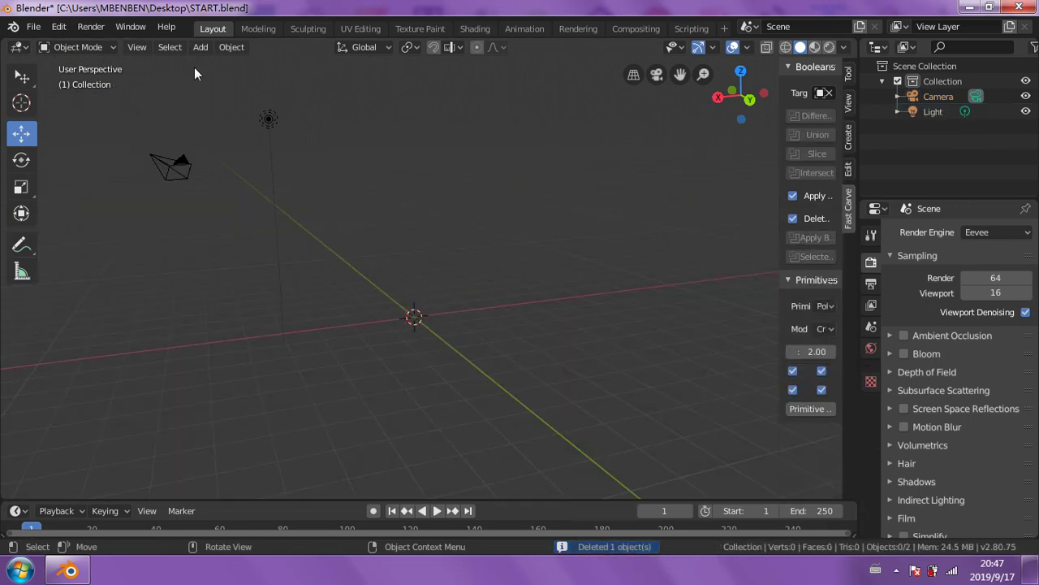
pyautogui.click(200, 47)
pyautogui.moveTo(220, 64)
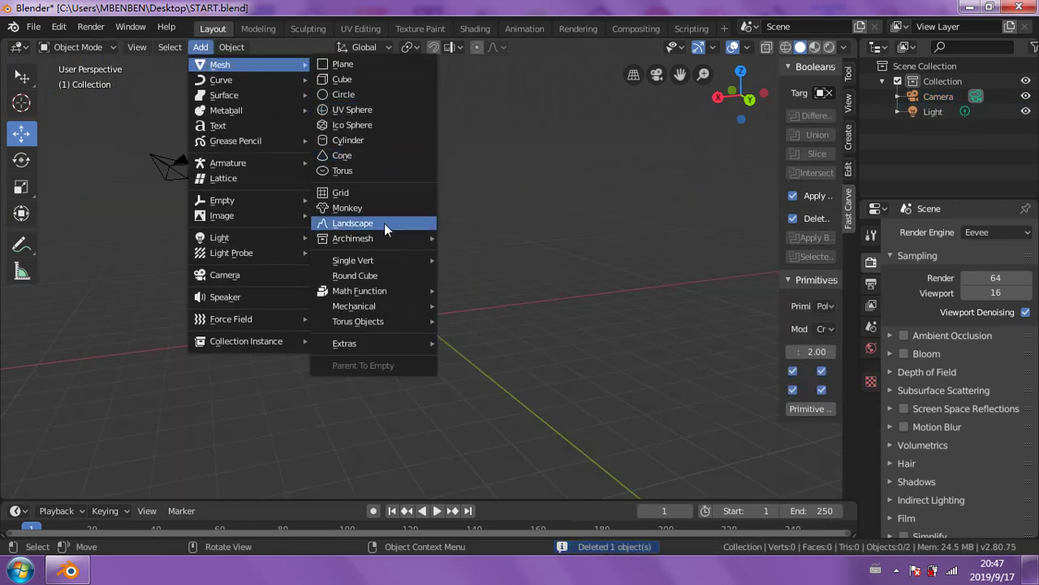
pyautogui.click(386, 224)
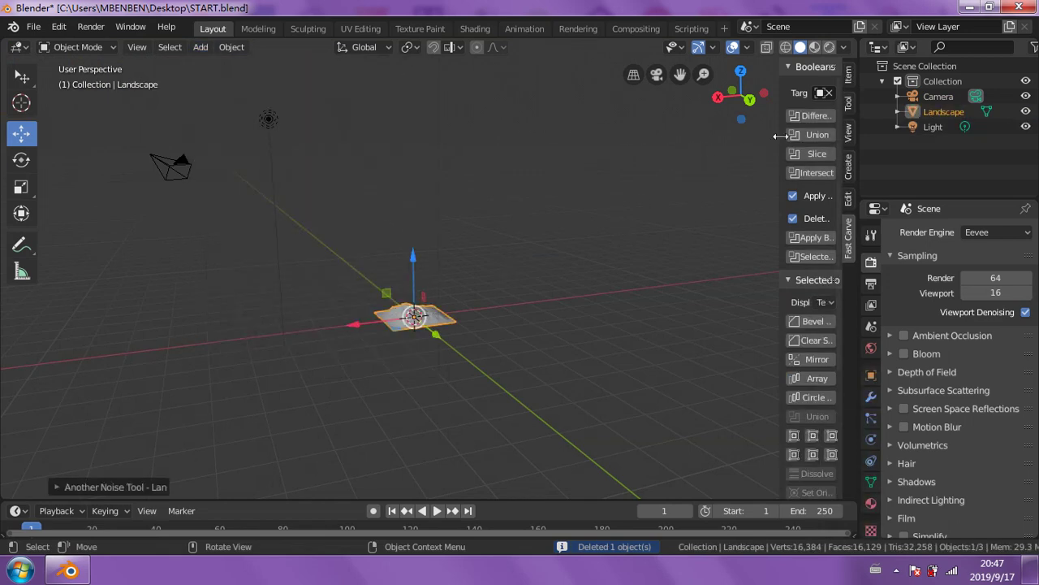
pyautogui.moveTo(778, 135); pyautogui.dragTo(648, 143)
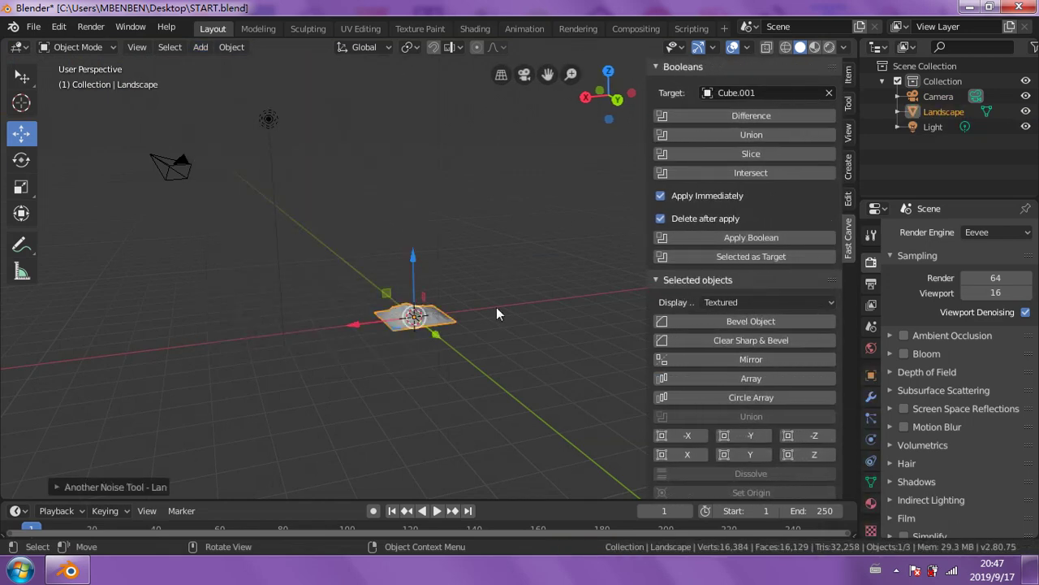
pyautogui.rightClick(409, 323)
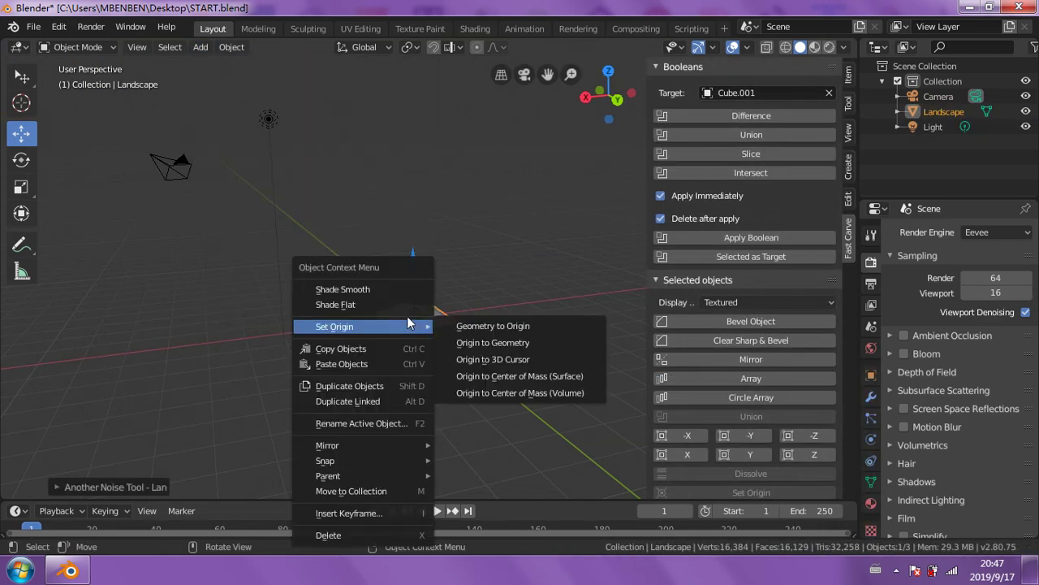
pyautogui.click(359, 536)
# - Add a Landscape mesh at the origin from the sidebar's Create tools
pyautogui.click(848, 104)
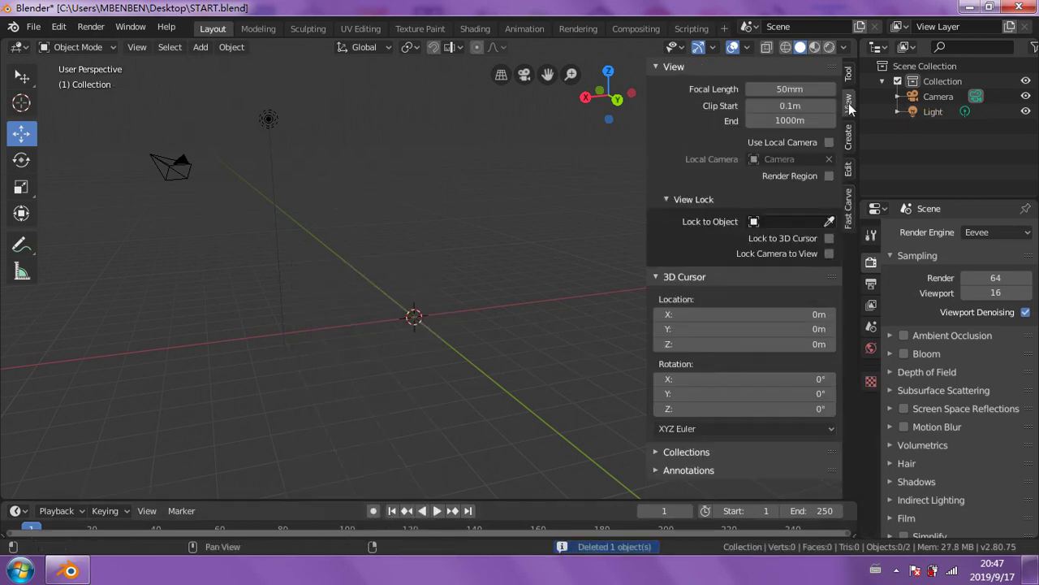
pyautogui.click(849, 129)
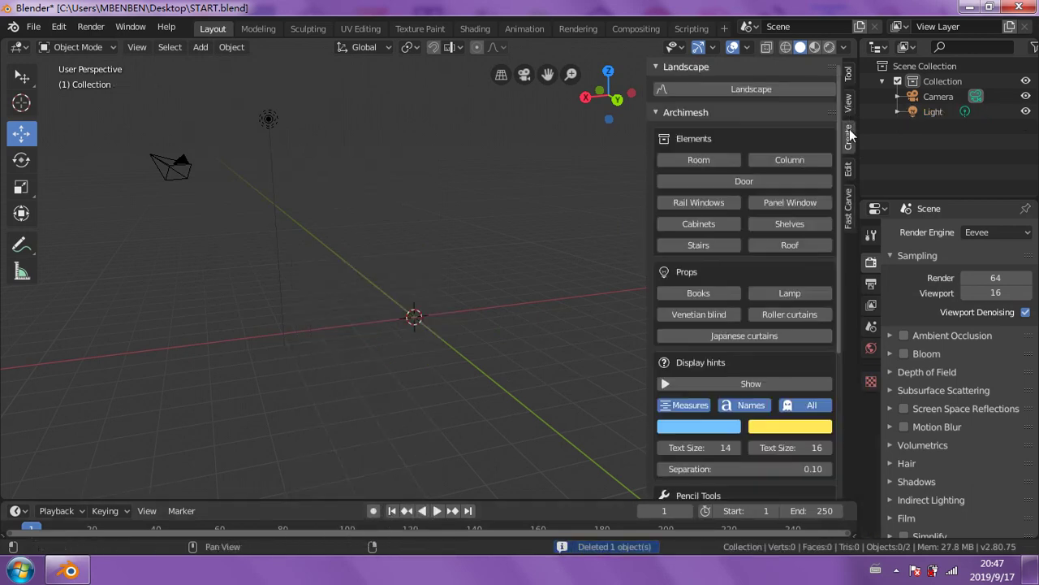
pyautogui.click(701, 93)
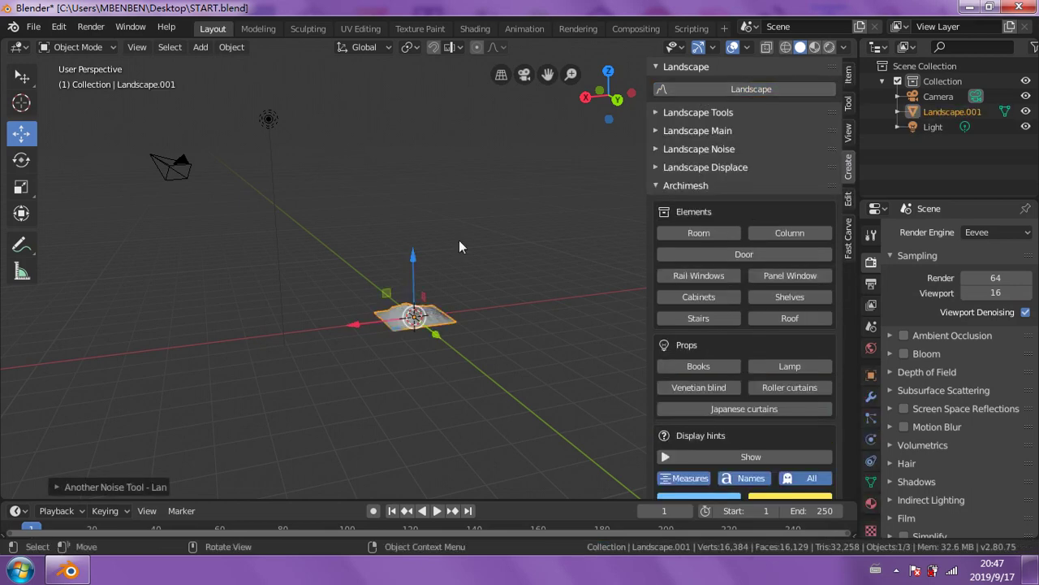
# - Expand the landscape settings and try the Canyons and Cauliflower Hills terrain presets
pyautogui.click(69, 485)
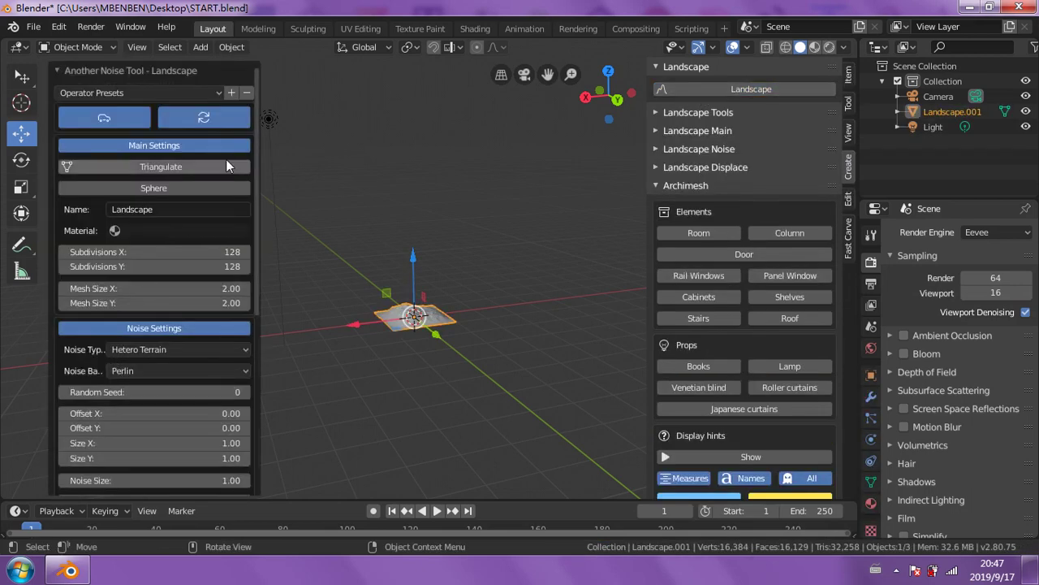
pyautogui.click(215, 93)
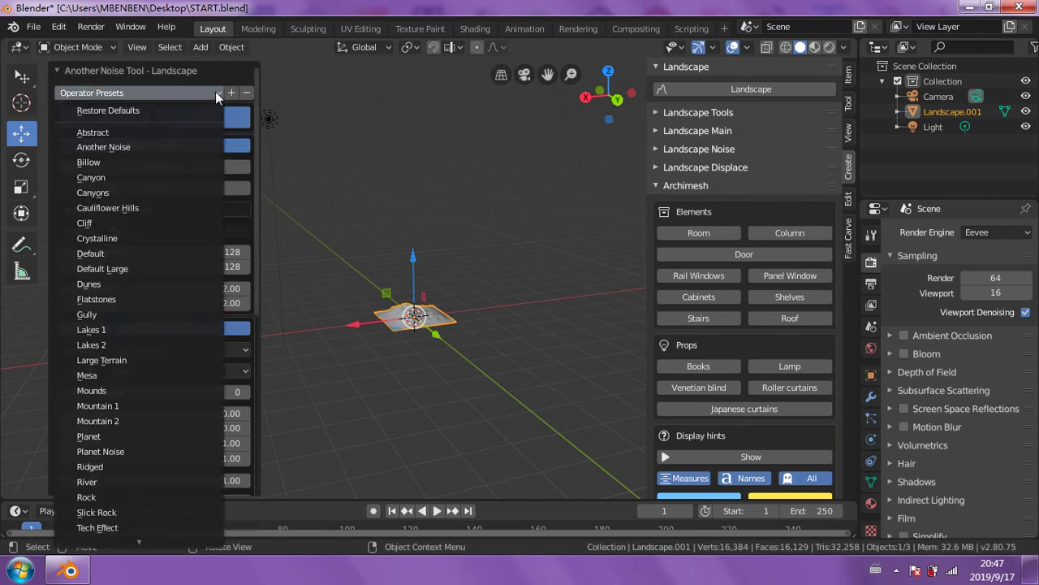
pyautogui.click(140, 187)
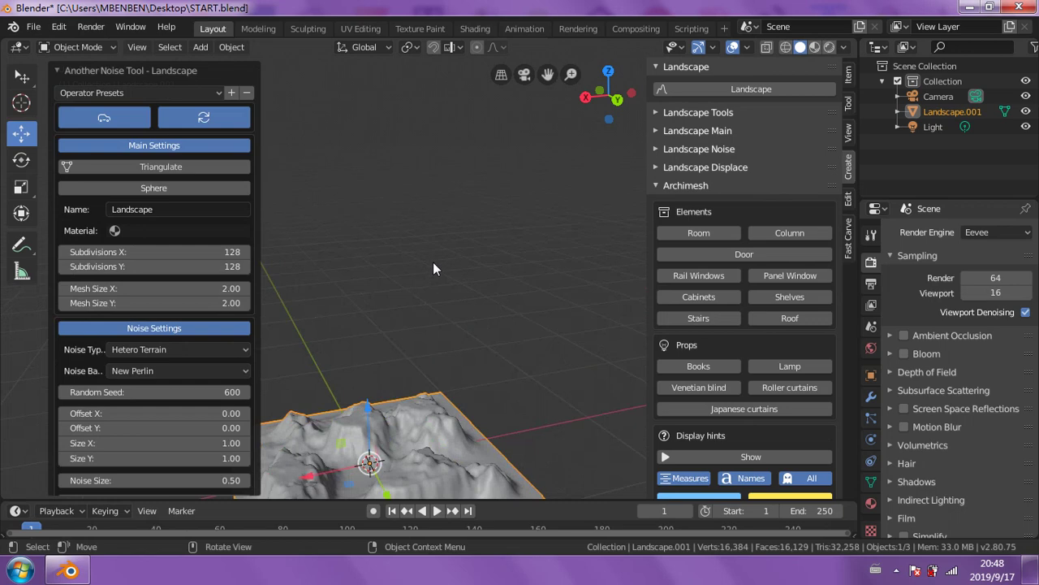
pyautogui.moveTo(433, 262)
pyautogui.mouseDown(button='middle')
pyautogui.moveTo(499, 217)
pyautogui.moveTo(477, 153)
pyautogui.mouseUp(button='middle')
pyautogui.moveTo(483, 266); pyautogui.dragTo(463, 284, button='middle')
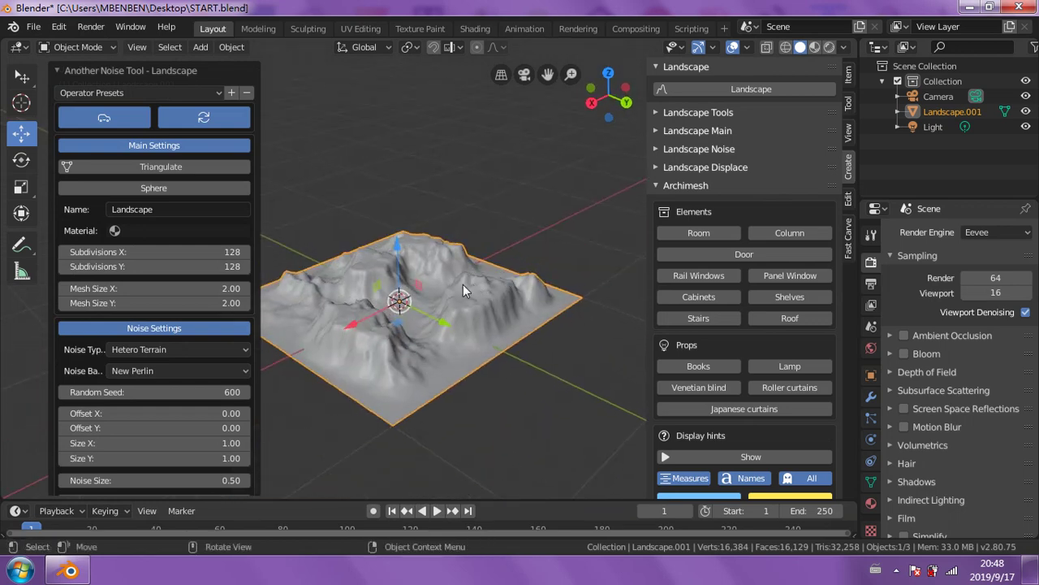
pyautogui.scroll(3, 463, 285)
pyautogui.click(151, 94)
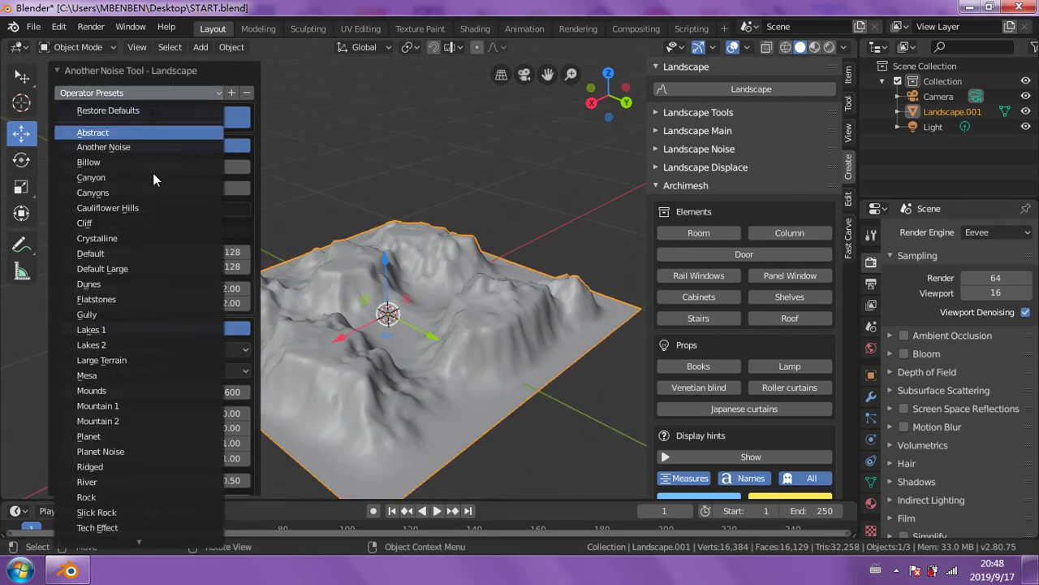
pyautogui.click(150, 212)
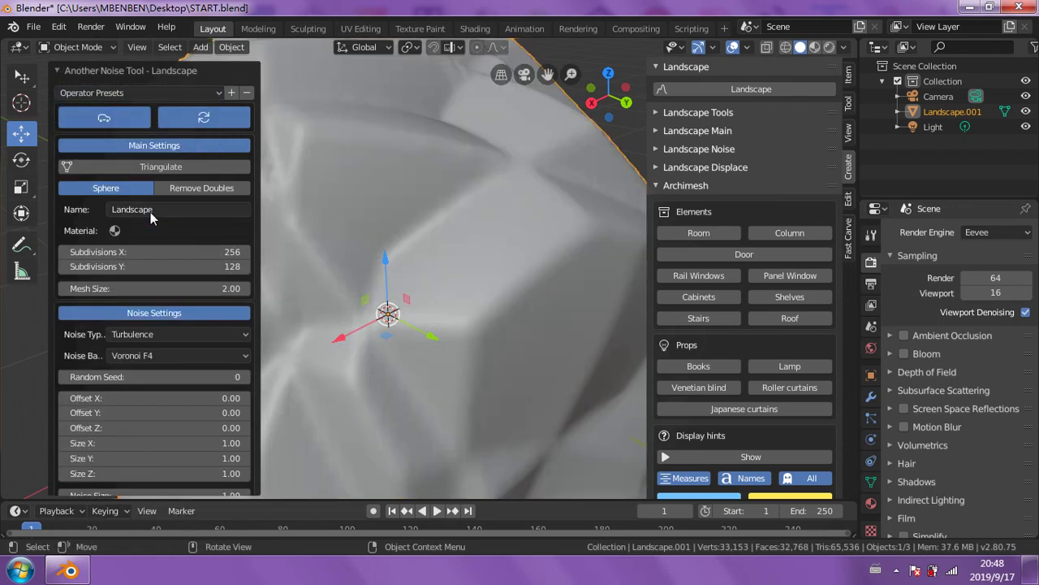
pyautogui.scroll(-5, 417, 297)
pyautogui.moveTo(410, 296); pyautogui.dragTo(416, 262, button='middle')
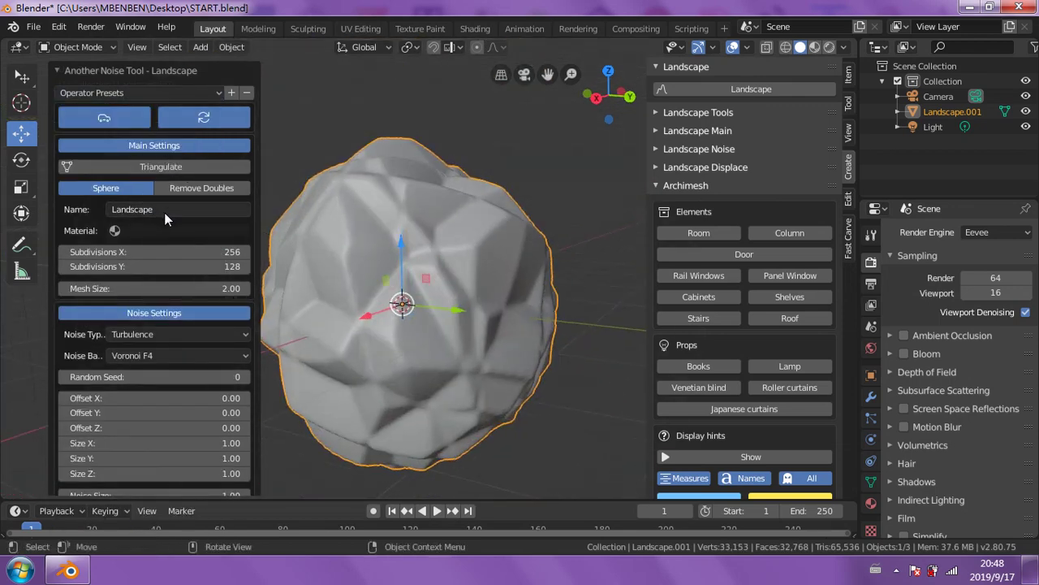
pyautogui.click(134, 120)
# - Apply the Cliff terrain preset, then settle on the Mountain 2 preset
pyautogui.click(161, 94)
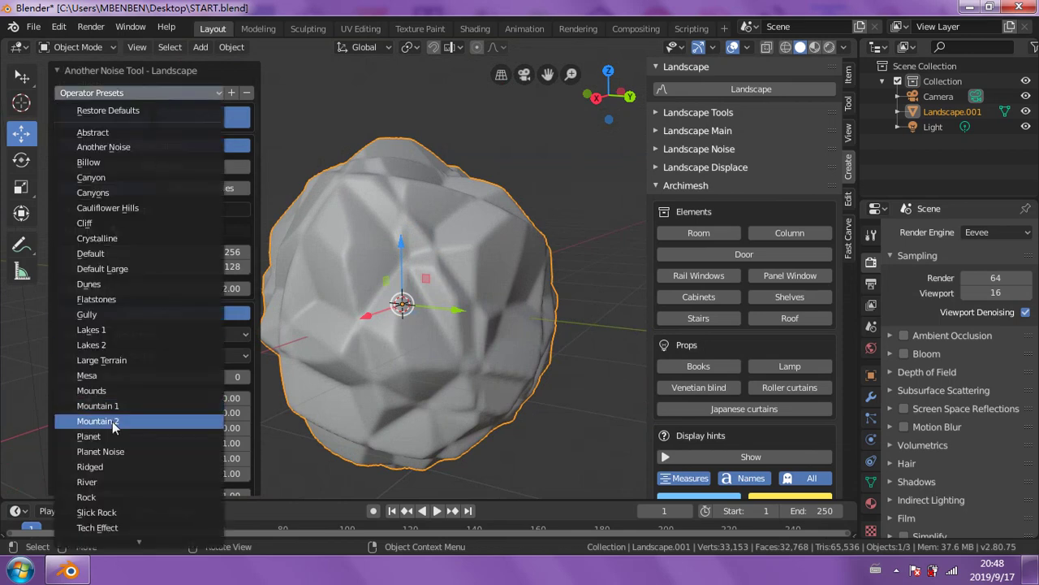
pyautogui.click(106, 231)
pyautogui.moveTo(382, 325)
pyautogui.mouseDown(button='middle')
pyautogui.moveTo(618, 293)
pyautogui.moveTo(364, 309)
pyautogui.moveTo(419, 322)
pyautogui.mouseUp(button='middle')
pyautogui.scroll(2, 365, 309)
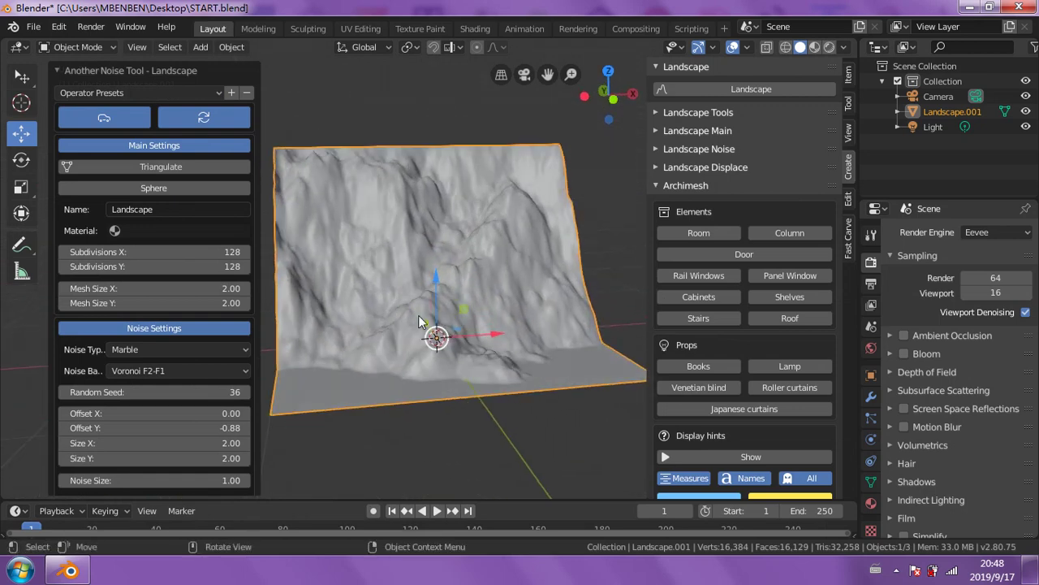
pyautogui.click(142, 92)
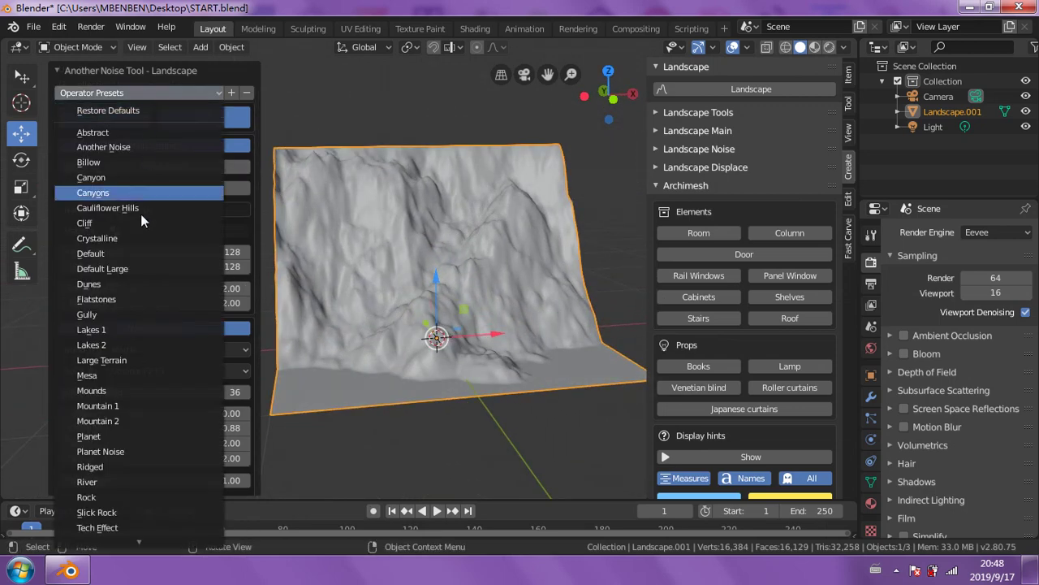
pyautogui.click(127, 416)
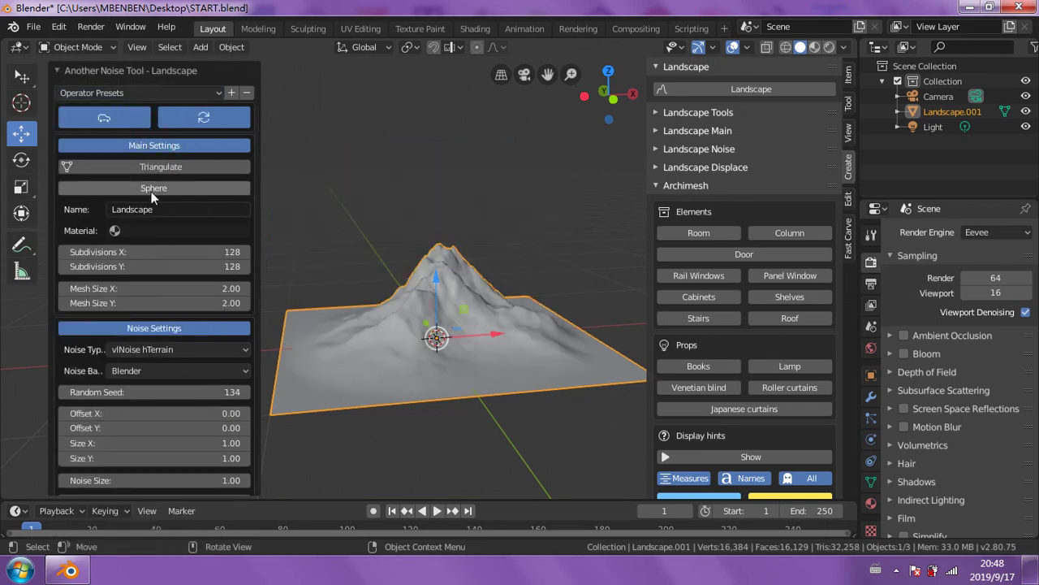
pyautogui.moveTo(503, 315); pyautogui.dragTo(547, 306, button='middle')
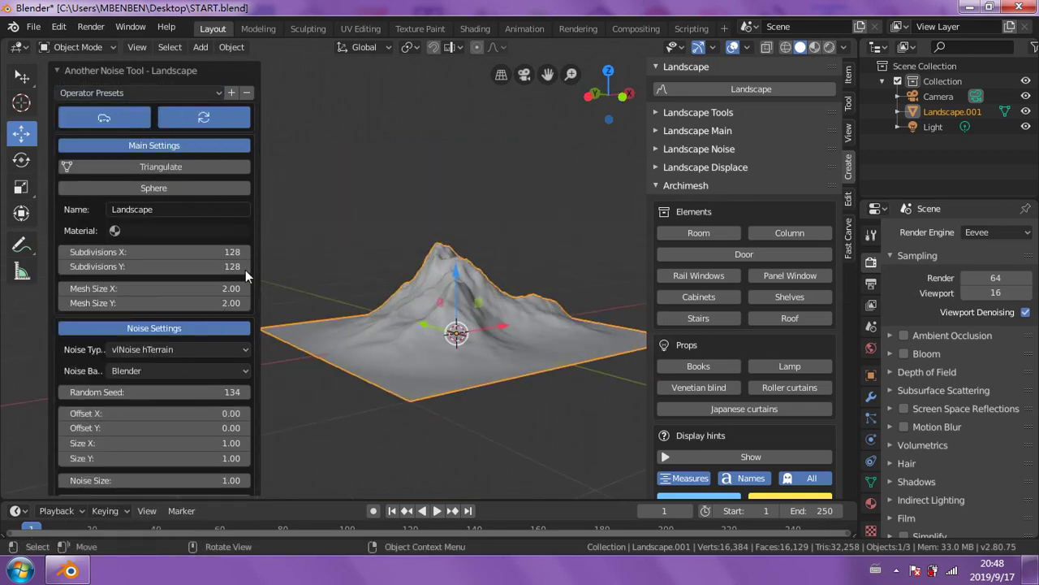
# - Regenerate the terrain with the River preset, then the Ridged preset
pyautogui.click(163, 90)
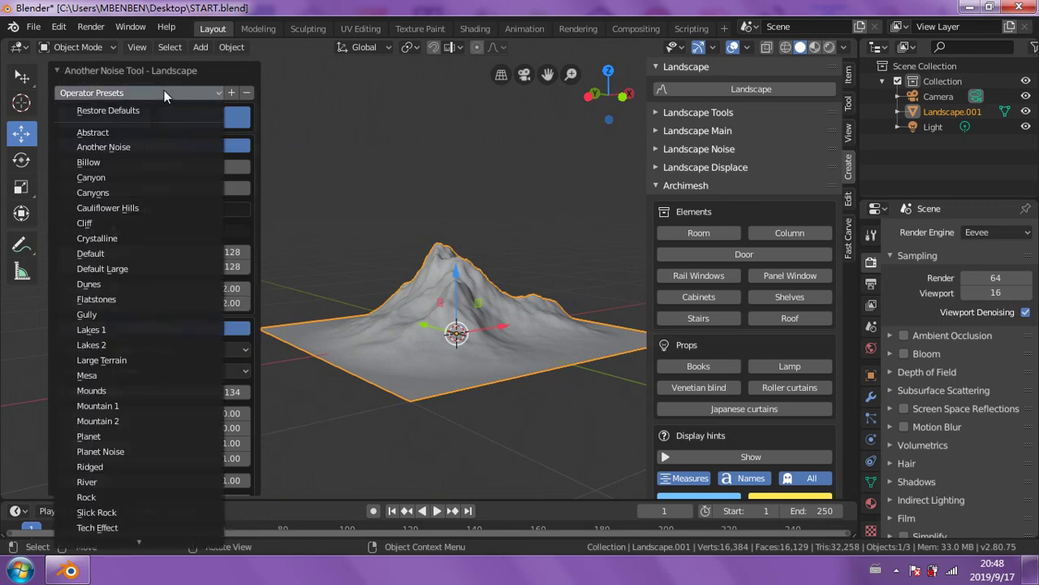
pyautogui.click(117, 486)
pyautogui.moveTo(421, 386)
pyautogui.mouseDown(button='middle')
pyautogui.moveTo(391, 371)
pyautogui.moveTo(424, 381)
pyautogui.mouseUp(button='middle')
pyautogui.scroll(4, 430, 385)
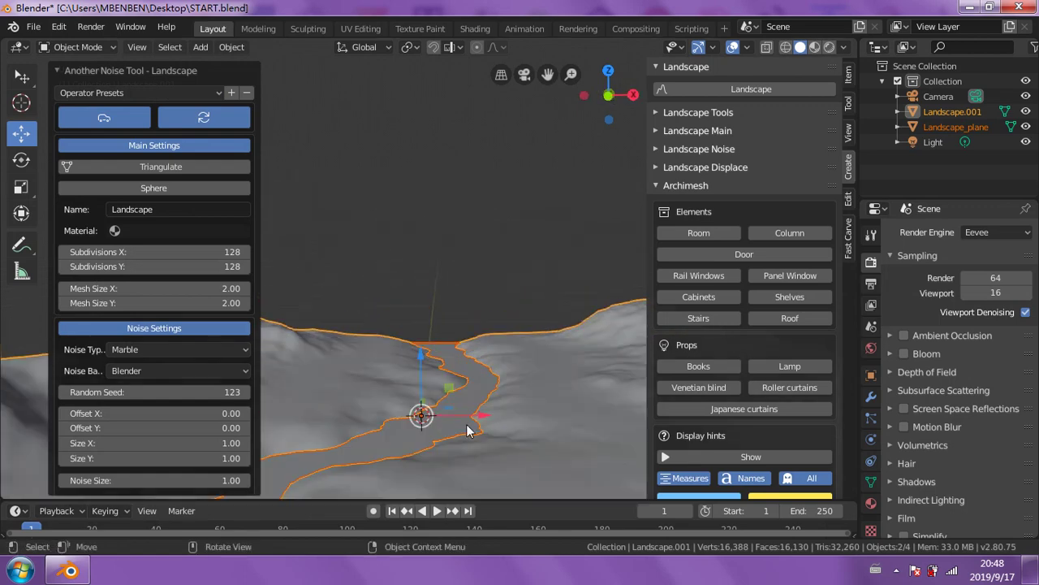
pyautogui.scroll(2, 455, 422)
pyautogui.moveTo(471, 444)
pyautogui.mouseDown(button='middle')
pyautogui.moveTo(429, 445)
pyautogui.moveTo(502, 389)
pyautogui.moveTo(451, 439)
pyautogui.moveTo(384, 426)
pyautogui.moveTo(489, 404)
pyautogui.moveTo(490, 339)
pyautogui.moveTo(293, 315)
pyautogui.mouseUp(button='middle')
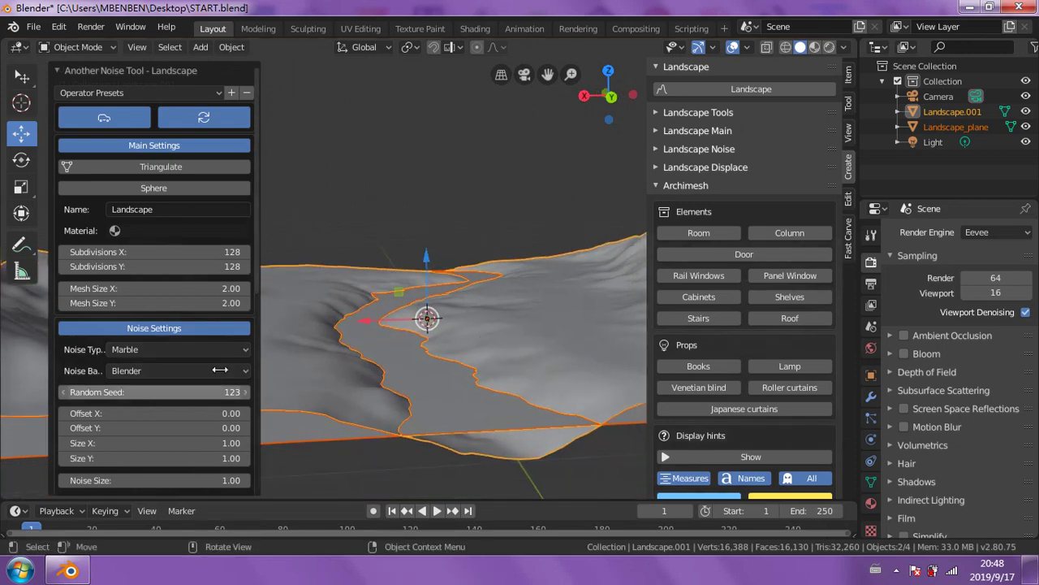
pyautogui.click(131, 94)
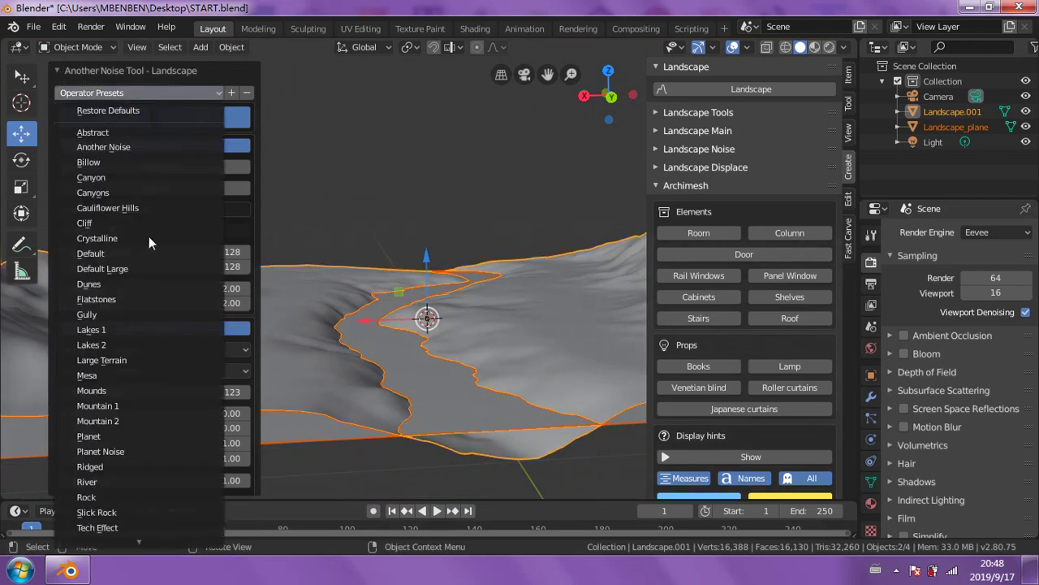
pyautogui.click(158, 466)
pyautogui.moveTo(387, 337); pyautogui.dragTo(527, 358, button='middle')
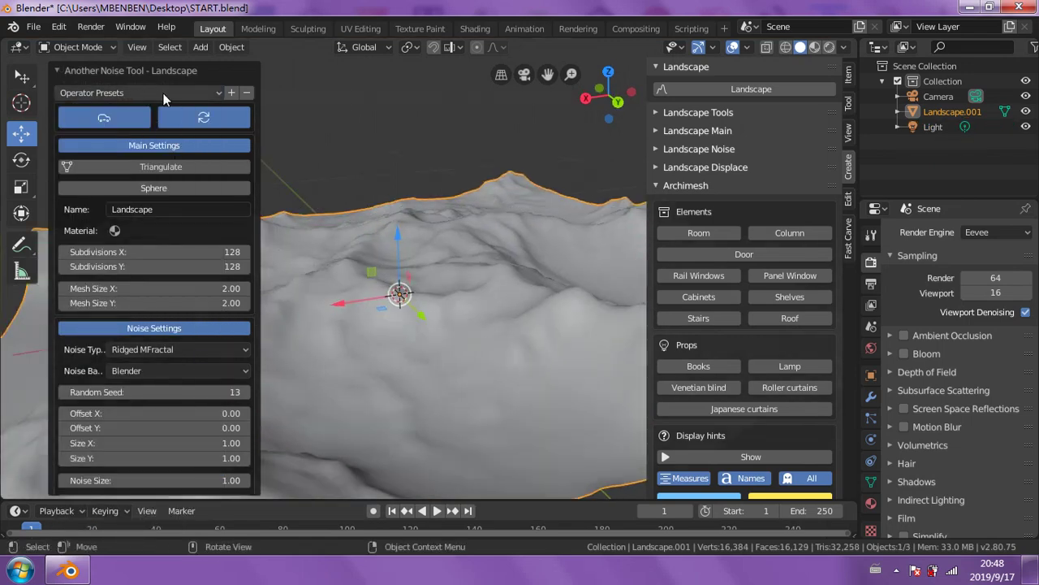
# - Try the Planet Noise preset, then switch back to Ridged
pyautogui.click(185, 93)
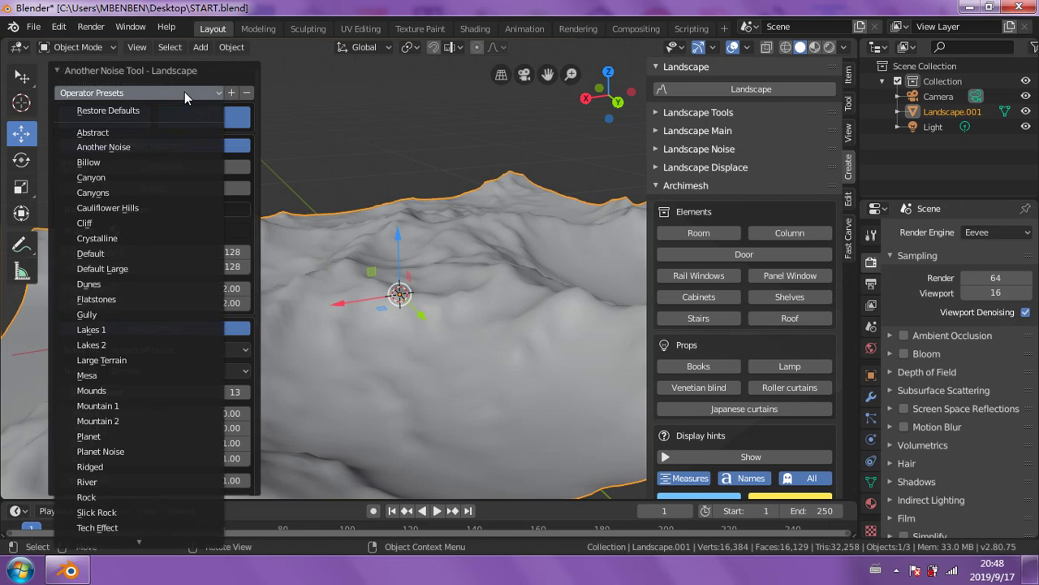
pyautogui.click(155, 448)
pyautogui.moveTo(321, 419); pyautogui.dragTo(579, 354, button='middle')
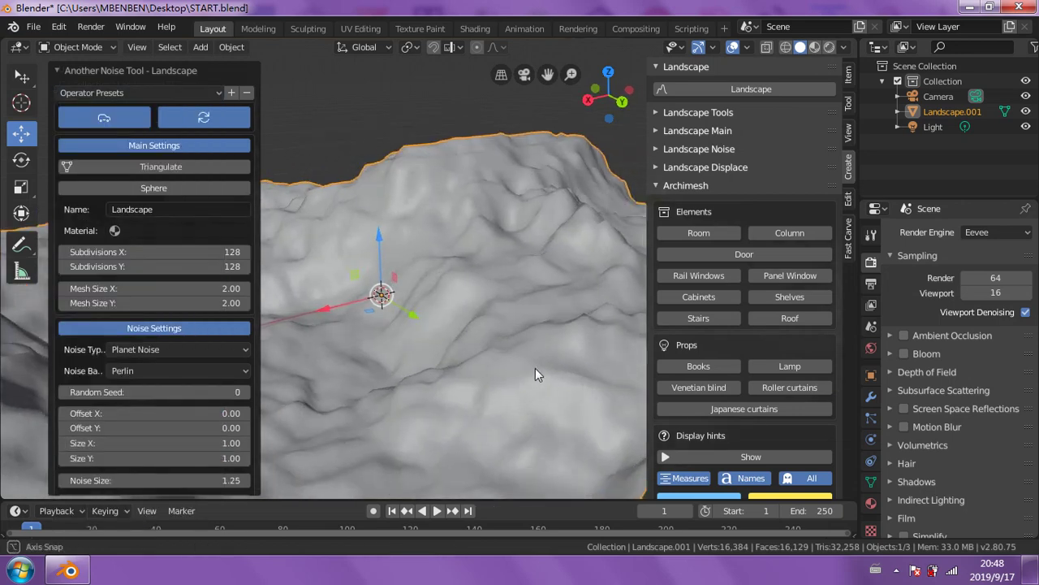
pyautogui.click(134, 93)
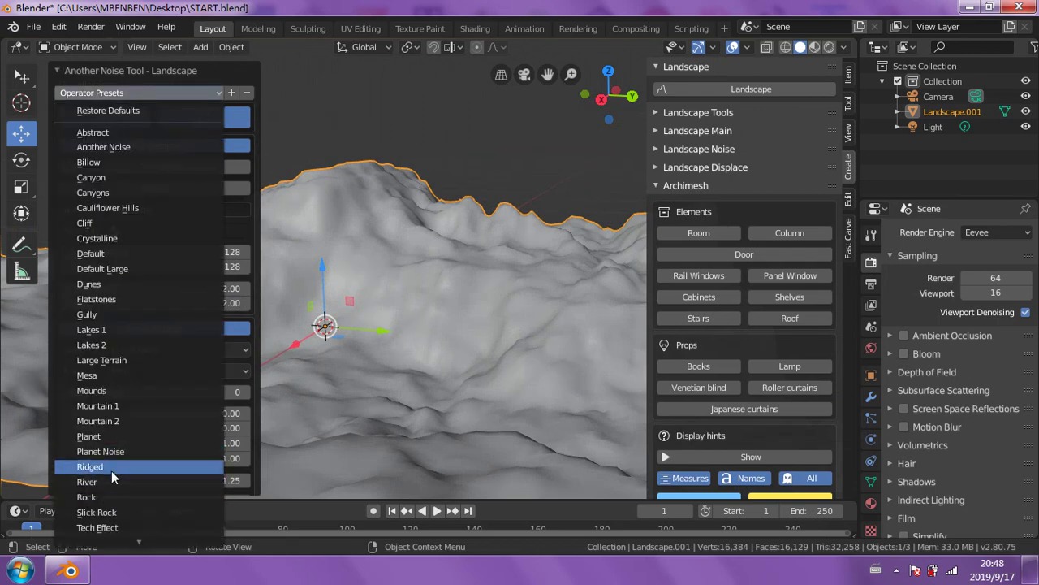
pyautogui.scroll(-1, 137, 512)
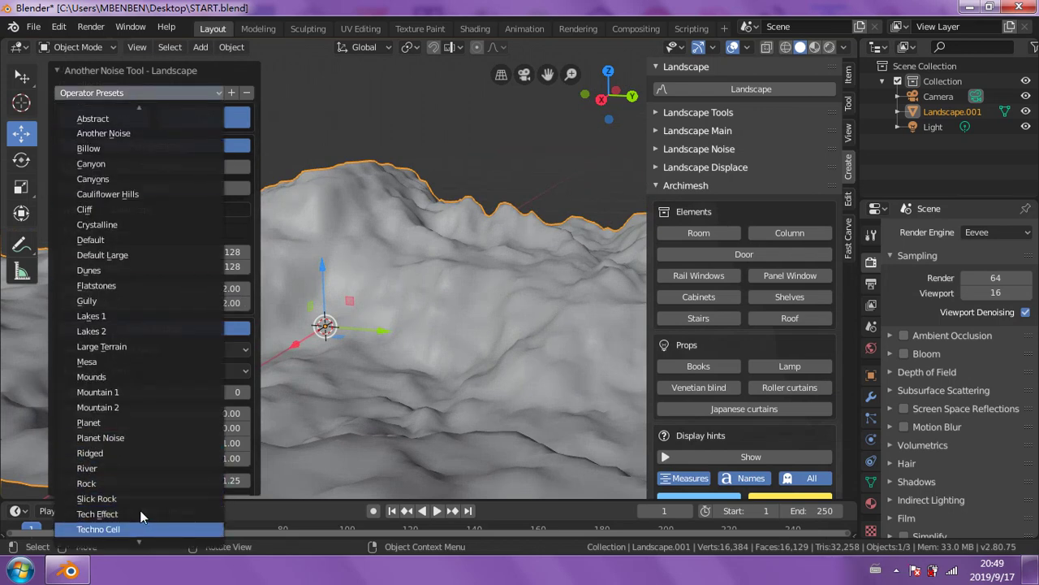
pyautogui.scroll(-4, 142, 513)
pyautogui.scroll(5, 144, 517)
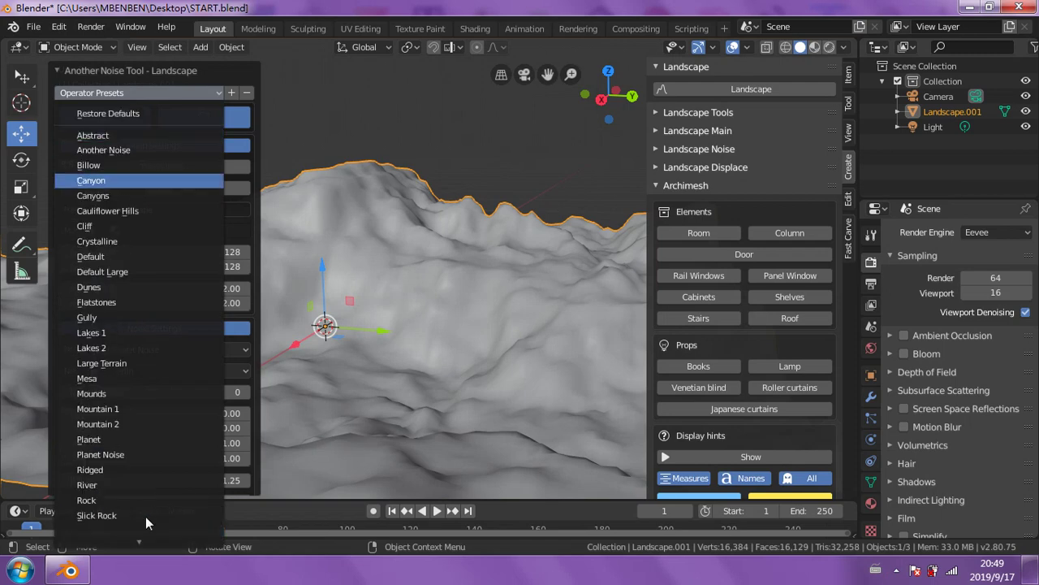
pyautogui.click(121, 470)
pyautogui.moveTo(444, 343)
pyautogui.mouseDown(button='middle')
pyautogui.moveTo(191, 357)
pyautogui.moveTo(398, 351)
pyautogui.mouseUp(button='middle')
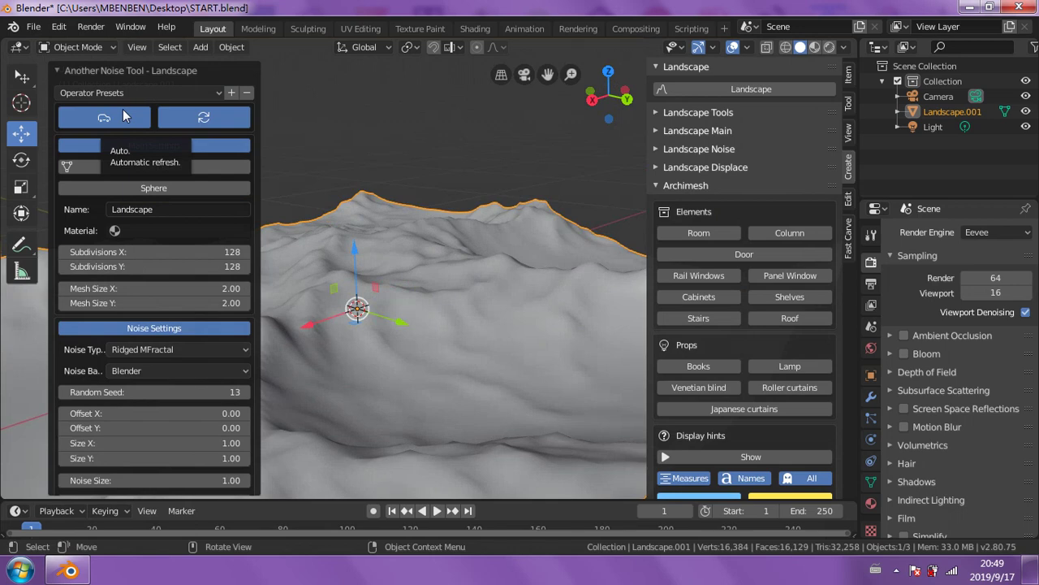
# - Apply the Canyons preset, then the Canyon preset with Marble noise at 200×200
pyautogui.click(191, 91)
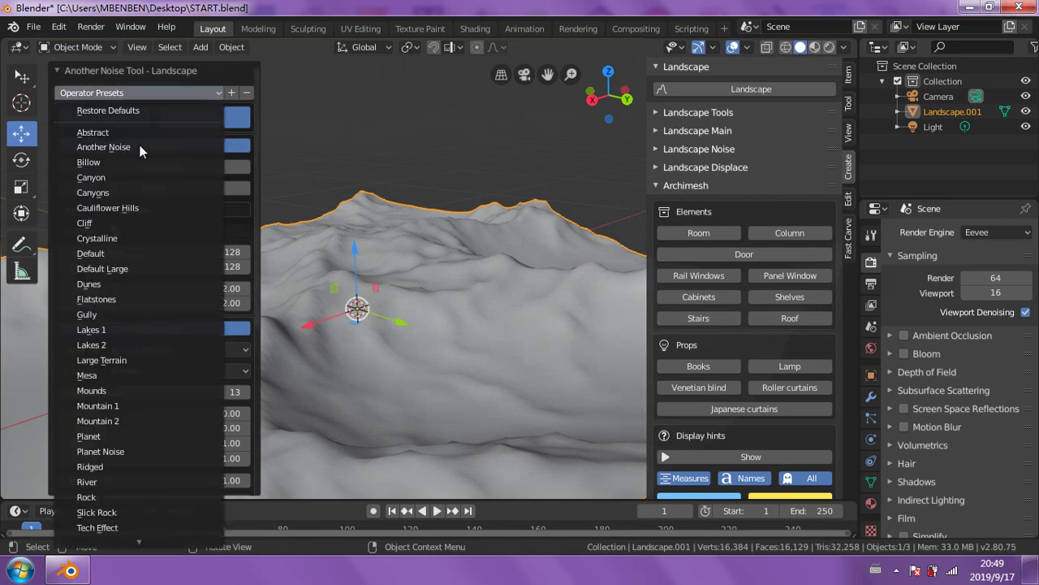
pyautogui.click(116, 193)
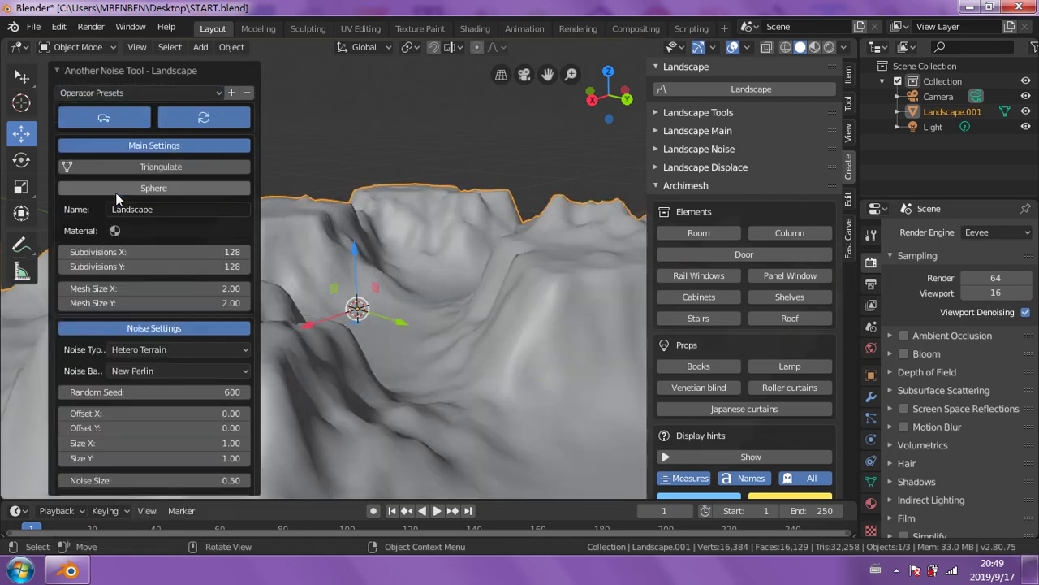
pyautogui.moveTo(477, 327); pyautogui.dragTo(429, 329, button='middle')
pyautogui.click(135, 94)
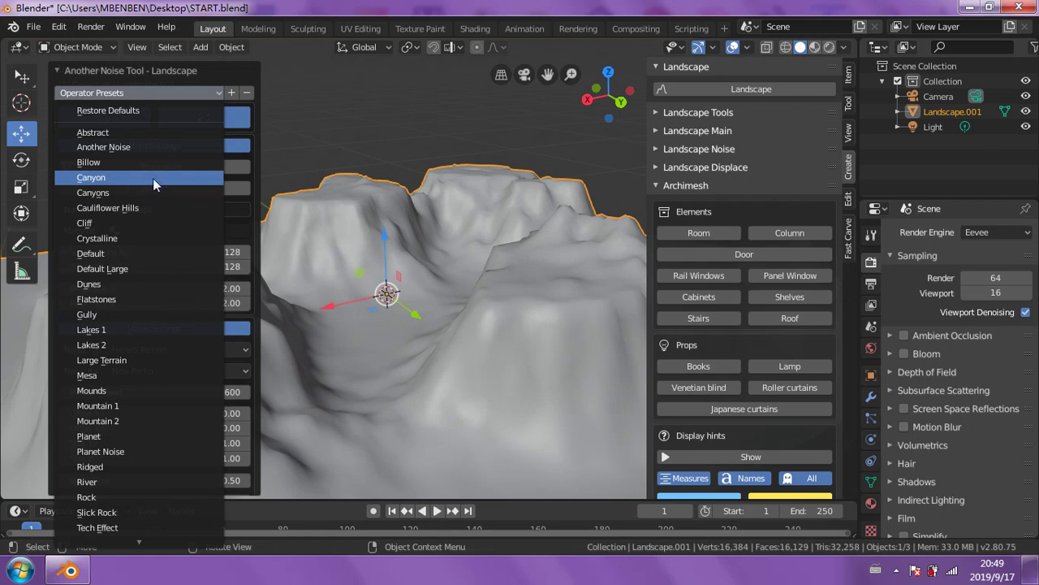
pyautogui.click(153, 176)
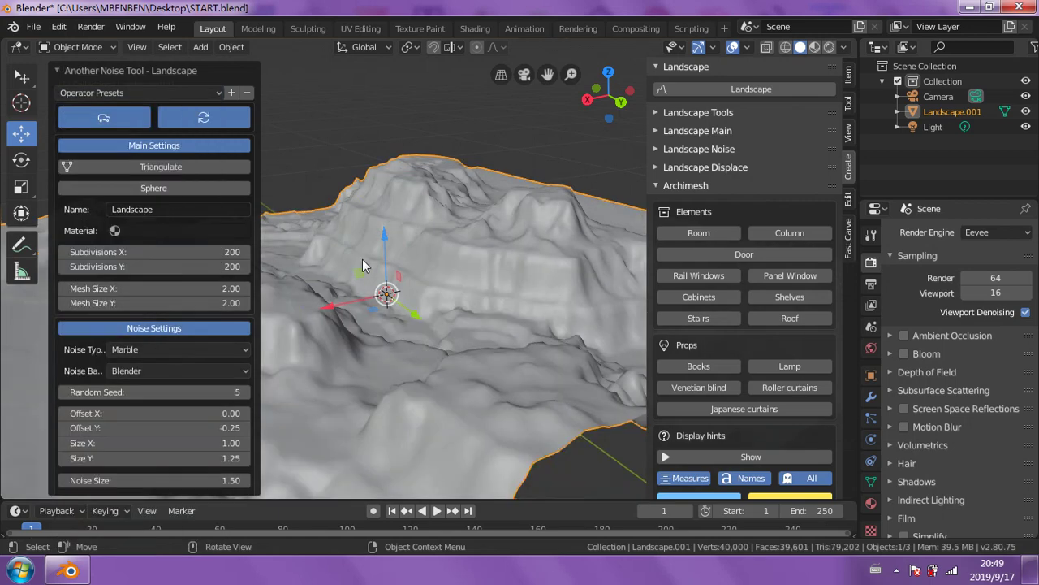
pyautogui.moveTo(363, 259)
pyautogui.mouseDown(button='middle')
pyautogui.moveTo(428, 287)
pyautogui.moveTo(333, 291)
pyautogui.moveTo(314, 278)
pyautogui.moveTo(380, 276)
pyautogui.moveTo(510, 294)
pyautogui.moveTo(642, 293)
pyautogui.moveTo(659, 281)
pyautogui.moveTo(486, 336)
pyautogui.moveTo(444, 396)
pyautogui.moveTo(473, 370)
pyautogui.moveTo(493, 369)
pyautogui.mouseUp(button='middle')
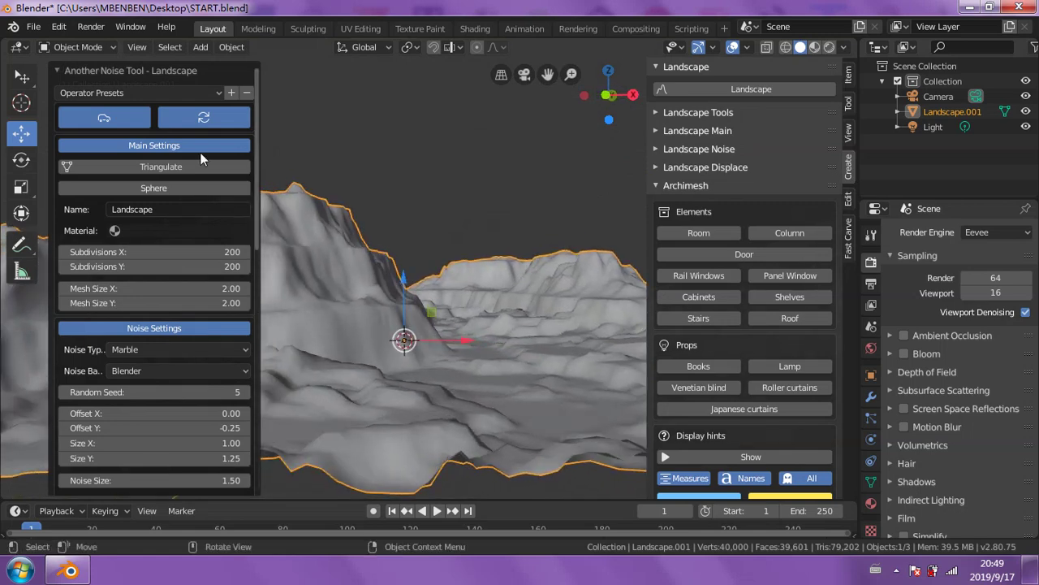
# - Regenerate the terrain with the Gully preset, then the Dunes preset
pyautogui.click(123, 93)
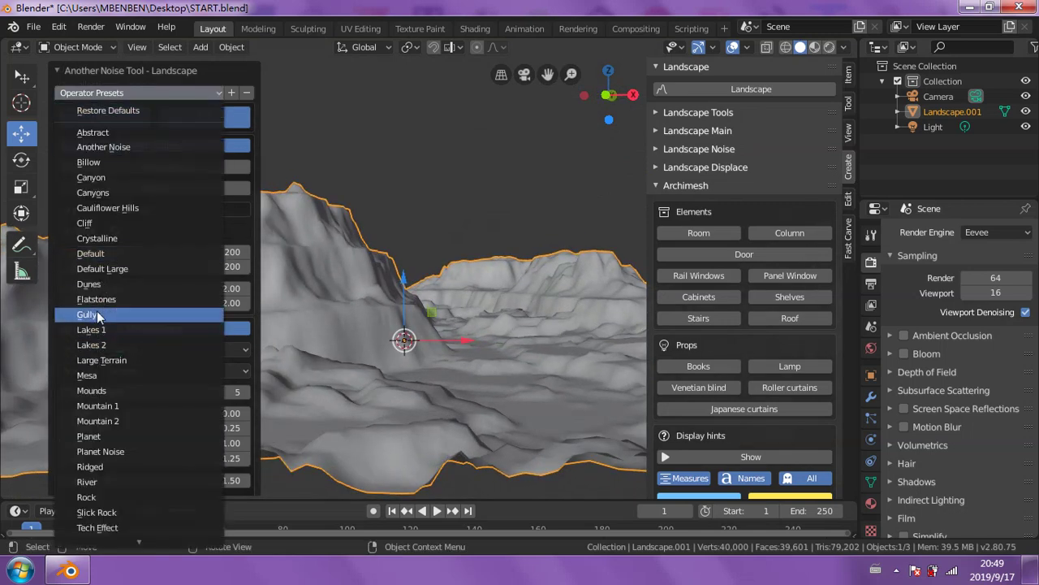
pyautogui.click(104, 254)
pyautogui.scroll(-2, 365, 288)
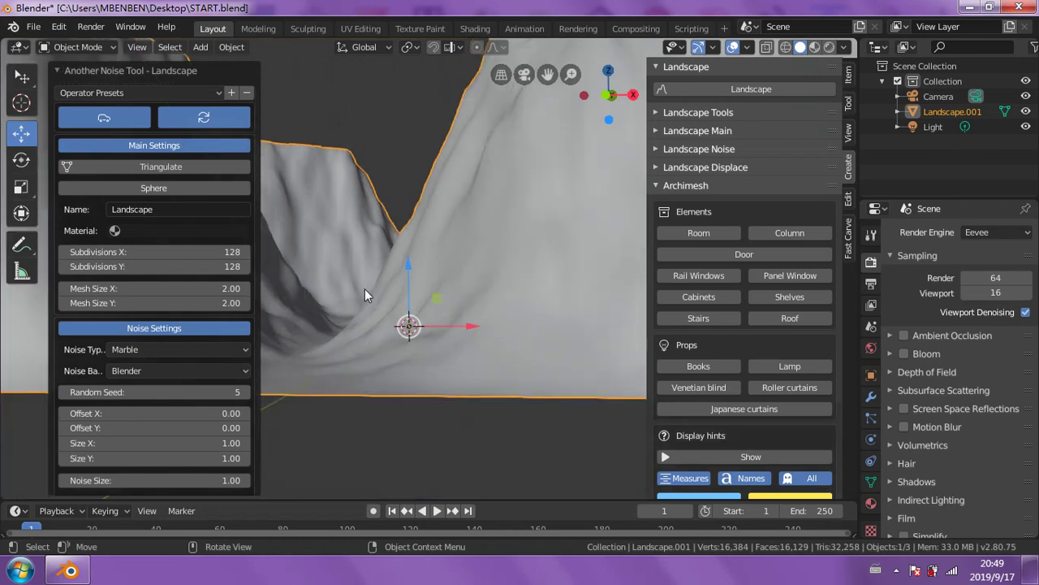
pyautogui.scroll(-3, 365, 290)
pyautogui.moveTo(364, 290)
pyautogui.mouseDown(button='middle')
pyautogui.moveTo(351, 336)
pyautogui.moveTo(382, 267)
pyautogui.moveTo(369, 258)
pyautogui.mouseUp(button='middle')
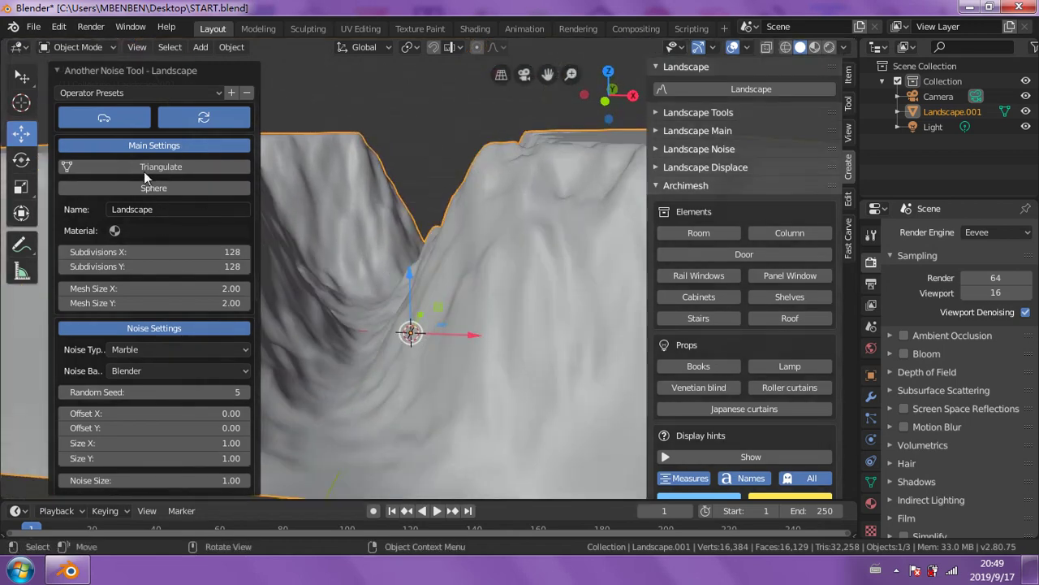
pyautogui.click(159, 91)
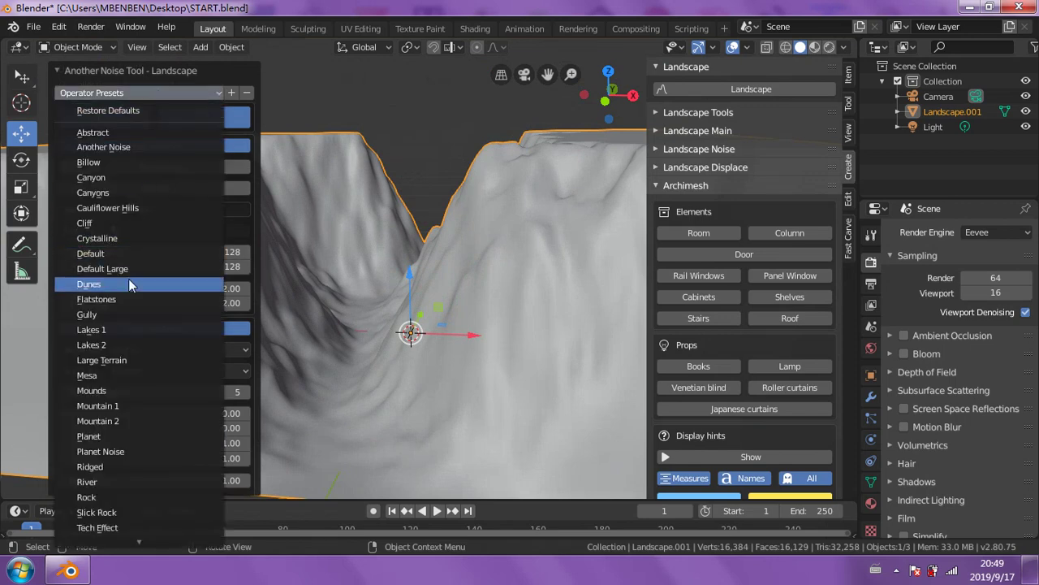
pyautogui.click(128, 284)
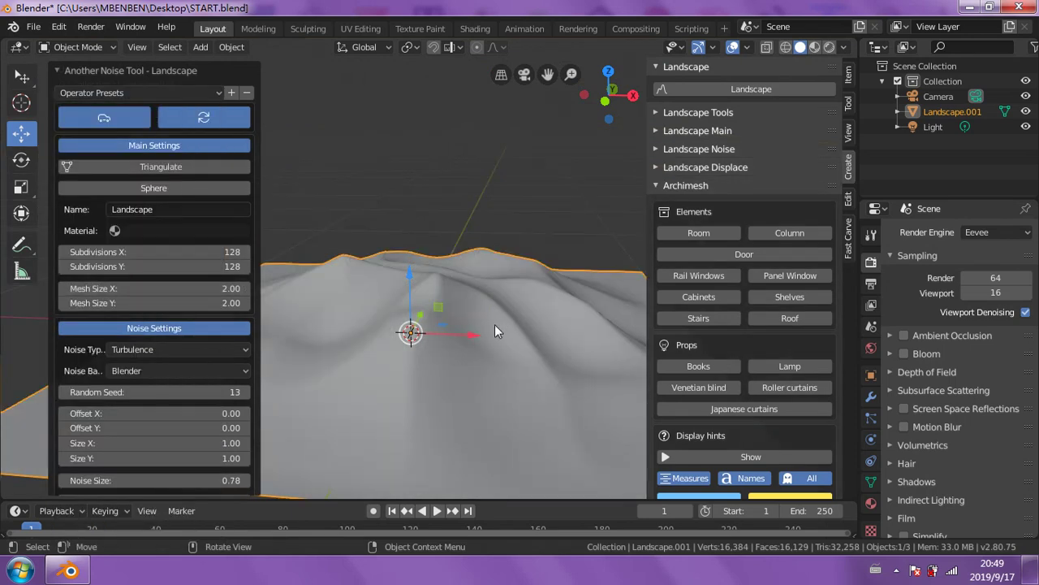
pyautogui.moveTo(494, 324)
pyautogui.mouseDown(button='middle')
pyautogui.moveTo(391, 346)
pyautogui.moveTo(363, 331)
pyautogui.mouseUp(button='middle')
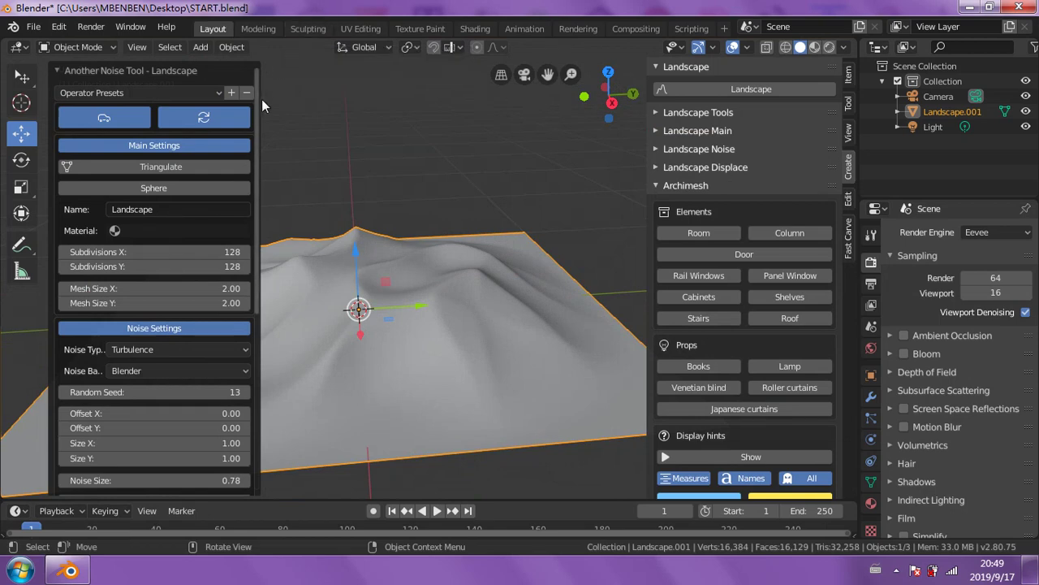
# - Change the noise type to Ridged MFractal, then Shattered hTerrain, and deselect the landscape
pyautogui.click(228, 349)
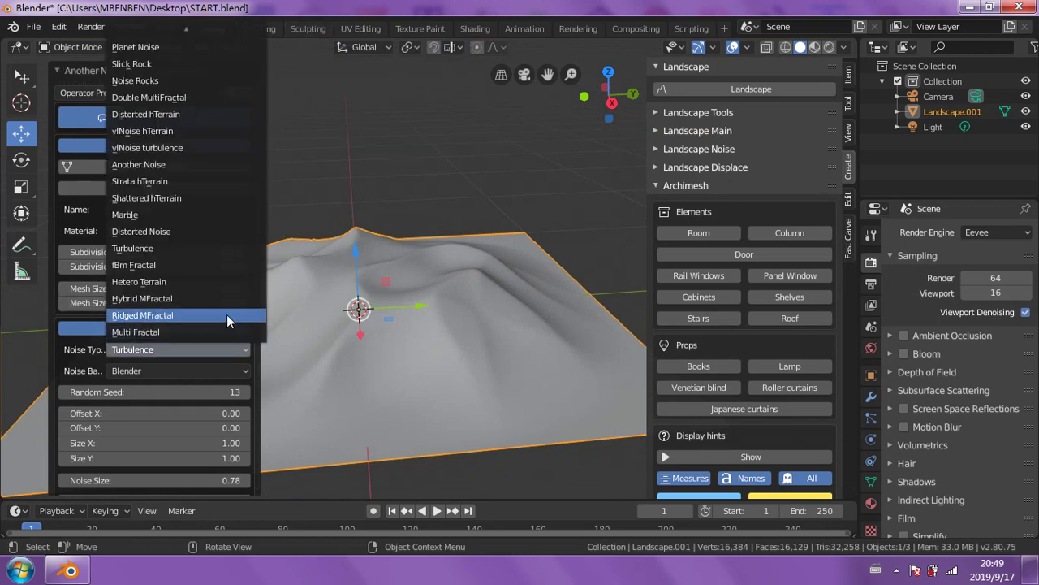
pyautogui.click(227, 315)
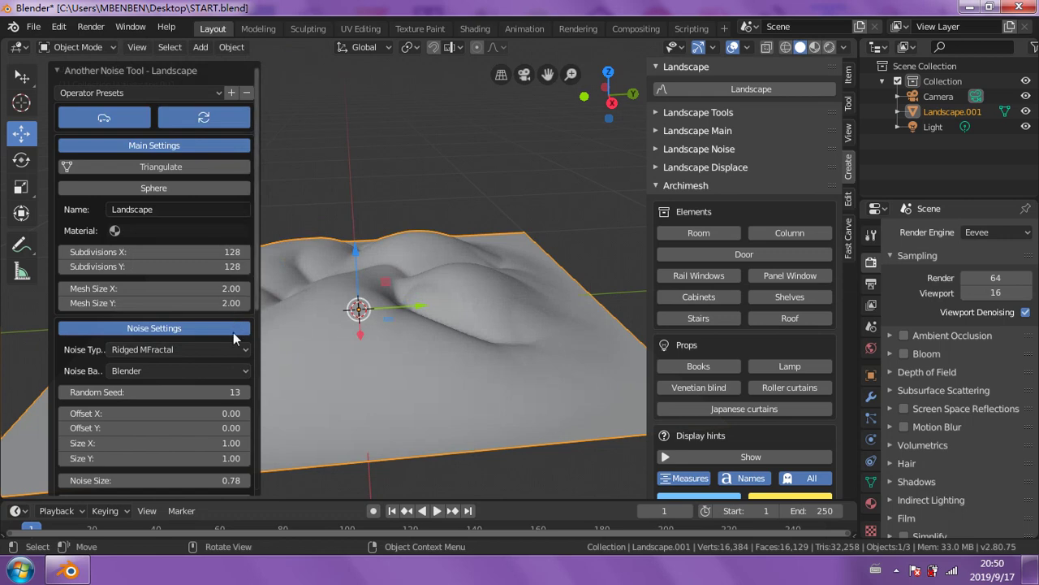
pyautogui.click(233, 349)
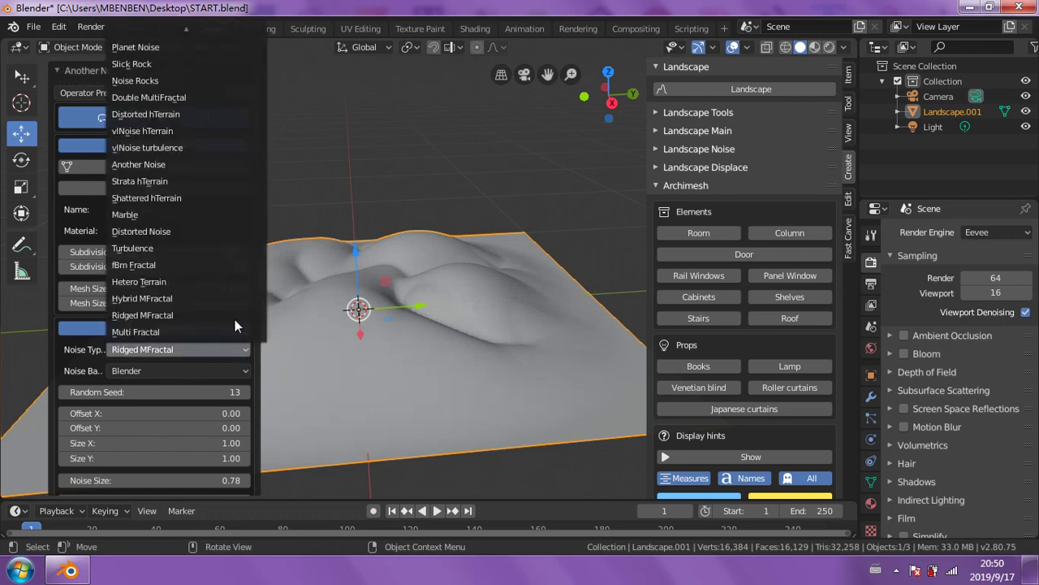
pyautogui.click(231, 206)
pyautogui.click(400, 152)
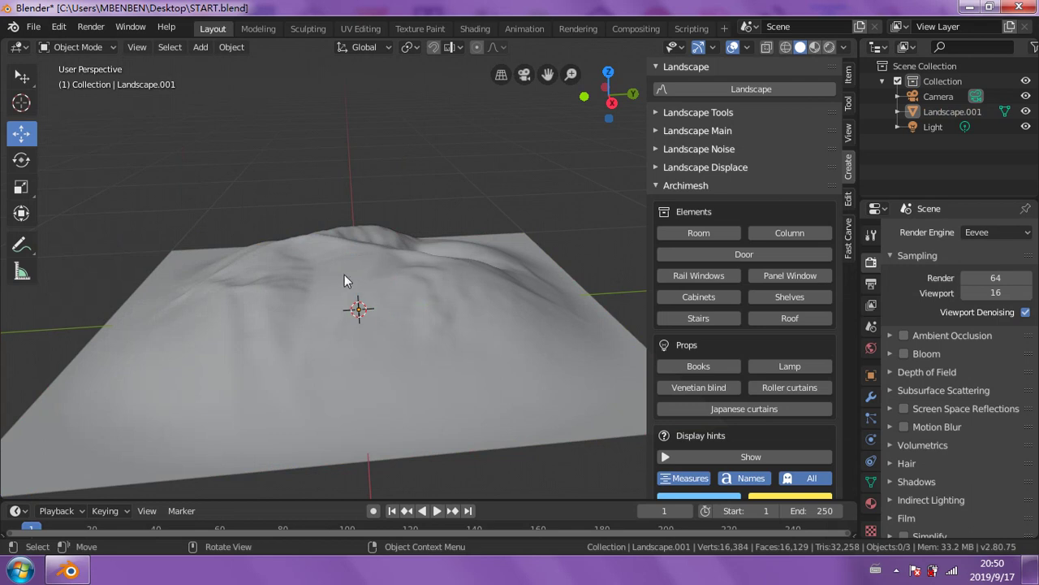
# - Try rescaling the landscape, then cancel the scaling and deselect everything
pyautogui.click(274, 281)
pyautogui.press('s')
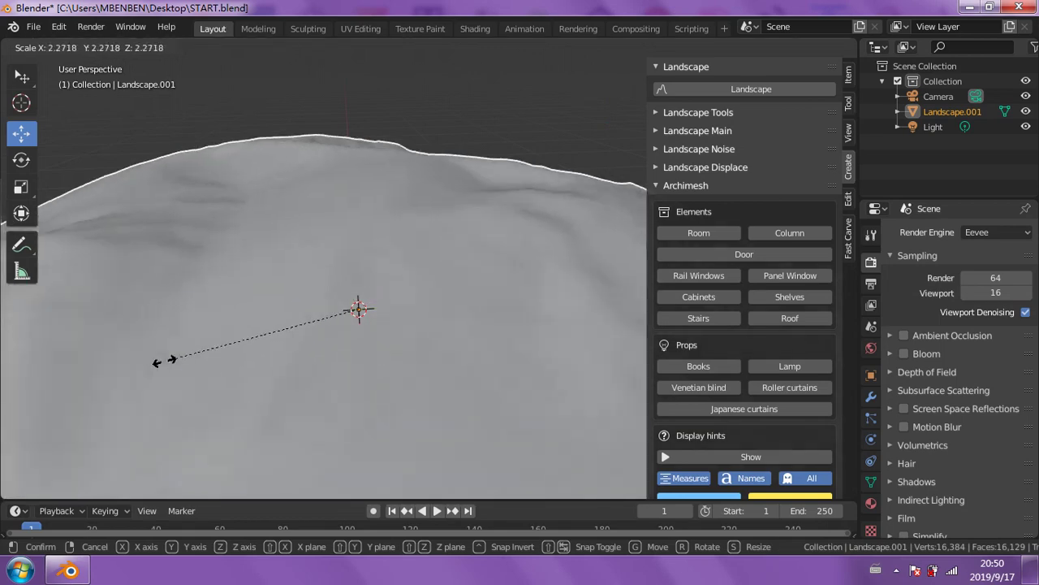
pyautogui.click(110, 359)
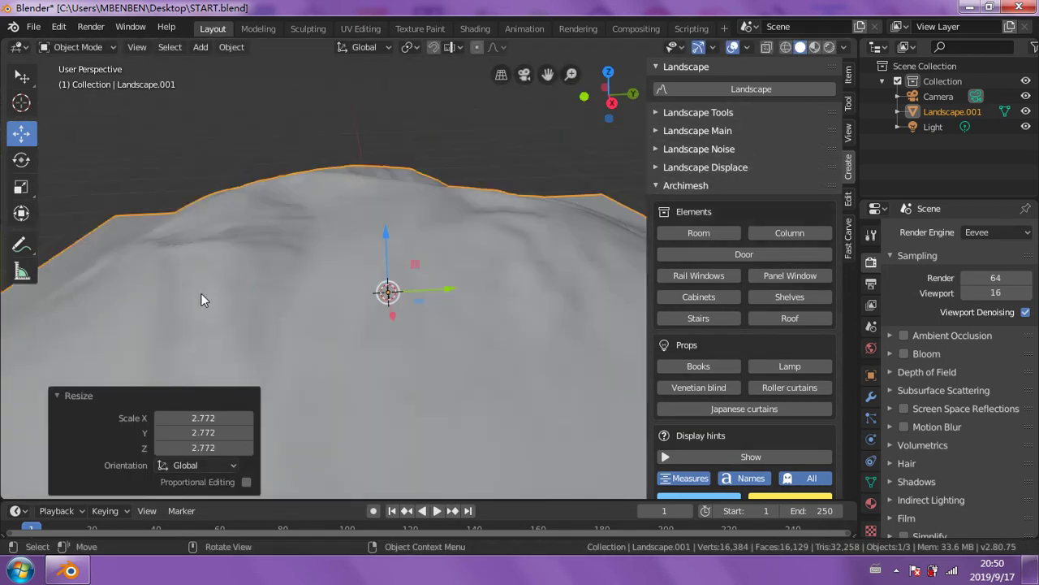
pyautogui.hotkey('ctrl', 'z')
pyautogui.press('s')
pyautogui.click(177, 198)
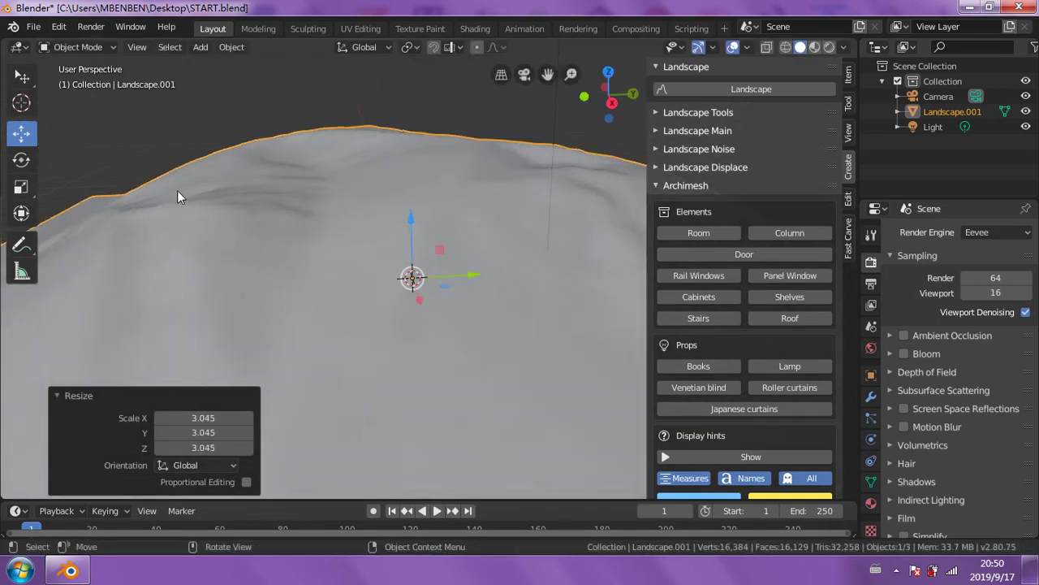
pyautogui.click(29, 186)
pyautogui.moveTo(411, 218); pyautogui.dragTo(398, 305)
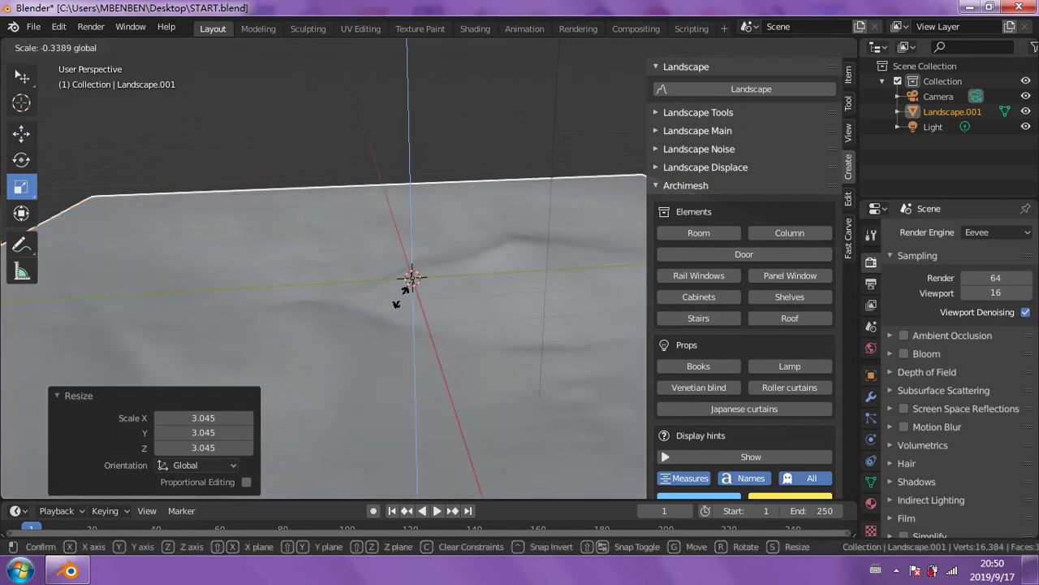
pyautogui.press('Escape')
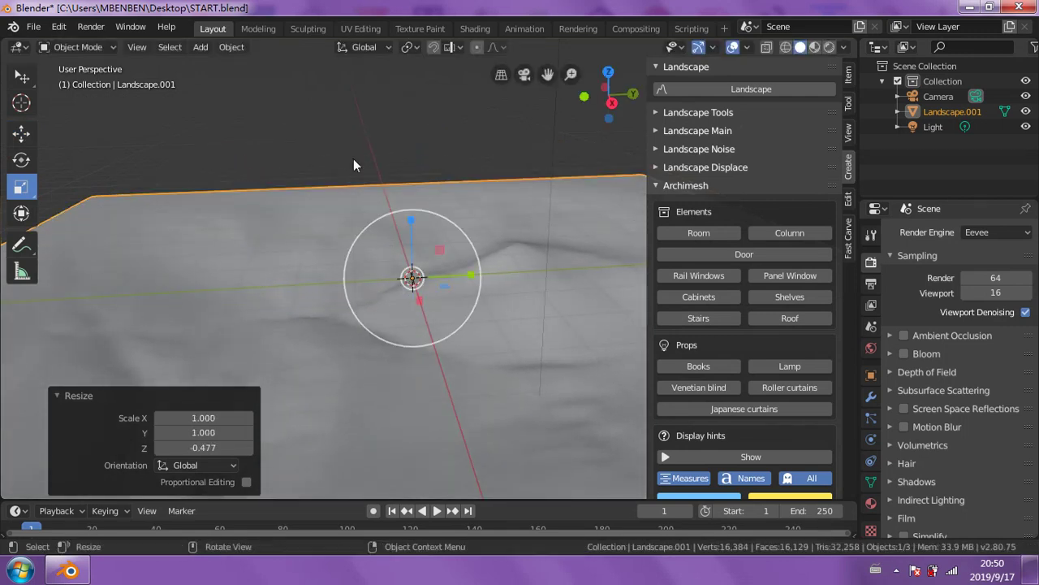
pyautogui.hotkey('alt', 'a')
# - Lift the landscape 1.32 m along Z and hide the Landscape tools sidebar
pyautogui.moveTo(482, 313)
pyautogui.mouseDown(button='middle')
pyautogui.moveTo(297, 288)
pyautogui.moveTo(8, 302)
pyautogui.moveTo(633, 317)
pyautogui.mouseUp(button='middle')
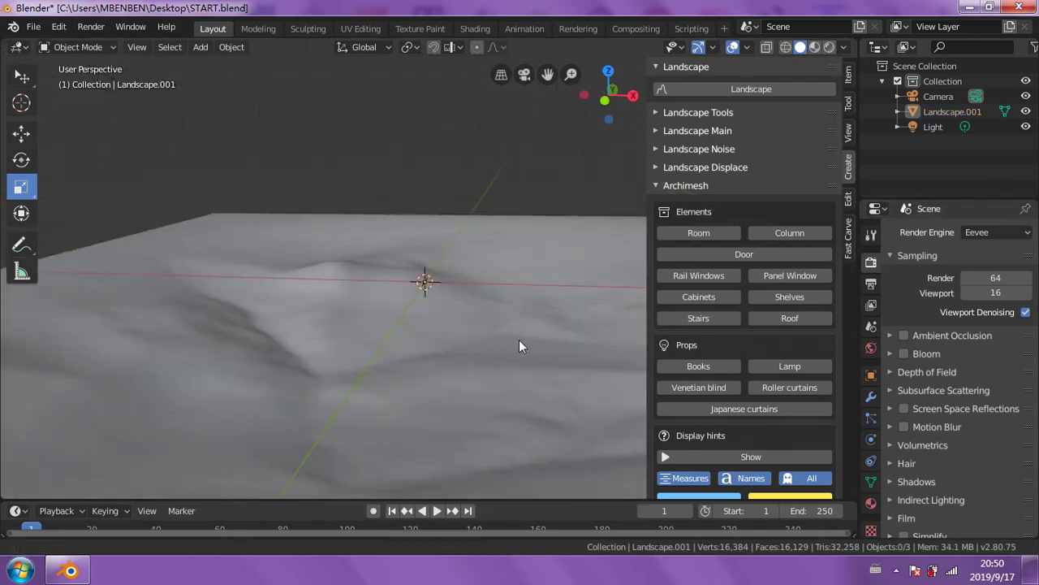
pyautogui.moveTo(519, 340)
pyautogui.mouseDown(button='middle')
pyautogui.moveTo(508, 315)
pyautogui.moveTo(446, 299)
pyautogui.moveTo(428, 265)
pyautogui.moveTo(449, 314)
pyautogui.mouseUp(button='middle')
pyautogui.click(21, 76)
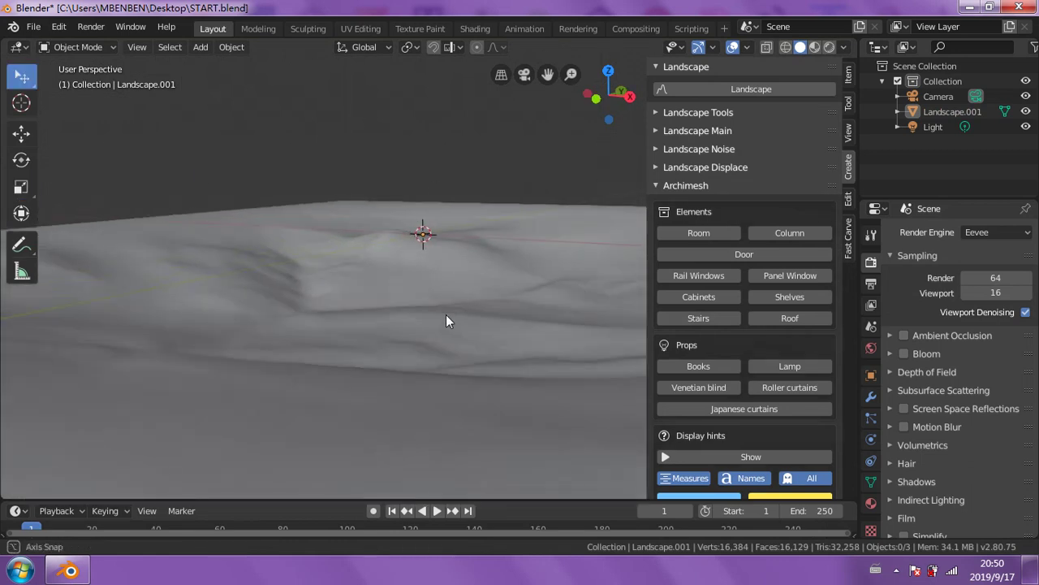
pyautogui.click(324, 283)
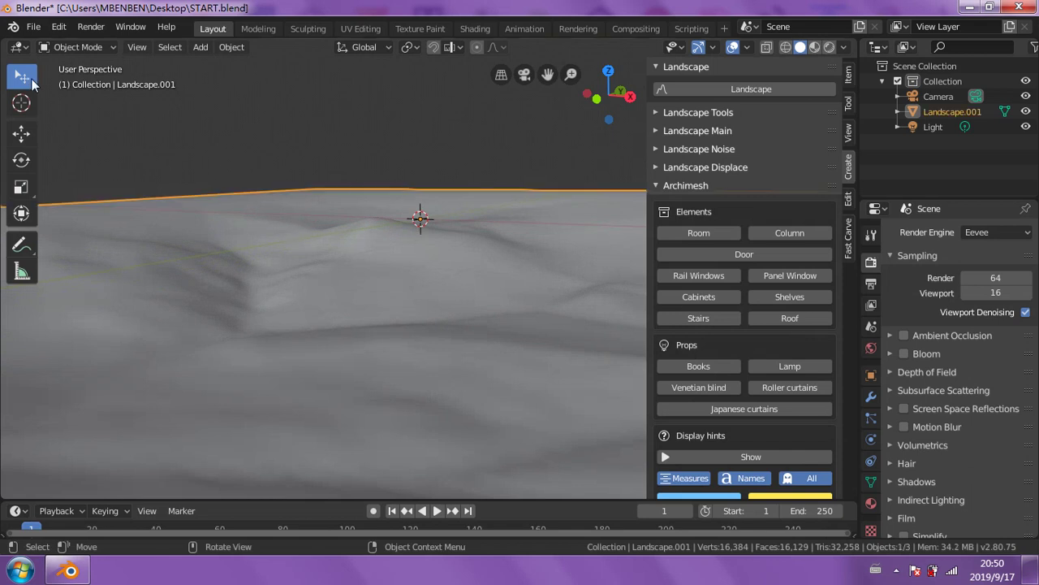
pyautogui.click(21, 132)
pyautogui.moveTo(420, 153); pyautogui.dragTo(389, 204)
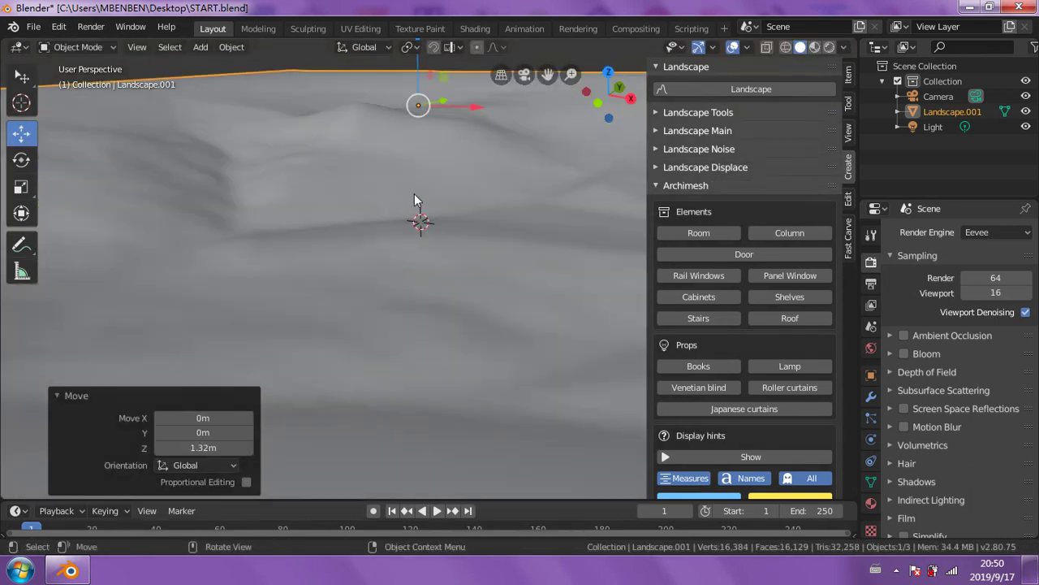
pyautogui.moveTo(414, 194); pyautogui.dragTo(444, 267, button='middle')
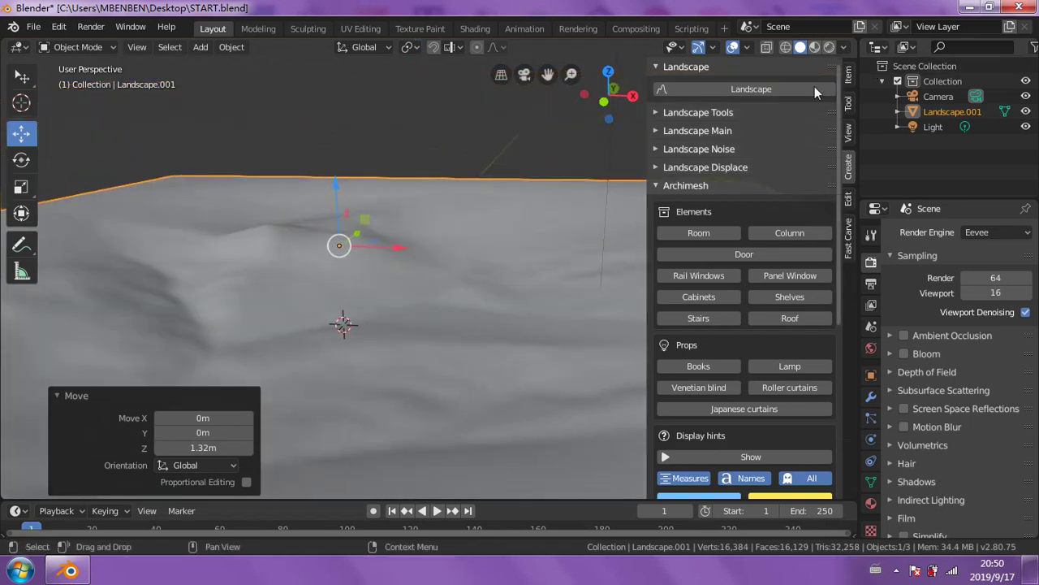
pyautogui.moveTo(647, 64); pyautogui.dragTo(841, 65)
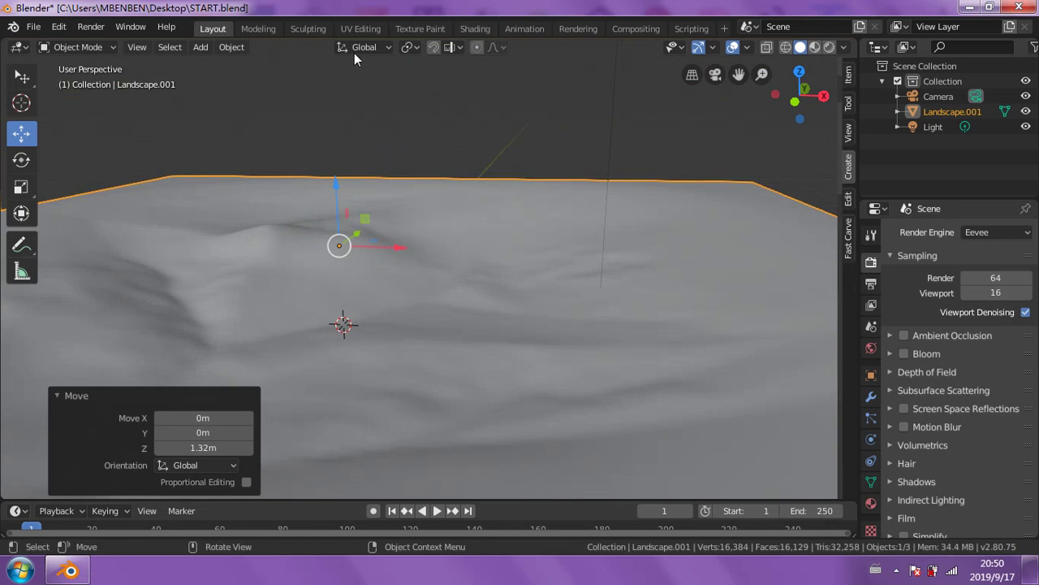
# - In the UV Editing workspace, give the landscape Material.001, undoing a stray extrude
pyautogui.click(355, 28)
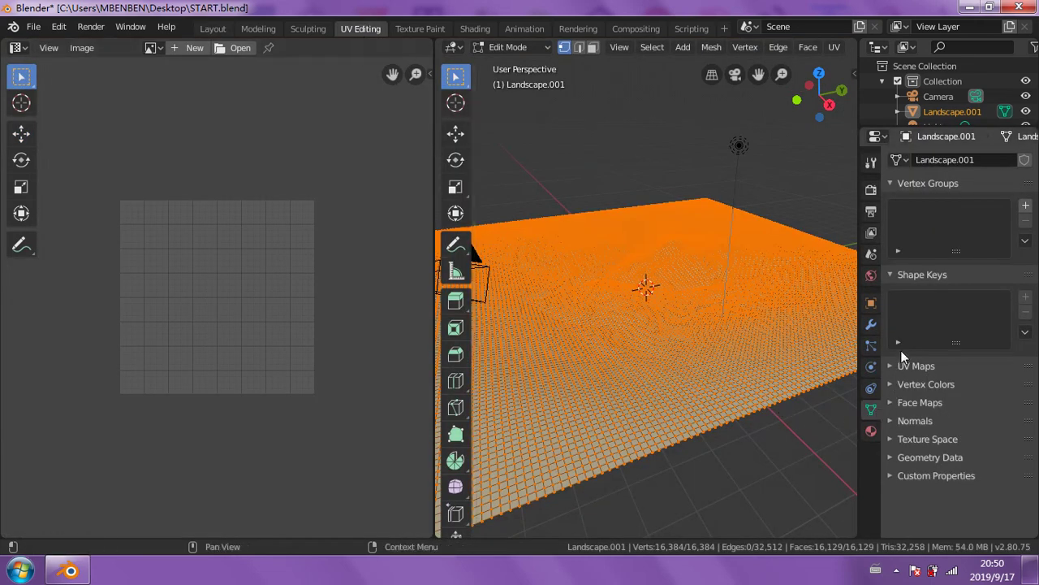
pyautogui.click(872, 429)
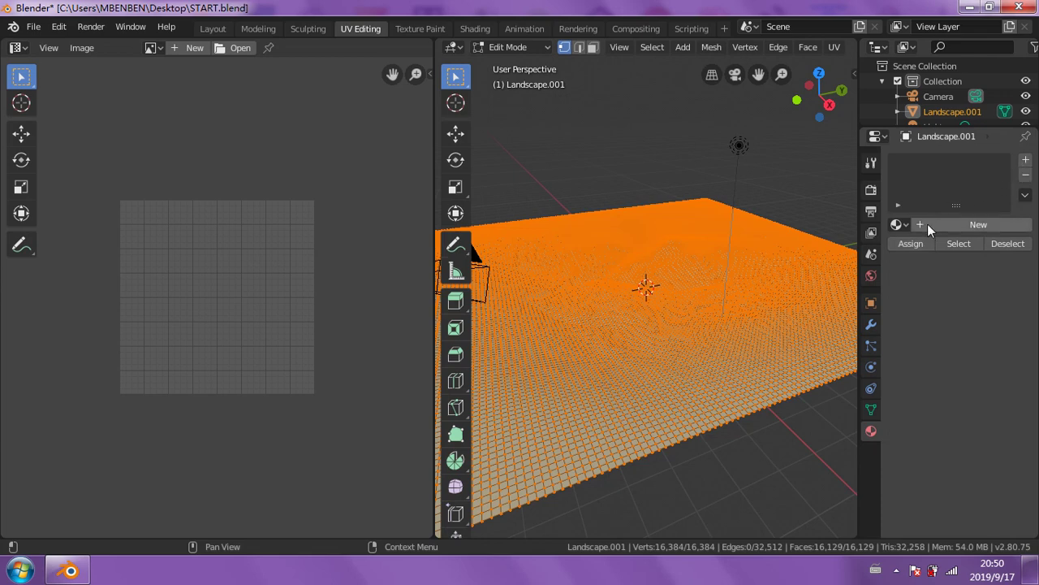
pyautogui.click(927, 224)
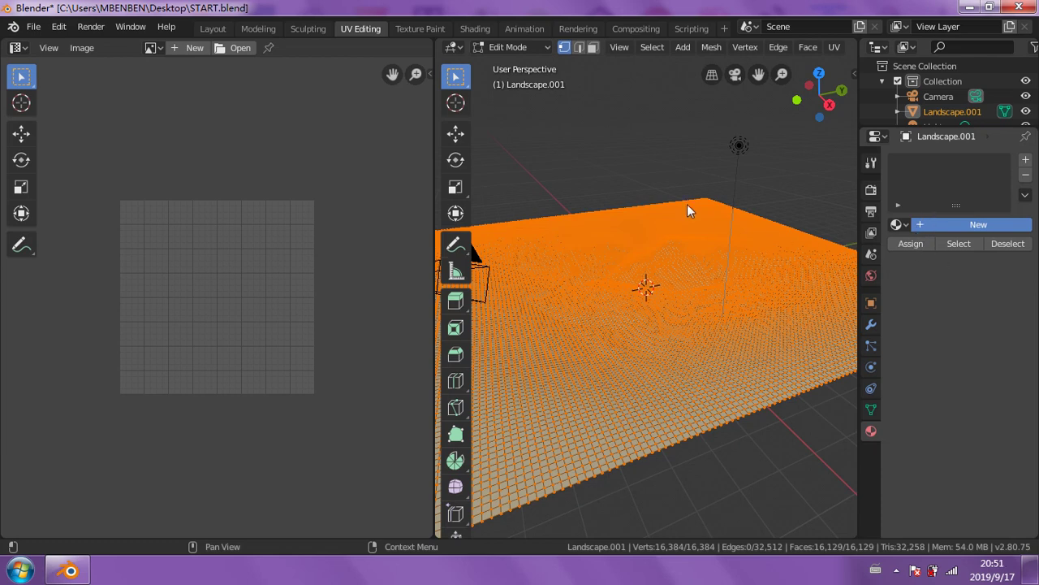
pyautogui.rightClick(626, 197)
pyautogui.click(626, 200)
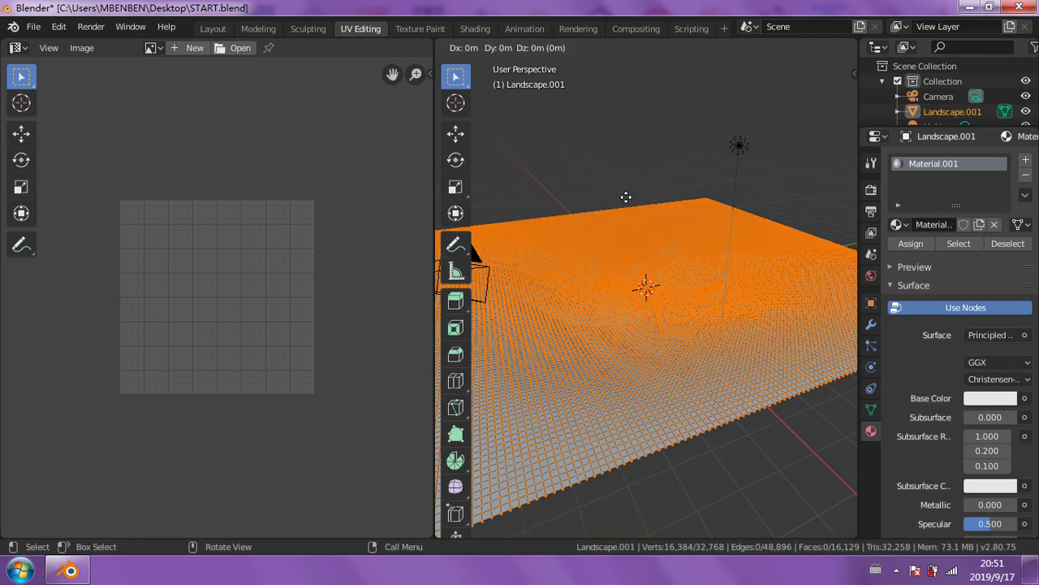
pyautogui.click(694, 289)
pyautogui.hotkey('ctrl', 'z')
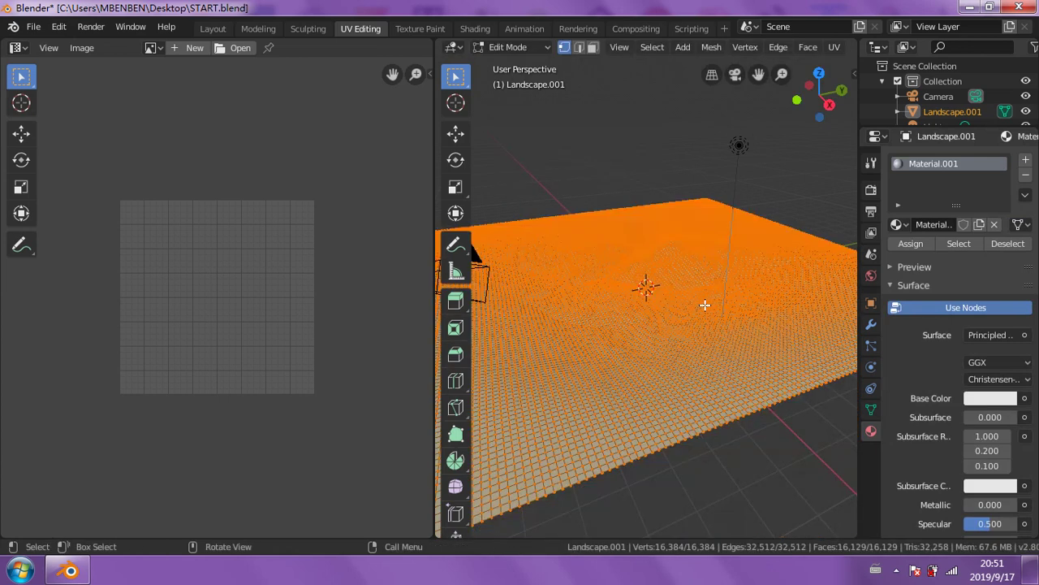
pyautogui.click(994, 224)
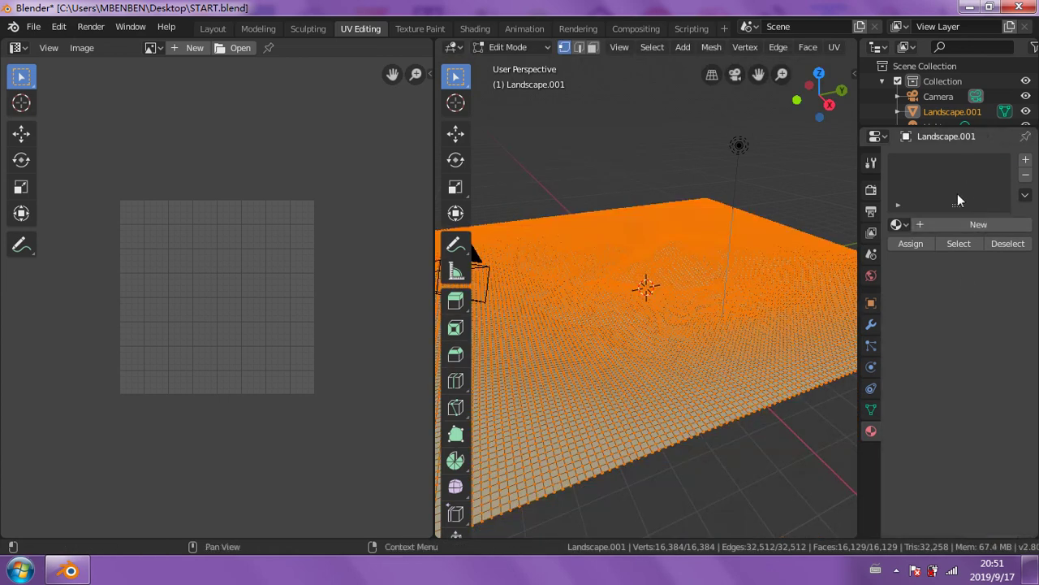
pyautogui.click(913, 228)
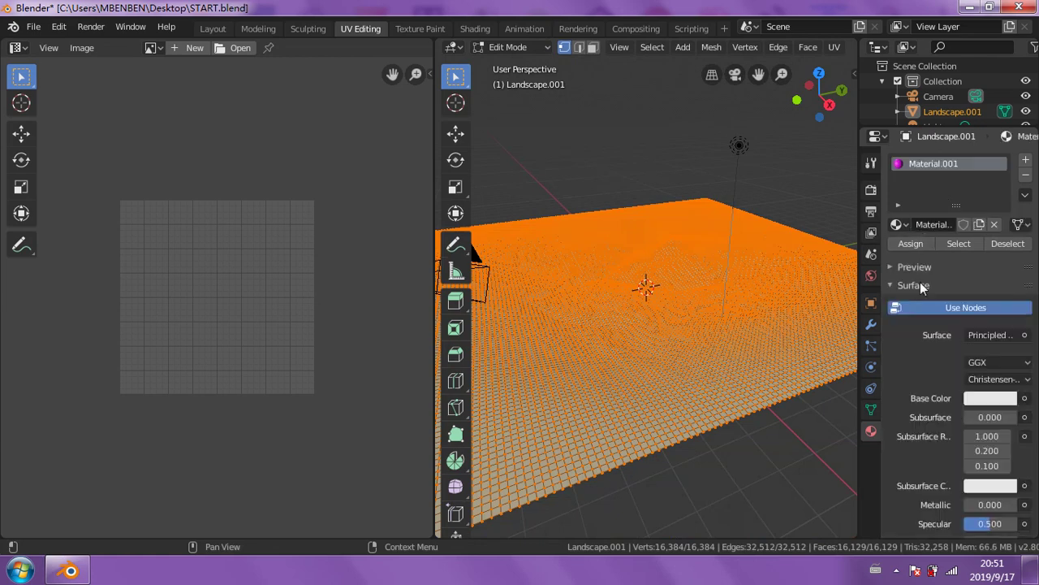
# - Return to Object Mode and create a new texture named Texture
pyautogui.scroll(-3, 920, 380)
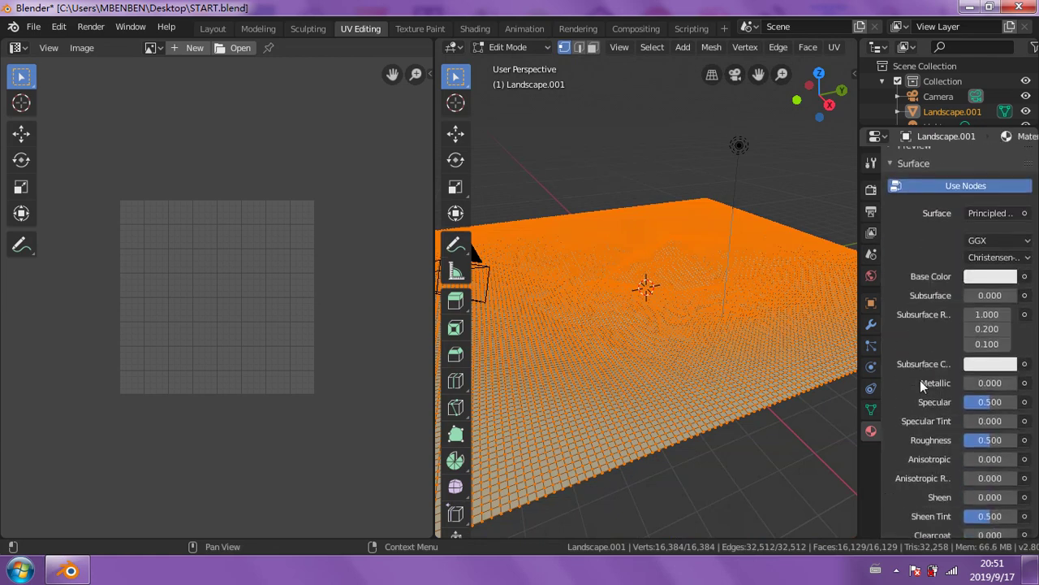
pyautogui.scroll(-6, 921, 389)
pyautogui.scroll(-2, 900, 348)
pyautogui.scroll(-5, 909, 371)
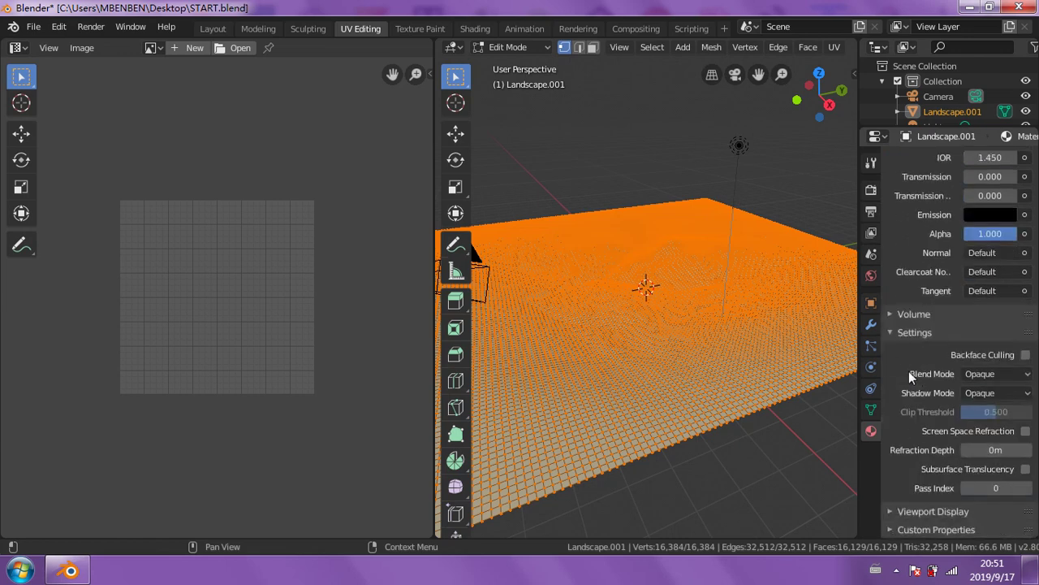
pyautogui.scroll(3, 945, 433)
pyautogui.scroll(2, 925, 433)
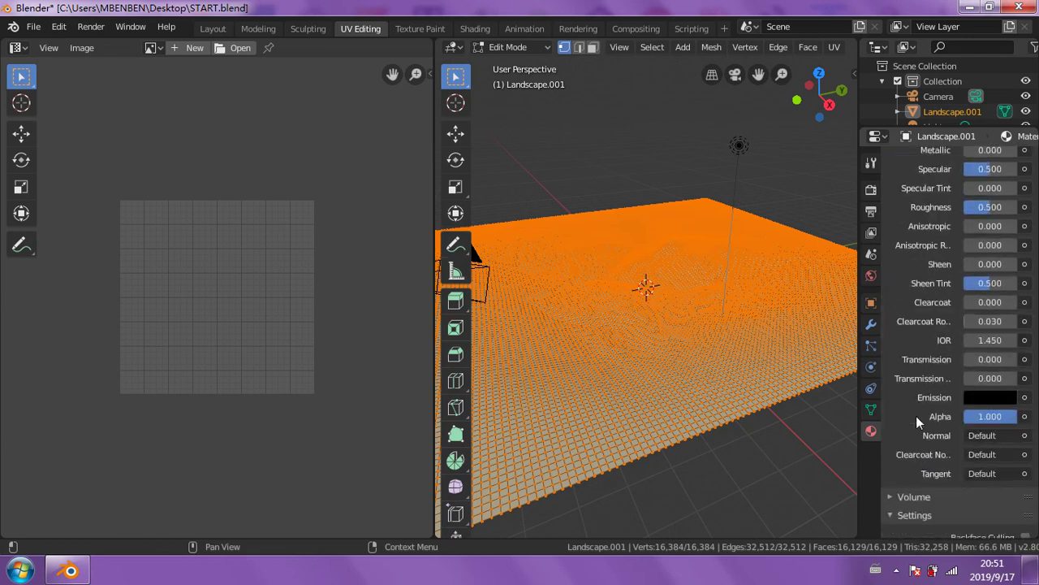
pyautogui.scroll(5, 916, 416)
pyautogui.scroll(3, 923, 371)
pyautogui.scroll(2, 928, 342)
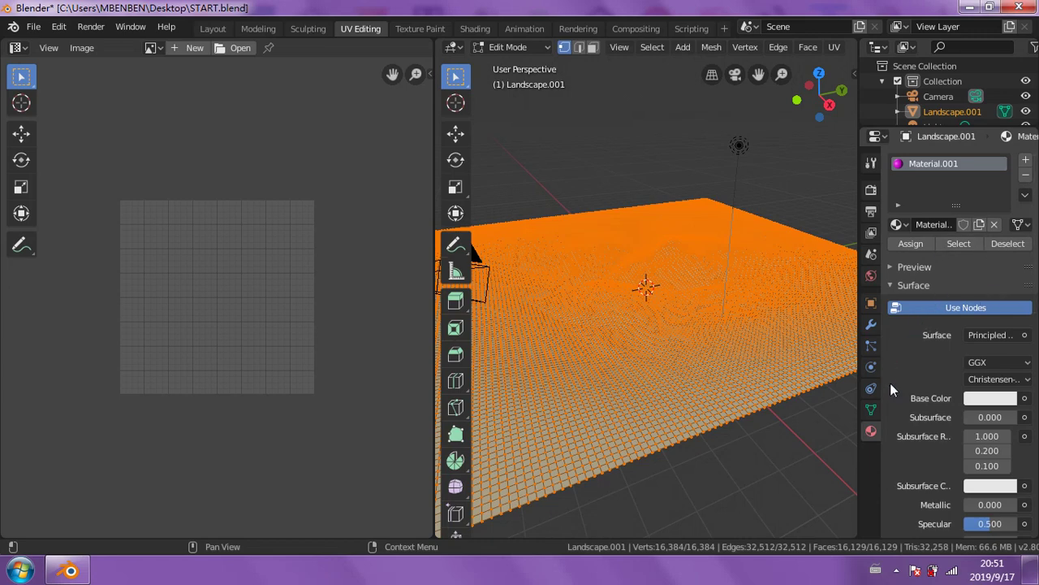
pyautogui.click(537, 47)
pyautogui.click(530, 69)
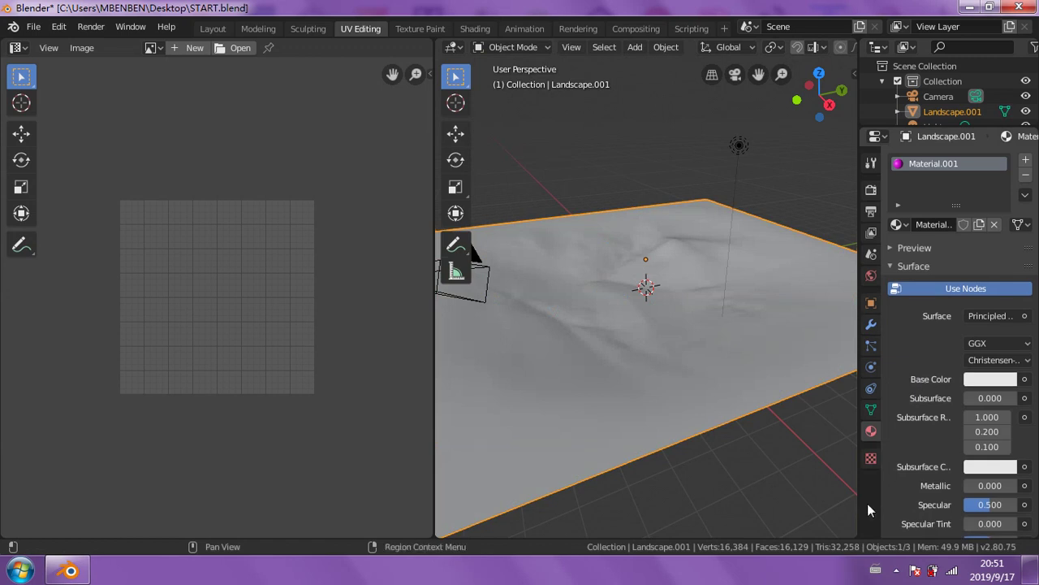
pyautogui.click(870, 461)
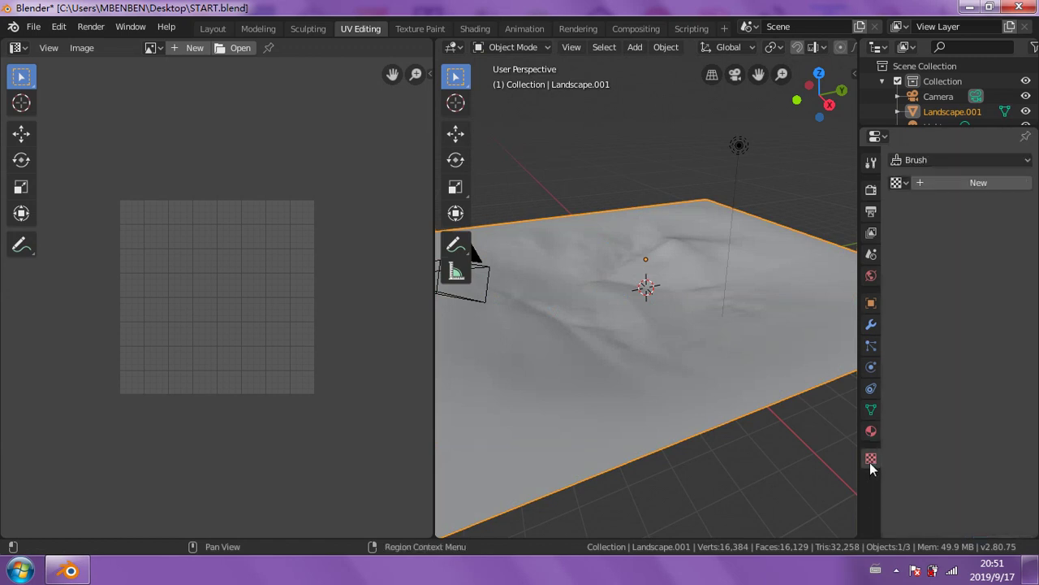
pyautogui.click(958, 187)
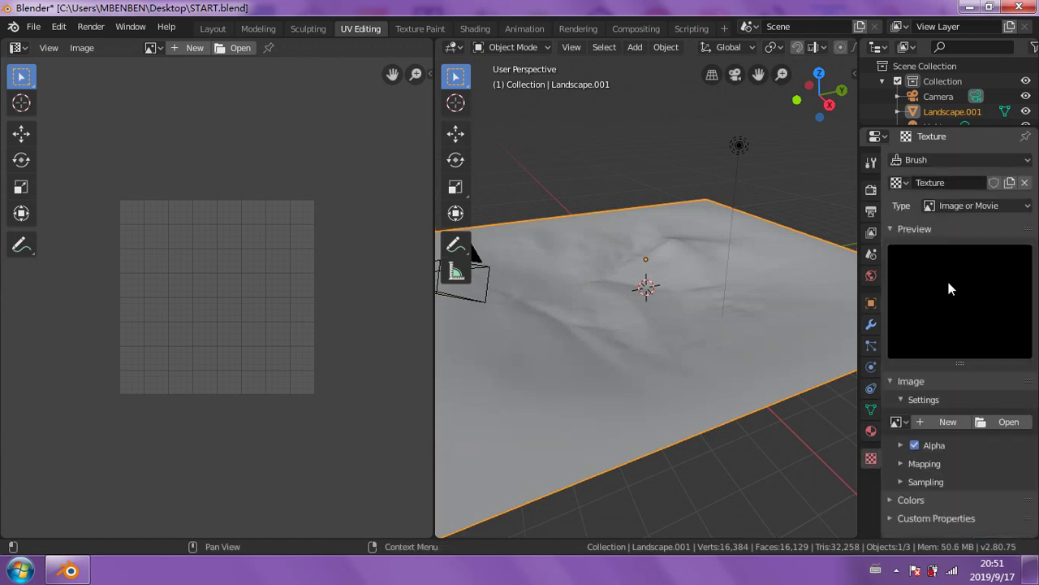
# - Load Rock09_col.jpg from D:\MATERIALS AND TEXTURES\ready\ROCKS as the texture image
pyautogui.click(987, 423)
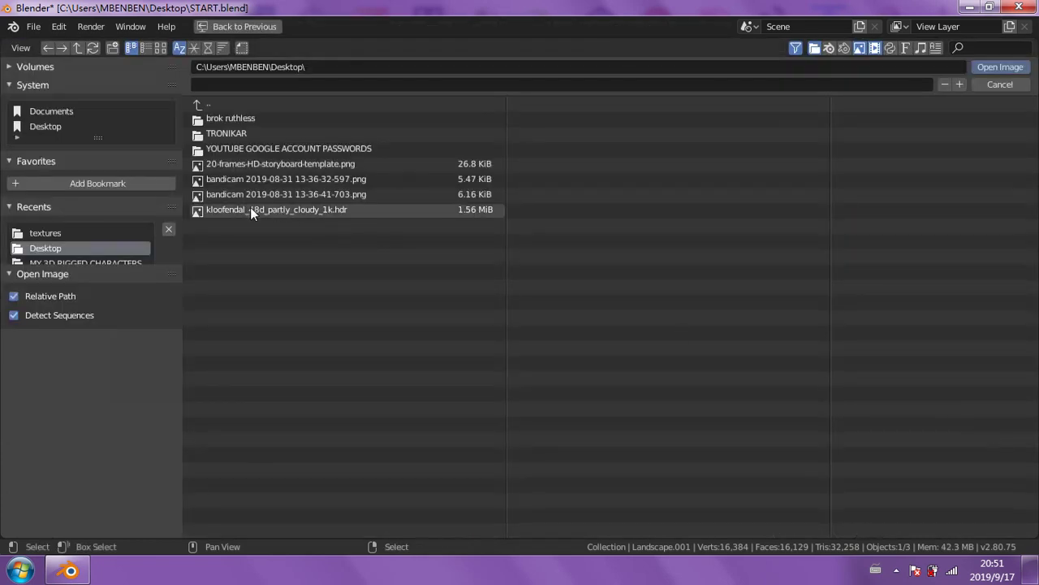
pyautogui.click(9, 67)
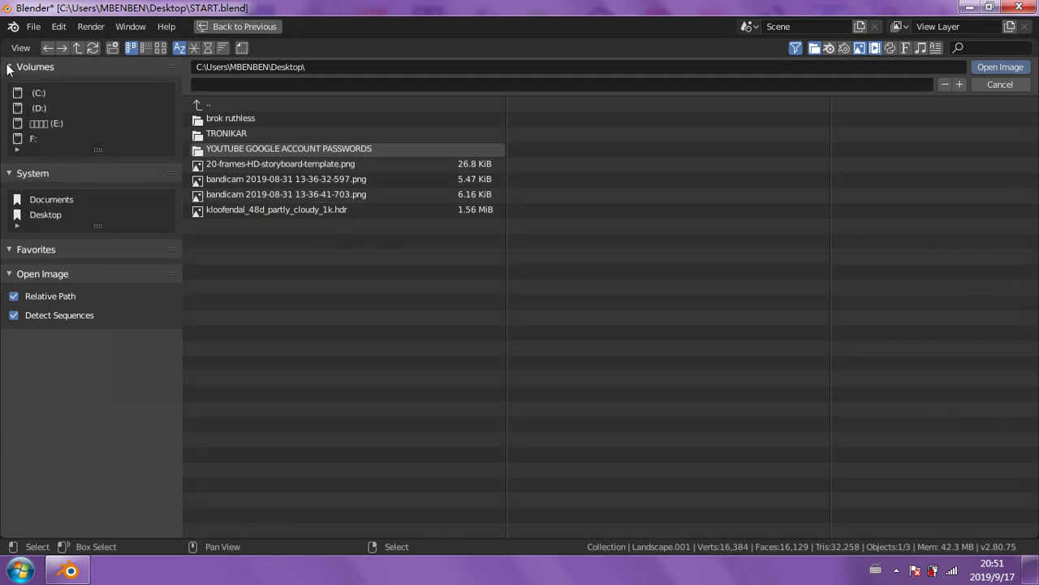
pyautogui.click(25, 108)
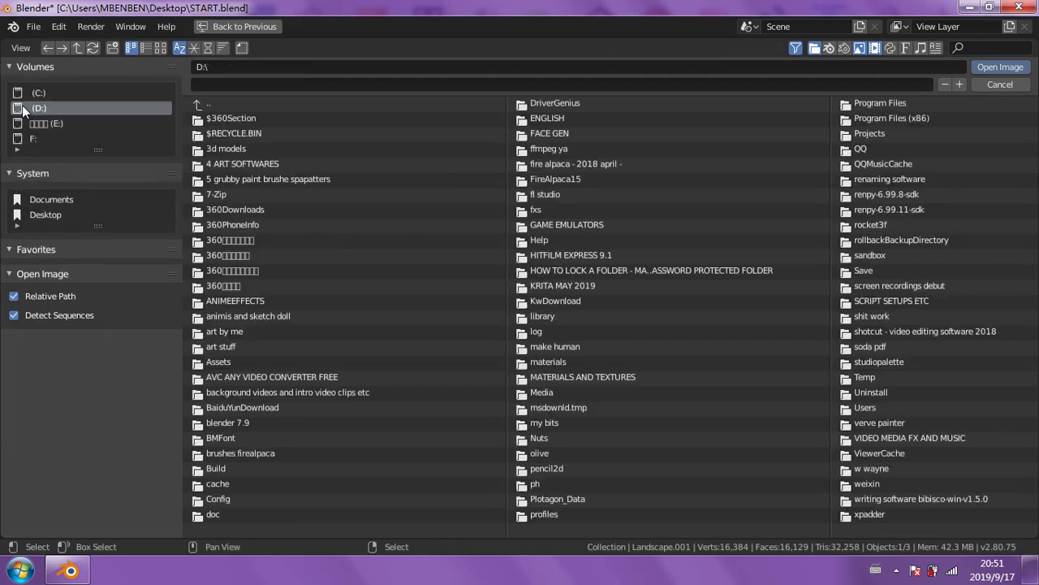
pyautogui.click(551, 377)
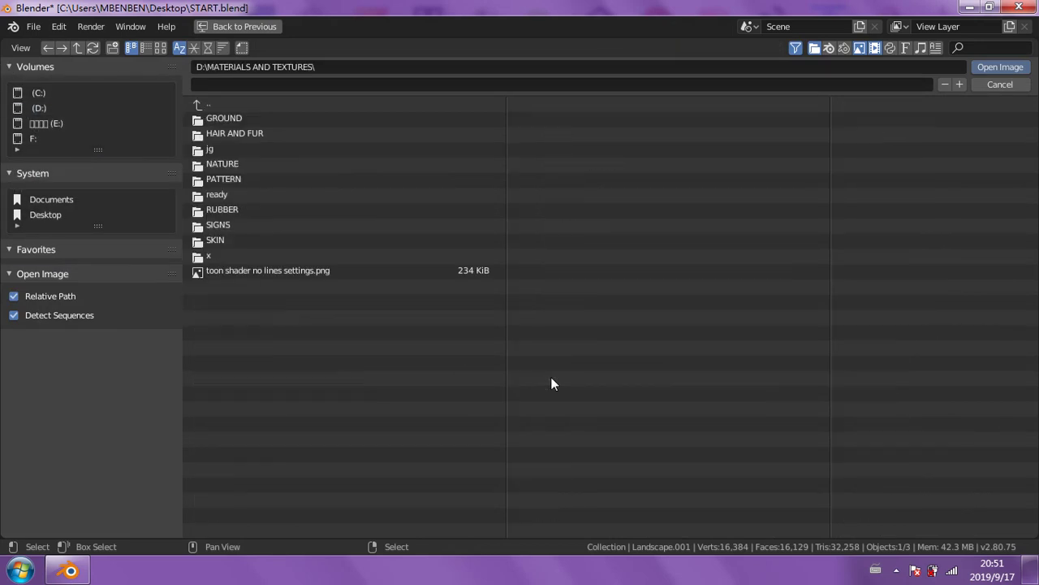
pyautogui.click(214, 202)
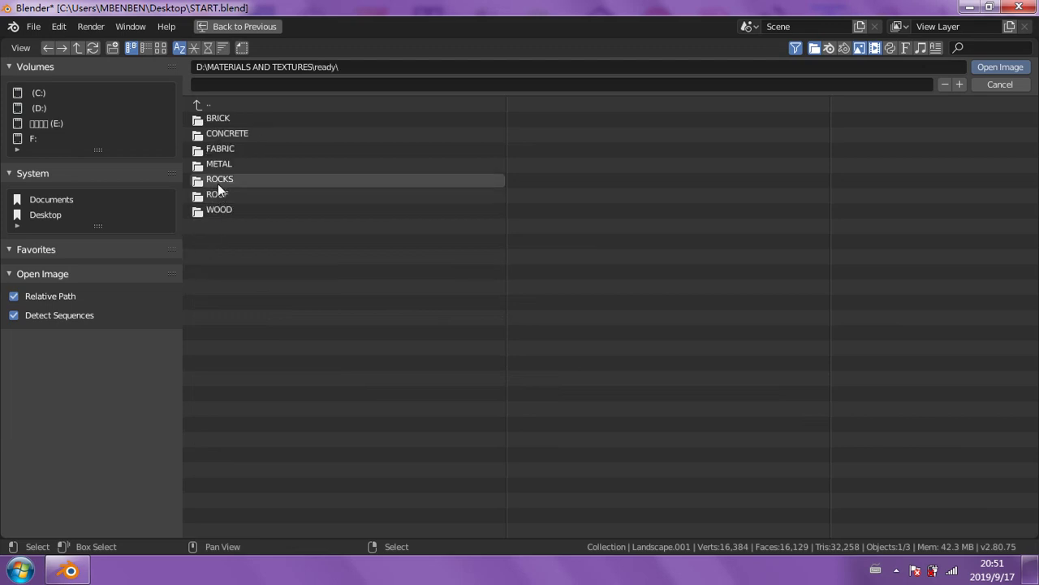
pyautogui.click(217, 182)
pyautogui.doubleClick(244, 134)
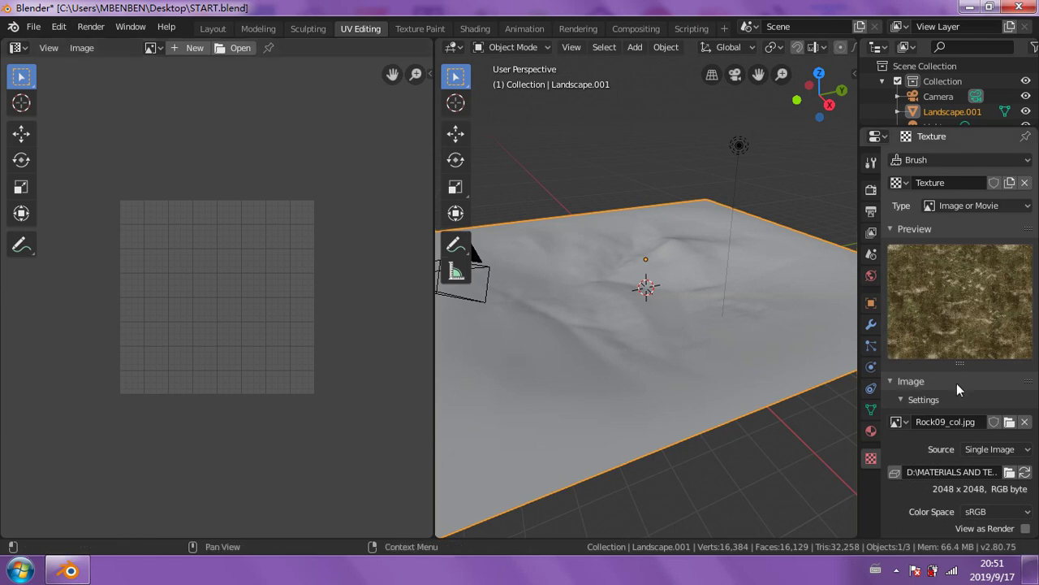
# - Look through the material and active tool settings in the Properties editor
pyautogui.click(871, 432)
pyautogui.scroll(-3, 929, 358)
pyautogui.scroll(-5, 930, 382)
pyautogui.scroll(-4, 932, 394)
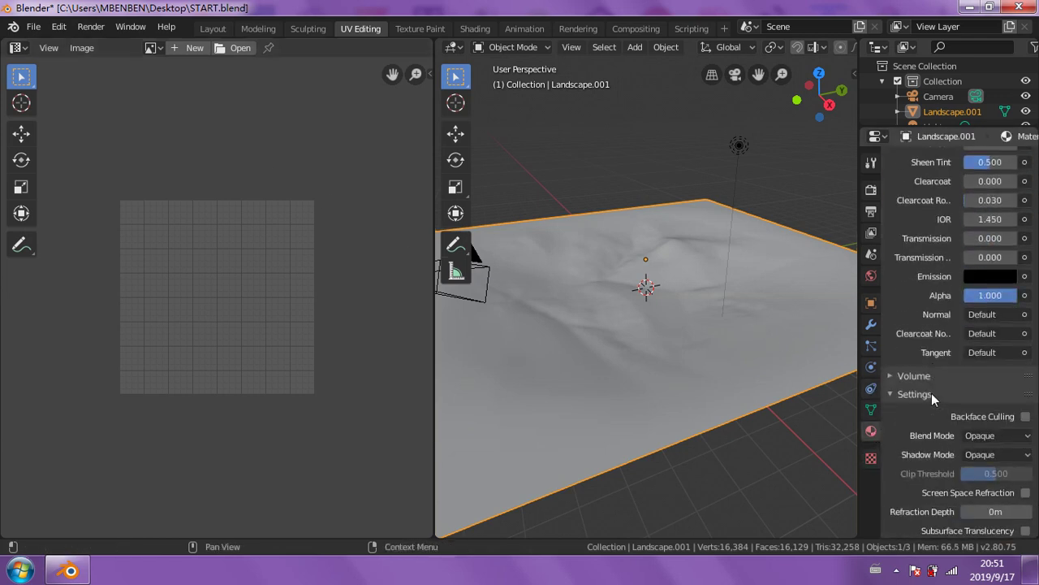
pyautogui.scroll(-3, 931, 393)
pyautogui.click(872, 161)
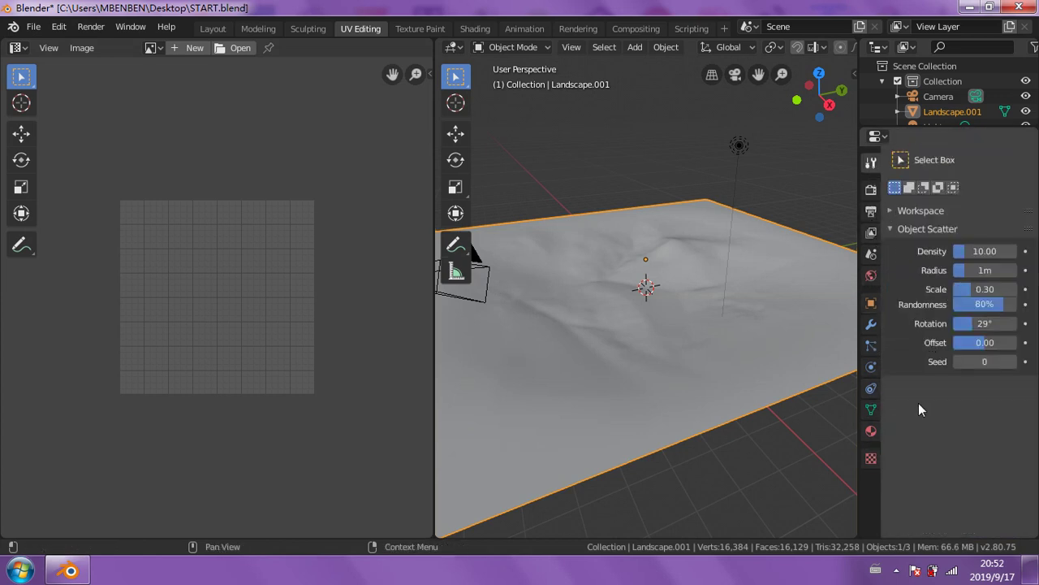
pyautogui.click(872, 432)
pyautogui.scroll(-4, 909, 374)
pyautogui.scroll(-5, 909, 379)
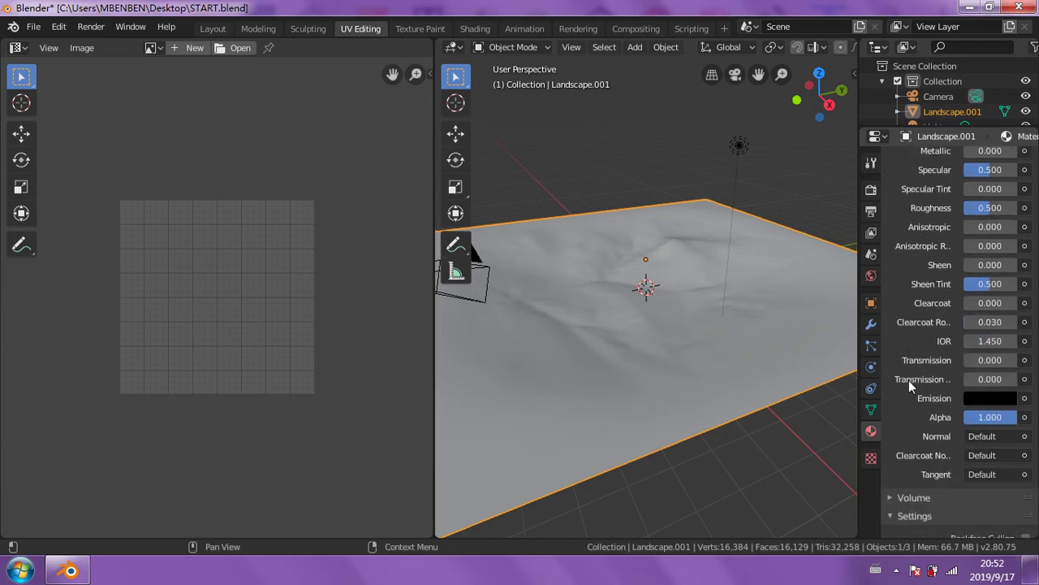
pyautogui.scroll(-3, 908, 380)
pyautogui.scroll(-5, 707, 277)
pyautogui.scroll(3, 711, 292)
pyautogui.scroll(2, 763, 341)
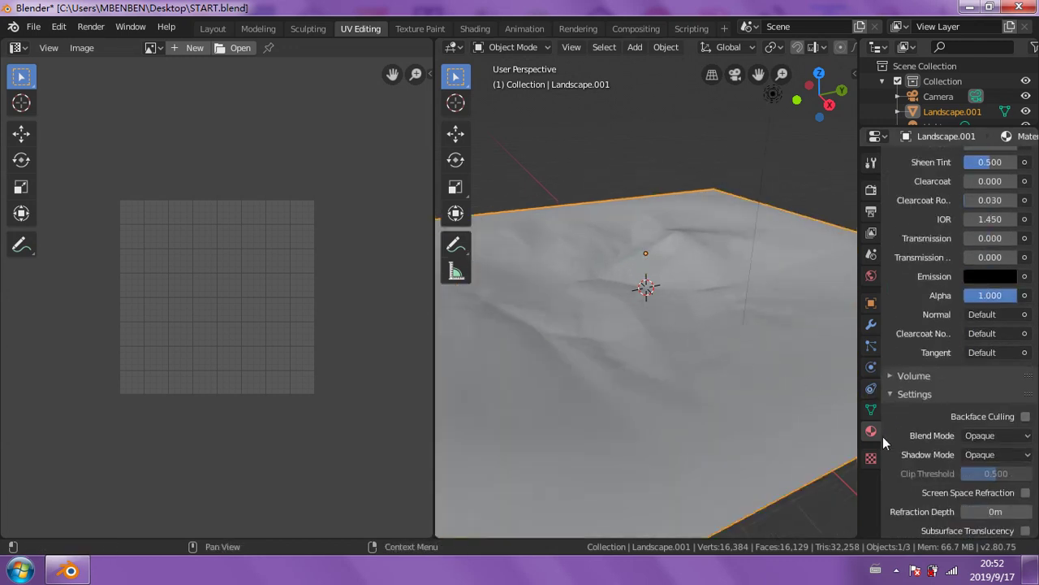
# - Review the Rock09_col.jpg image texture settings, then bring up the interaction mode list
pyautogui.click(872, 458)
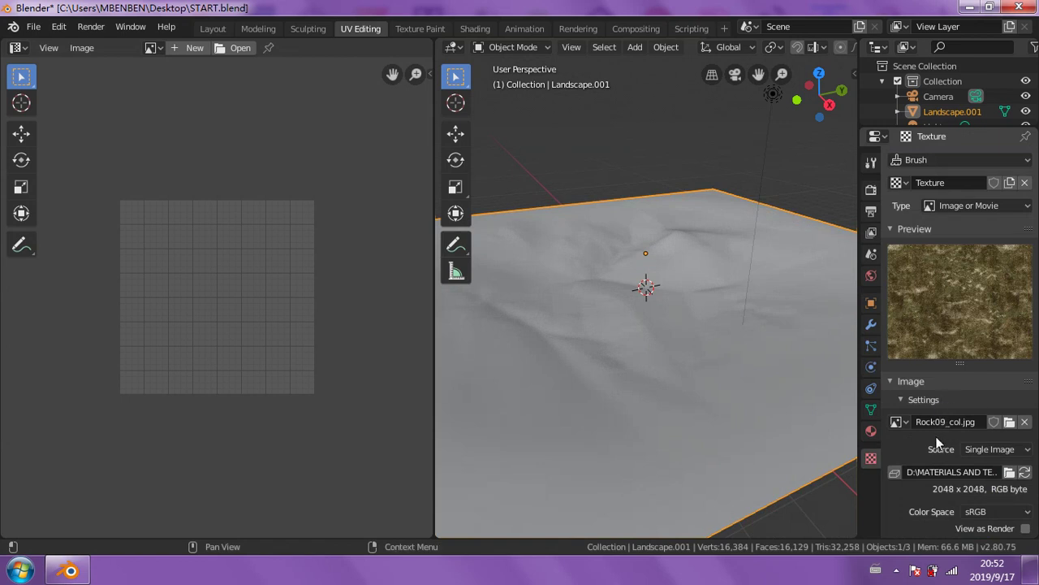
pyautogui.scroll(-1, 926, 445)
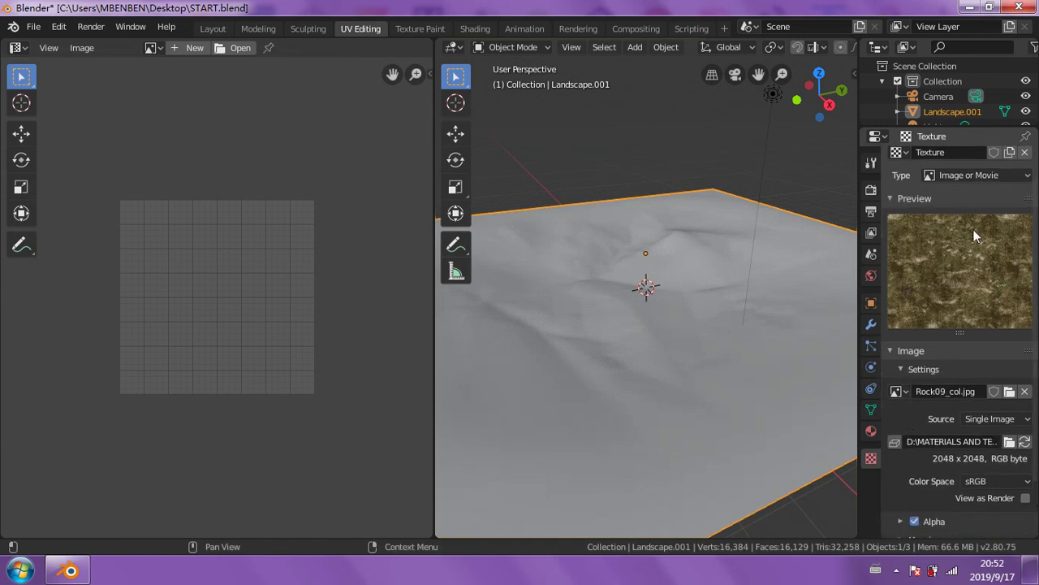
pyautogui.scroll(-2, 934, 431)
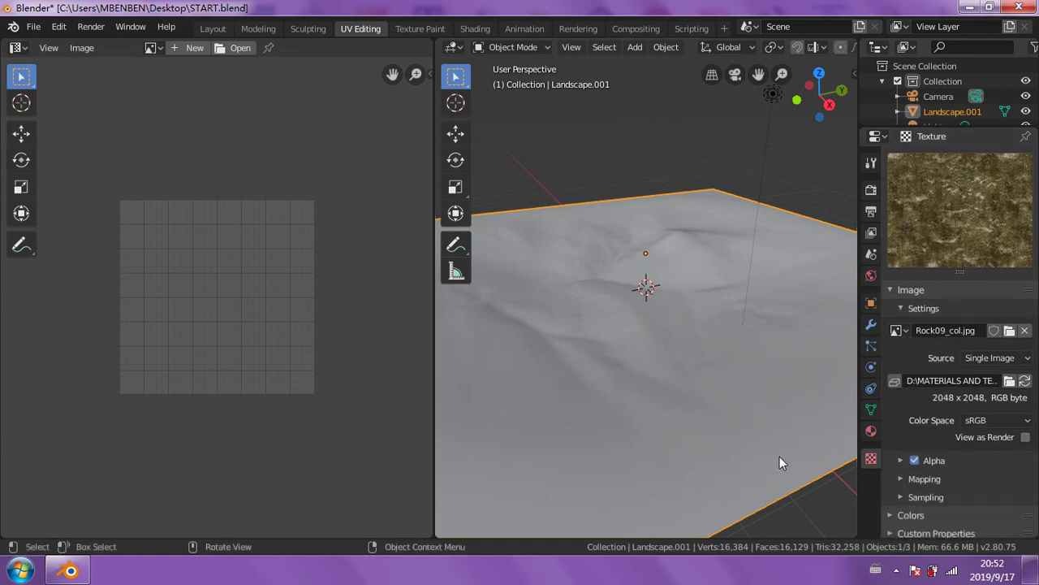
pyautogui.click(526, 47)
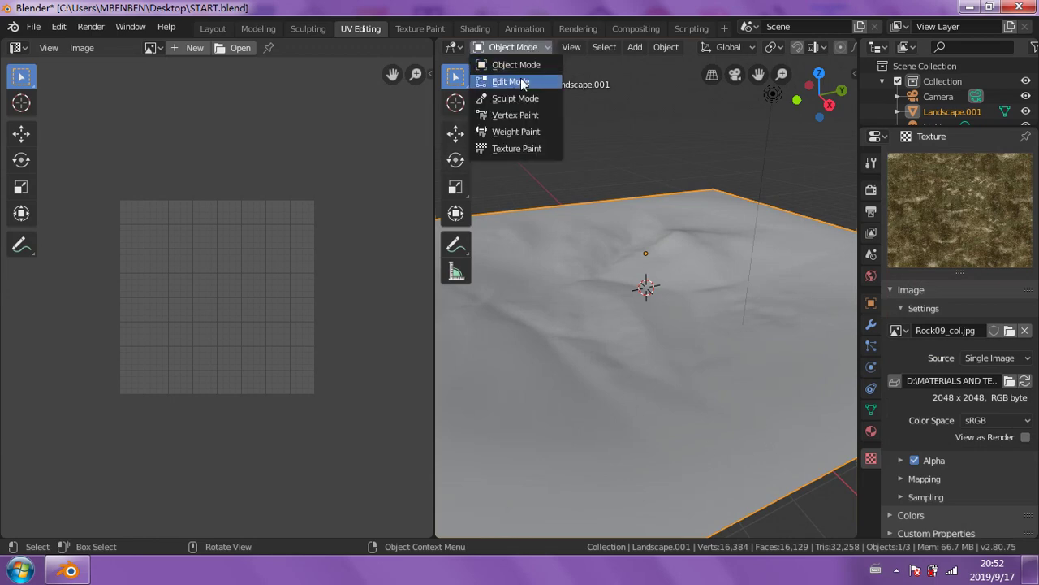
pyautogui.click(516, 81)
pyautogui.scroll(7, 971, 333)
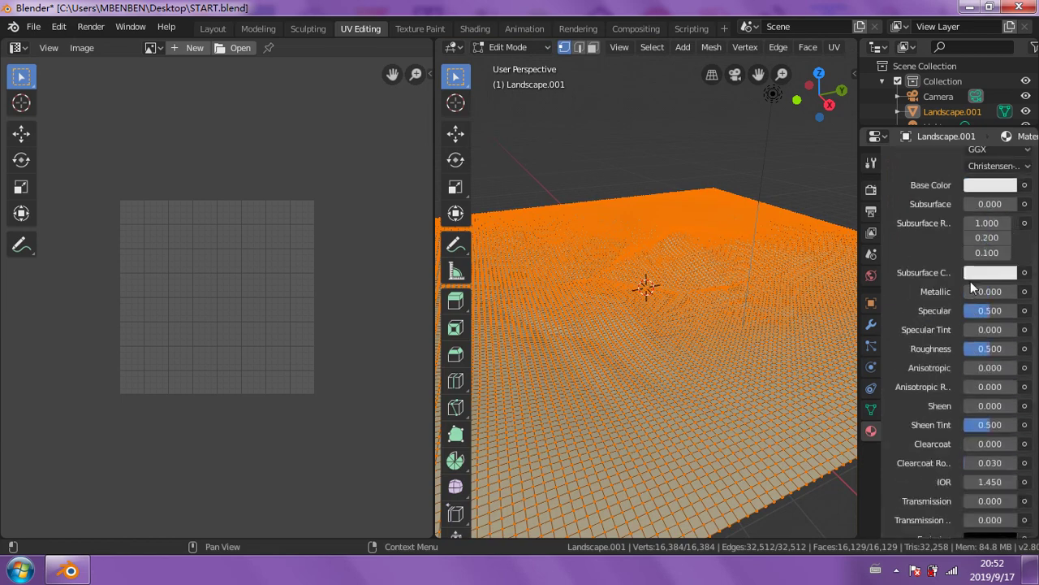
pyautogui.scroll(6, 970, 281)
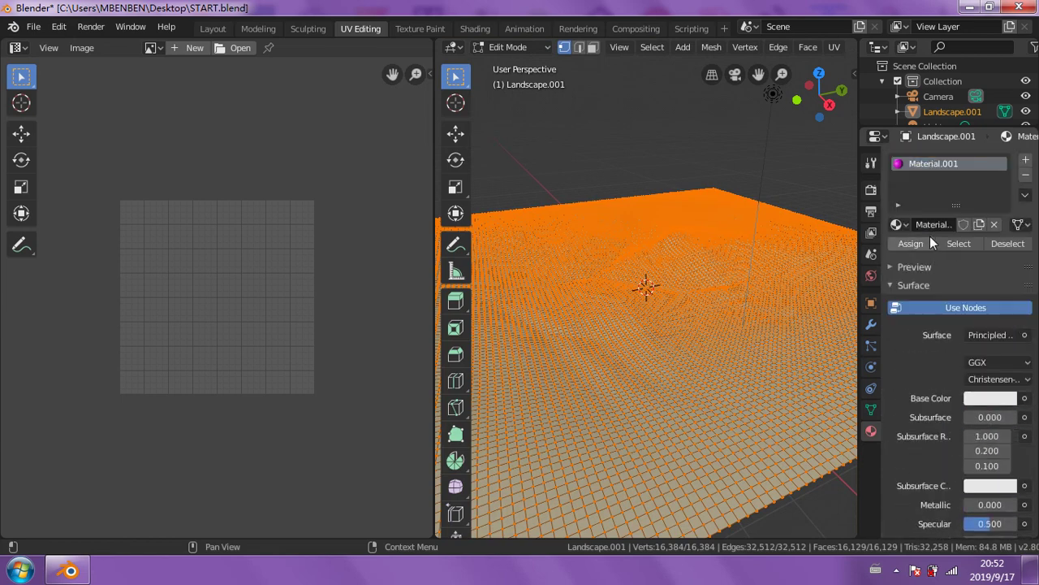
pyautogui.scroll(-3, 975, 341)
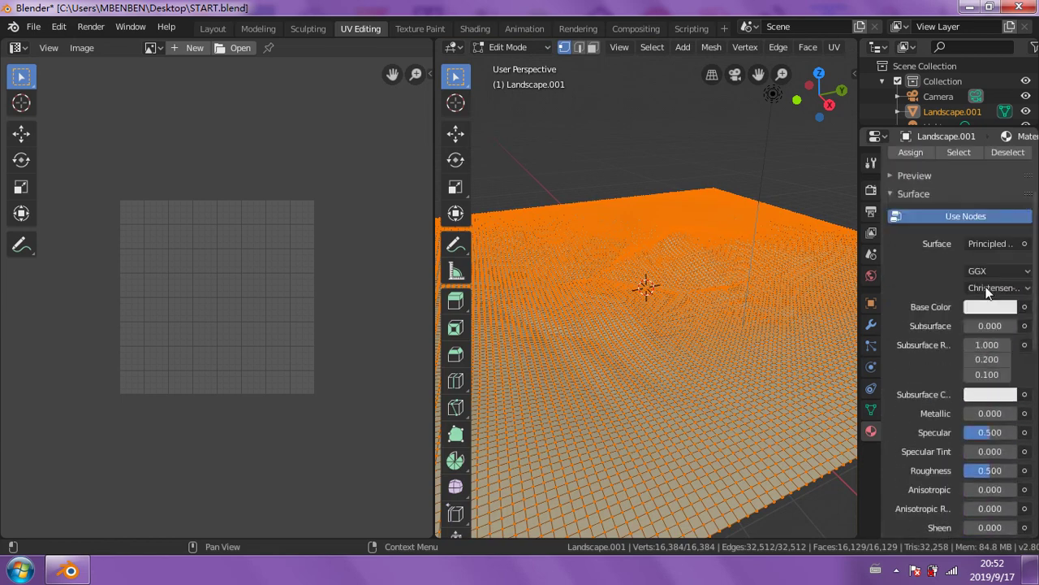
pyautogui.scroll(-1, 973, 350)
pyautogui.scroll(-2, 967, 362)
pyautogui.scroll(3, 960, 359)
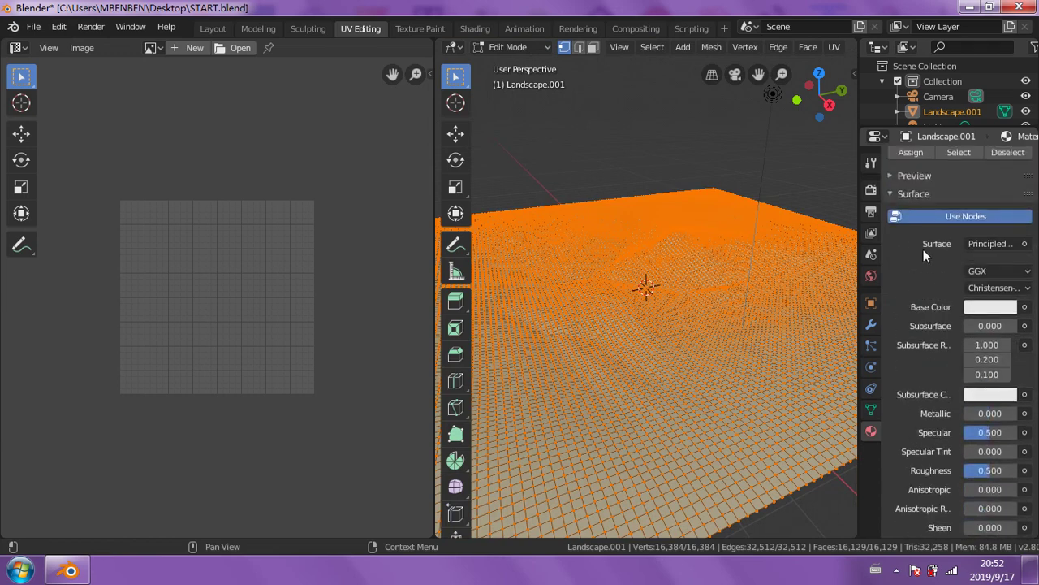
pyautogui.scroll(-2, 944, 292)
pyautogui.scroll(-3, 950, 333)
pyautogui.scroll(-3, 950, 333)
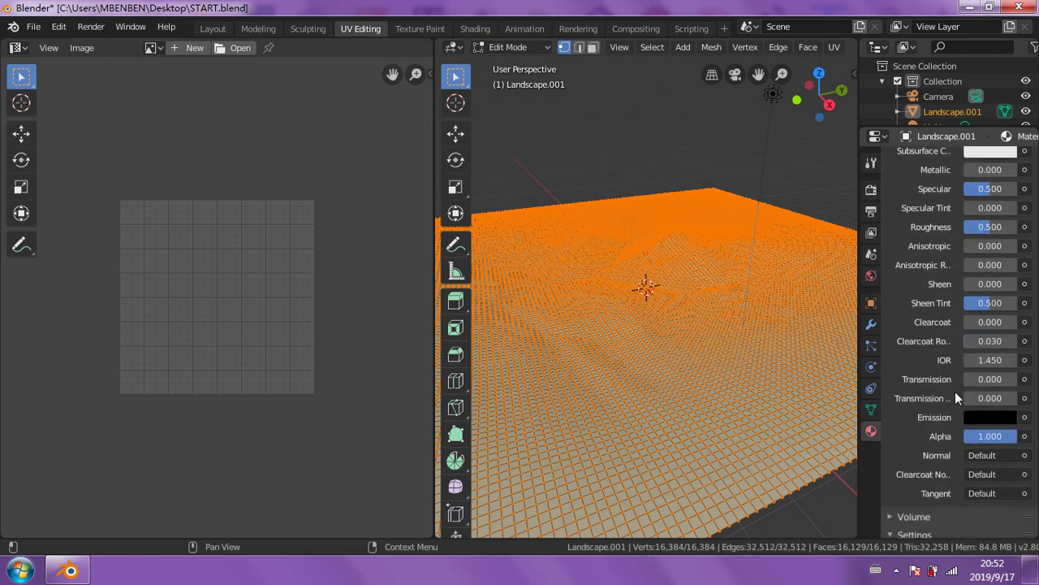
pyautogui.scroll(-4, 955, 398)
pyautogui.scroll(-2, 955, 430)
pyautogui.scroll(3, 941, 369)
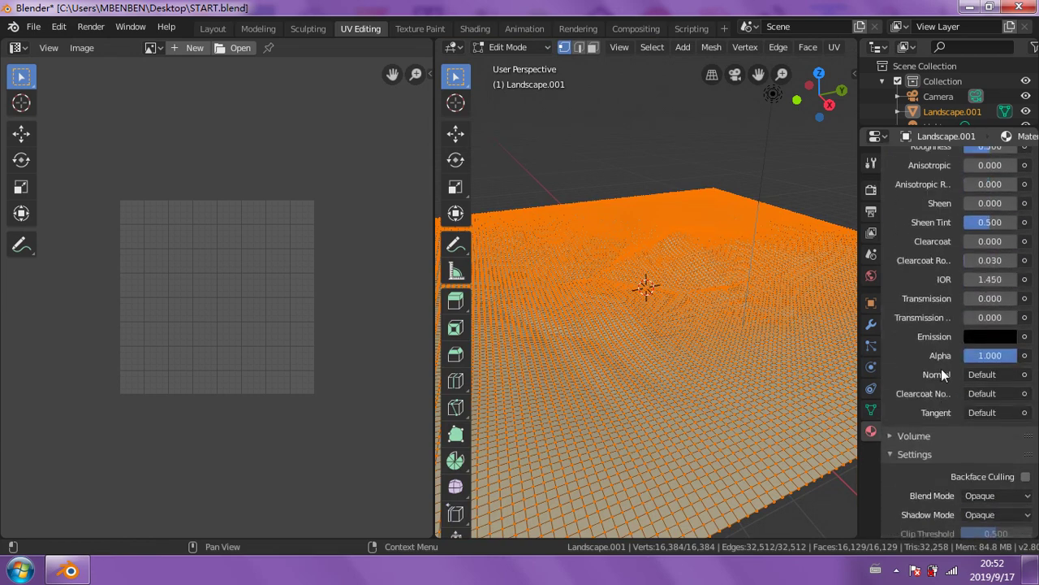
pyautogui.scroll(5, 935, 342)
pyautogui.scroll(5, 935, 342)
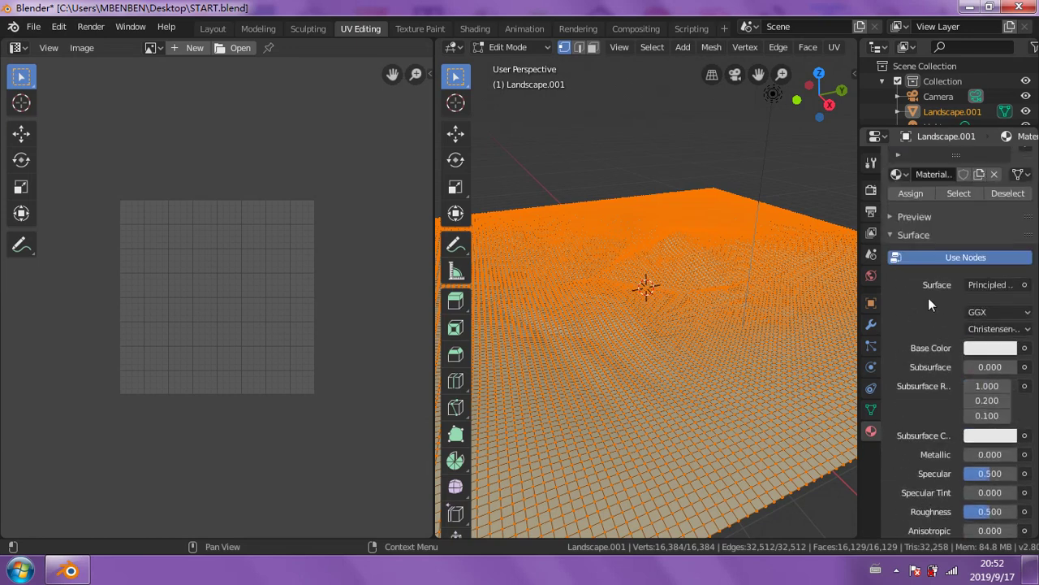
pyautogui.click(917, 197)
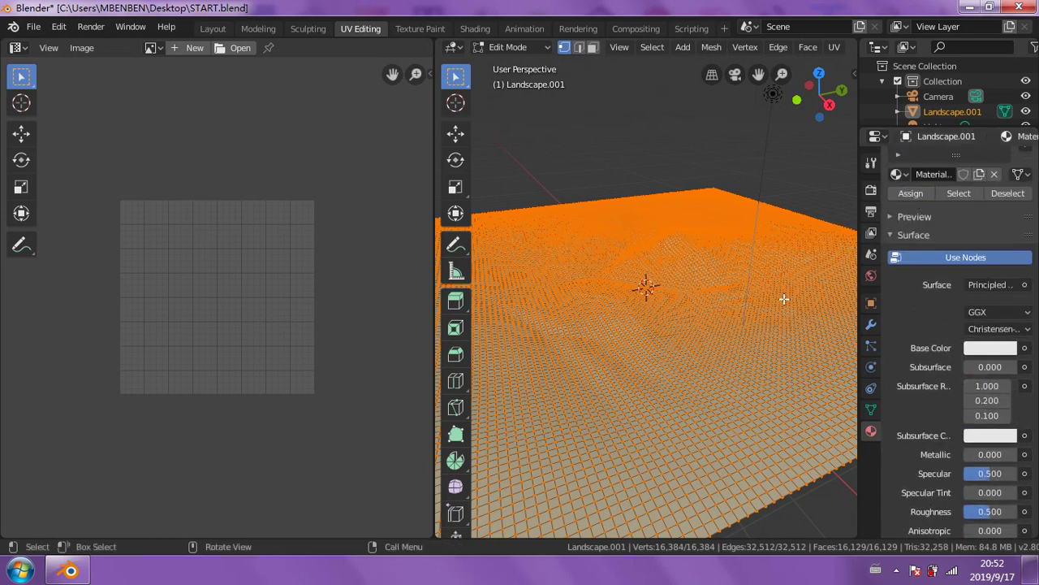
pyautogui.click(529, 50)
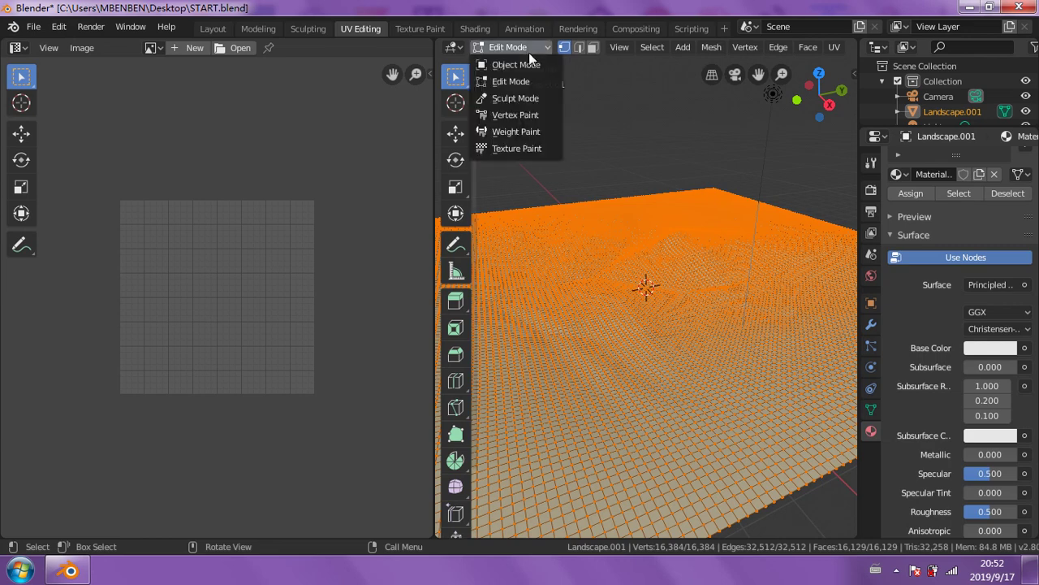
pyautogui.click(511, 64)
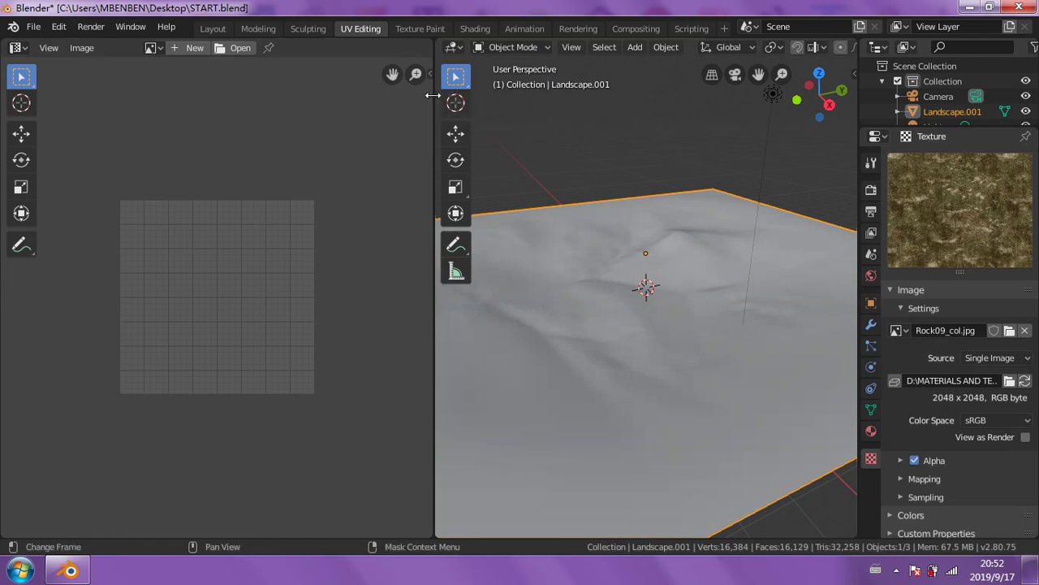
# - Widen the 3D viewport by shrinking the UV editor and switch to Rendered shading
pyautogui.moveTo(434, 95); pyautogui.dragTo(340, 95)
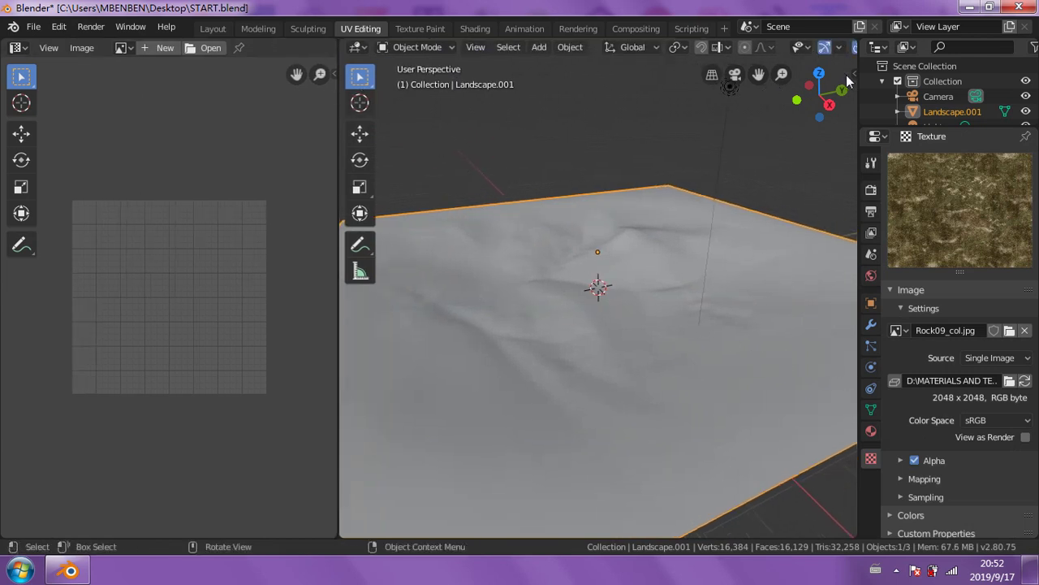
pyautogui.moveTo(339, 155); pyautogui.dragTo(159, 155)
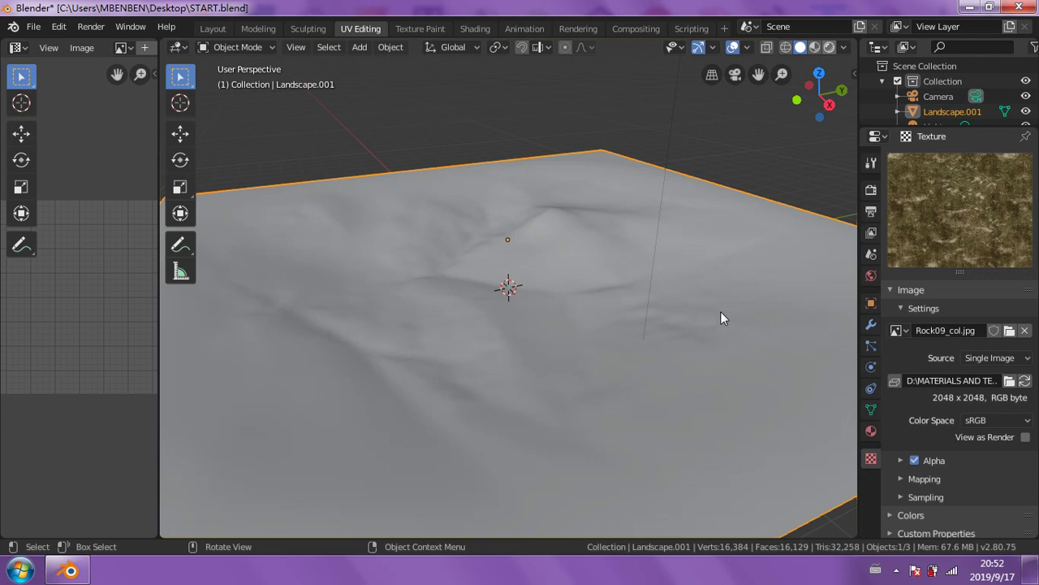
pyautogui.press('z')
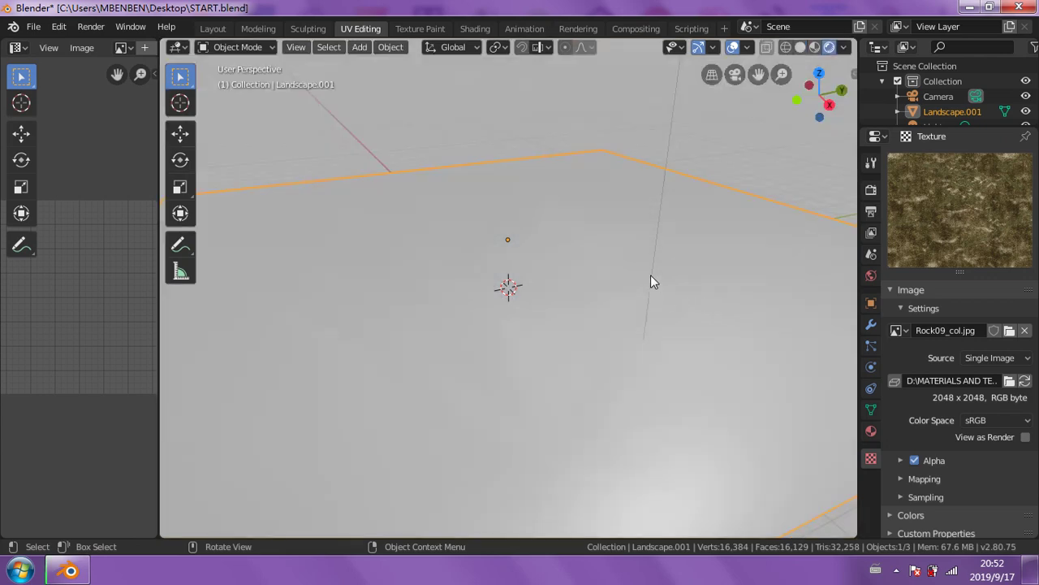
# - Orbit around the landscape and show its Material.001 surface settings
pyautogui.scroll(-2, 651, 280)
pyautogui.moveTo(735, 291)
pyautogui.mouseDown(button='middle')
pyautogui.moveTo(756, 290)
pyautogui.moveTo(547, 293)
pyautogui.mouseUp(button='middle')
pyautogui.moveTo(524, 331)
pyautogui.mouseDown(button='middle')
pyautogui.moveTo(448, 283)
pyautogui.moveTo(474, 269)
pyautogui.moveTo(528, 327)
pyautogui.moveTo(638, 241)
pyautogui.mouseUp(button='middle')
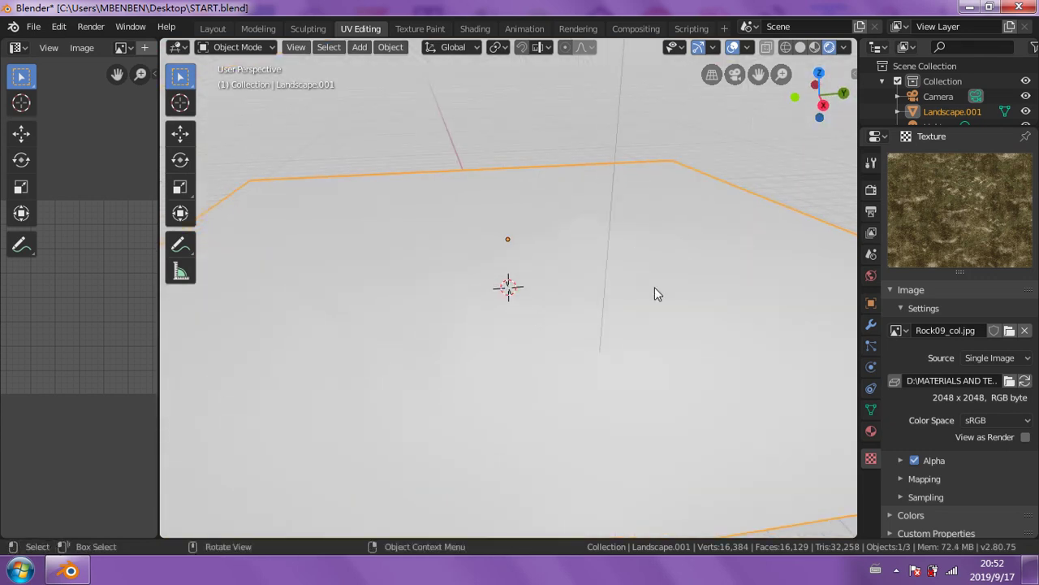
pyautogui.click(871, 431)
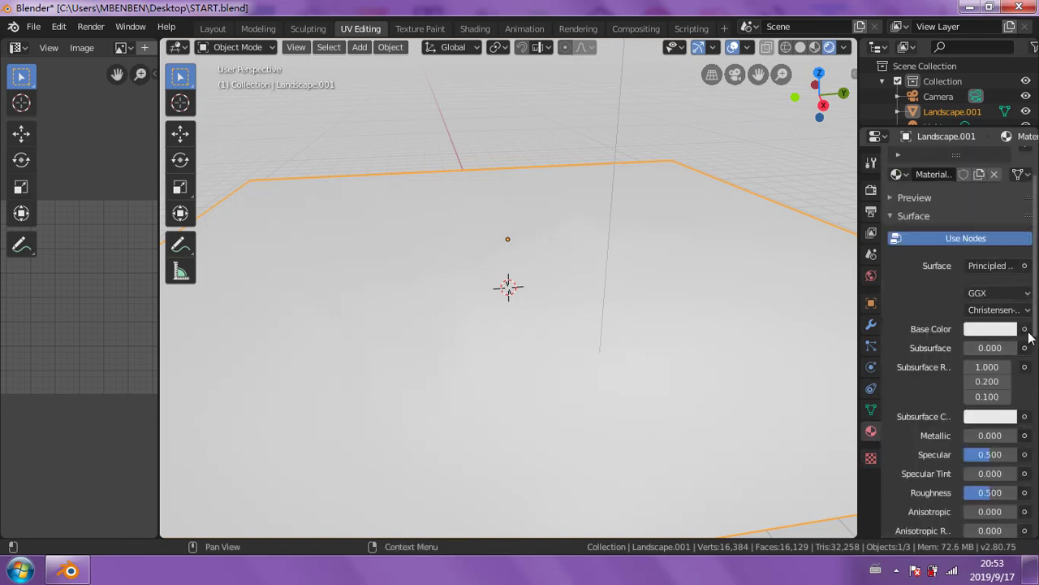
# - Drive Material.001's Base Color with an Image Texture loading Rock09_col.jpg
pyautogui.click(1025, 329)
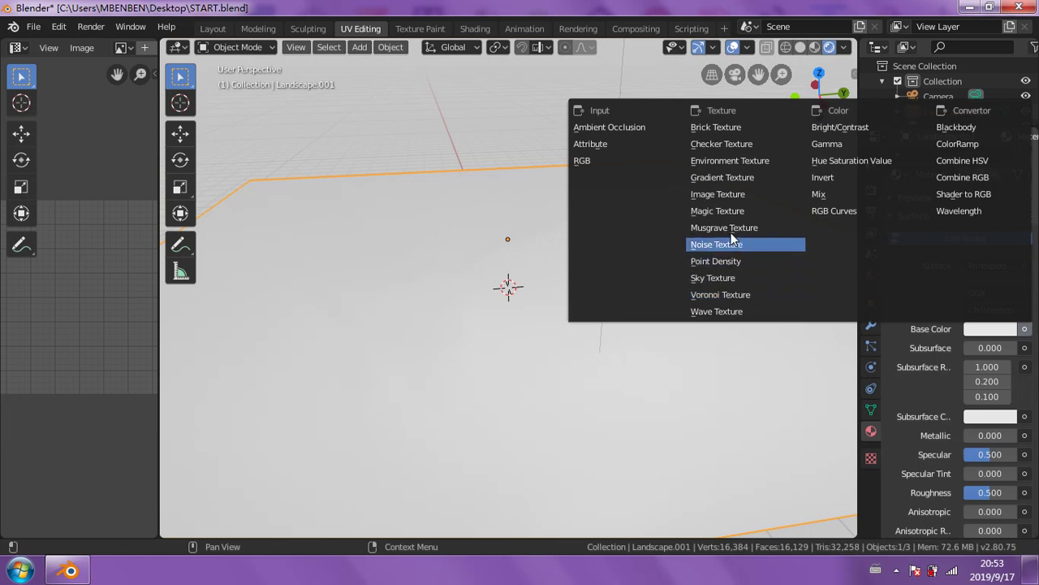
pyautogui.click(730, 200)
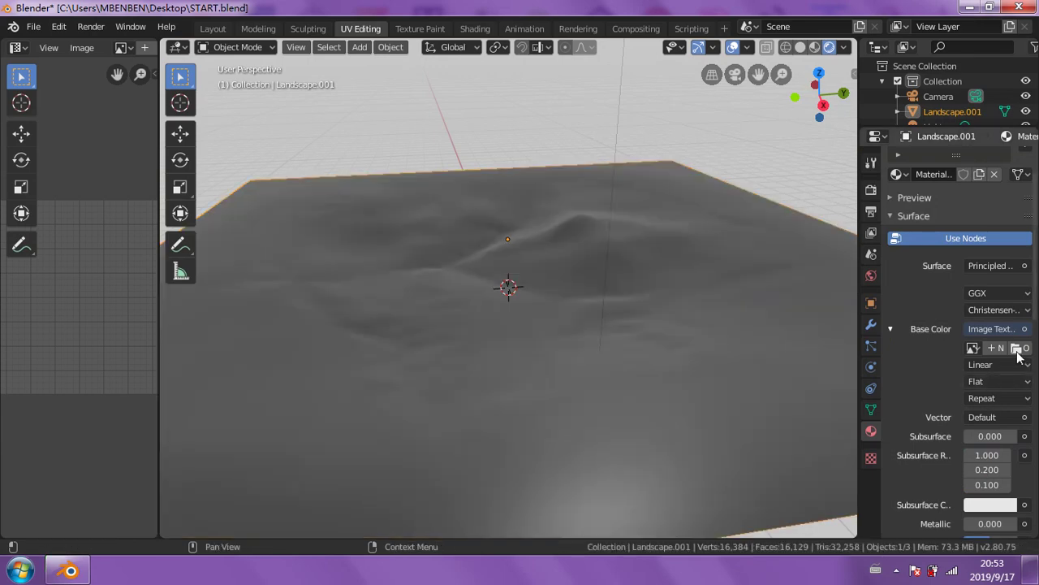
pyautogui.click(1017, 350)
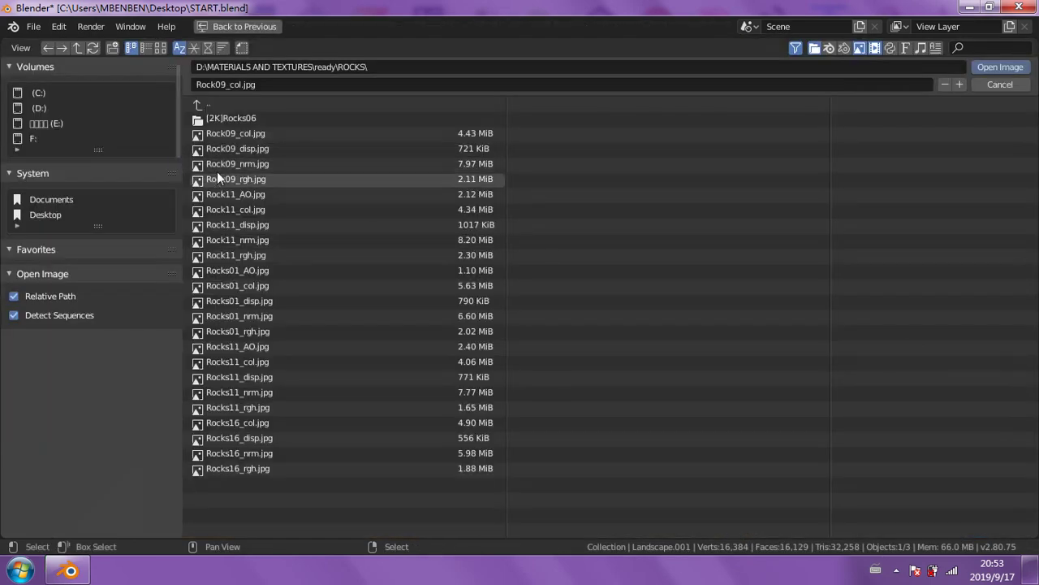
pyautogui.doubleClick(240, 136)
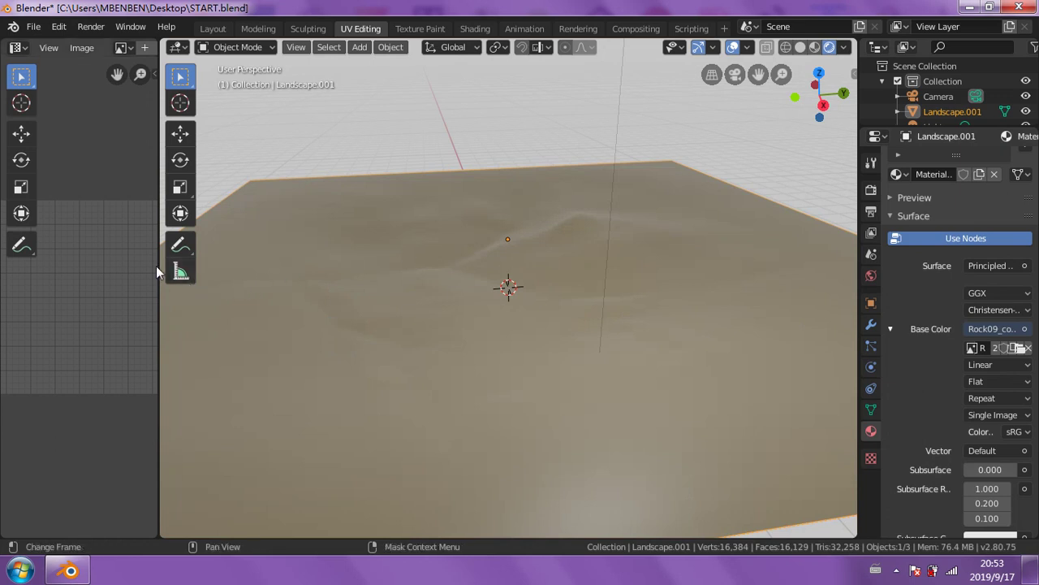
# - Widen the UV editor, enter Edit Mode and Unwrap the landscape mesh with U
pyautogui.moveTo(158, 268); pyautogui.dragTo(284, 195)
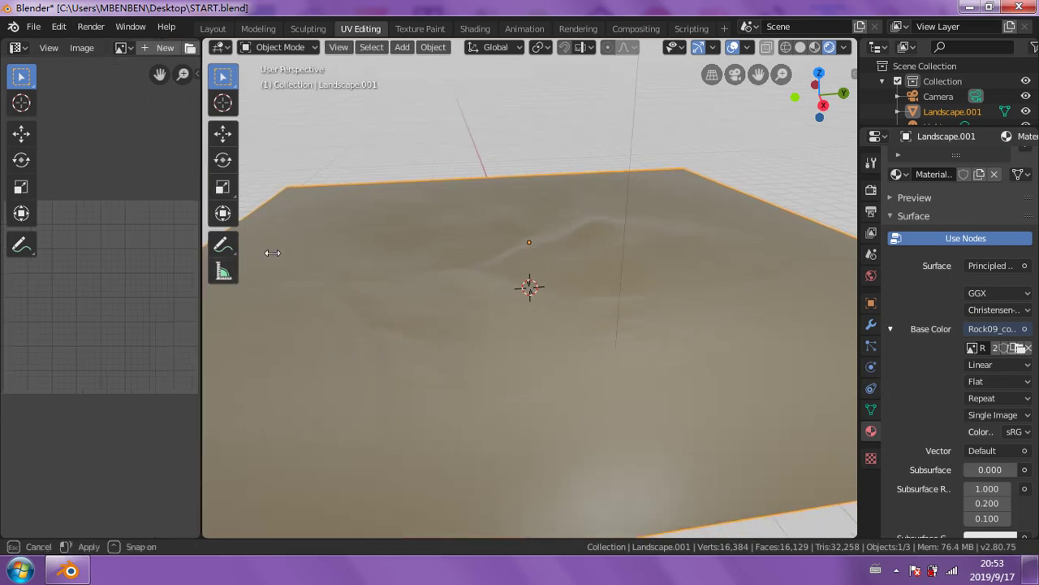
pyautogui.click(364, 47)
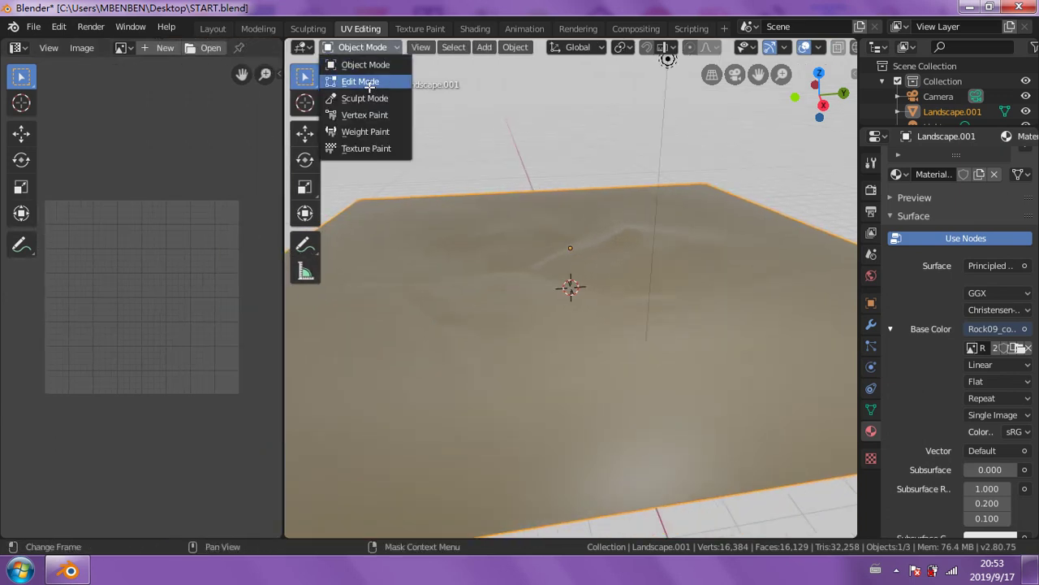
pyautogui.click(369, 82)
pyautogui.rightClick(475, 219)
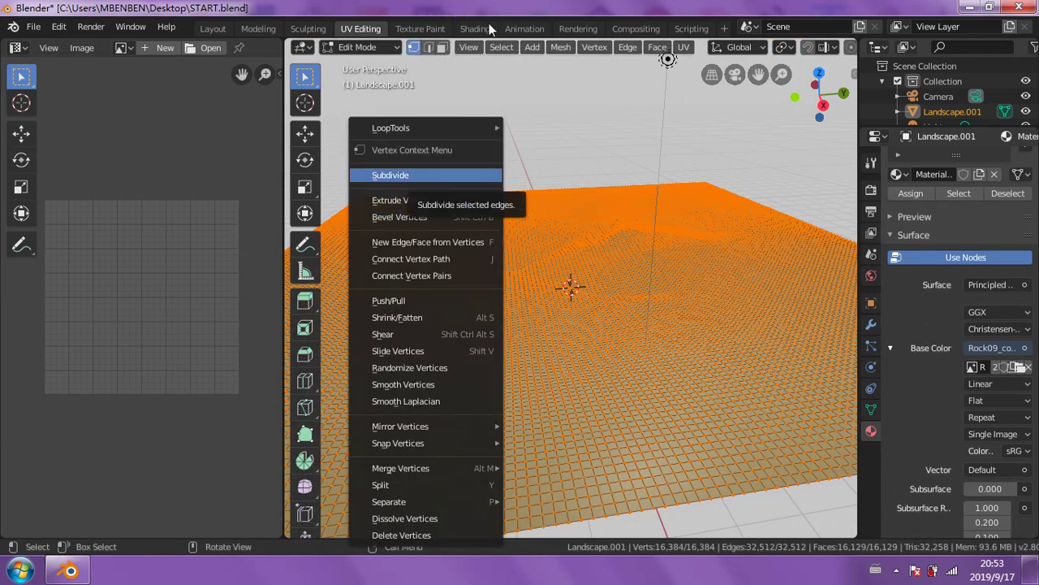
pyautogui.press('u')
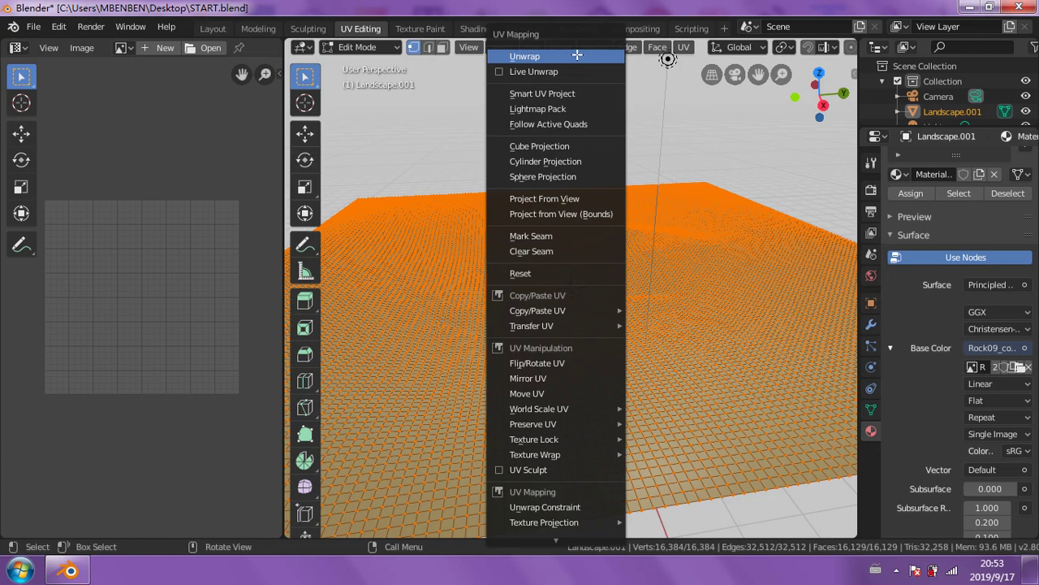
pyautogui.click(520, 58)
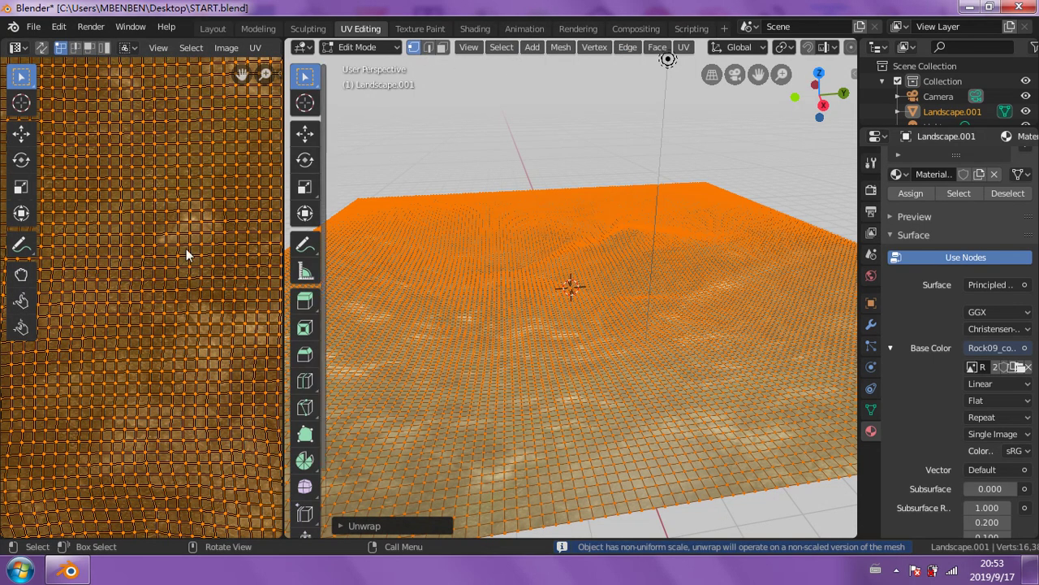
# - Return the landscape to Object Mode so the rock texture shows on the terrain
pyautogui.scroll(-5, 458, 307)
pyautogui.scroll(4, 476, 298)
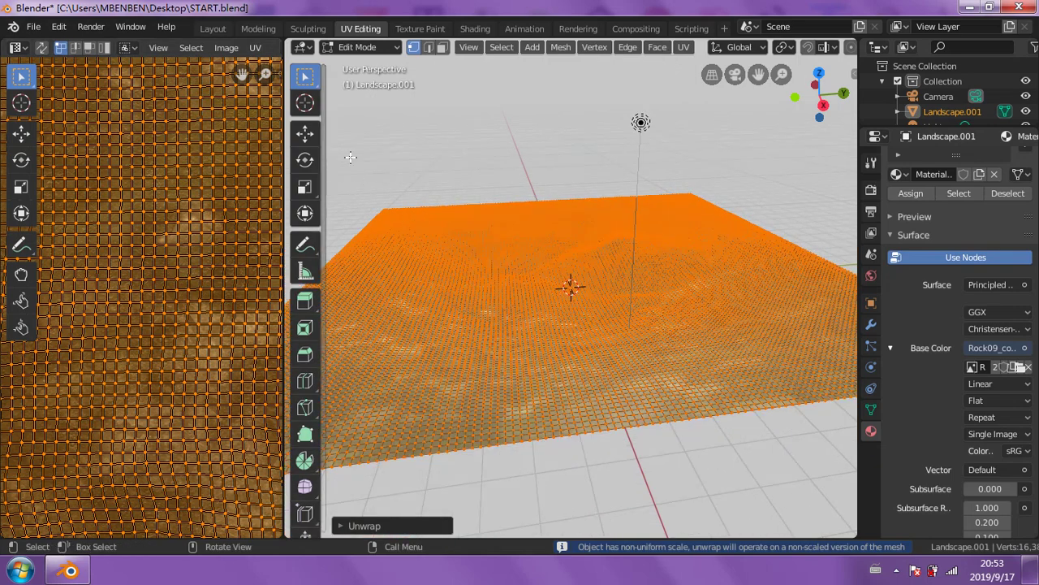
pyautogui.click(361, 48)
pyautogui.click(369, 63)
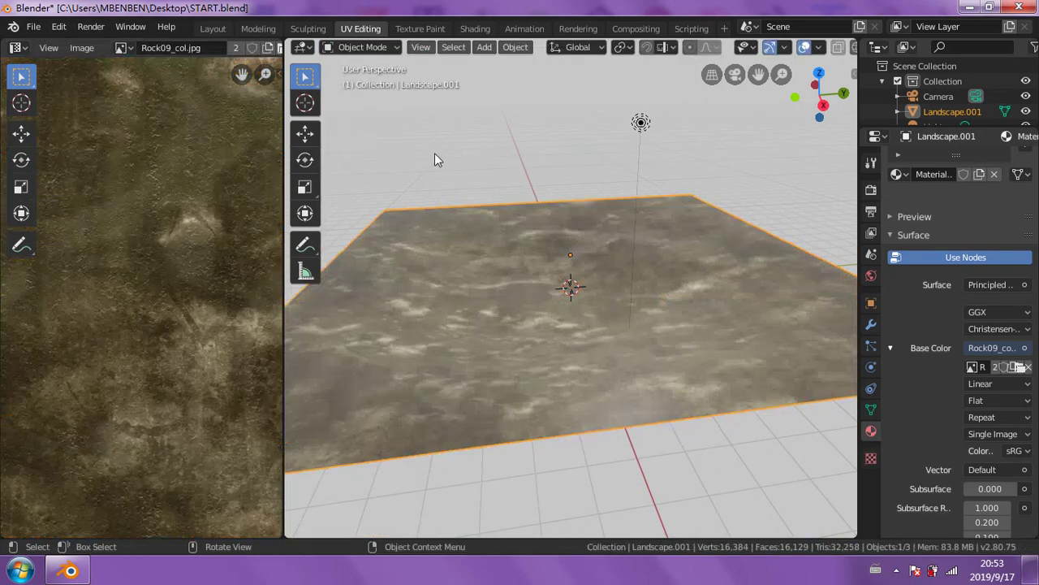
pyautogui.scroll(-1, 545, 286)
# - Zoom the UV editor out until the rock texture is a small square, then show the mode list
pyautogui.scroll(3, 591, 318)
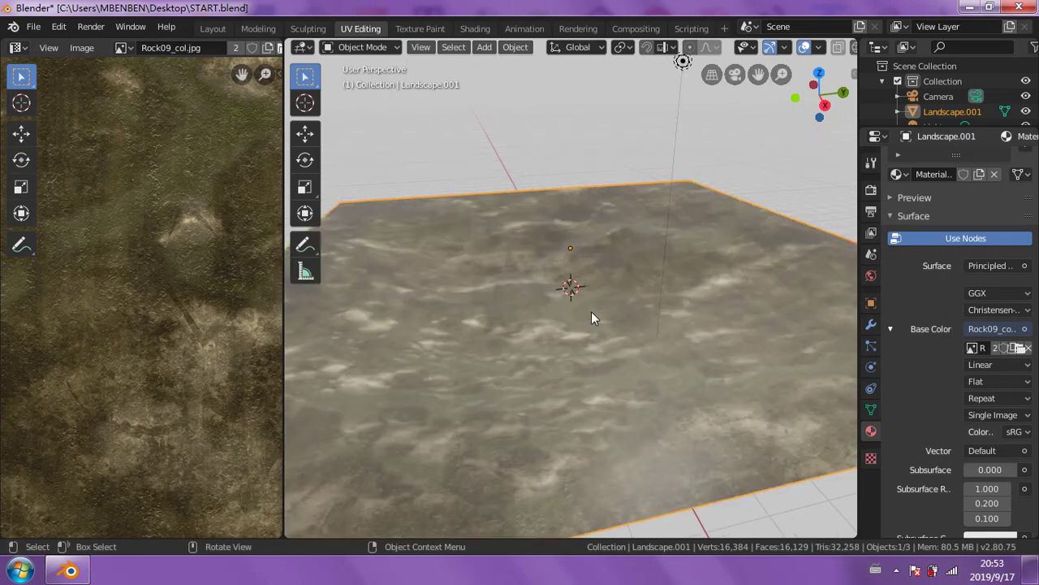
pyautogui.scroll(1, 592, 305)
pyautogui.moveTo(591, 305)
pyautogui.mouseDown(button='middle')
pyautogui.moveTo(718, 314)
pyautogui.moveTo(648, 295)
pyautogui.moveTo(612, 271)
pyautogui.mouseUp(button='middle')
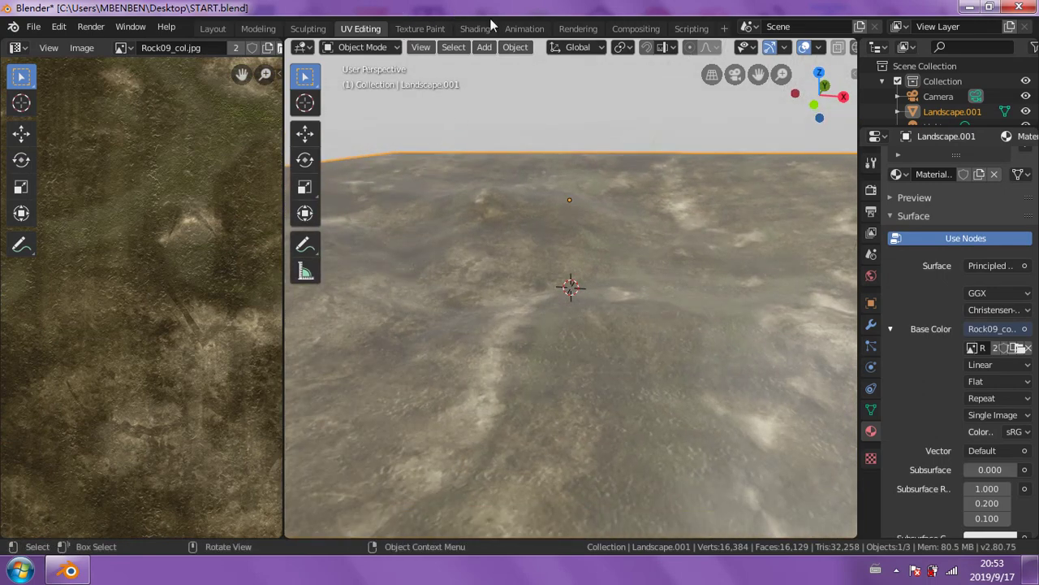
pyautogui.scroll(-2, 215, 240)
pyautogui.scroll(-1, 215, 239)
pyautogui.scroll(-2, 211, 241)
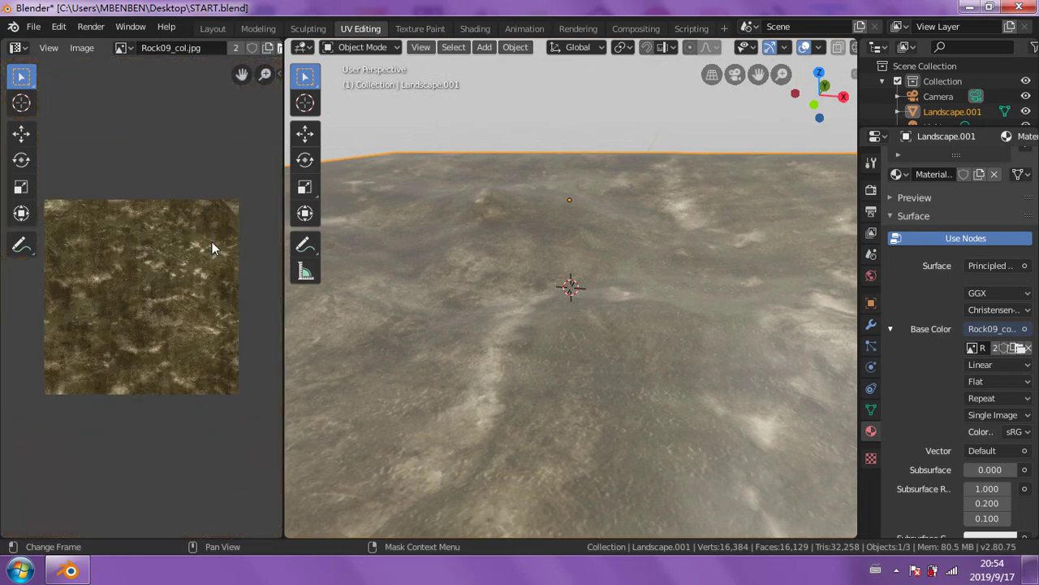
pyautogui.click(362, 47)
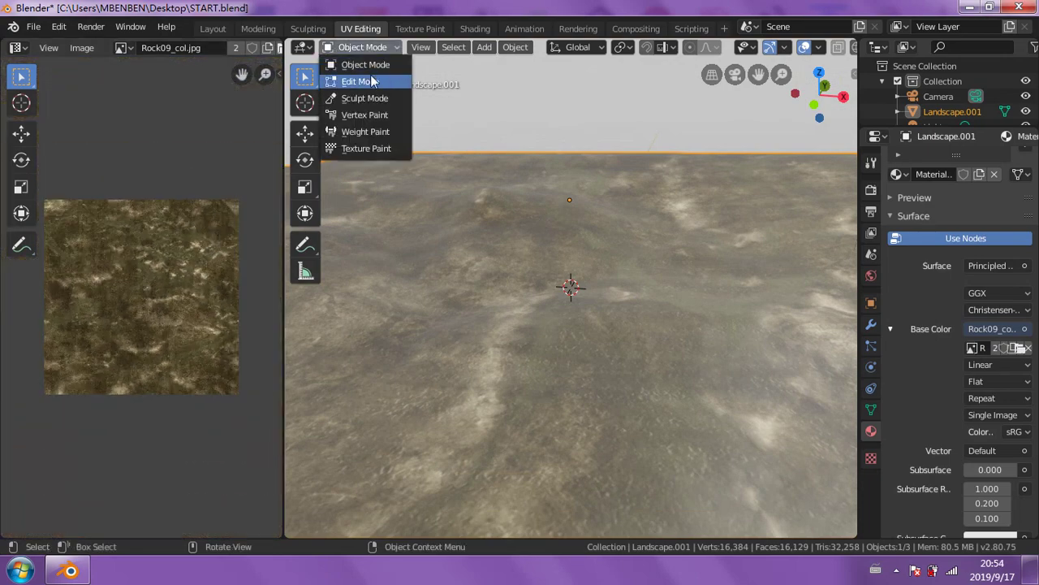
# - Enter Edit Mode, select all UVs with A and pick the Scale tool
pyautogui.click(372, 79)
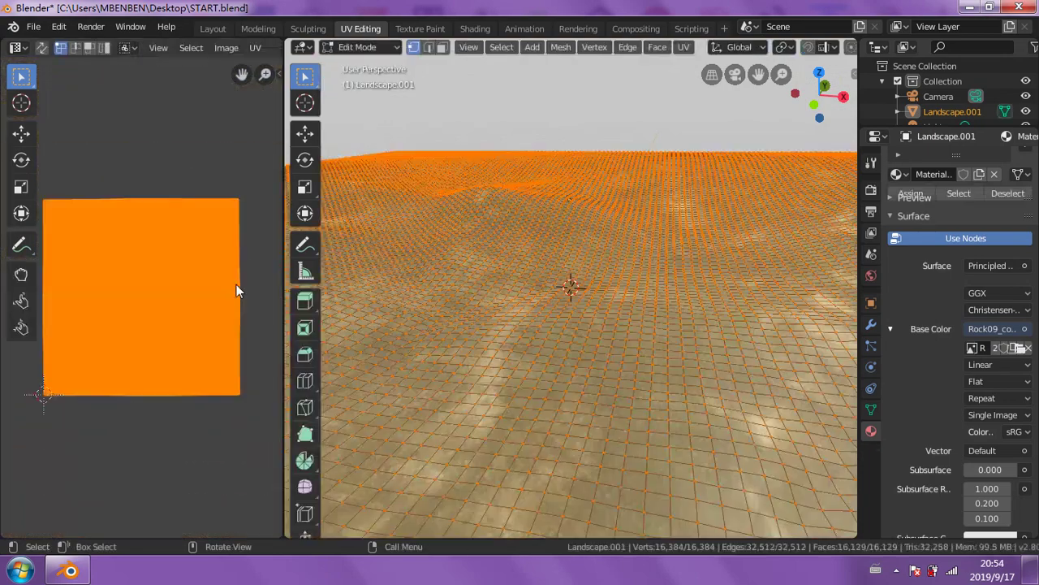
pyautogui.click(21, 188)
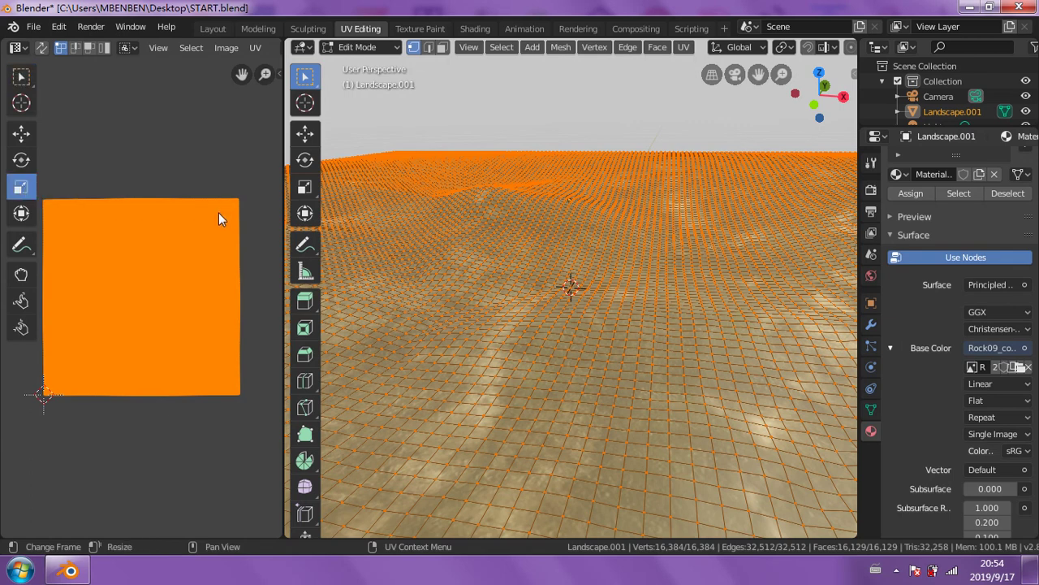
pyautogui.click(219, 213)
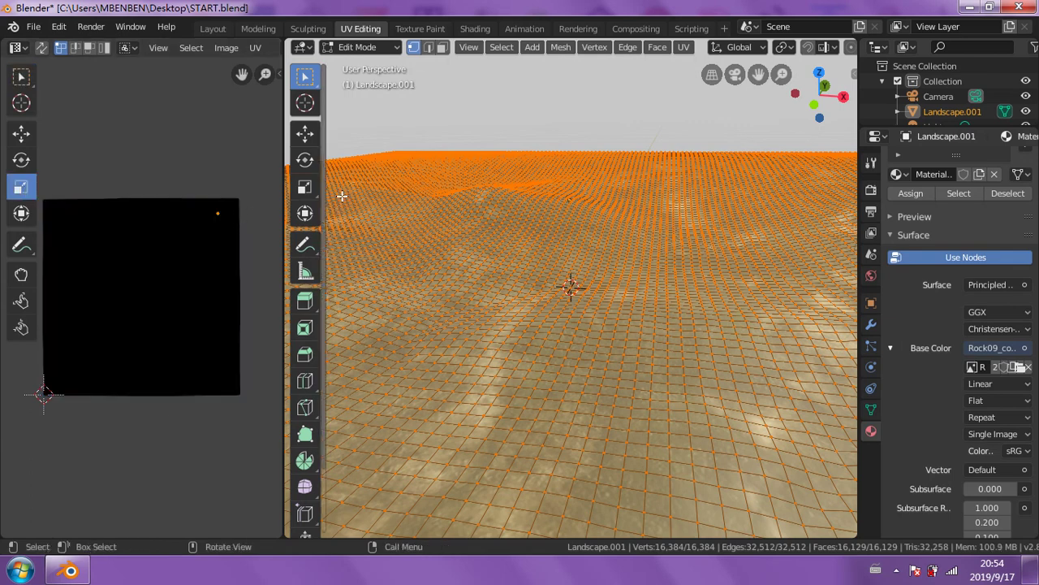
pyautogui.hotkey('shift', 'space')
pyautogui.press('r')
pyautogui.click(30, 186)
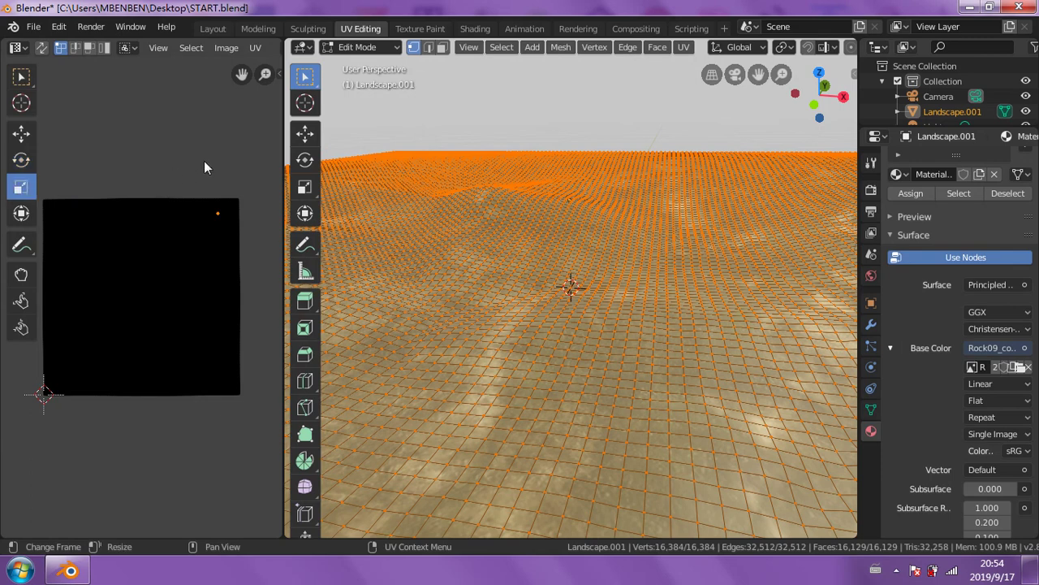
pyautogui.press('a')
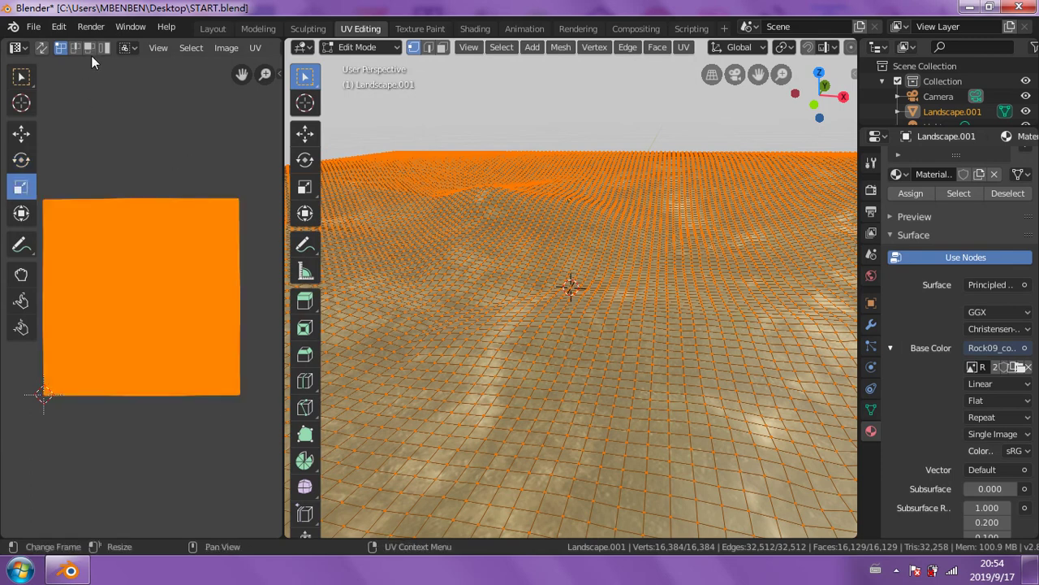
pyautogui.click(19, 78)
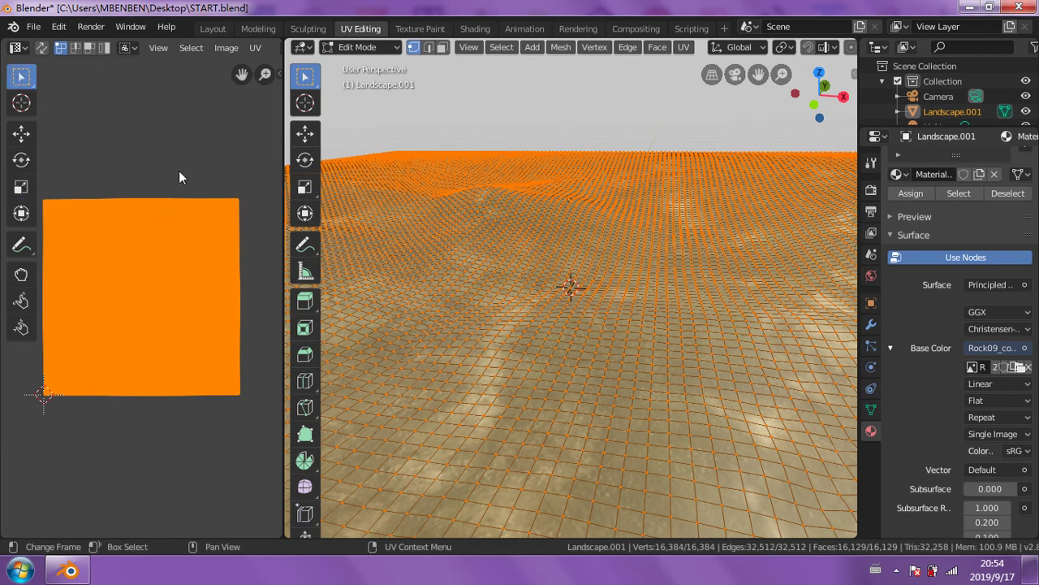
pyautogui.click(21, 187)
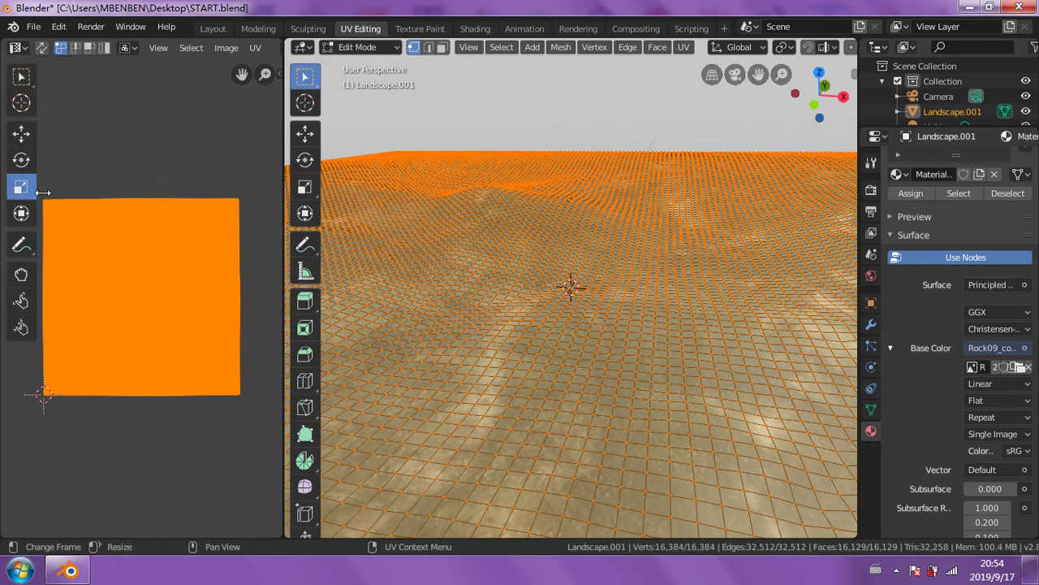
# - Scale all UVs up about 4.56 times and return the landscape to Object Mode
pyautogui.moveTo(230, 203)
pyautogui.mouseDown()
pyautogui.moveTo(272, 152)
pyautogui.moveTo(230, 460)
pyautogui.moveTo(224, 259)
pyautogui.mouseUp()
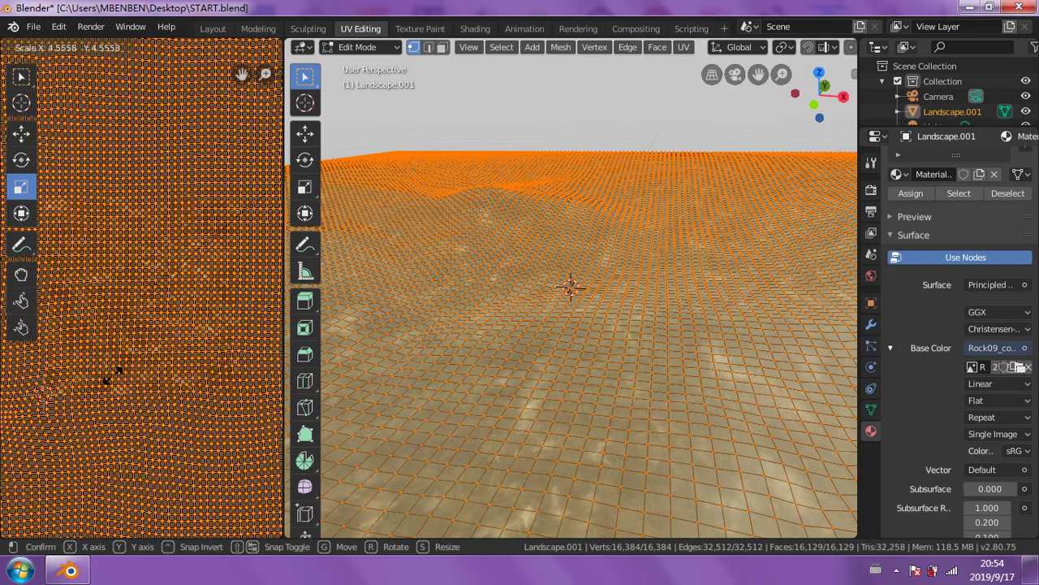
pyautogui.click(223, 259)
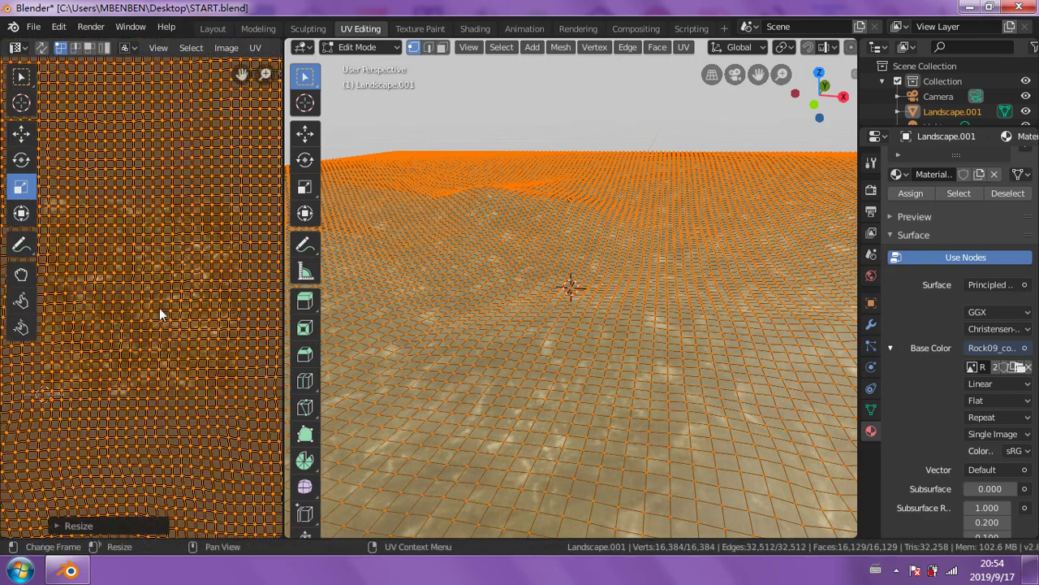
pyautogui.click(375, 139)
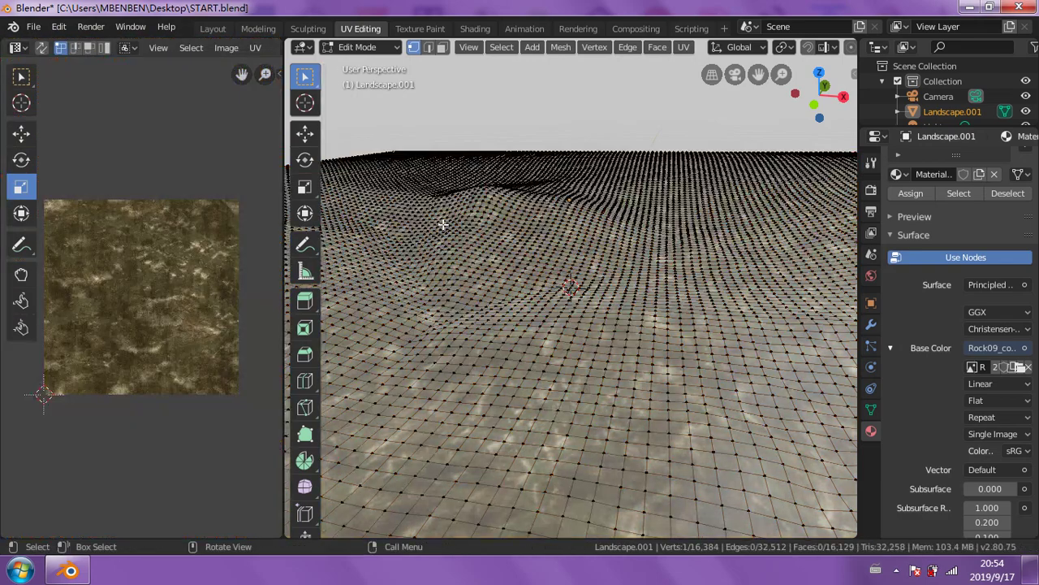
pyautogui.scroll(1, 591, 360)
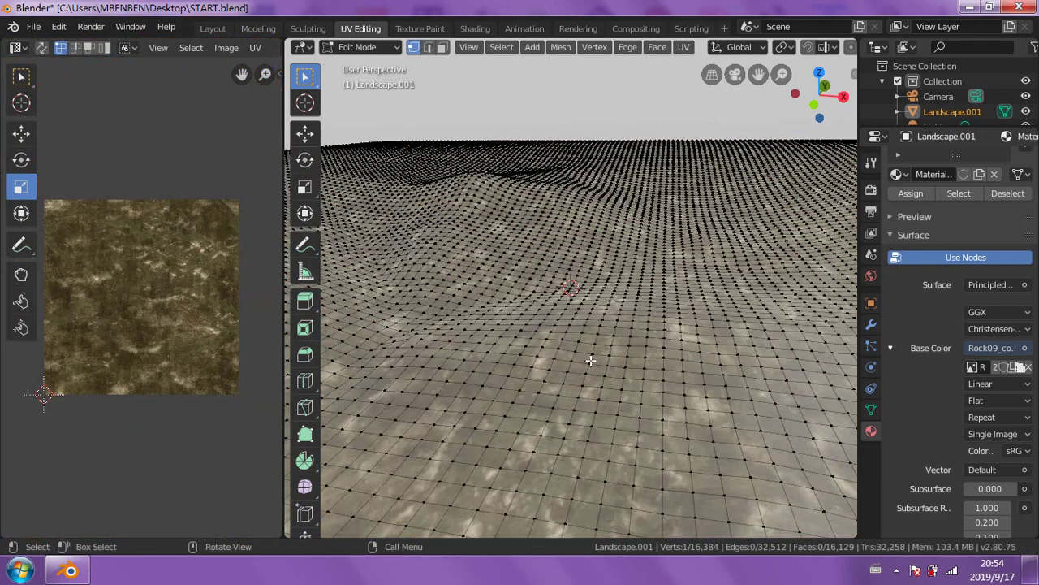
pyautogui.click(383, 48)
pyautogui.click(401, 64)
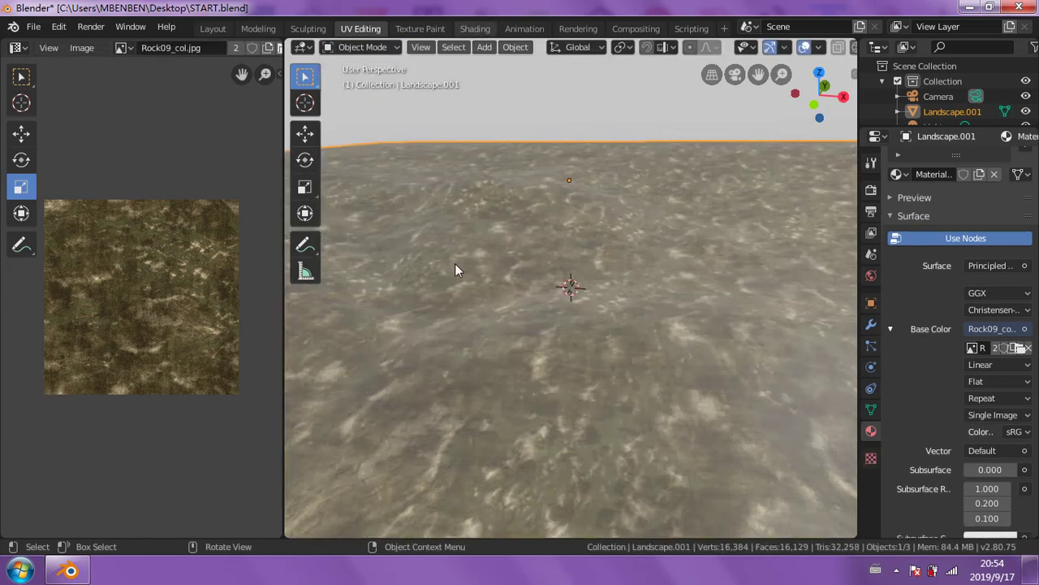
# - Switch to the Shading workspace, orbit over the landscape and deselect it with Alt+A
pyautogui.hotkey('ctrl', 'pagedown')
pyautogui.hotkey('ctrl', 'pagedown')
pyautogui.scroll(2, 488, 252)
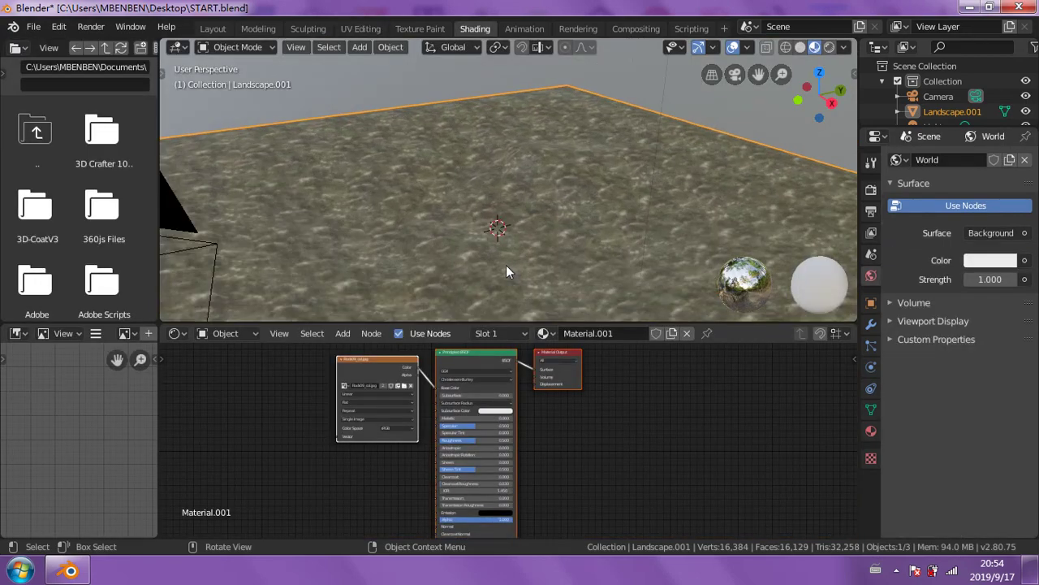
pyautogui.scroll(2, 500, 265)
pyautogui.moveTo(495, 267); pyautogui.dragTo(508, 244, button='middle')
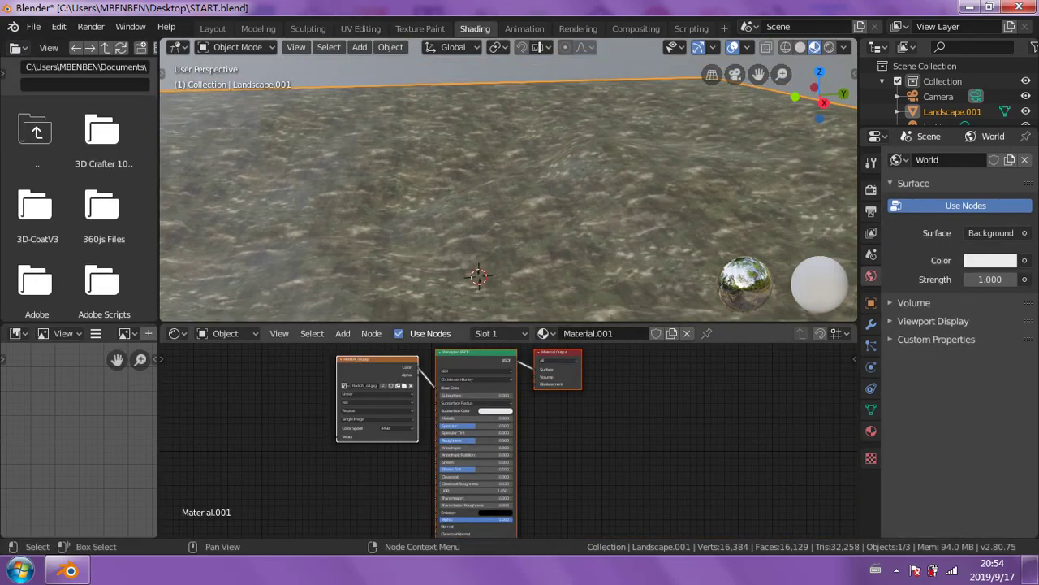
pyautogui.moveTo(420, 209); pyautogui.dragTo(237, 177, button='middle')
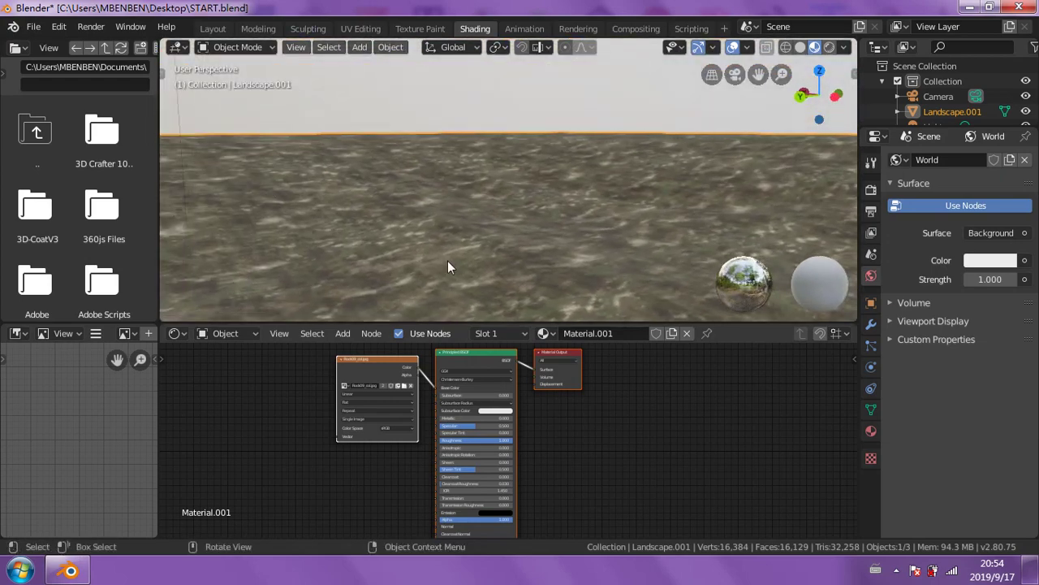
pyautogui.moveTo(444, 263)
pyautogui.keyDown('ctrl'); pyautogui.mouseDown(button='middle')
pyautogui.moveTo(430, 171)
pyautogui.moveTo(499, 307)
pyautogui.moveTo(564, 140)
pyautogui.moveTo(509, 197)
pyautogui.moveTo(423, 181)
pyautogui.moveTo(440, 120)
pyautogui.mouseUp(button='middle'); pyautogui.keyUp('ctrl')
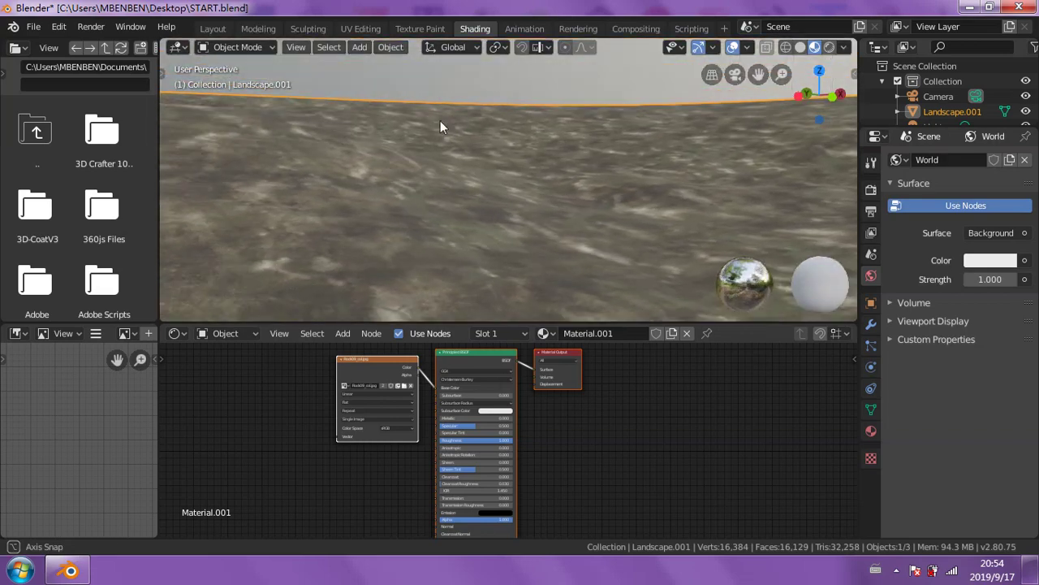
pyautogui.hotkey('alt', 'a')
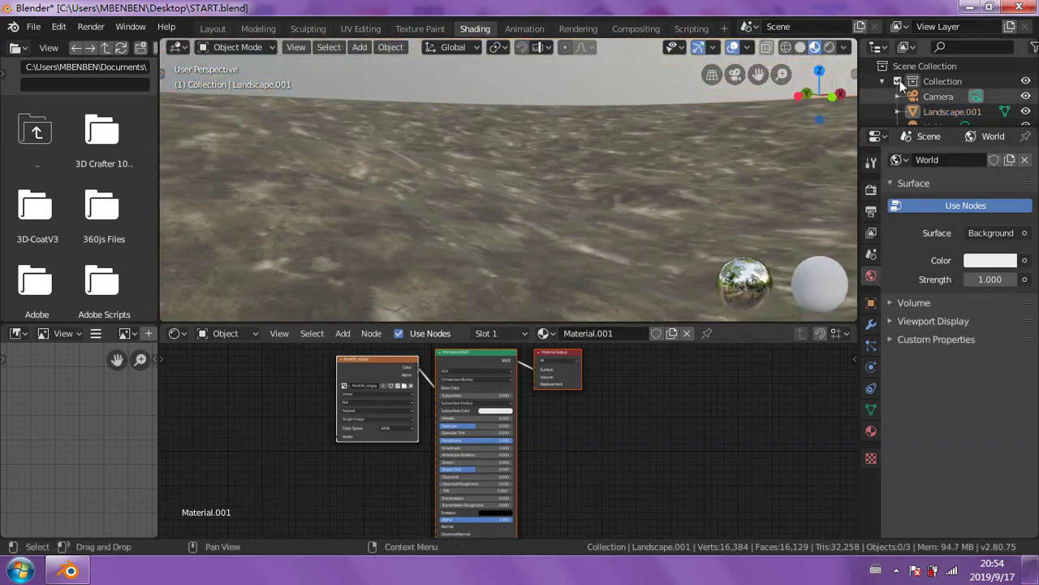
# - Enable Rendered viewport shading and zoom out to show the whole textured landscape
pyautogui.click(830, 47)
pyautogui.moveTo(817, 105)
pyautogui.mouseDown()
pyautogui.moveTo(668, 213)
pyautogui.moveTo(547, 235)
pyautogui.moveTo(525, 178)
pyautogui.mouseUp()
pyautogui.scroll(-2, 512, 171)
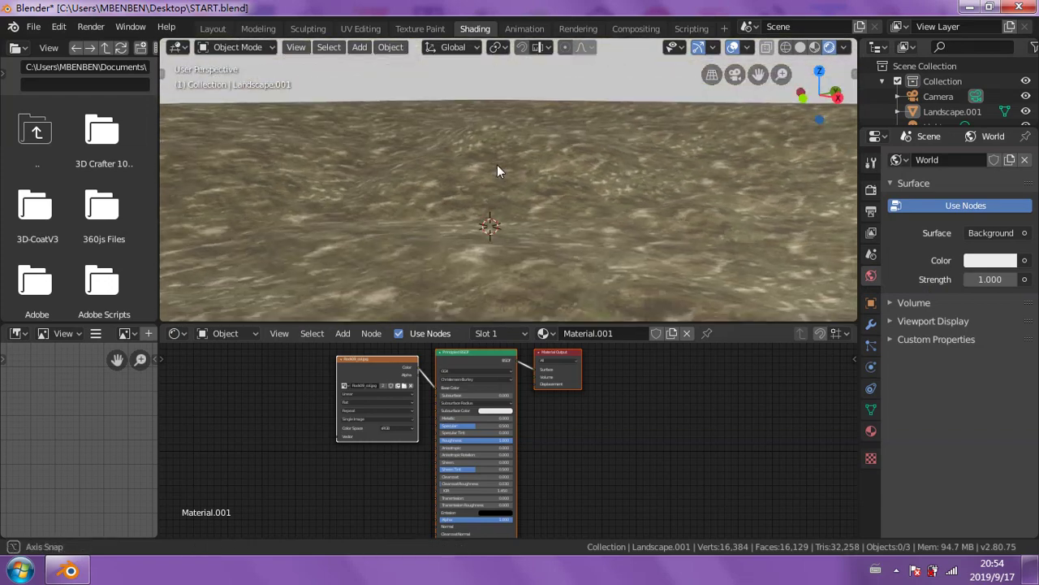
pyautogui.scroll(-2, 515, 171)
pyautogui.scroll(-2, 631, 207)
pyautogui.moveTo(630, 207); pyautogui.dragTo(649, 213, button='middle')
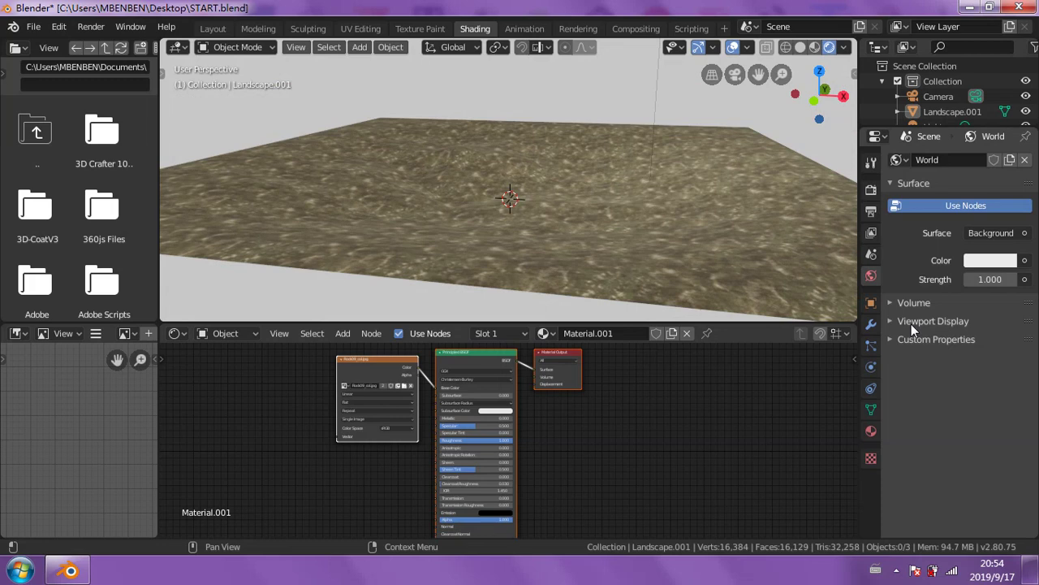
# - Tint the World background colour pink in the HSV wheel, then darken it
pyautogui.click(995, 261)
pyautogui.click(936, 117)
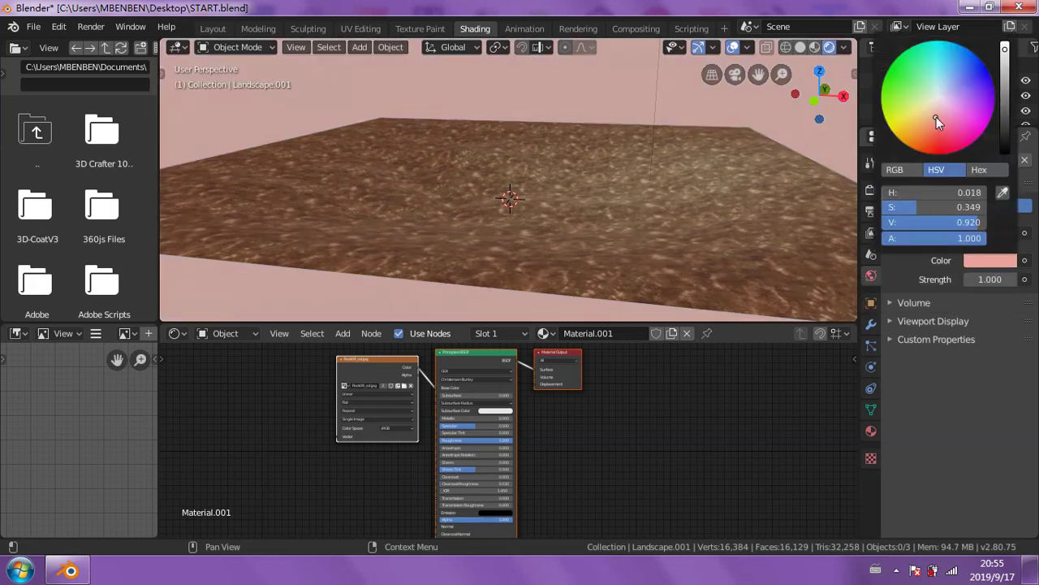
pyautogui.moveTo(748, 114)
pyautogui.mouseDown(button='middle')
pyautogui.moveTo(678, 192)
pyautogui.moveTo(815, 146)
pyautogui.mouseUp(button='middle')
pyautogui.moveTo(647, 175)
pyautogui.mouseDown(button='middle')
pyautogui.moveTo(711, 188)
pyautogui.moveTo(853, 171)
pyautogui.mouseUp(button='middle')
pyautogui.click(983, 260)
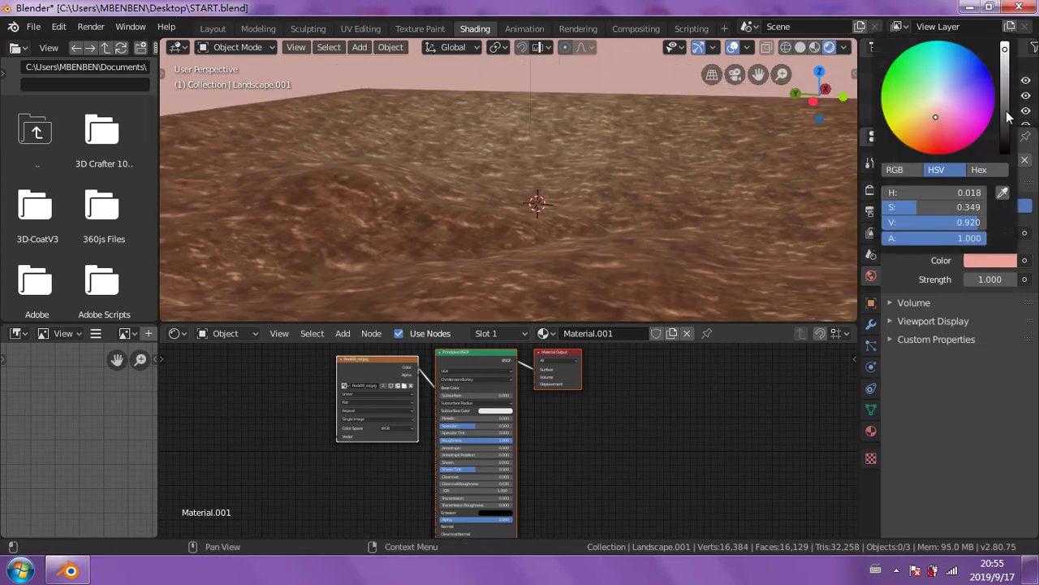
pyautogui.click(1006, 113)
pyautogui.moveTo(758, 205)
pyautogui.mouseDown(button='middle')
pyautogui.moveTo(722, 244)
pyautogui.moveTo(818, 238)
pyautogui.moveTo(180, 248)
pyautogui.mouseUp(button='middle')
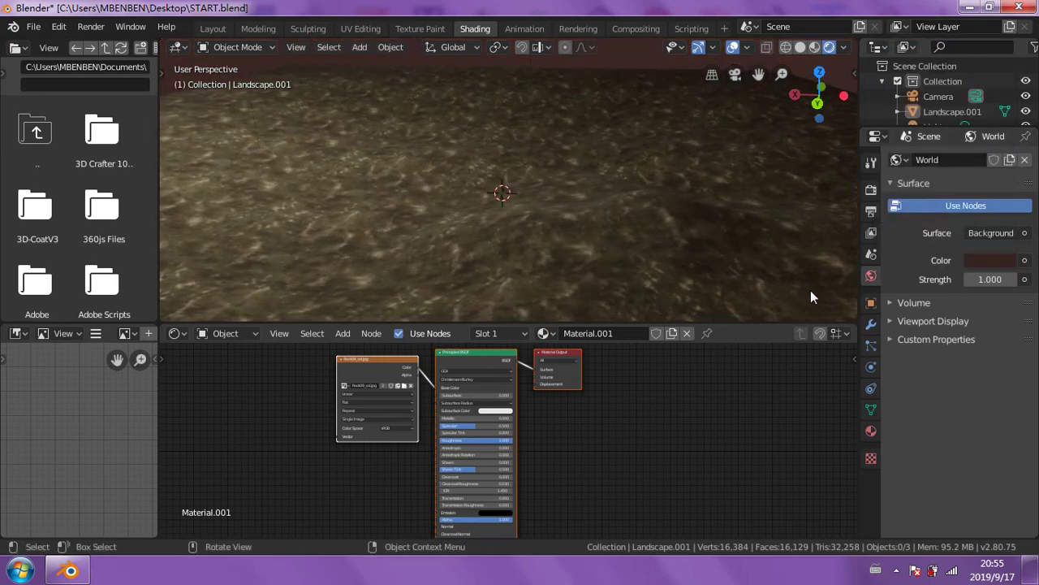
# - Brighten the world colour back to light pink and return to the Layout workspace
pyautogui.click(990, 260)
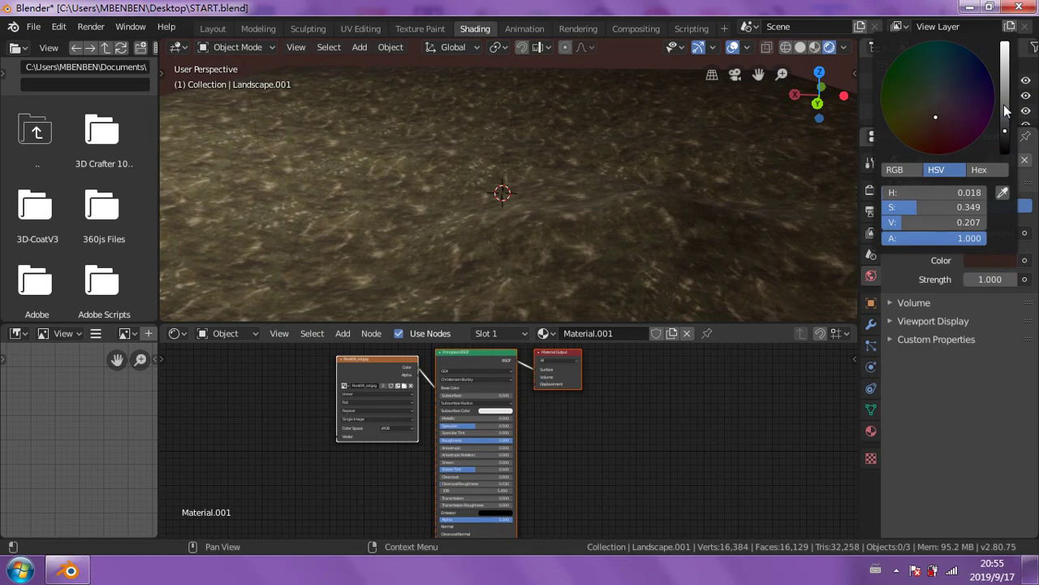
pyautogui.moveTo(1007, 110); pyautogui.dragTo(1011, 81)
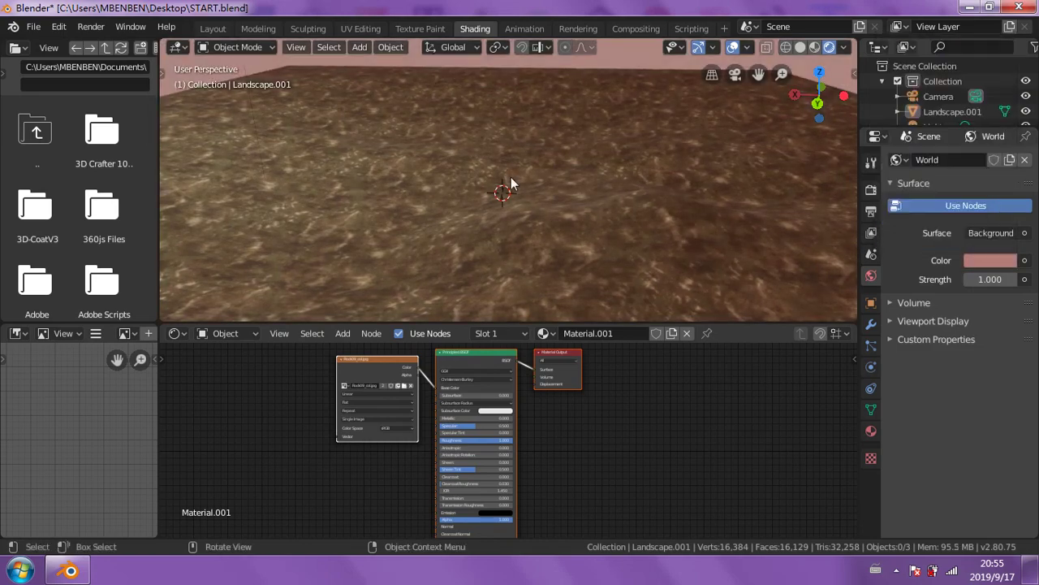
pyautogui.click(471, 182)
pyautogui.moveTo(471, 183)
pyautogui.mouseDown(button='middle')
pyautogui.moveTo(536, 203)
pyautogui.moveTo(510, 260)
pyautogui.mouseUp(button='middle')
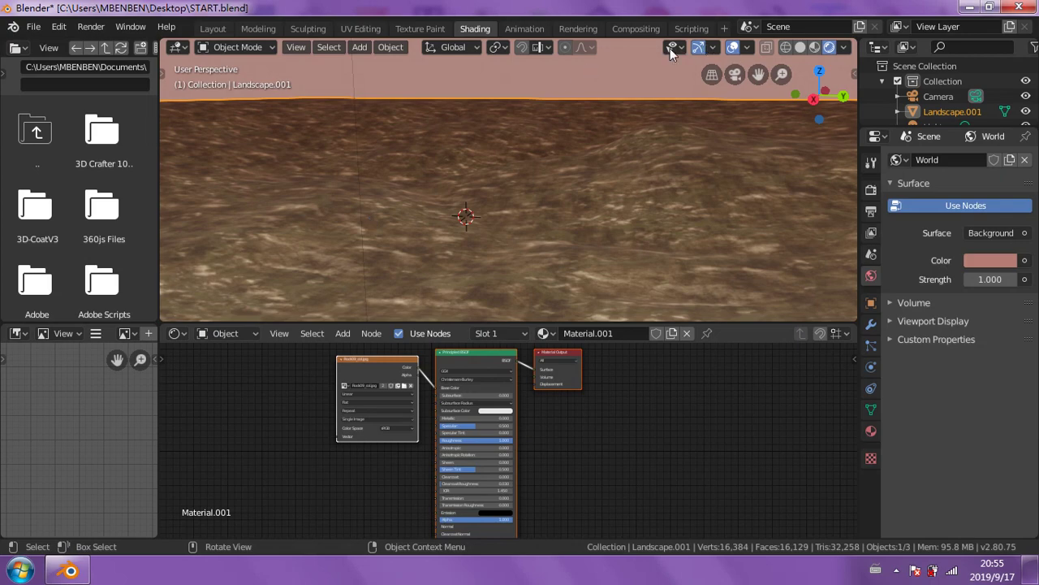
pyautogui.click(211, 29)
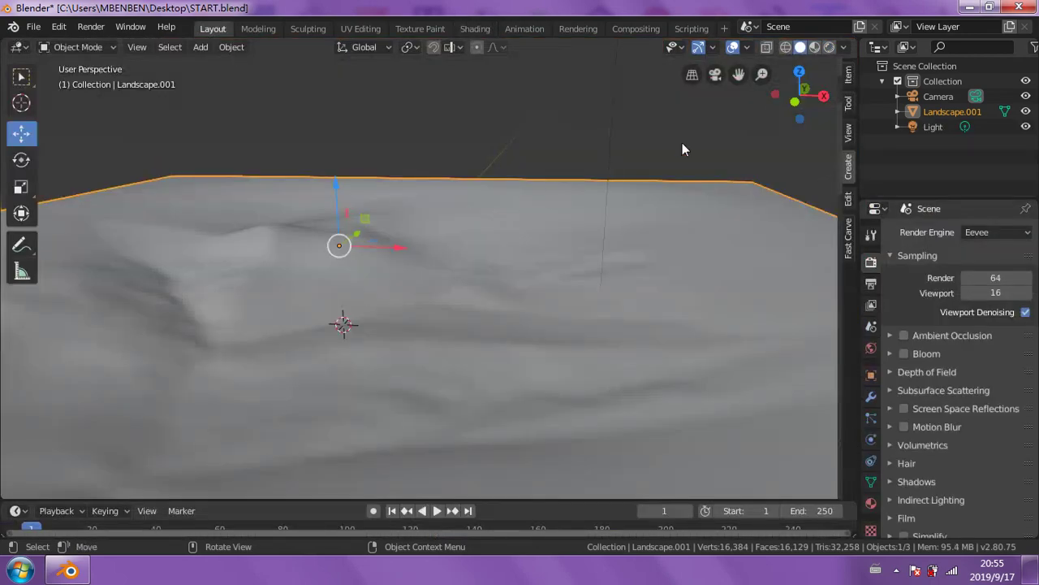
# - Switch the viewport to Rendered shading and orbit to see the whole landscape plane
pyautogui.click(830, 47)
pyautogui.moveTo(488, 314)
pyautogui.mouseDown(button='middle')
pyautogui.moveTo(399, 332)
pyautogui.moveTo(314, 322)
pyautogui.moveTo(334, 297)
pyautogui.mouseUp(button='middle')
pyautogui.scroll(-5, 349, 300)
# - Scale Landscape.001 by -4.091 and frame the enlarged terrain in view
pyautogui.press('s')
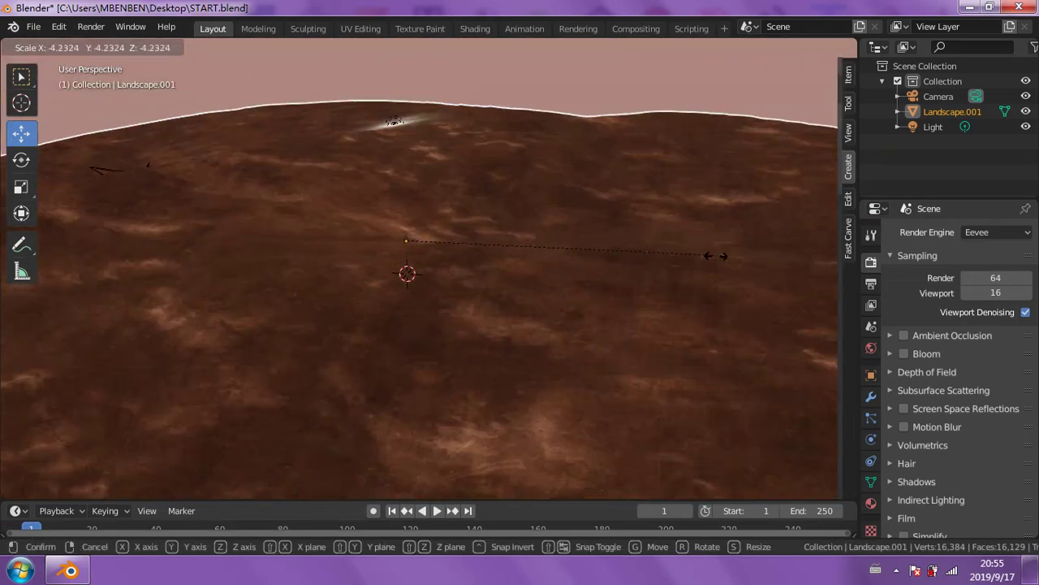
pyautogui.click(731, 298)
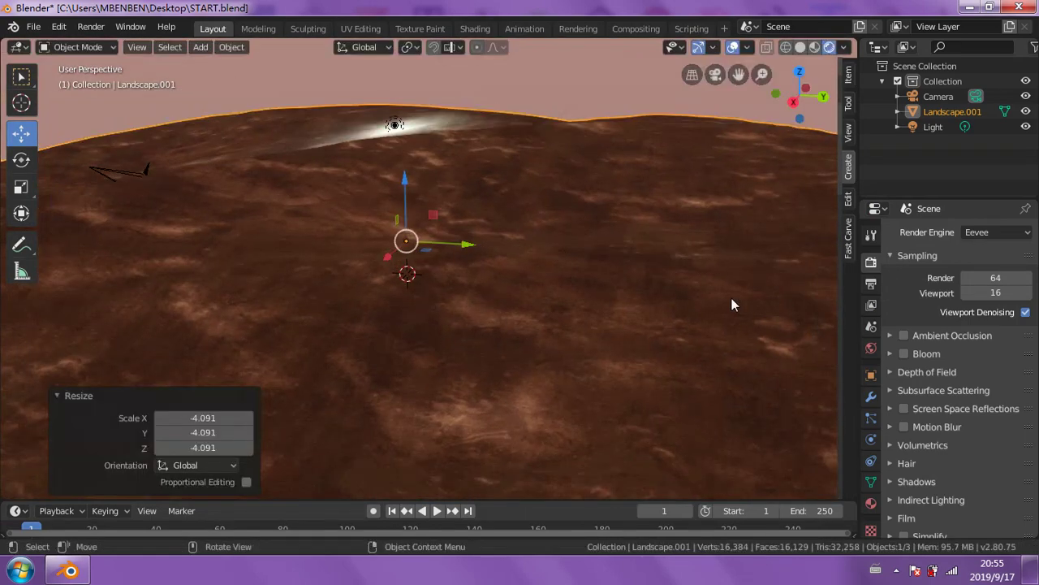
pyautogui.scroll(-3, 650, 285)
pyautogui.scroll(-2, 617, 292)
pyautogui.scroll(4, 611, 299)
pyautogui.moveTo(490, 291); pyautogui.dragTo(428, 217, button='middle')
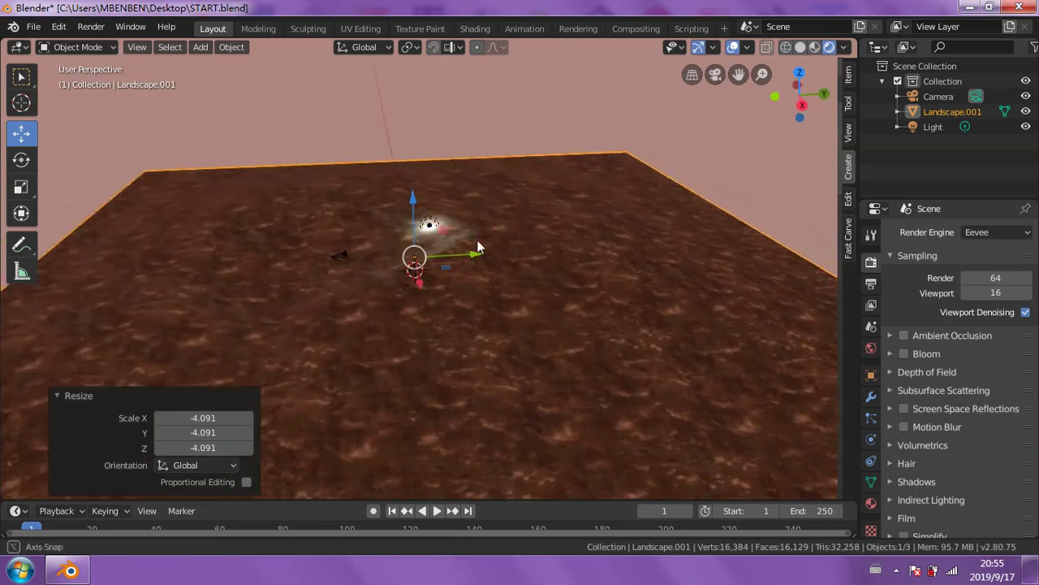
# - Raise the light 6.67 m above the terrain and make it a Sun lamp
pyautogui.click(428, 218)
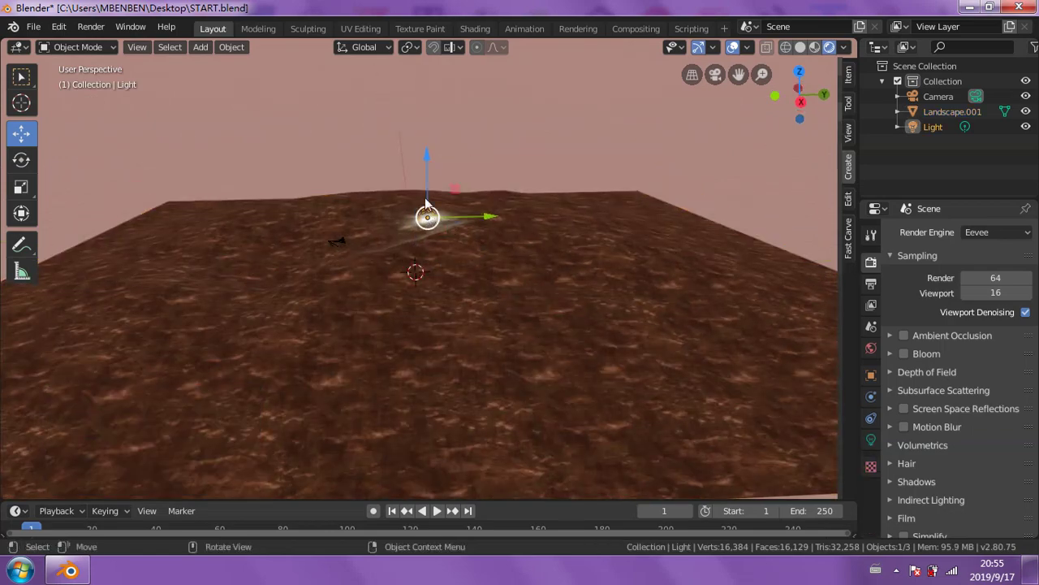
pyautogui.moveTo(428, 159); pyautogui.dragTo(426, 76)
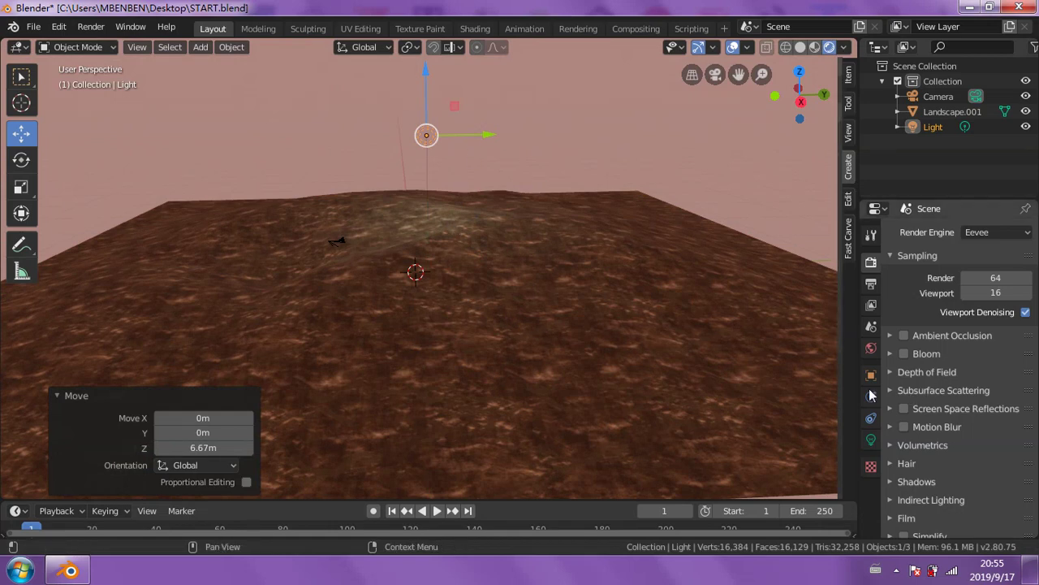
pyautogui.click(871, 439)
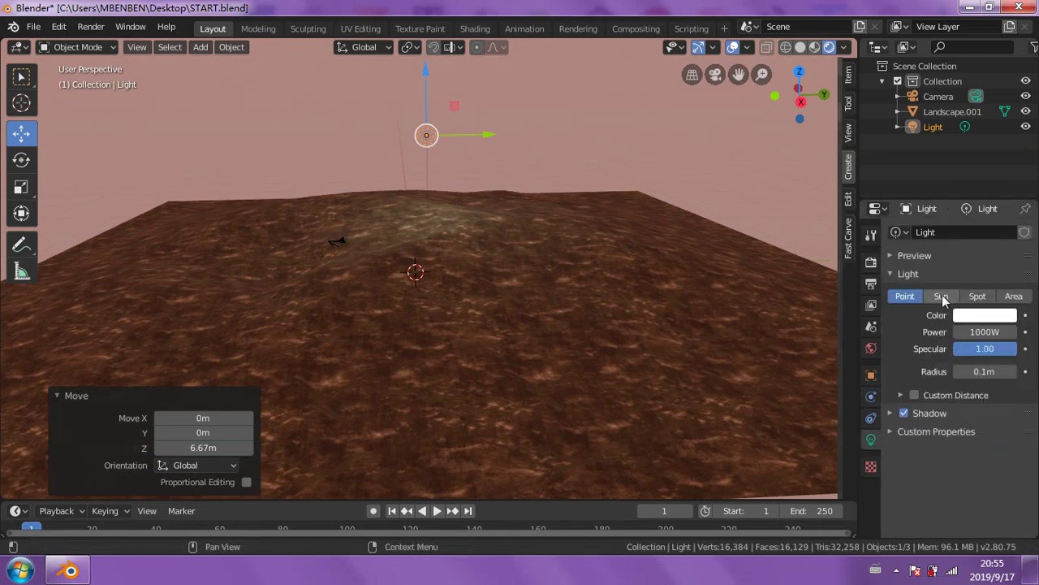
pyautogui.click(942, 296)
# - Set the sun's Strength to 2, correcting a first entry of 20
pyautogui.click(975, 331)
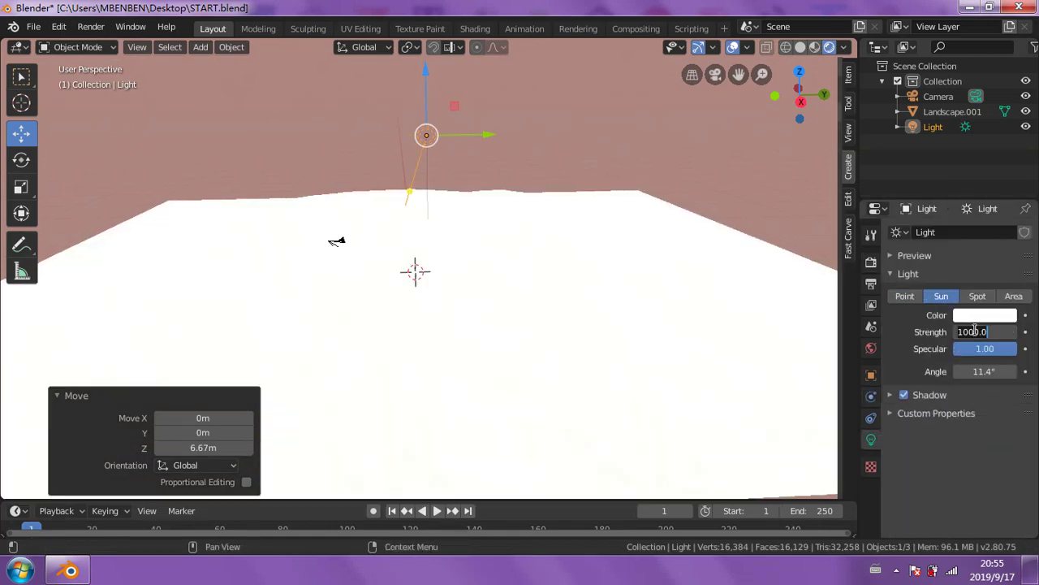
pyautogui.write('20')
pyautogui.press('Return')
pyautogui.click(979, 332)
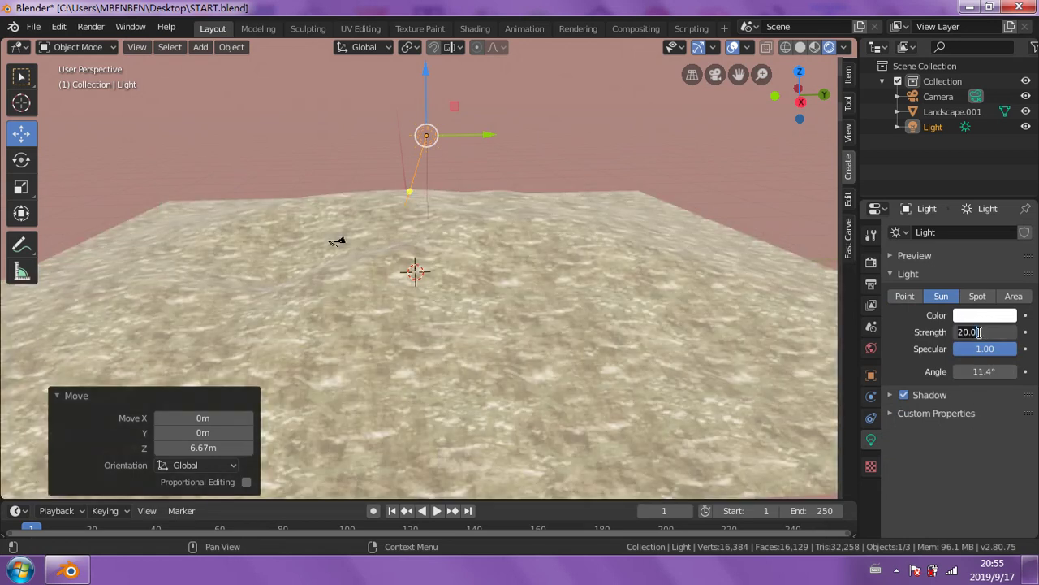
pyautogui.write('2')
pyautogui.press('Return')
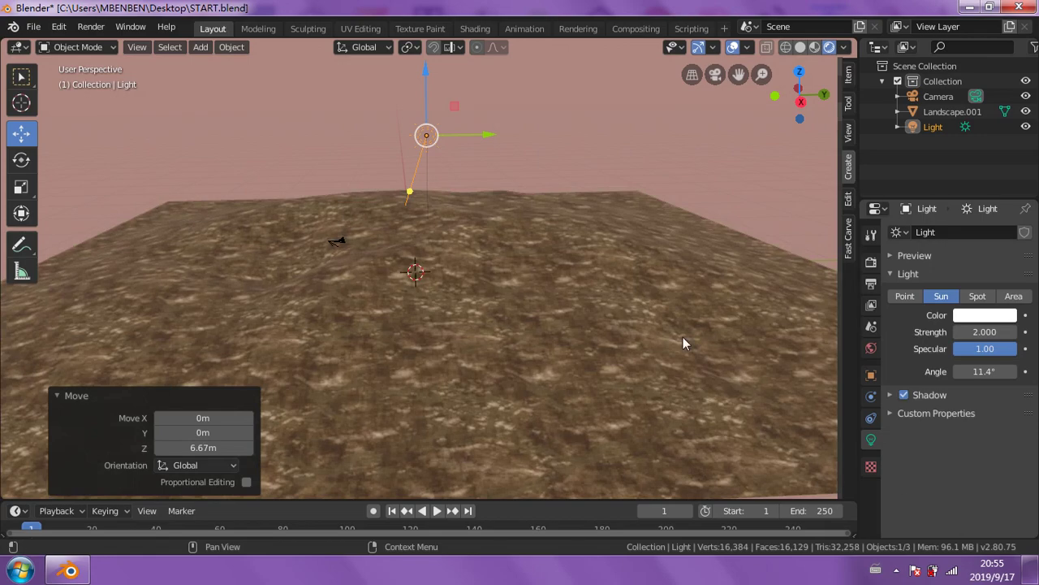
# - Select the camera and delete it from the scene
pyautogui.moveTo(683, 337)
pyautogui.mouseDown(button='middle')
pyautogui.moveTo(825, 364)
pyautogui.moveTo(686, 332)
pyautogui.moveTo(599, 205)
pyautogui.moveTo(648, 200)
pyautogui.moveTo(332, 316)
pyautogui.moveTo(516, 237)
pyautogui.mouseUp(button='middle')
pyautogui.click(628, 215)
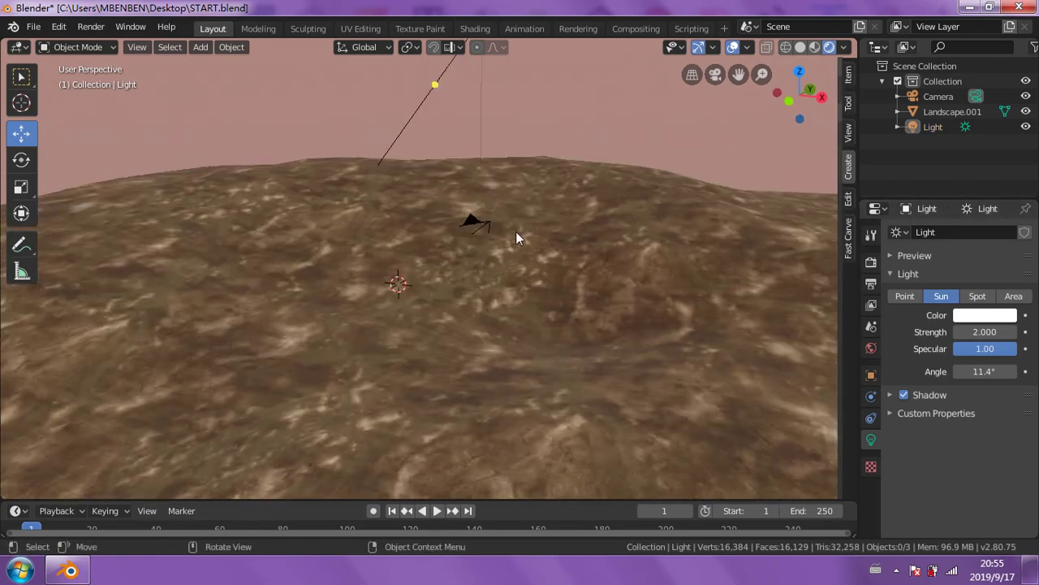
pyautogui.click(486, 230)
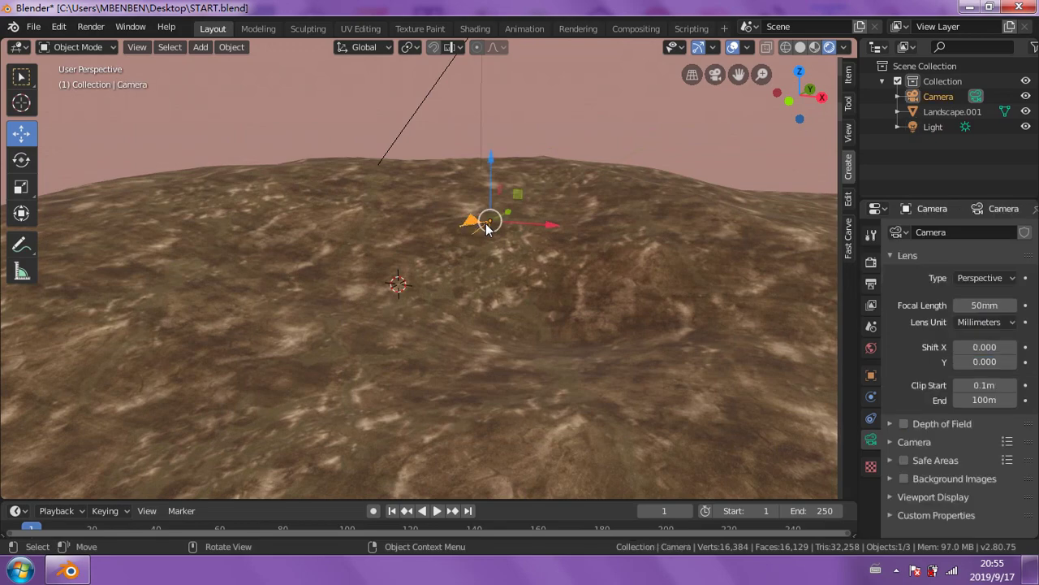
pyautogui.press('Delete')
pyautogui.moveTo(458, 310); pyautogui.dragTo(128, 328, button='middle')
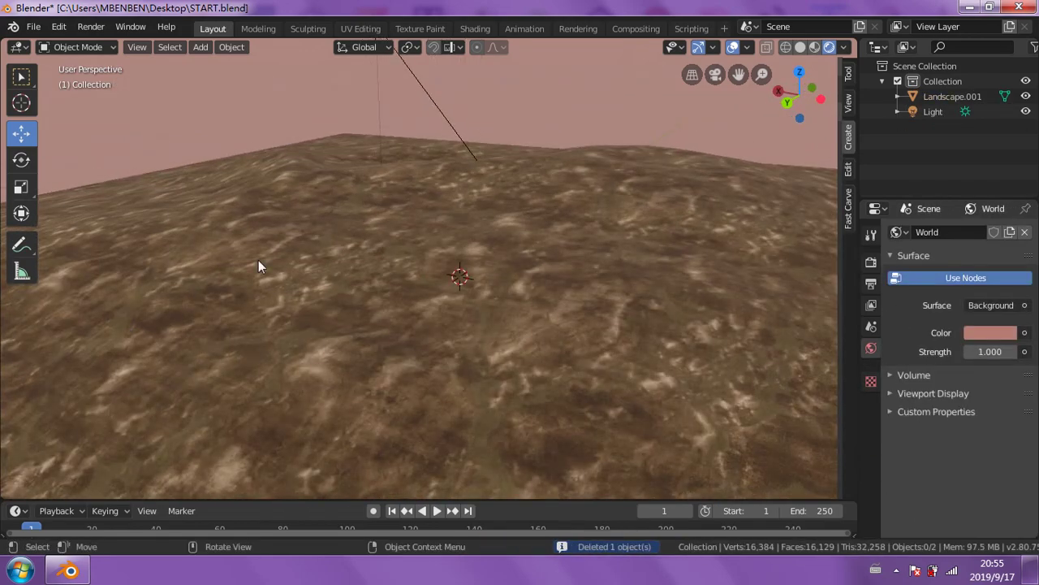
pyautogui.click(208, 46)
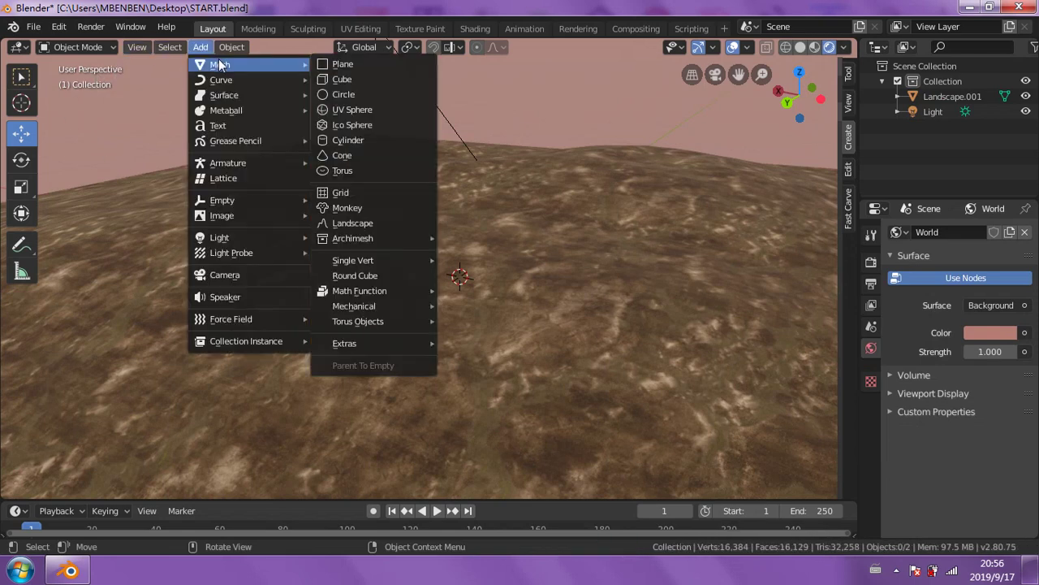
pyautogui.moveTo(227, 110)
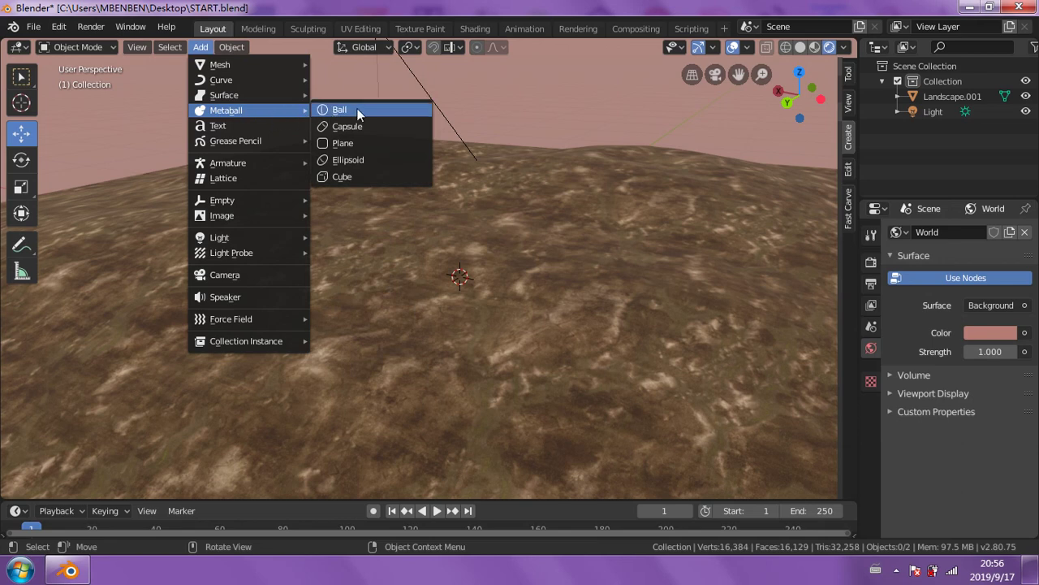
pyautogui.click(385, 180)
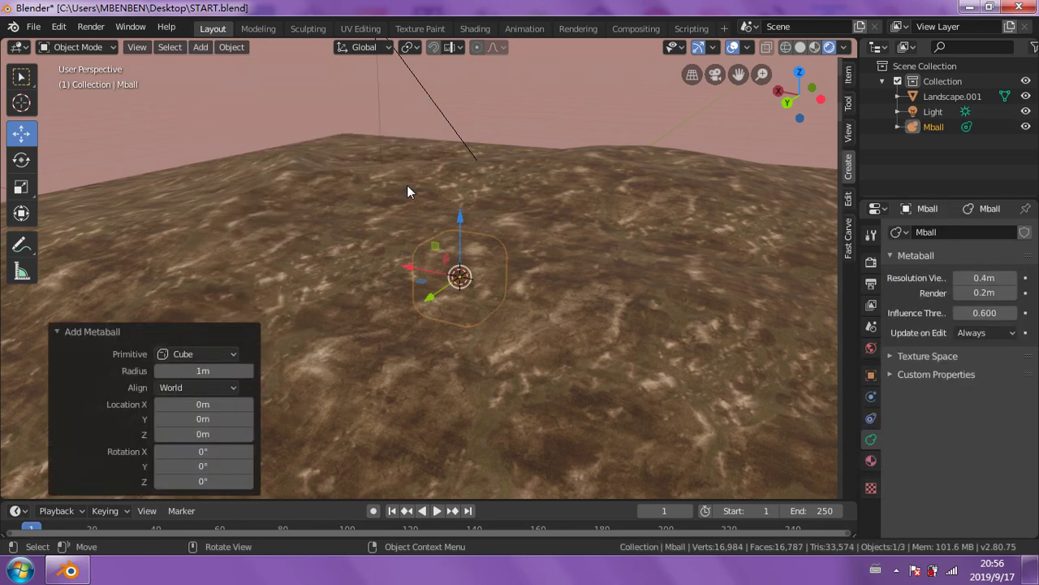
pyautogui.moveTo(459, 224); pyautogui.dragTo(455, 74)
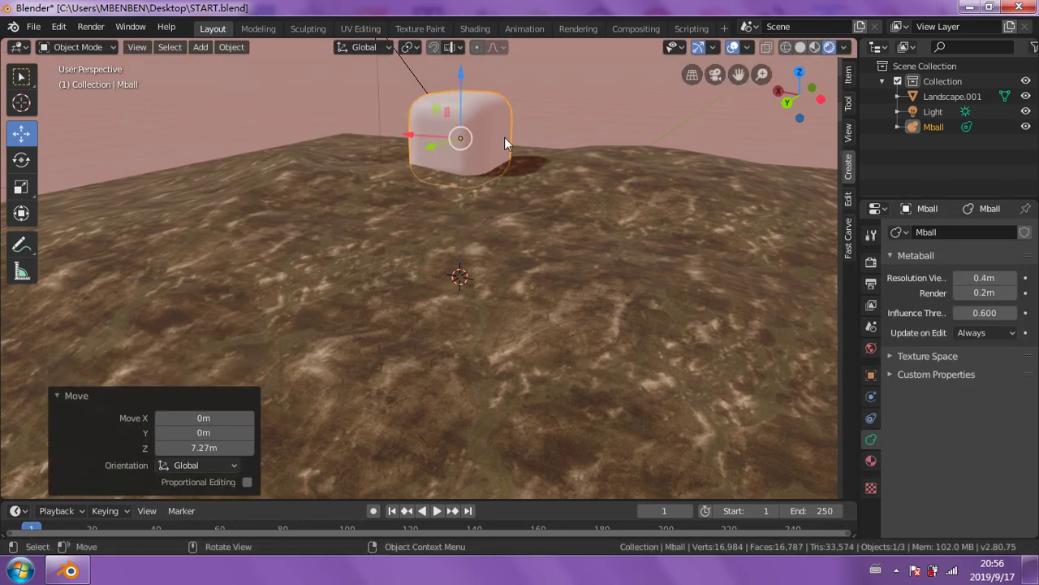
pyautogui.moveTo(504, 137)
pyautogui.mouseDown(button='middle')
pyautogui.moveTo(391, 169)
pyautogui.moveTo(313, 171)
pyautogui.moveTo(350, 156)
pyautogui.mouseUp(button='middle')
pyautogui.scroll(3, 350, 156)
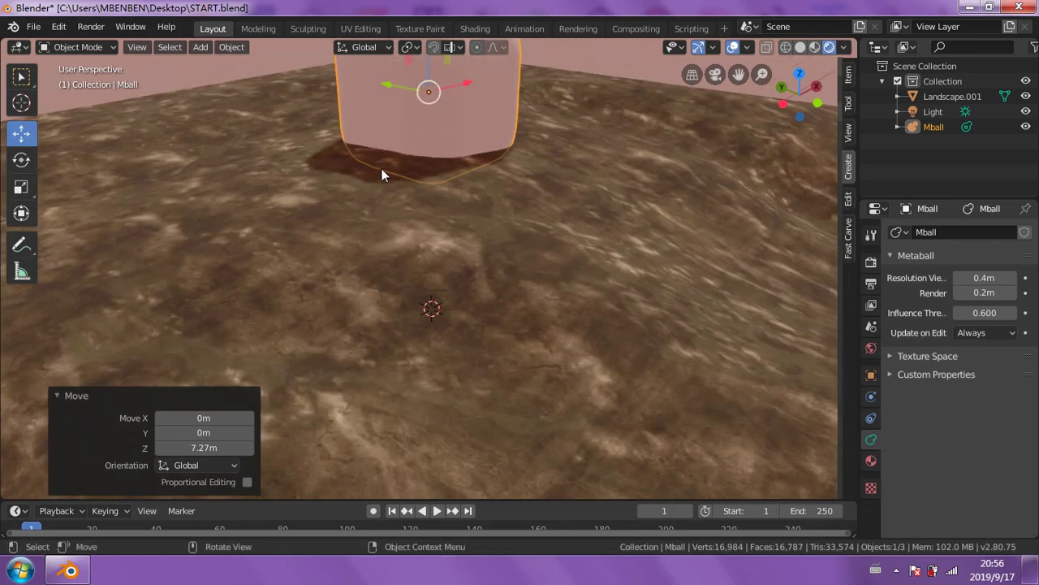
pyautogui.scroll(2, 381, 168)
pyautogui.scroll(-1, 449, 191)
pyautogui.moveTo(544, 139)
pyautogui.mouseDown(button='middle')
pyautogui.moveTo(510, 172)
pyautogui.moveTo(459, 161)
pyautogui.mouseUp(button='middle')
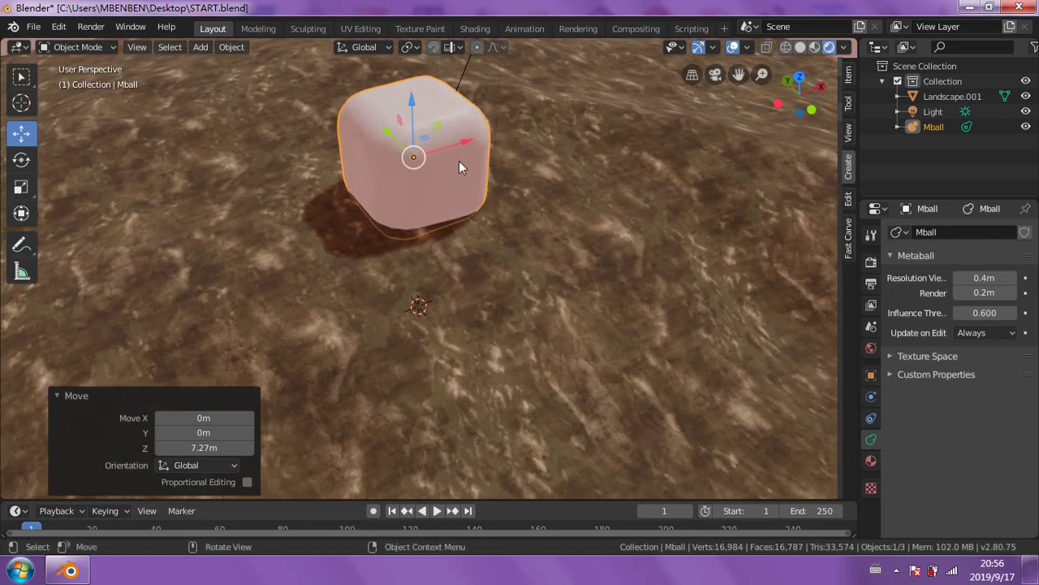
pyautogui.press('g')
pyautogui.press('x')
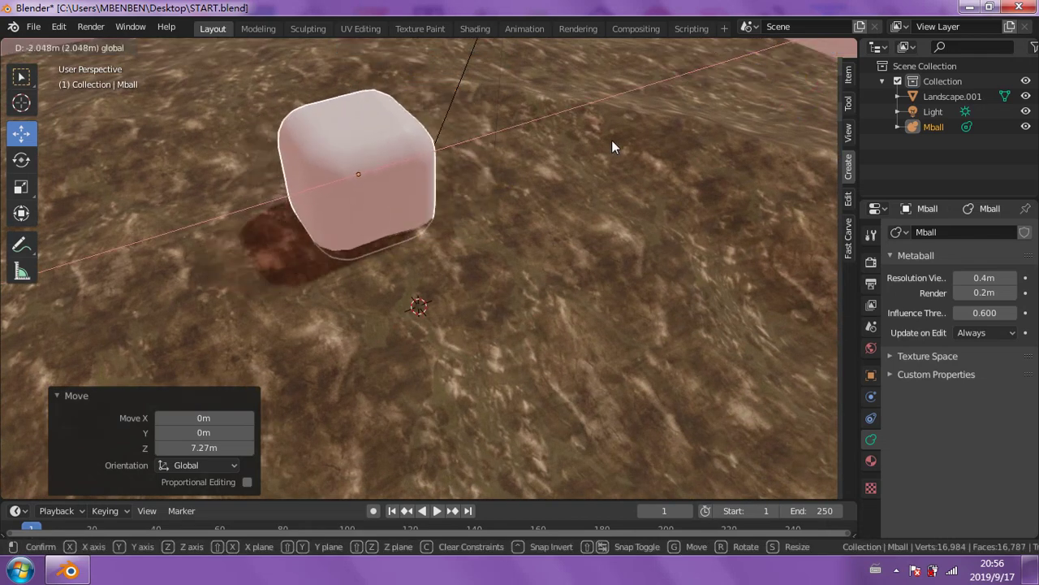
pyautogui.click(615, 146)
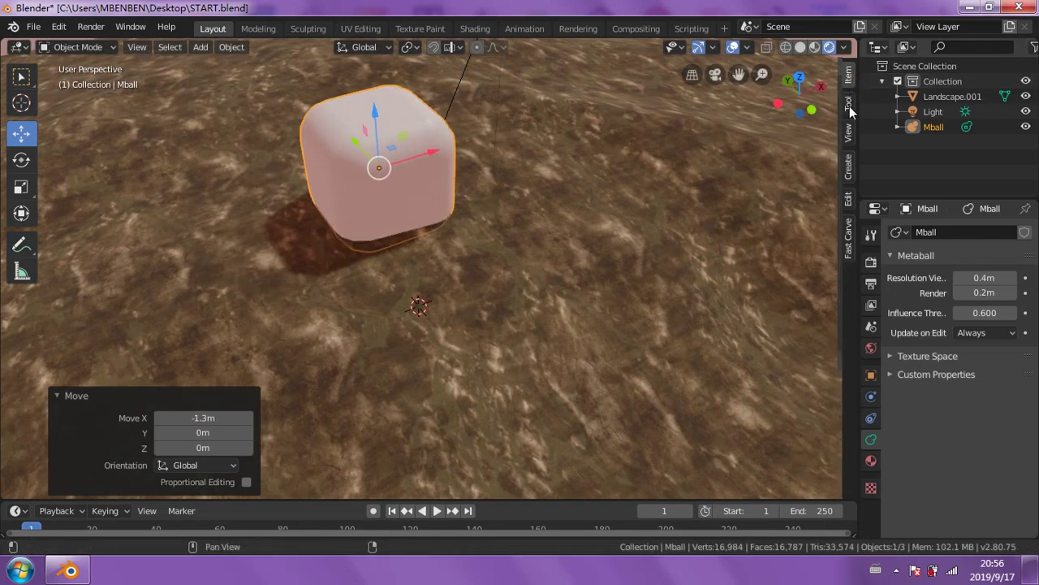
pyautogui.moveTo(845, 99); pyautogui.dragTo(666, 98)
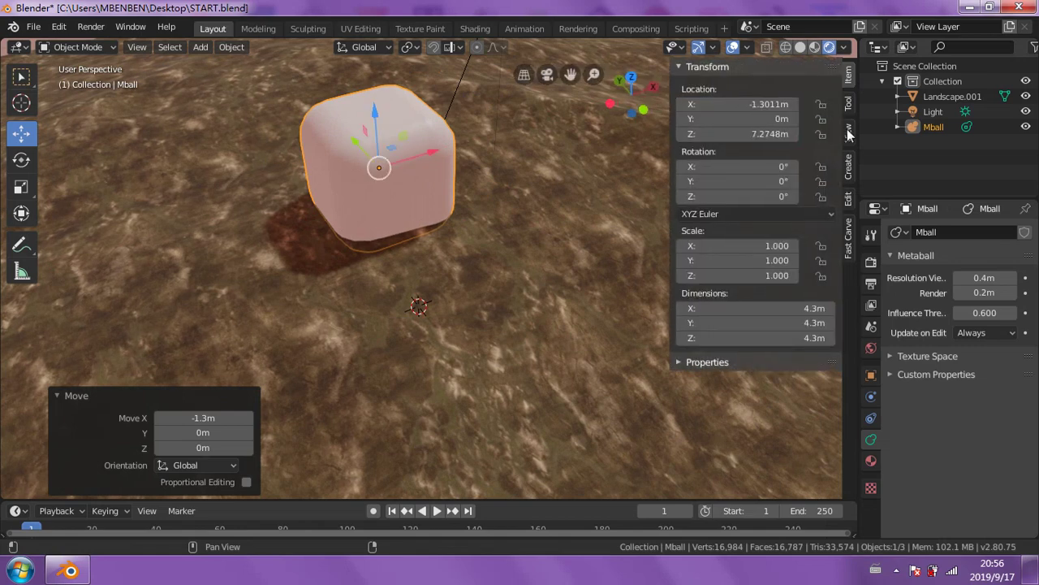
pyautogui.click(849, 132)
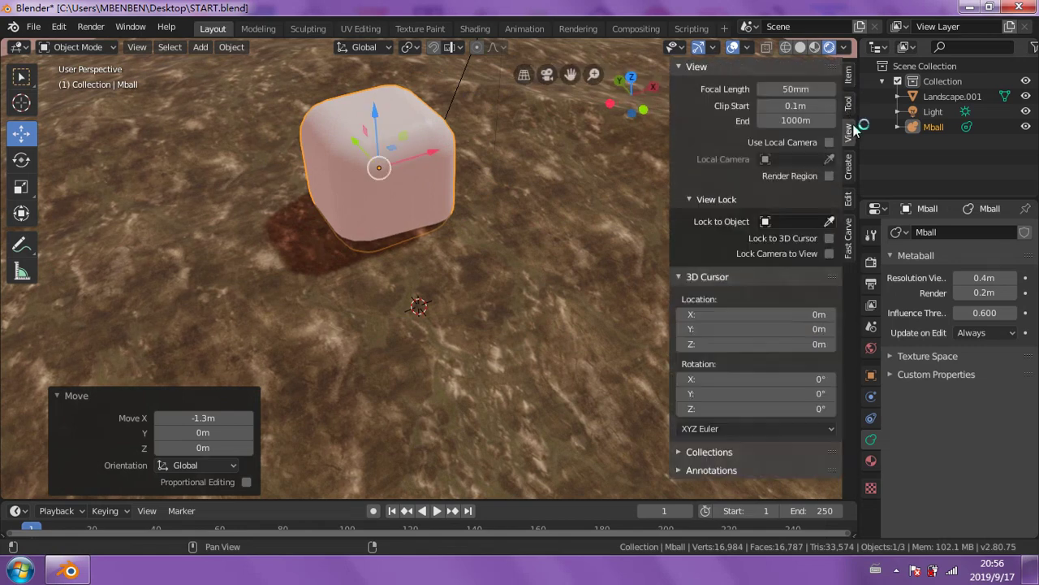
pyautogui.click(849, 166)
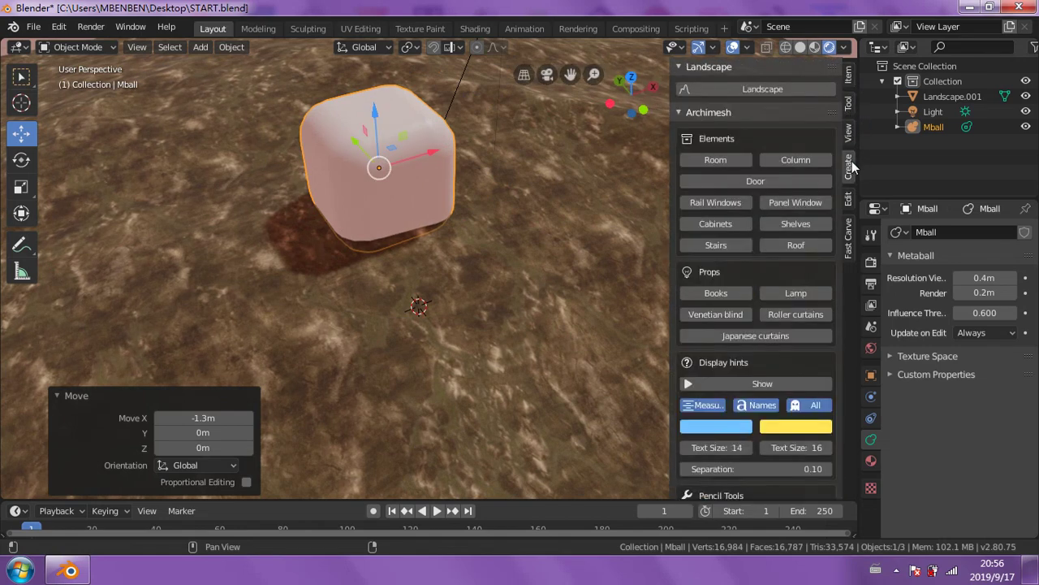
pyautogui.click(851, 203)
pyautogui.click(850, 236)
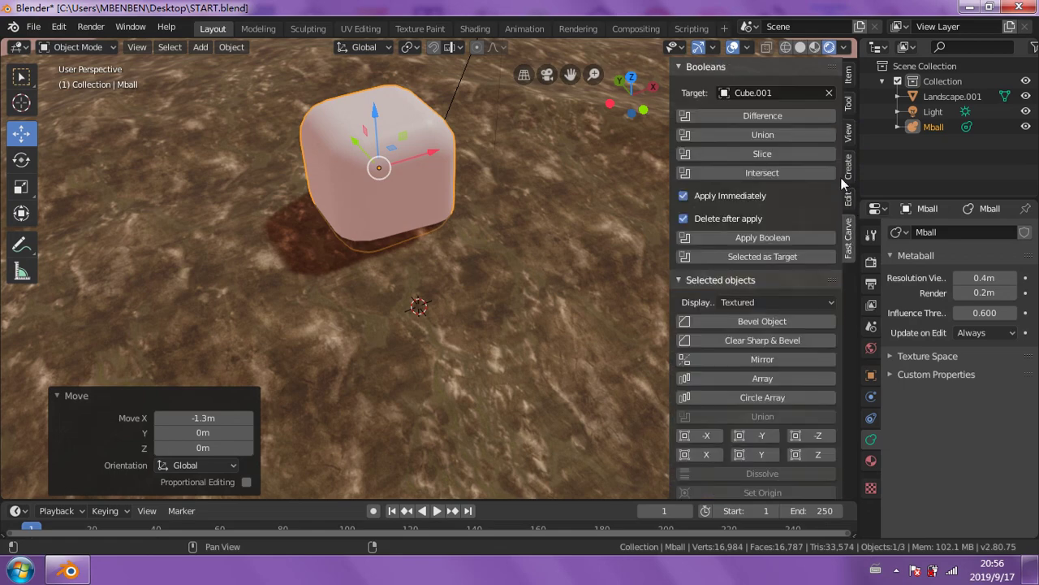
pyautogui.click(849, 169)
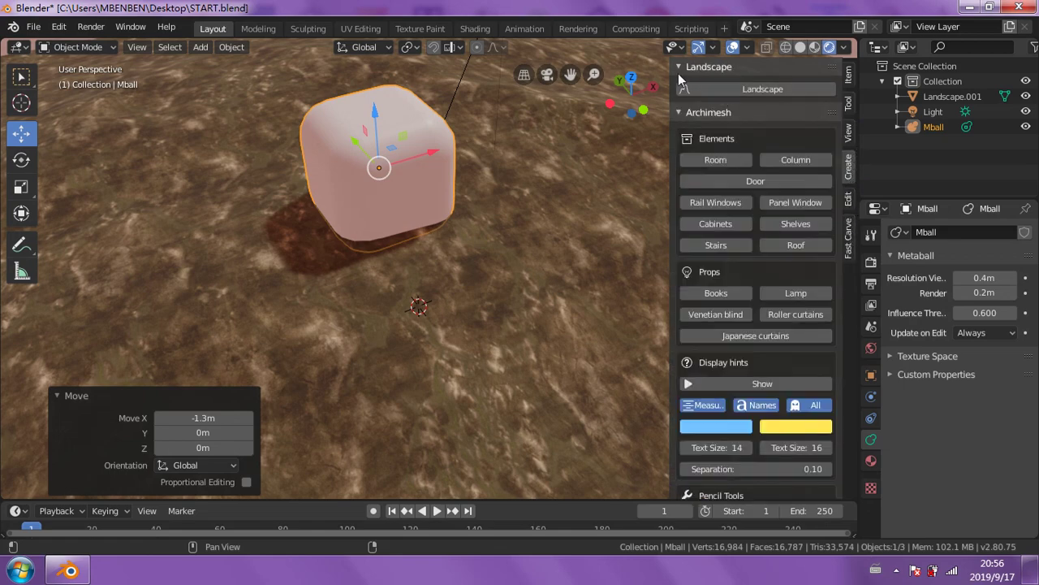
pyautogui.press('n')
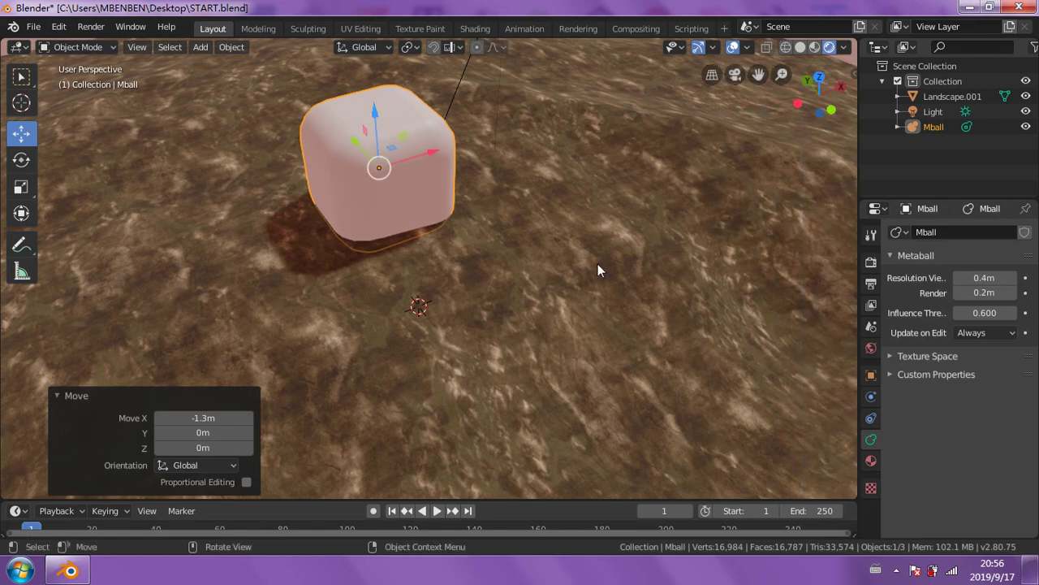
pyautogui.hotkey('ctrl', 'z')
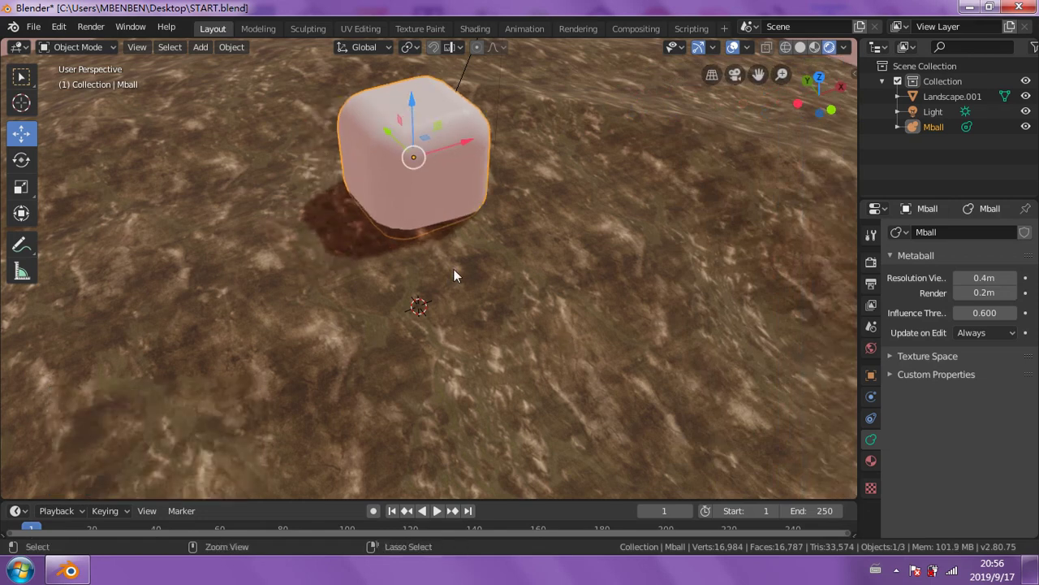
pyautogui.hotkey('ctrl', 'z')
# - Undo the last change, then redo the camera removal
pyautogui.hotkey('ctrl', 'z')
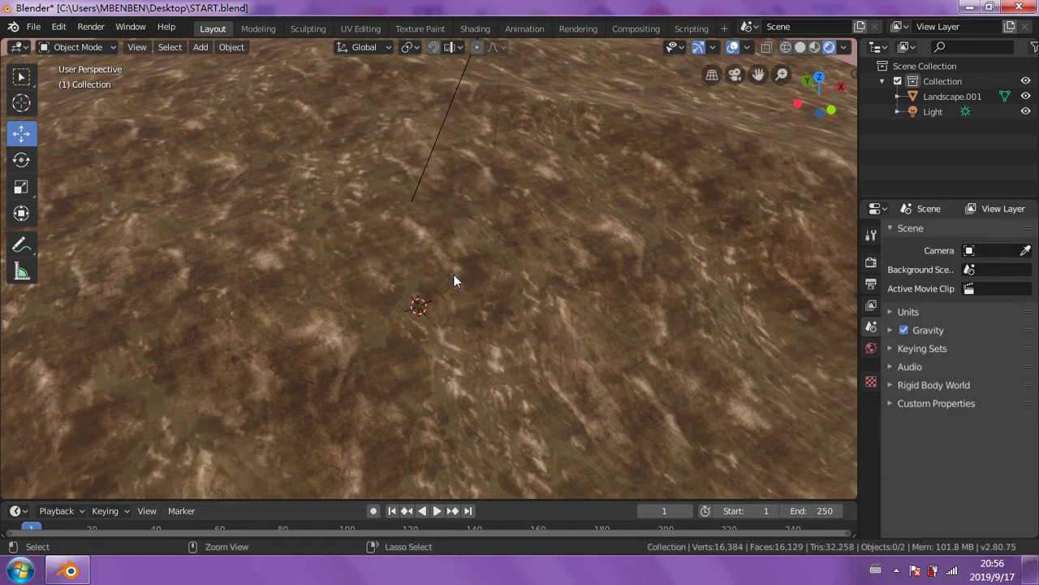
pyautogui.hotkey('ctrl', 'z')
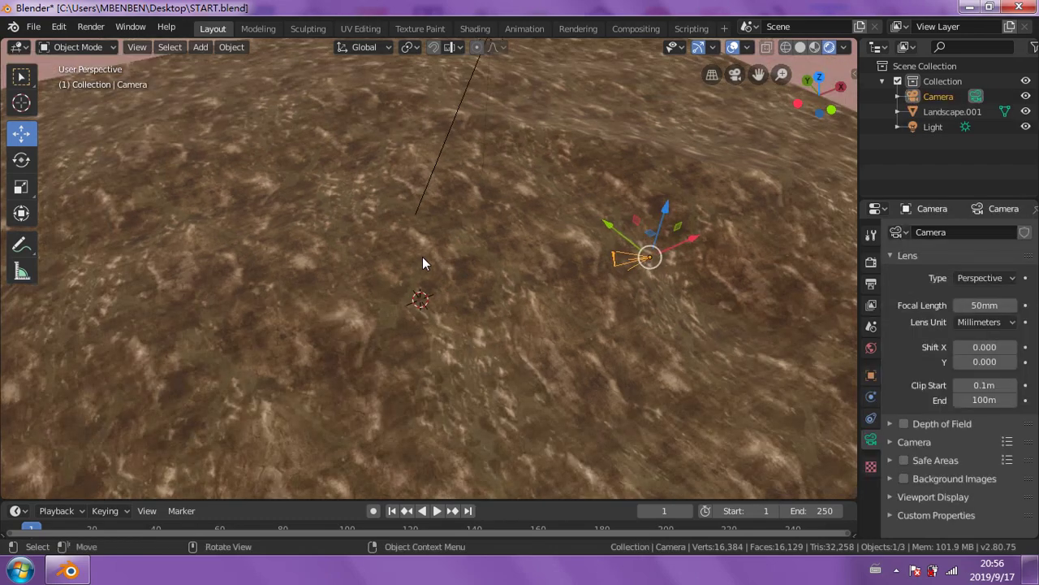
pyautogui.click(54, 30)
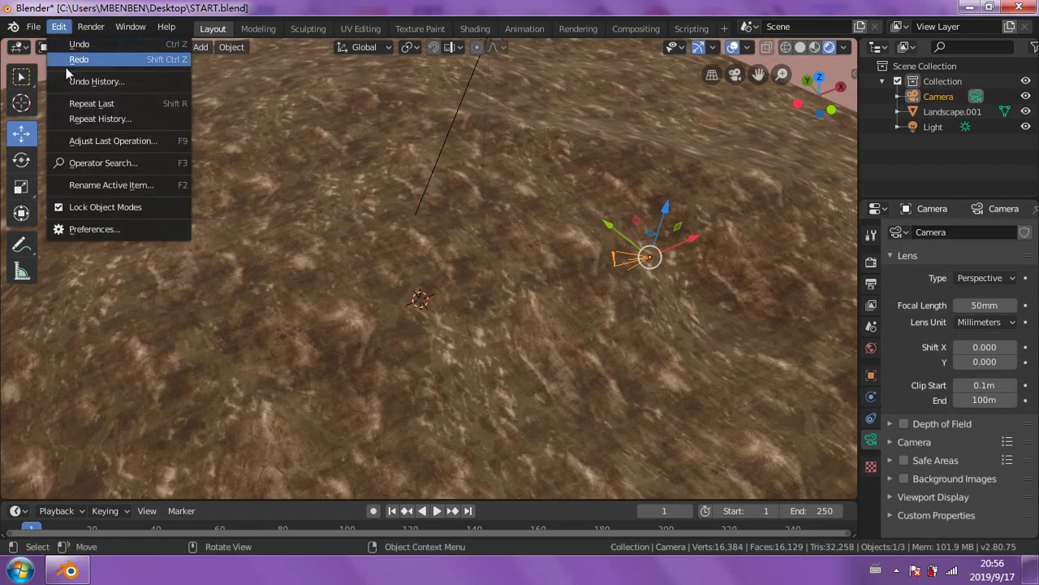
pyautogui.click(144, 60)
# - Add a metaball cube, lift it to 2.82 m, then delete it
pyautogui.click(198, 46)
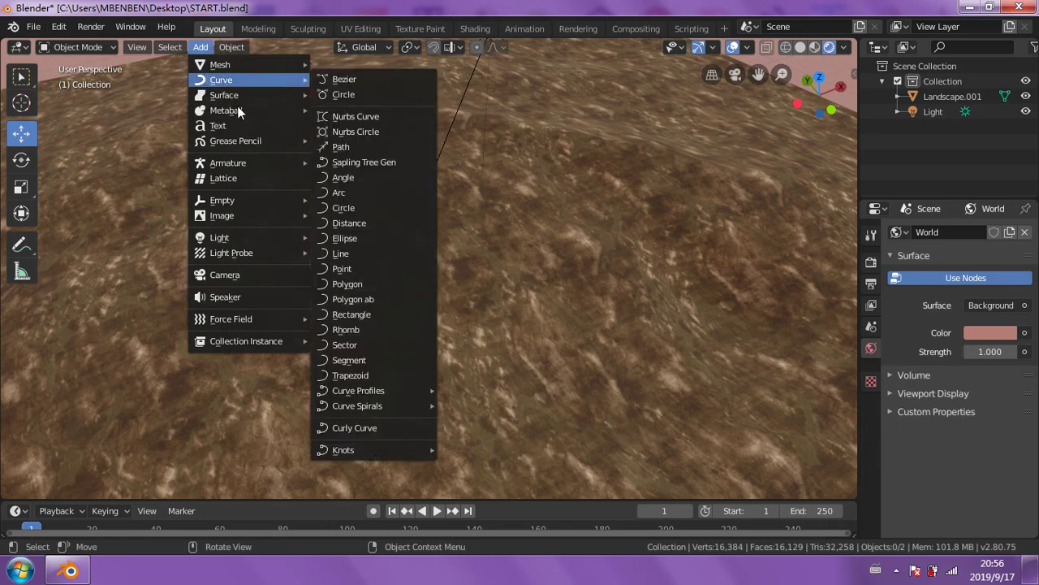
pyautogui.moveTo(226, 110)
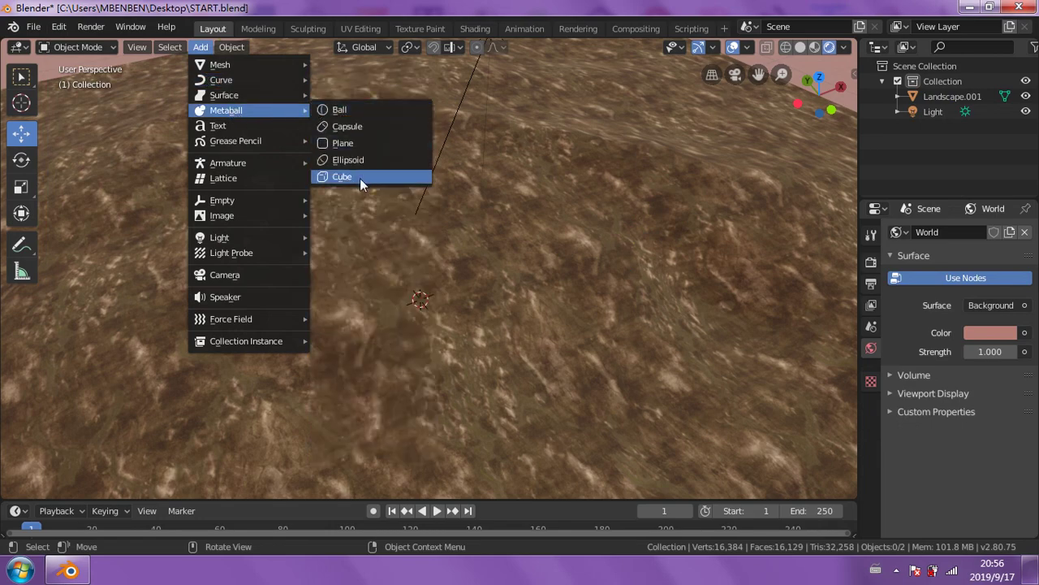
pyautogui.click(360, 182)
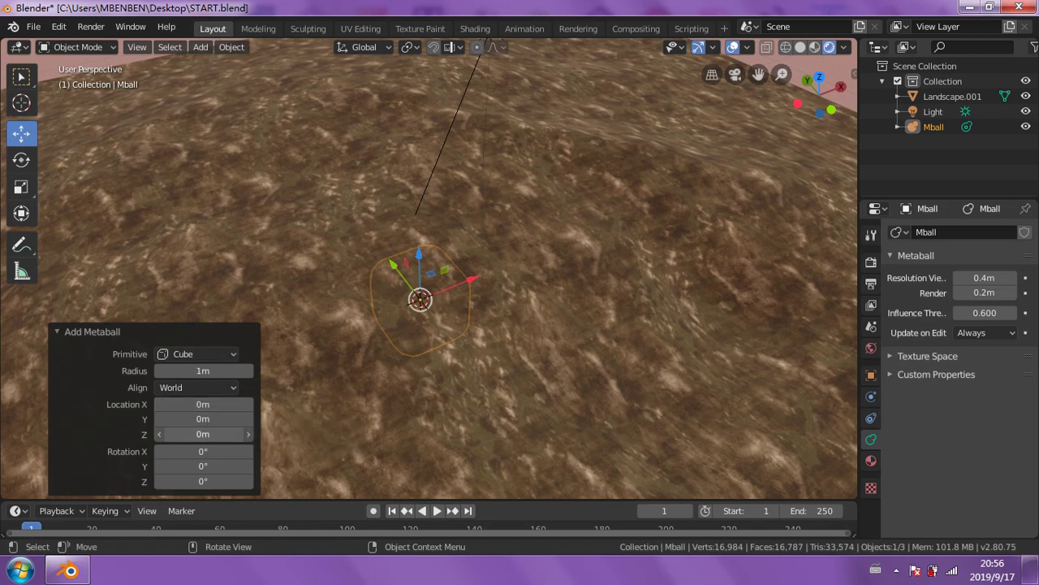
pyautogui.moveTo(228, 436)
pyautogui.mouseDown()
pyautogui.moveTo(195, 435)
pyautogui.moveTo(267, 435)
pyautogui.moveTo(203, 434)
pyautogui.mouseUp()
pyautogui.write('.93')
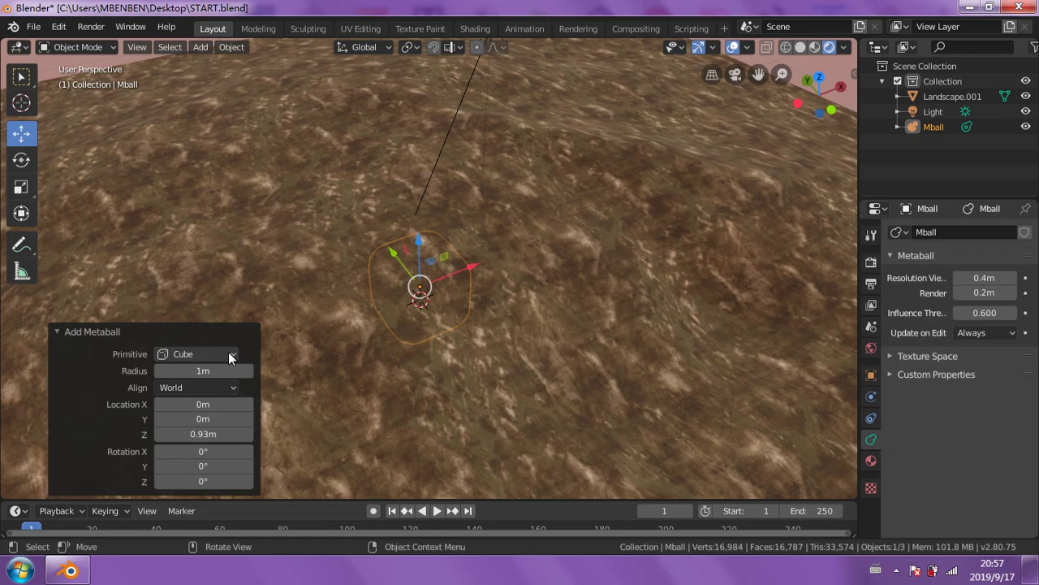
pyautogui.moveTo(418, 240); pyautogui.dragTo(422, 197)
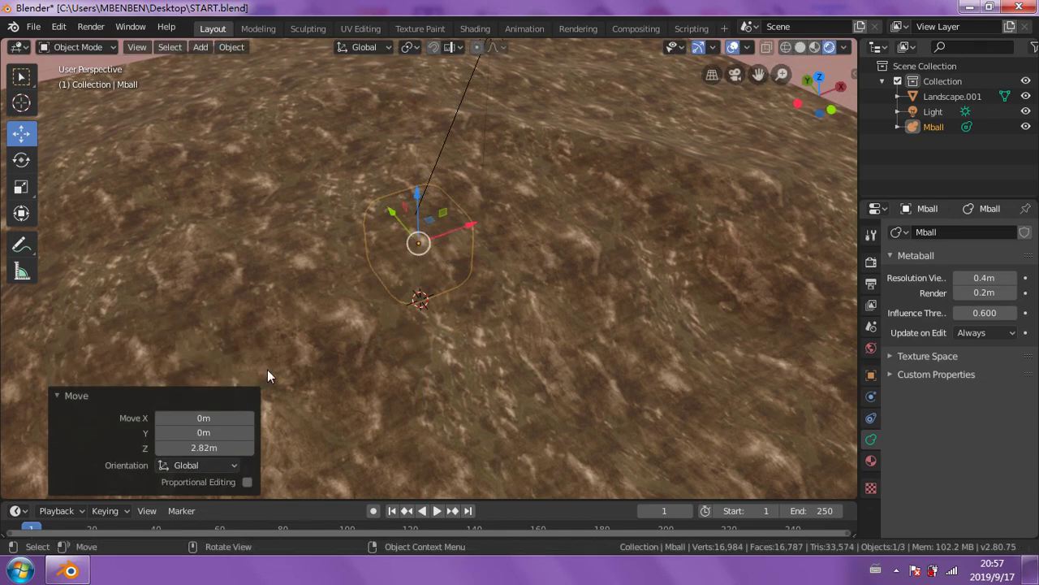
pyautogui.press('Delete')
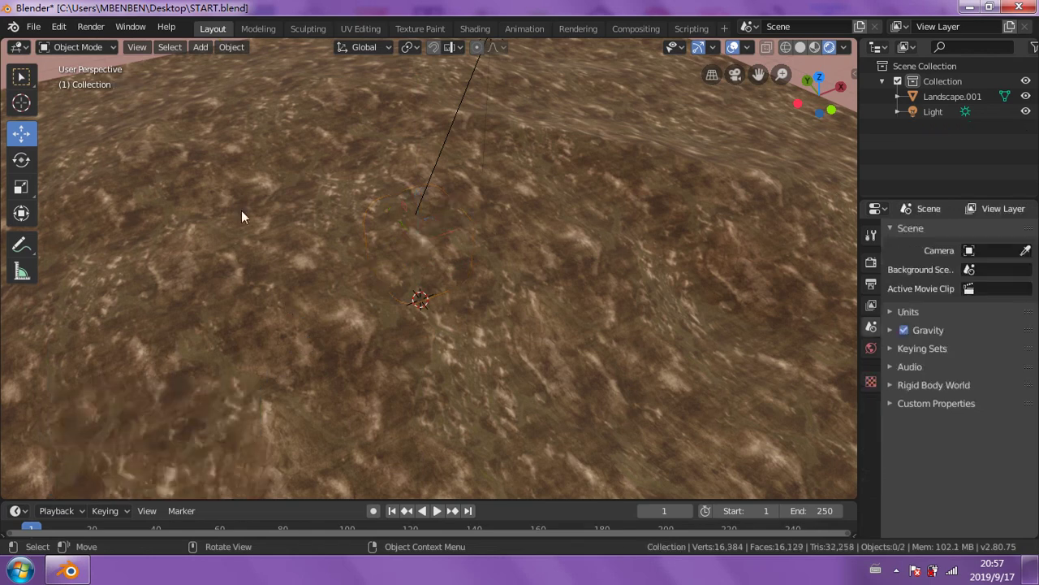
pyautogui.click(201, 49)
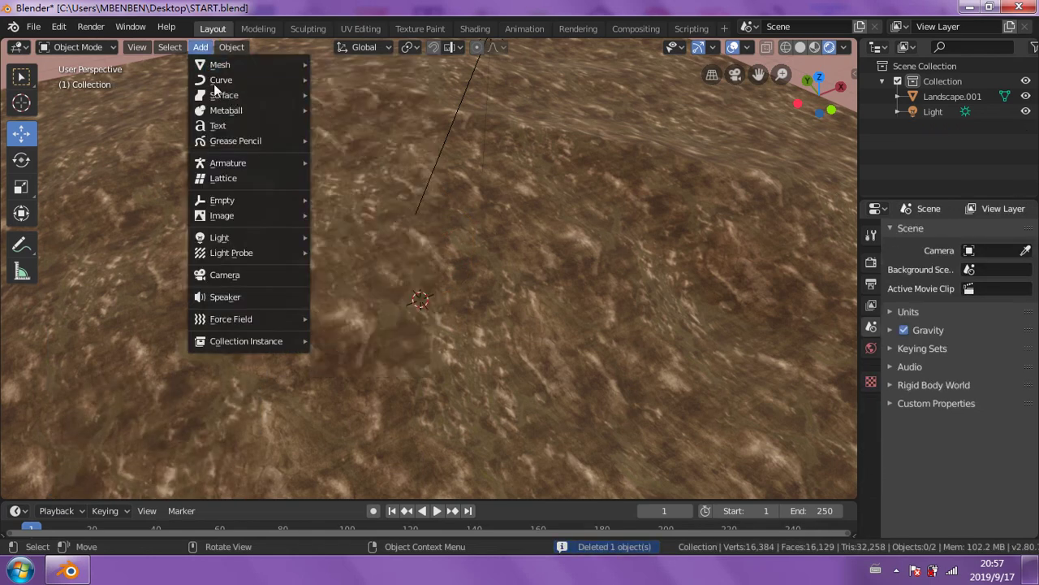
pyautogui.moveTo(221, 80)
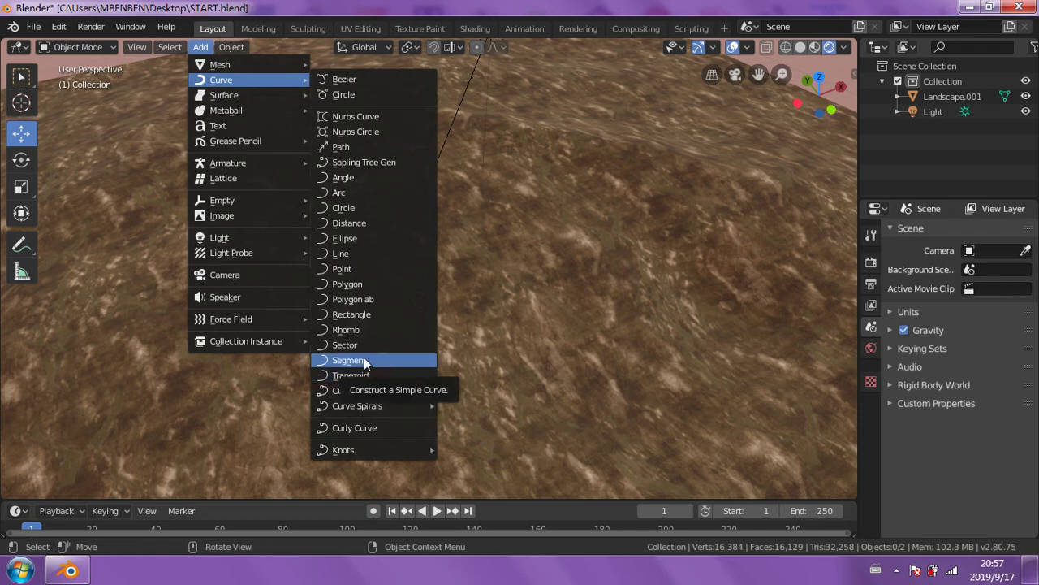
pyautogui.click(364, 360)
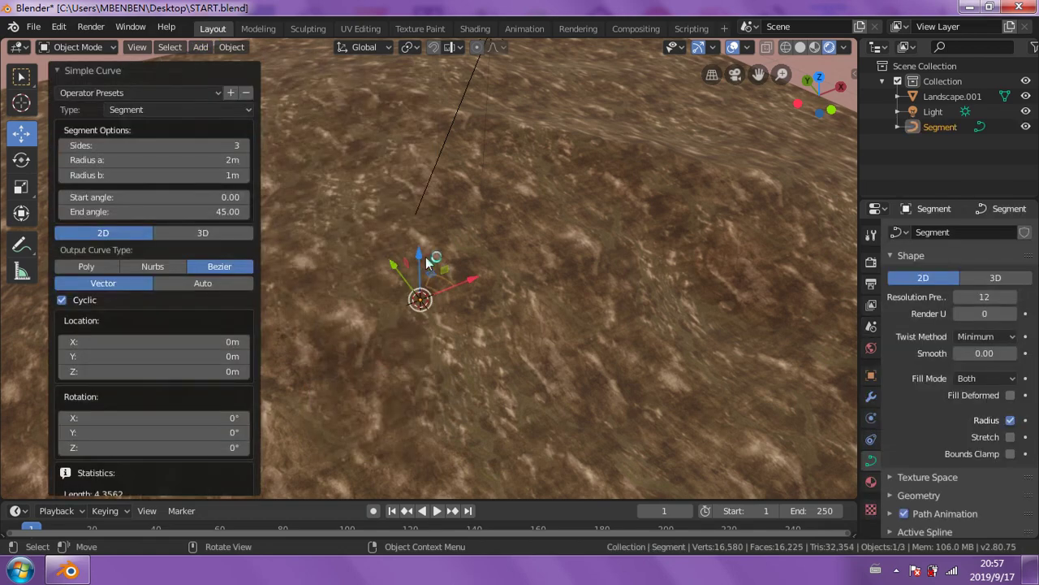
pyautogui.moveTo(421, 253); pyautogui.dragTo(370, 195)
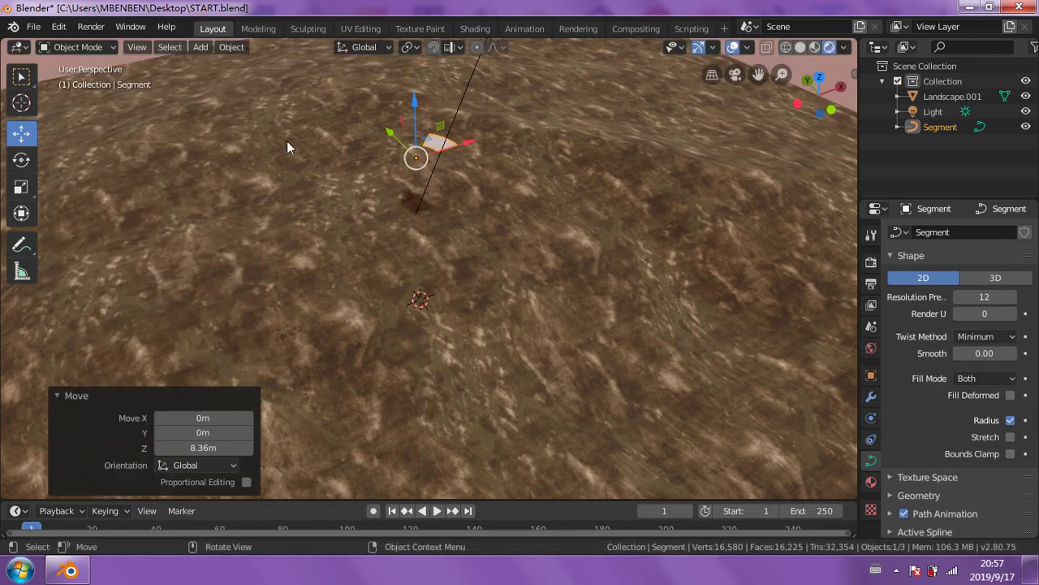
pyautogui.hotkey('ctrl', 'z')
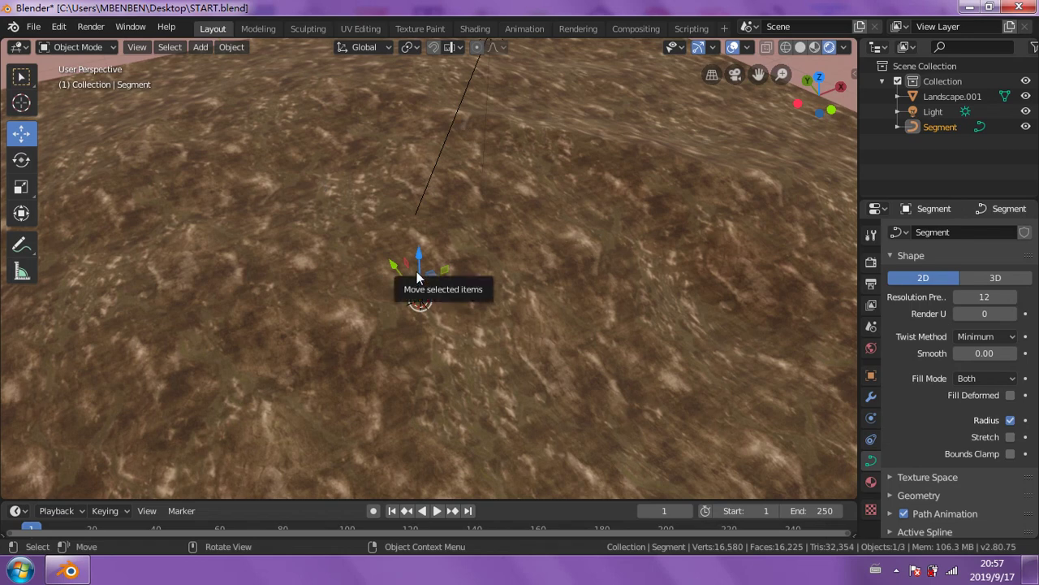
pyautogui.press('Delete')
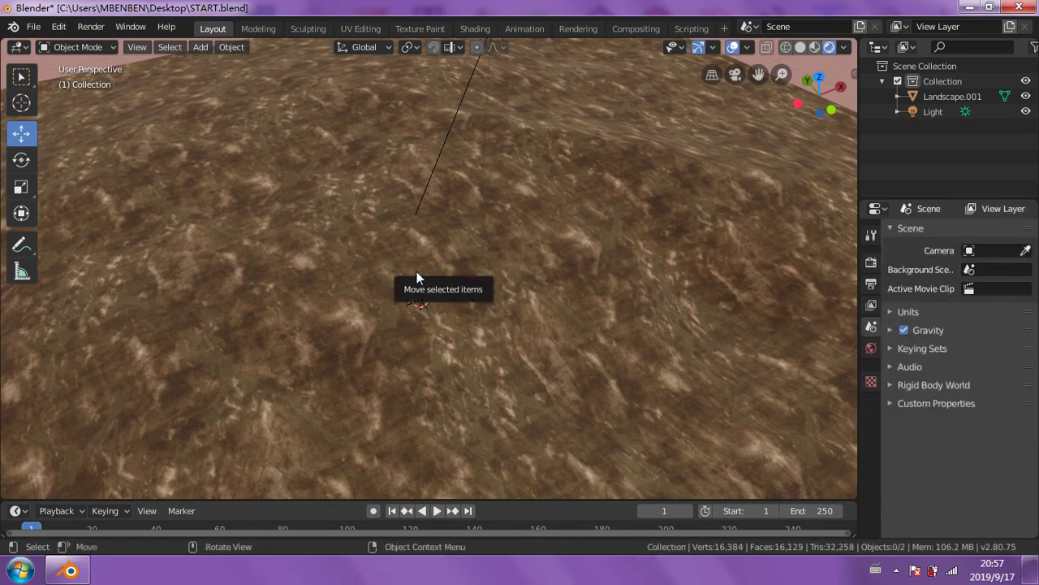
pyautogui.click(200, 46)
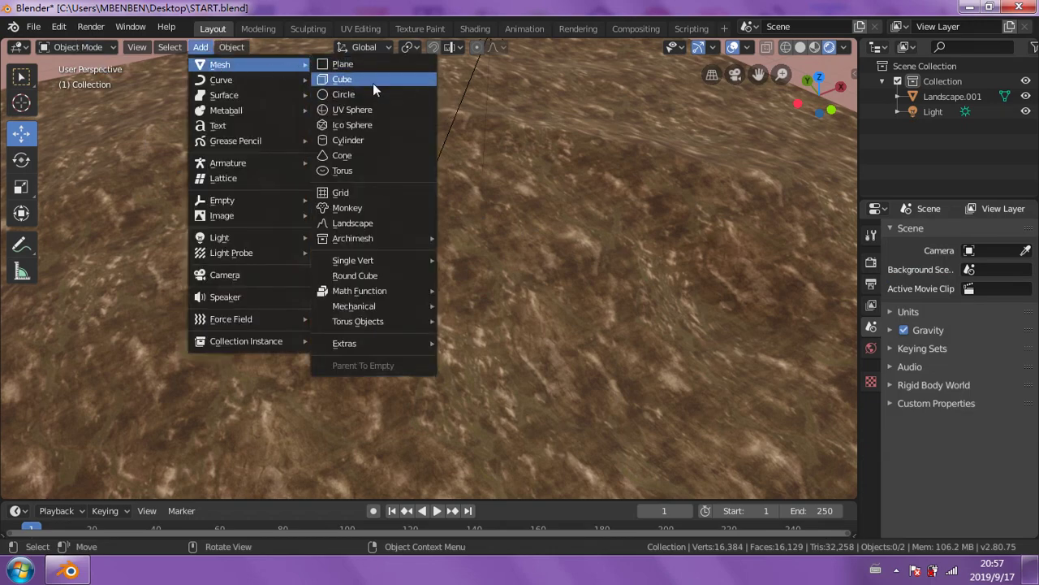
# - Add a cube mesh and lift it straight up above the terrain
pyautogui.click(373, 82)
pyautogui.moveTo(421, 258); pyautogui.dragTo(412, 137)
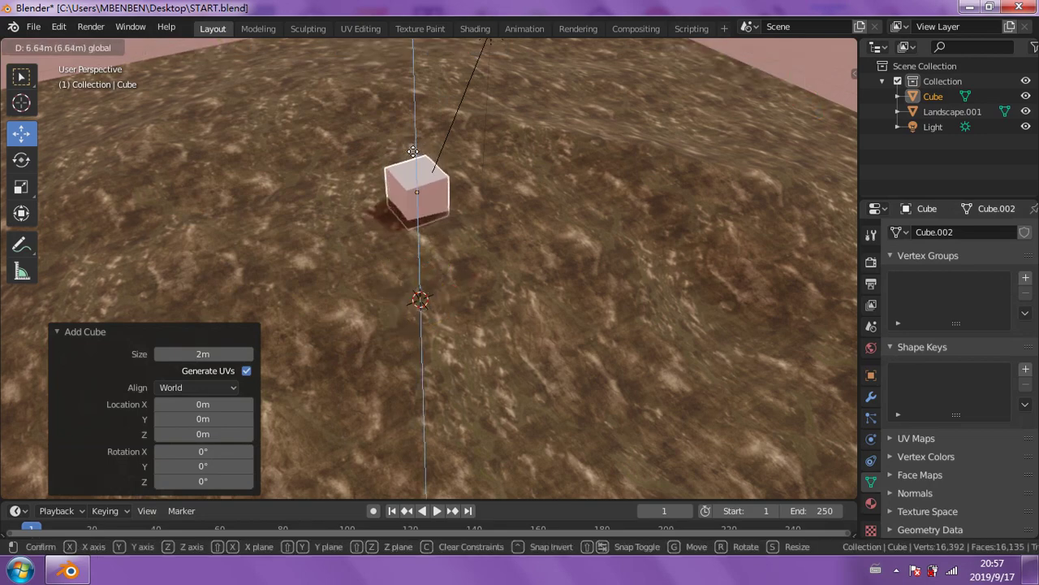
pyautogui.click(414, 158)
pyautogui.moveTo(465, 224)
pyautogui.mouseDown(button='middle')
pyautogui.moveTo(422, 185)
pyautogui.moveTo(467, 272)
pyautogui.moveTo(479, 327)
pyautogui.moveTo(349, 287)
pyautogui.moveTo(368, 316)
pyautogui.mouseUp(button='middle')
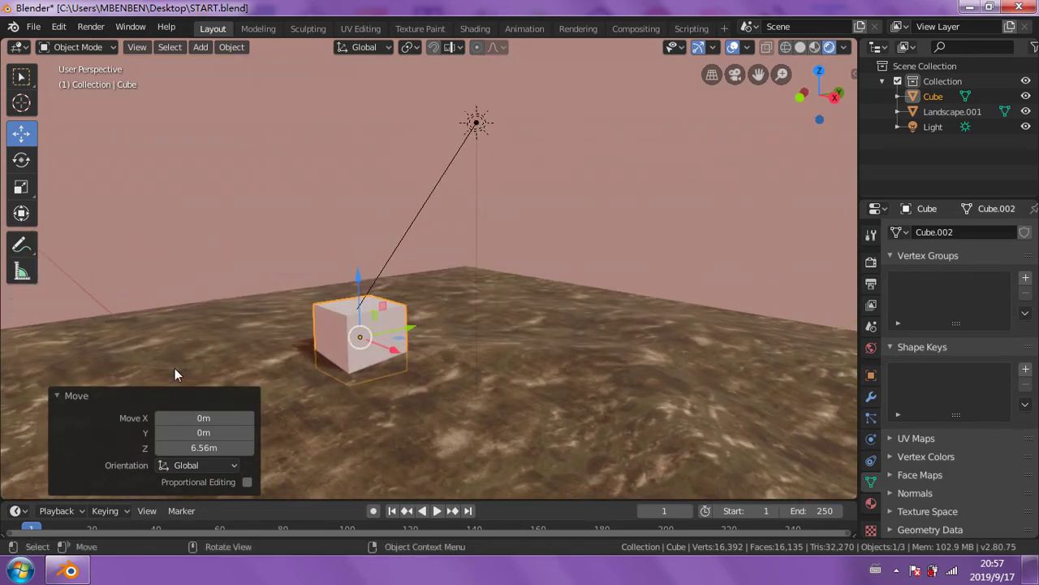
# - Add a UV sphere, raise it above the cube and scale it up
pyautogui.click(200, 47)
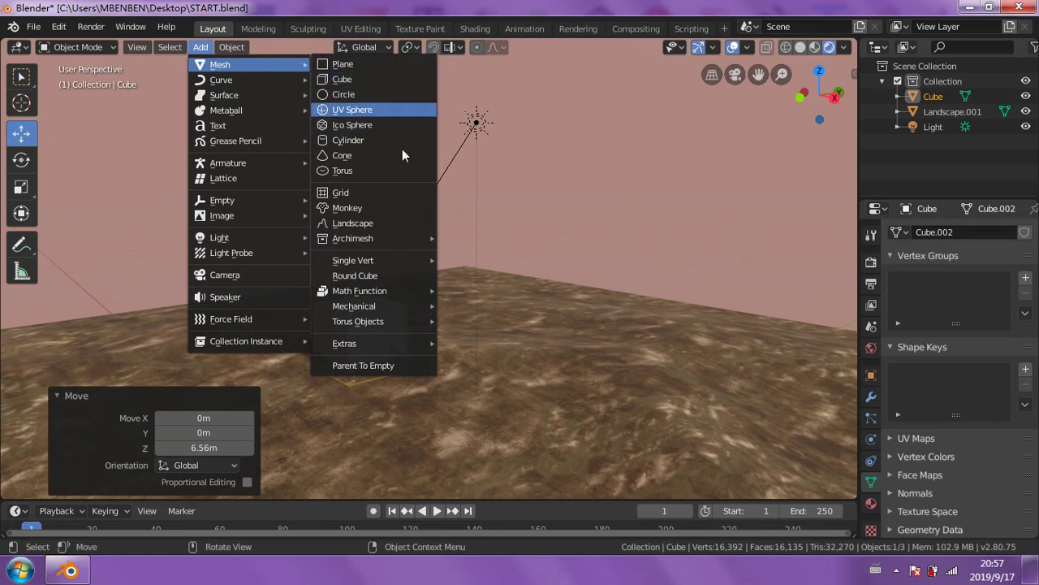
pyautogui.click(353, 109)
pyautogui.scroll(-2, 461, 346)
pyautogui.scroll(-1, 493, 356)
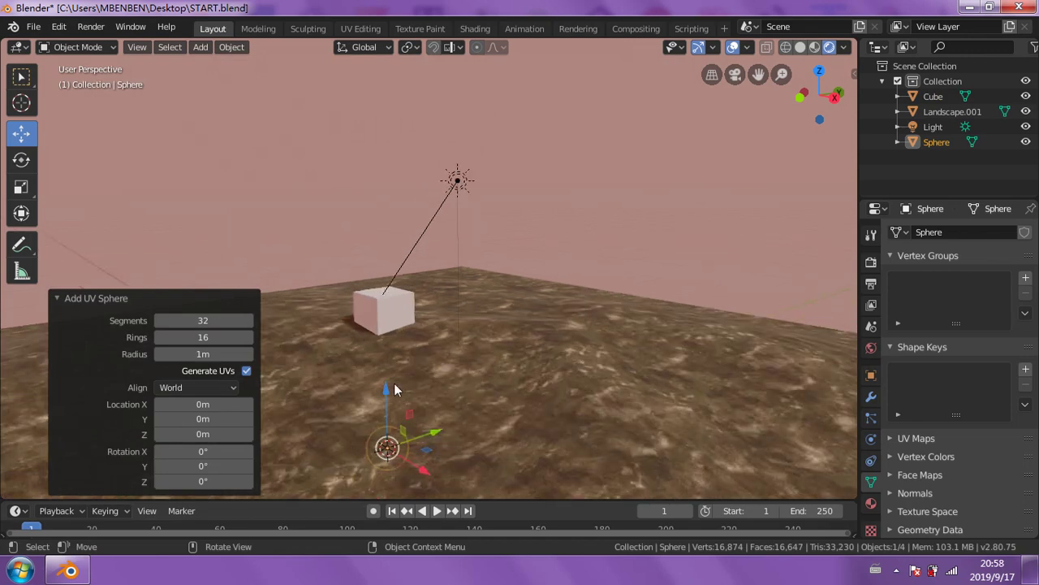
pyautogui.press('g')
pyautogui.press('z')
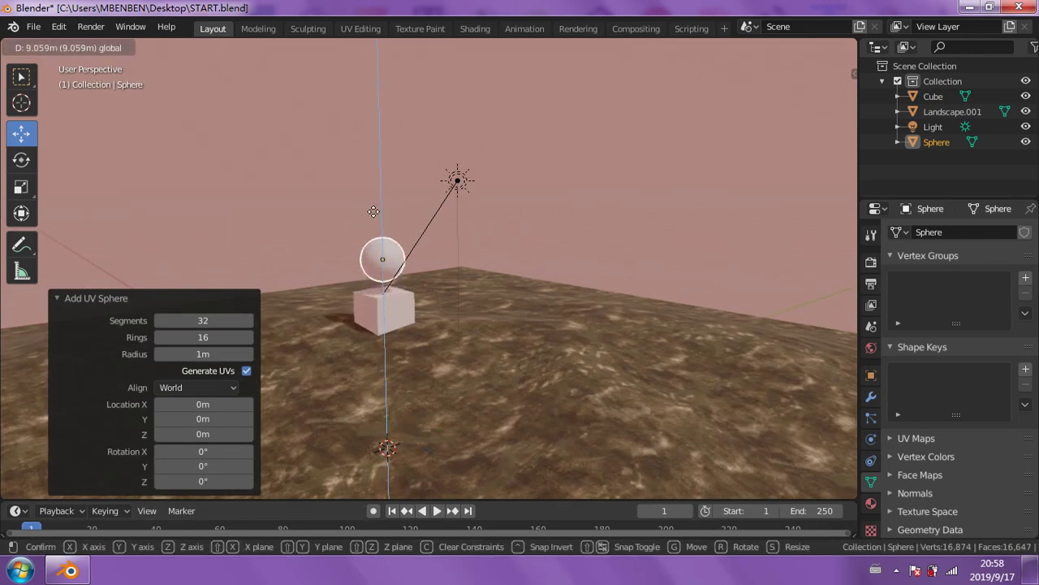
pyautogui.click(393, 279)
pyautogui.press('s')
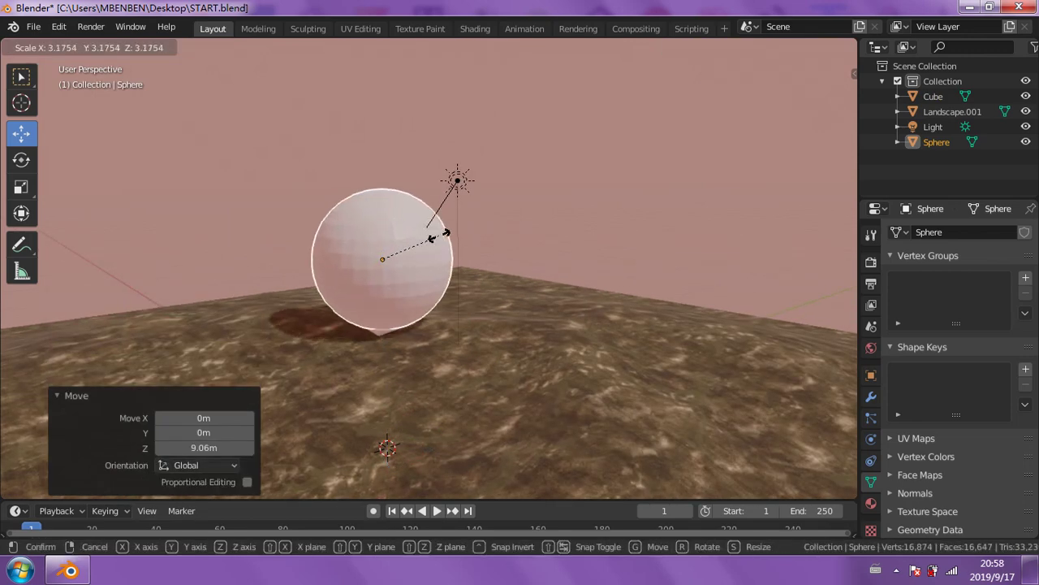
pyautogui.click(438, 265)
# - Reposition the sphere beside the cube along Y, Z and X, resizing it to 1.455
pyautogui.press('g')
pyautogui.press('y')
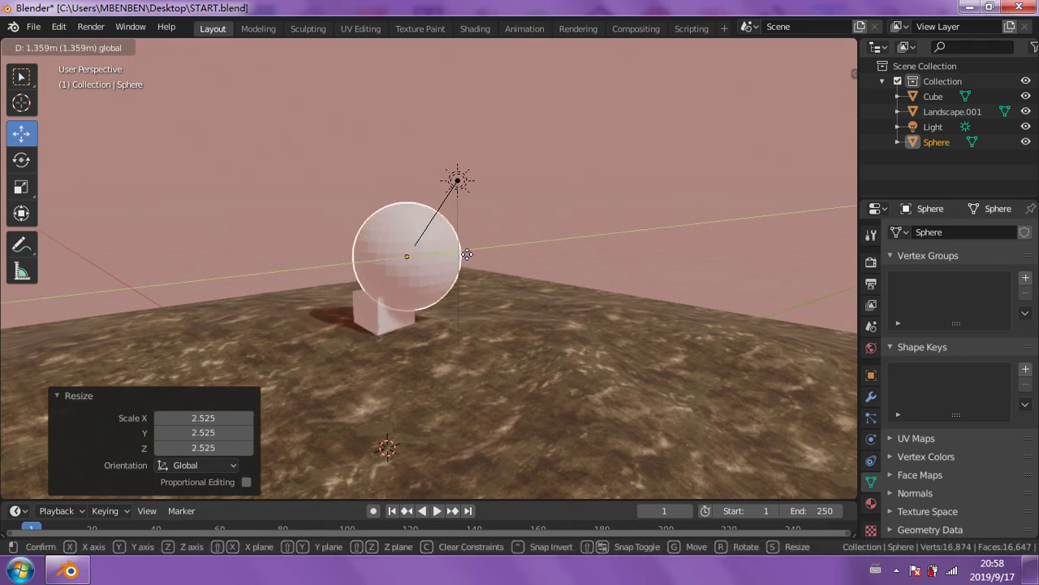
pyautogui.click(507, 215)
pyautogui.press('g')
pyautogui.press('z')
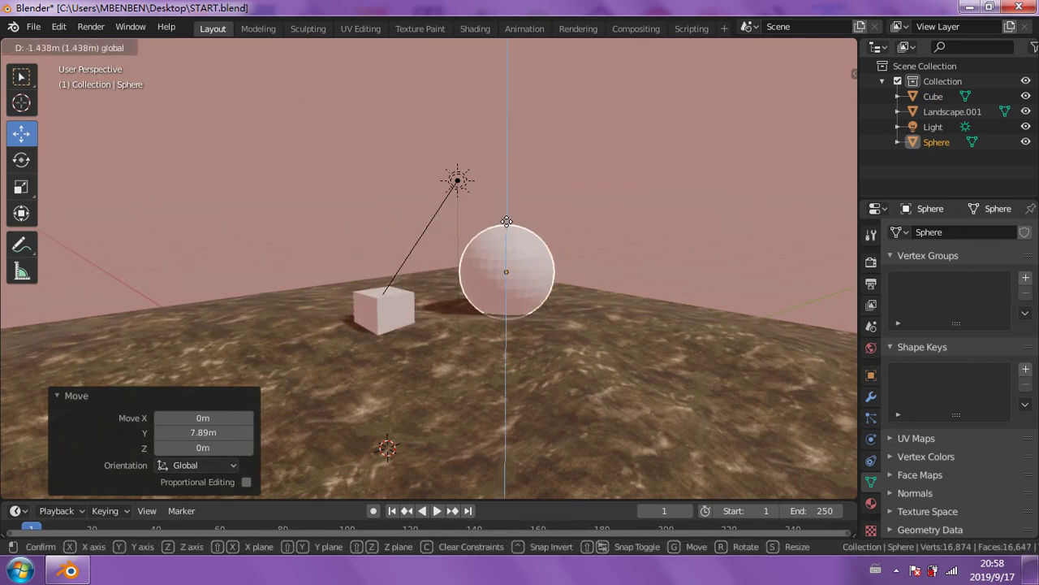
pyautogui.click(480, 308)
pyautogui.moveTo(480, 308)
pyautogui.mouseDown(button='middle')
pyautogui.moveTo(528, 347)
pyautogui.moveTo(587, 331)
pyautogui.mouseUp(button='middle')
pyautogui.scroll(2, 480, 307)
pyautogui.press('g')
pyautogui.press('x')
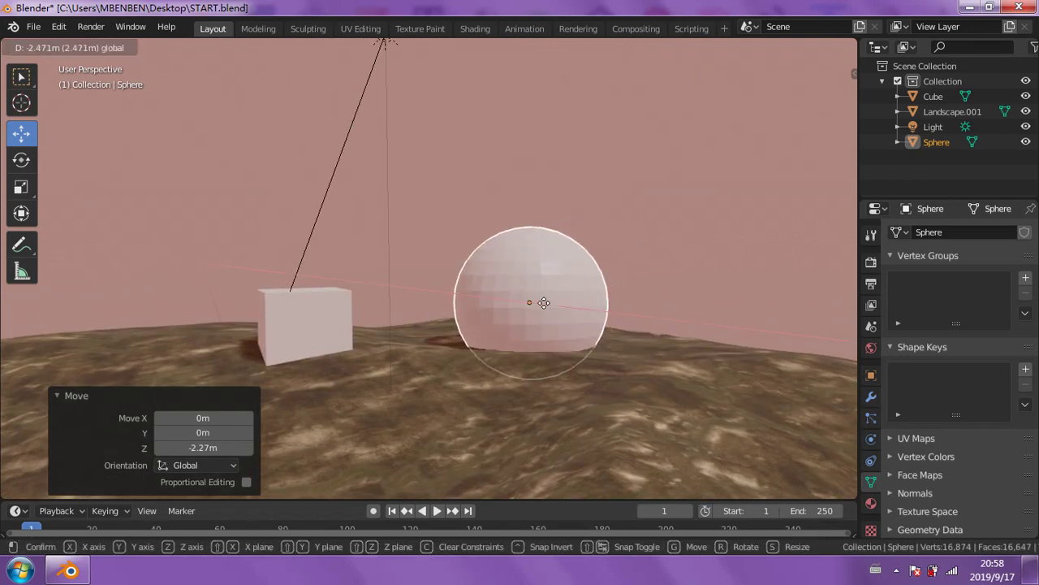
pyautogui.click(516, 315)
pyautogui.press('s')
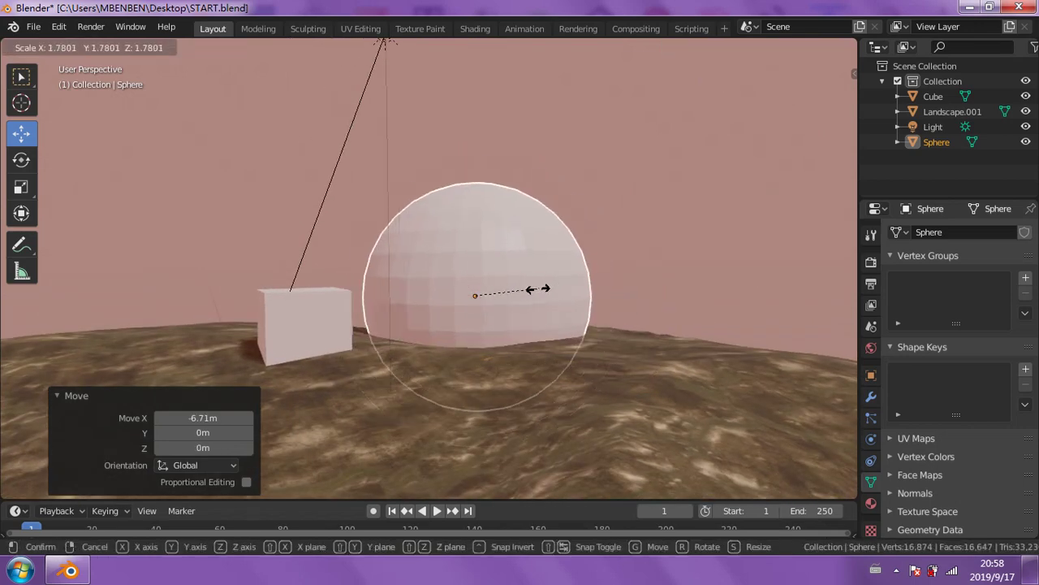
pyautogui.click(529, 295)
# - Select the cube and darken the World colour to a pinkish brown
pyautogui.moveTo(539, 377)
pyautogui.mouseDown(button='middle')
pyautogui.moveTo(598, 386)
pyautogui.moveTo(633, 371)
pyautogui.moveTo(459, 315)
pyautogui.mouseUp(button='middle')
pyautogui.click(486, 323)
pyautogui.moveTo(480, 371)
pyautogui.mouseDown(button='middle')
pyautogui.moveTo(466, 364)
pyautogui.moveTo(519, 349)
pyautogui.mouseUp(button='middle')
pyautogui.click(871, 347)
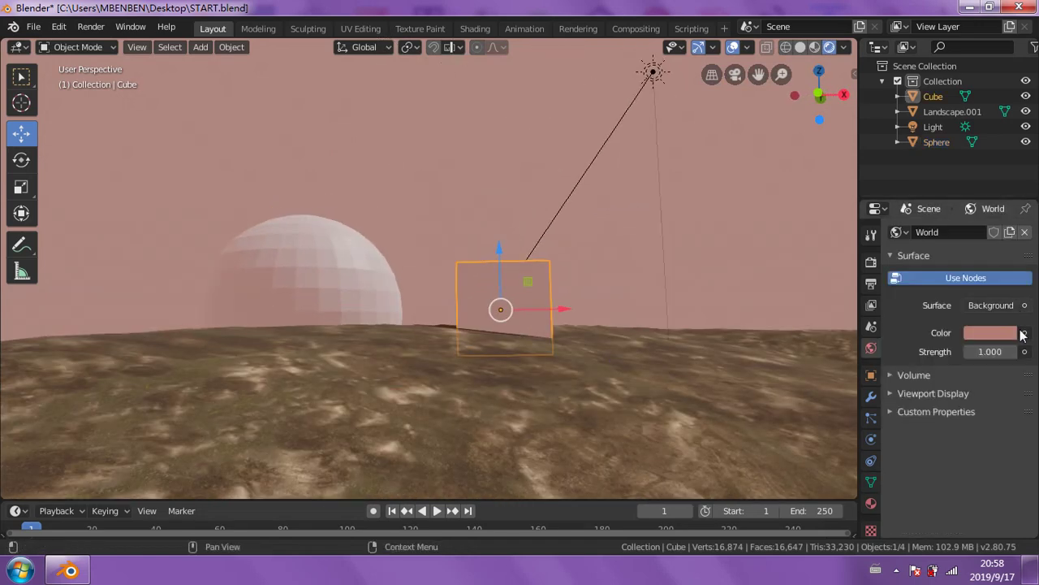
pyautogui.click(1011, 333)
pyautogui.click(1005, 180)
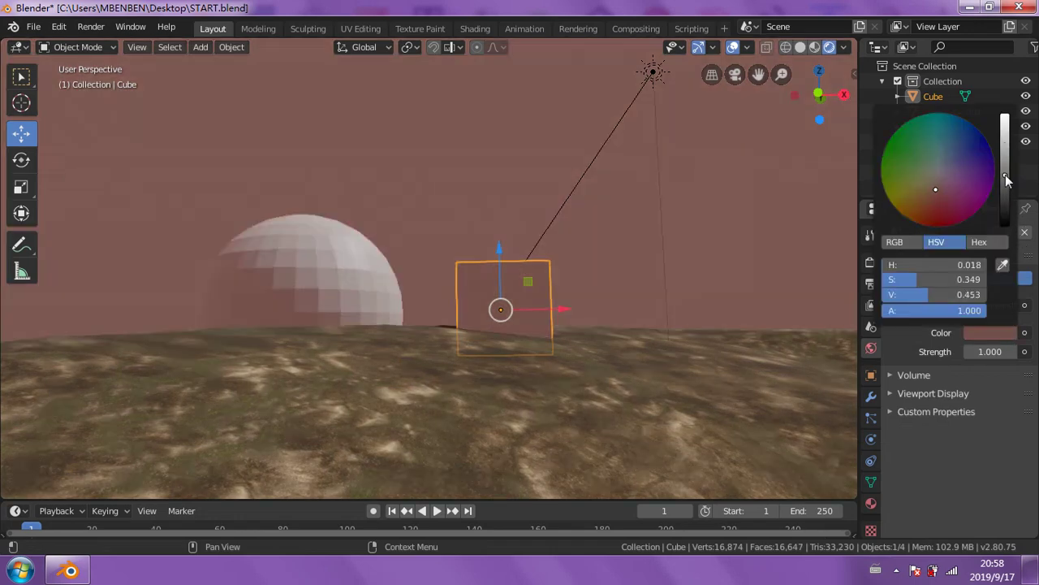
pyautogui.moveTo(528, 290)
pyautogui.mouseDown(button='middle')
pyautogui.moveTo(466, 324)
pyautogui.moveTo(362, 290)
pyautogui.moveTo(277, 283)
pyautogui.moveTo(403, 327)
pyautogui.mouseUp(button='middle')
# - Zoom toward the cube and lift it 1.01 m along Z with the Move gizmo
pyautogui.scroll(5, 297, 336)
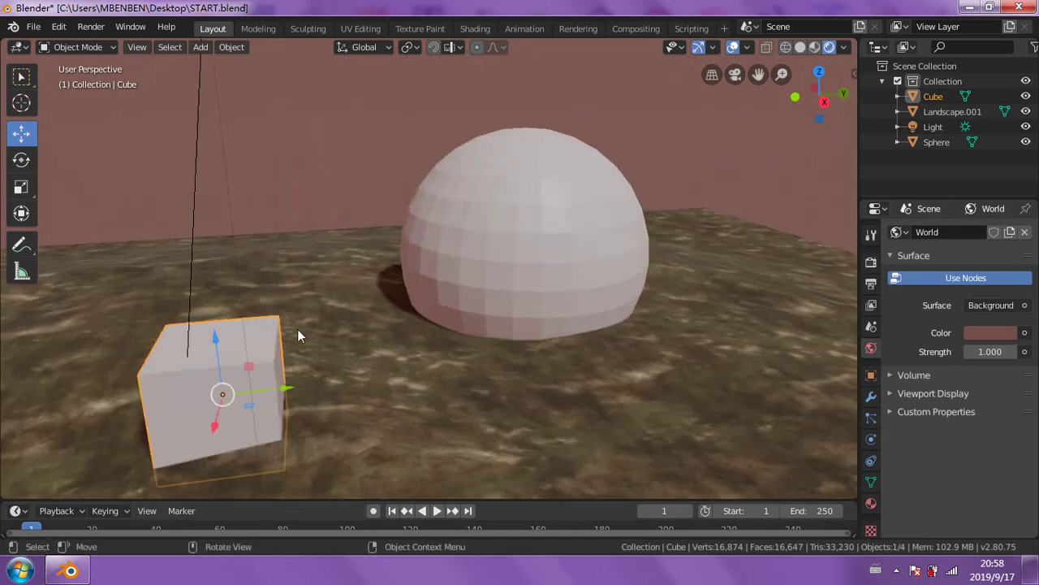
pyautogui.moveTo(218, 345); pyautogui.dragTo(221, 289)
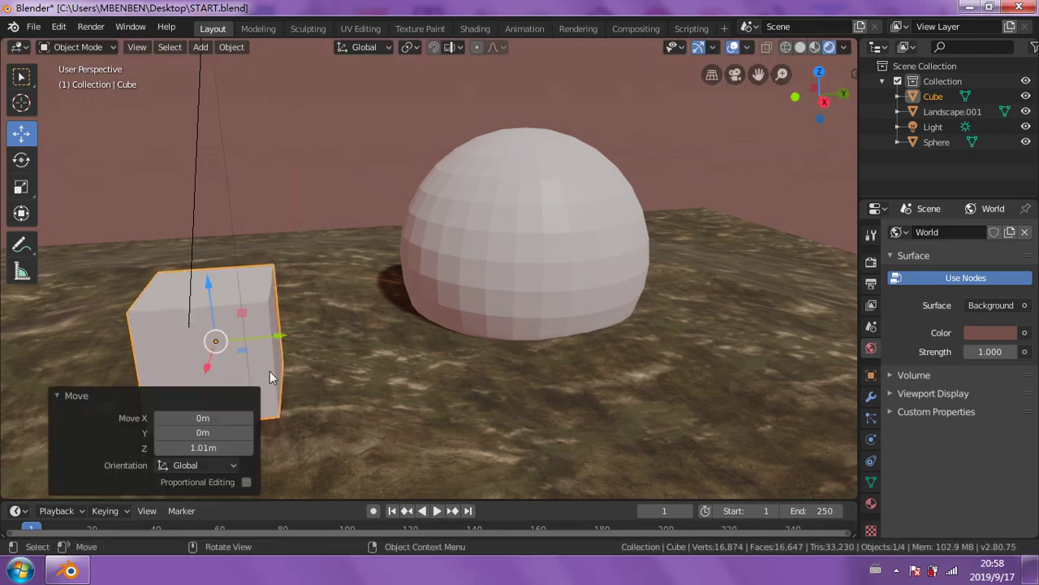
pyautogui.moveTo(270, 371)
pyautogui.mouseDown(button='middle')
pyautogui.moveTo(294, 346)
pyautogui.moveTo(258, 280)
pyautogui.mouseUp(button='middle')
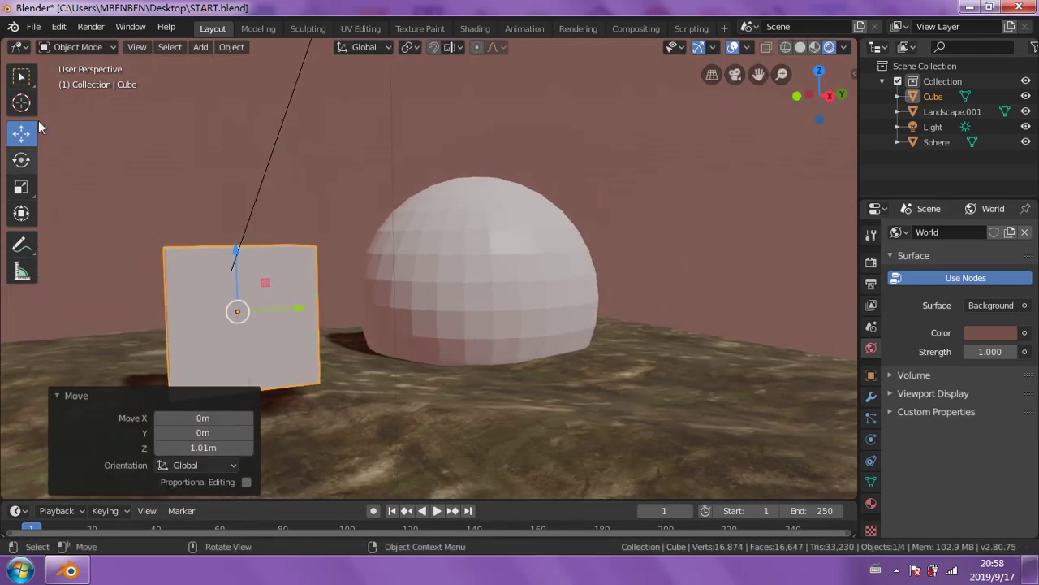
# - Put the cube into Edit Mode and choose the Loop Cut tool
pyautogui.click(108, 47)
pyautogui.click(97, 82)
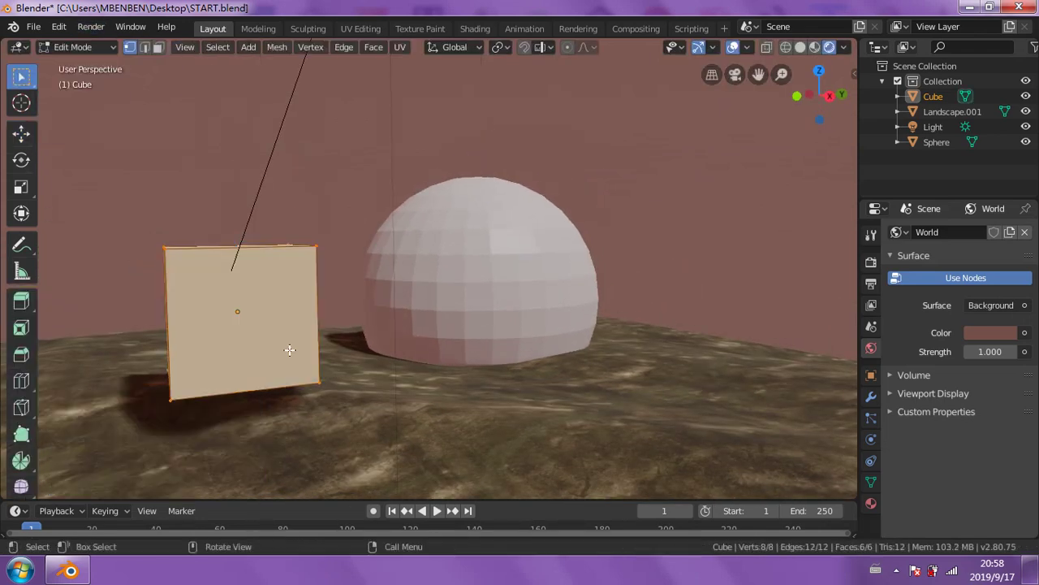
pyautogui.click(21, 380)
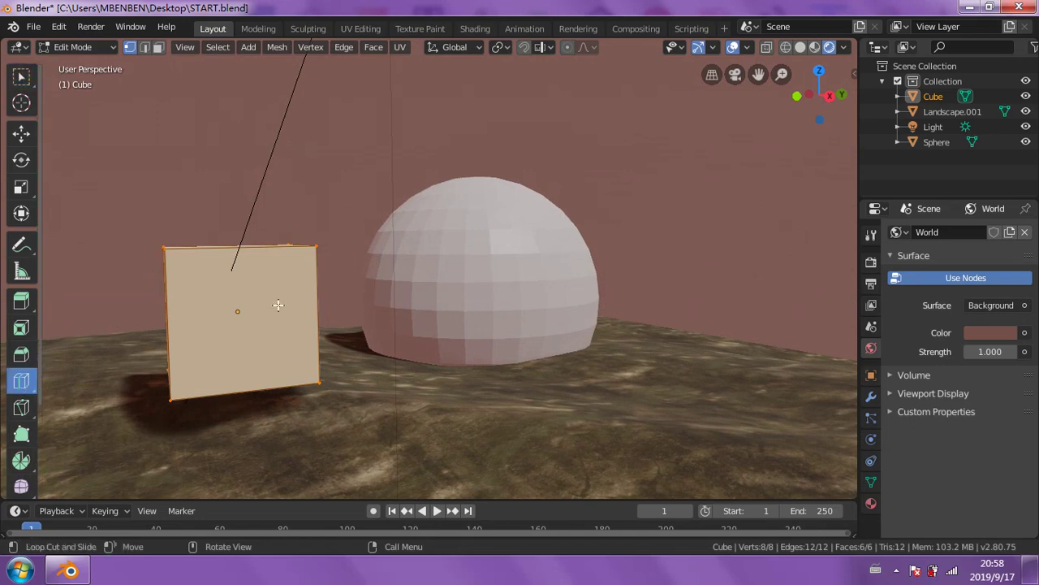
pyautogui.press('g')
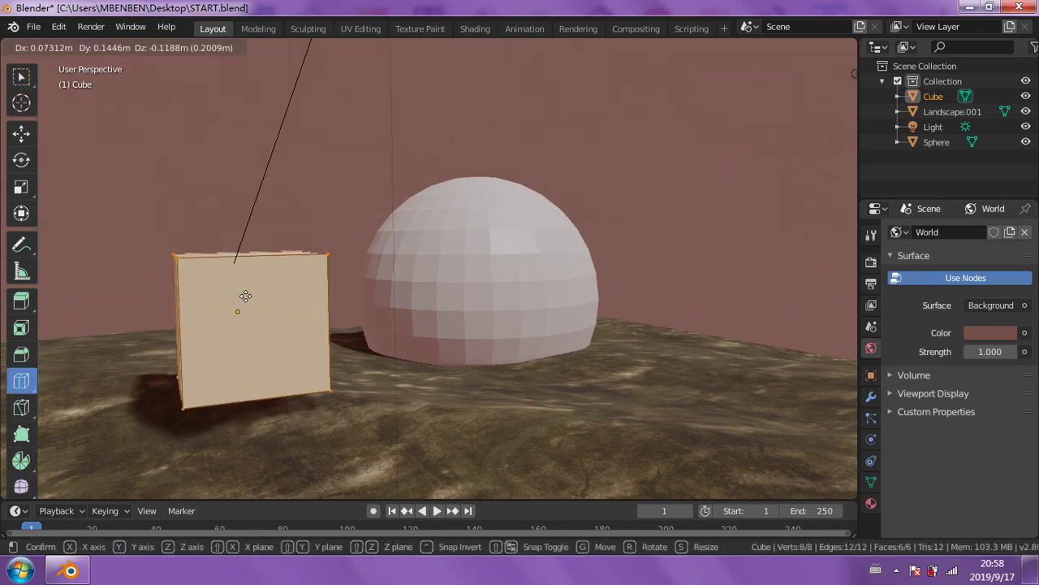
pyautogui.click(246, 304)
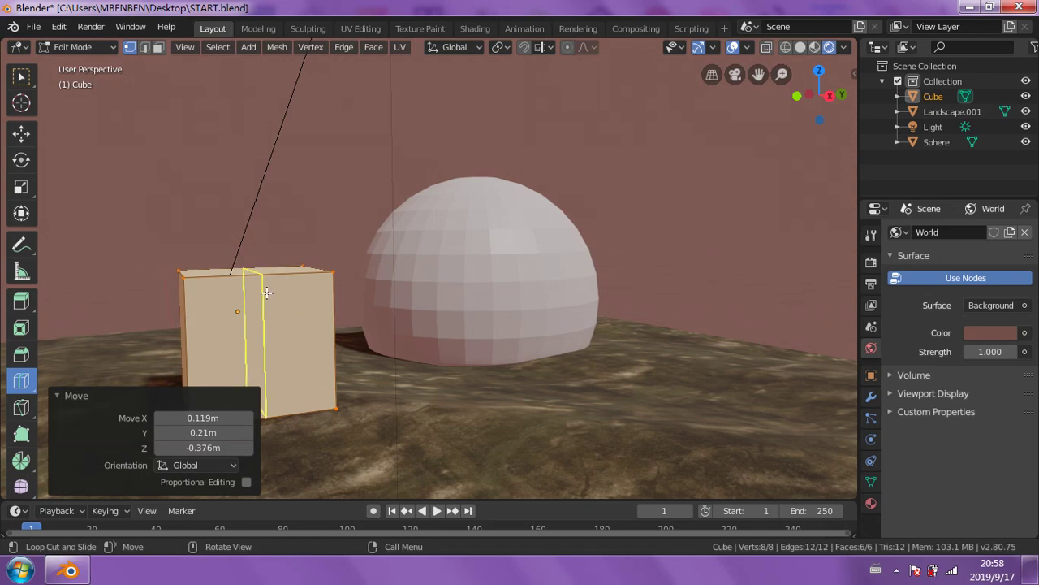
# - Cut two vertical edge loops through the cube, sliding them toward each side (factor -0.643)
pyautogui.moveTo(247, 305); pyautogui.dragTo(314, 292)
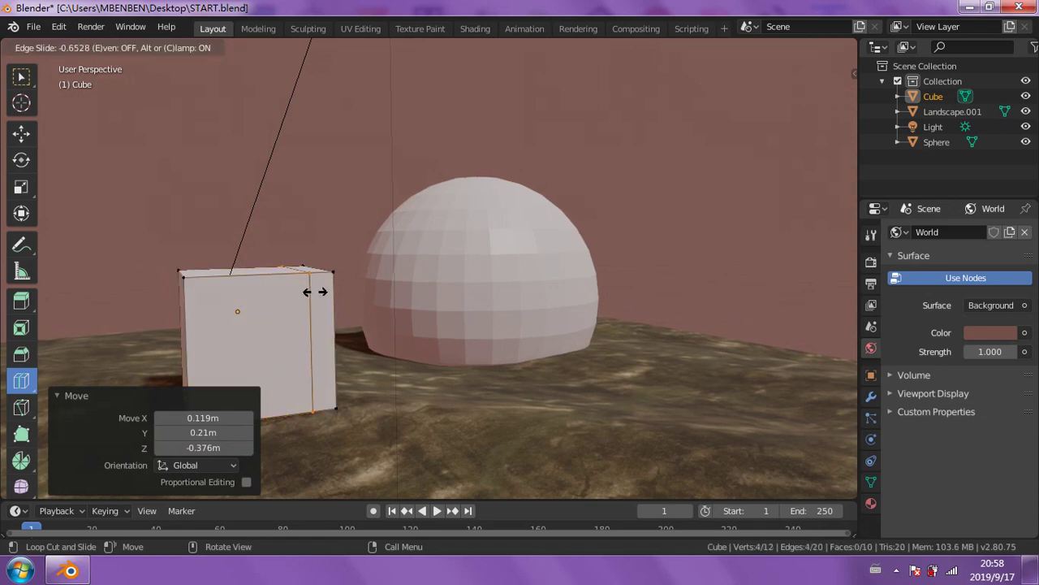
pyautogui.moveTo(314, 291); pyautogui.dragTo(214, 297)
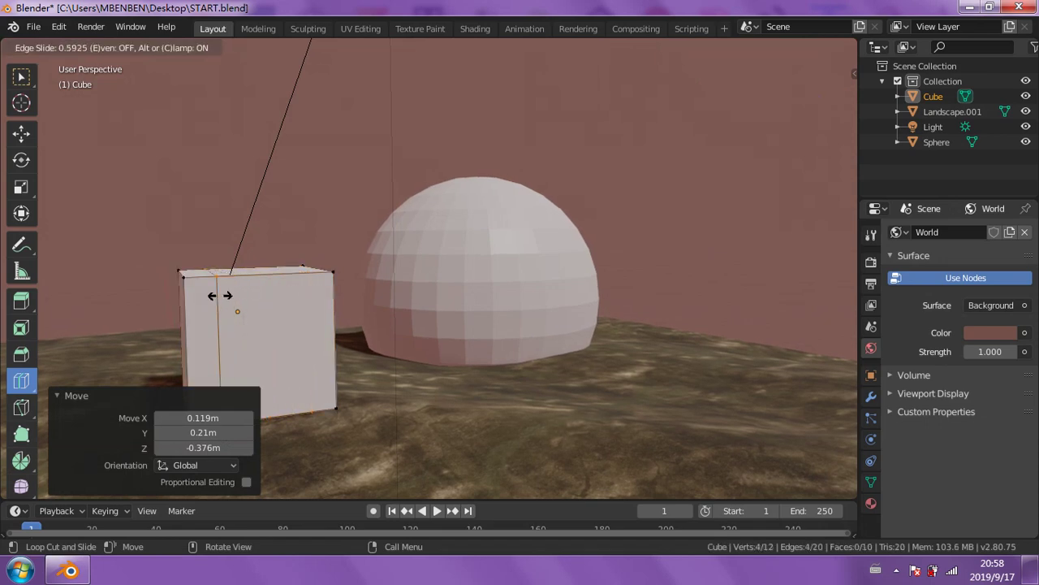
pyautogui.click(214, 297)
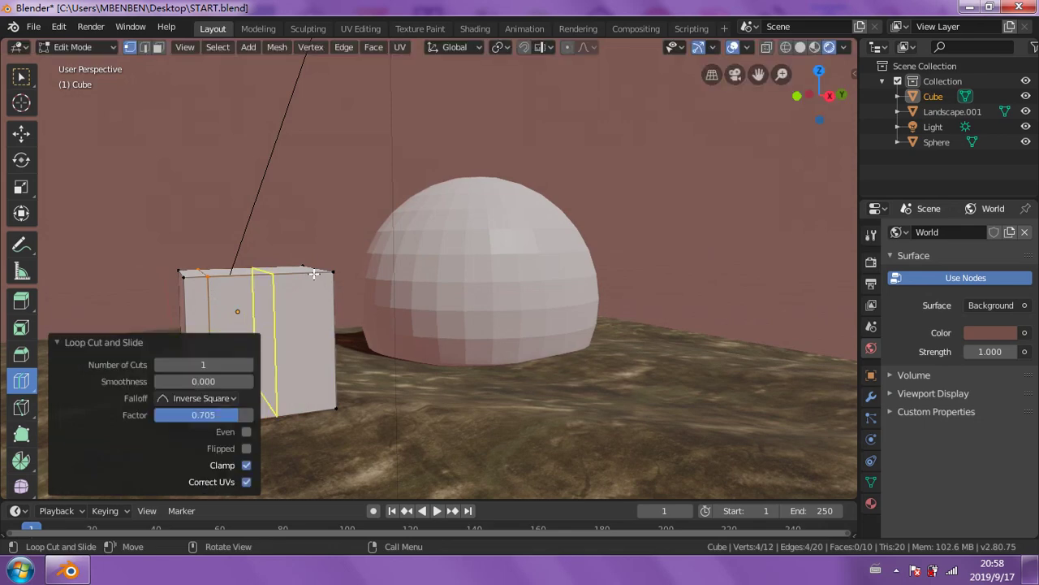
pyautogui.moveTo(312, 270); pyautogui.dragTo(350, 275)
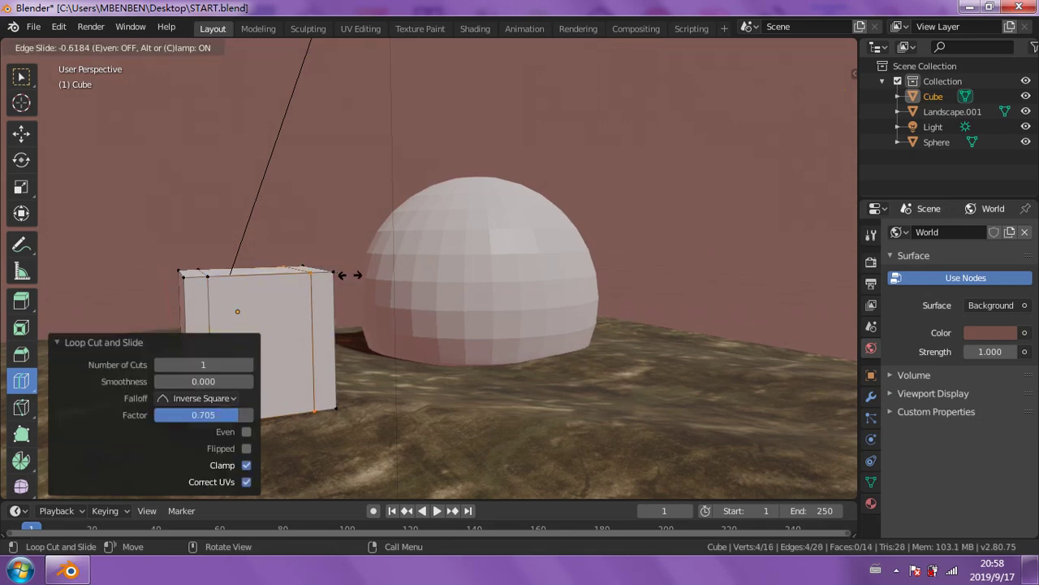
pyautogui.click(351, 275)
pyautogui.moveTo(371, 343); pyautogui.dragTo(128, 247, button='middle')
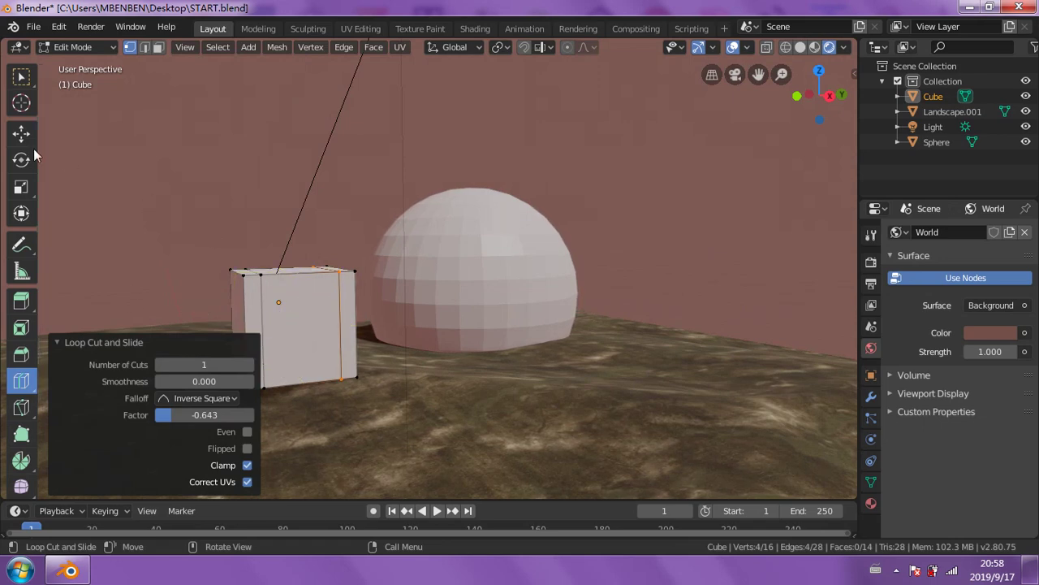
pyautogui.click(159, 46)
pyautogui.scroll(-2, 122, 106)
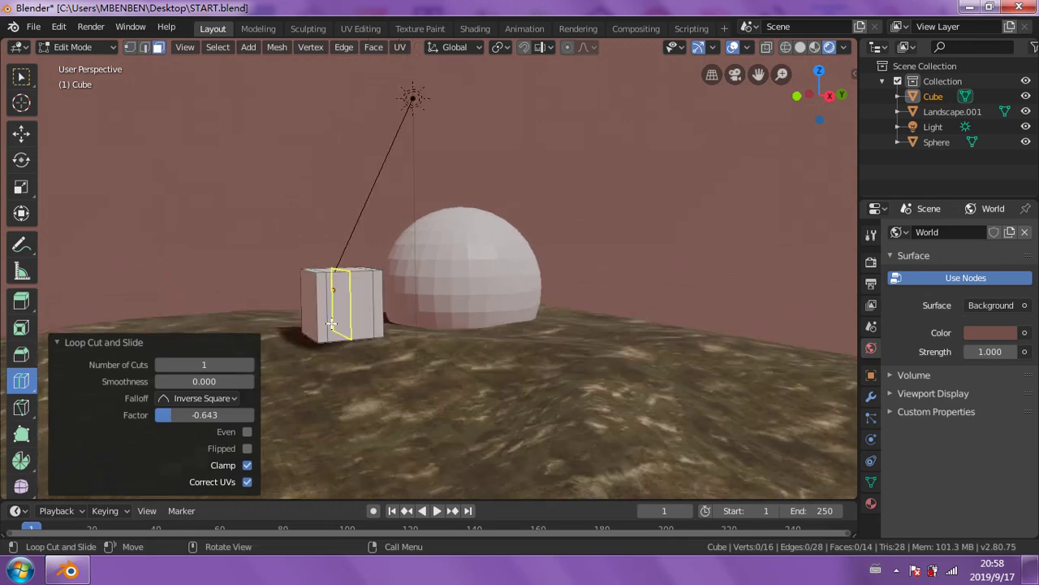
pyautogui.click(28, 362)
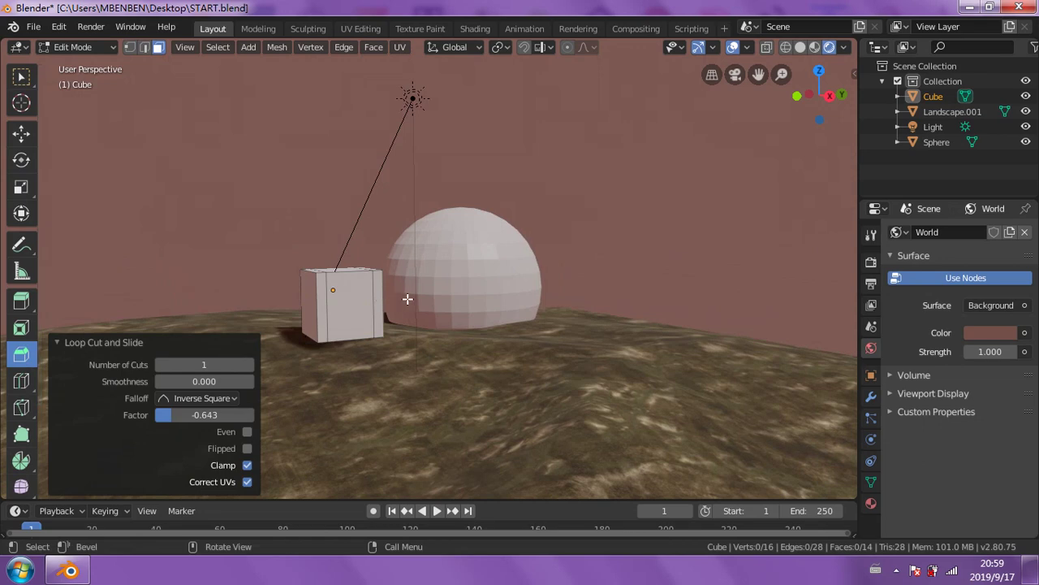
pyautogui.click(21, 300)
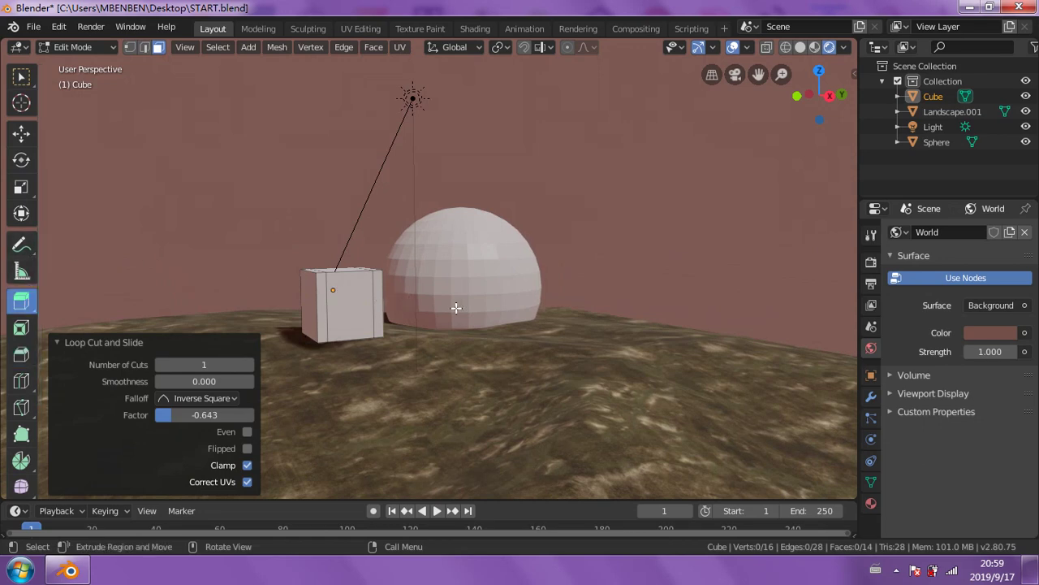
pyautogui.click(379, 292)
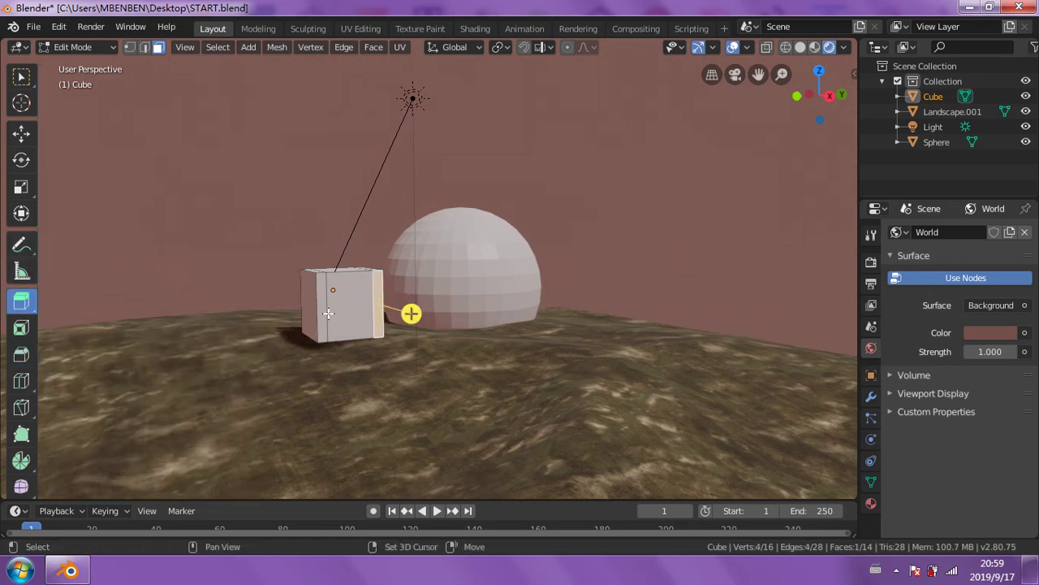
pyautogui.moveTo(411, 313); pyautogui.dragTo(504, 358)
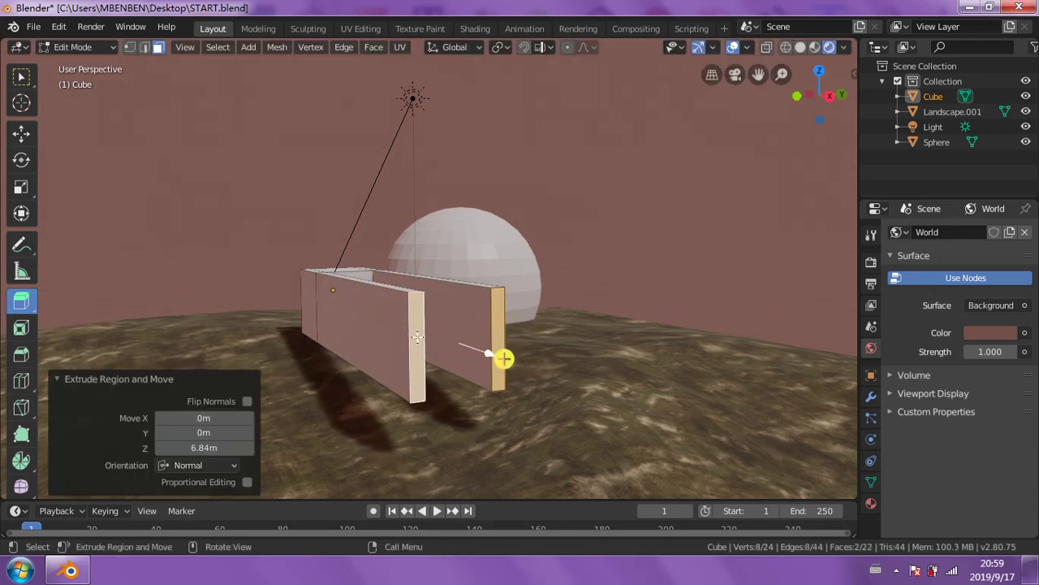
pyautogui.click(32, 315)
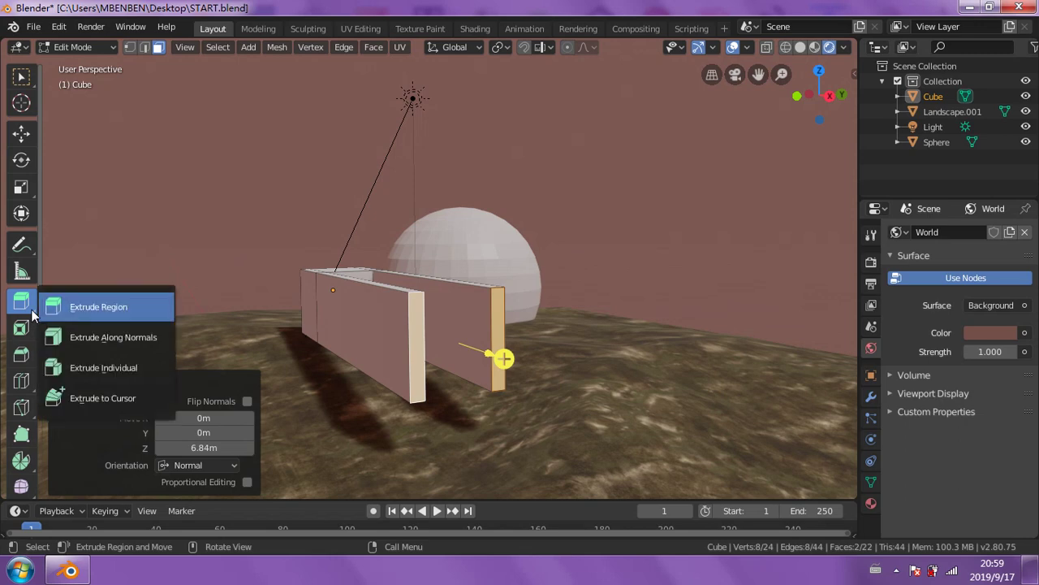
pyautogui.moveTo(237, 386); pyautogui.dragTo(545, 372)
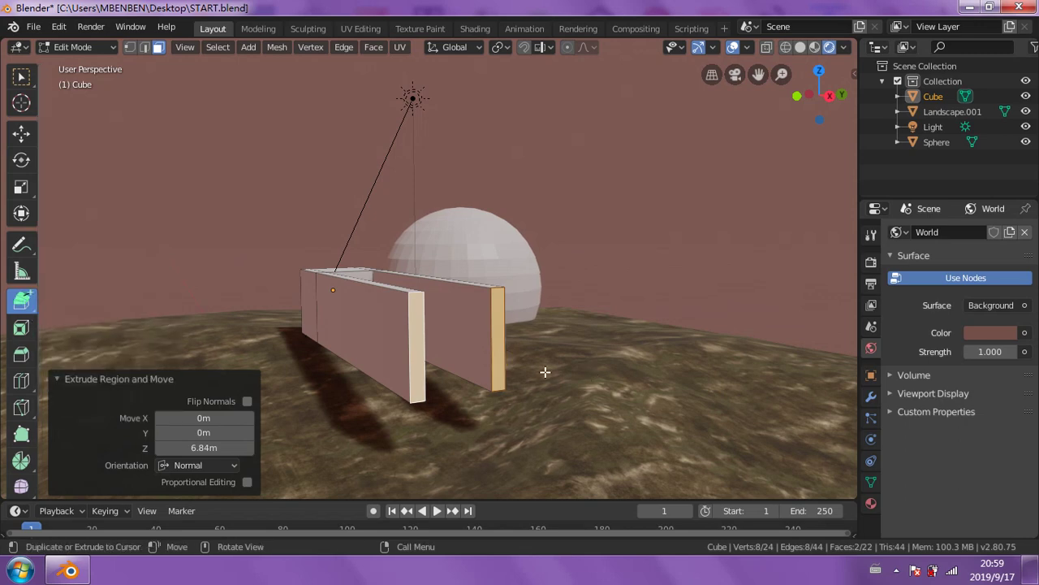
pyautogui.moveTo(599, 390)
pyautogui.mouseDown(button='middle')
pyautogui.moveTo(431, 376)
pyautogui.moveTo(457, 365)
pyautogui.moveTo(407, 360)
pyautogui.moveTo(360, 388)
pyautogui.moveTo(325, 341)
pyautogui.mouseUp(button='middle')
pyautogui.press('g')
pyautogui.click(373, 358)
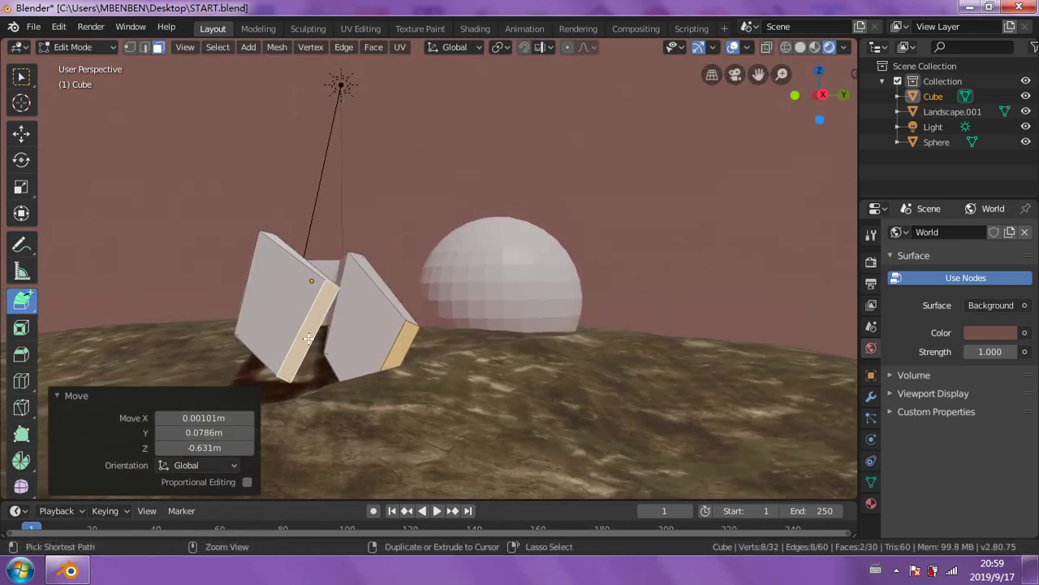
pyautogui.hotkey('ctrl', 'z')
pyautogui.hotkey('ctrl', 'z')
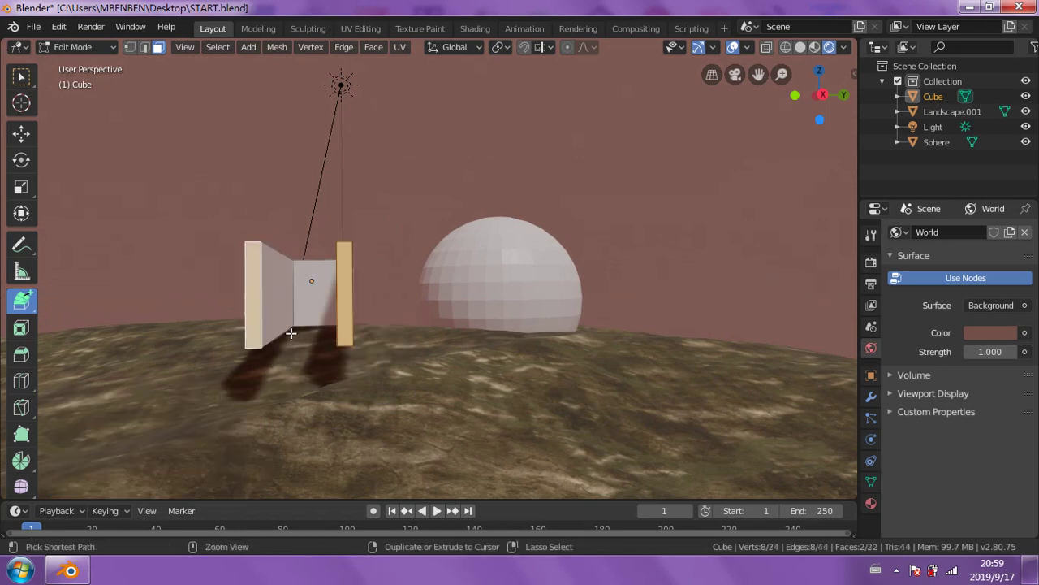
pyautogui.moveTo(285, 303); pyautogui.dragTo(343, 189)
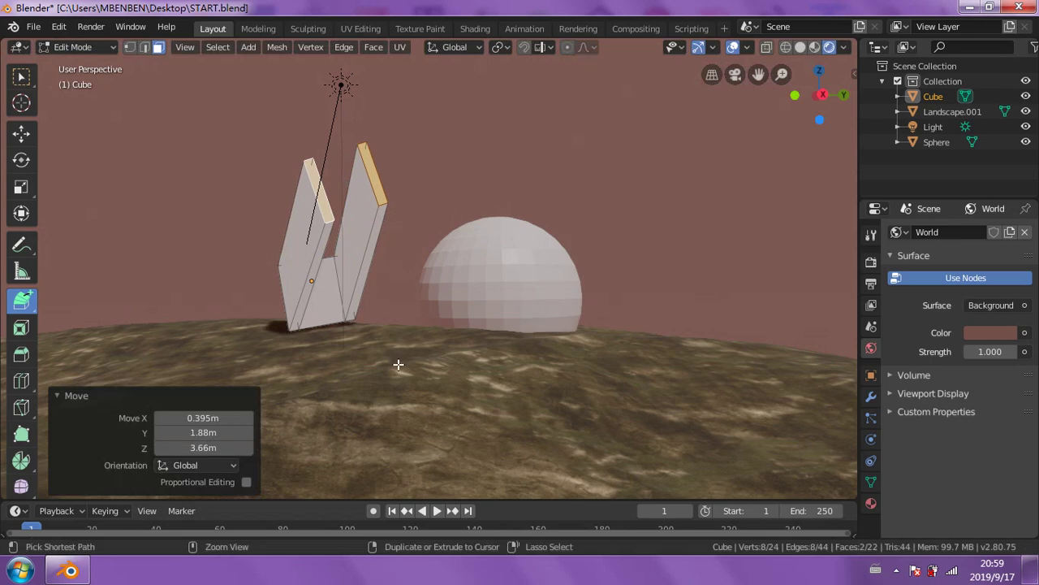
pyautogui.hotkey('ctrl', 'z')
pyautogui.moveTo(399, 363)
pyautogui.mouseDown(button='middle')
pyautogui.moveTo(460, 444)
pyautogui.moveTo(433, 400)
pyautogui.moveTo(431, 321)
pyautogui.mouseUp(button='middle')
pyautogui.hotkey('ctrl', 'z')
# - Extrude the two side faces of the cube out 3.67 m into walls
pyautogui.click(59, 27)
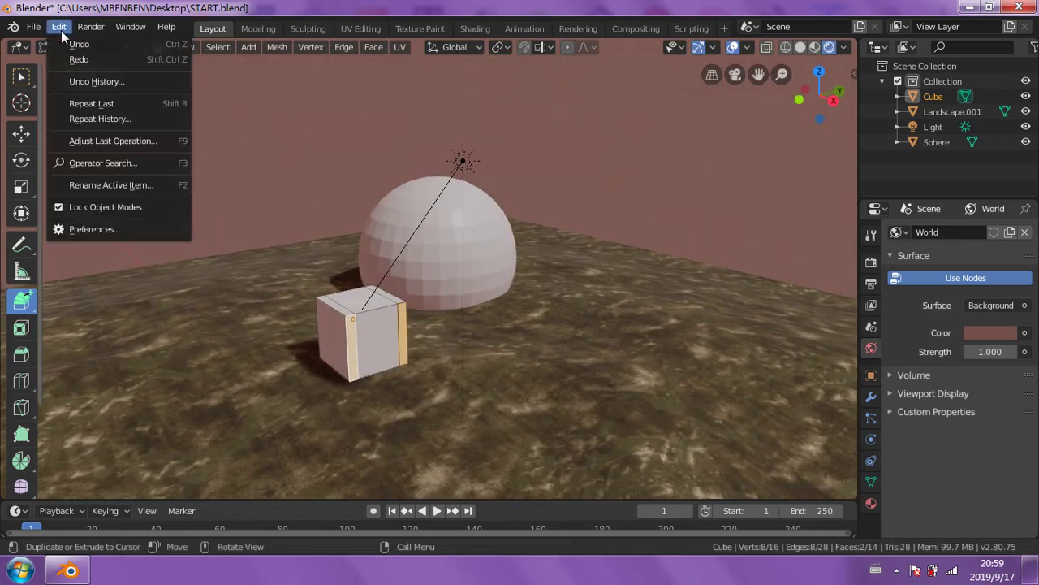
pyautogui.click(59, 27)
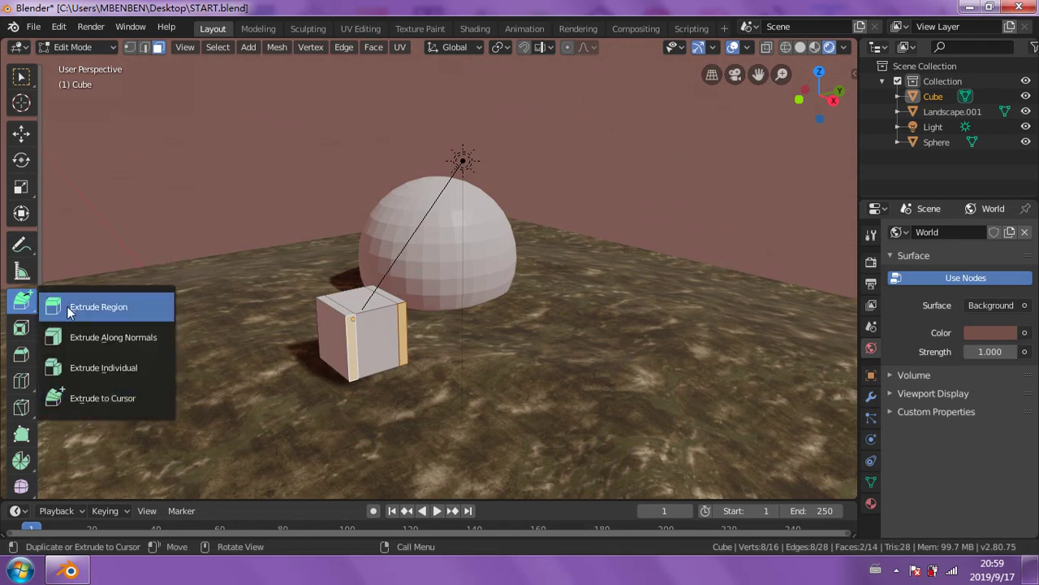
pyautogui.moveTo(35, 317); pyautogui.dragTo(67, 306)
pyautogui.moveTo(428, 372); pyautogui.dragTo(499, 405)
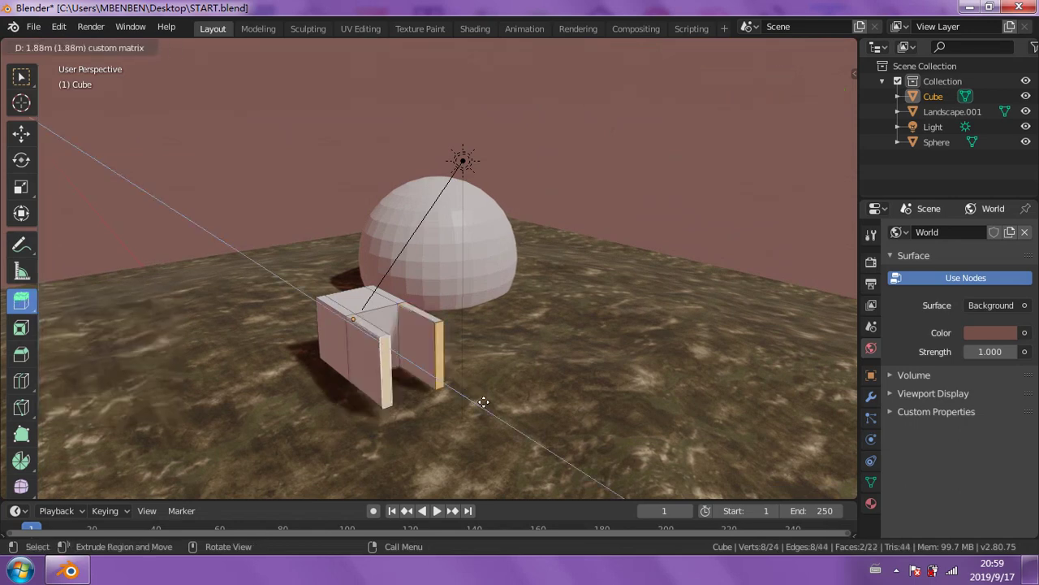
pyautogui.moveTo(462, 390)
pyautogui.mouseDown(button='middle')
pyautogui.moveTo(418, 359)
pyautogui.moveTo(86, 271)
pyautogui.mouseUp(button='middle')
# - Lower the walls' end faces 1.65 m along Z, then deselect all geometry
pyautogui.click(22, 135)
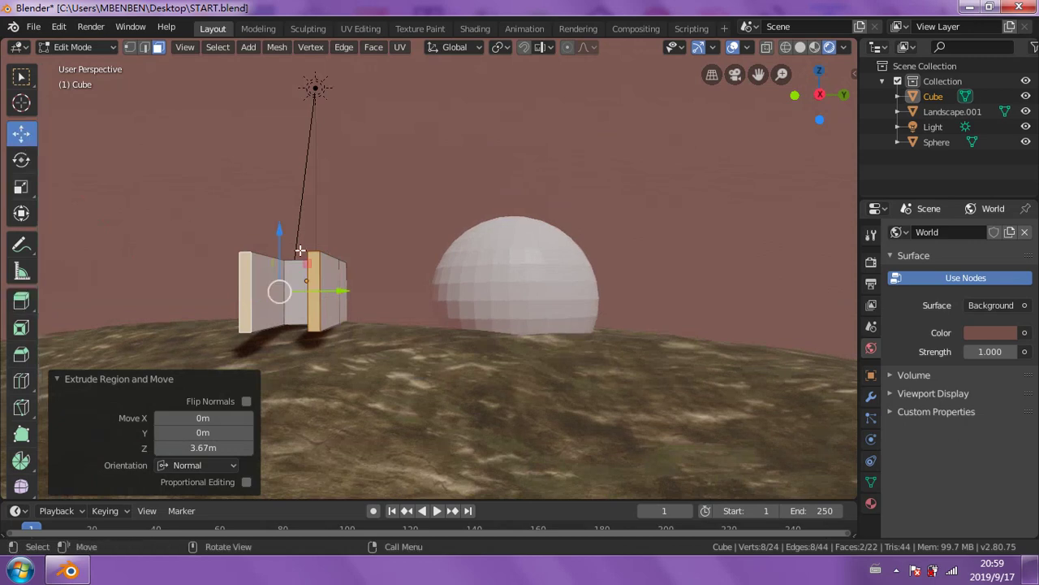
pyautogui.moveTo(280, 231); pyautogui.dragTo(298, 339)
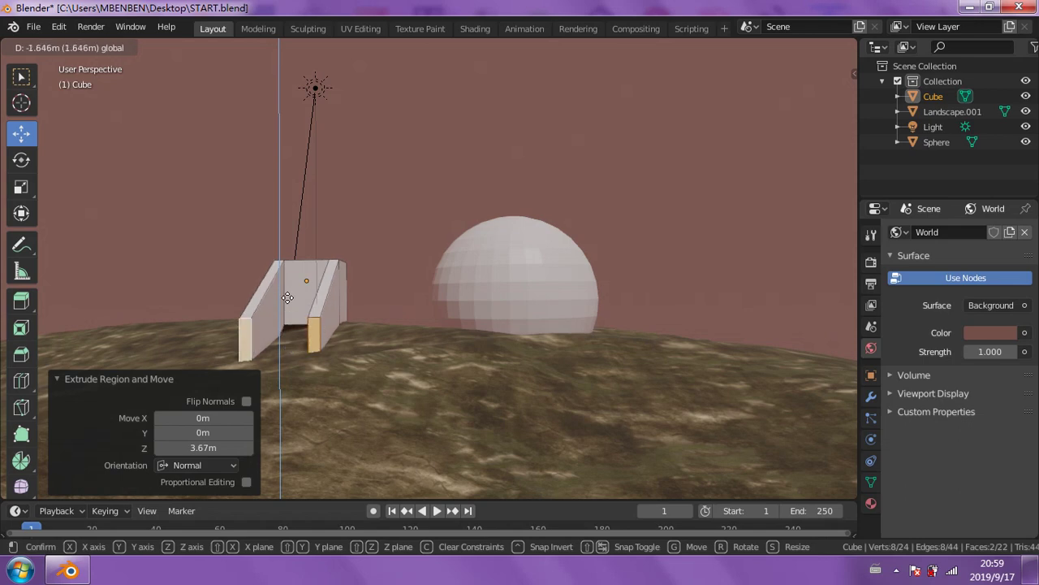
pyautogui.click(288, 297)
pyautogui.moveTo(367, 374)
pyautogui.mouseDown(button='middle')
pyautogui.moveTo(510, 316)
pyautogui.moveTo(343, 314)
pyautogui.mouseUp(button='middle')
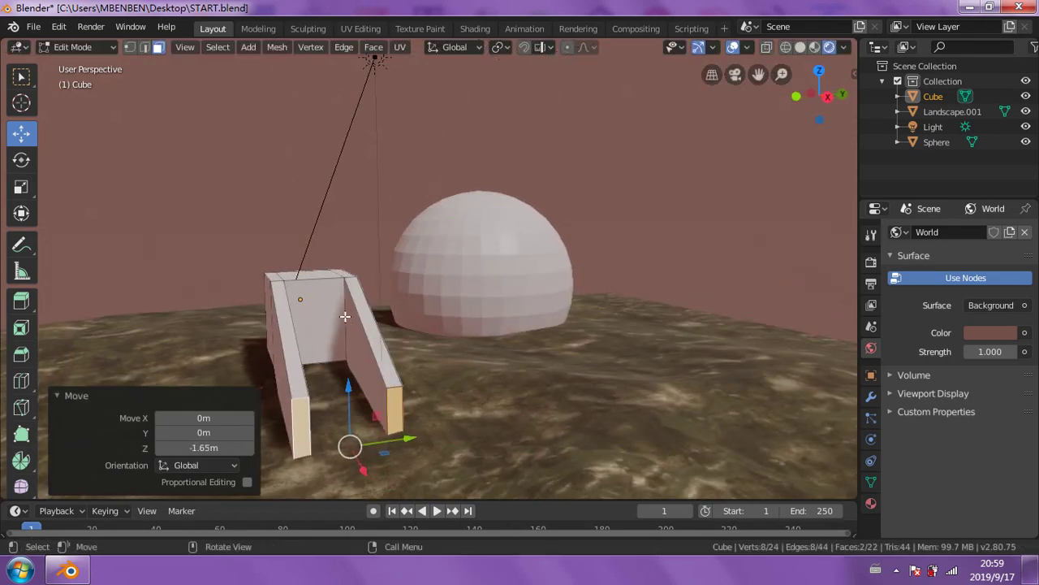
pyautogui.scroll(3, 340, 316)
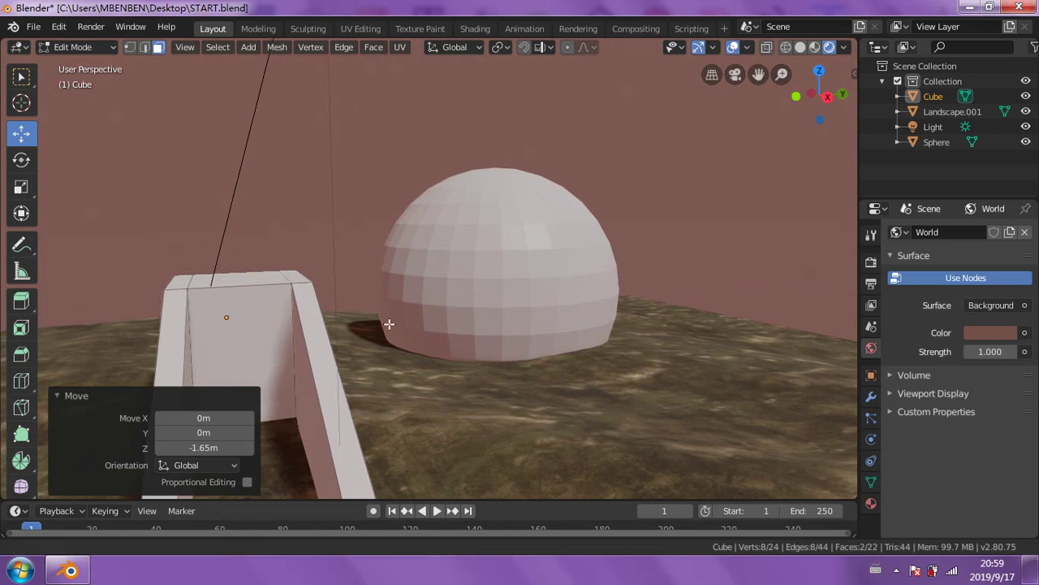
pyautogui.moveTo(350, 333)
pyautogui.mouseDown(button='middle')
pyautogui.moveTo(433, 343)
pyautogui.moveTo(368, 343)
pyautogui.mouseUp(button='middle')
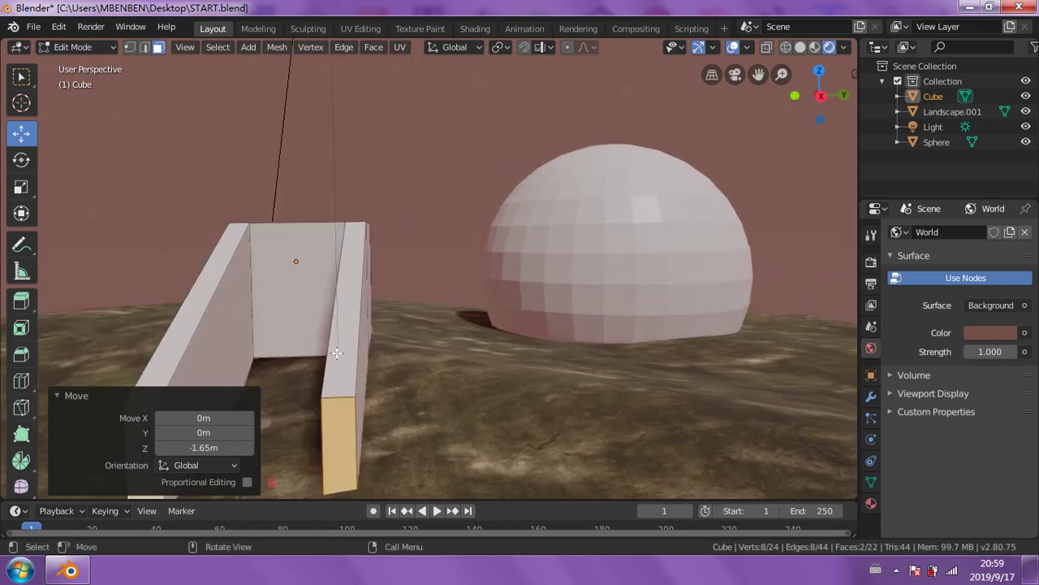
pyautogui.hotkey('alt', 'a')
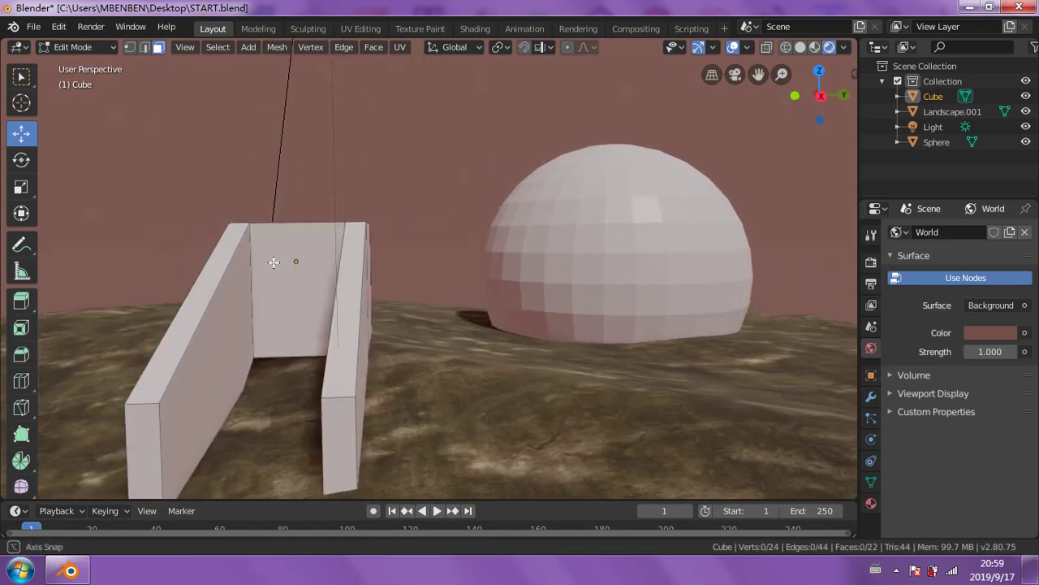
pyautogui.moveTo(255, 268)
pyautogui.mouseDown(button='middle')
pyautogui.moveTo(289, 261)
pyautogui.moveTo(300, 275)
pyautogui.moveTo(62, 120)
pyautogui.mouseUp(button='middle')
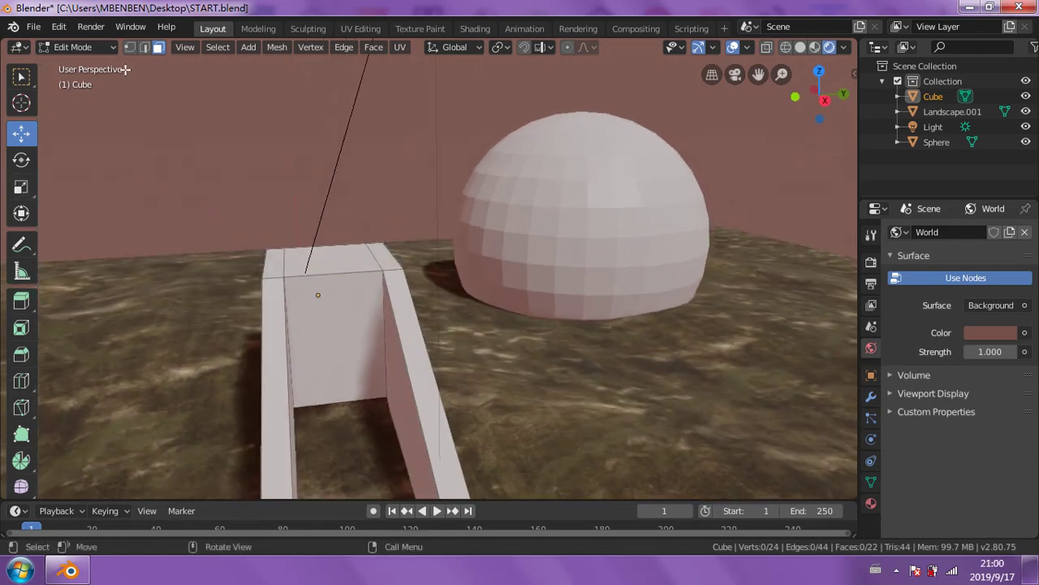
# - Extrude the cube's top face upward 1.52 m into a raised block
pyautogui.click(334, 261)
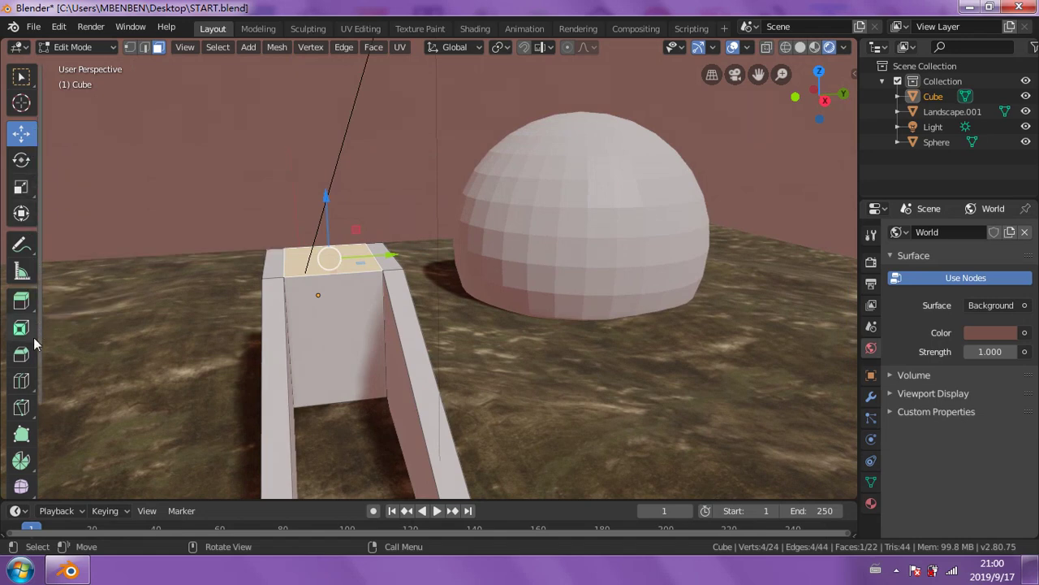
pyautogui.click(21, 300)
pyautogui.moveTo(324, 172); pyautogui.dragTo(307, 77)
pyautogui.moveTo(466, 293)
pyautogui.mouseDown(button='middle')
pyautogui.moveTo(373, 294)
pyautogui.moveTo(276, 189)
pyautogui.mouseUp(button='middle')
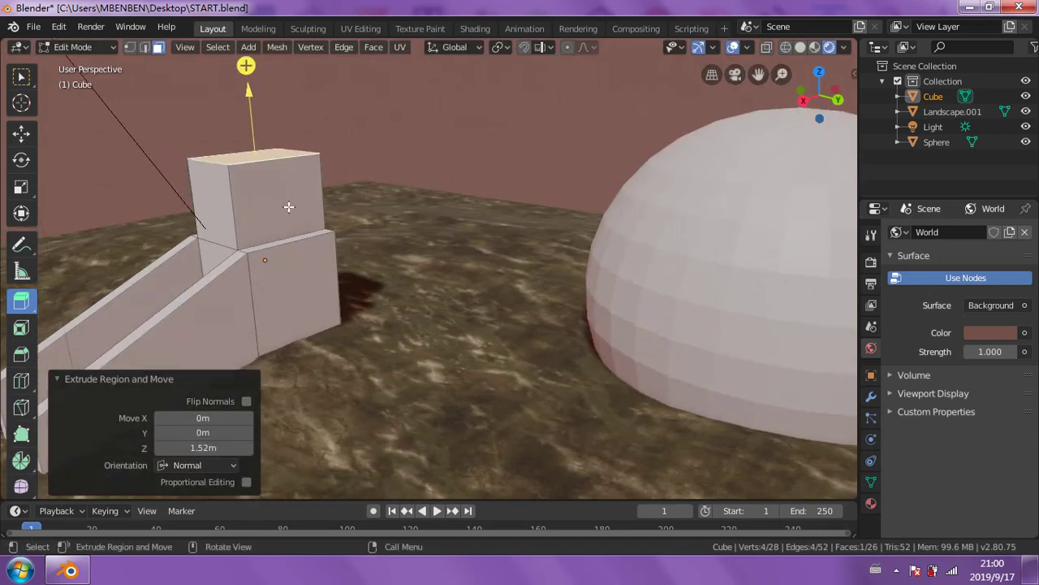
# - Extrude the block's side face out into a long horizontal beam
pyautogui.click(288, 206)
pyautogui.moveTo(394, 235); pyautogui.dragTo(752, 290)
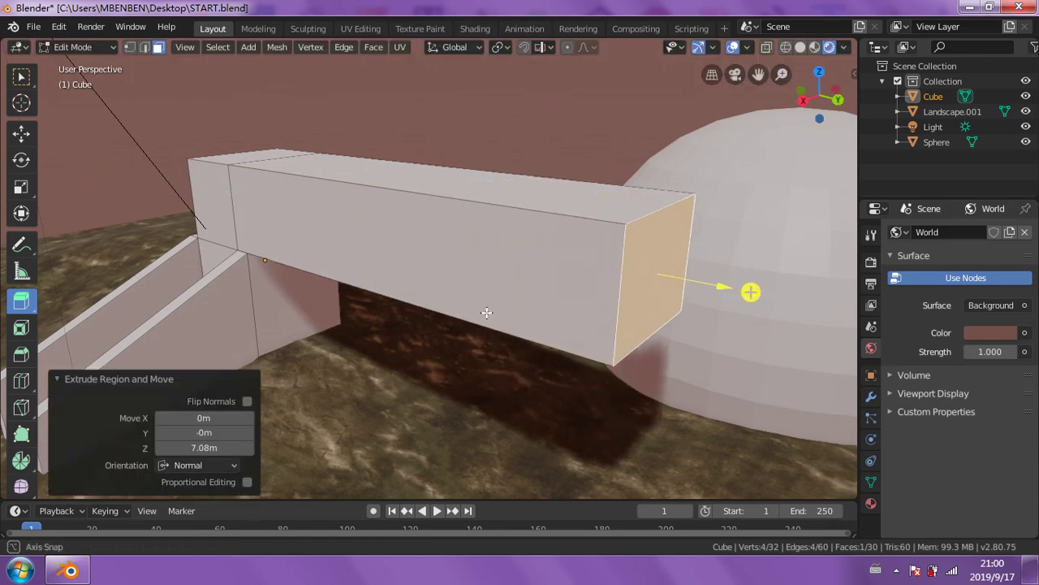
pyautogui.moveTo(752, 290); pyautogui.dragTo(464, 263, button='middle')
pyautogui.moveTo(471, 176); pyautogui.dragTo(454, 243, button='middle')
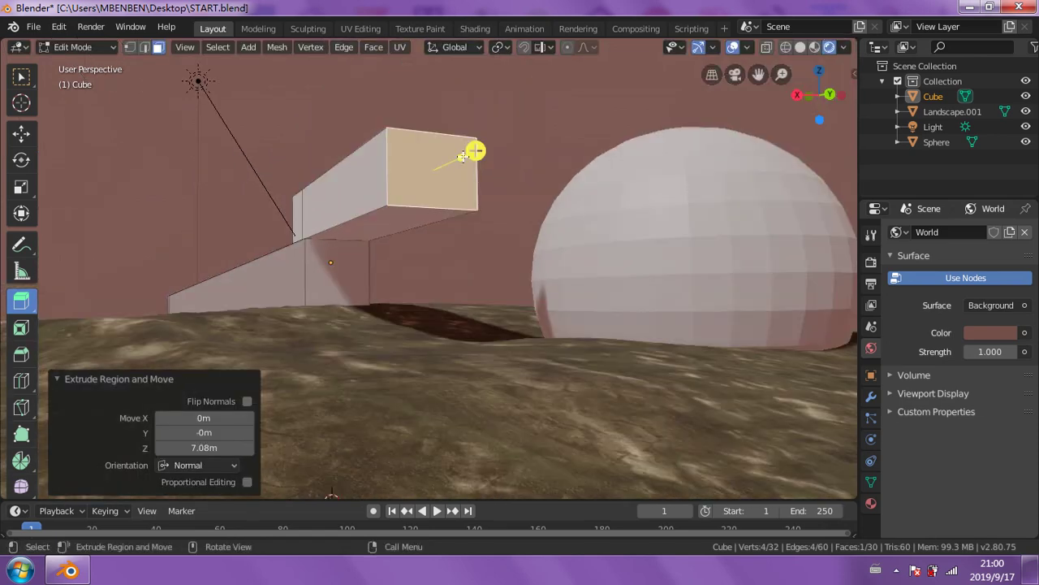
pyautogui.moveTo(487, 149); pyautogui.dragTo(594, 195)
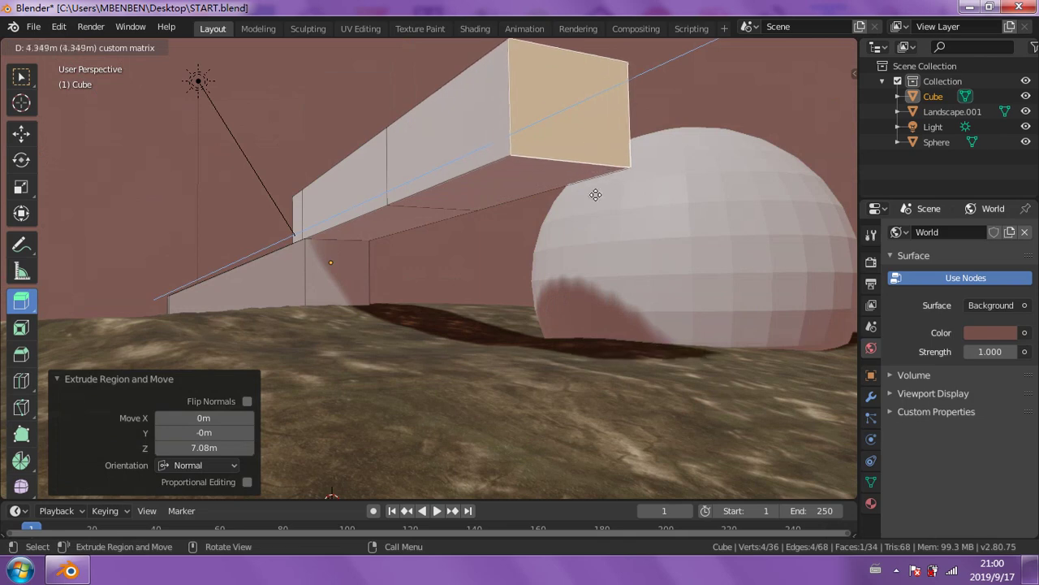
pyautogui.moveTo(594, 195)
pyautogui.mouseDown(button='middle')
pyautogui.moveTo(646, 263)
pyautogui.moveTo(607, 382)
pyautogui.mouseUp(button='middle')
pyautogui.moveTo(605, 260)
pyautogui.mouseDown(button='middle')
pyautogui.moveTo(594, 239)
pyautogui.moveTo(643, 174)
pyautogui.moveTo(665, 227)
pyautogui.mouseUp(button='middle')
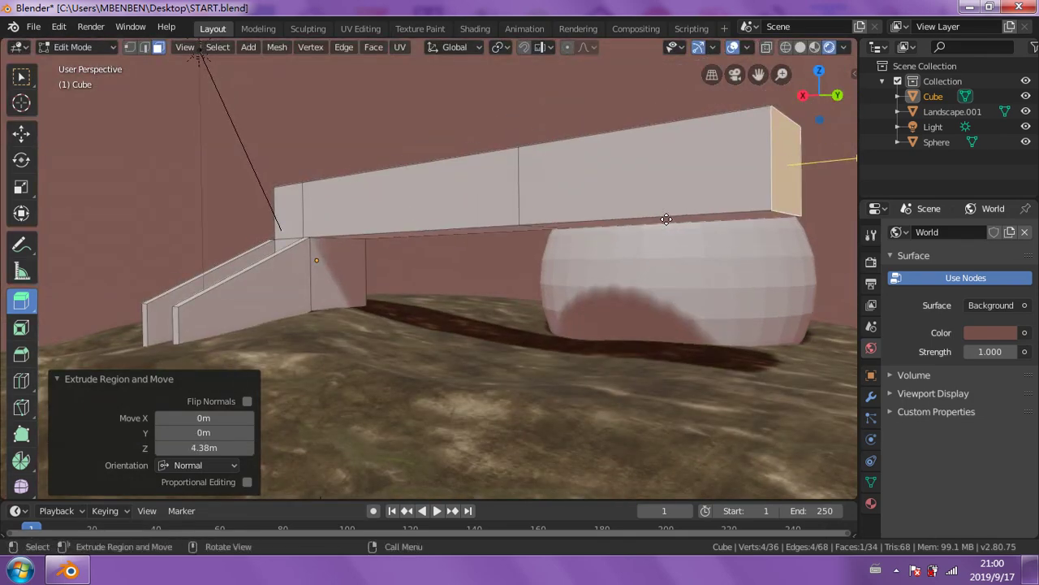
# - Extrude the beam end's bottom face down 3.11 m into a supporting wall
pyautogui.click(666, 218)
pyautogui.moveTo(650, 305); pyautogui.dragTo(652, 476)
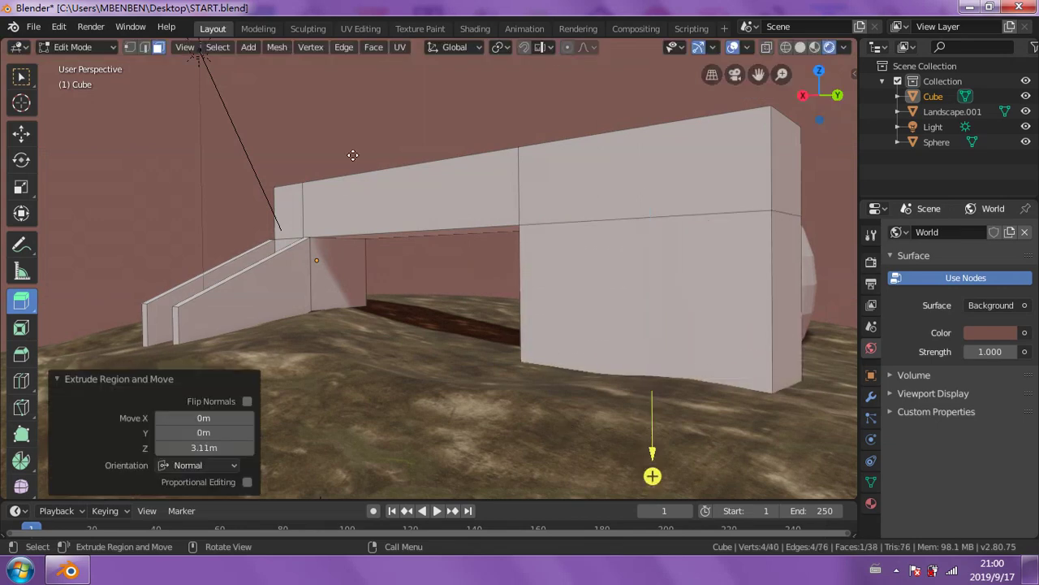
pyautogui.moveTo(353, 155)
pyautogui.mouseDown(button='middle')
pyautogui.moveTo(439, 162)
pyautogui.moveTo(488, 203)
pyautogui.moveTo(438, 252)
pyautogui.moveTo(360, 302)
pyautogui.moveTo(343, 258)
pyautogui.moveTo(336, 297)
pyautogui.mouseUp(button='middle')
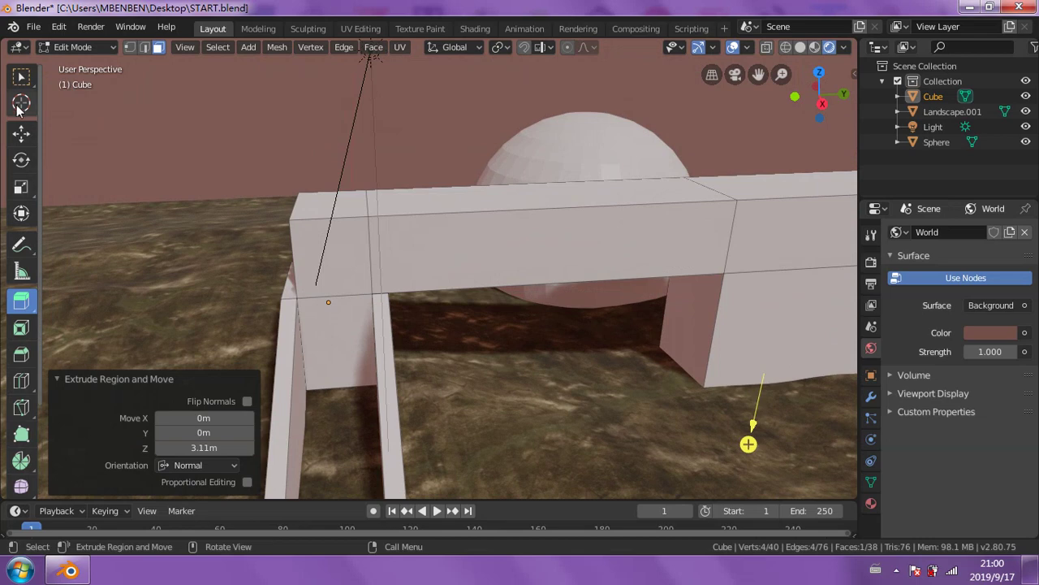
pyautogui.moveTo(440, 241); pyautogui.dragTo(409, 239, button='middle')
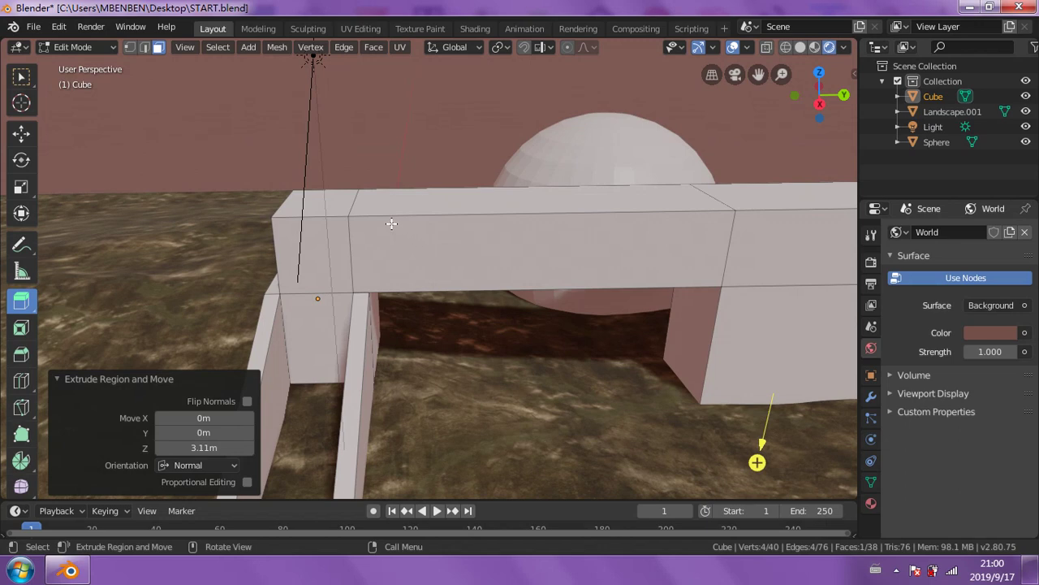
# - Select the beam's three top faces and try a downward extrusion, then undo it
pyautogui.click(342, 200)
pyautogui.keyDown('shift'); pyautogui.click(544, 206); pyautogui.keyUp('shift')
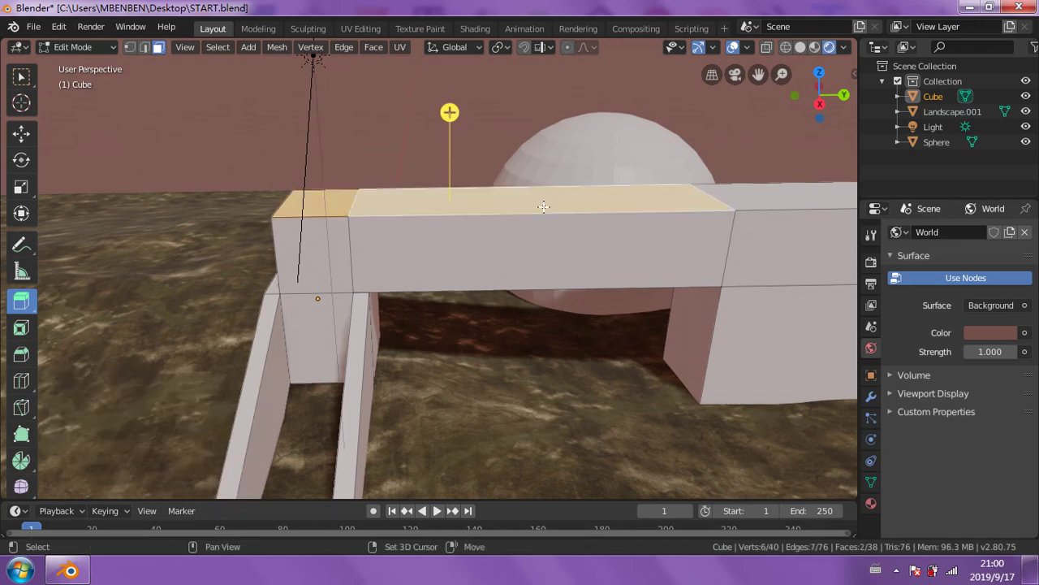
pyautogui.keyDown('shift'); pyautogui.click(777, 196); pyautogui.keyUp('shift')
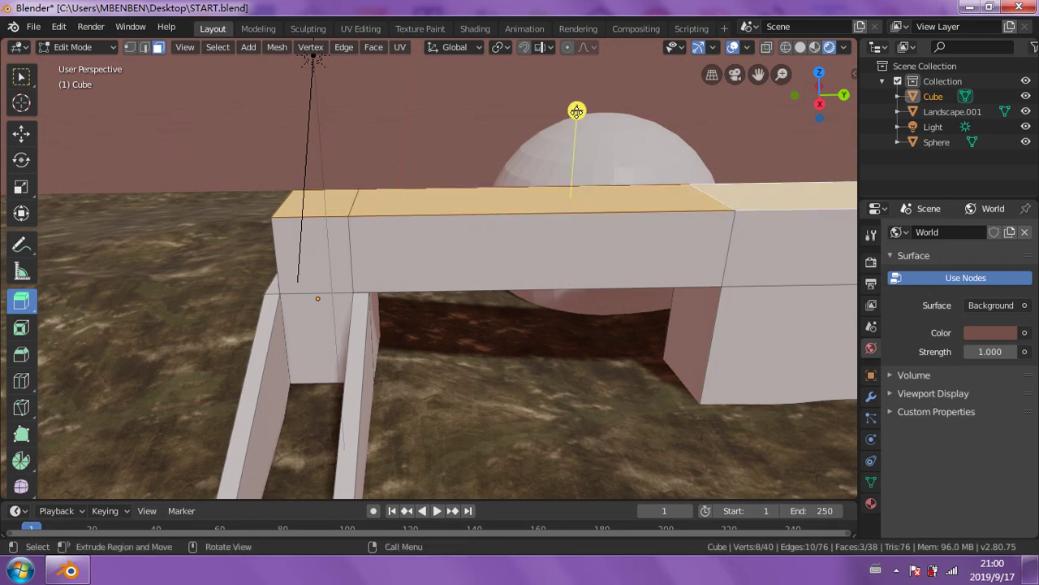
pyautogui.moveTo(576, 110); pyautogui.dragTo(583, 163)
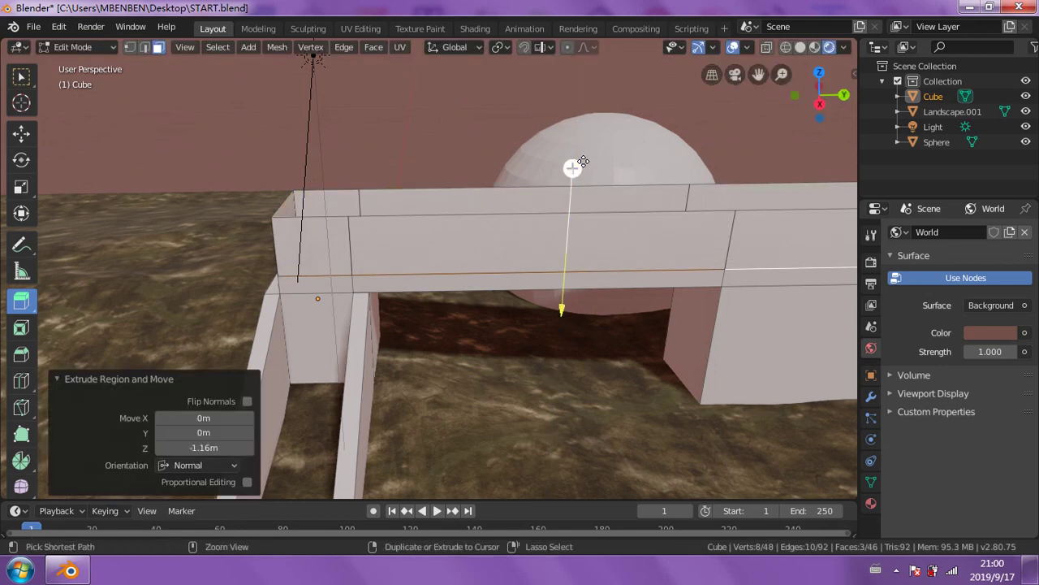
pyautogui.hotkey('ctrl', 'z')
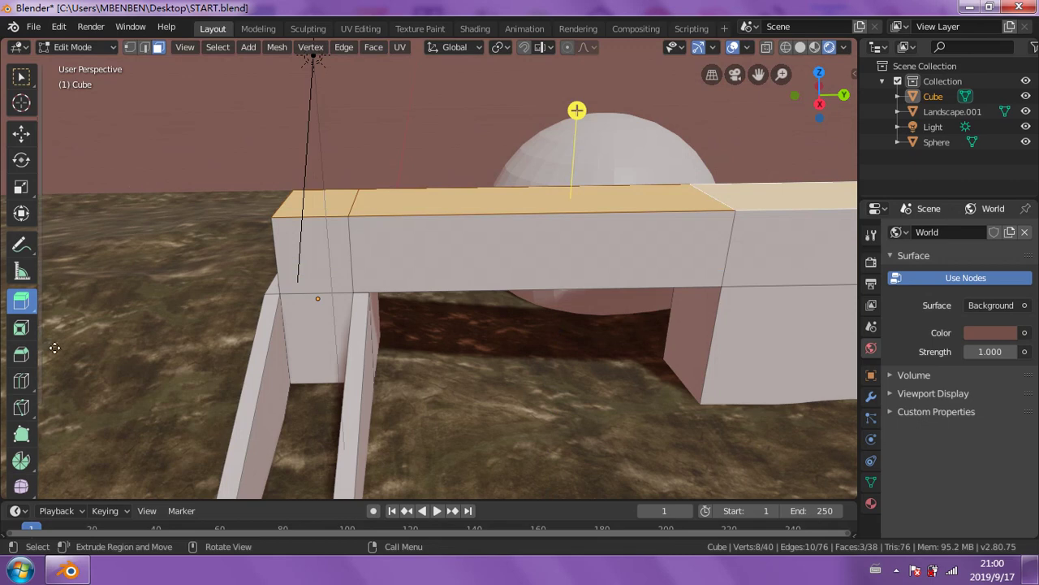
# - Reselect the three top faces and push them down with Shrink/Fatten (Alt+S) into a thin deck
pyautogui.scroll(-2, 36, 479)
pyautogui.scroll(-1, 33, 483)
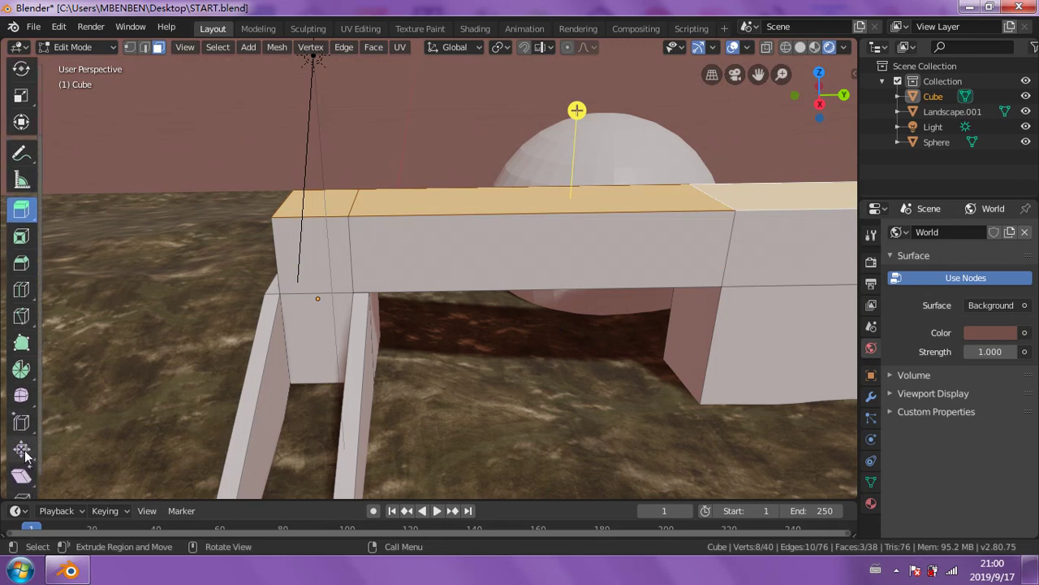
pyautogui.click(21, 448)
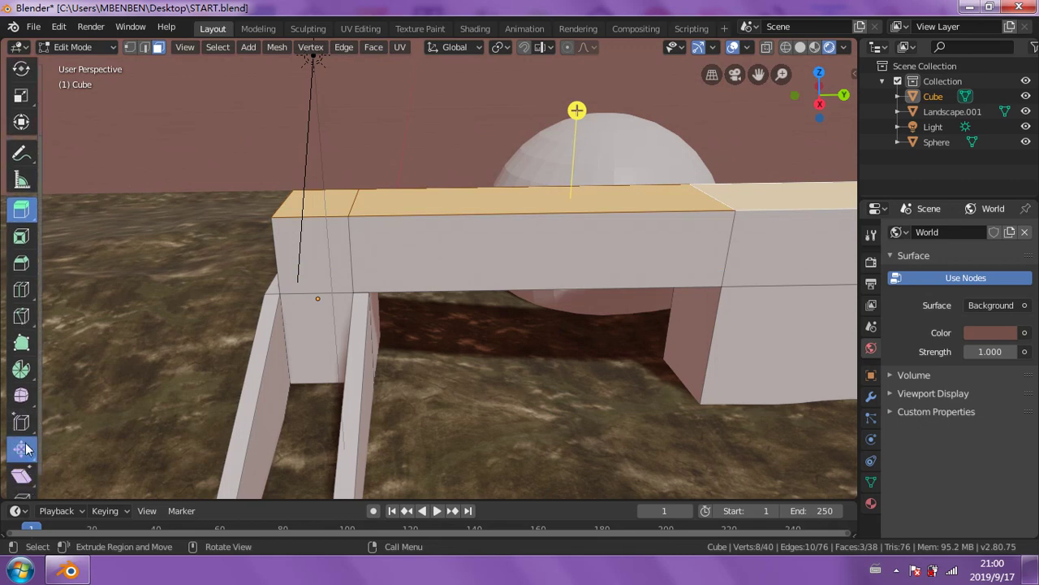
pyautogui.click(547, 196)
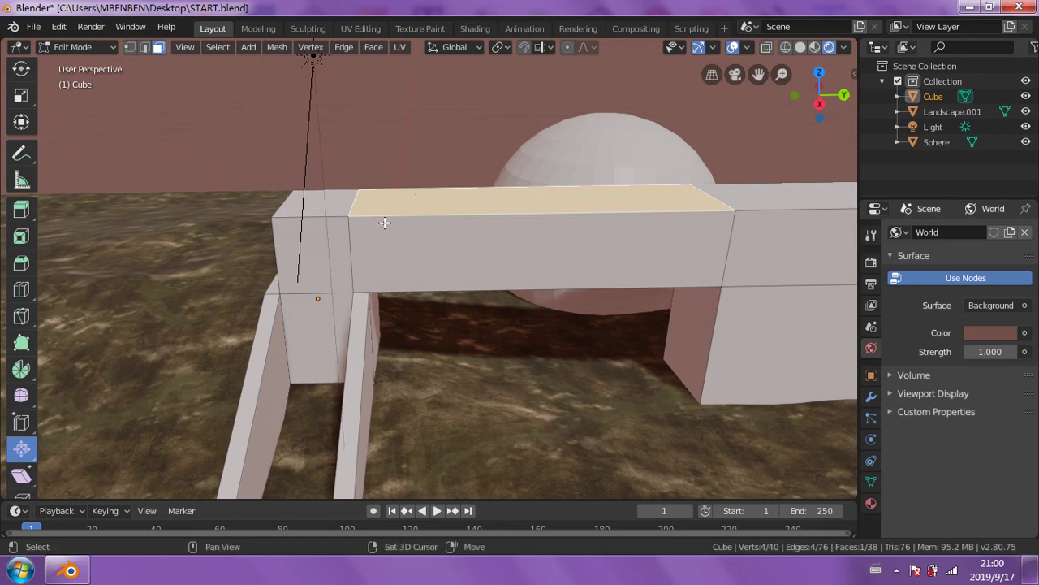
pyautogui.keyDown('shift'); pyautogui.click(341, 202); pyautogui.keyUp('shift')
pyautogui.keyDown('shift'); pyautogui.click(766, 197); pyautogui.keyUp('shift')
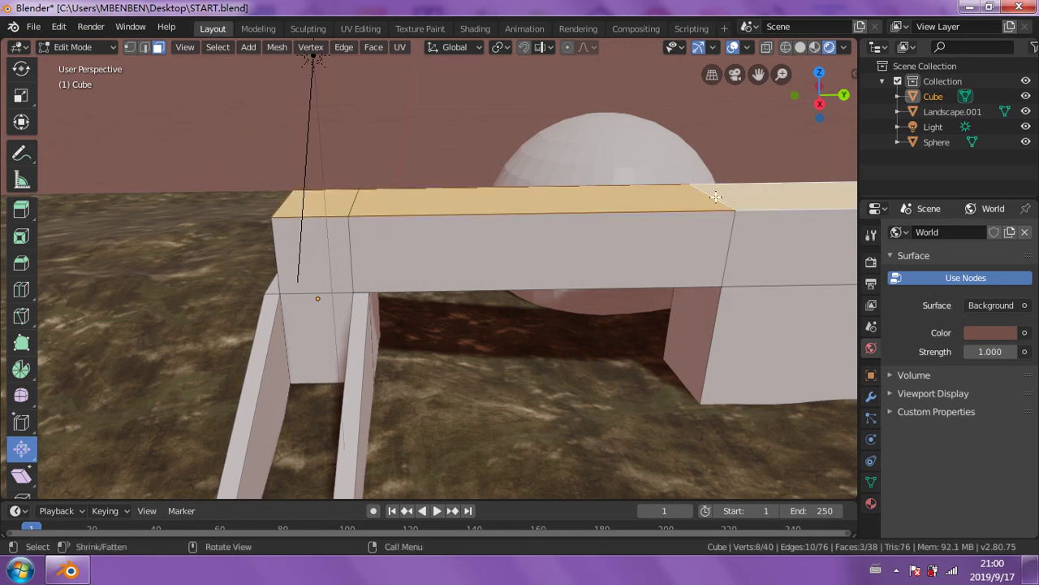
pyautogui.hotkey('alt', 's')
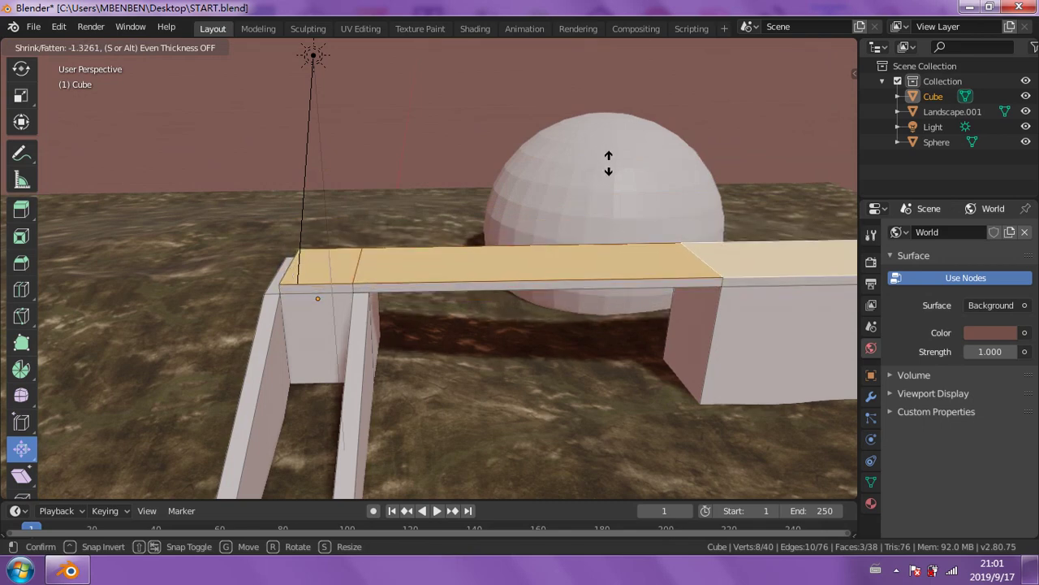
pyautogui.click(608, 162)
pyautogui.click(608, 163)
pyautogui.moveTo(608, 162); pyautogui.dragTo(385, 246, button='middle')
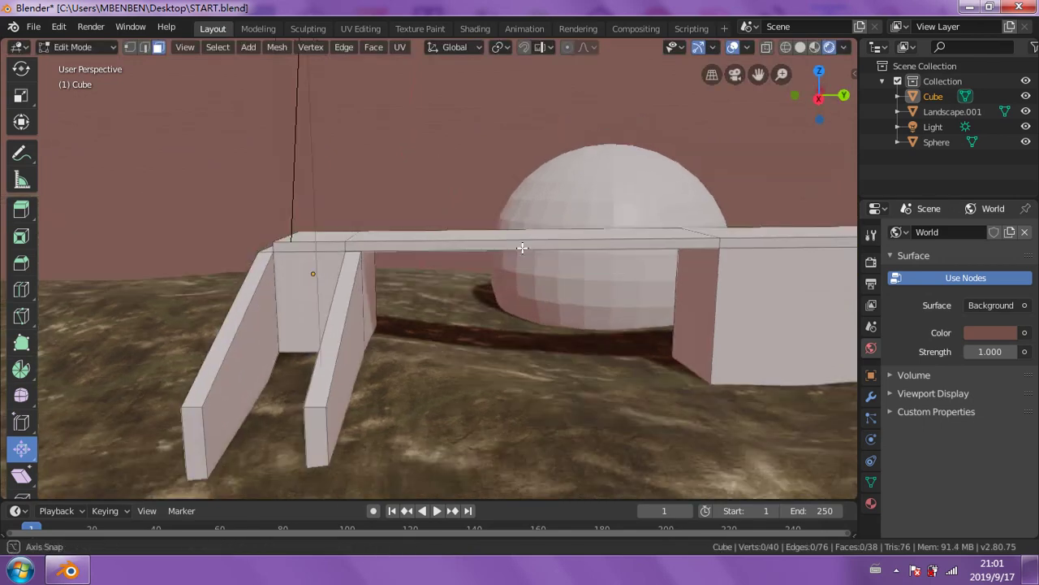
pyautogui.scroll(2, 385, 245)
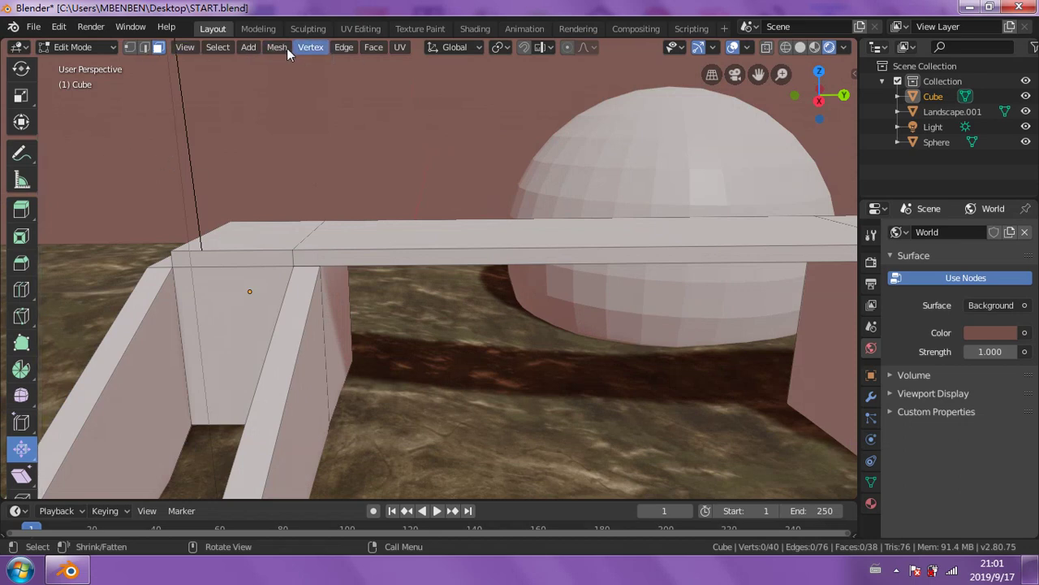
pyautogui.click(248, 47)
pyautogui.click(261, 81)
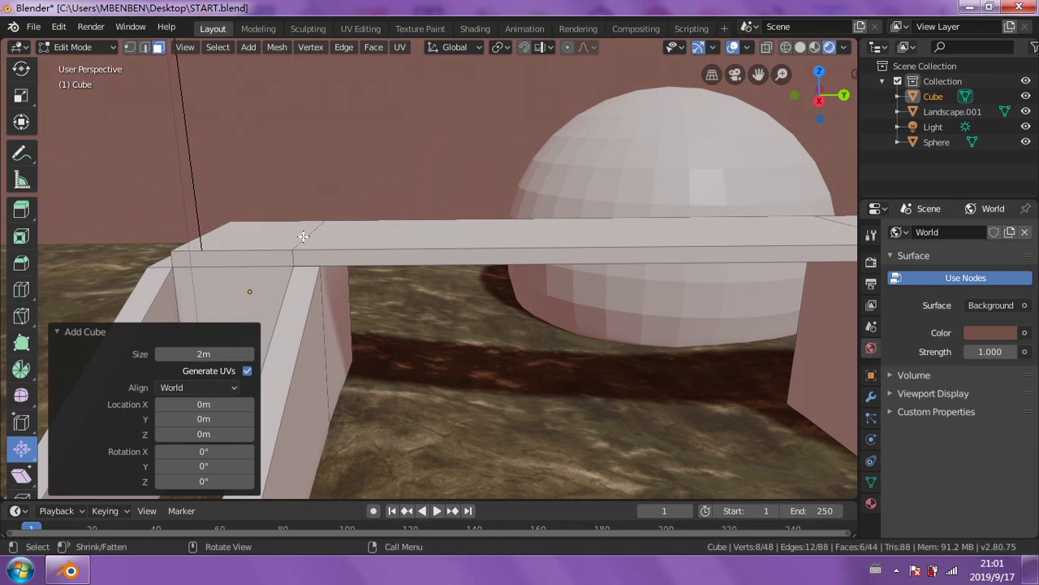
pyautogui.press('g')
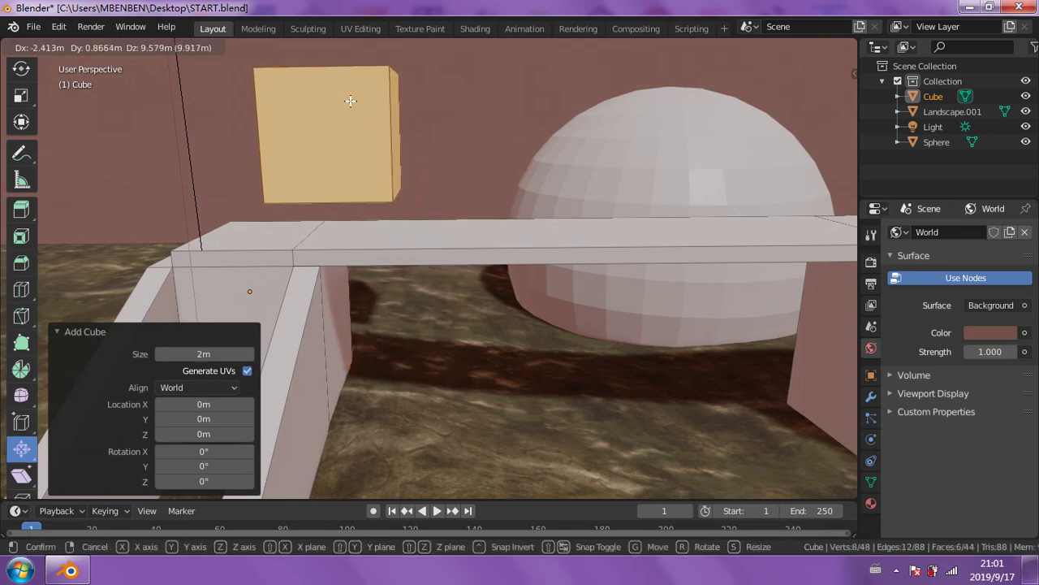
pyautogui.click(366, 166)
pyautogui.moveTo(367, 166); pyautogui.dragTo(376, 208, button='middle')
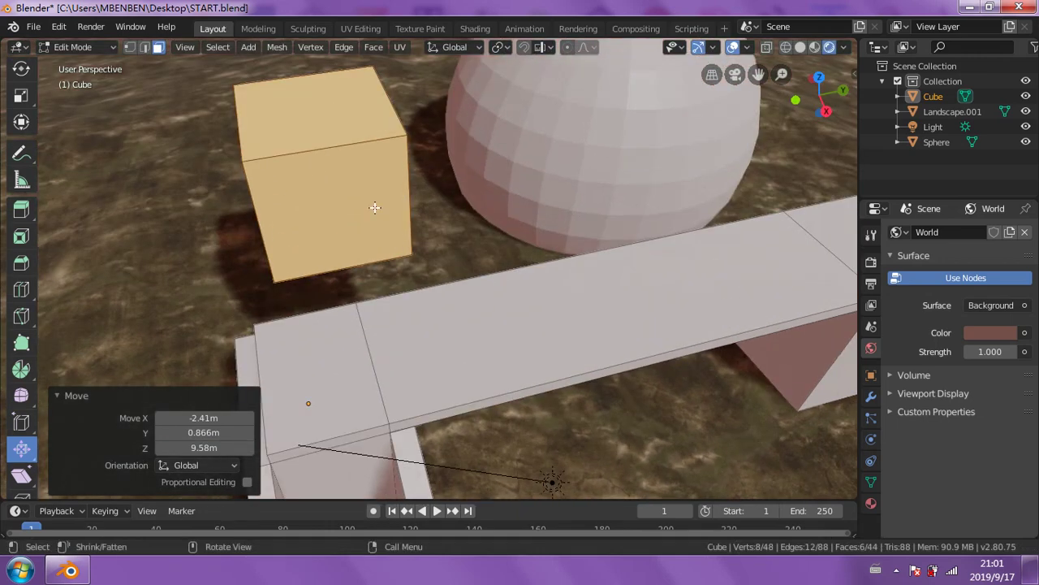
pyautogui.scroll(-1, 122, 227)
pyautogui.scroll(-1, 106, 154)
pyautogui.scroll(-1, 89, 162)
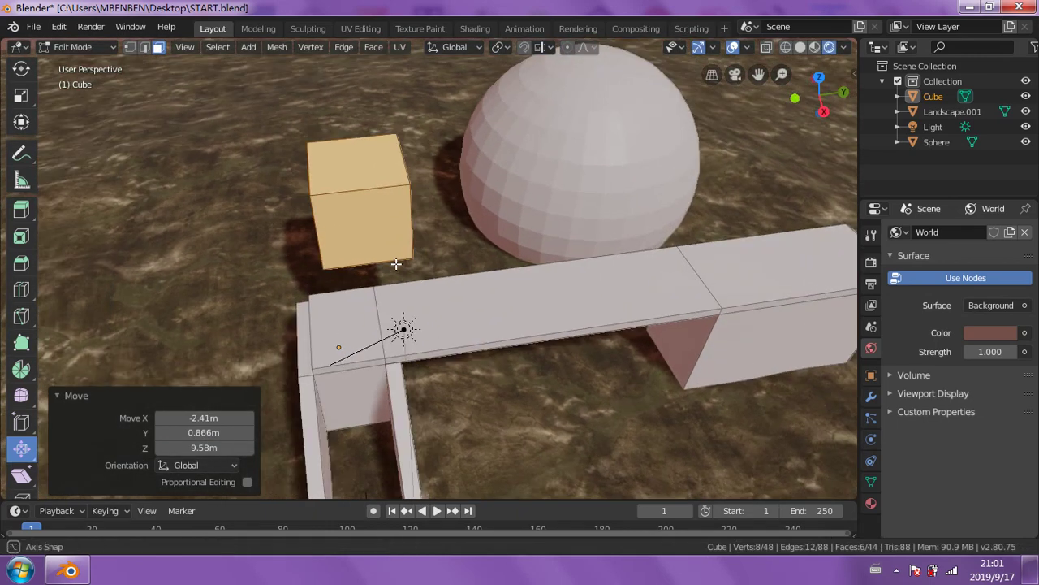
pyautogui.scroll(-1, 87, 156)
pyautogui.click(77, 46)
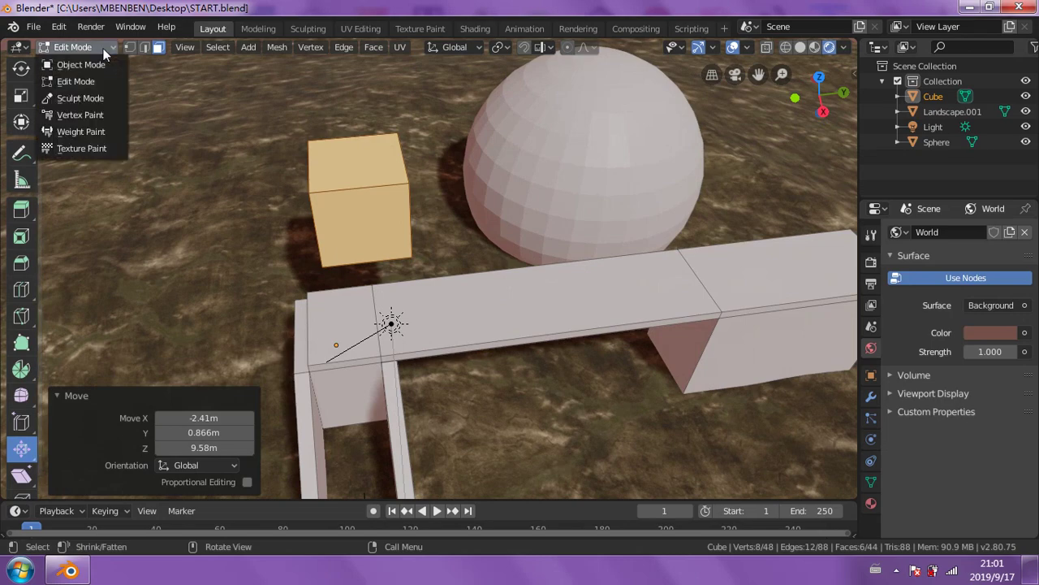
pyautogui.click(102, 59)
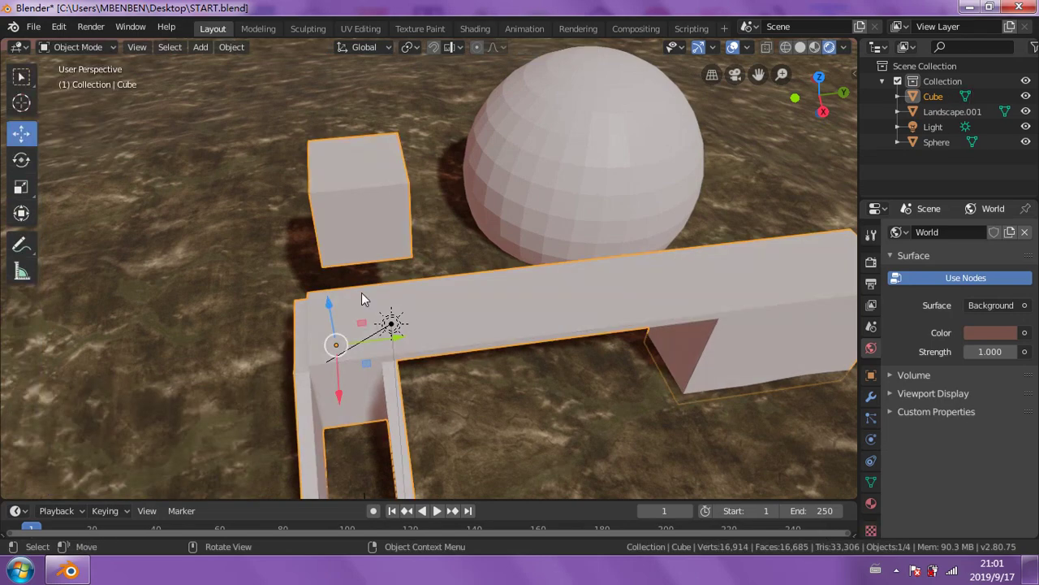
pyautogui.press('g')
pyautogui.click(280, 249)
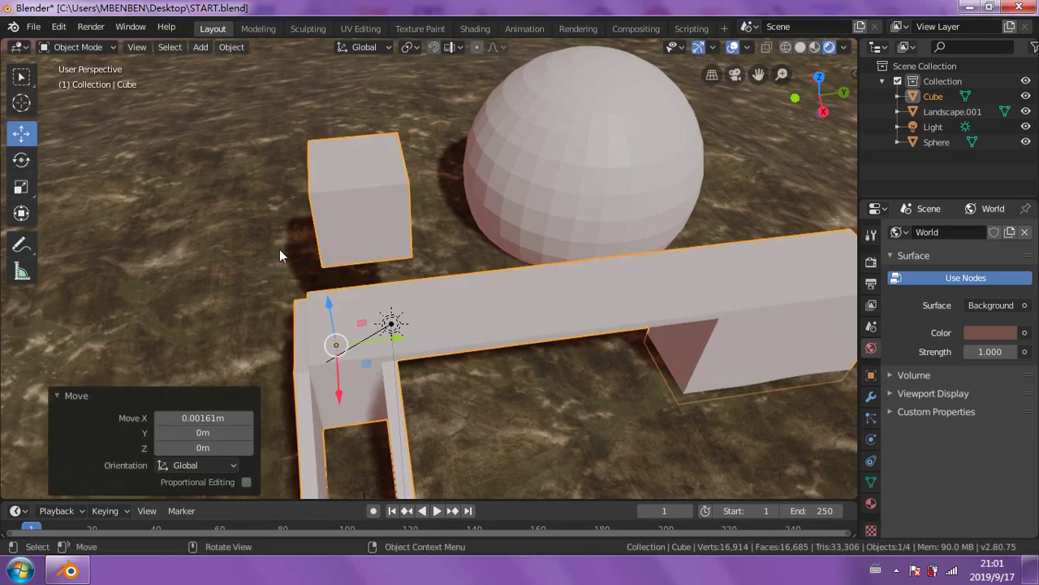
pyautogui.click(342, 259)
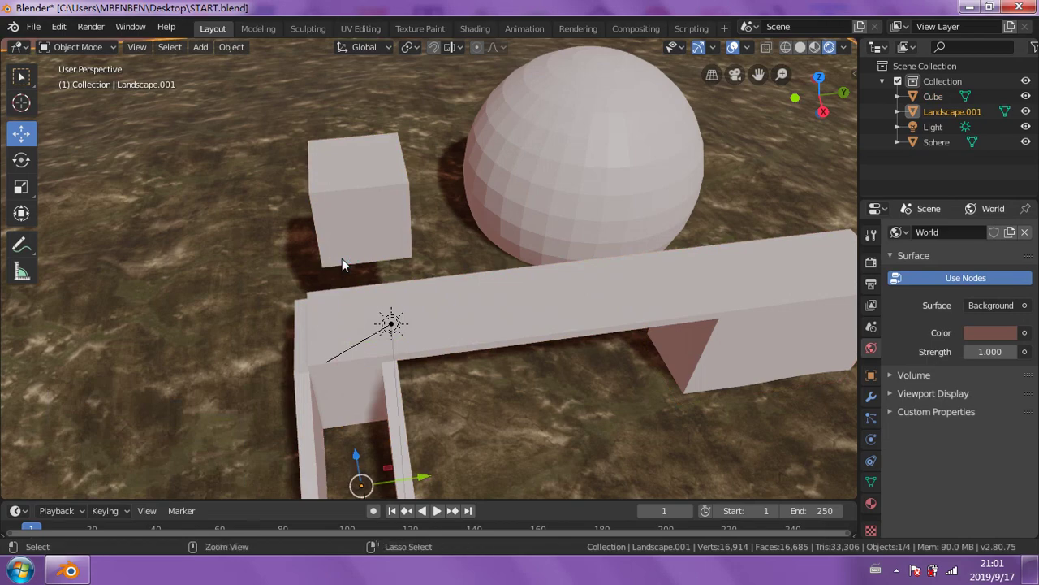
pyautogui.click(342, 258)
pyautogui.keyDown('shift'); pyautogui.click(342, 259); pyautogui.keyUp('shift')
pyautogui.press('Tab')
pyautogui.press('h')
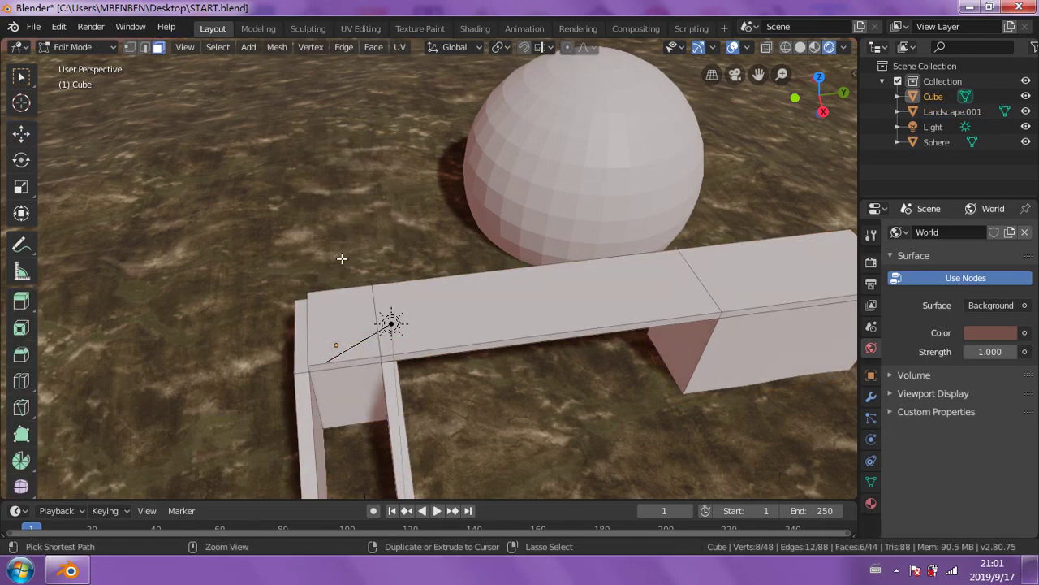
pyautogui.moveTo(326, 88); pyautogui.dragTo(325, 65, button='middle')
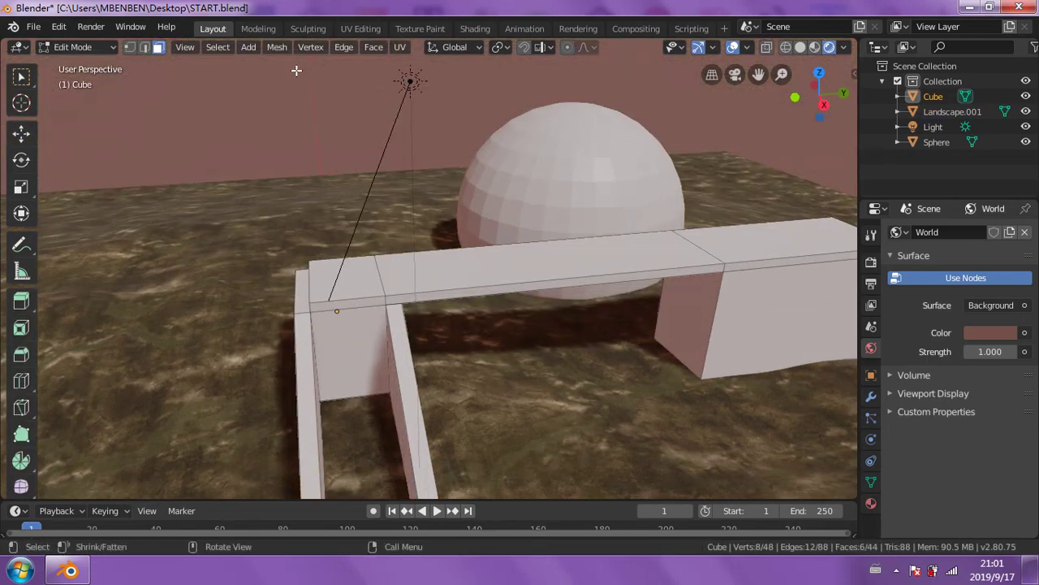
# - Add a new cube to the mesh and drop it to the left above the scene
pyautogui.hotkey('alt', 'a')
pyautogui.click(250, 48)
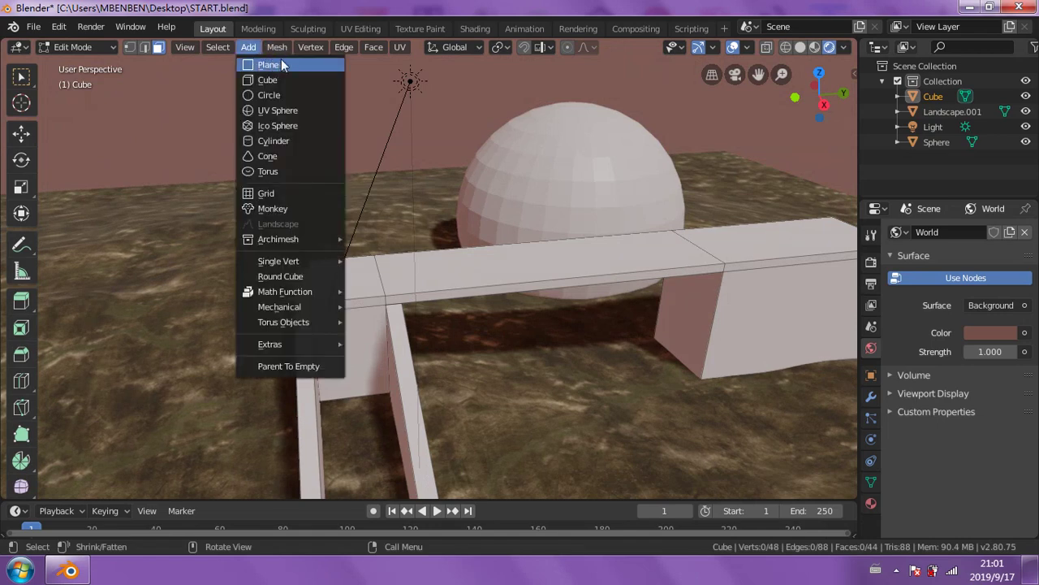
pyautogui.click(295, 81)
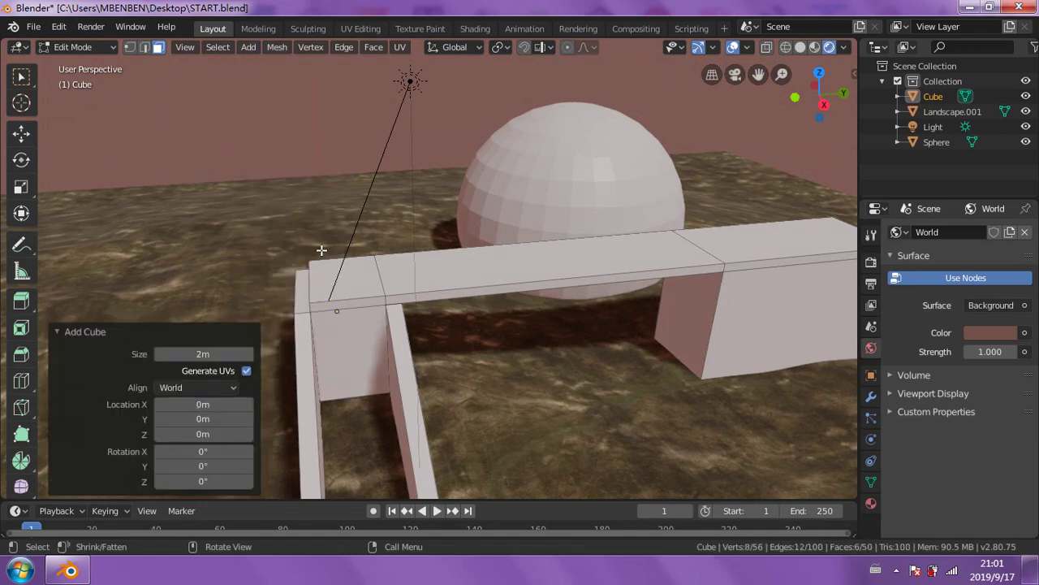
pyautogui.press('g')
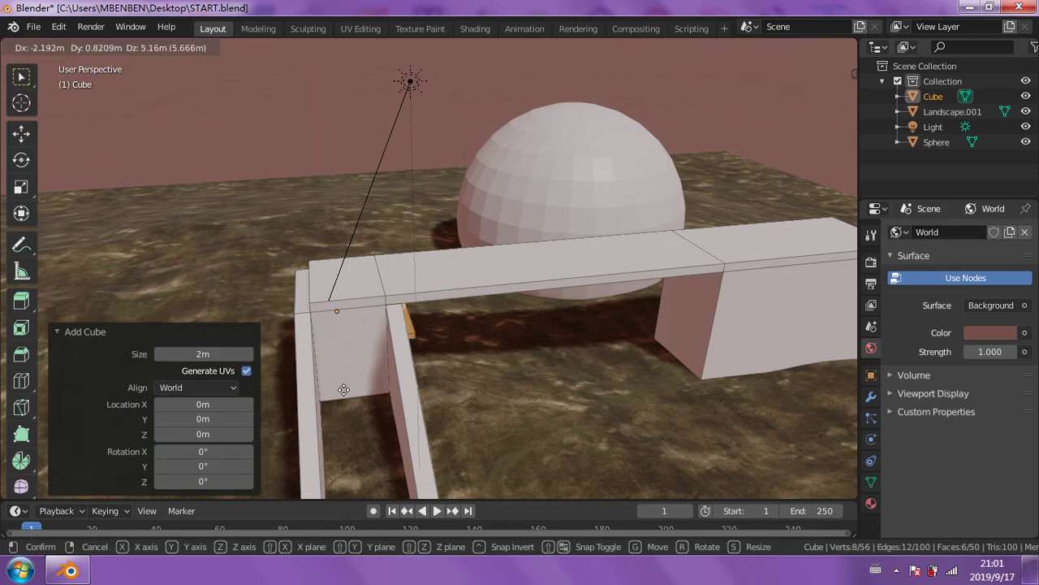
pyautogui.click(276, 258)
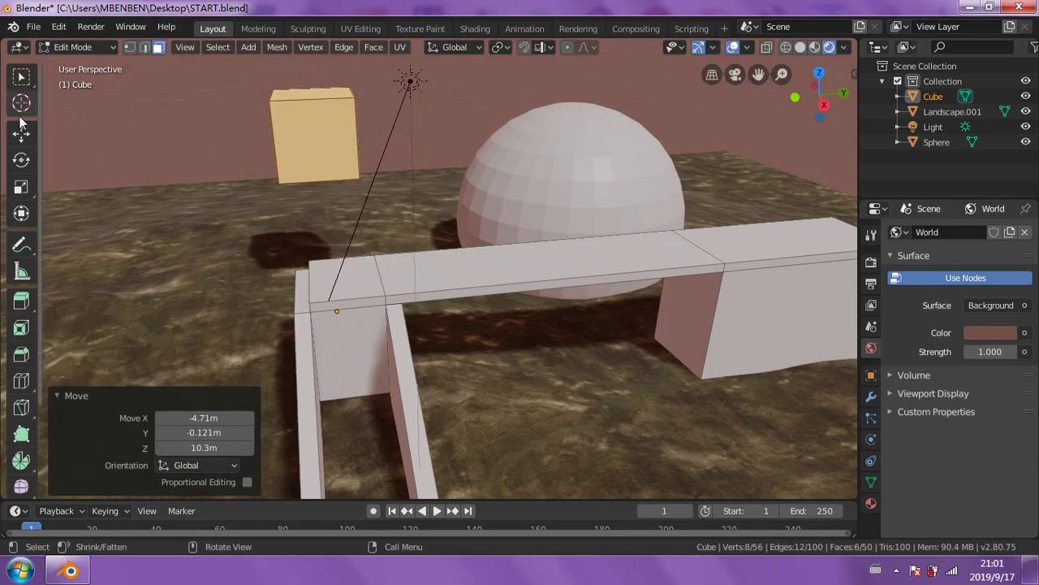
# - Slide the cube along the X axis onto the bridge's end
pyautogui.moveTo(317, 134); pyautogui.dragTo(328, 200, button='middle')
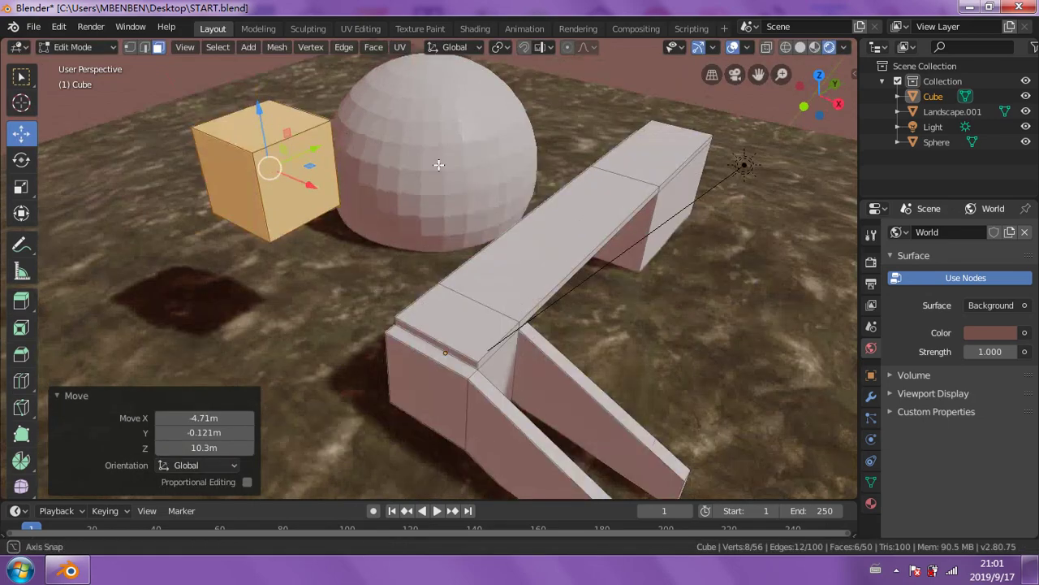
pyautogui.press('g')
pyautogui.press('x')
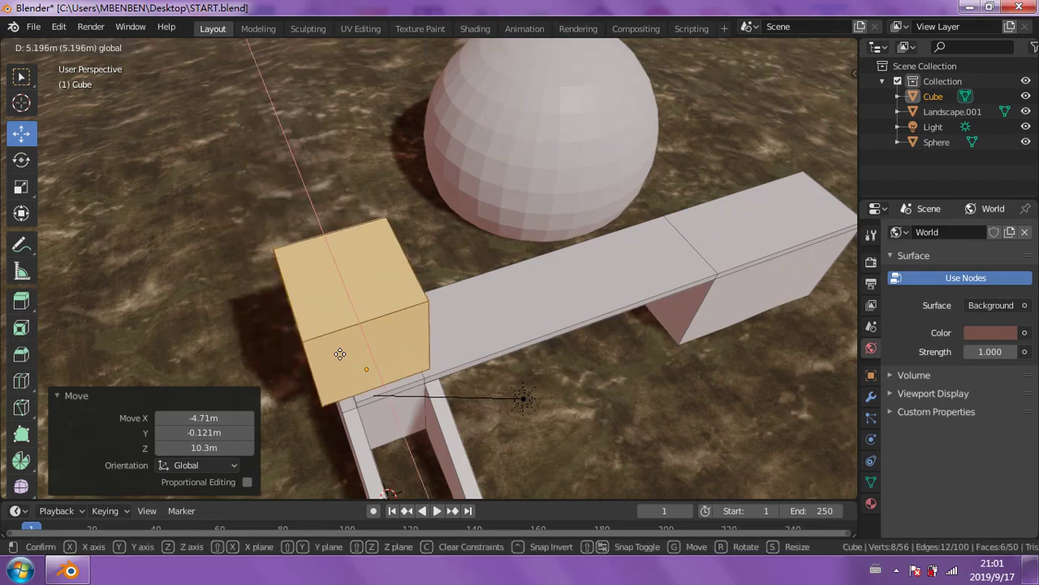
pyautogui.click(341, 352)
pyautogui.moveTo(341, 353)
pyautogui.mouseDown(button='middle')
pyautogui.moveTo(334, 268)
pyautogui.moveTo(854, 47)
pyautogui.mouseUp(button='middle')
# - From the top view, nudge the block's end face left and scale it to 0.839
pyautogui.click(819, 72)
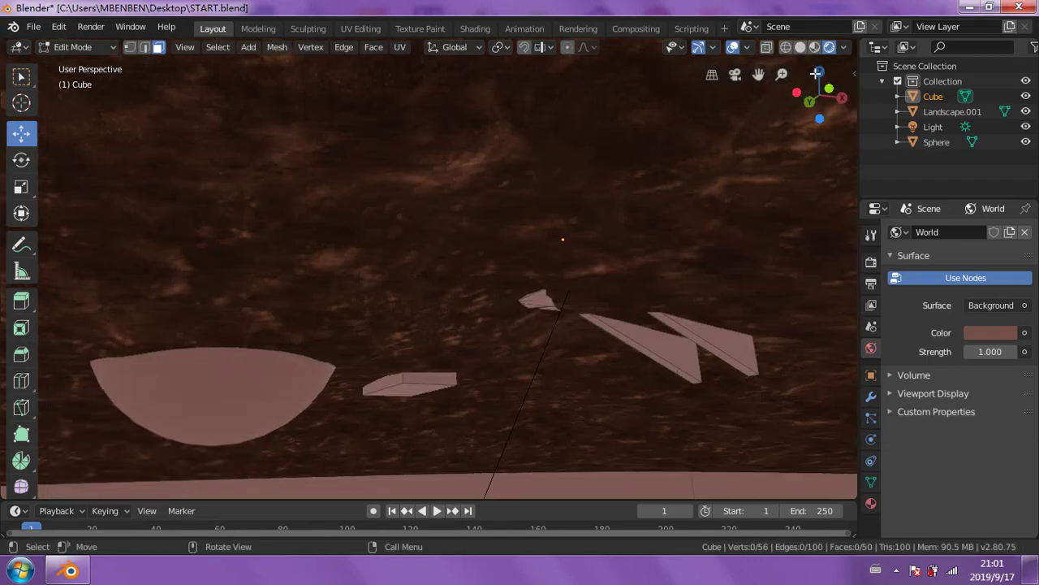
pyautogui.scroll(-1, 557, 209)
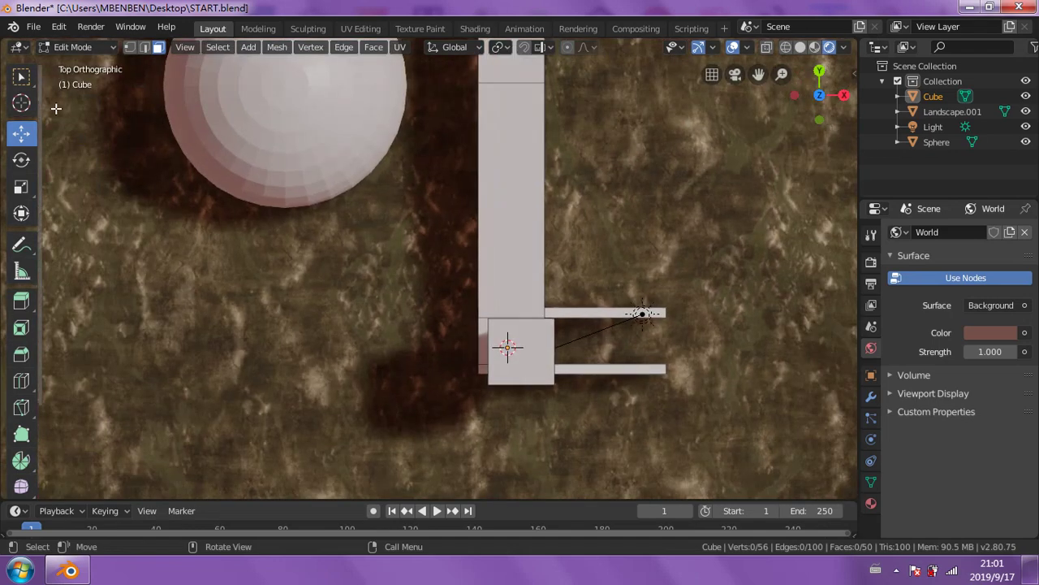
pyautogui.click(548, 351)
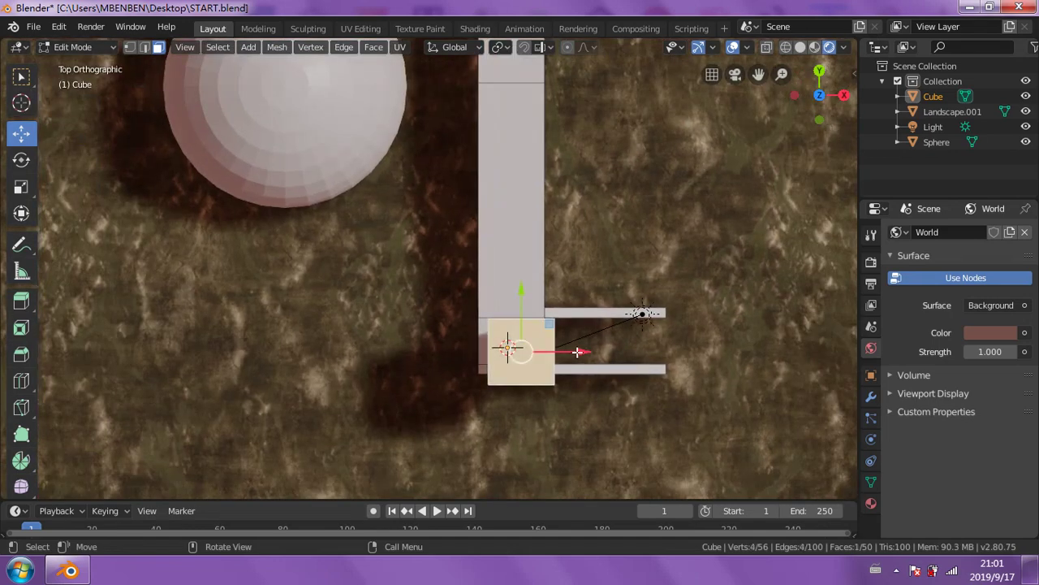
pyautogui.moveTo(578, 352); pyautogui.dragTo(564, 351)
pyautogui.click(21, 187)
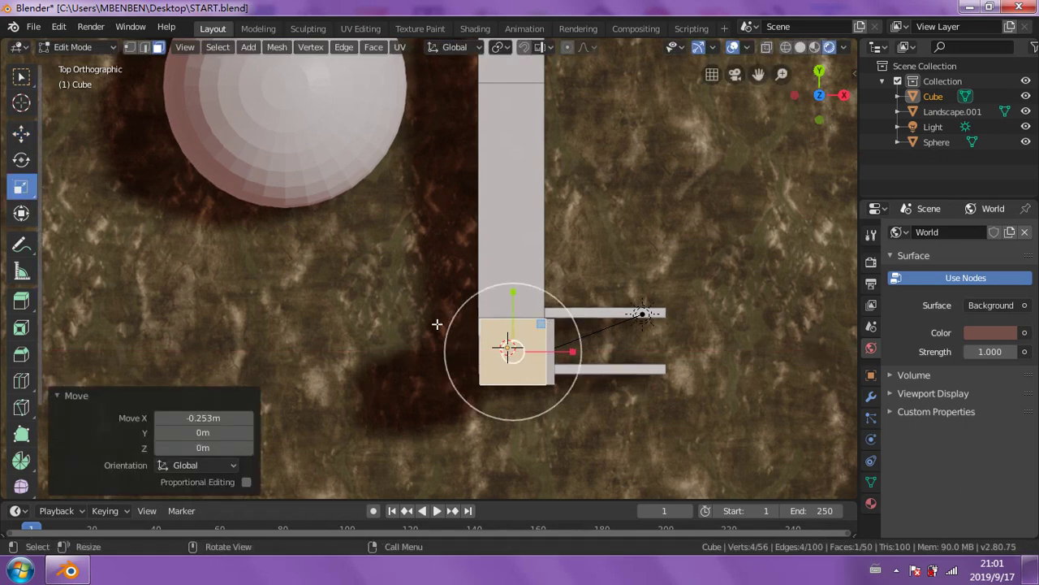
pyautogui.moveTo(462, 303); pyautogui.dragTo(471, 311)
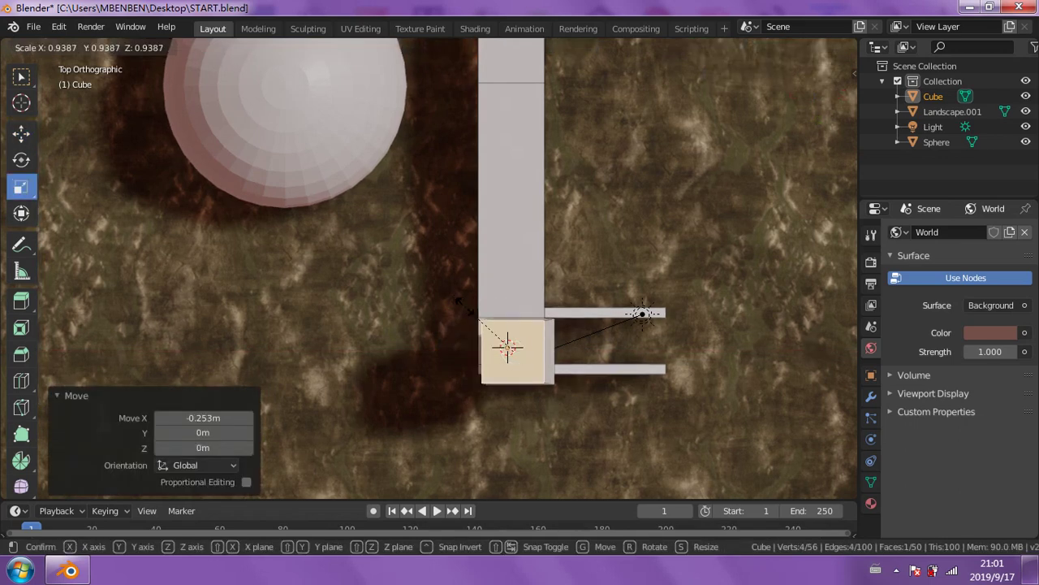
# - Try shifting the face further left, then undo that move and the earlier shift
pyautogui.moveTo(668, 408); pyautogui.dragTo(666, 406, button='middle')
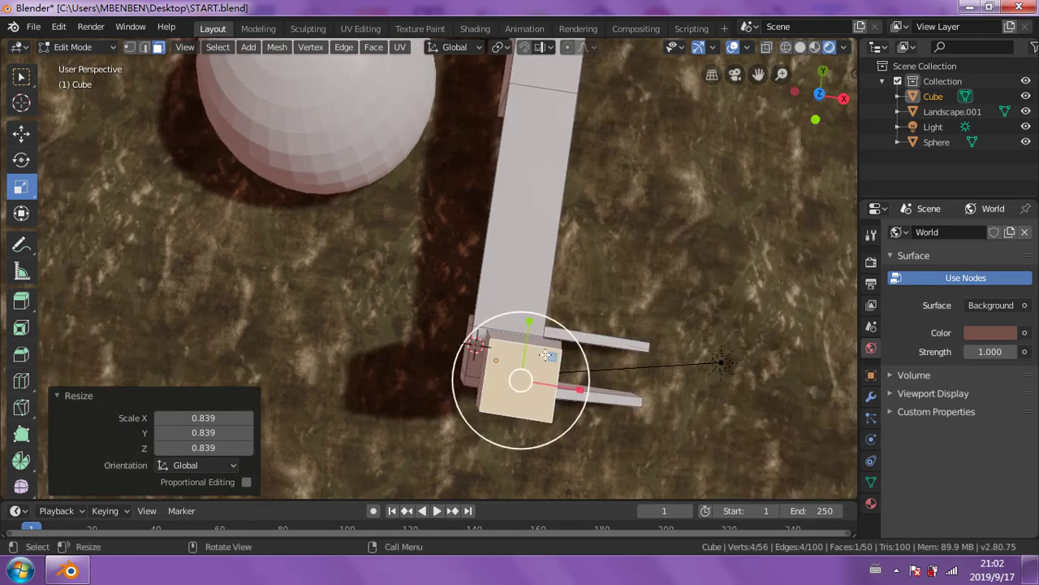
pyautogui.click(22, 134)
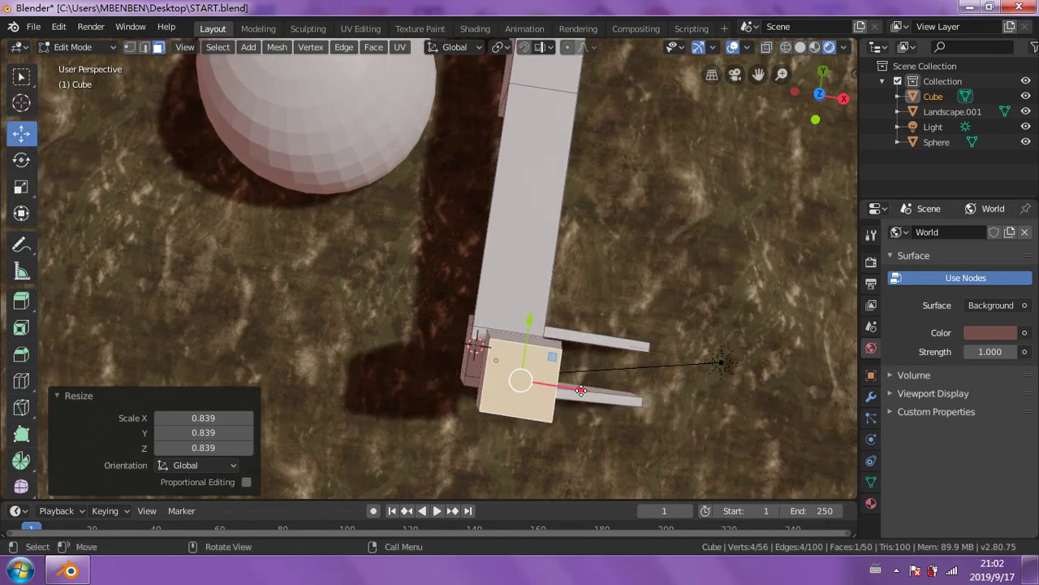
pyautogui.moveTo(580, 391); pyautogui.dragTo(619, 401)
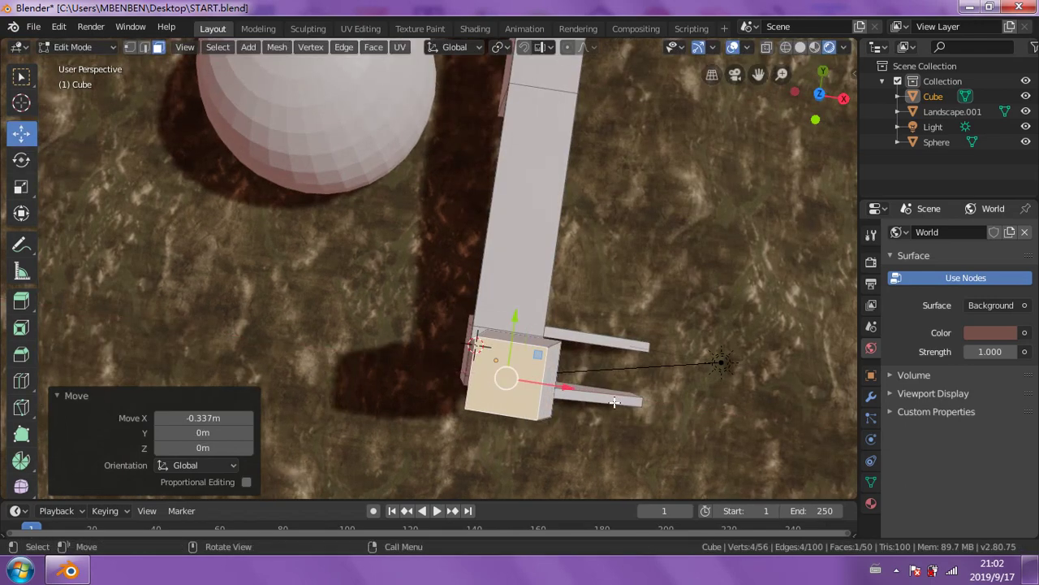
pyautogui.hotkey('ctrl', 'z')
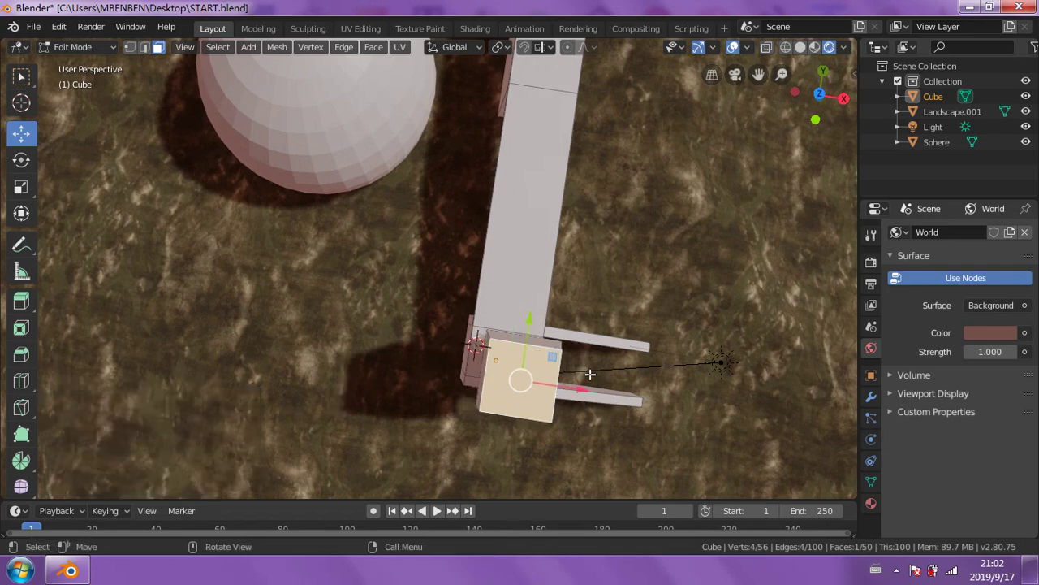
pyautogui.moveTo(590, 374); pyautogui.dragTo(584, 274, button='middle')
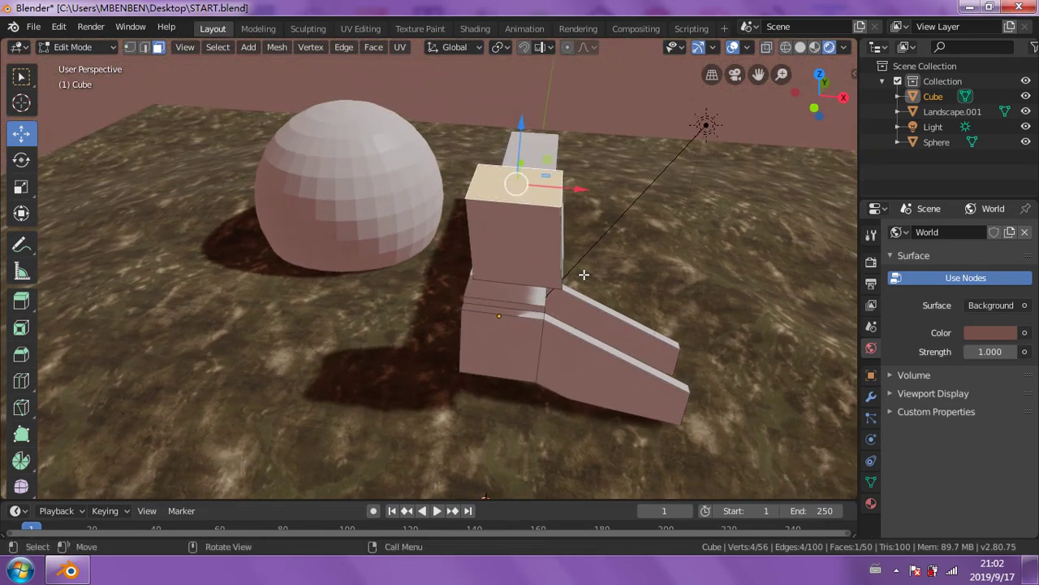
pyautogui.hotkey('ctrl', 'z')
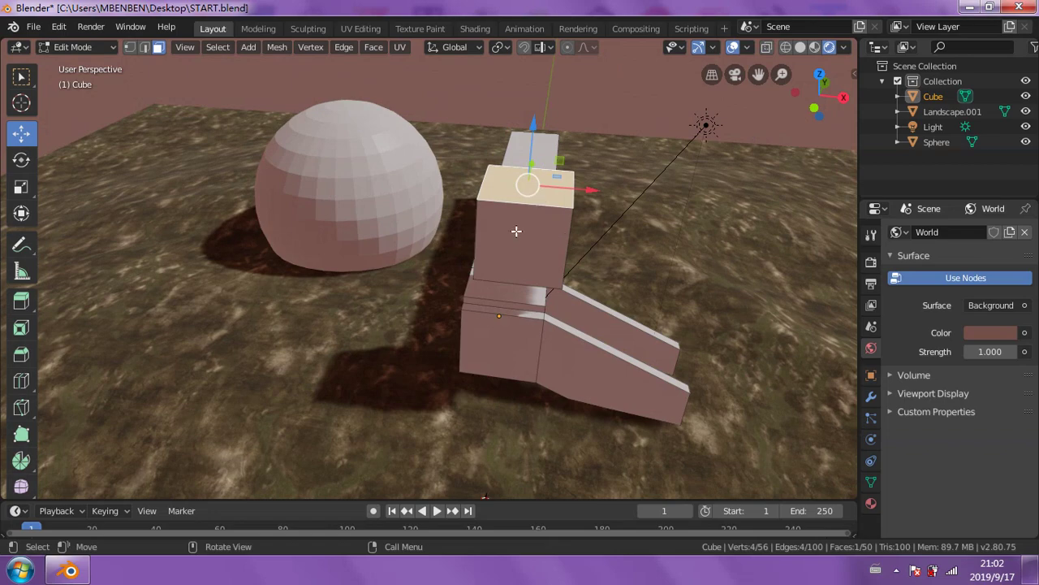
# - Clear the selection, pick a side face of the block, and toggle the Cube's visibility off and on
pyautogui.press('a')
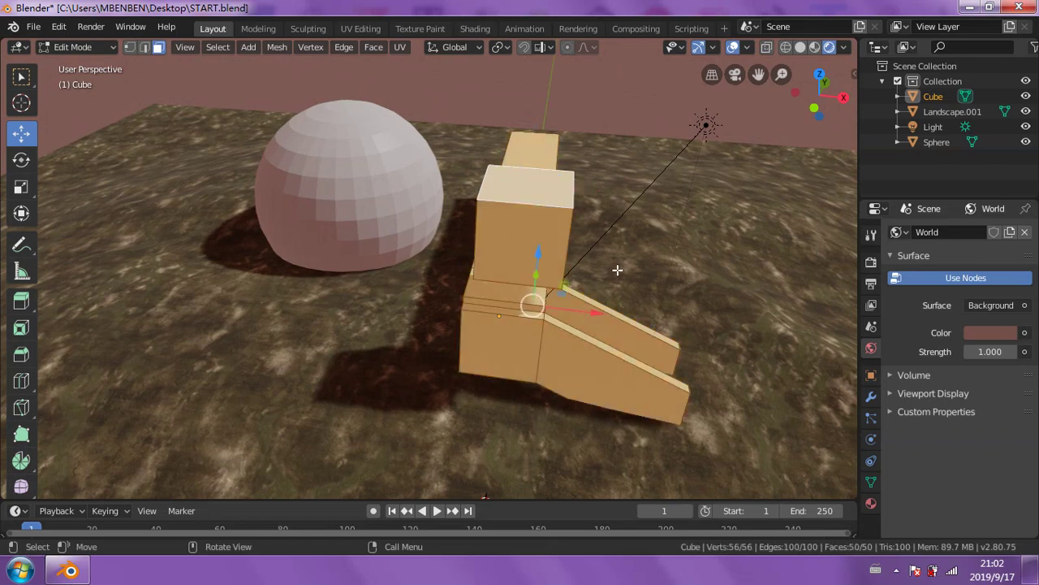
pyautogui.hotkey('alt', 'a')
pyautogui.moveTo(609, 276); pyautogui.dragTo(503, 236, button='middle')
pyautogui.click(504, 236)
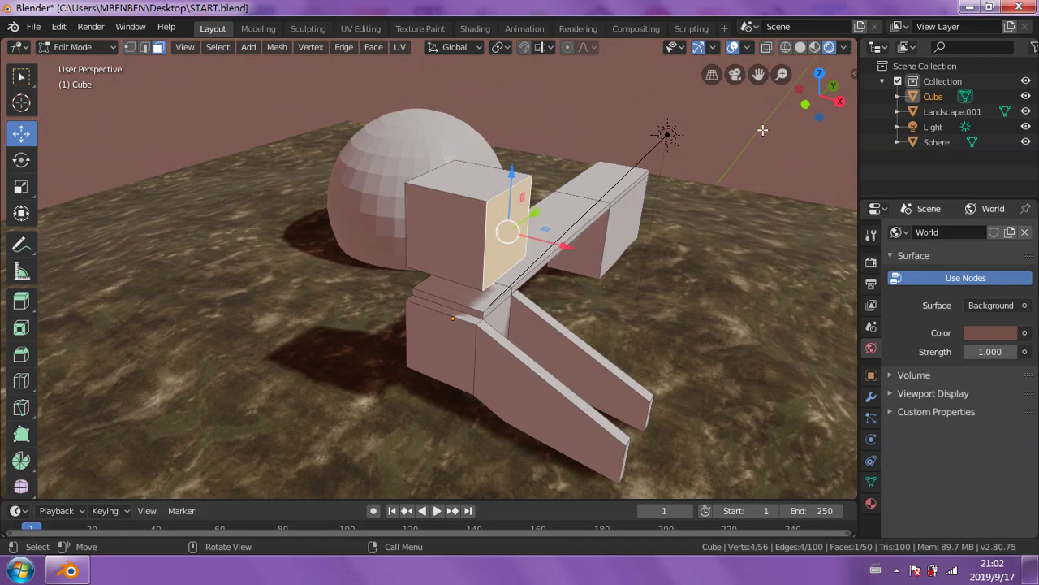
pyautogui.click(1025, 96)
pyautogui.click(1025, 96)
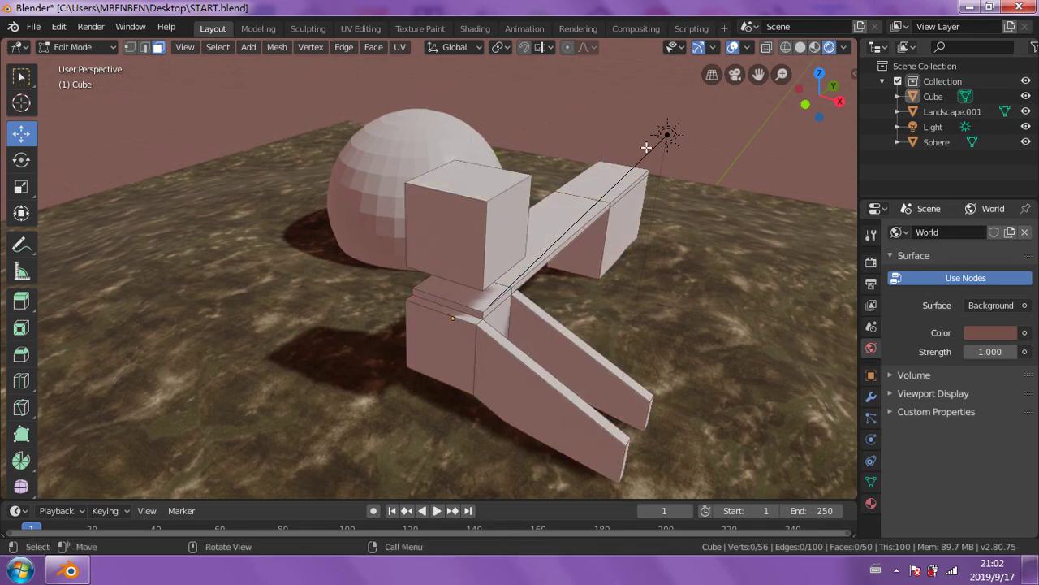
# - Add a new cube above the scene, then undo twice to remove it and the tall block
pyautogui.click(248, 47)
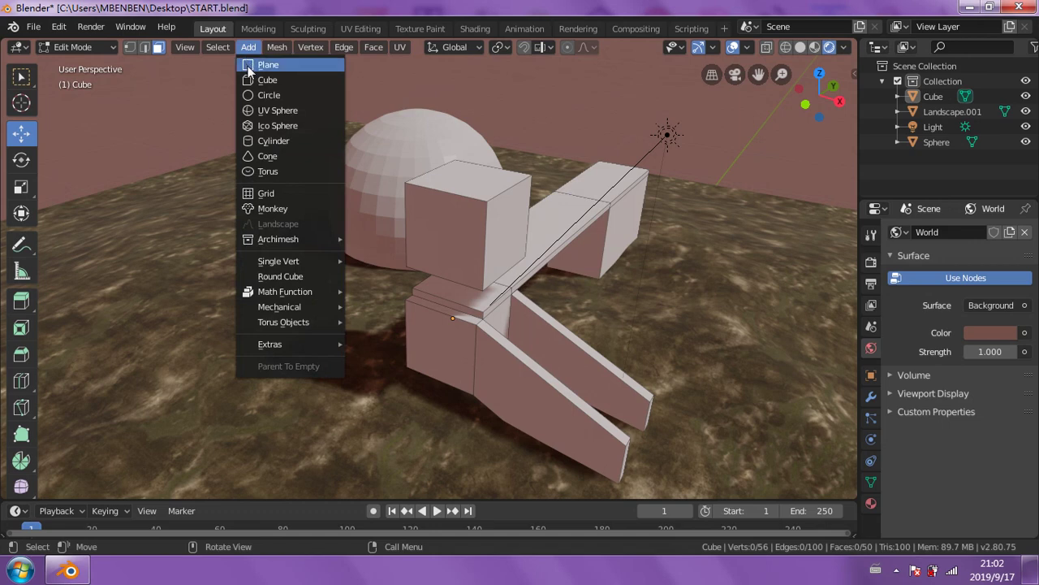
pyautogui.click(258, 80)
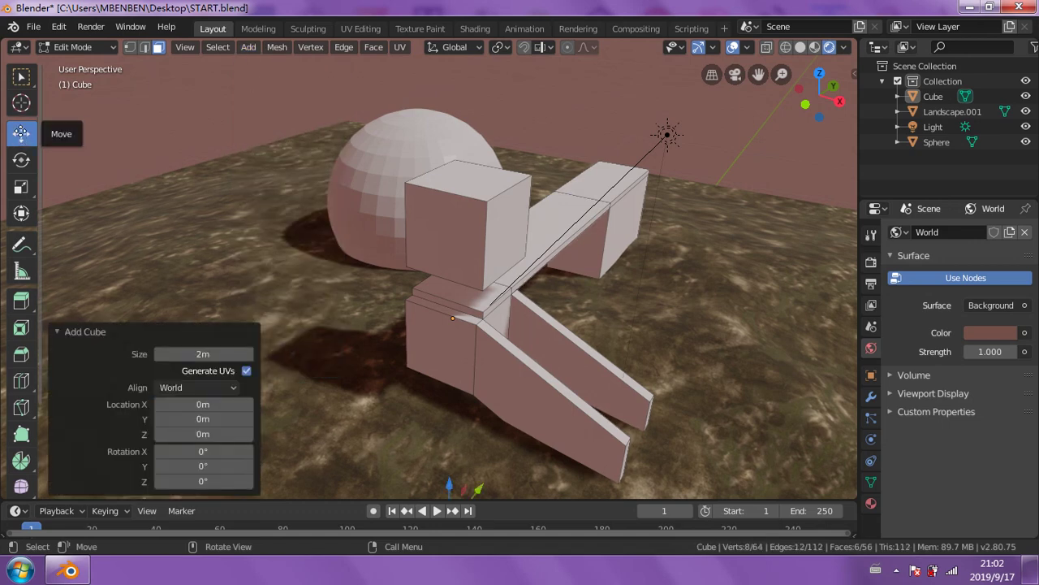
pyautogui.press('g')
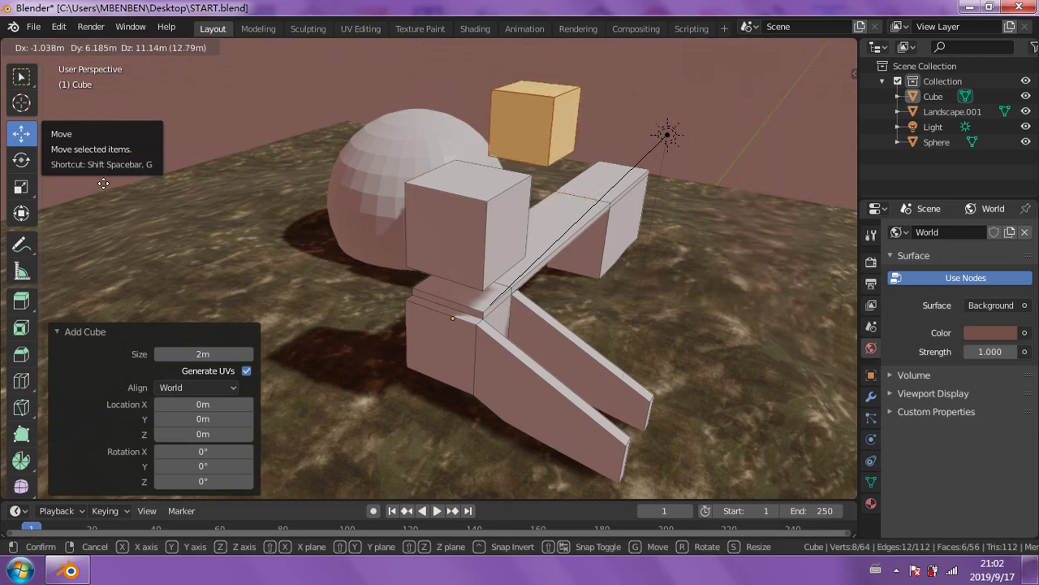
pyautogui.click(142, 167)
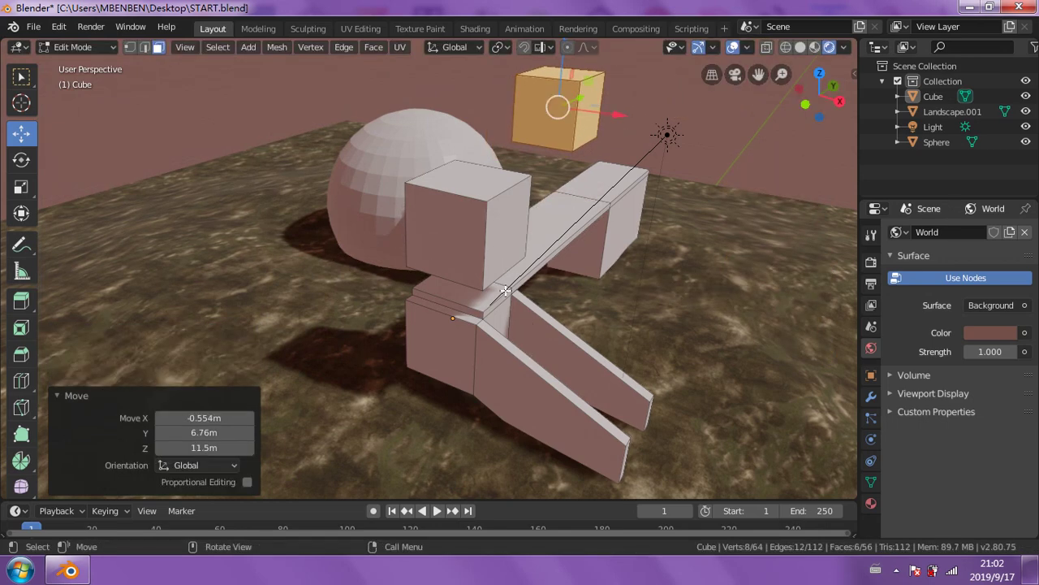
pyautogui.click(485, 236)
pyautogui.hotkey('ctrl', 'z')
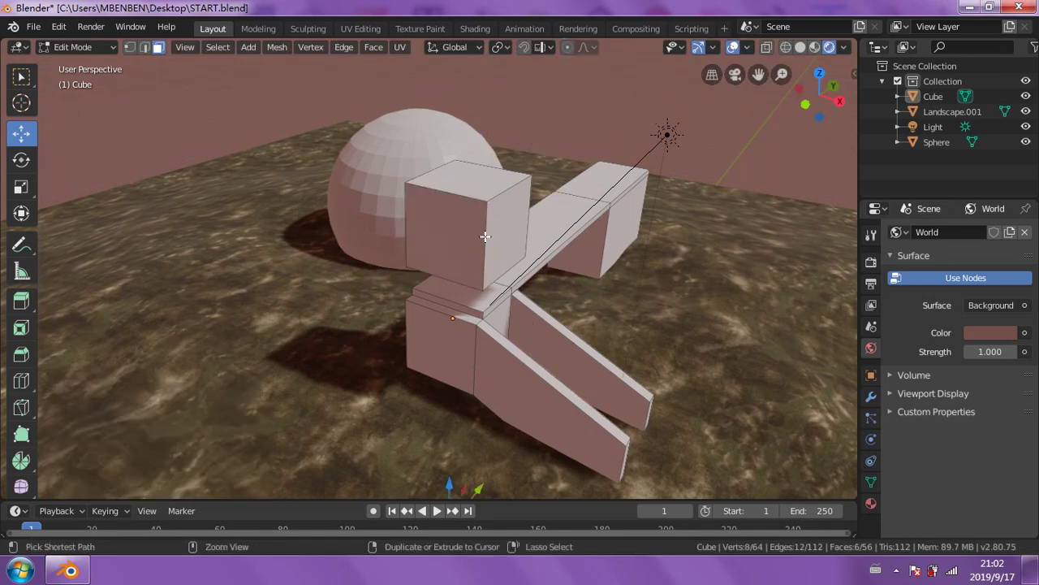
pyautogui.hotkey('ctrl', 'z')
pyautogui.hotkey('ctrl', 'z')
pyautogui.hotkey('ctrl', 'z')
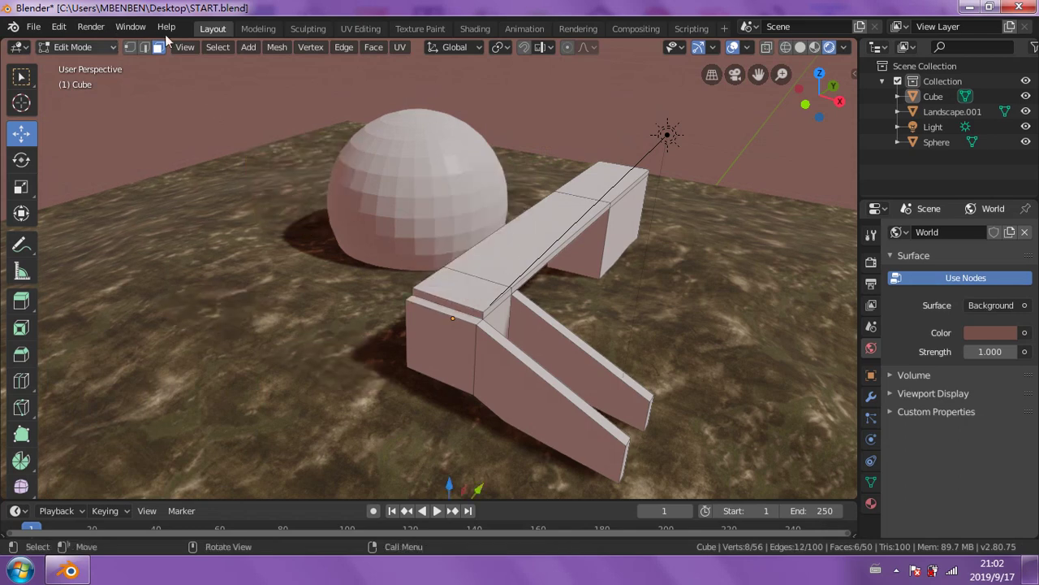
# - Add a cube scaled to 1.388 and move it along X to hang over the bridge
pyautogui.click(252, 47)
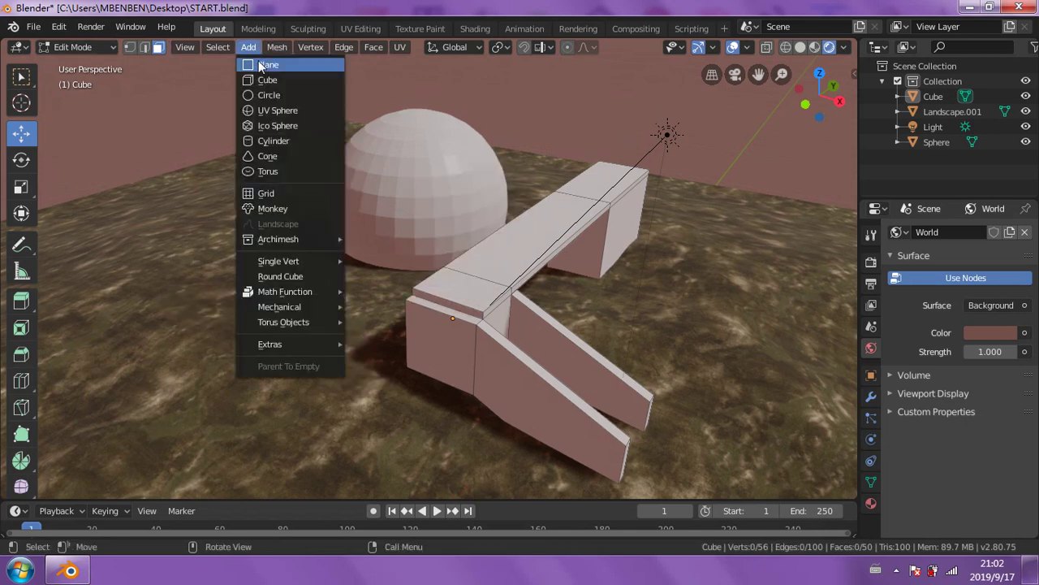
pyautogui.click(261, 79)
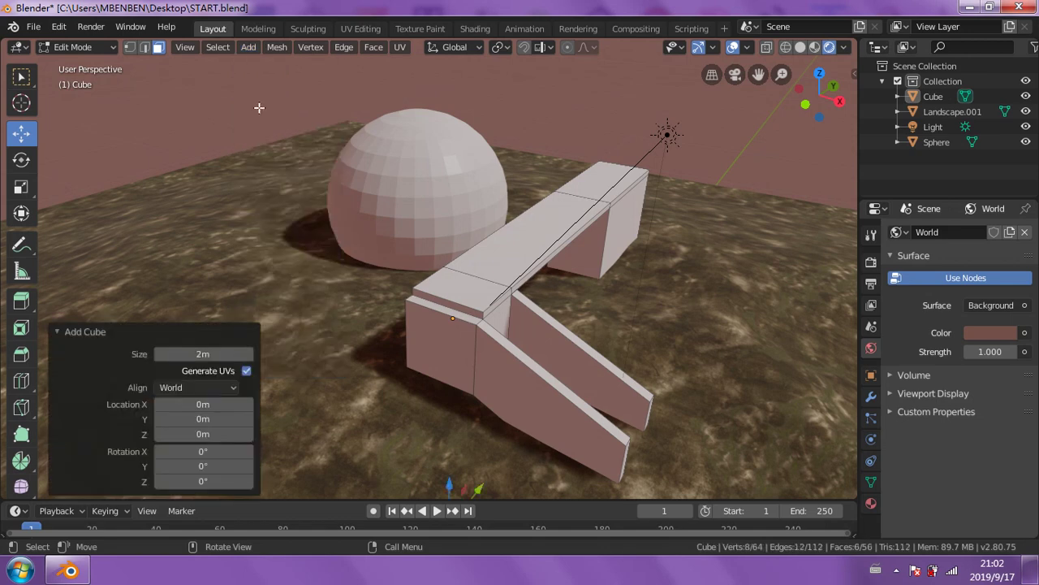
pyautogui.press('s')
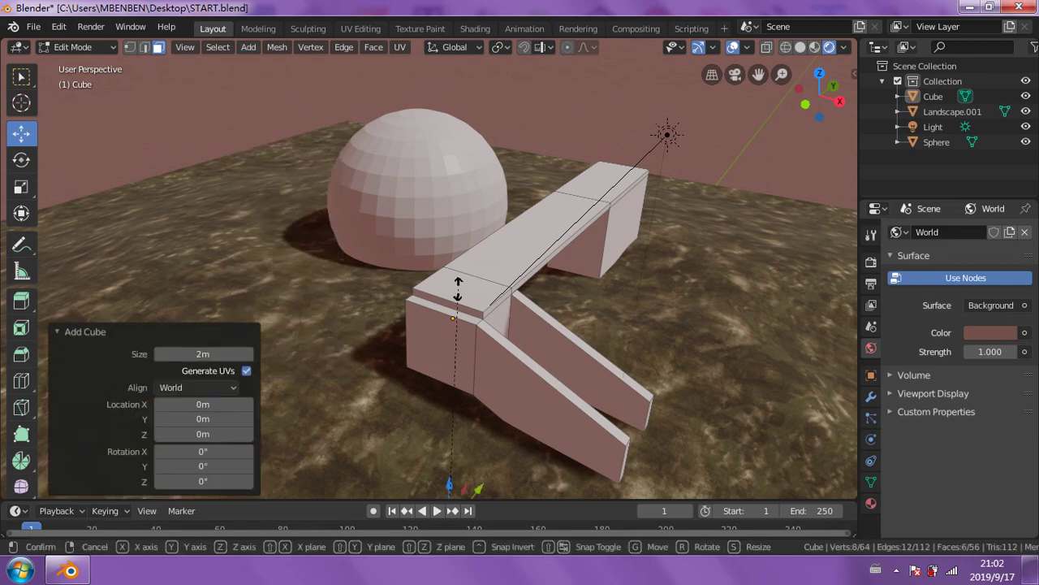
pyautogui.click(458, 195)
pyautogui.press('g')
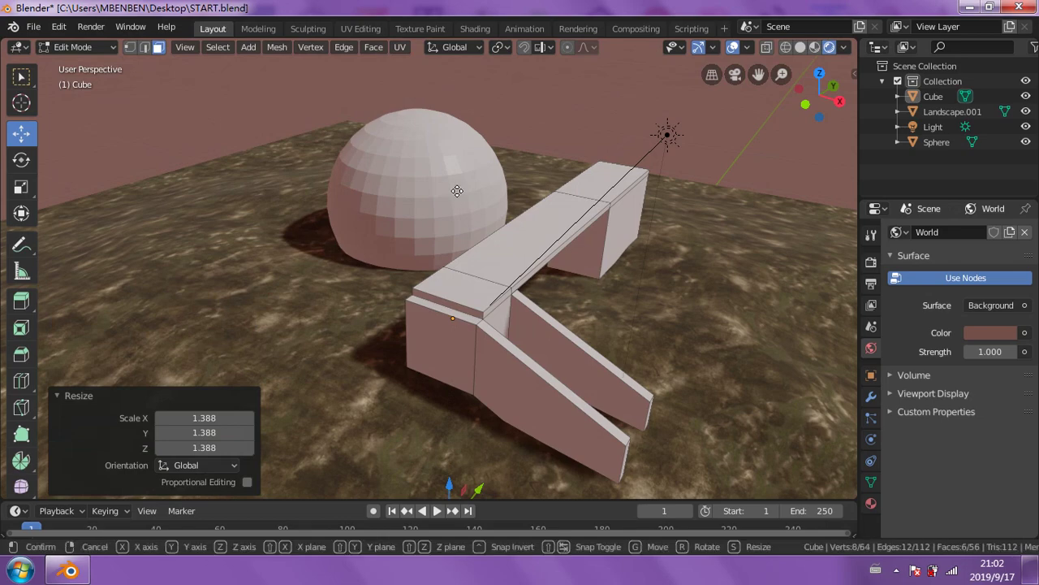
pyautogui.click(463, 254)
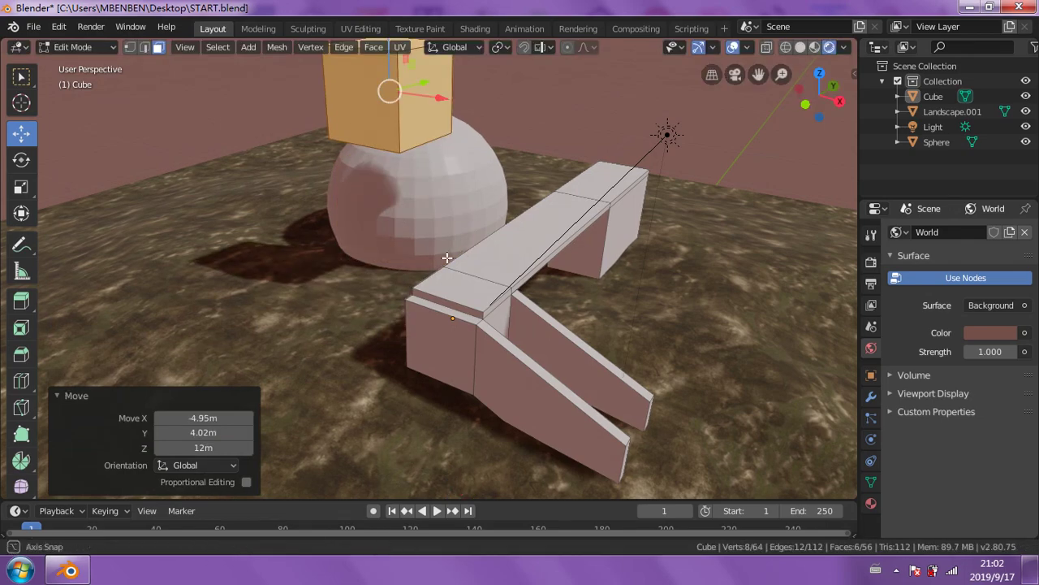
pyautogui.moveTo(464, 254); pyautogui.dragTo(515, 502, button='middle')
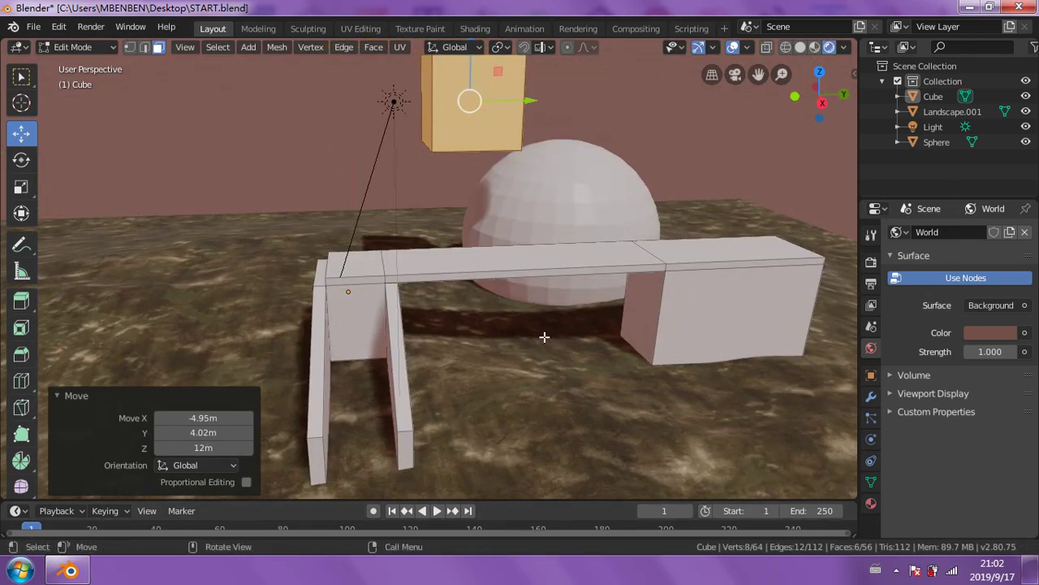
pyautogui.moveTo(545, 339); pyautogui.dragTo(479, 254, button='middle')
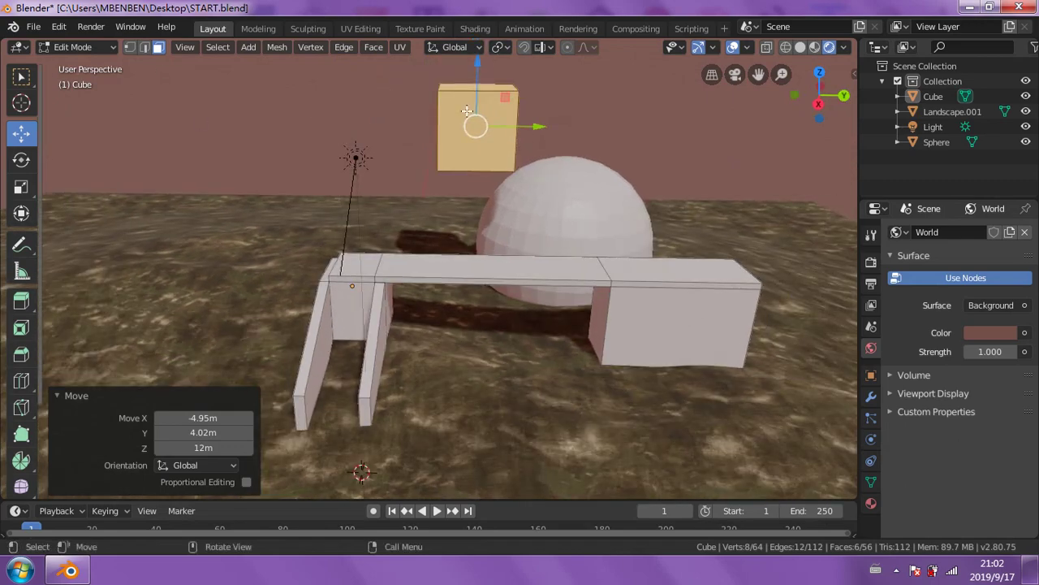
pyautogui.moveTo(467, 111); pyautogui.dragTo(469, 192, button='middle')
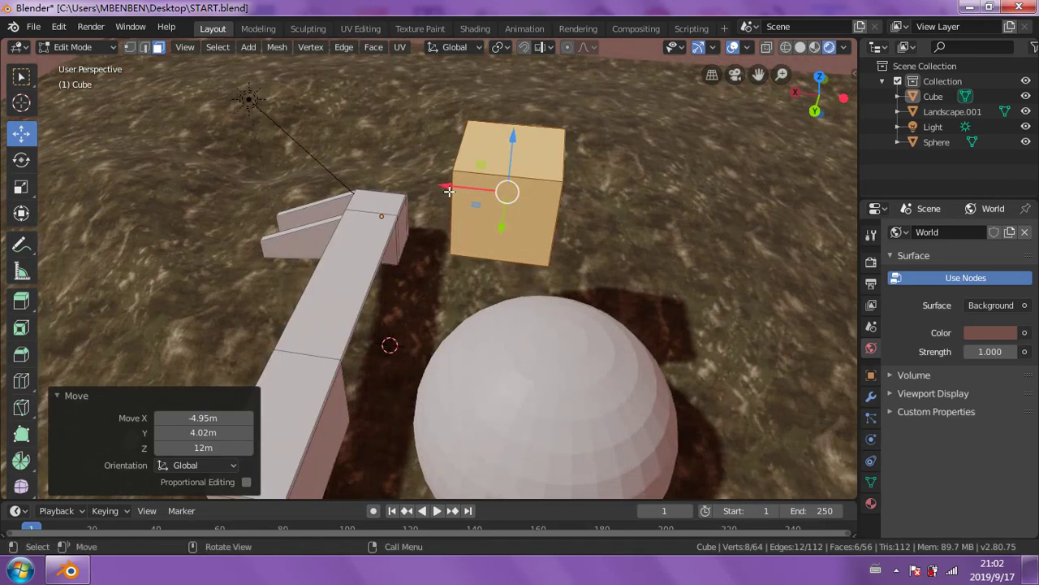
pyautogui.moveTo(449, 190); pyautogui.dragTo(268, 177)
pyautogui.moveTo(268, 179)
pyautogui.mouseDown(button='middle')
pyautogui.moveTo(638, 265)
pyautogui.moveTo(31, 136)
pyautogui.mouseUp(button='middle')
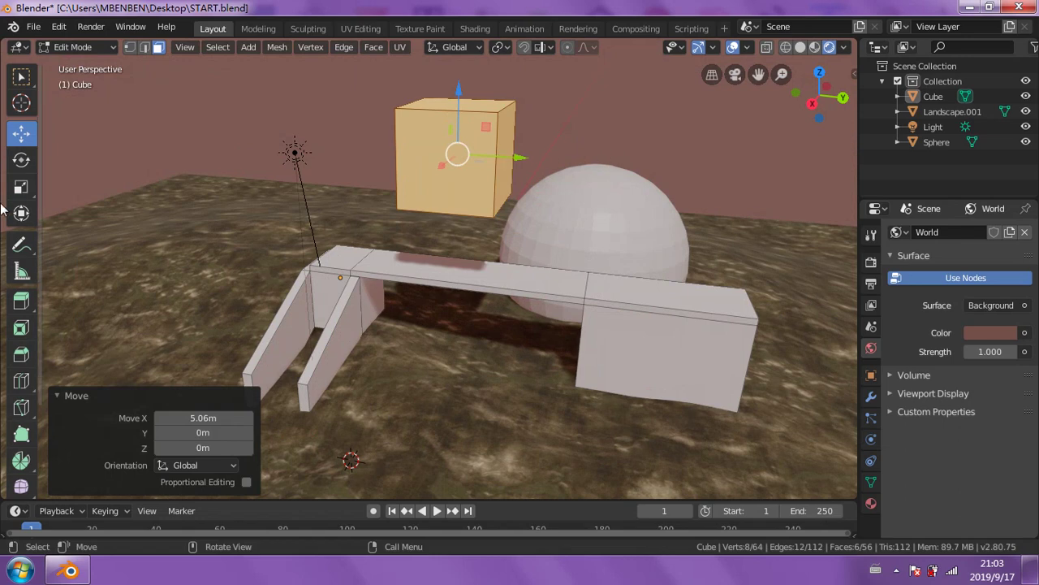
# - Stretch the cube into a long bar, narrow it along X, and flatten it to 0.541 height
pyautogui.click(21, 187)
pyautogui.moveTo(517, 157); pyautogui.dragTo(739, 177)
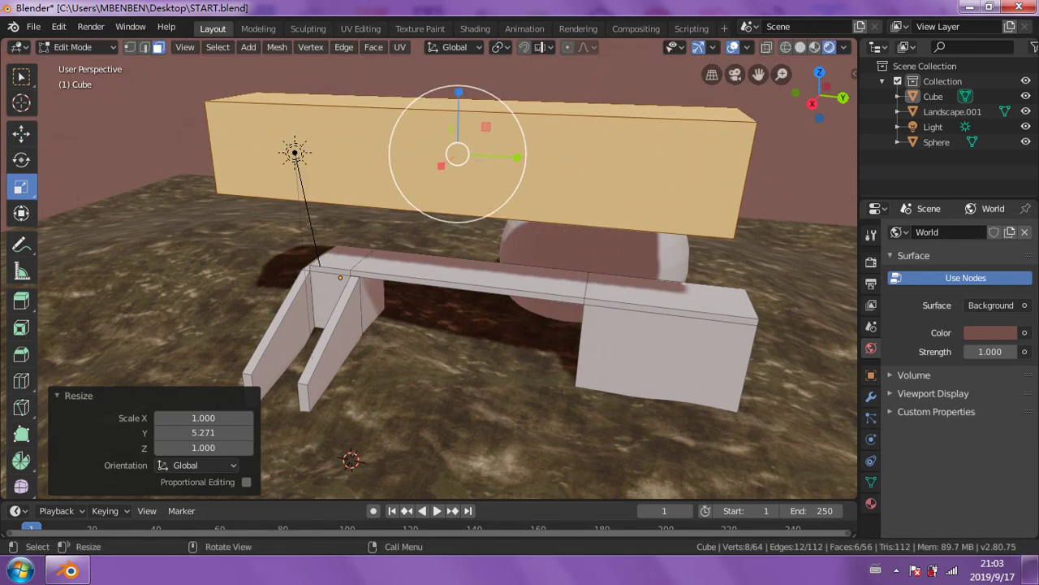
pyautogui.press('s')
pyautogui.press('x')
pyautogui.click(450, 158)
pyautogui.moveTo(450, 157)
pyautogui.mouseDown(button='middle')
pyautogui.moveTo(552, 217)
pyautogui.moveTo(479, 259)
pyautogui.moveTo(422, 238)
pyautogui.moveTo(389, 203)
pyautogui.mouseUp(button='middle')
pyautogui.press('s')
pyautogui.press('z')
pyautogui.click(475, 262)
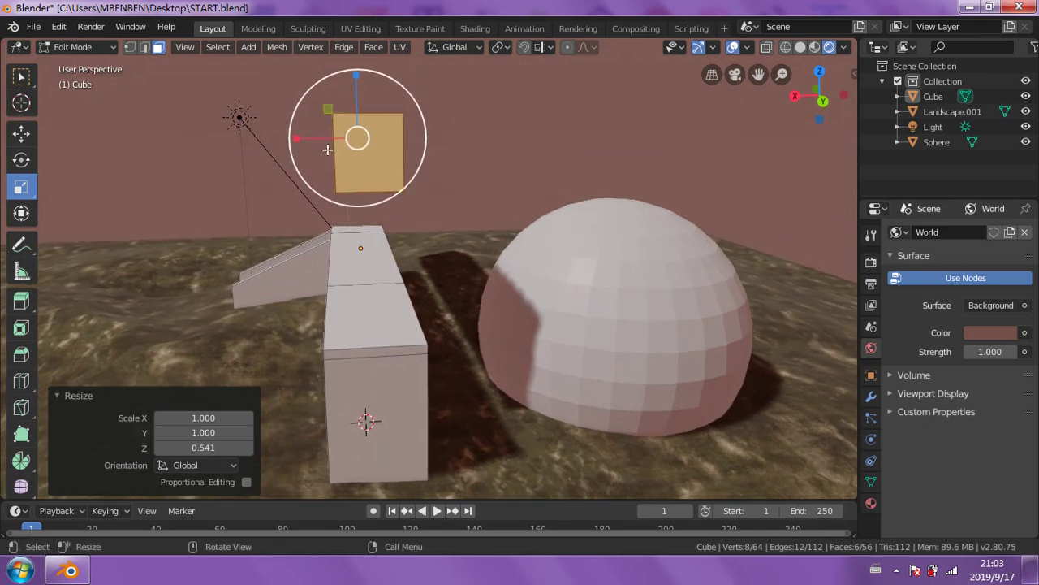
pyautogui.moveTo(294, 137); pyautogui.dragTo(284, 141)
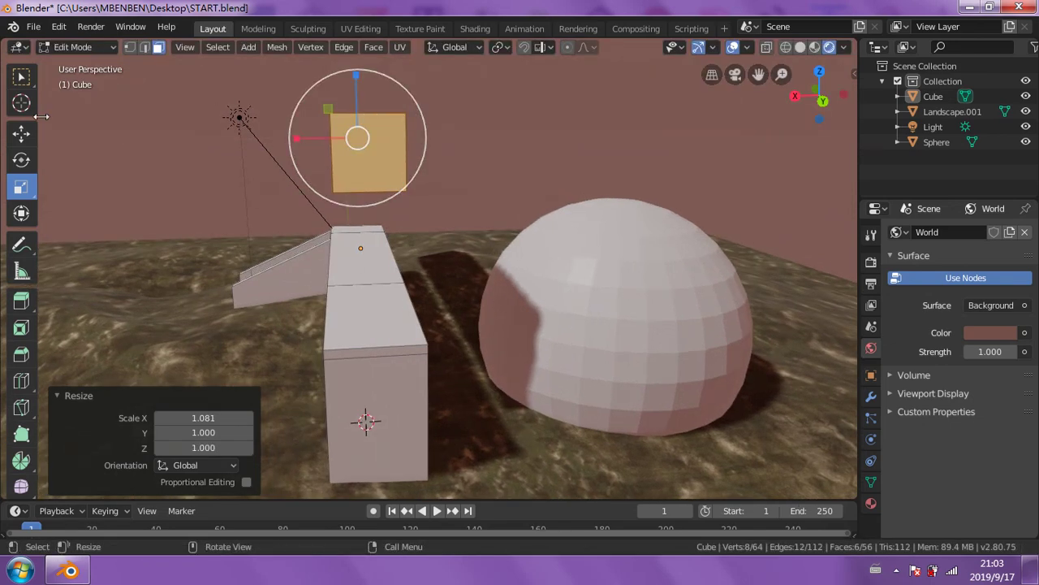
pyautogui.click(21, 132)
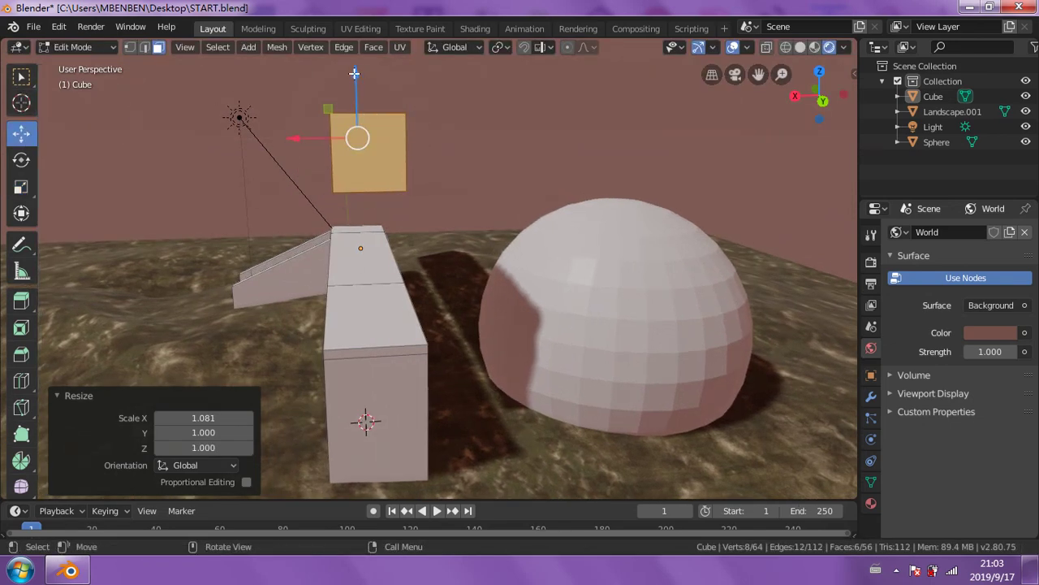
# - Lower the bar onto the deck and slide it 2.71 m along the deck
pyautogui.moveTo(354, 73); pyautogui.dragTo(352, 175)
pyautogui.moveTo(358, 187); pyautogui.dragTo(557, 232, button='middle')
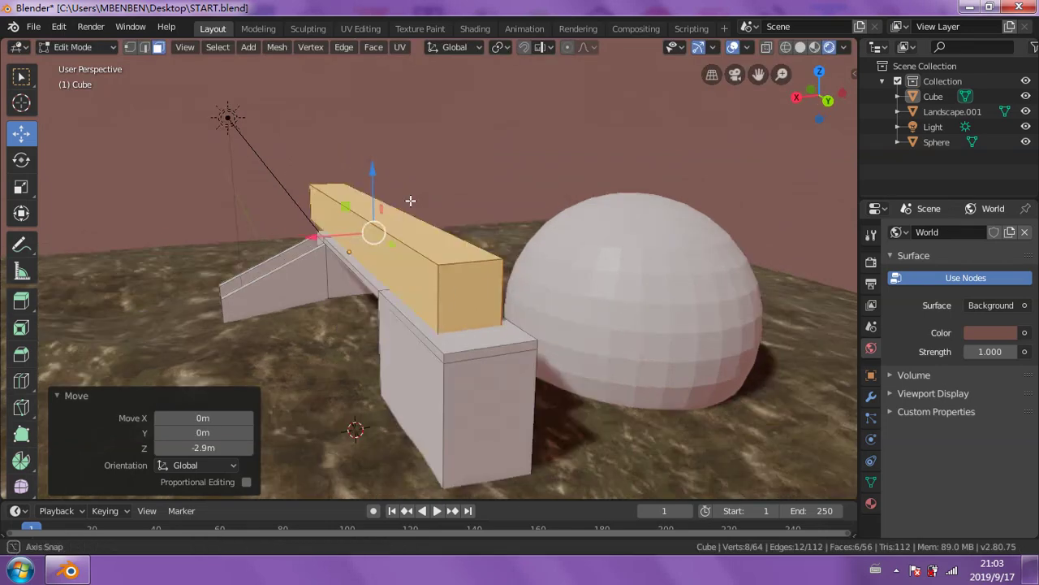
pyautogui.moveTo(547, 227); pyautogui.dragTo(632, 218)
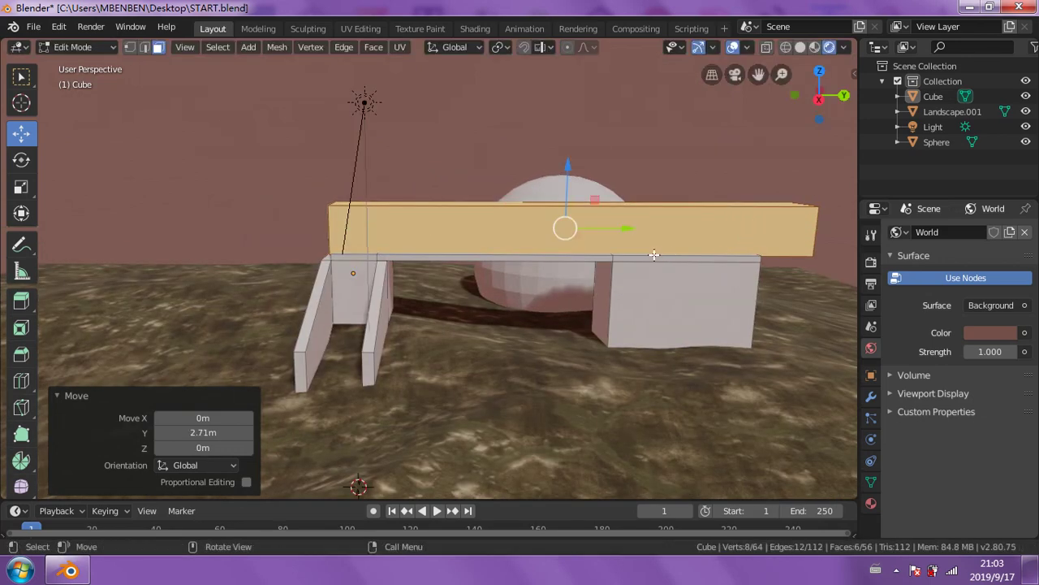
pyautogui.moveTo(632, 218); pyautogui.dragTo(3, 154, button='middle')
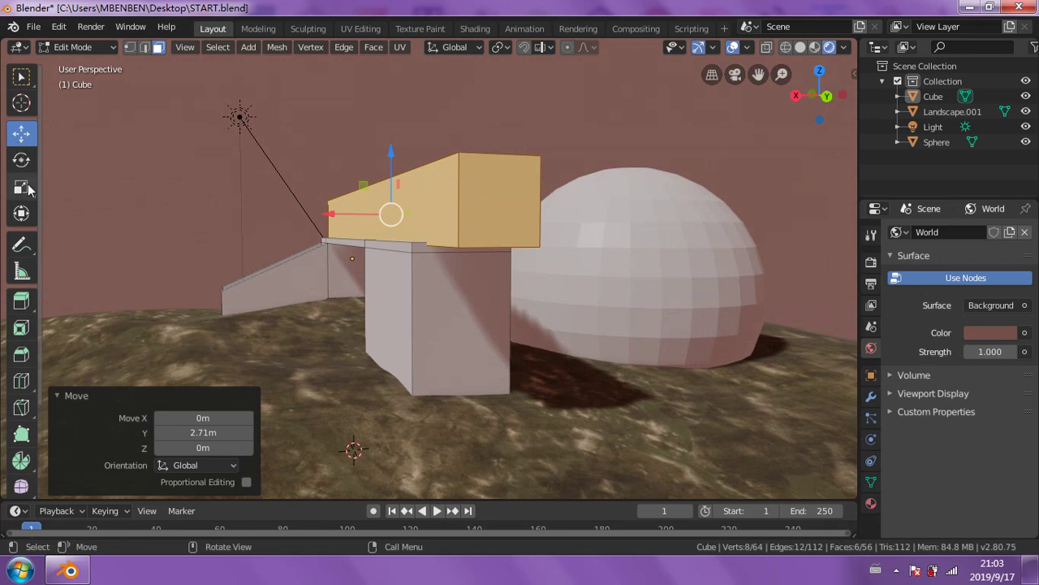
# - Narrow the block along X to 0.461 and slide it back -0.886 m along Y
pyautogui.click(21, 188)
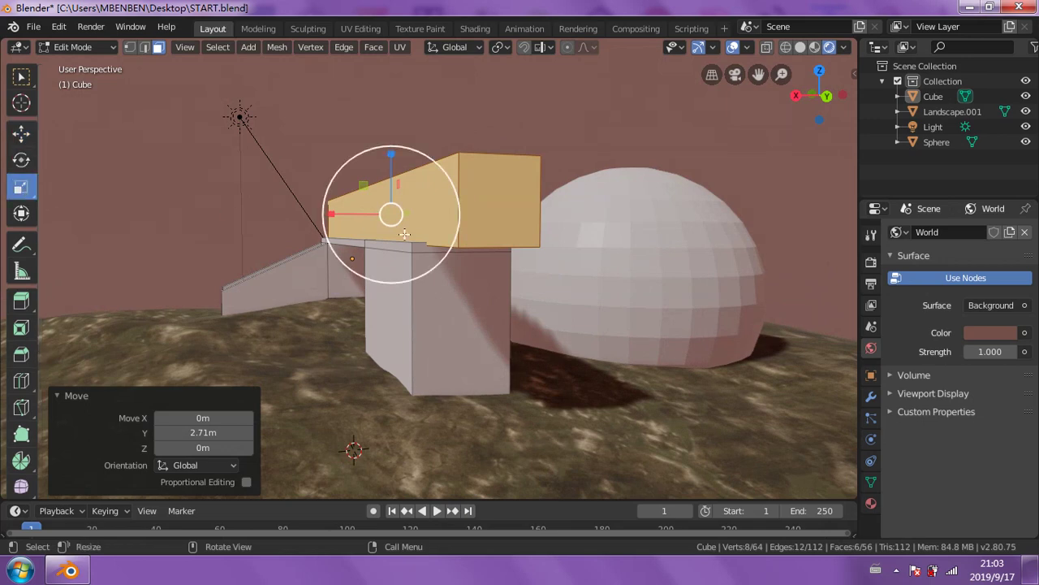
pyautogui.moveTo(438, 235)
pyautogui.mouseDown(button='middle')
pyautogui.moveTo(453, 237)
pyautogui.moveTo(439, 229)
pyautogui.mouseUp(button='middle')
pyautogui.press('s')
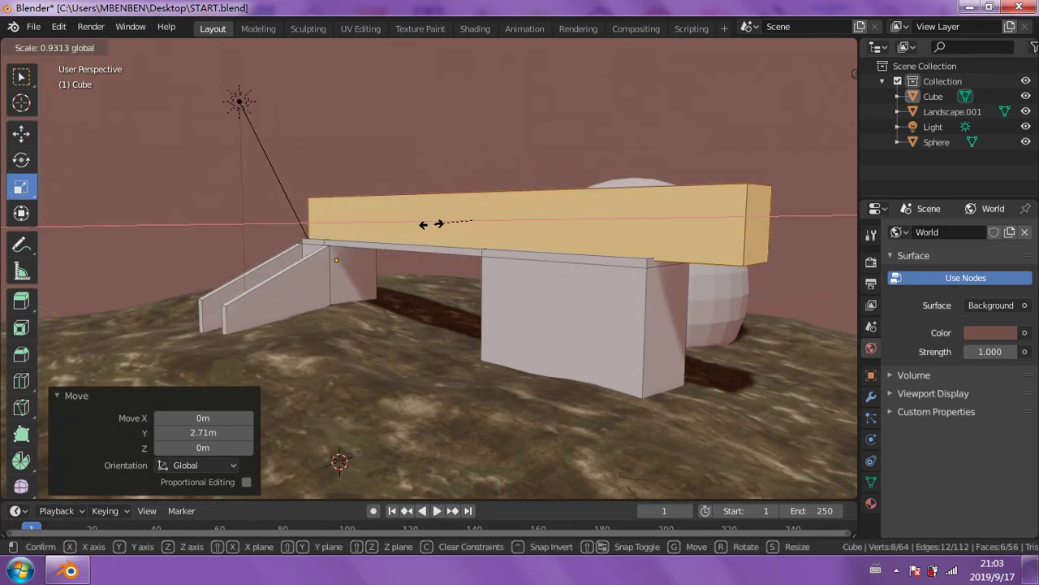
pyautogui.press('x')
pyautogui.click(454, 222)
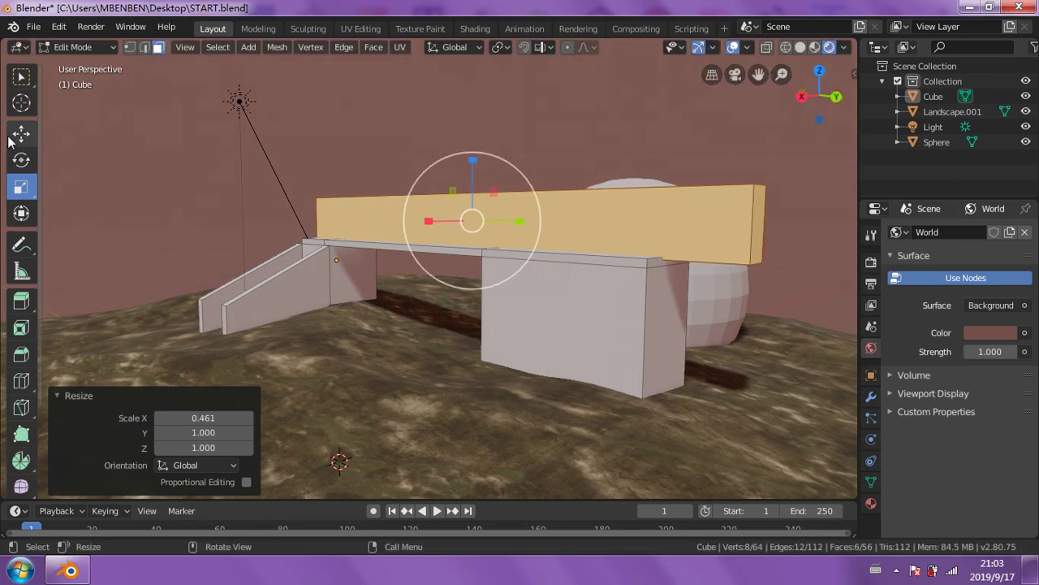
pyautogui.click(24, 132)
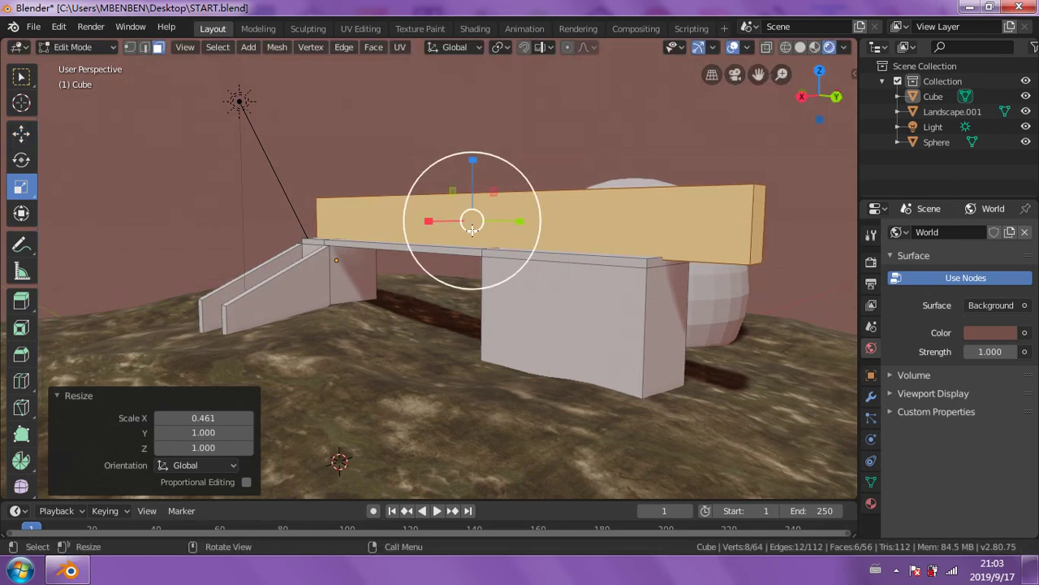
pyautogui.click(21, 212)
pyautogui.click(21, 132)
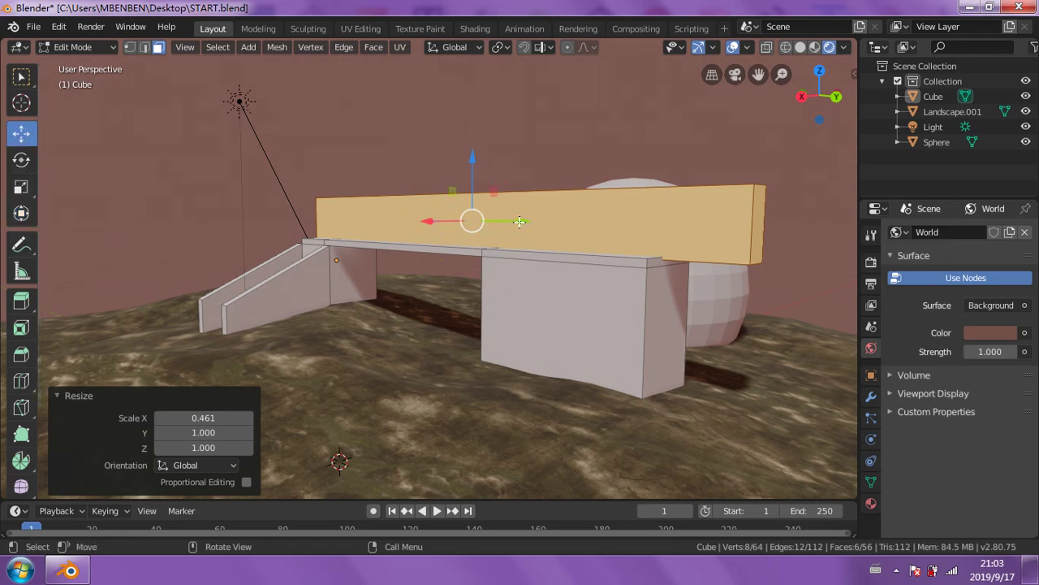
pyautogui.moveTo(520, 221); pyautogui.dragTo(490, 230)
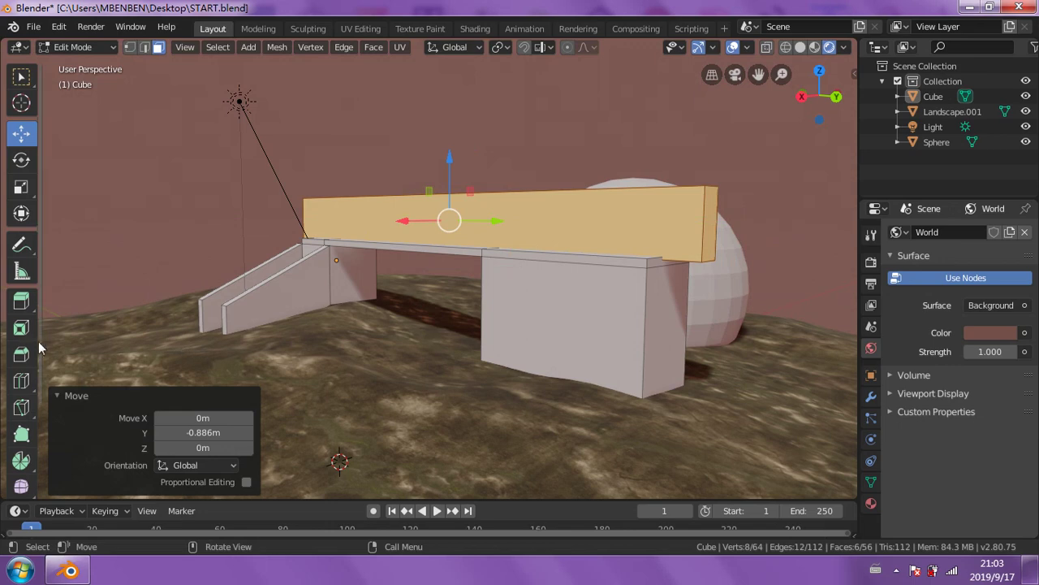
# - With the Shrink/Fatten tool, select the rail's end face and push it inward
pyautogui.click(21, 300)
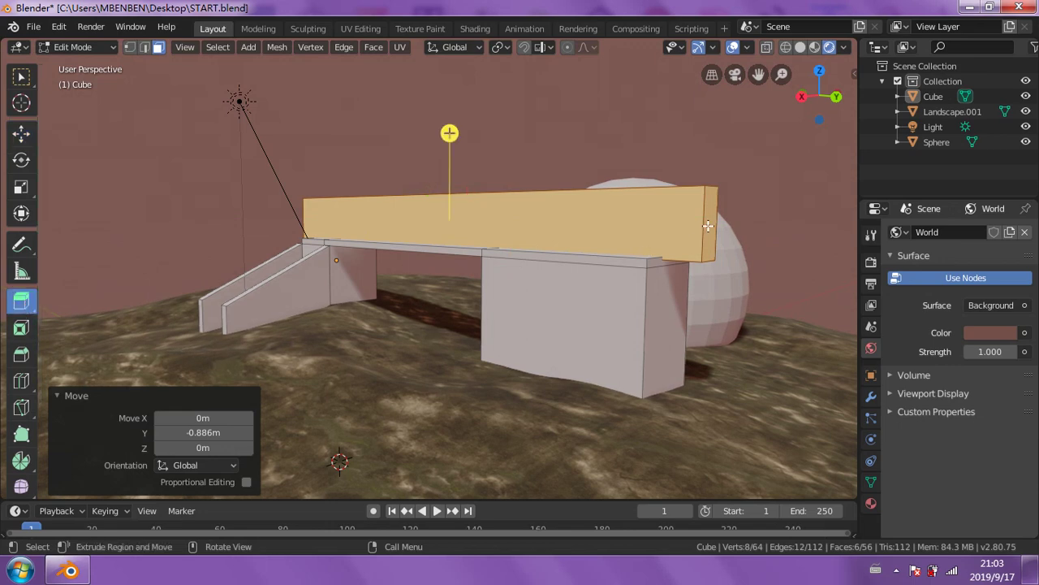
pyautogui.click(21, 486)
pyautogui.scroll(-2, 21, 479)
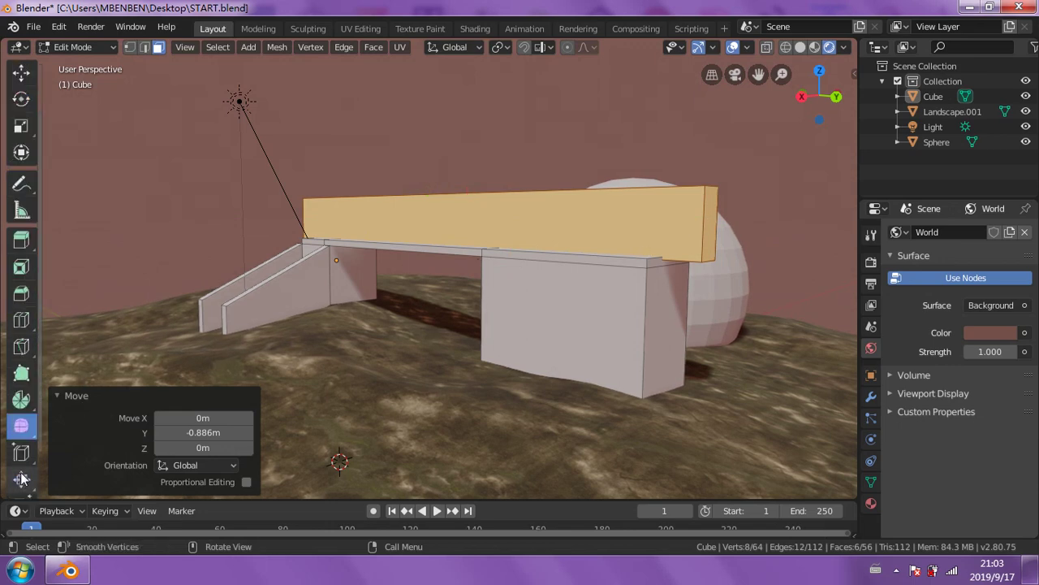
pyautogui.click(21, 479)
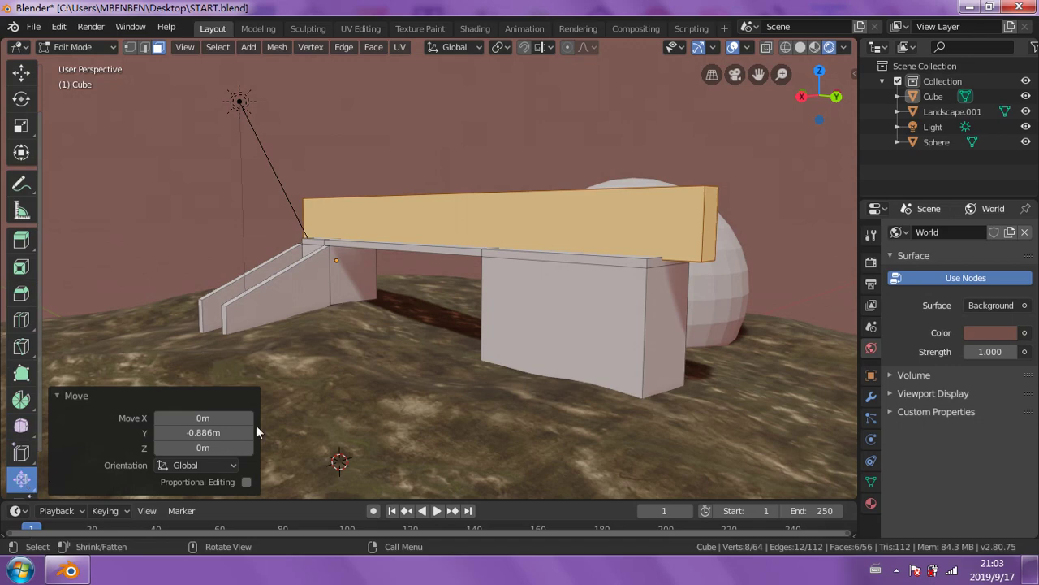
pyautogui.click(711, 232)
pyautogui.moveTo(711, 219); pyautogui.dragTo(534, 193)
# - Offset the rail's end face inward by 0.473 m using Alt+S
pyautogui.moveTo(533, 192); pyautogui.dragTo(158, 212, button='middle')
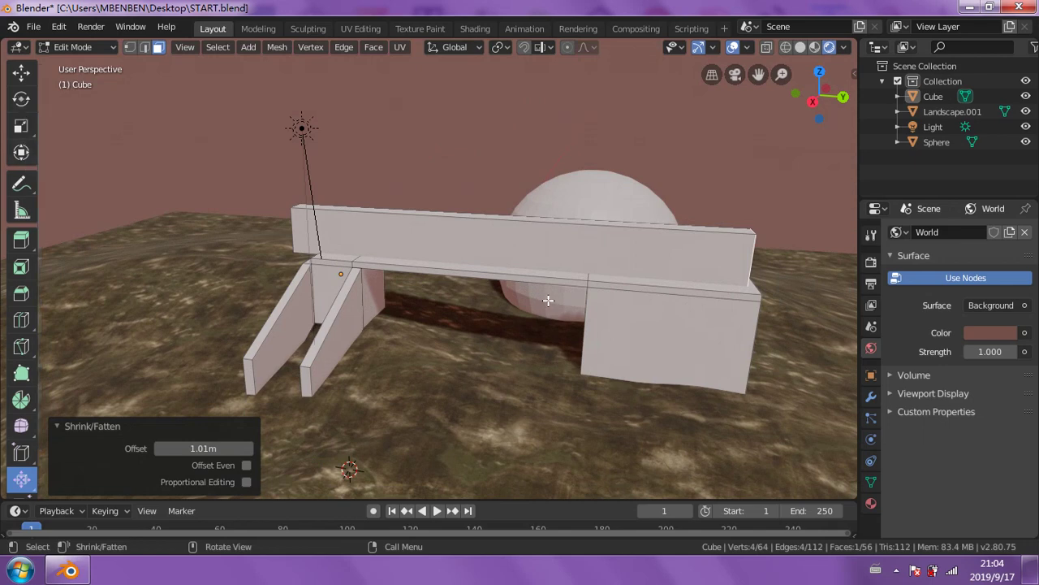
pyautogui.moveTo(647, 407); pyautogui.dragTo(690, 325, button='middle')
pyautogui.scroll(4, 492, 478)
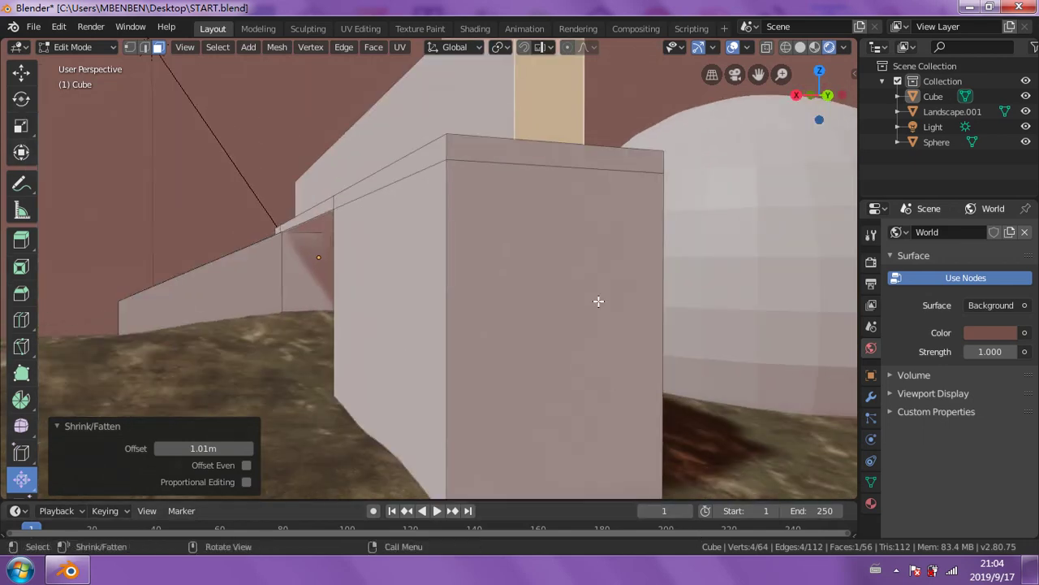
pyautogui.scroll(-3, 599, 301)
pyautogui.moveTo(617, 308); pyautogui.dragTo(614, 320, button='middle')
pyautogui.hotkey('alt', 's')
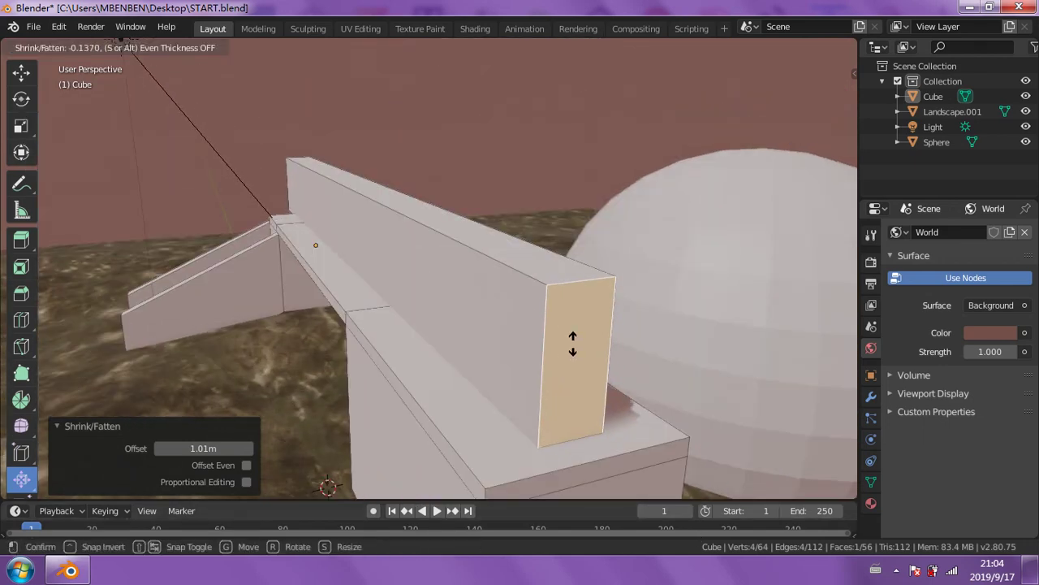
pyautogui.click(552, 335)
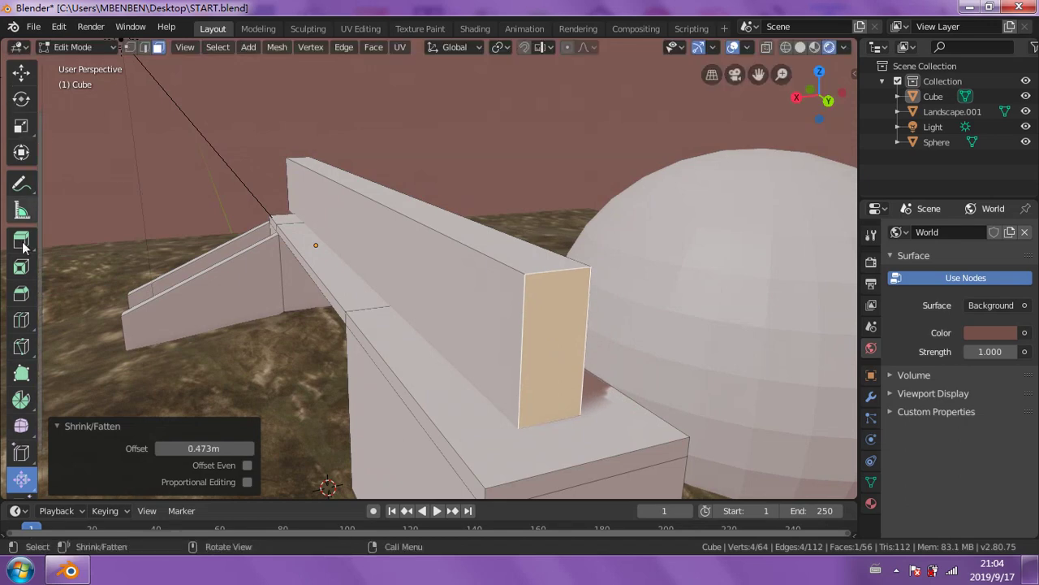
pyautogui.click(21, 73)
pyautogui.moveTo(87, 108)
pyautogui.mouseDown(button='middle')
pyautogui.moveTo(241, 190)
pyautogui.moveTo(398, 160)
pyautogui.mouseUp(button='middle')
# - Switch to Object Mode and slide the bridge object -0.508 m along Y
pyautogui.click(407, 189)
pyautogui.click(83, 46)
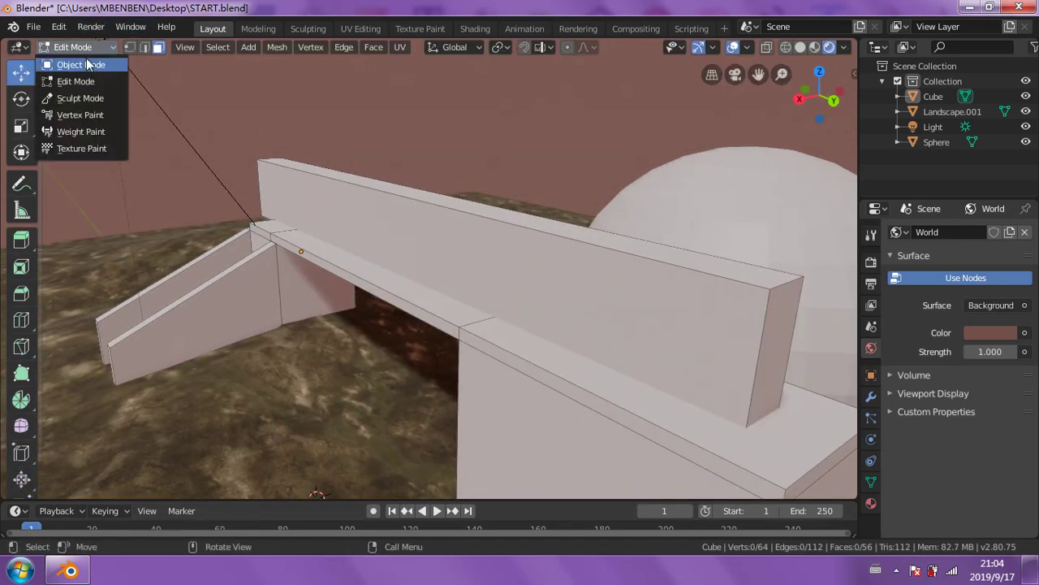
pyautogui.click(81, 64)
pyautogui.click(285, 225)
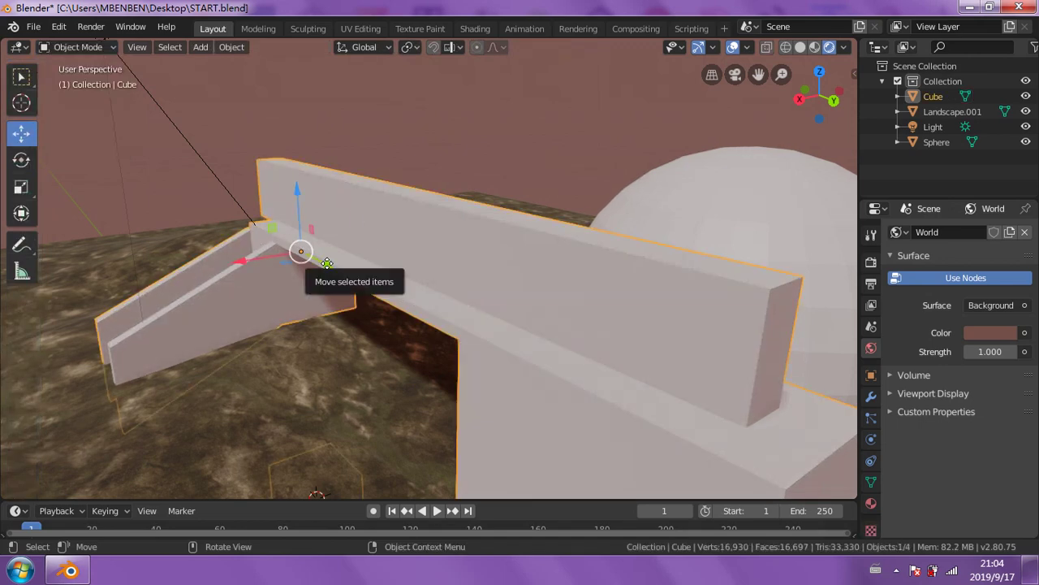
pyautogui.moveTo(329, 264)
pyautogui.mouseDown()
pyautogui.moveTo(320, 211)
pyautogui.moveTo(345, 212)
pyautogui.mouseUp()
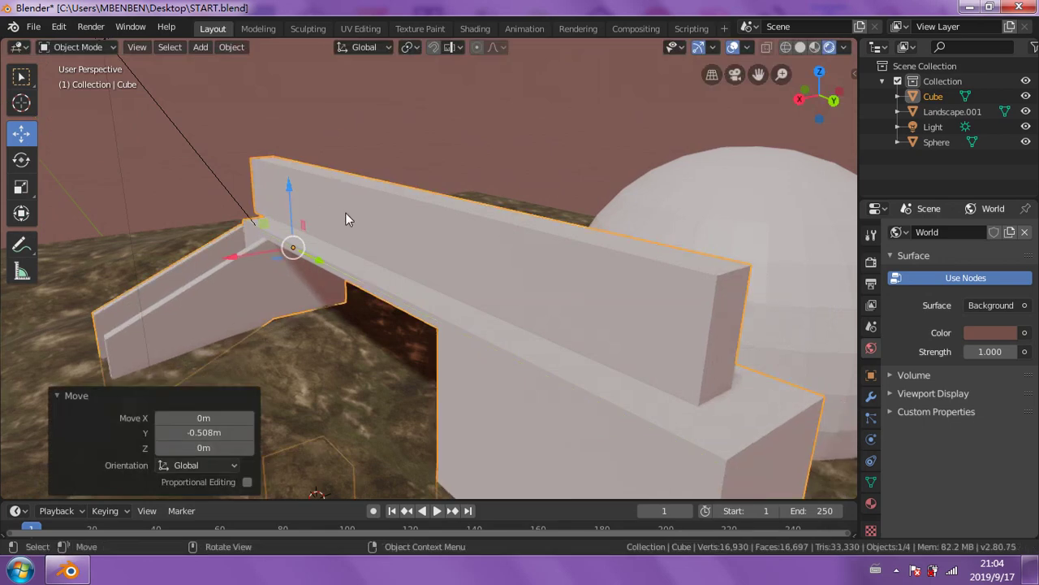
# - Reselect the bridge object and undo back to the longer rail
pyautogui.click(390, 122)
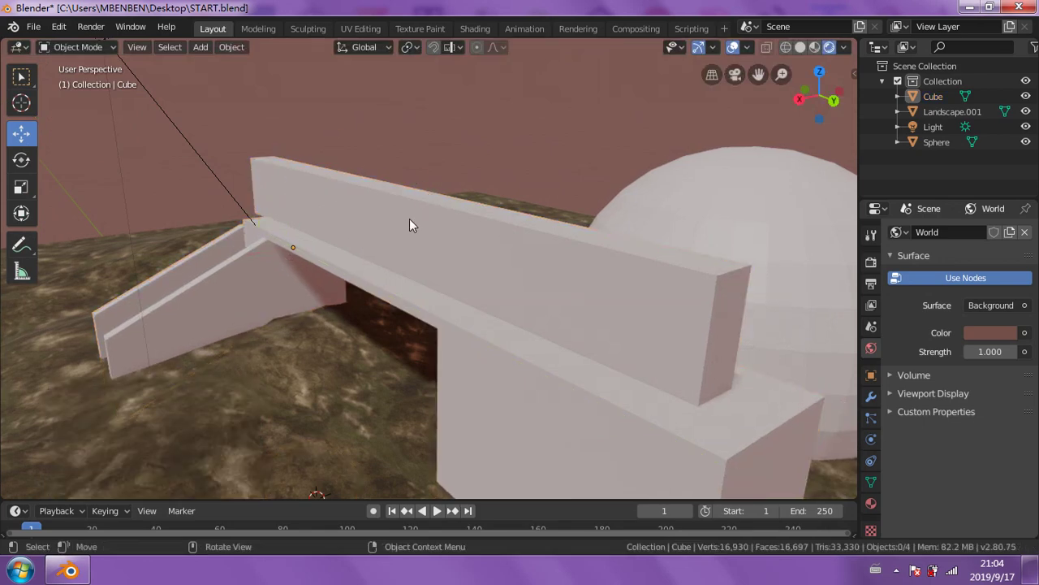
pyautogui.click(410, 244)
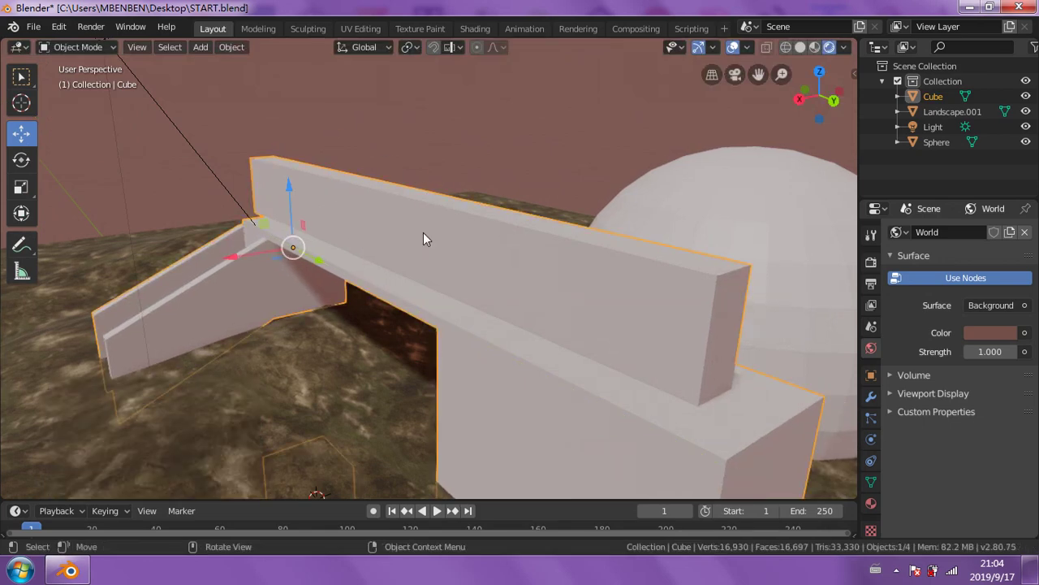
pyautogui.hotkey('alt', 'a')
pyautogui.scroll(-2, 425, 223)
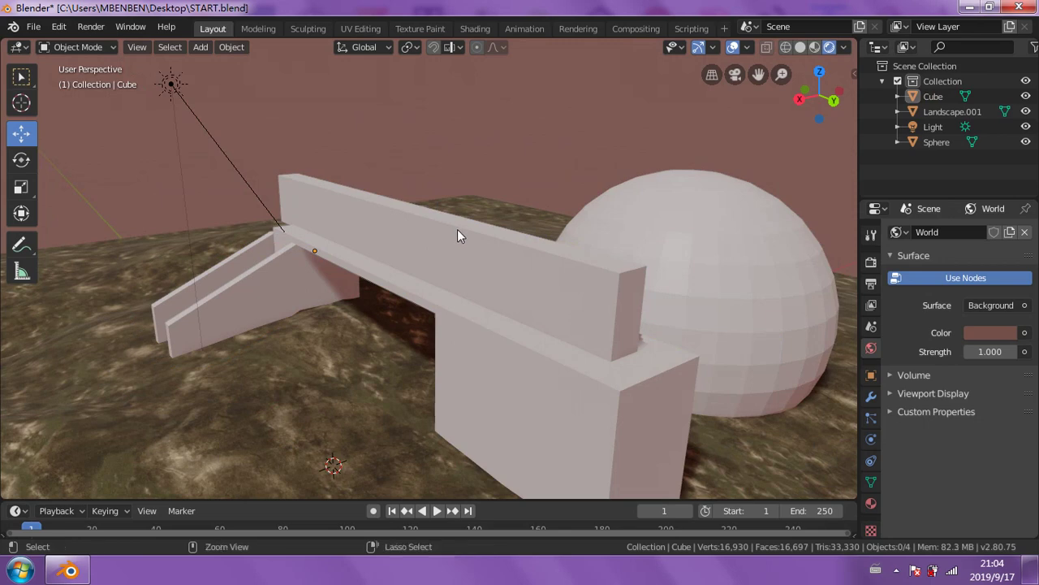
pyautogui.keyDown('ctrl'); pyautogui.click(457, 229); pyautogui.keyUp('ctrl')
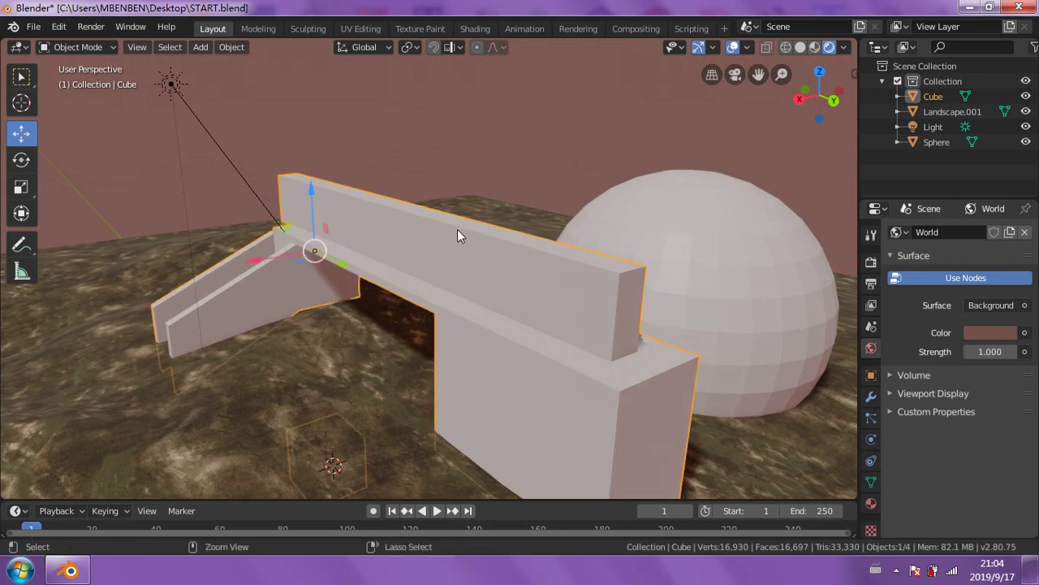
pyautogui.keyDown('ctrl'); pyautogui.click(458, 229); pyautogui.keyUp('ctrl')
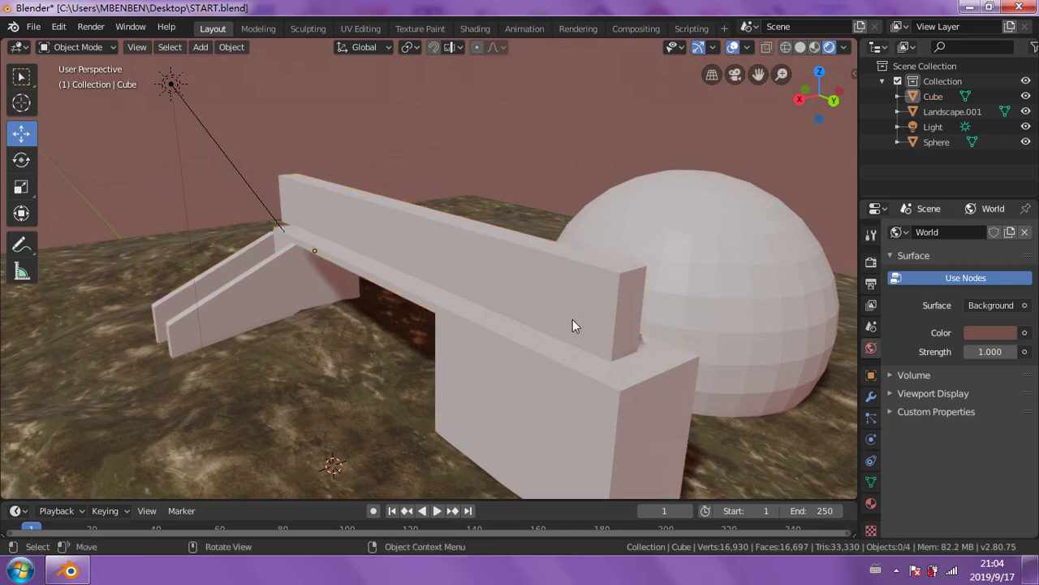
pyautogui.keyDown('ctrl'); pyautogui.click(575, 318); pyautogui.keyUp('ctrl')
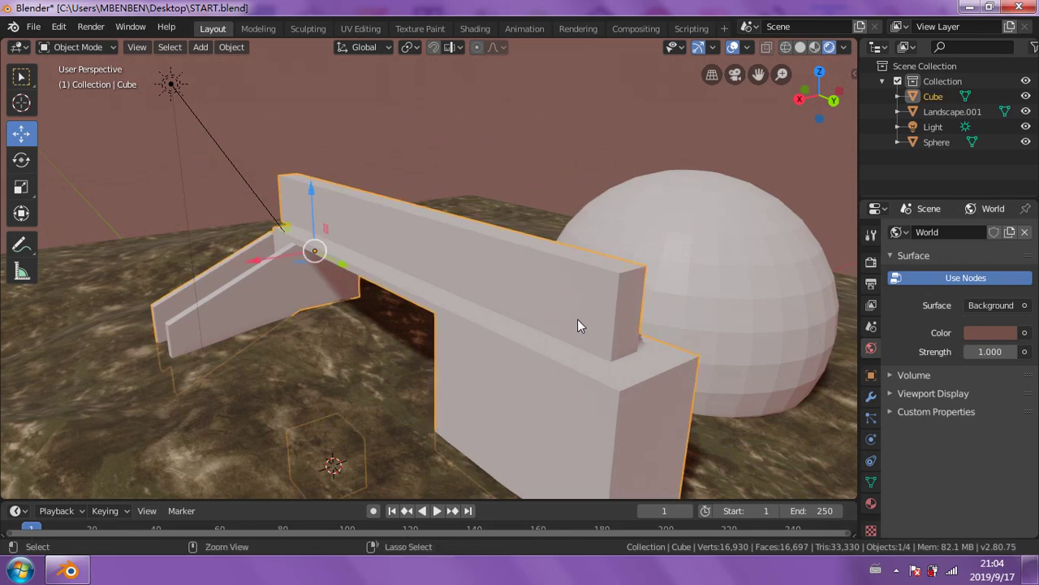
pyautogui.hotkey('ctrl', 'z')
pyautogui.hotkey('ctrl', 'z')
pyautogui.hotkey('ctrl', 'z')
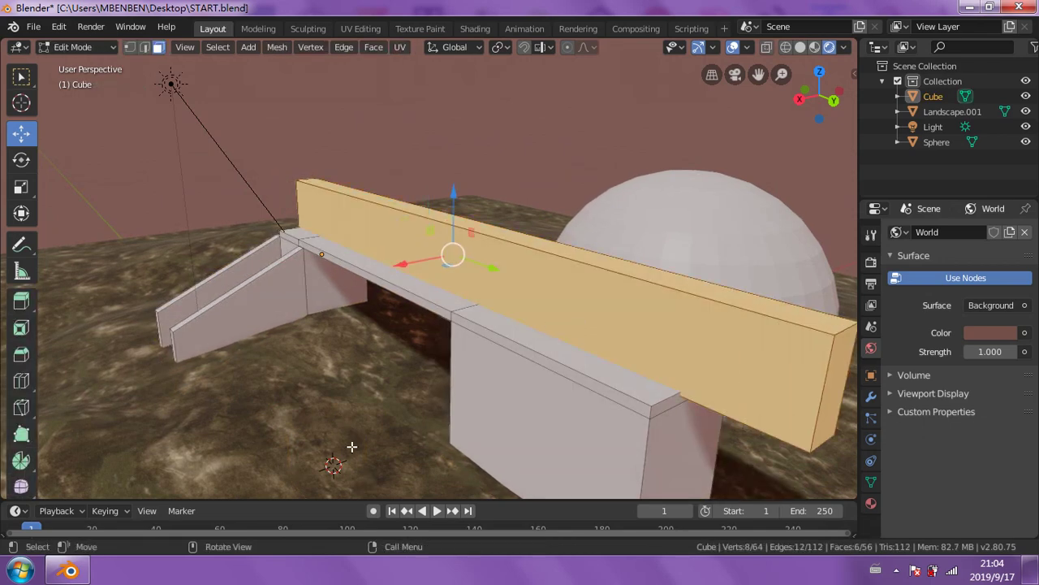
# - Select a small face, cancel the Delete menu, and return to Object Mode from the mode list
pyautogui.moveTo(382, 452); pyautogui.dragTo(551, 236, button='middle')
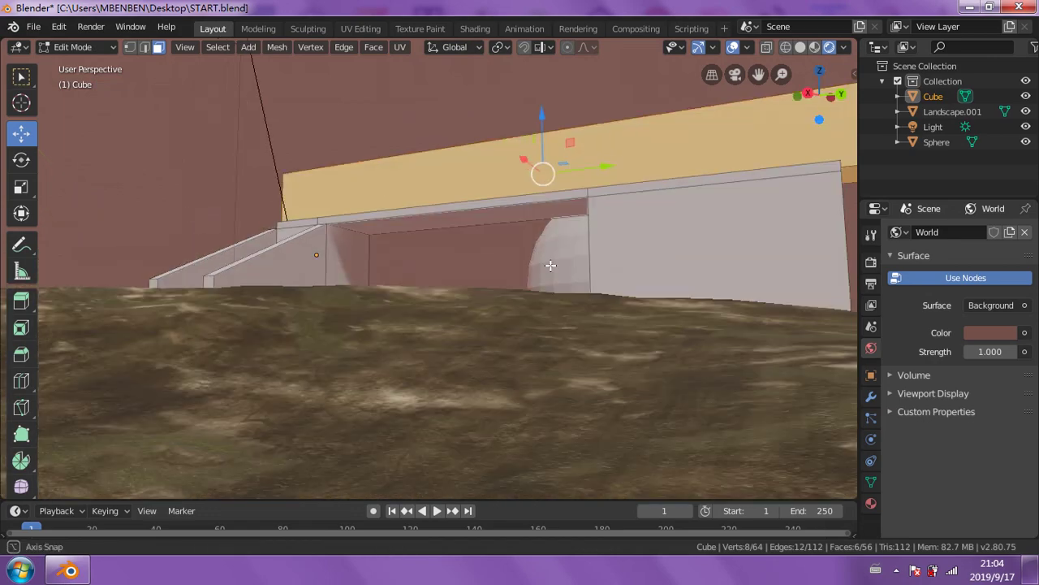
pyautogui.moveTo(417, 366)
pyautogui.mouseDown(button='middle')
pyautogui.moveTo(377, 434)
pyautogui.moveTo(420, 457)
pyautogui.moveTo(402, 413)
pyautogui.moveTo(430, 408)
pyautogui.moveTo(428, 425)
pyautogui.moveTo(417, 412)
pyautogui.mouseUp(button='middle')
pyautogui.click(390, 410)
pyautogui.press('x')
pyautogui.press('Escape')
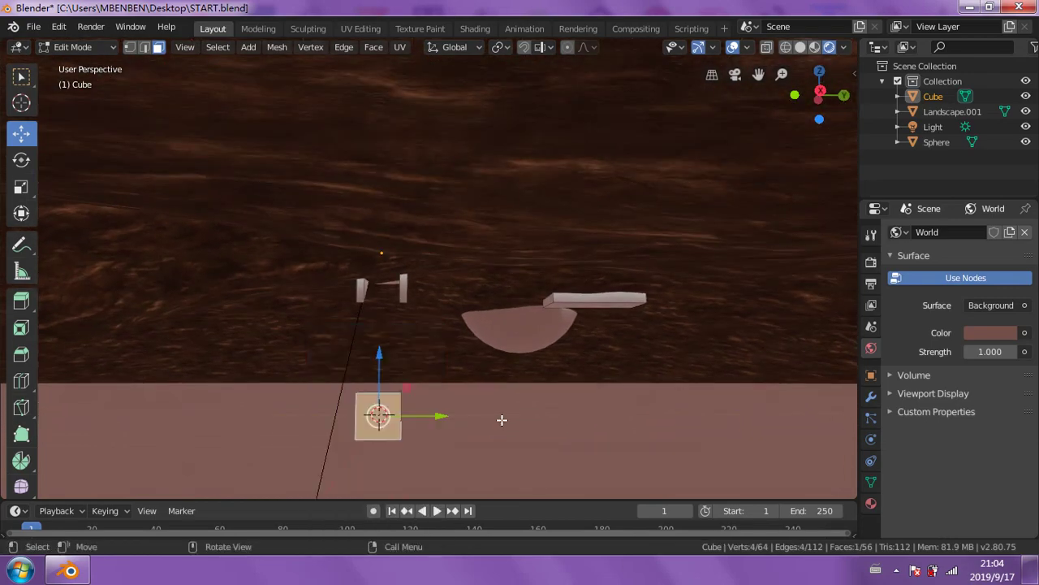
pyautogui.click(71, 49)
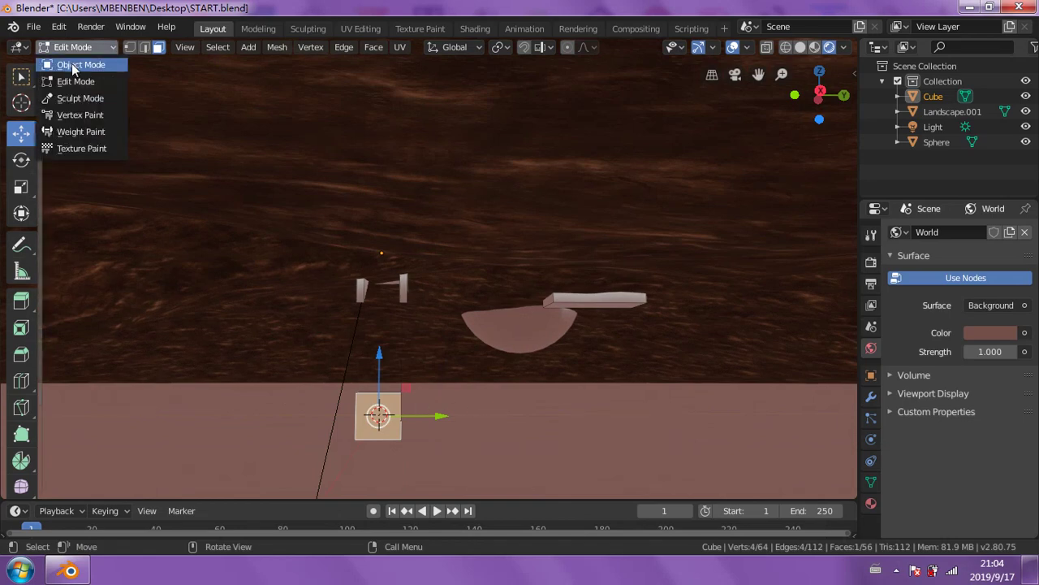
pyautogui.press('Return')
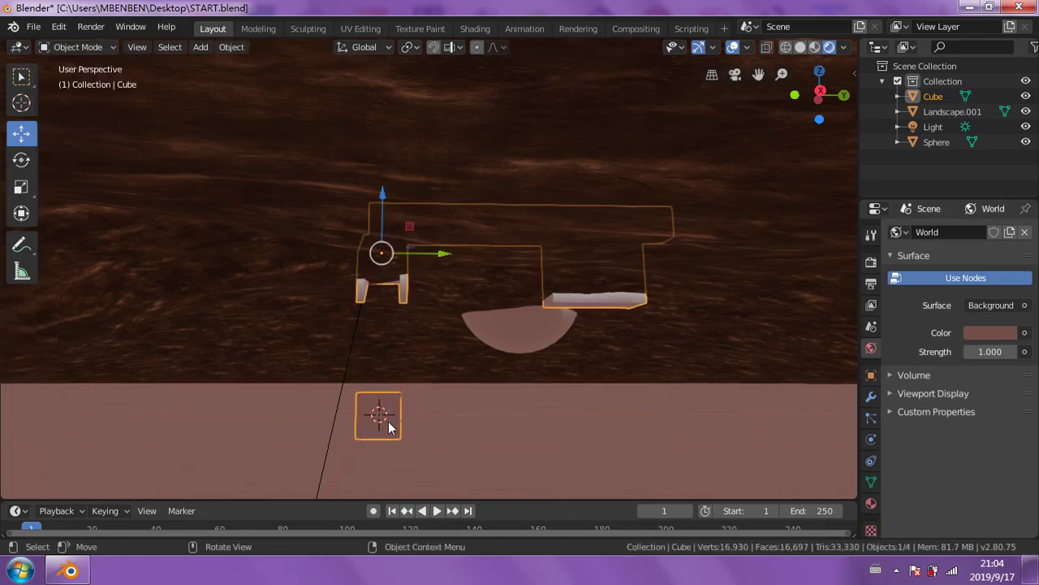
# - Enter Edit Mode, select the top beam piece with L, and toggle the Cube's visibility
pyautogui.moveTo(457, 454)
pyautogui.mouseDown(button='middle')
pyautogui.moveTo(426, 497)
pyautogui.moveTo(420, 45)
pyautogui.mouseUp(button='middle')
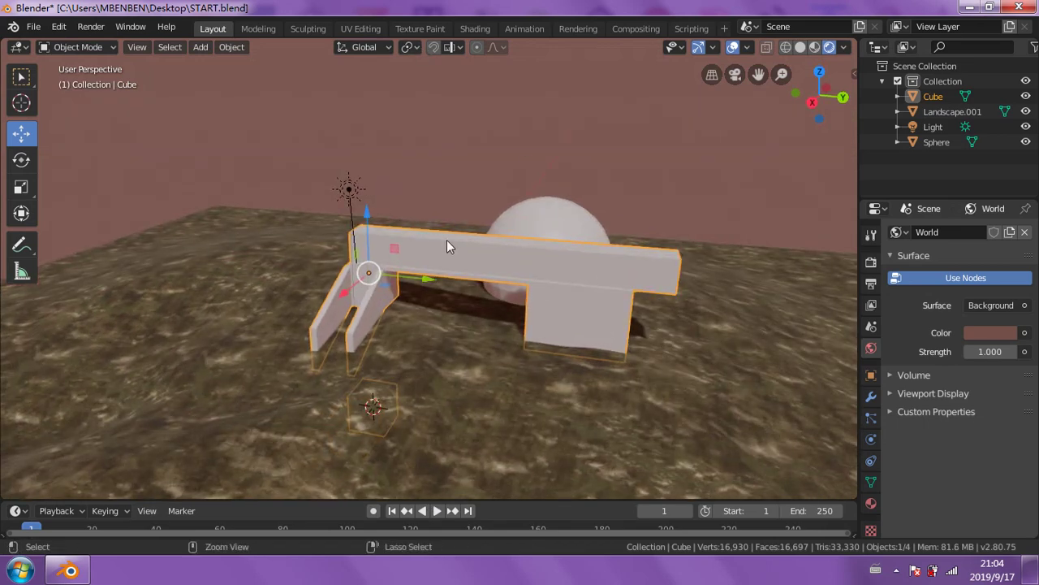
pyautogui.press('Tab')
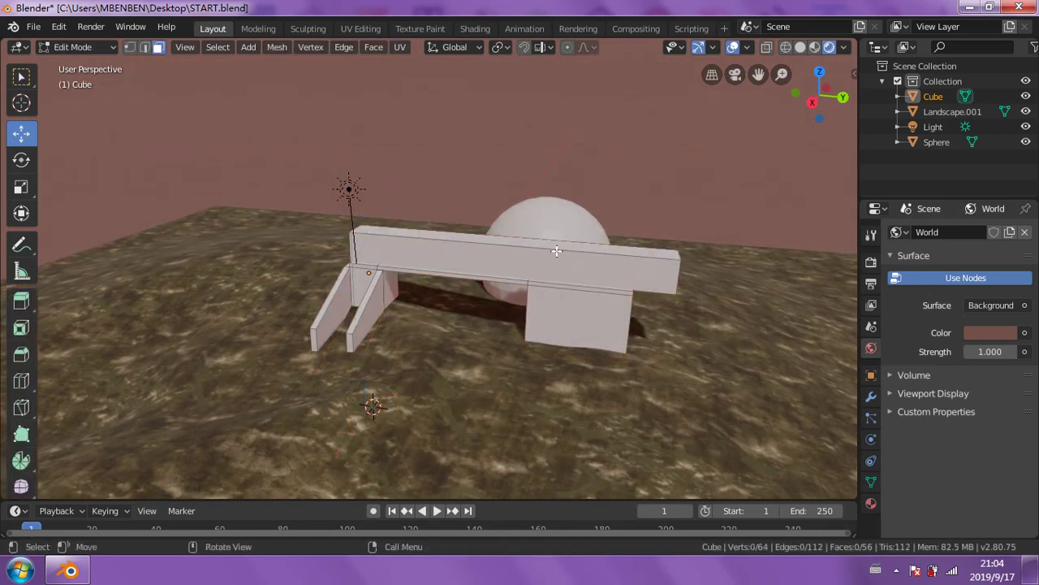
pyautogui.press('l')
pyautogui.press('g')
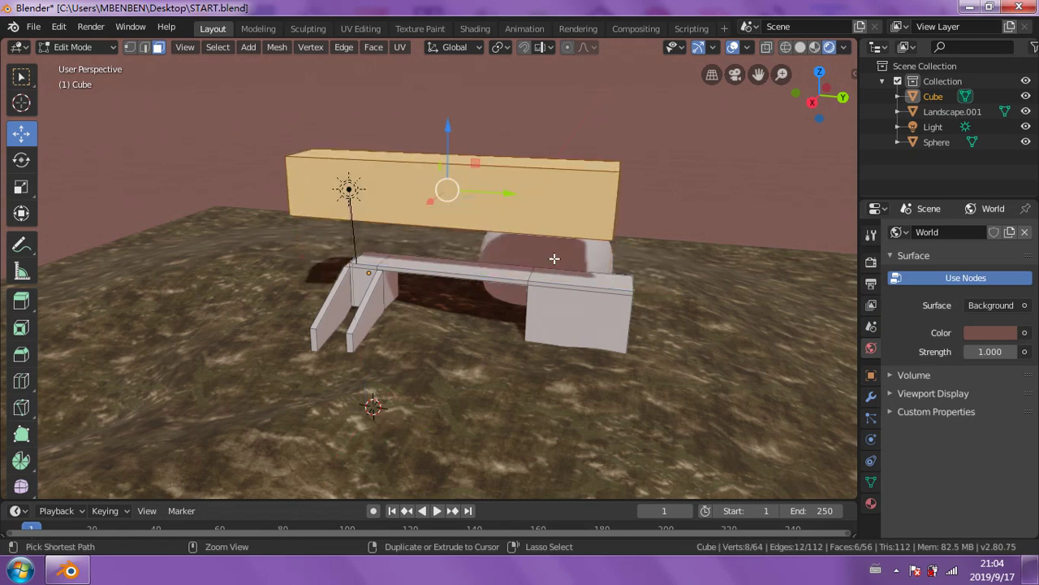
pyautogui.hotkey('ctrl', 'z')
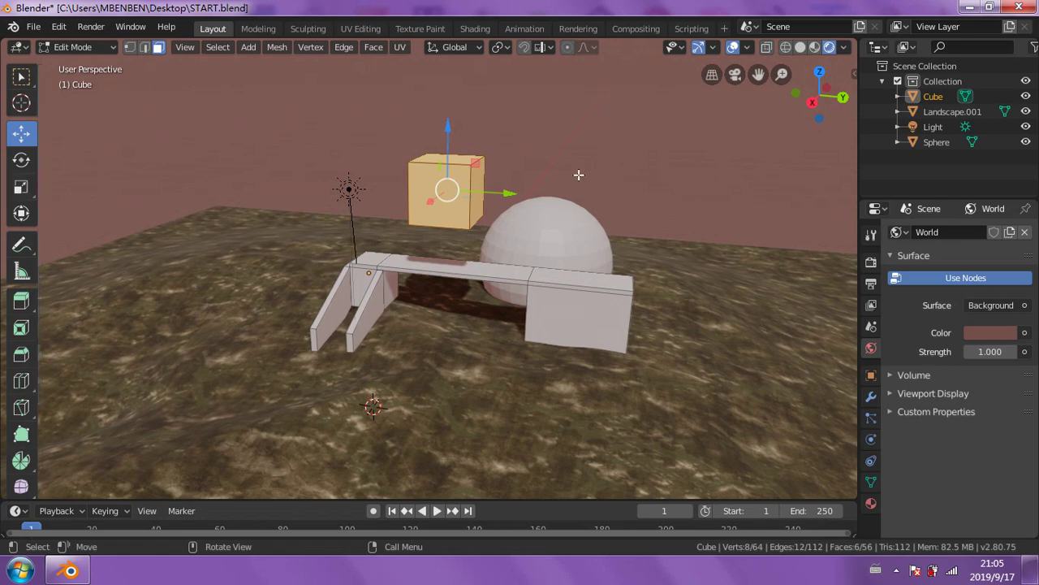
pyautogui.click(1026, 96)
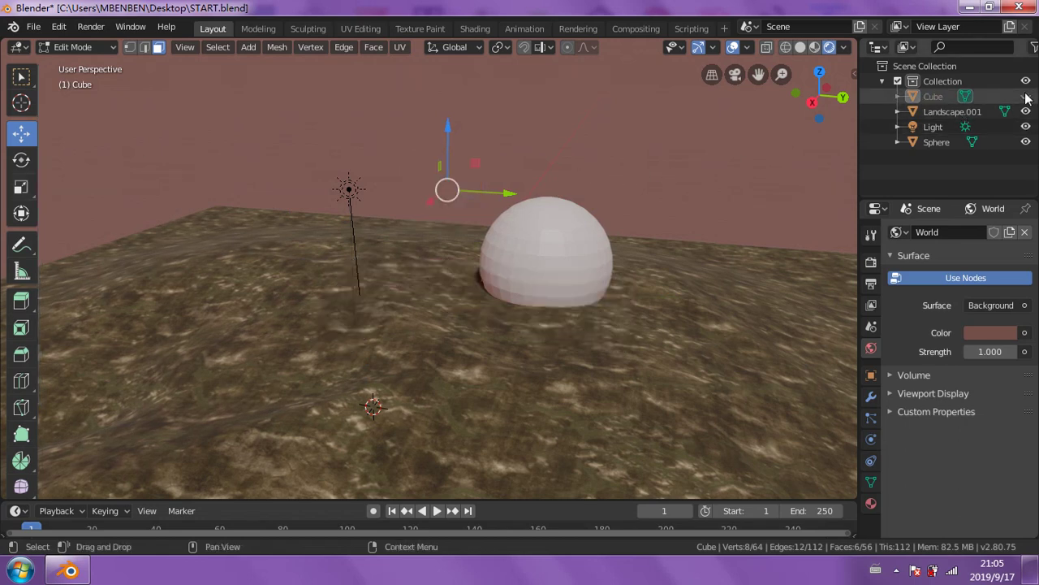
pyautogui.click(1026, 96)
# - Delete the stray box piece, review the 40-vertex mesh, and return to Object Mode
pyautogui.press('x')
pyautogui.click(558, 195)
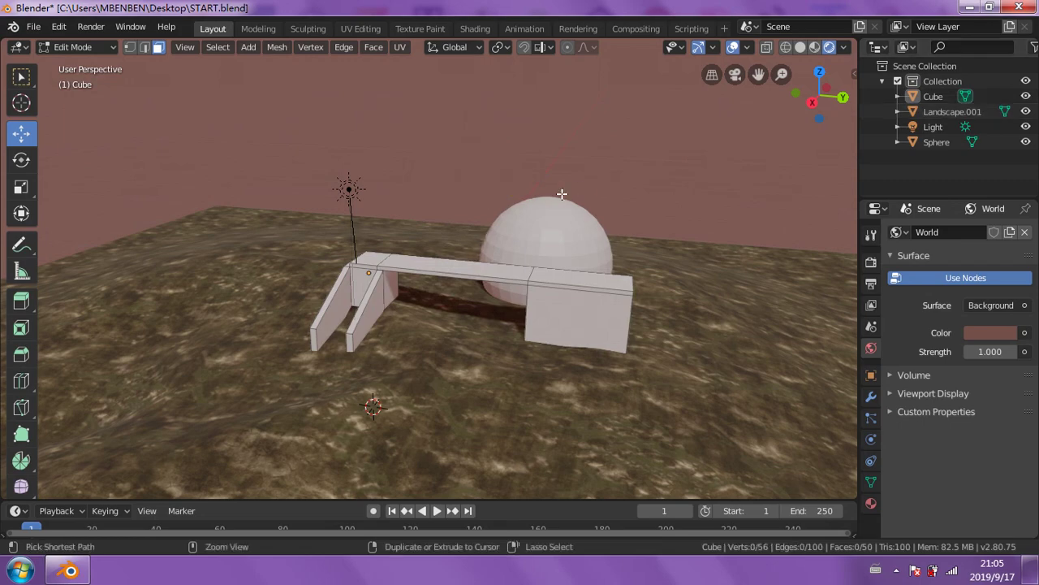
pyautogui.hotkey('ctrl', 'z')
pyautogui.moveTo(509, 208); pyautogui.dragTo(526, 126, button='middle')
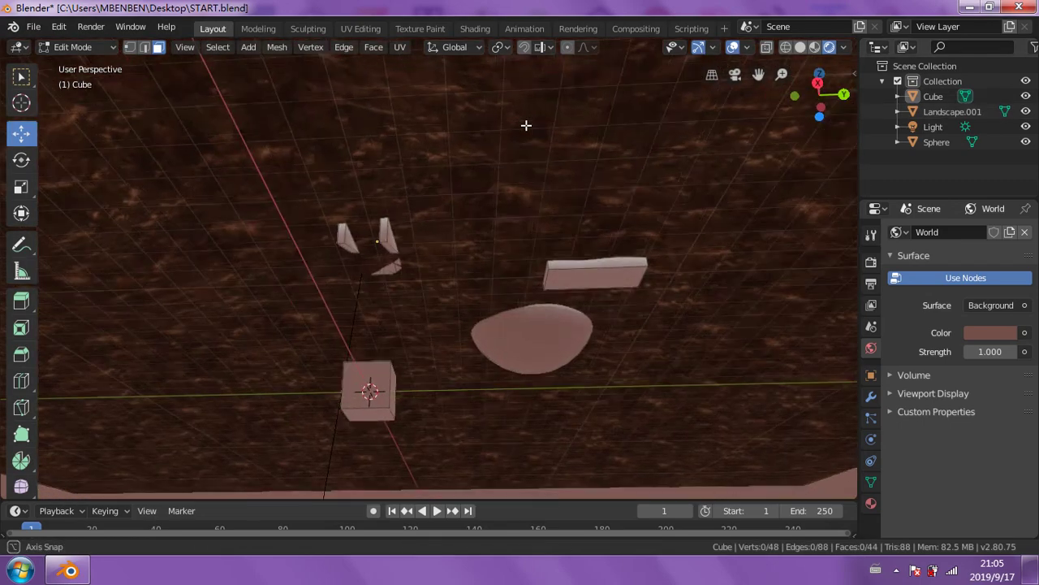
pyautogui.hotkey('ctrl', 'z')
pyautogui.moveTo(568, 236)
pyautogui.mouseDown(button='middle')
pyautogui.moveTo(460, 232)
pyautogui.moveTo(450, 154)
pyautogui.moveTo(421, 134)
pyautogui.mouseUp(button='middle')
pyautogui.click(420, 134)
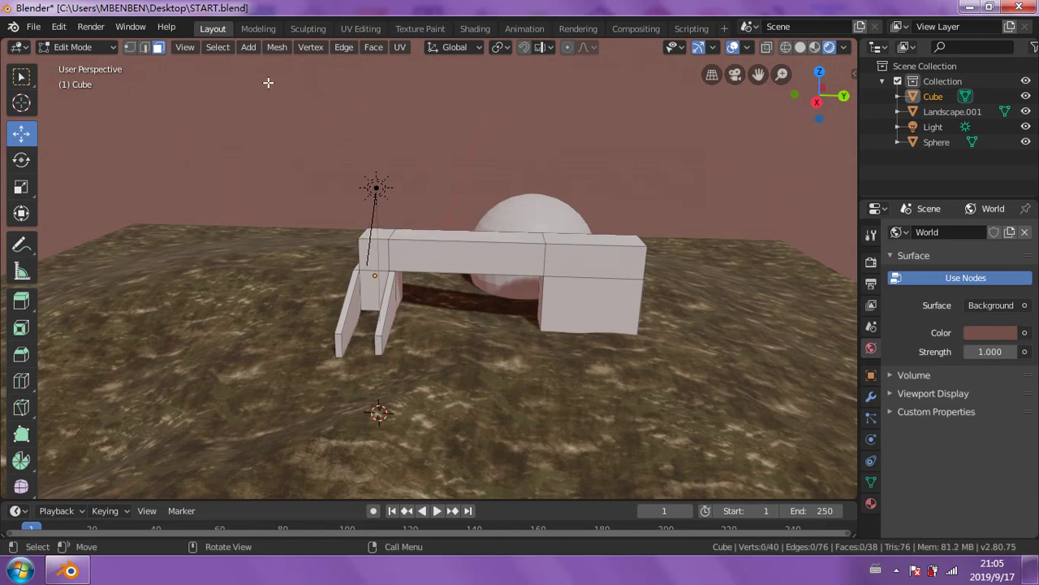
pyautogui.click(277, 47)
pyautogui.moveTo(302, 65)
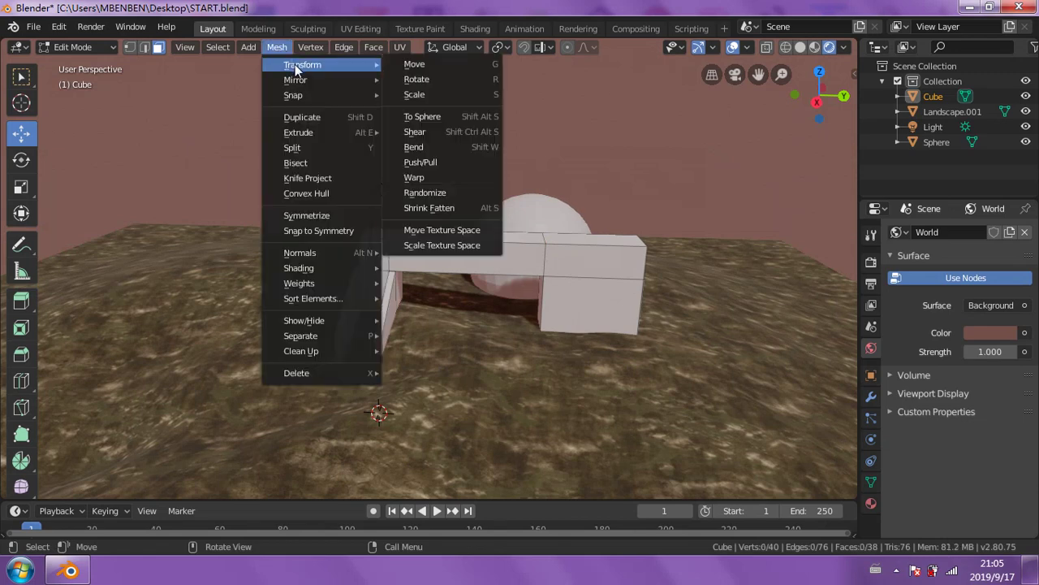
pyautogui.click(92, 52)
# - Add a new cube, move it onto the bridge and stretch it to 6.45 along Y
pyautogui.click(97, 63)
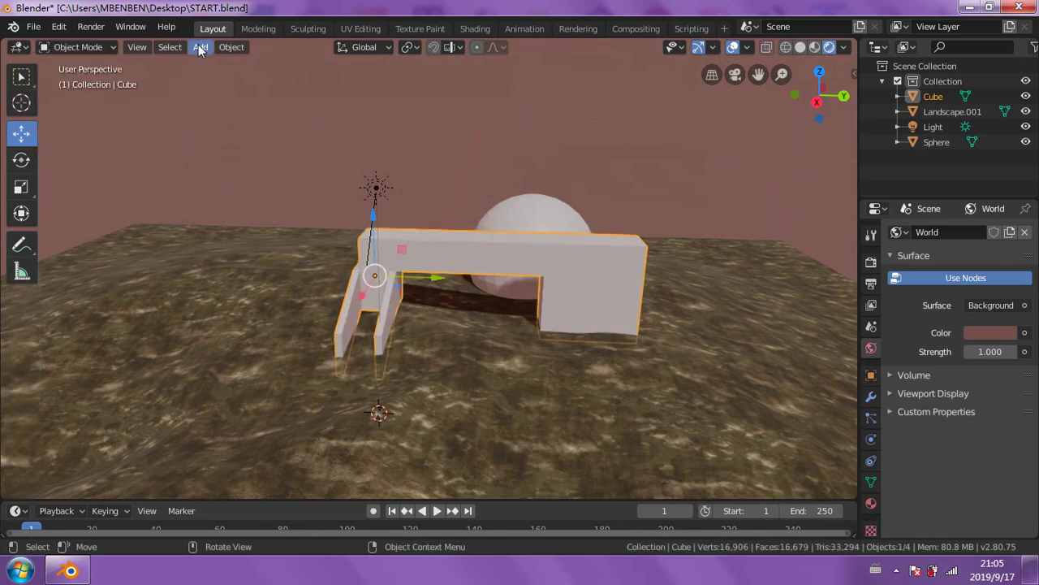
pyautogui.click(201, 48)
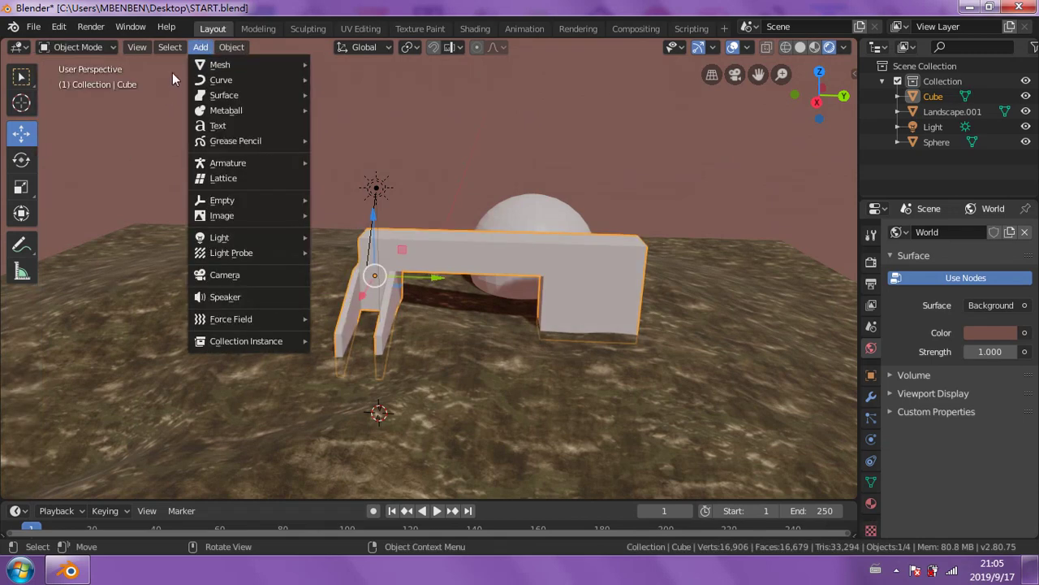
pyautogui.moveTo(221, 64)
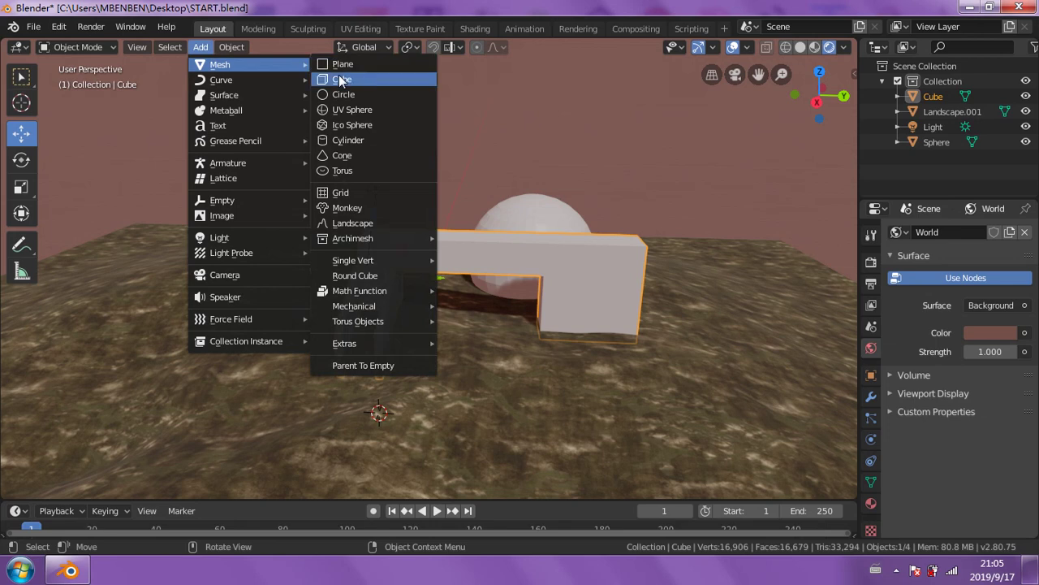
pyautogui.click(339, 76)
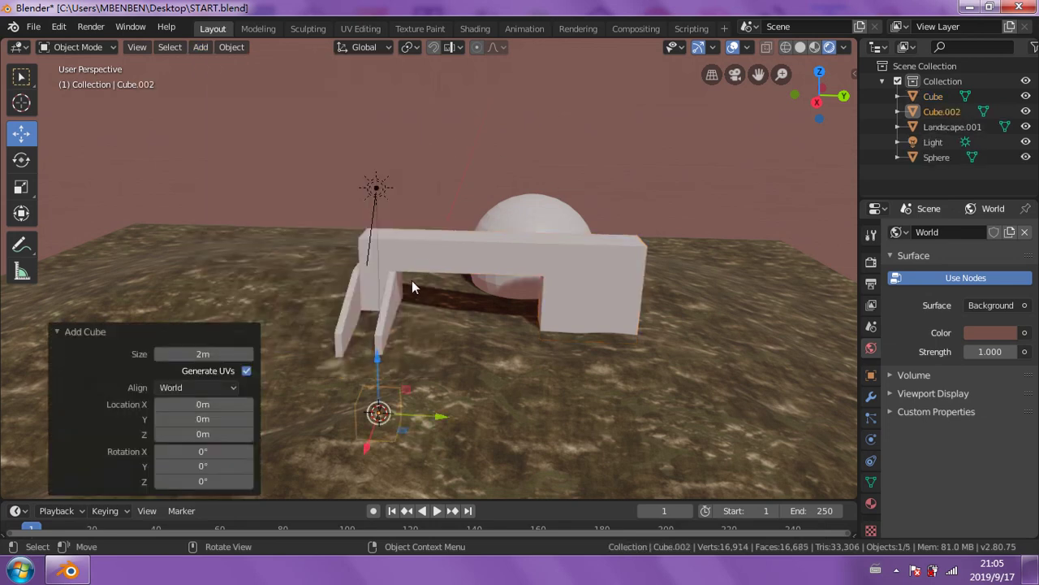
pyautogui.moveTo(380, 355)
pyautogui.mouseDown()
pyautogui.moveTo(375, 187)
pyautogui.moveTo(405, 237)
pyautogui.moveTo(167, 142)
pyautogui.mouseUp()
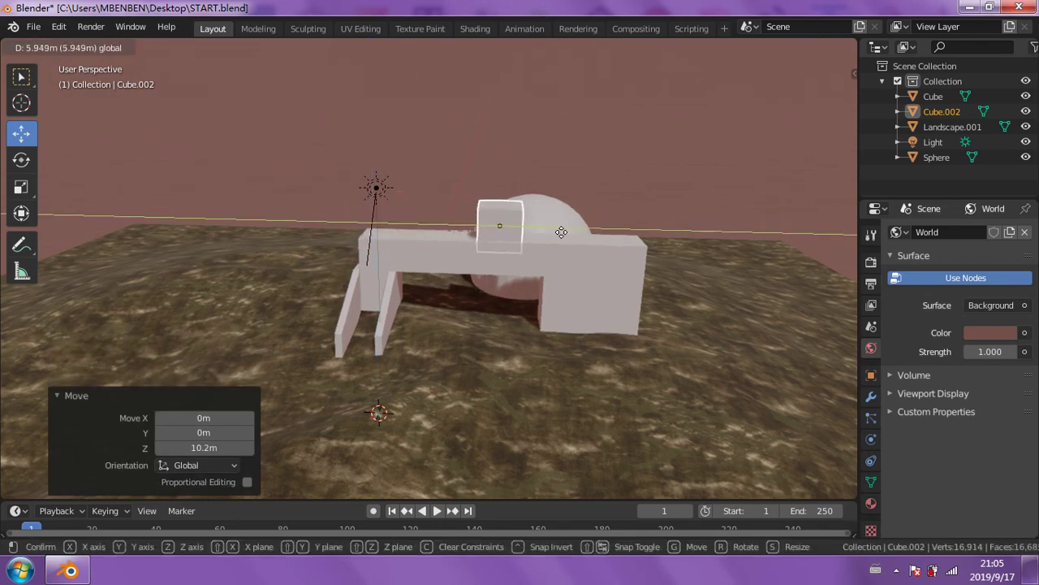
pyautogui.click(21, 187)
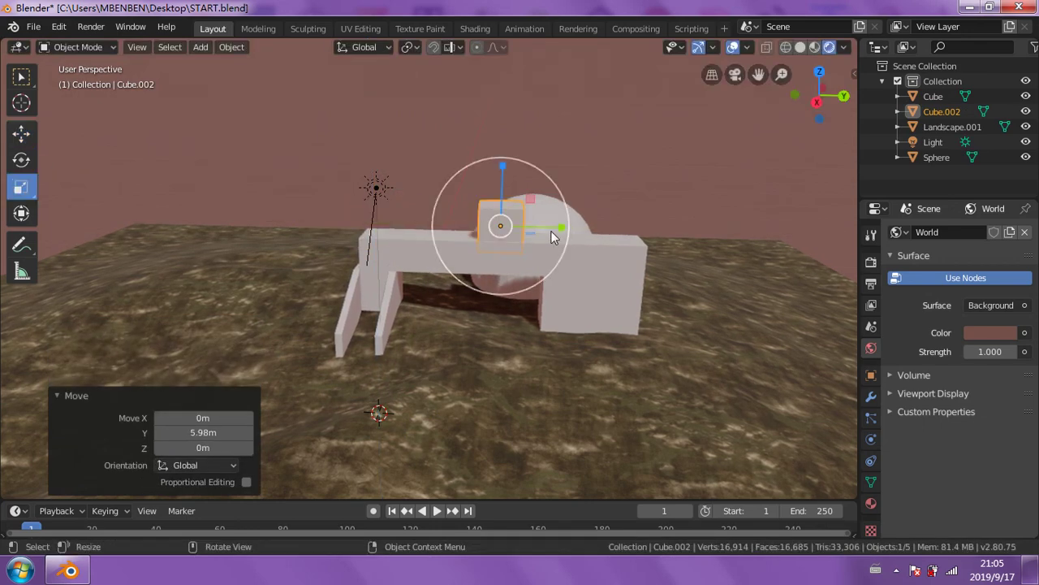
pyautogui.moveTo(566, 232)
pyautogui.mouseDown()
pyautogui.moveTo(807, 223)
pyautogui.moveTo(54, 216)
pyautogui.mouseUp()
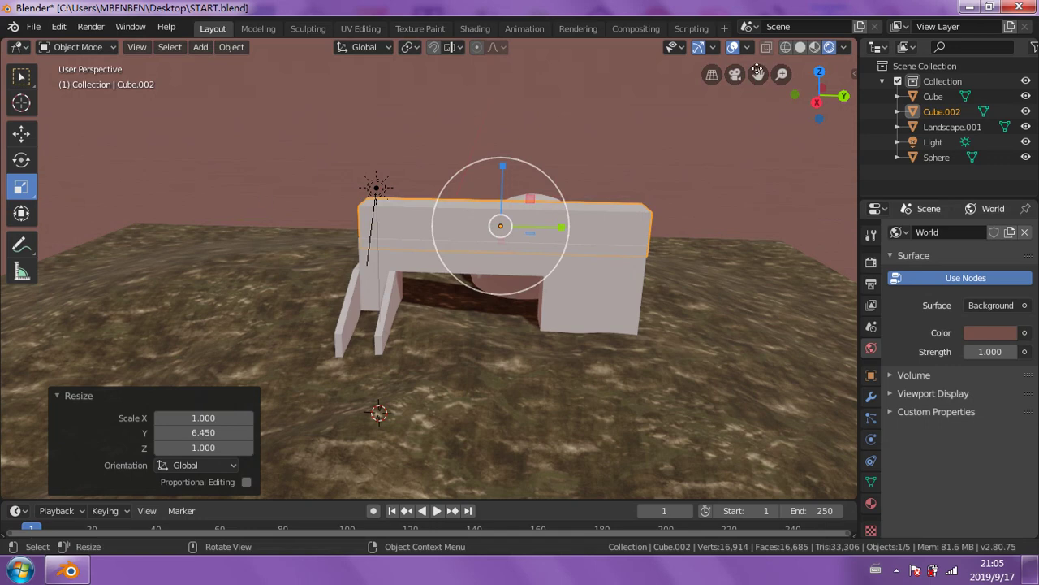
# - Try a Wireframe modifier on Cube.002, then undo it
pyautogui.click(870, 400)
pyautogui.click(981, 232)
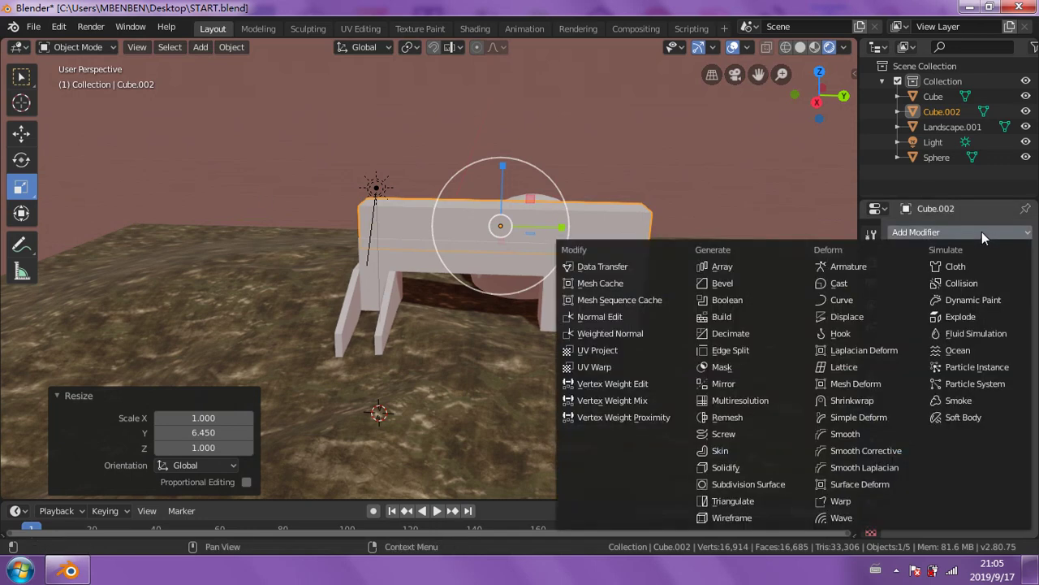
pyautogui.click(754, 512)
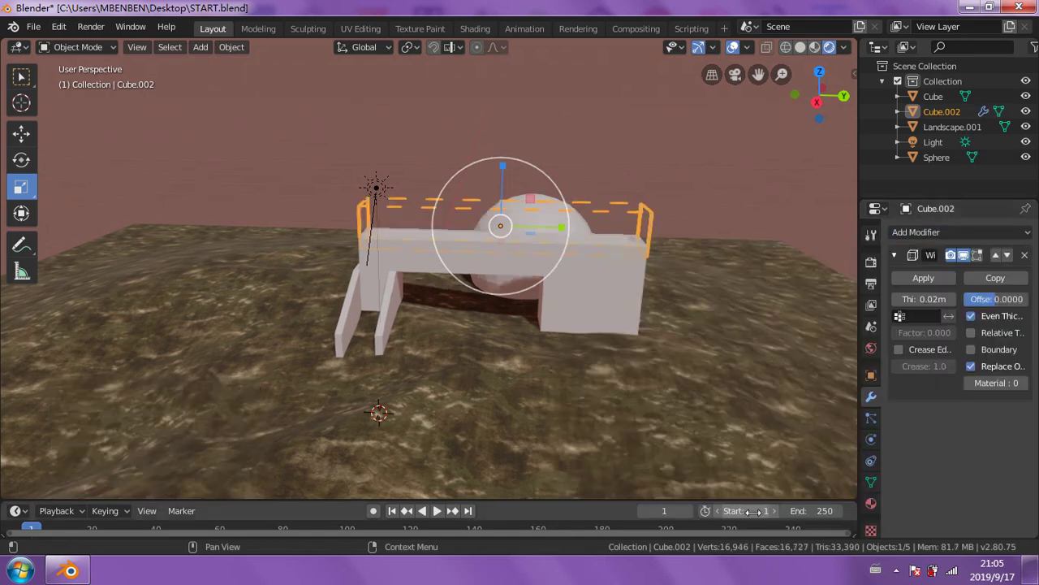
pyautogui.scroll(2, 696, 279)
pyautogui.scroll(2, 691, 247)
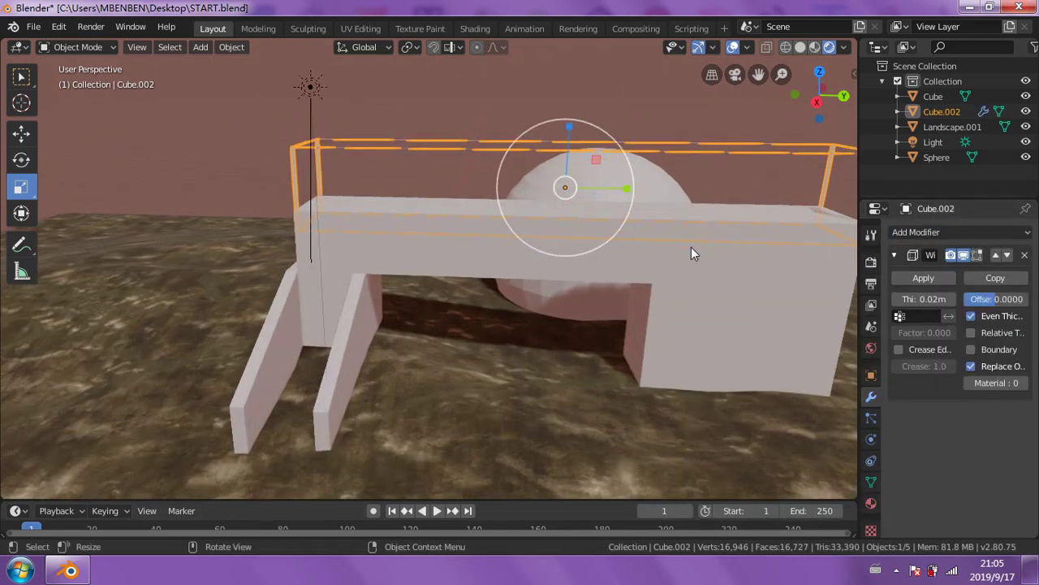
pyautogui.hotkey('ctrl', 'z')
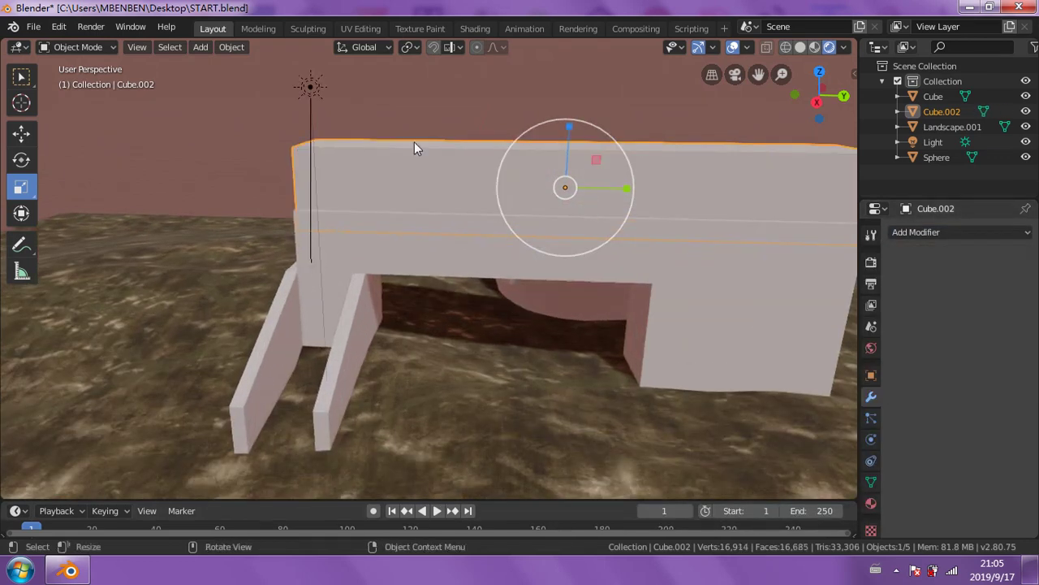
# - Enter Edit Mode on Cube.002, subdivide its top face, then undo the subdivision
pyautogui.click(98, 50)
pyautogui.click(87, 82)
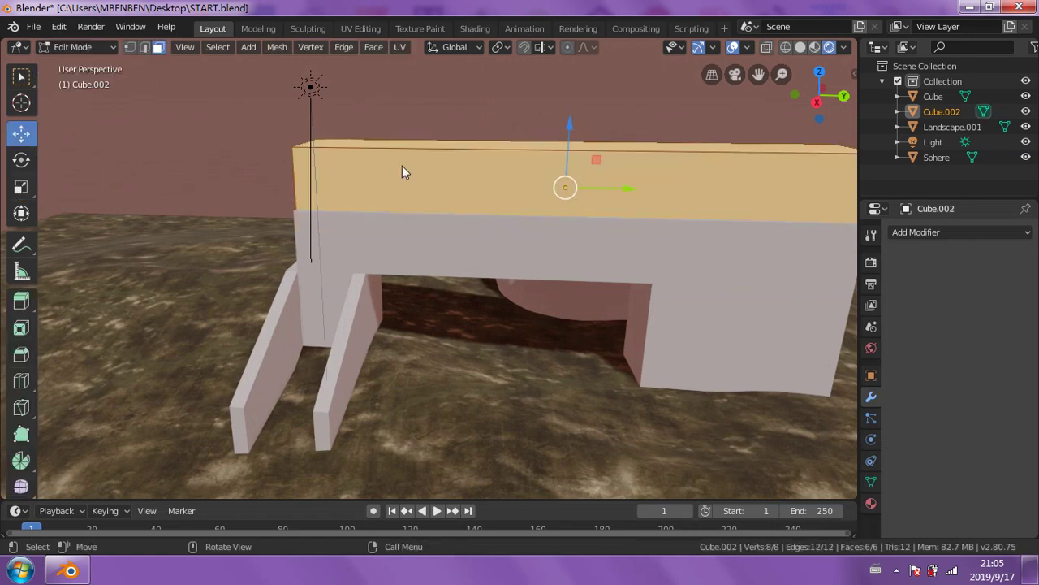
pyautogui.rightClick(402, 165)
pyautogui.click(378, 195)
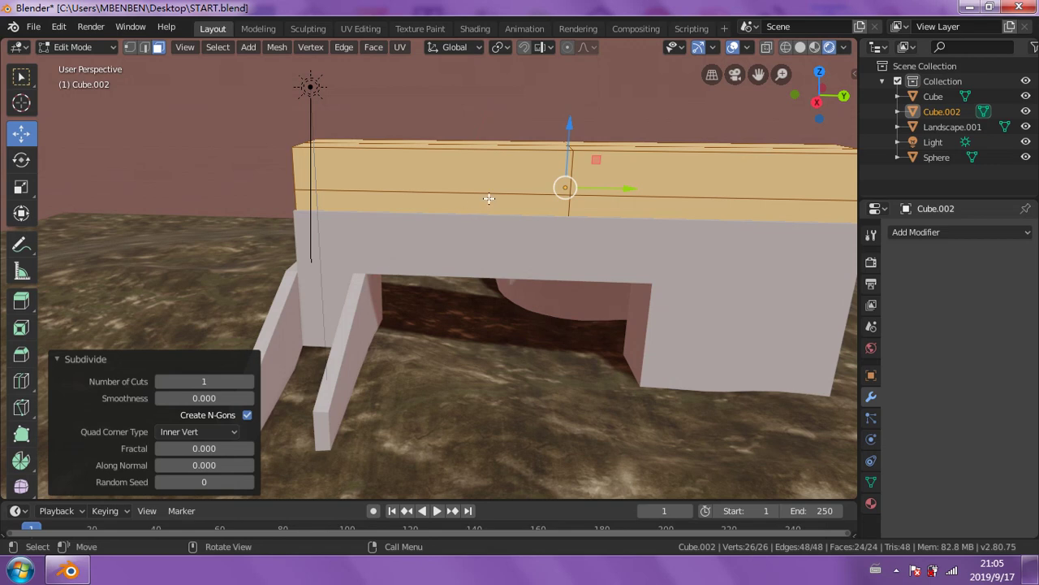
pyautogui.hotkey('ctrl', 'z')
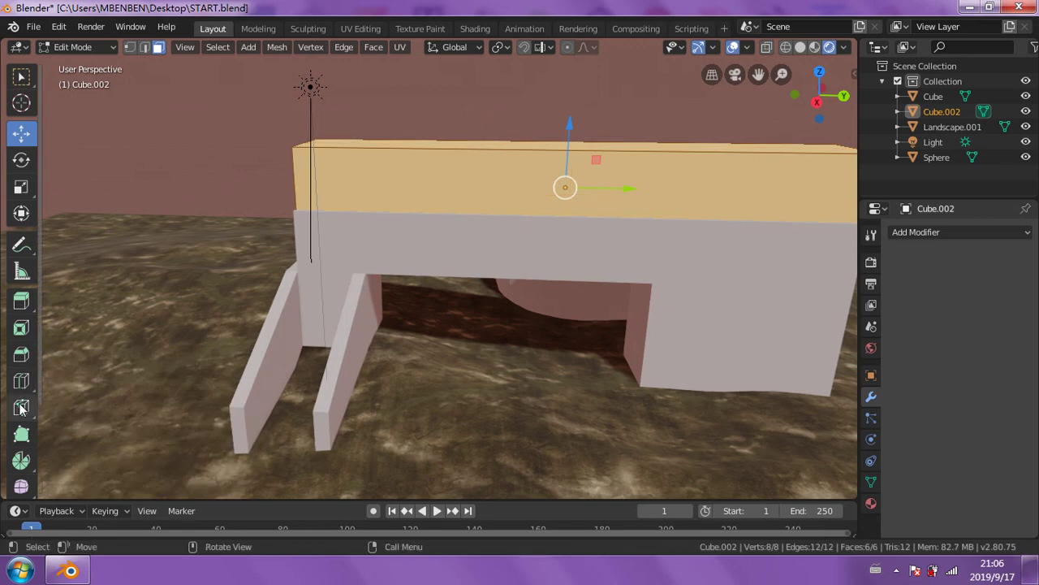
# - Cut 11 centred horizontal edge loops around the long block
pyautogui.click(32, 381)
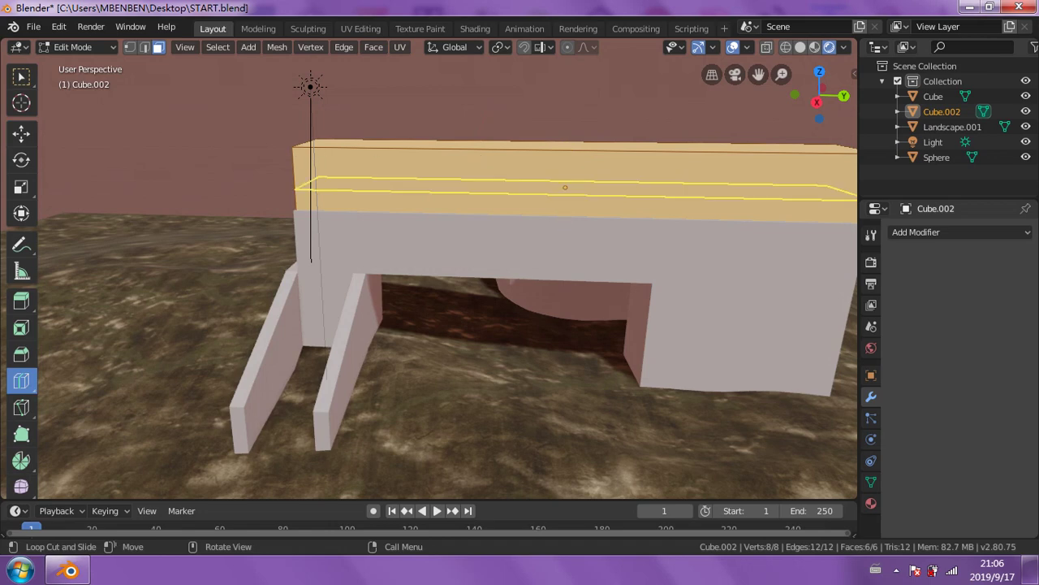
pyautogui.moveTo(298, 187); pyautogui.dragTo(297, 138)
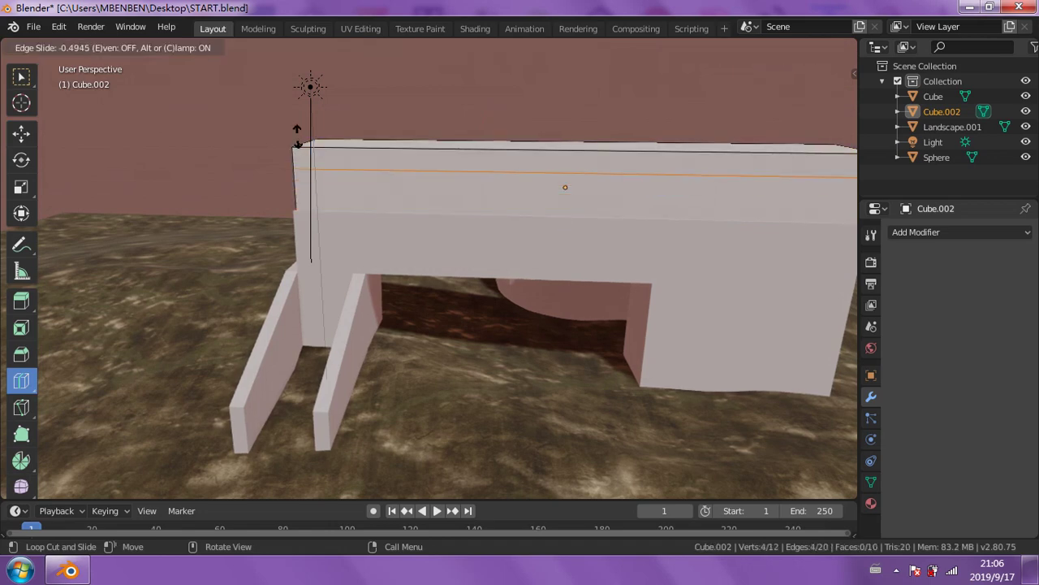
pyautogui.rightClick(297, 138)
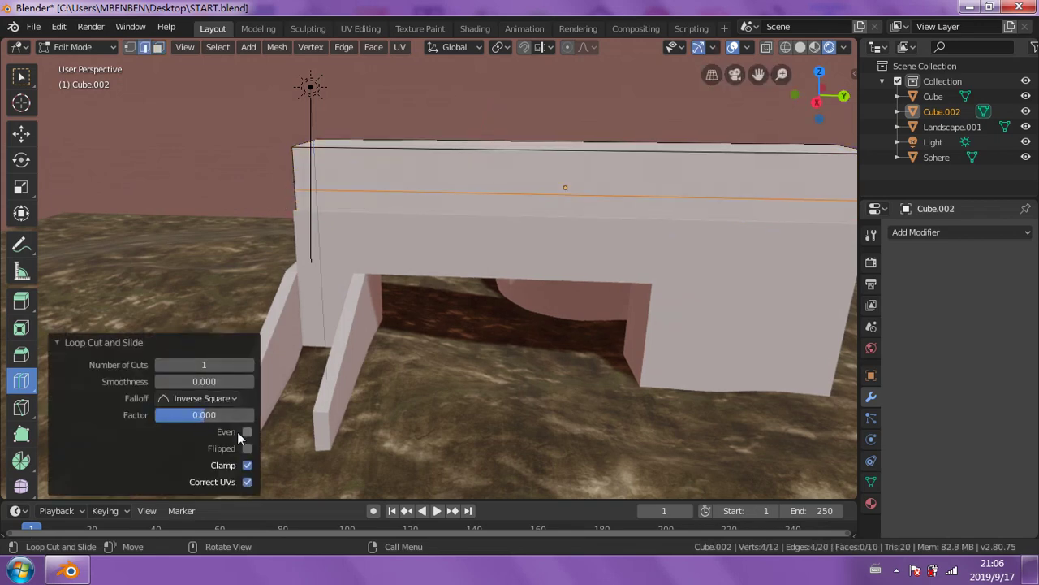
pyautogui.click(248, 366)
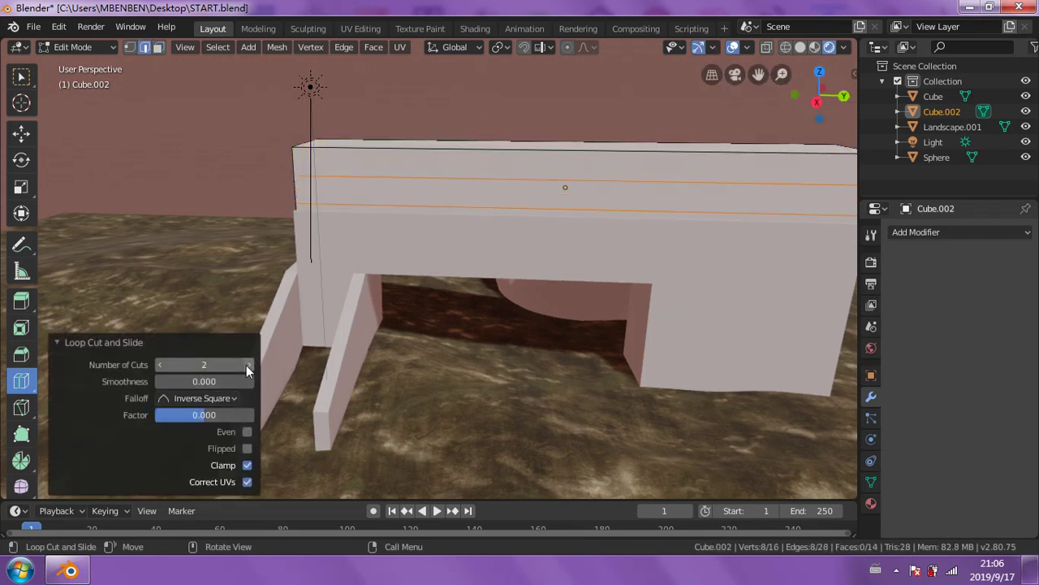
pyautogui.click(248, 365)
pyautogui.click(247, 365)
pyautogui.click(248, 365)
pyautogui.click(247, 365)
pyautogui.click(248, 365)
pyautogui.click(248, 365)
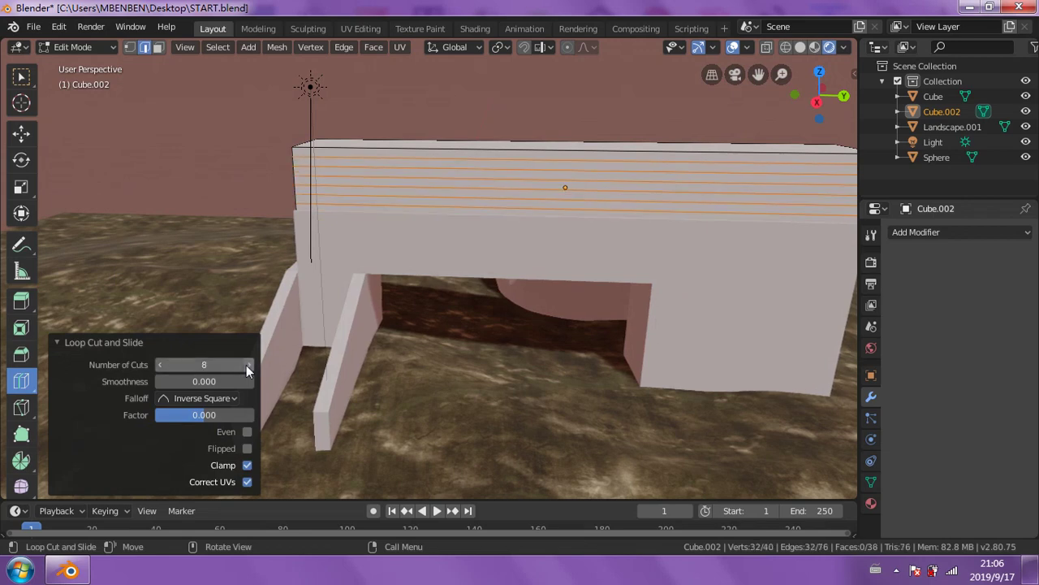
pyautogui.click(247, 366)
pyautogui.click(248, 365)
pyautogui.click(248, 365)
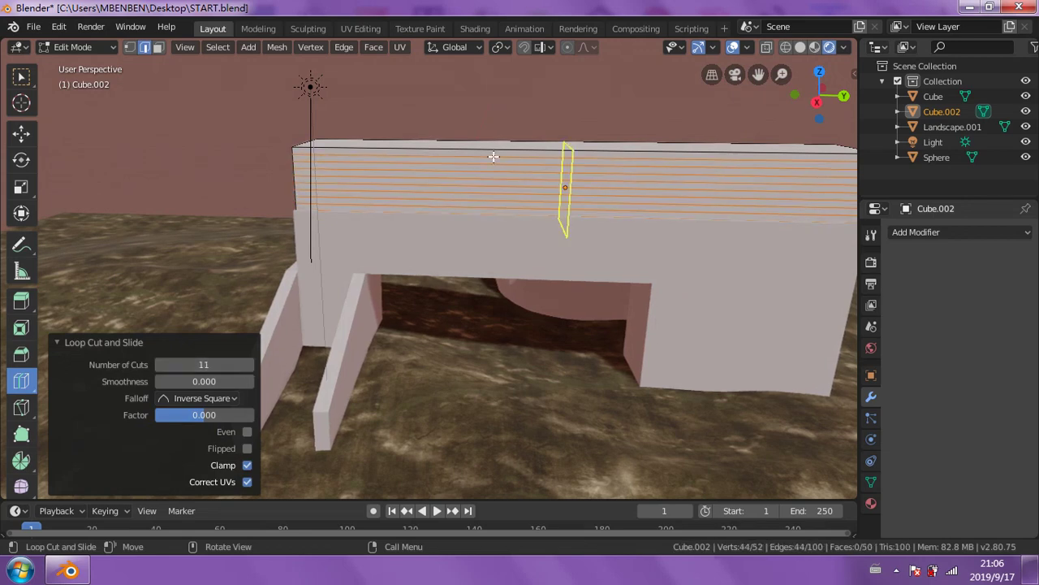
# - Add trial crosswise loops slid left, then cancel and undo those loop cuts
pyautogui.moveTo(566, 170); pyautogui.dragTo(481, 151)
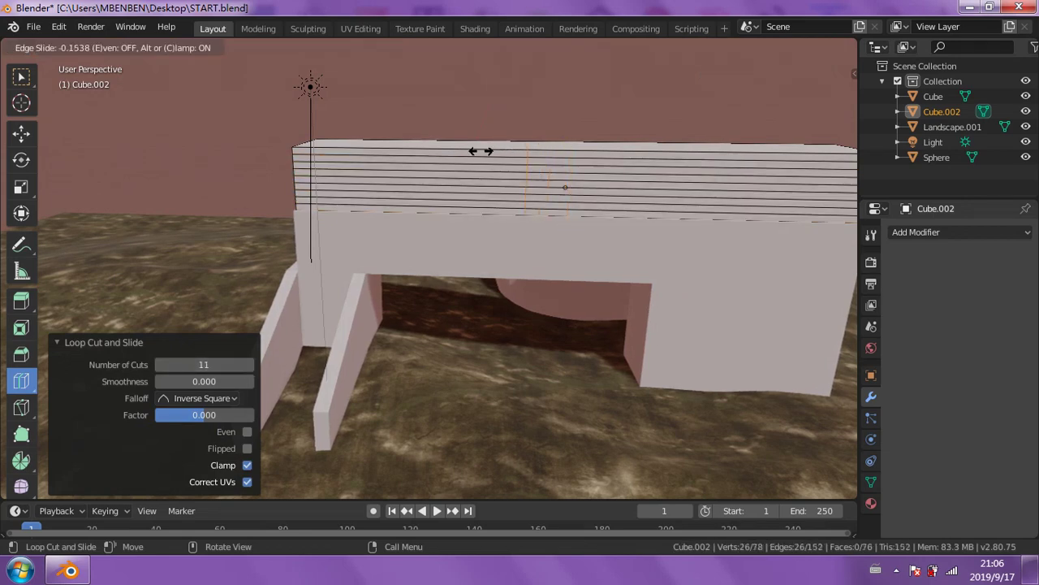
pyautogui.click(341, 153)
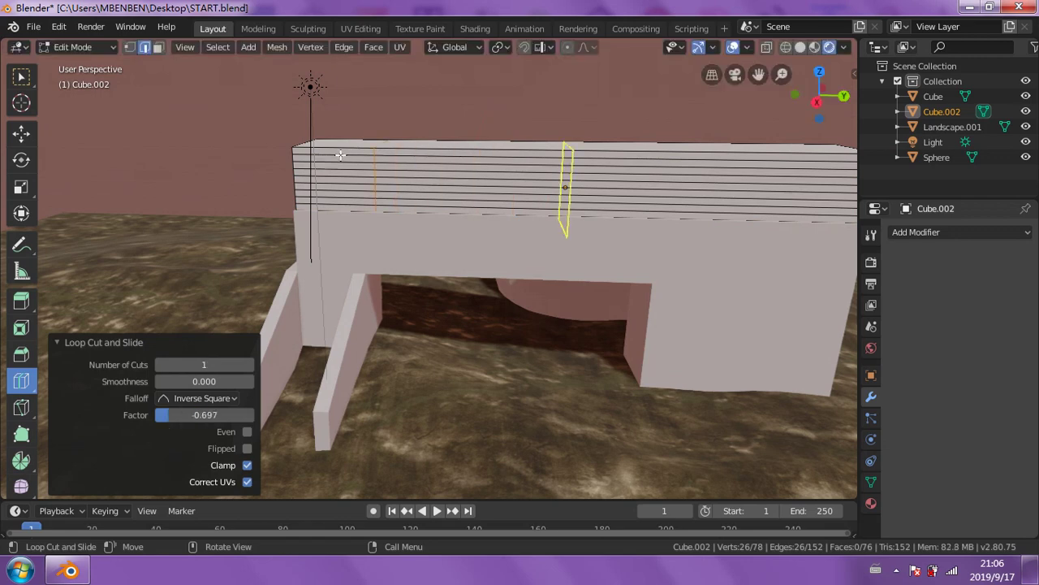
pyautogui.moveTo(375, 146); pyautogui.dragTo(422, 144)
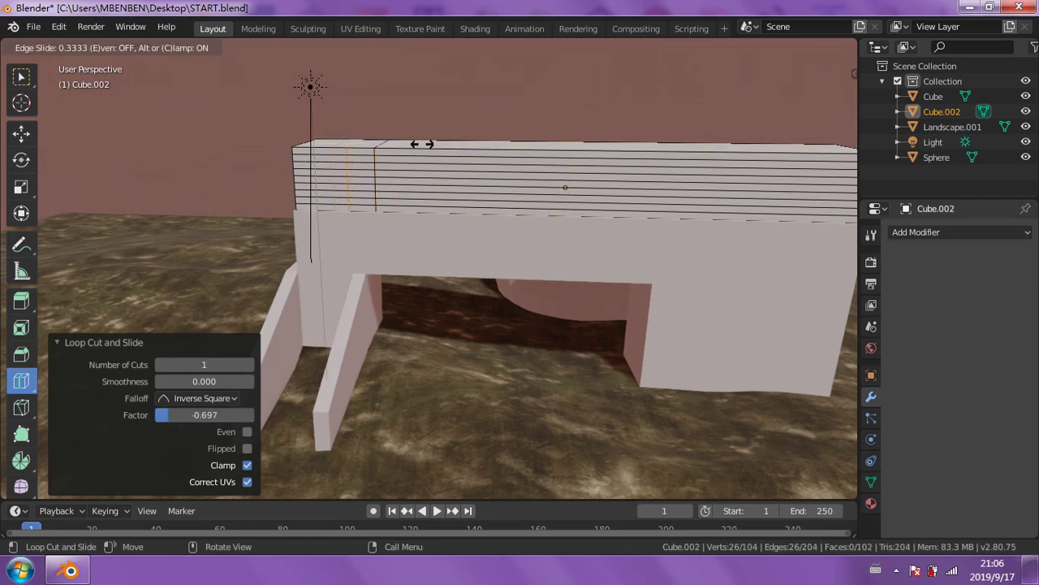
pyautogui.click(490, 131)
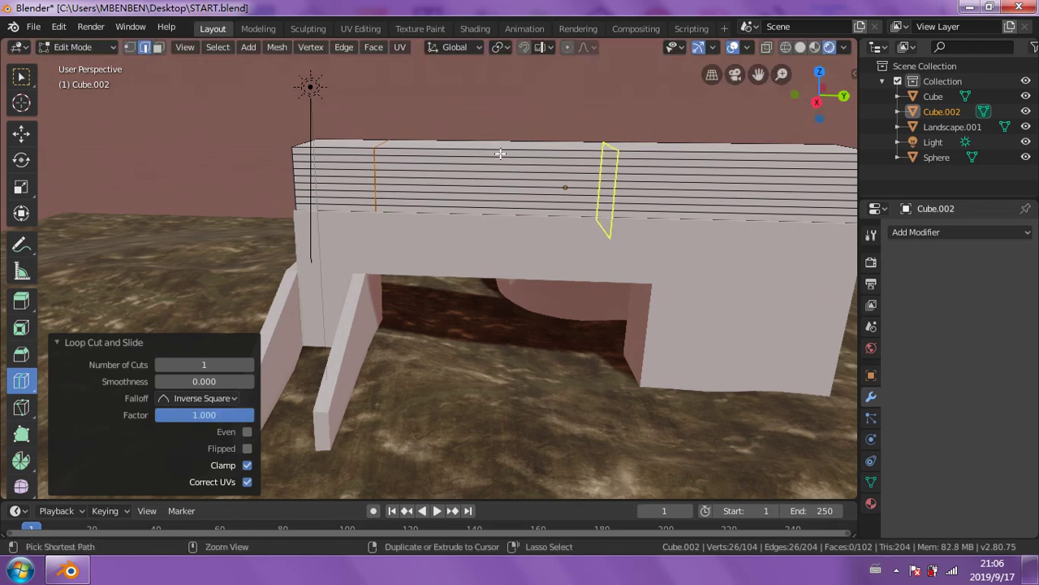
pyautogui.hotkey('ctrl', 'z')
pyautogui.hotkey('ctrl', 'z')
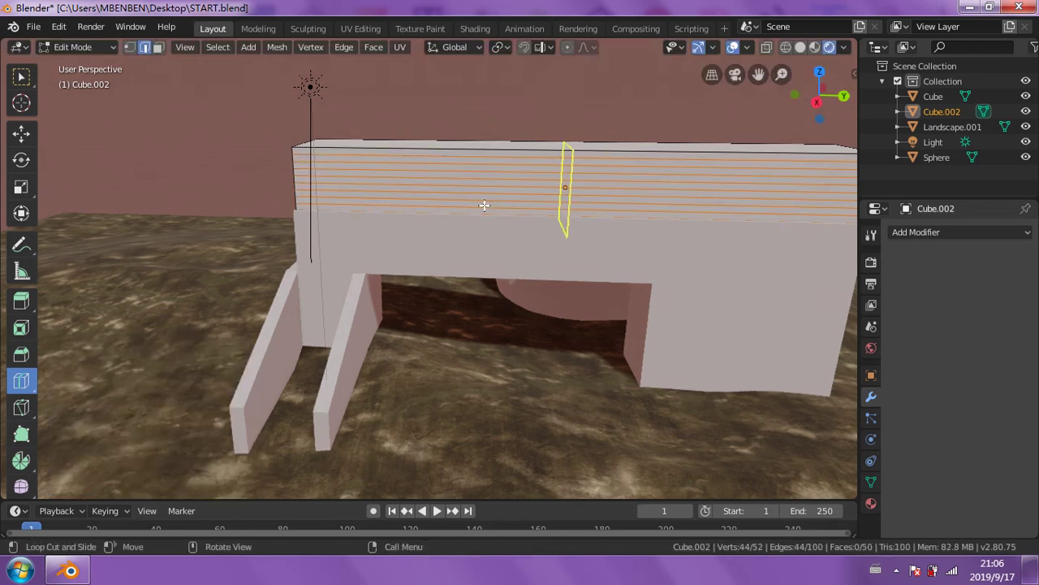
pyautogui.hotkey('ctrl', 'z')
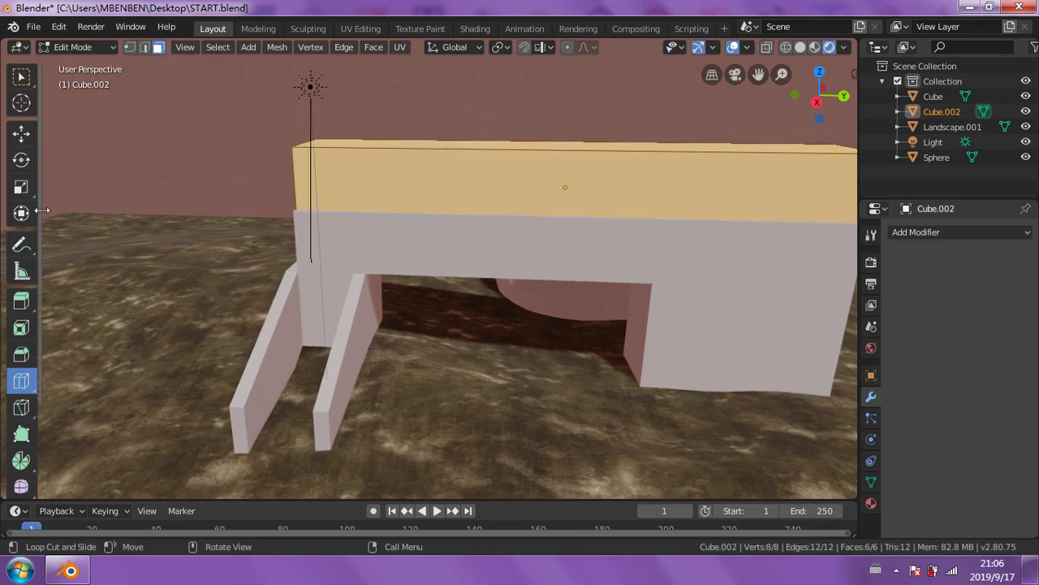
# - Select the two top long edges of the block in edge select mode
pyautogui.click(22, 354)
pyautogui.moveTo(415, 155)
pyautogui.mouseDown(button='middle')
pyautogui.moveTo(289, 164)
pyautogui.moveTo(316, 118)
pyautogui.mouseUp(button='middle')
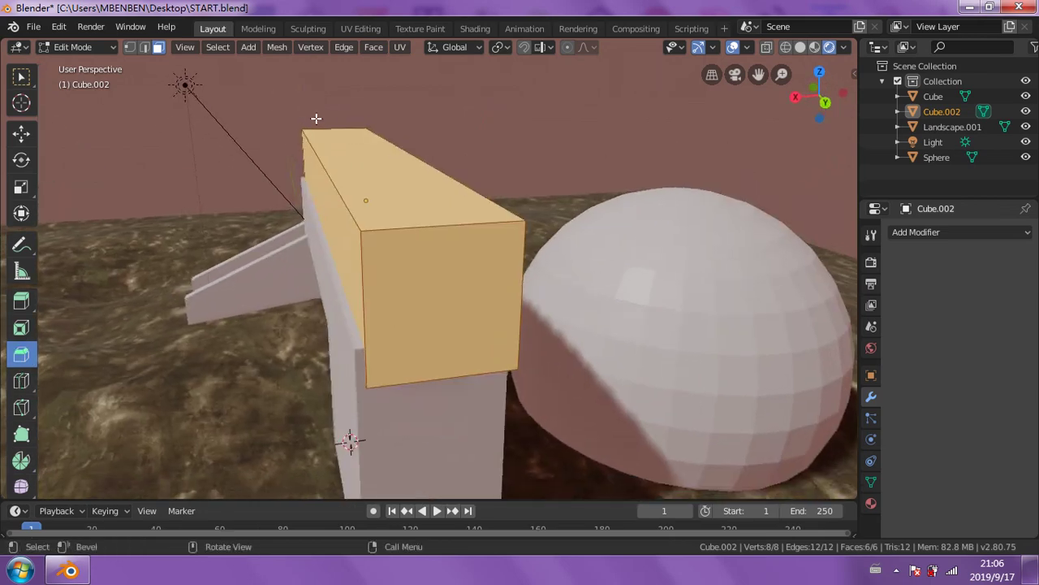
pyautogui.hotkey('alt', 'a')
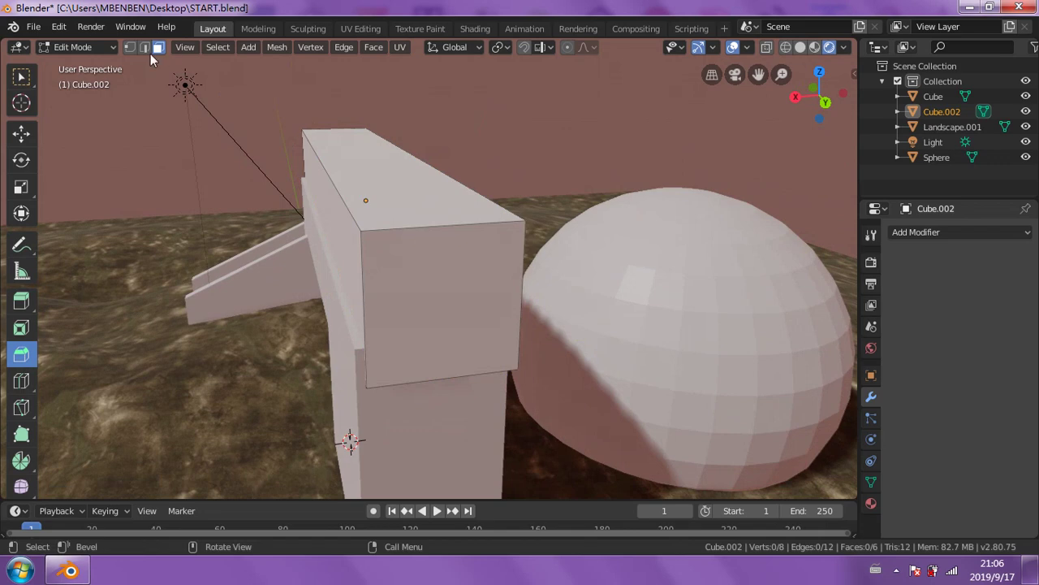
pyautogui.press('2')
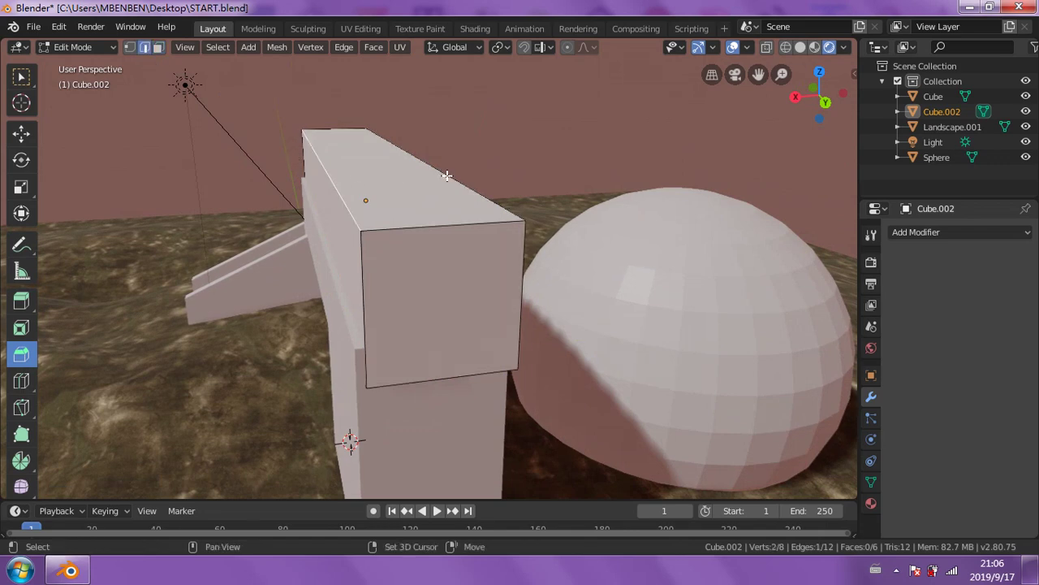
pyautogui.keyDown('shift'); pyautogui.click(445, 171); pyautogui.keyUp('shift')
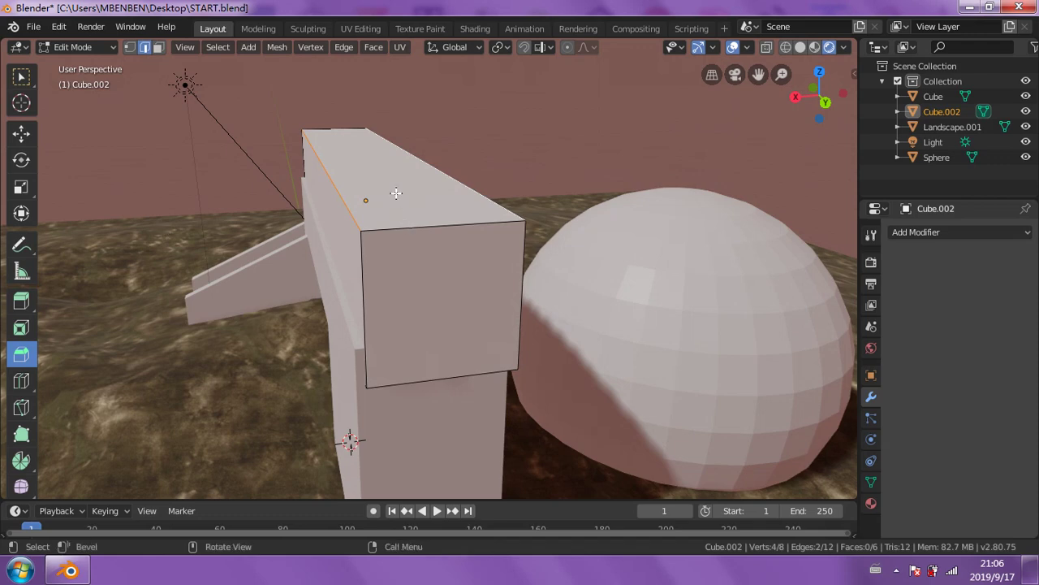
# - Bevel the selected edges 0.465 m wide with 13 segments
pyautogui.hotkey('ctrl', 'b')
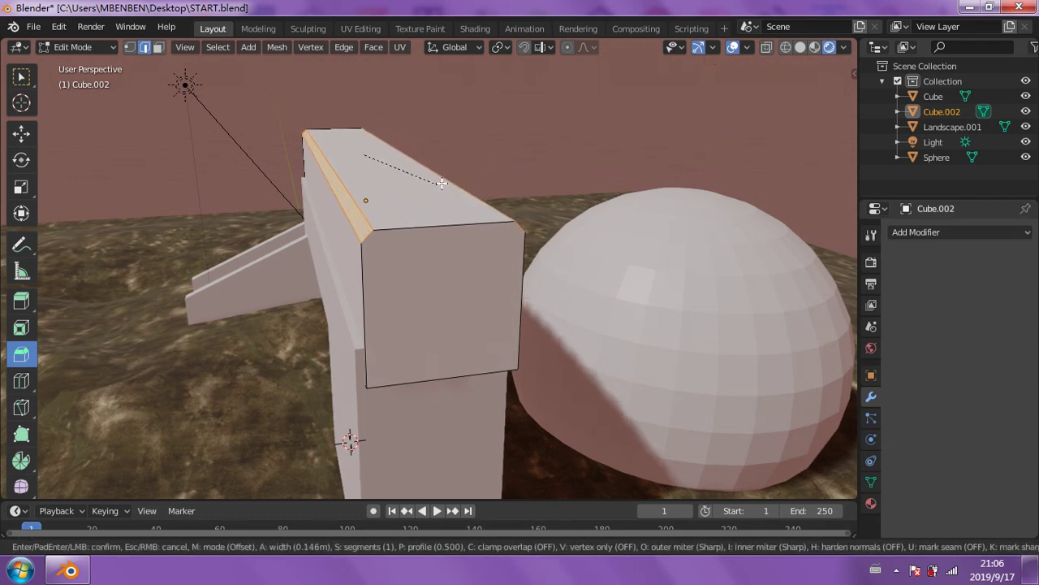
pyautogui.click(483, 179)
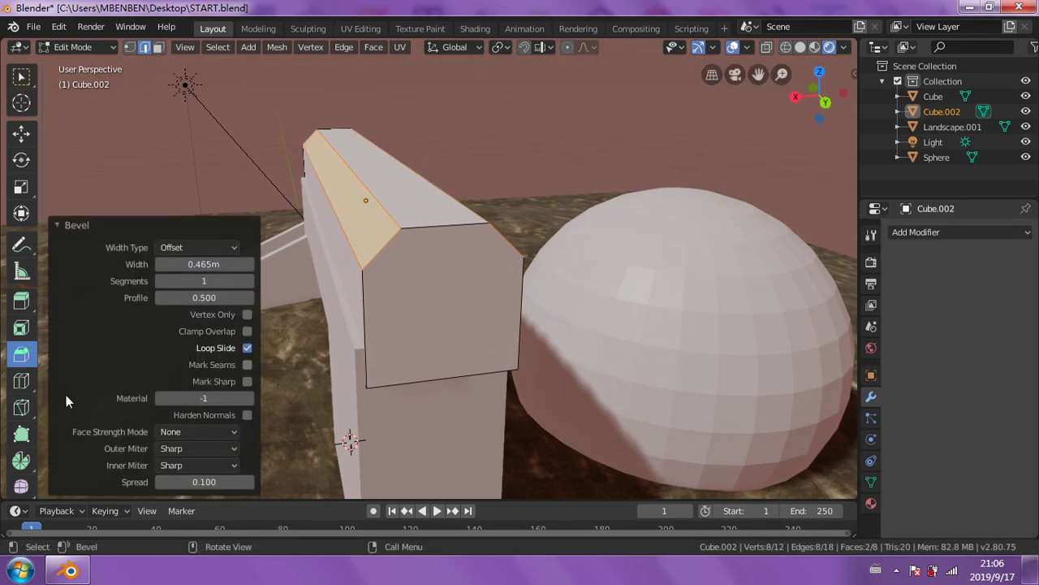
pyautogui.click(247, 281)
pyautogui.click(247, 281)
pyautogui.click(247, 281)
pyautogui.click(247, 281)
pyautogui.click(247, 281)
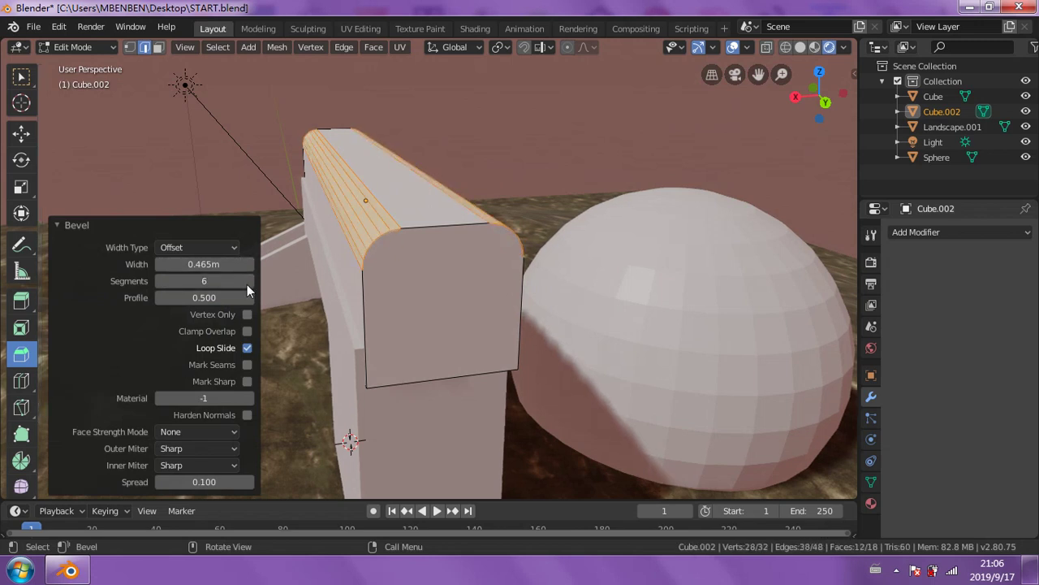
pyautogui.click(247, 281)
pyautogui.click(247, 281)
pyautogui.click(247, 281)
pyautogui.click(247, 281)
pyautogui.click(247, 280)
pyautogui.click(246, 281)
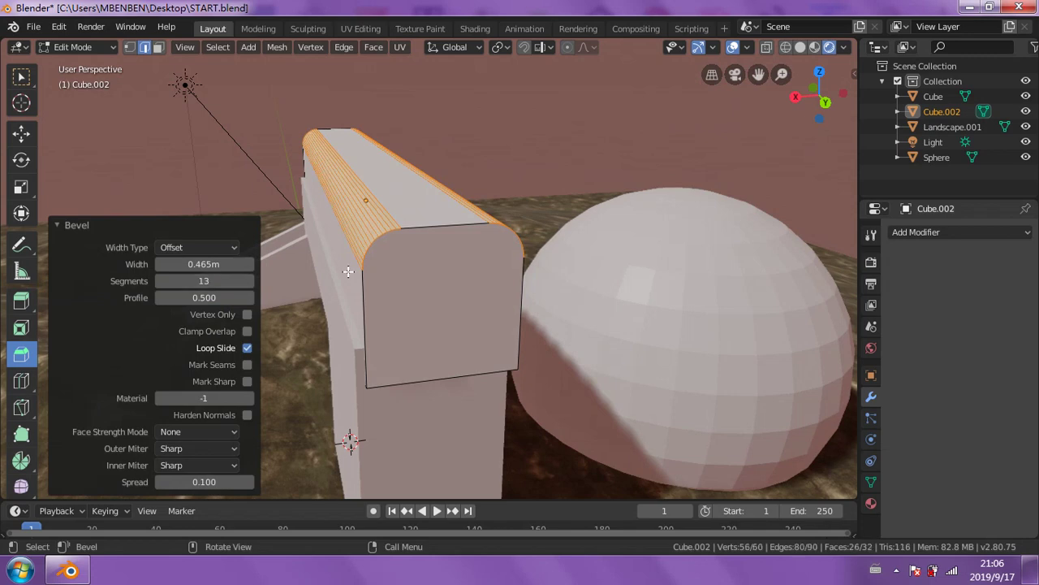
pyautogui.moveTo(376, 268)
pyautogui.mouseDown(button='middle')
pyautogui.moveTo(515, 269)
pyautogui.moveTo(339, 230)
pyautogui.mouseUp(button='middle')
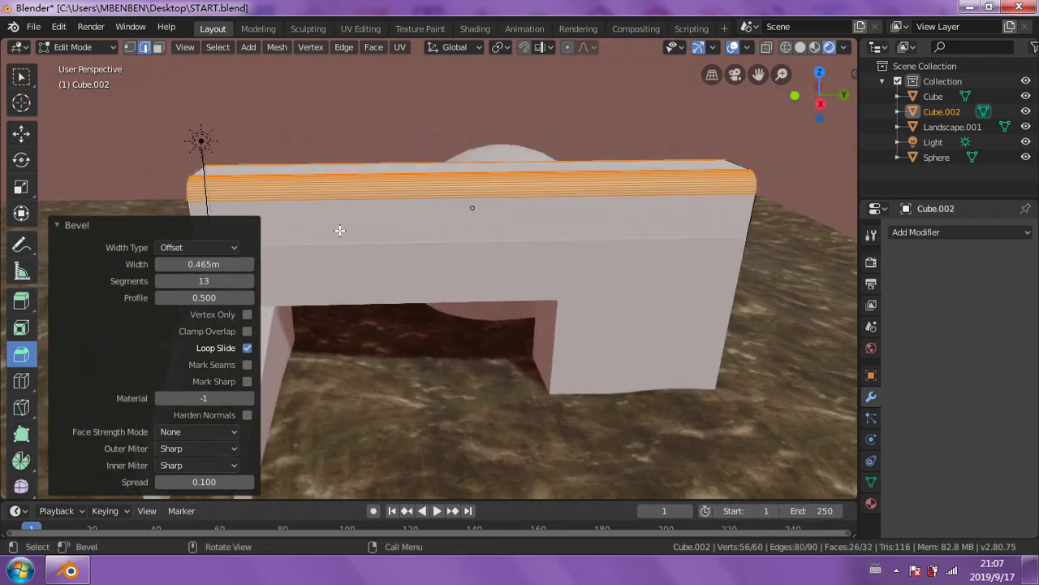
pyautogui.click(21, 381)
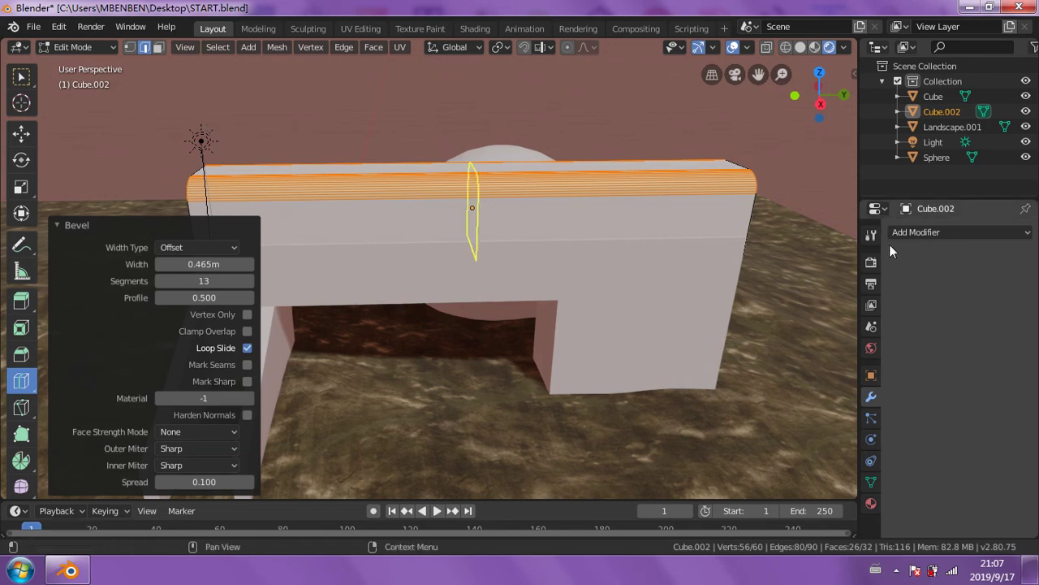
# - Cut horizontal edge loops along the rail side, raising Number of Cuts to 9
pyautogui.click(58, 225)
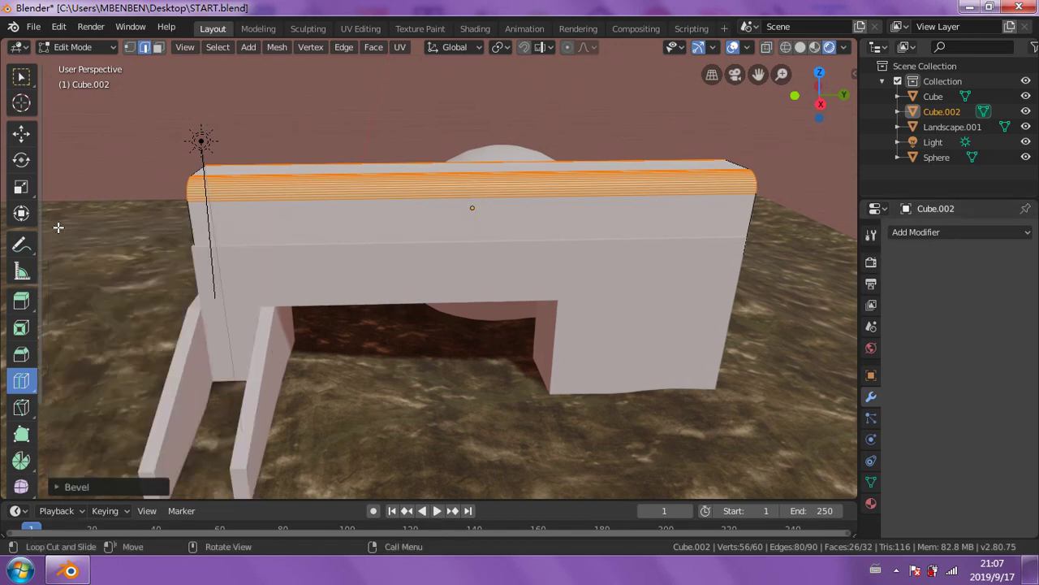
pyautogui.click(194, 233)
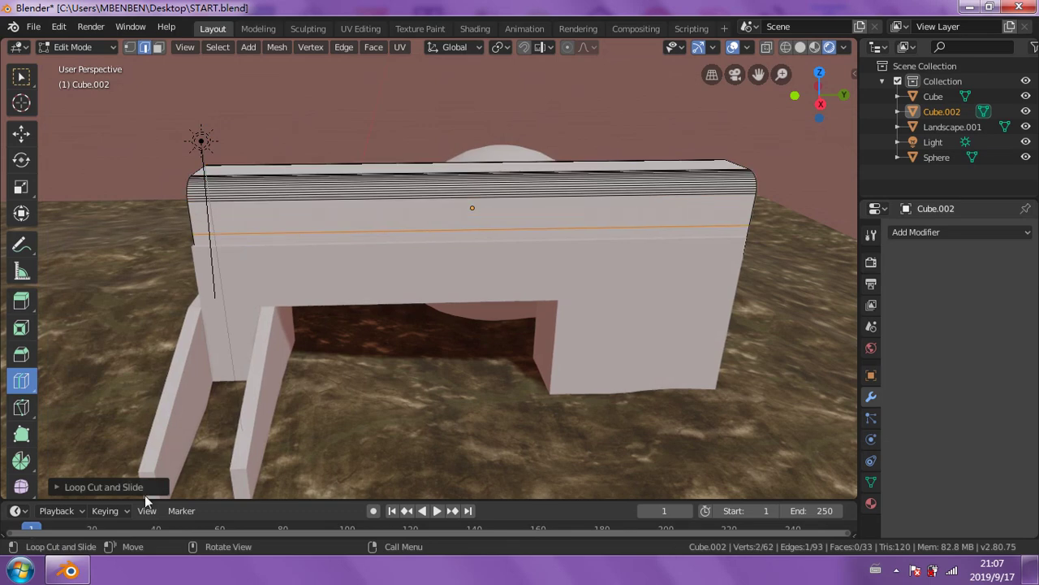
pyautogui.click(56, 487)
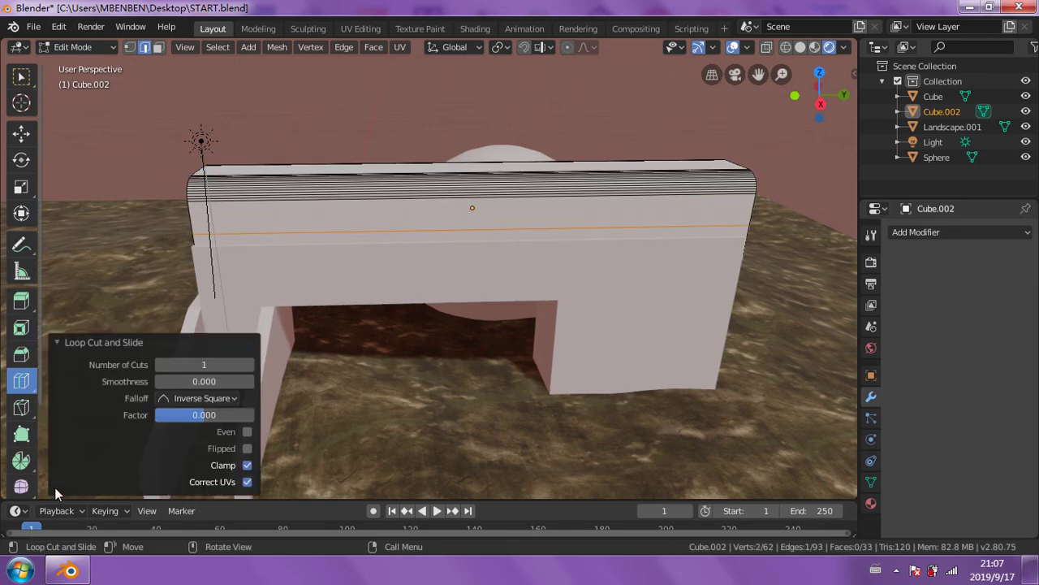
pyautogui.click(250, 365)
pyautogui.click(250, 365)
pyautogui.click(251, 364)
pyautogui.click(251, 364)
pyautogui.click(250, 364)
pyautogui.click(251, 365)
pyautogui.click(251, 365)
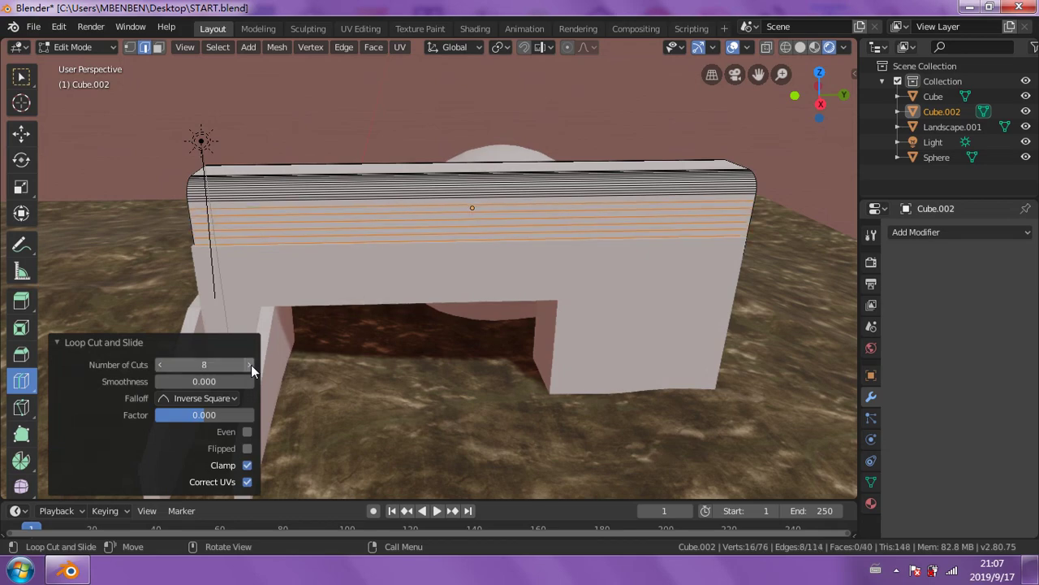
pyautogui.click(251, 364)
pyautogui.moveTo(485, 269)
pyautogui.mouseDown(button='middle')
pyautogui.moveTo(557, 260)
pyautogui.moveTo(395, 295)
pyautogui.moveTo(183, 255)
pyautogui.moveTo(358, 256)
pyautogui.moveTo(203, 229)
pyautogui.mouseUp(button='middle')
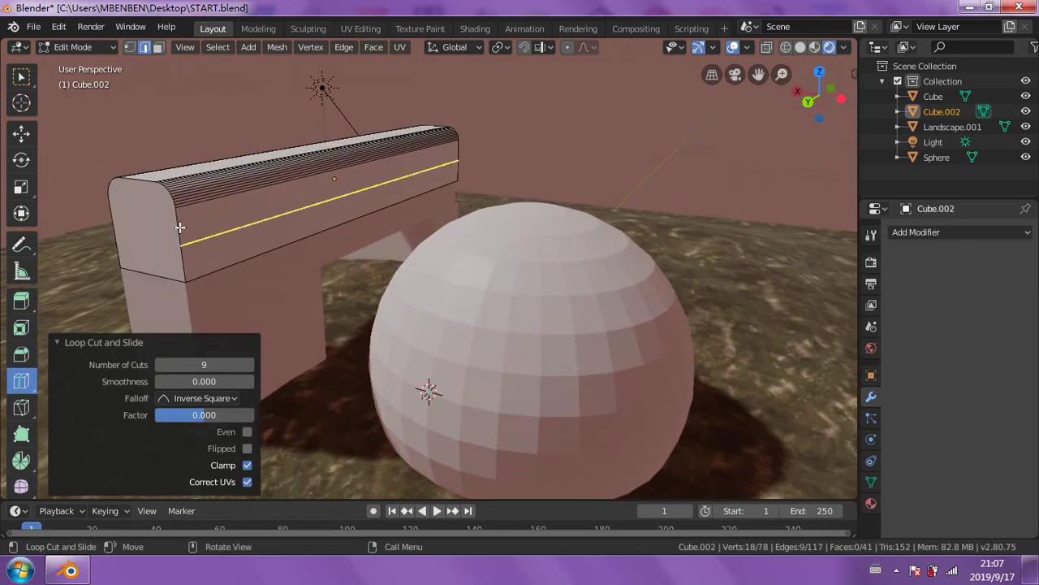
# - Cut another loop on the rail, setting cuts to 10 then reducing them to 8
pyautogui.click(234, 286)
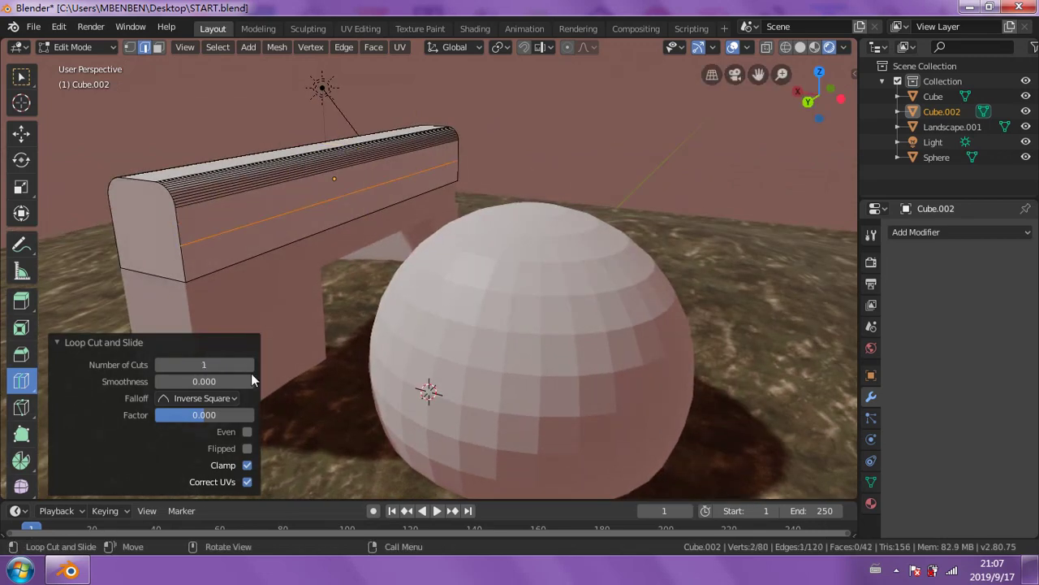
pyautogui.click(250, 364)
pyautogui.click(249, 364)
pyautogui.click(249, 364)
pyautogui.click(250, 364)
pyautogui.click(249, 364)
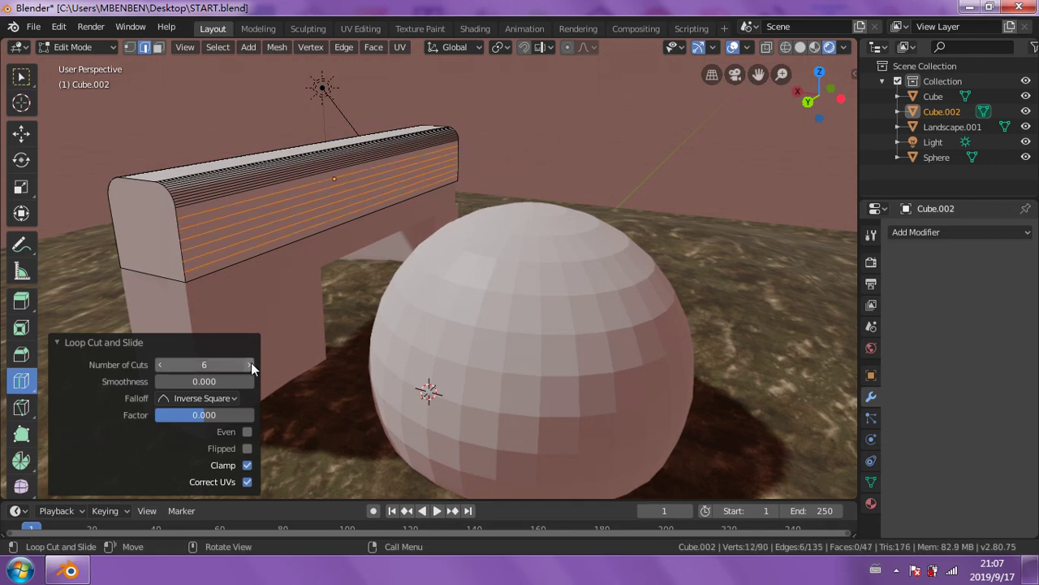
pyautogui.click(249, 364)
pyautogui.click(249, 364)
pyautogui.click(250, 364)
pyautogui.click(249, 364)
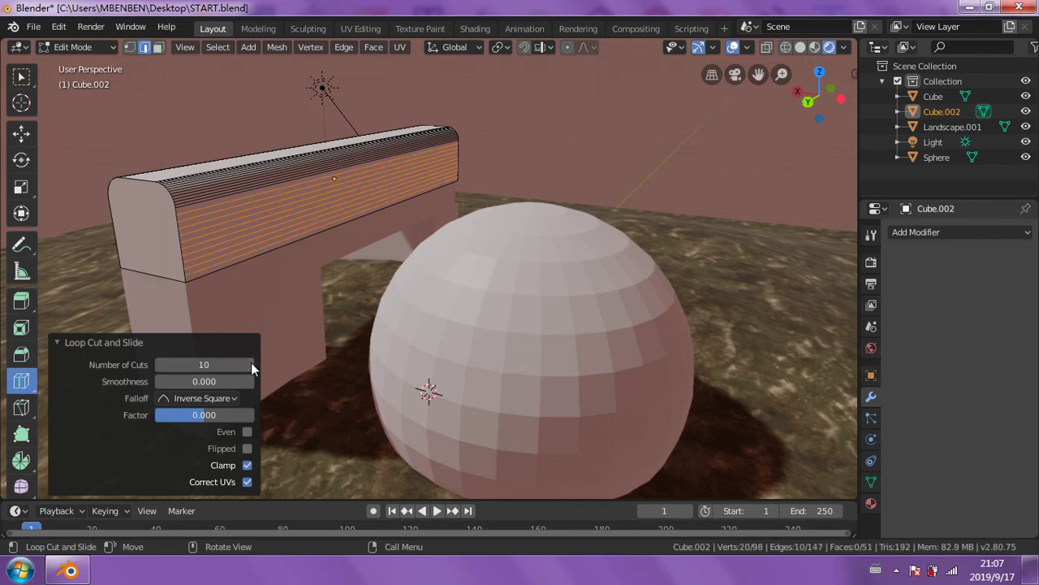
pyautogui.moveTo(318, 314)
pyautogui.mouseDown(button='middle')
pyautogui.moveTo(452, 304)
pyautogui.moveTo(276, 304)
pyautogui.mouseUp(button='middle')
pyautogui.click(159, 365)
pyautogui.click(159, 365)
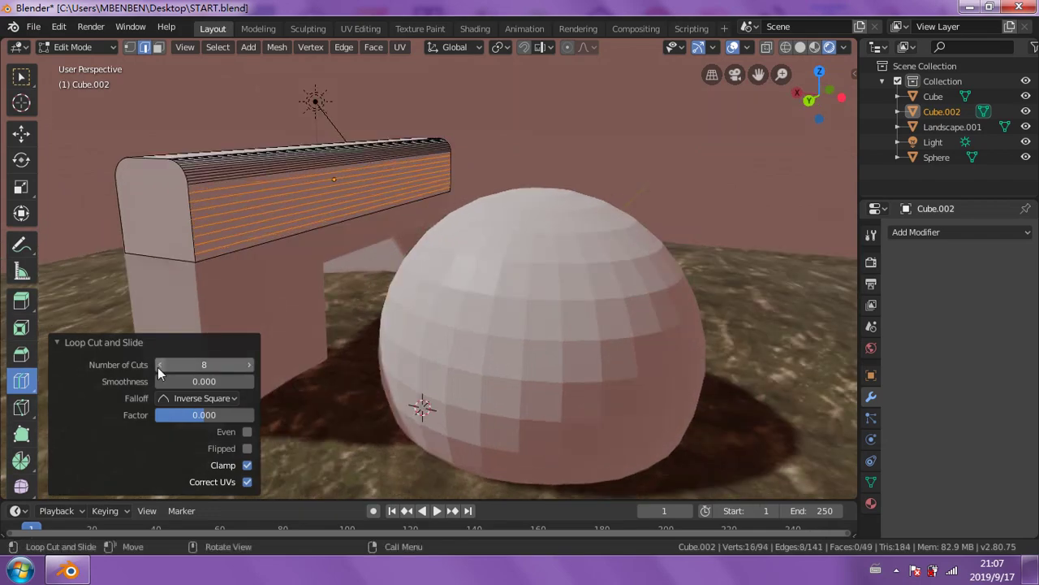
pyautogui.moveTo(283, 257)
pyautogui.mouseDown(button='middle')
pyautogui.moveTo(361, 270)
pyautogui.moveTo(345, 78)
pyautogui.mouseUp(button='middle')
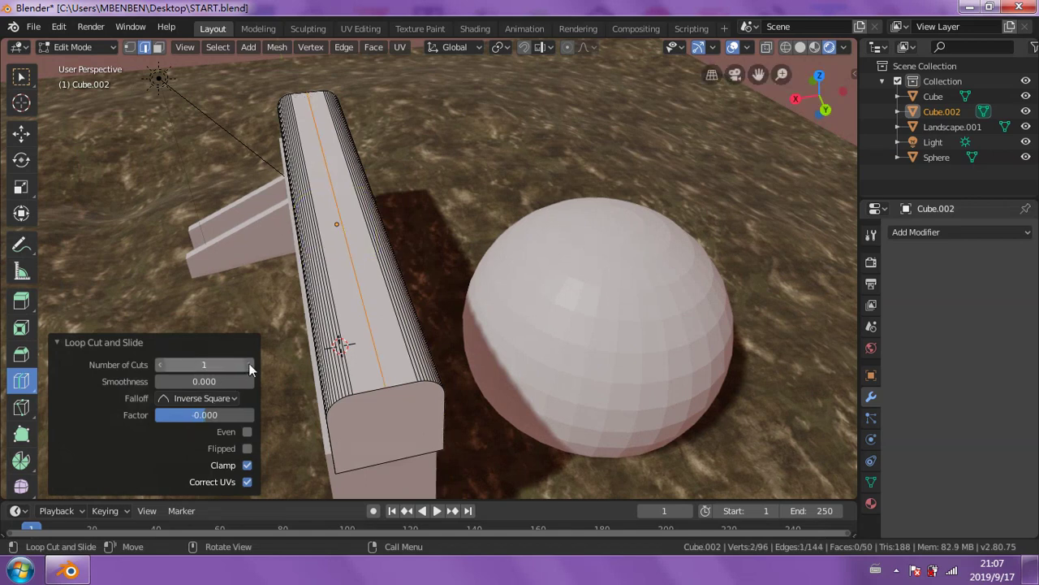
# - Set the lengthwise loop cut count to 3 and orbit to check the rail's top
pyautogui.click(249, 366)
pyautogui.write('2')
pyautogui.press('Return')
pyautogui.click(249, 365)
pyautogui.moveTo(341, 344); pyautogui.dragTo(336, 246, button='middle')
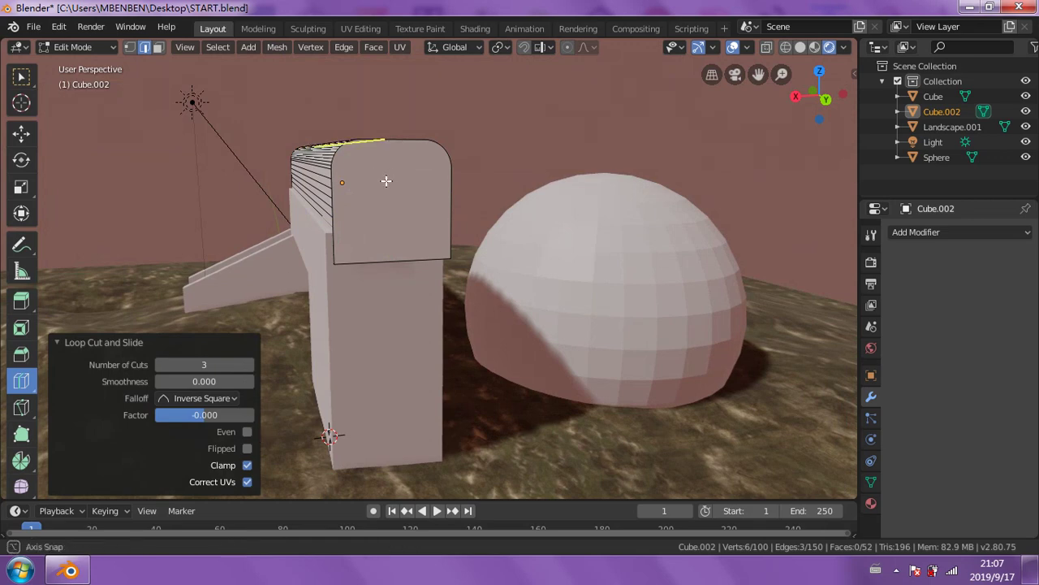
pyautogui.moveTo(414, 155); pyautogui.dragTo(309, 358, button='middle')
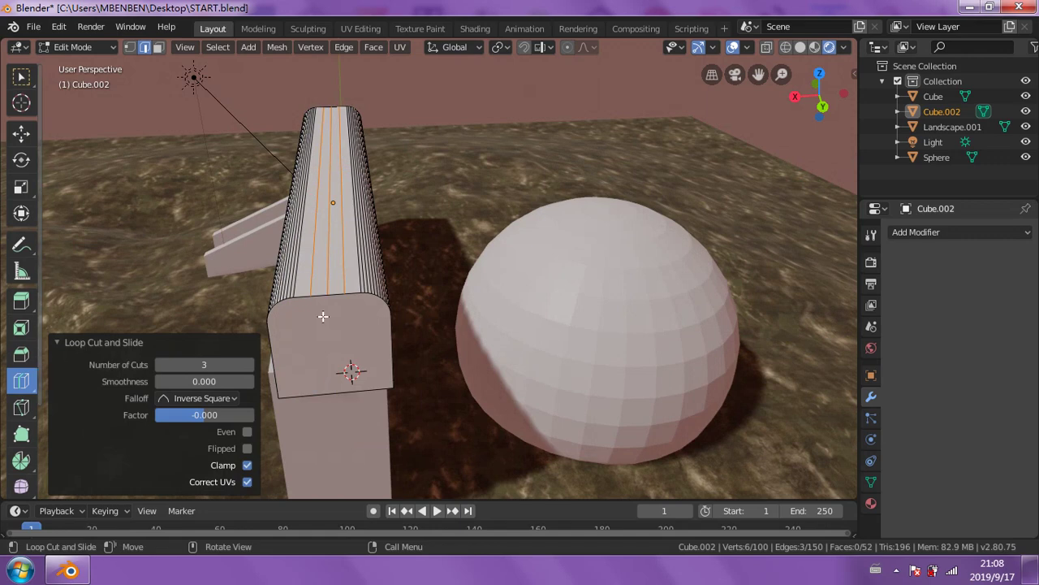
pyautogui.moveTo(323, 315)
pyautogui.mouseDown(button='middle')
pyautogui.moveTo(425, 285)
pyautogui.moveTo(436, 271)
pyautogui.moveTo(293, 222)
pyautogui.mouseUp(button='middle')
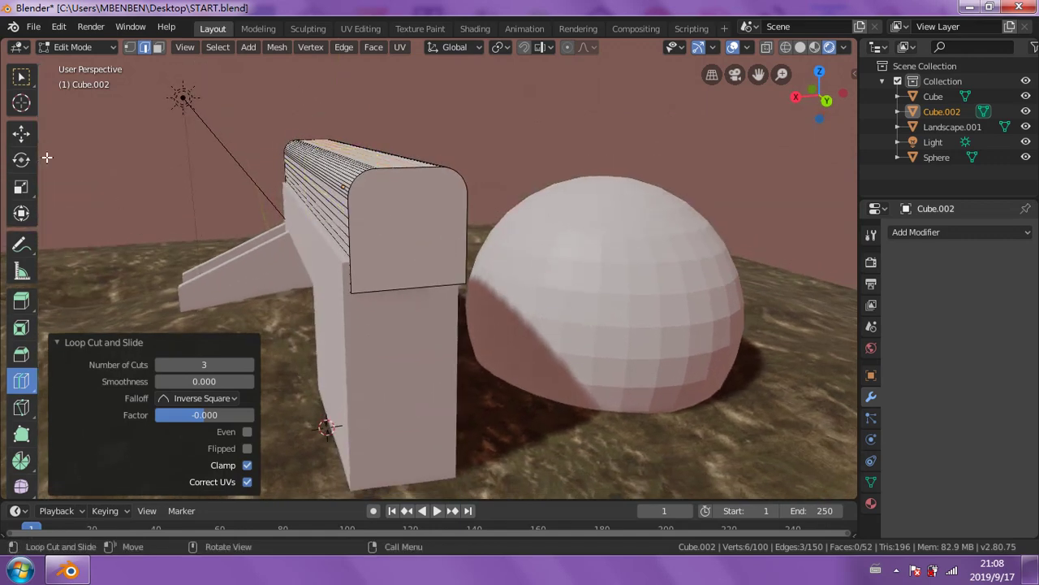
# - Try insets on the rail's rounded end face, undoing the deeper one
pyautogui.click(23, 339)
pyautogui.moveTo(399, 235); pyautogui.dragTo(422, 214)
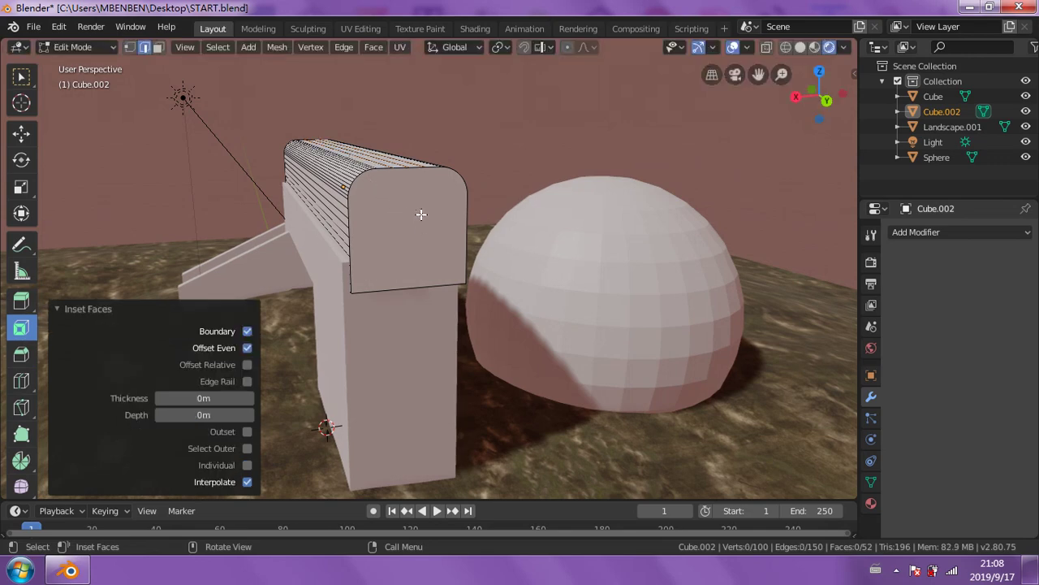
pyautogui.click(160, 47)
pyautogui.moveTo(379, 230); pyautogui.dragTo(371, 307, button='middle')
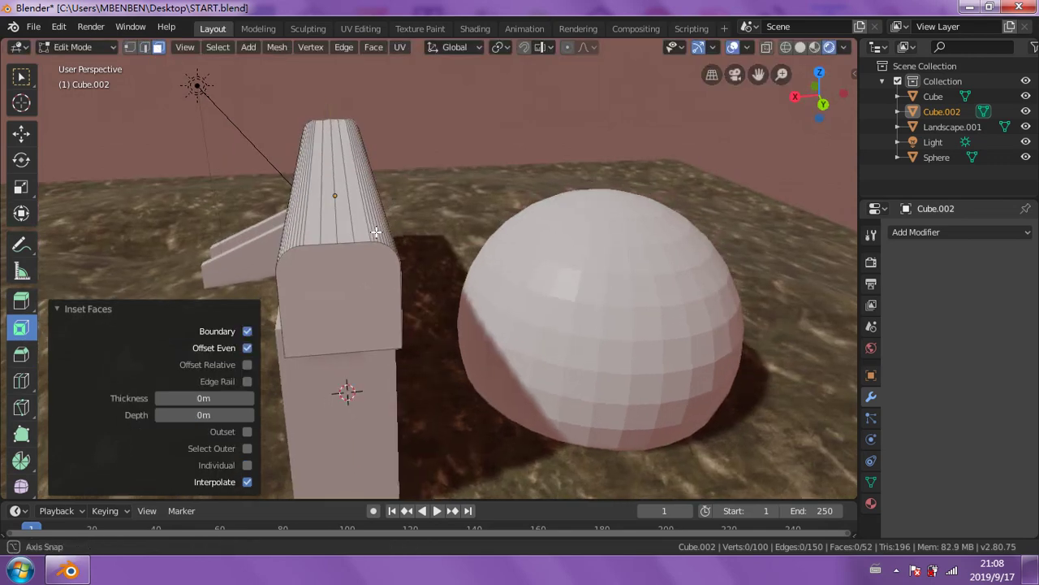
pyautogui.click(363, 307)
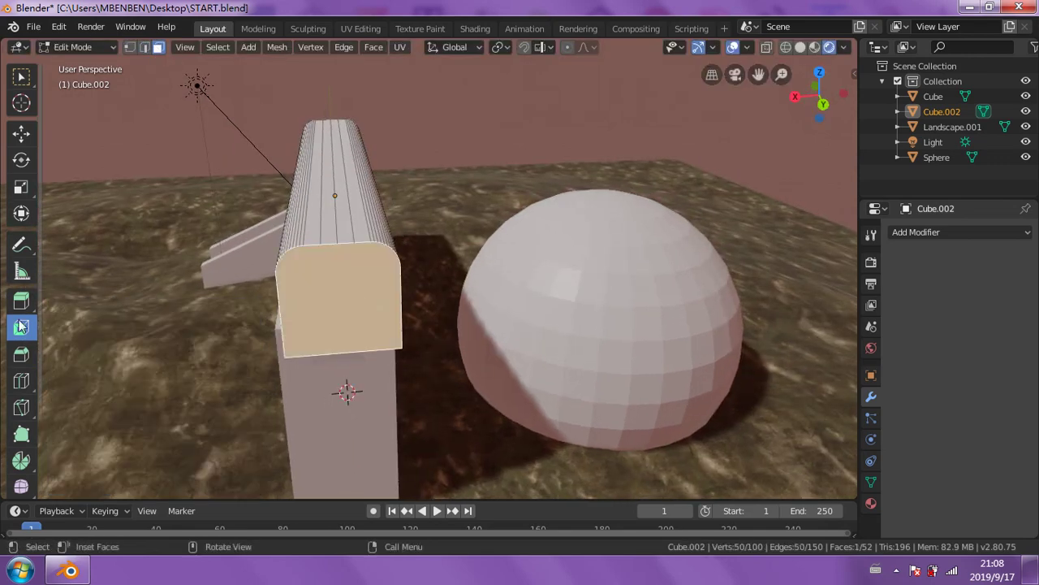
pyautogui.moveTo(331, 306)
pyautogui.mouseDown()
pyautogui.moveTo(345, 284)
pyautogui.moveTo(334, 280)
pyautogui.mouseUp()
pyautogui.moveTo(333, 280); pyautogui.dragTo(600, 214, button='middle')
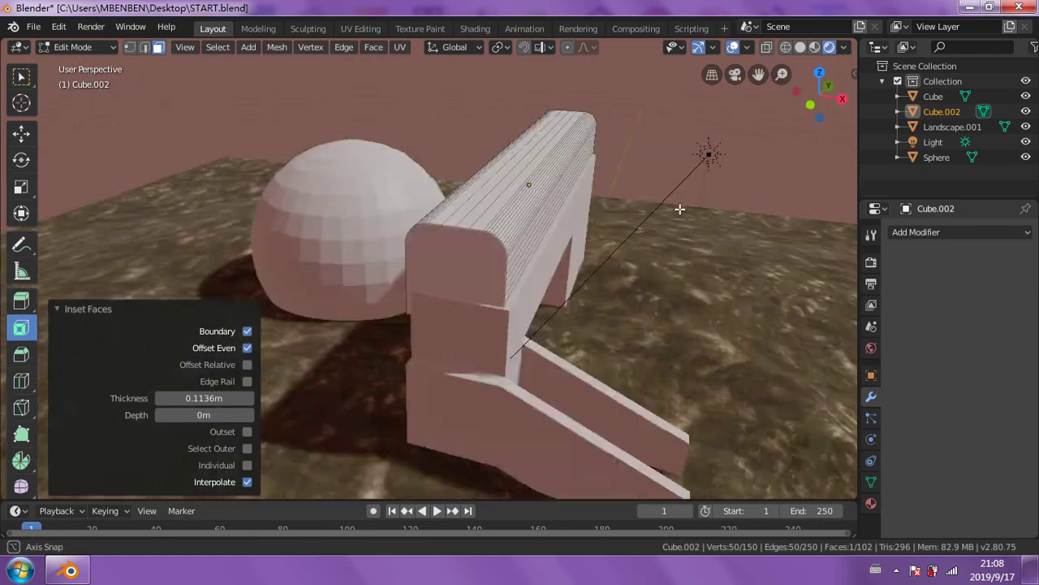
pyautogui.press('i')
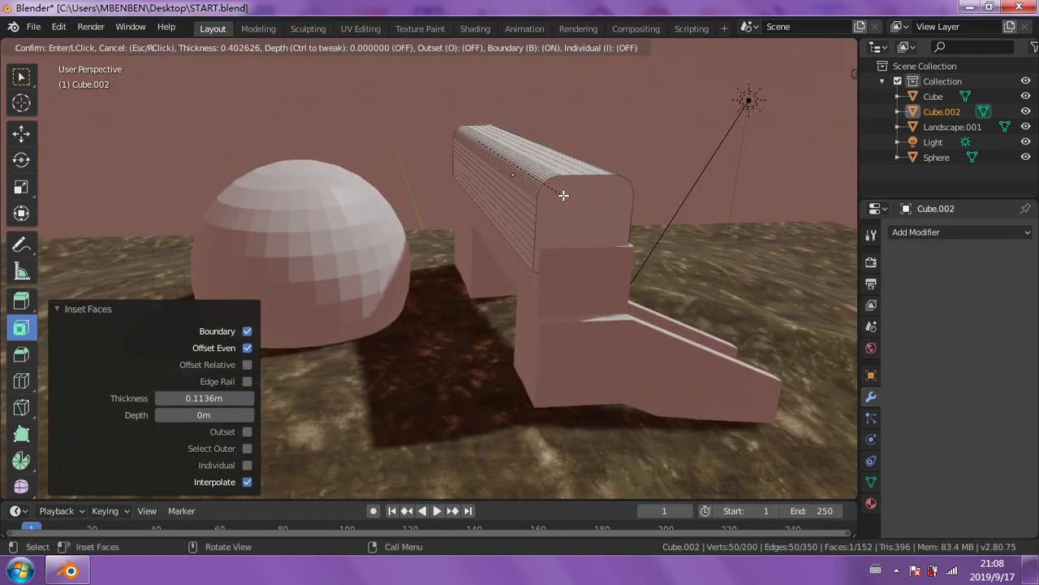
pyautogui.click(564, 195)
pyautogui.moveTo(480, 169); pyautogui.dragTo(303, 156, button='middle')
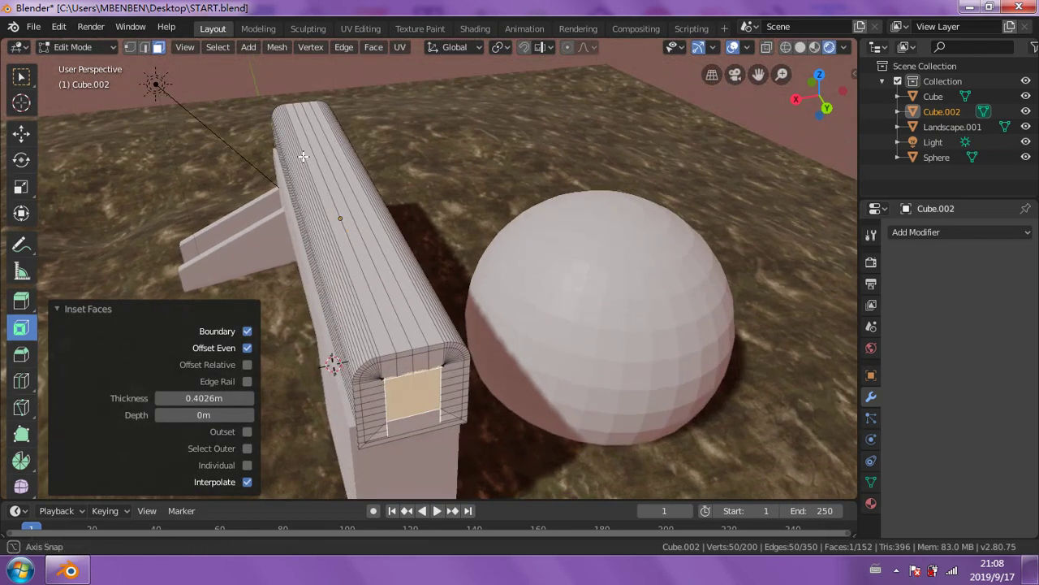
pyautogui.hotkey('ctrl', 'z')
pyautogui.moveTo(421, 200)
pyautogui.mouseDown(button='middle')
pyautogui.moveTo(555, 199)
pyautogui.moveTo(420, 209)
pyautogui.mouseUp(button='middle')
# - Inset the rounded end face with a thin 0.06868 m border, then deselect it
pyautogui.hotkey('alt', 'a')
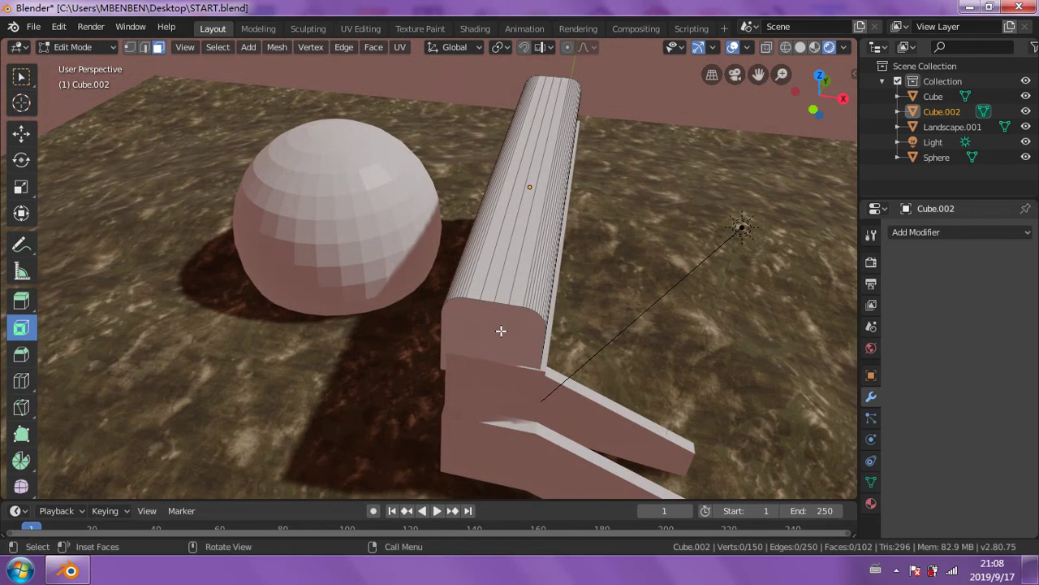
pyautogui.click(501, 330)
pyautogui.moveTo(536, 302)
pyautogui.mouseDown(button='middle')
pyautogui.moveTo(467, 184)
pyautogui.moveTo(232, 238)
pyautogui.moveTo(728, 174)
pyautogui.moveTo(365, 270)
pyautogui.mouseUp(button='middle')
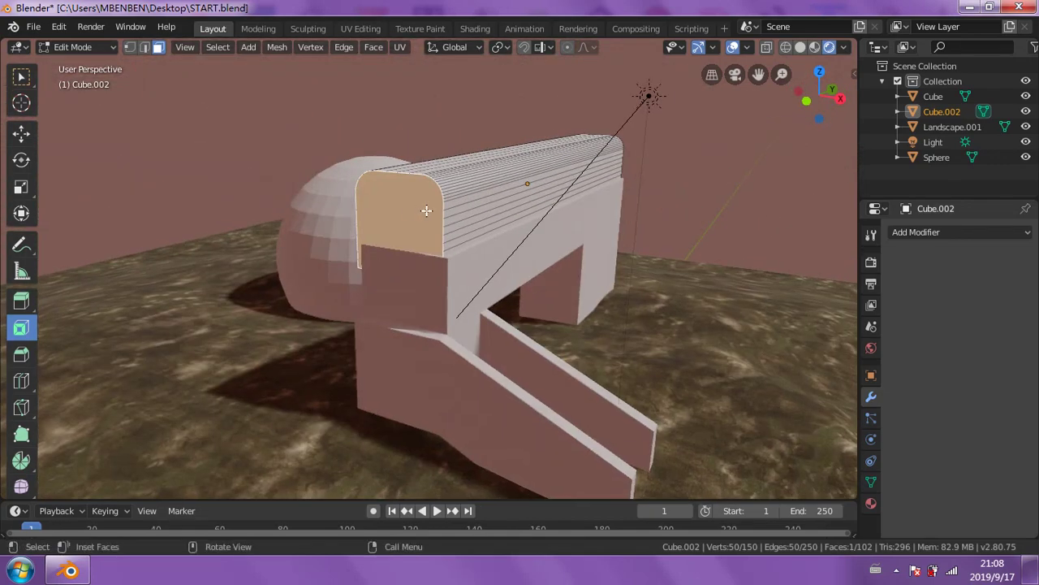
pyautogui.moveTo(427, 211)
pyautogui.mouseDown()
pyautogui.moveTo(394, 215)
pyautogui.moveTo(401, 203)
pyautogui.moveTo(324, 212)
pyautogui.mouseUp()
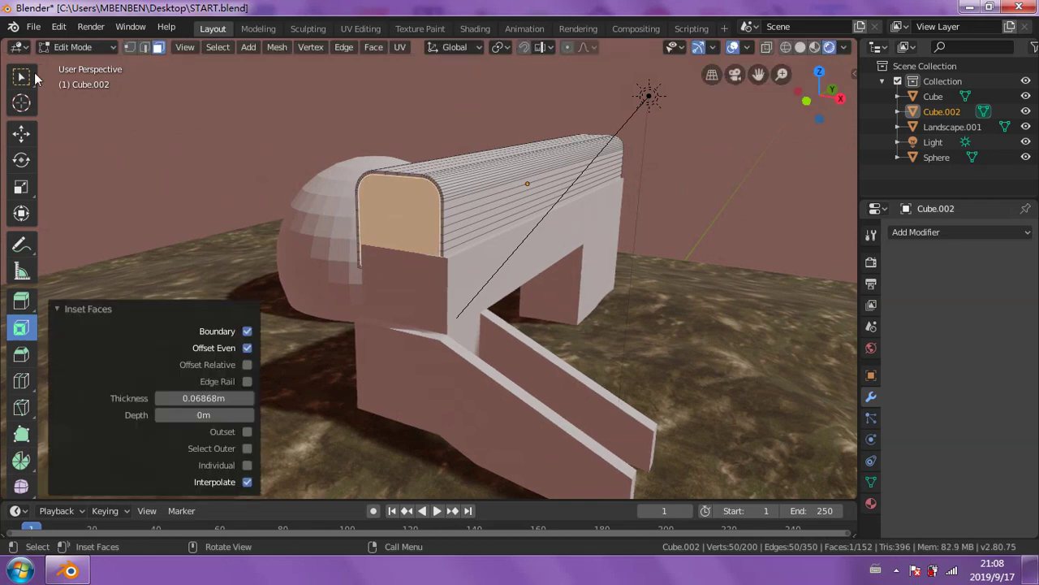
pyautogui.click(102, 48)
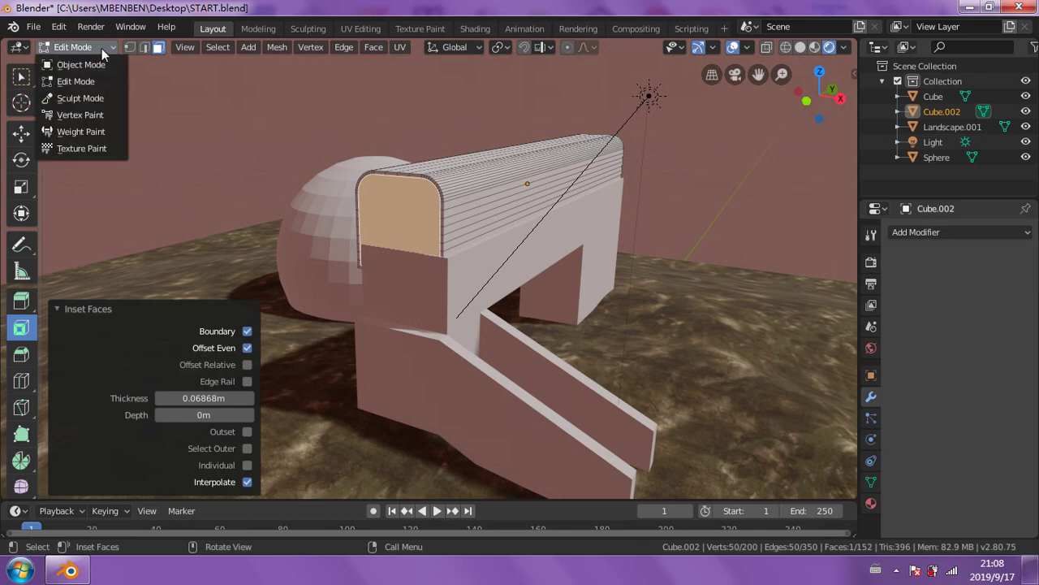
pyautogui.rightClick(331, 204)
pyautogui.click(331, 204)
pyautogui.hotkey('ctrl', 'z')
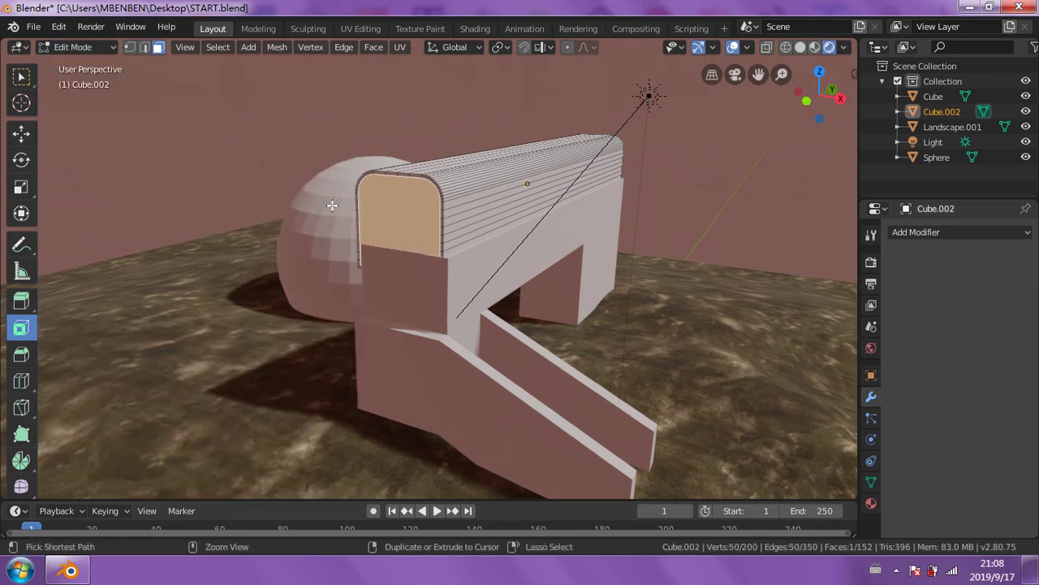
pyautogui.click(334, 206)
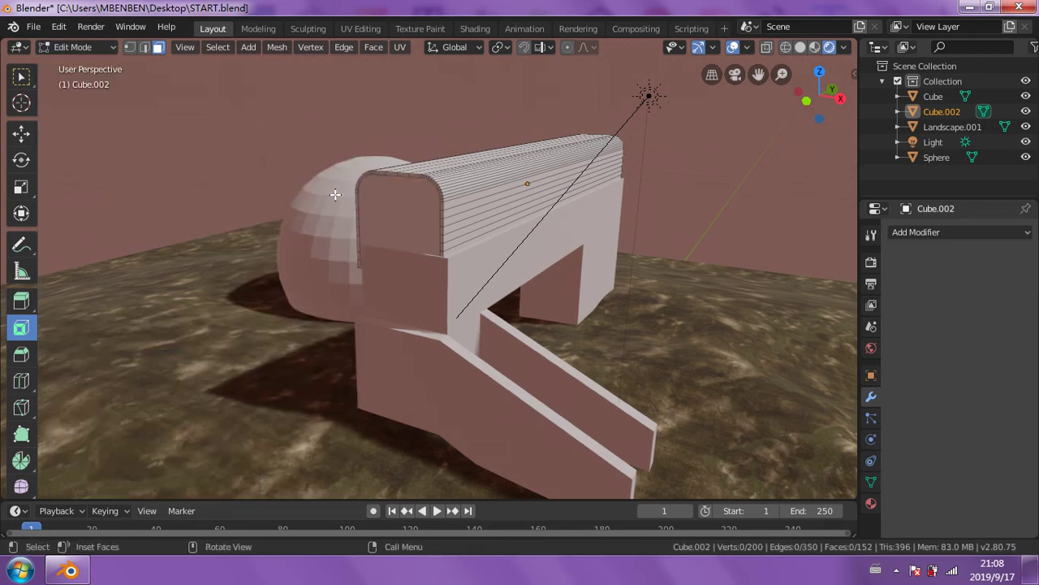
# - Back in Object Mode, shade the sphere smooth
pyautogui.click(91, 50)
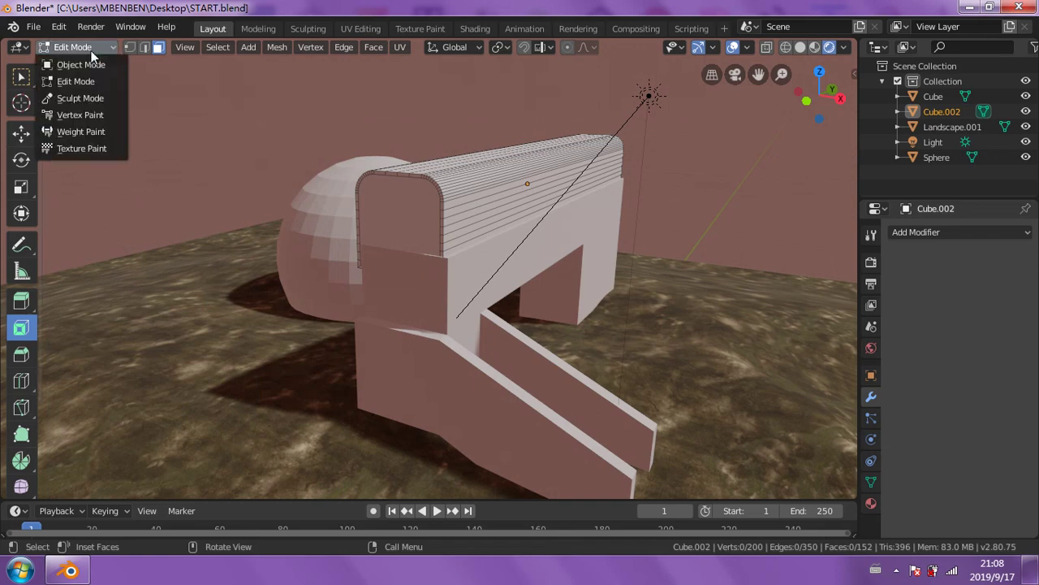
pyautogui.click(92, 62)
pyautogui.click(319, 211)
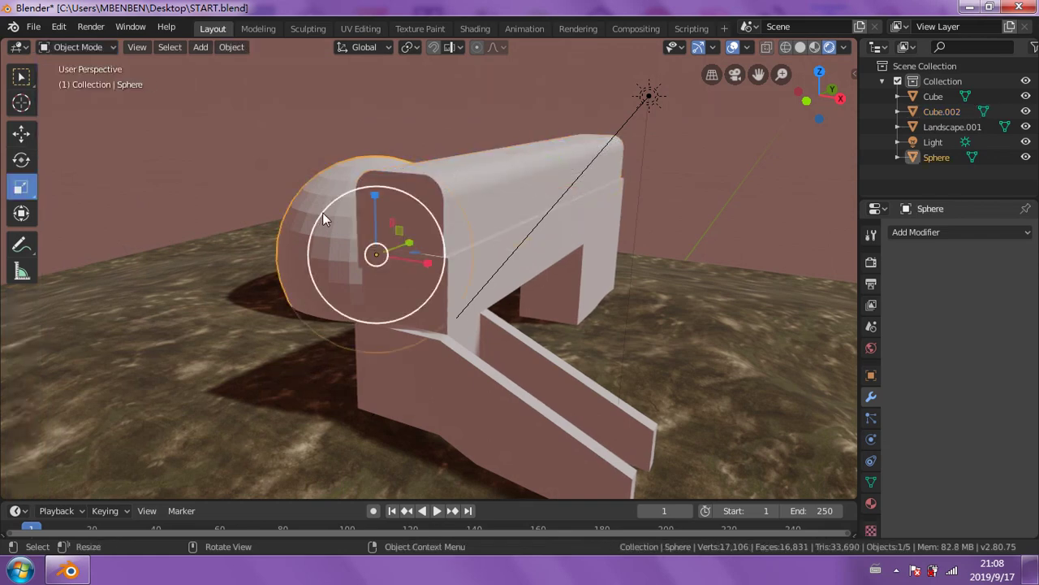
pyautogui.rightClick(323, 212)
pyautogui.click(292, 59)
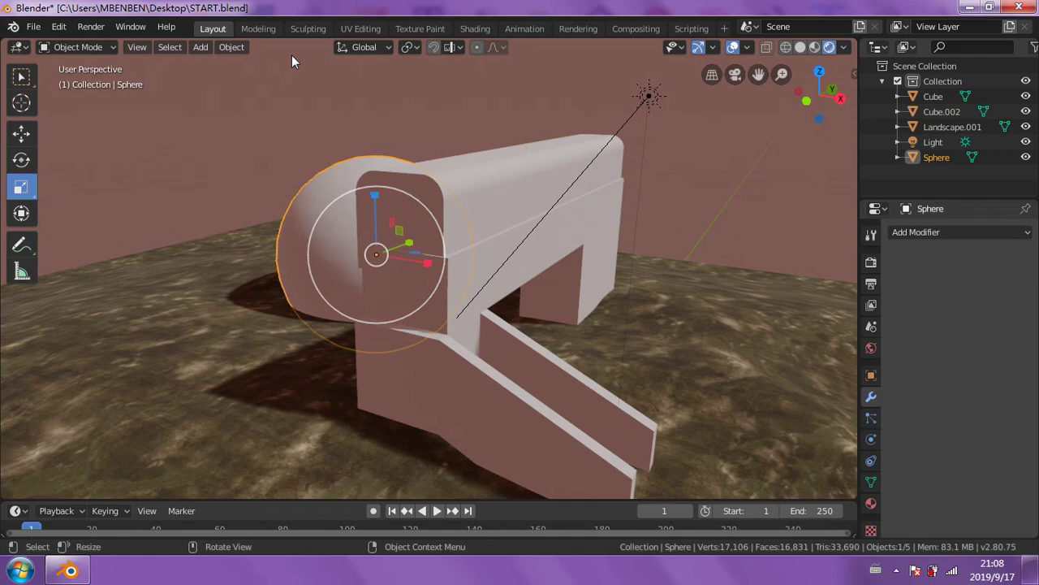
# - Select Cube.002 and enter Edit Mode on it
pyautogui.click(449, 197)
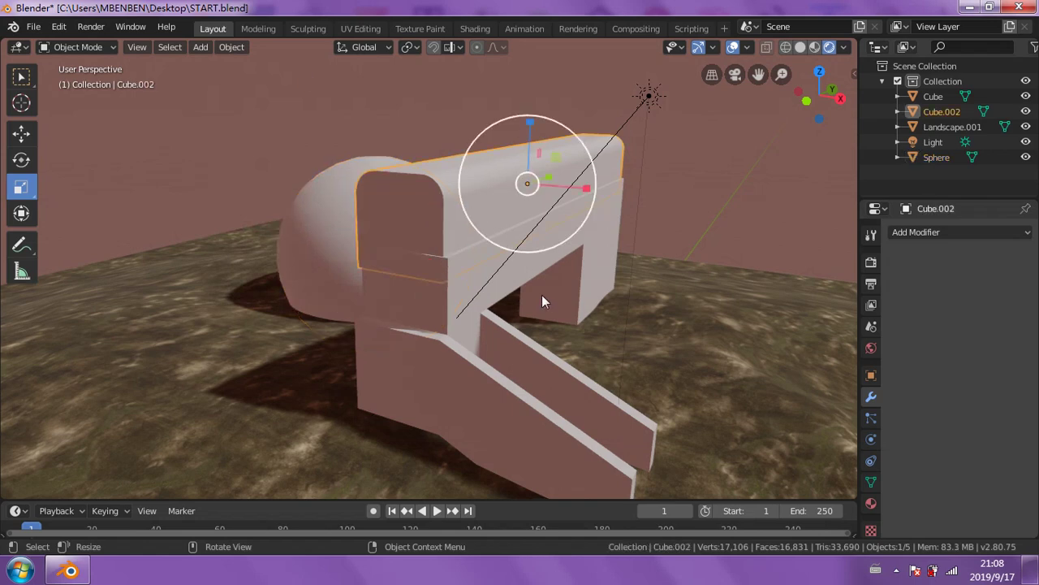
pyautogui.moveTo(550, 297)
pyautogui.mouseDown(button='middle')
pyautogui.moveTo(453, 281)
pyautogui.moveTo(561, 296)
pyautogui.mouseUp(button='middle')
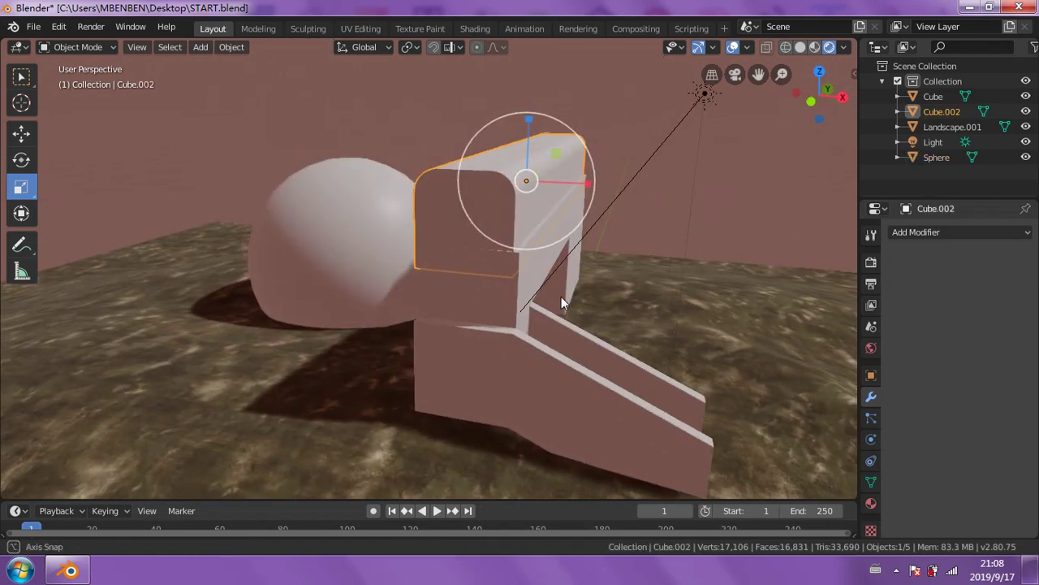
pyautogui.click(90, 47)
pyautogui.click(95, 82)
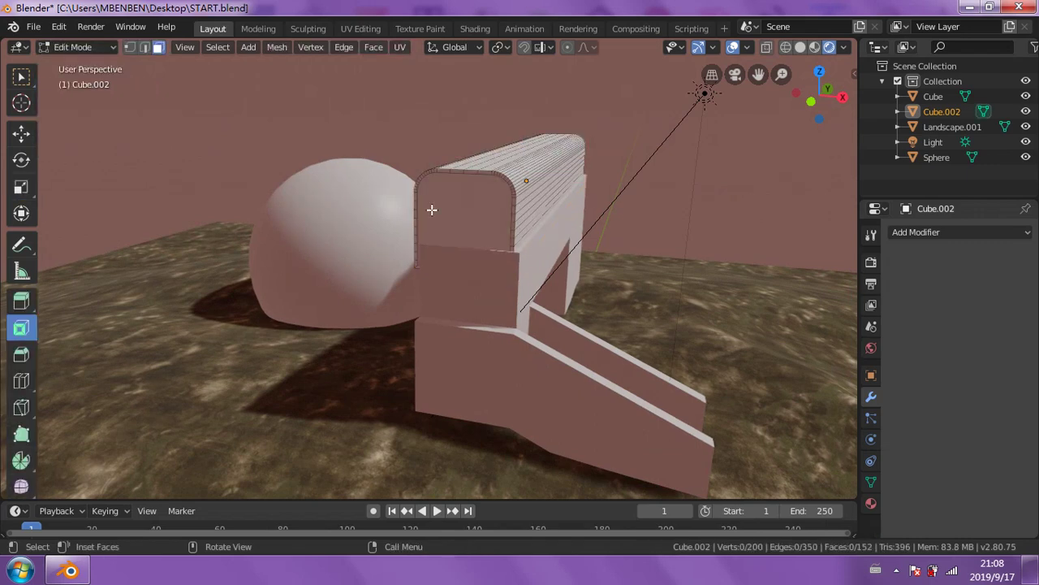
pyautogui.scroll(2, 477, 207)
pyautogui.scroll(2, 477, 207)
pyautogui.moveTo(477, 207)
pyautogui.mouseDown(button='middle')
pyautogui.moveTo(494, 195)
pyautogui.moveTo(398, 169)
pyautogui.mouseUp(button='middle')
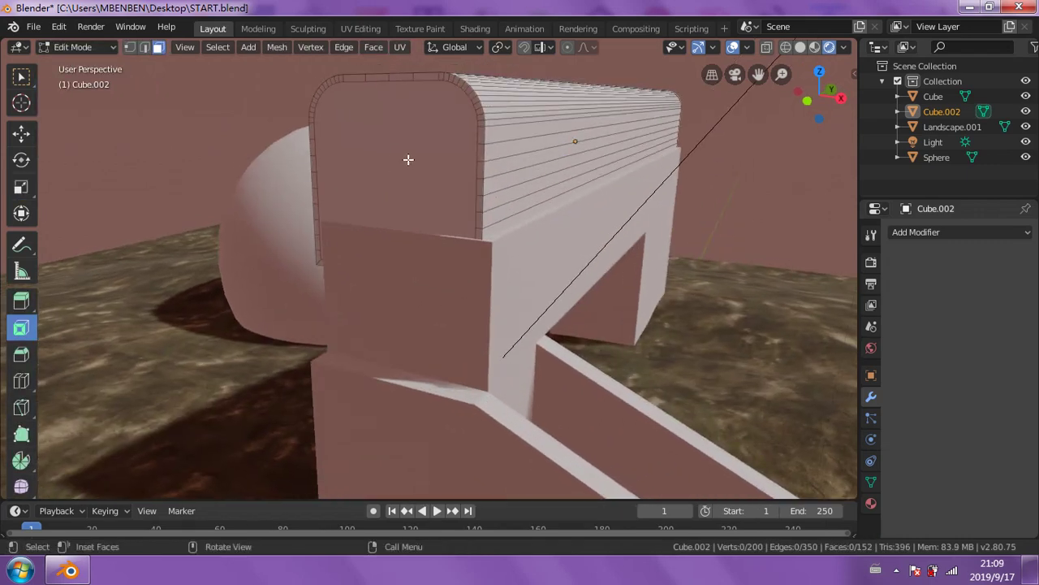
# - Select both inset rounded end faces of Cube.002
pyautogui.click(386, 123)
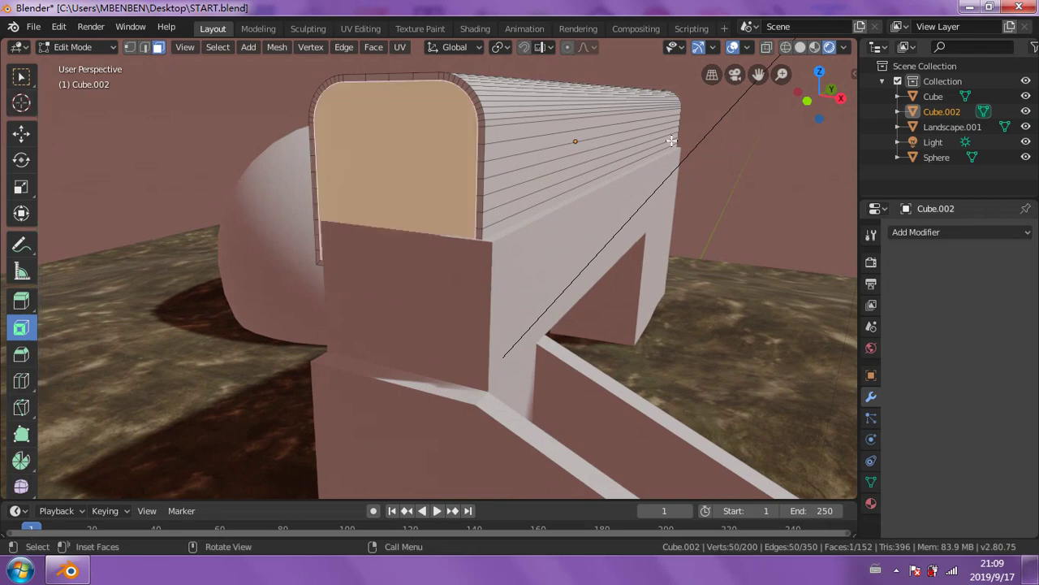
pyautogui.moveTo(386, 123)
pyautogui.mouseDown(button='middle')
pyautogui.moveTo(448, 157)
pyautogui.moveTo(334, 135)
pyautogui.moveTo(406, 146)
pyautogui.moveTo(299, 200)
pyautogui.mouseUp(button='middle')
pyautogui.click(299, 199)
pyautogui.moveTo(464, 218); pyautogui.dragTo(606, 202, button='middle')
pyautogui.keyDown('shift'); pyautogui.click(750, 215); pyautogui.keyUp('shift')
pyautogui.moveTo(749, 215); pyautogui.dragTo(617, 207, button='middle')
pyautogui.click(21, 380)
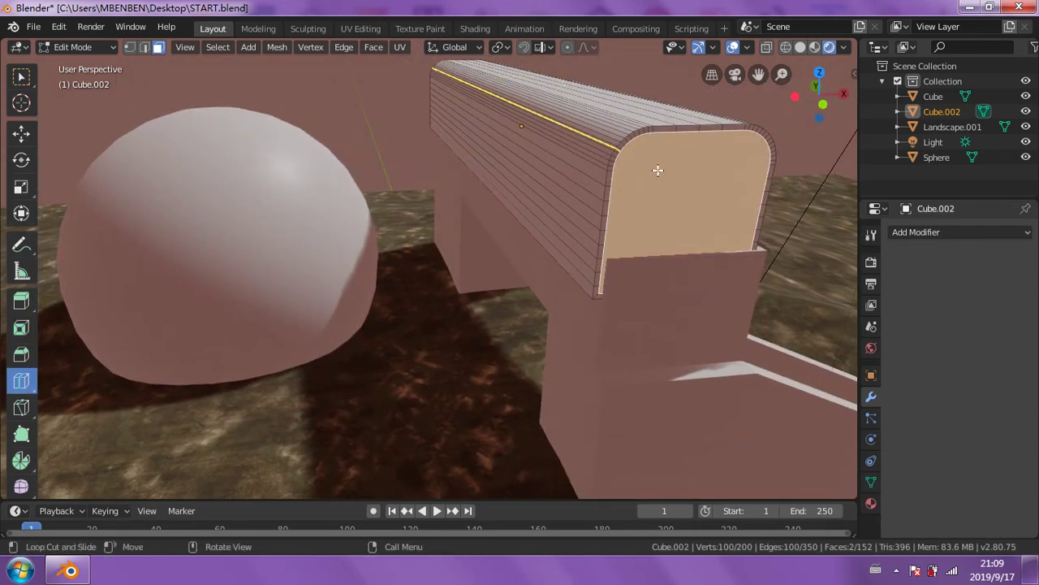
pyautogui.moveTo(732, 207)
pyautogui.mouseDown(button='middle')
pyautogui.moveTo(661, 216)
pyautogui.moveTo(688, 216)
pyautogui.moveTo(547, 134)
pyautogui.mouseUp(button='middle')
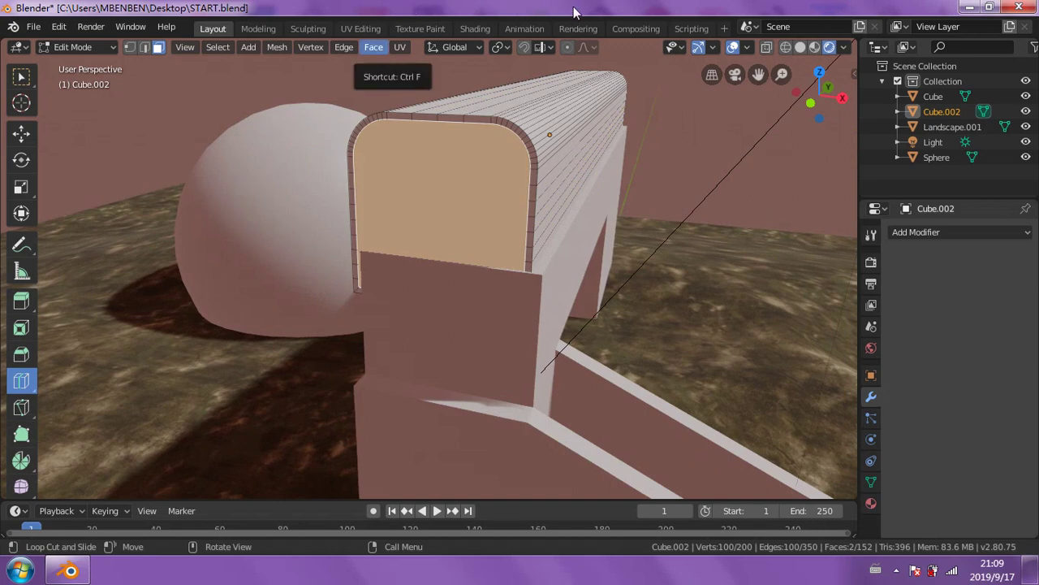
pyautogui.moveTo(696, 232); pyautogui.dragTo(674, 234, button='middle')
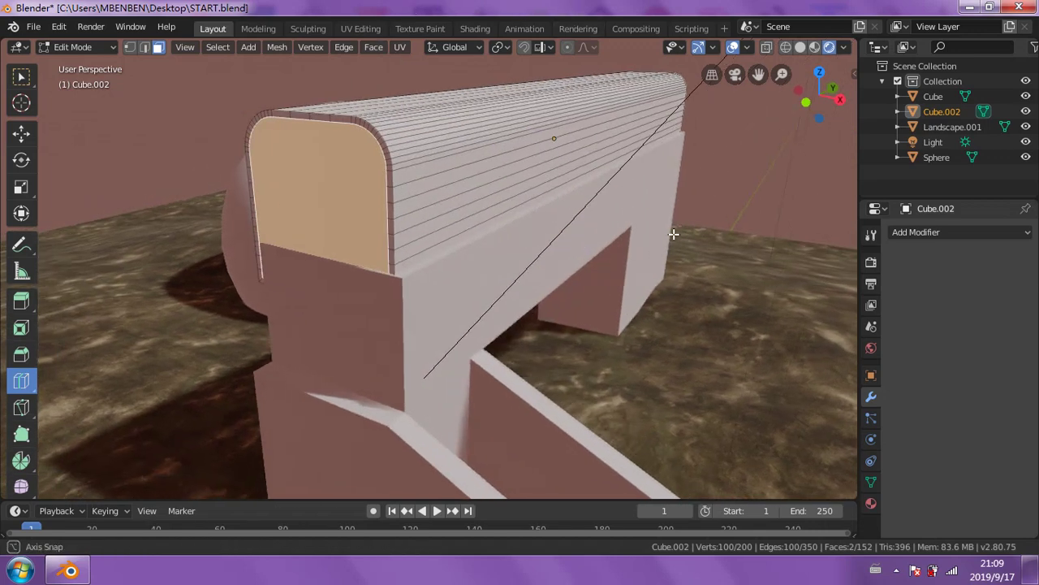
# - Delete both end faces to leave a 150-face open tunnel, then return to Object Mode
pyautogui.press('x')
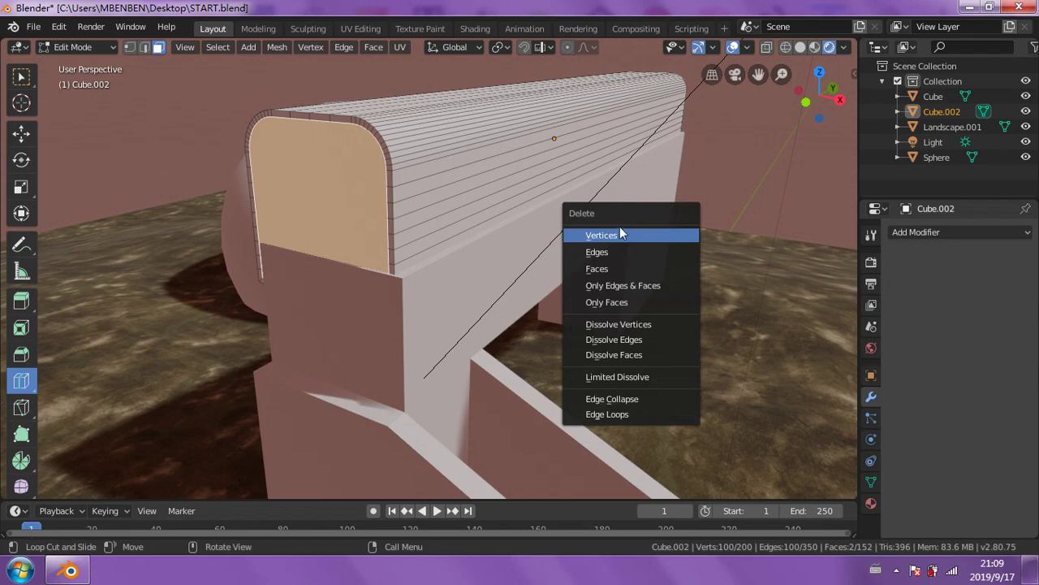
pyautogui.click(617, 268)
pyautogui.moveTo(610, 269)
pyautogui.mouseDown(button='middle')
pyautogui.moveTo(618, 240)
pyautogui.moveTo(411, 232)
pyautogui.moveTo(425, 236)
pyautogui.moveTo(315, 113)
pyautogui.mouseUp(button='middle')
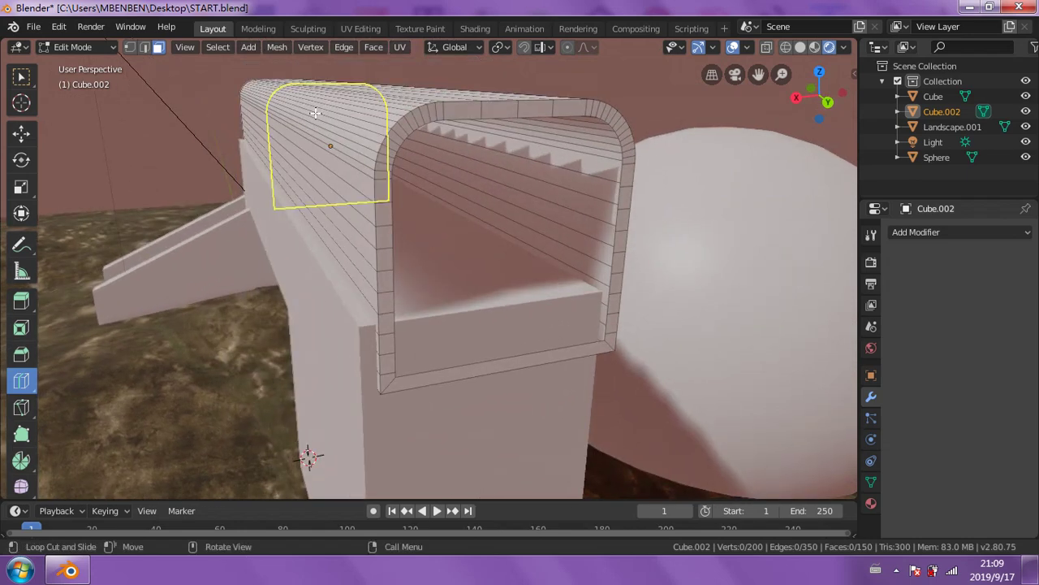
pyautogui.click(79, 48)
pyautogui.click(81, 64)
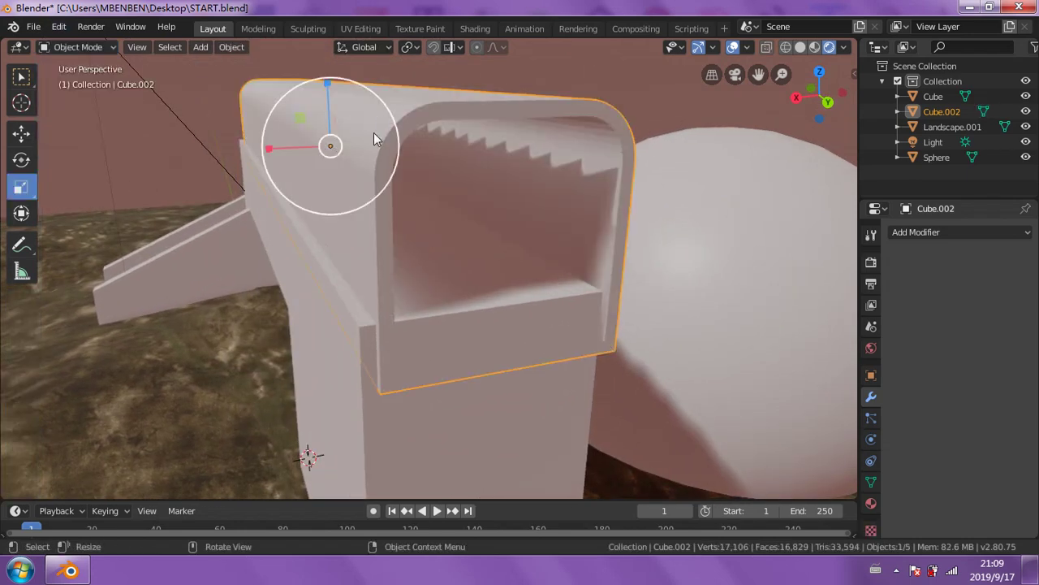
pyautogui.hotkey('shift', 'space')
# - Raise Cube.002 0.433 m along Z
pyautogui.press('g')
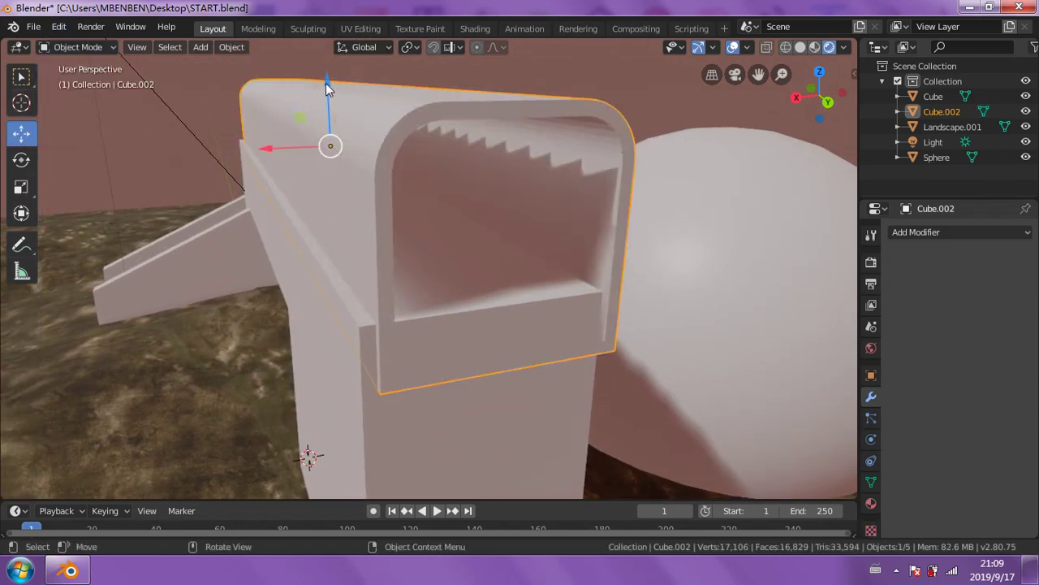
pyautogui.moveTo(325, 83); pyautogui.dragTo(329, 52)
pyautogui.scroll(5, 403, 104)
pyautogui.scroll(2, 527, 122)
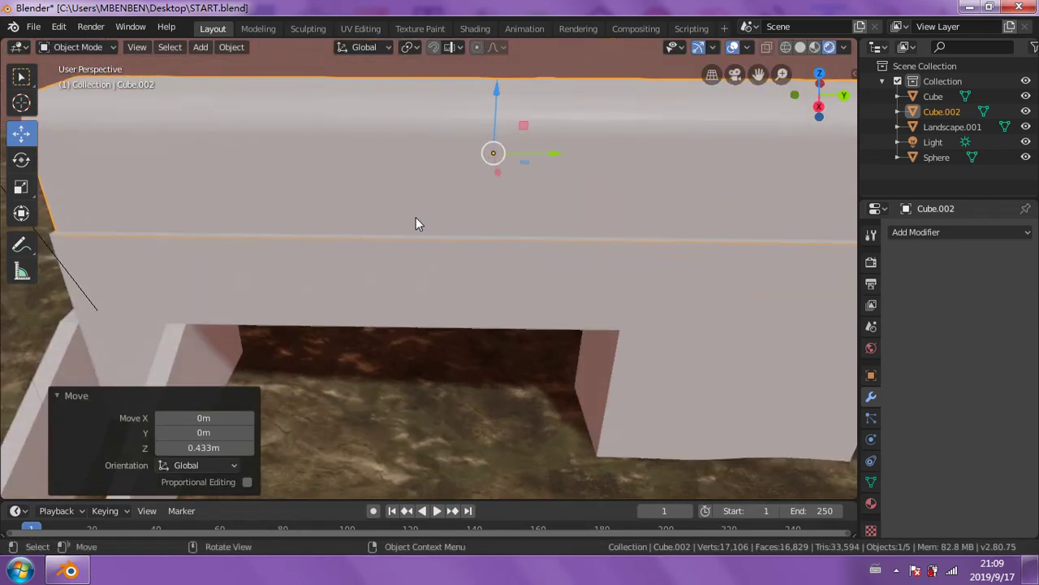
pyautogui.scroll(-4, 416, 224)
pyautogui.scroll(-1, 561, 229)
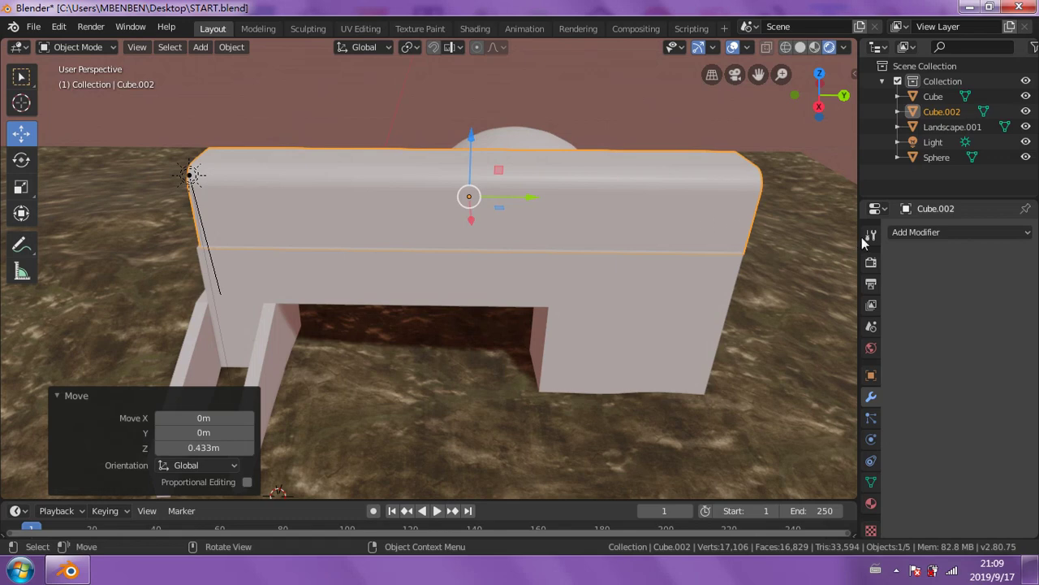
# - Preview a Wireframe modifier on Cube.002, then undo it
pyautogui.click(925, 232)
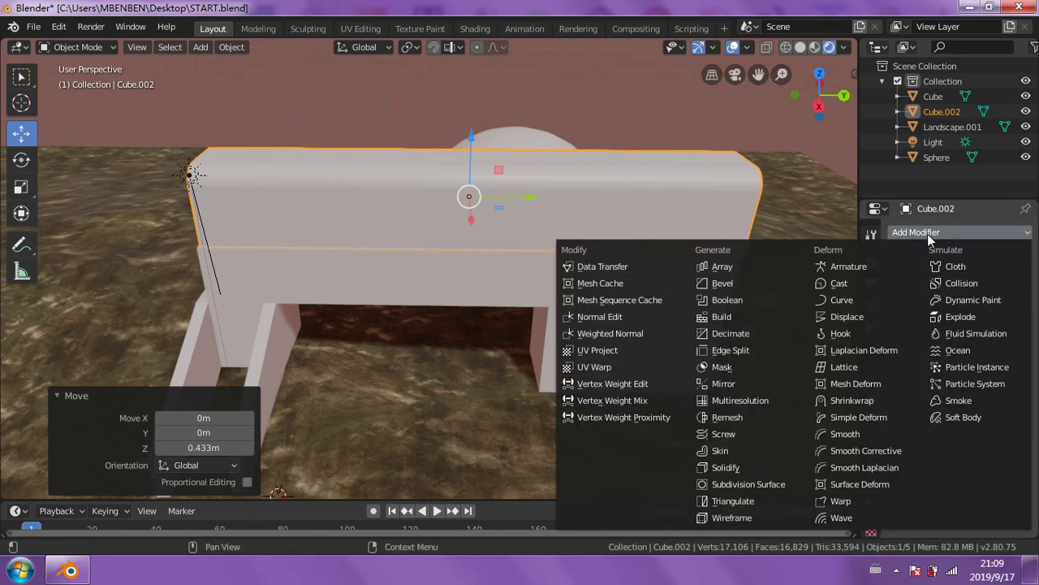
pyautogui.click(725, 517)
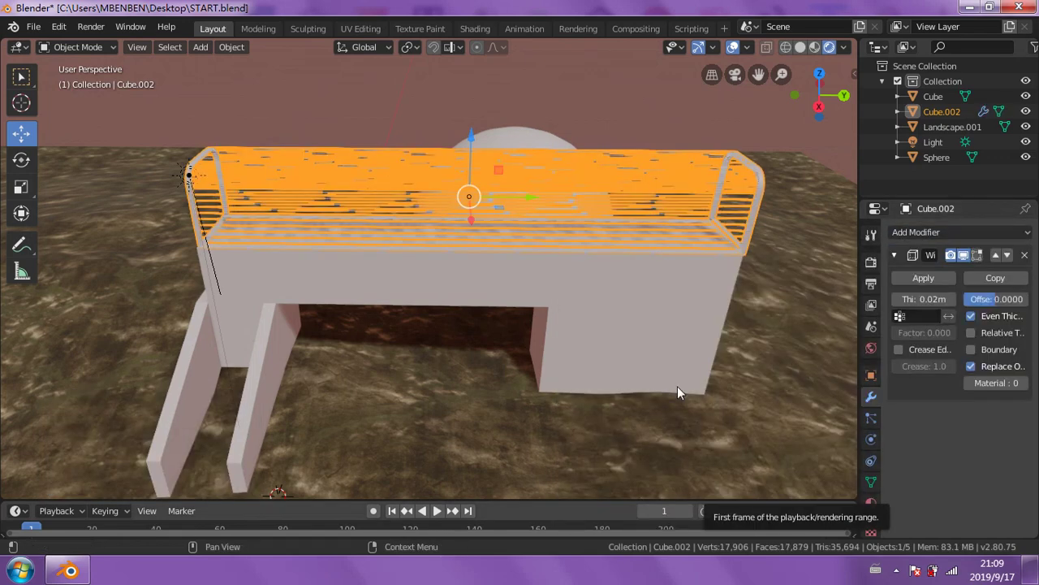
pyautogui.moveTo(561, 308); pyautogui.dragTo(610, 264, button='middle')
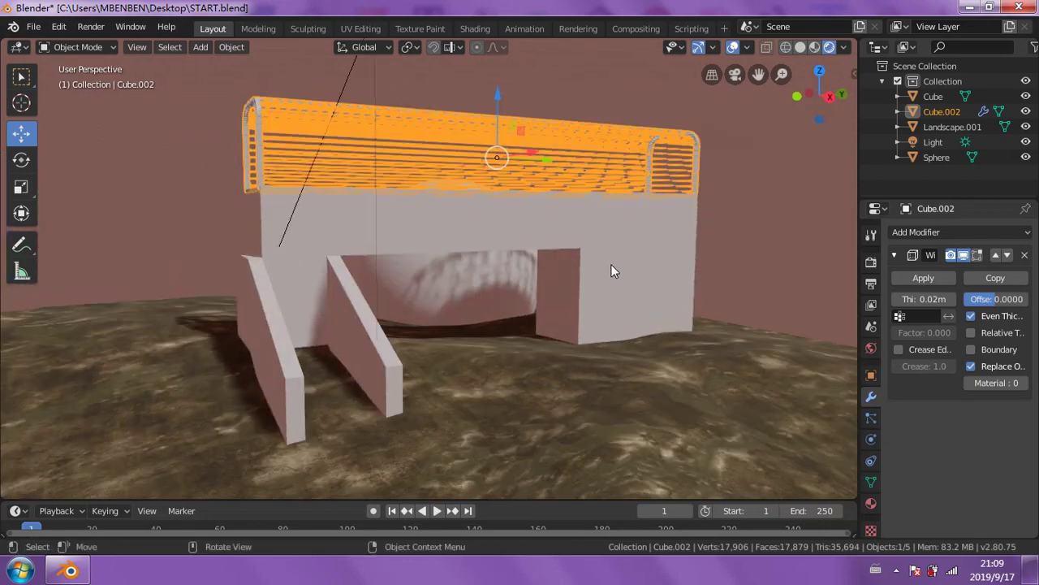
pyautogui.hotkey('ctrl', 'z')
pyautogui.moveTo(563, 310); pyautogui.dragTo(519, 309, button='middle')
# - In Edit Mode, cut a crosswise edge loop slid to factor -0.583
pyautogui.click(91, 46)
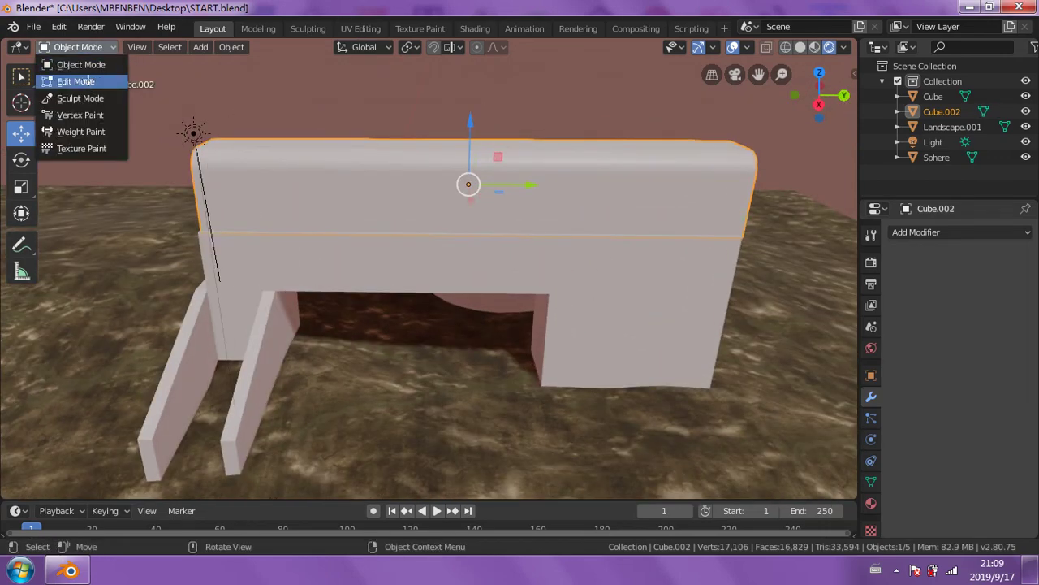
pyautogui.click(90, 82)
pyautogui.hotkey('ctrl', 'r')
pyautogui.moveTo(368, 160); pyautogui.dragTo(201, 164)
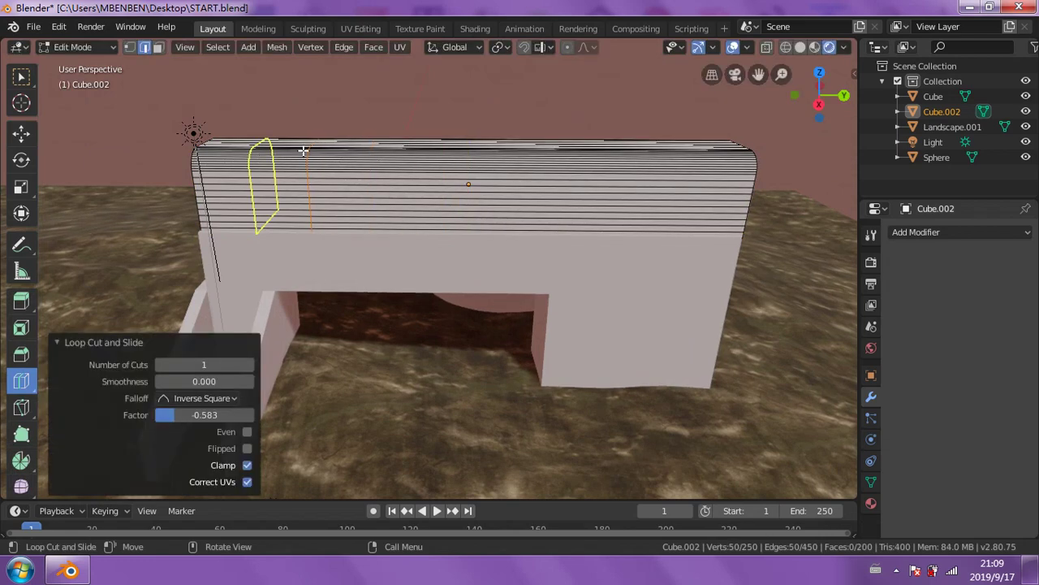
# - Add several crosswise edge loops spaced along the rail top of Cube.002
pyautogui.moveTo(302, 151); pyautogui.dragTo(383, 147)
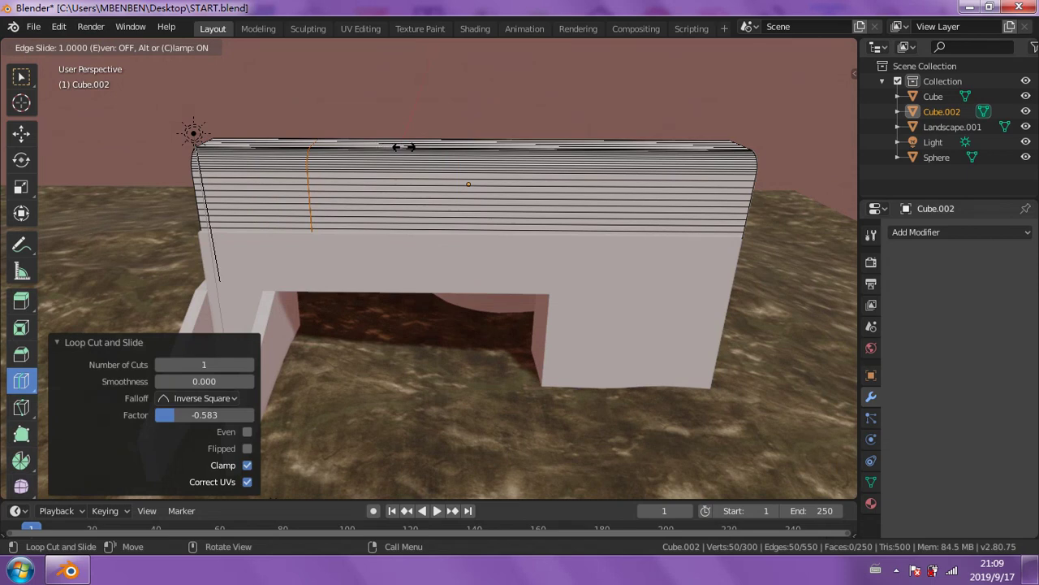
pyautogui.moveTo(461, 147); pyautogui.dragTo(319, 137)
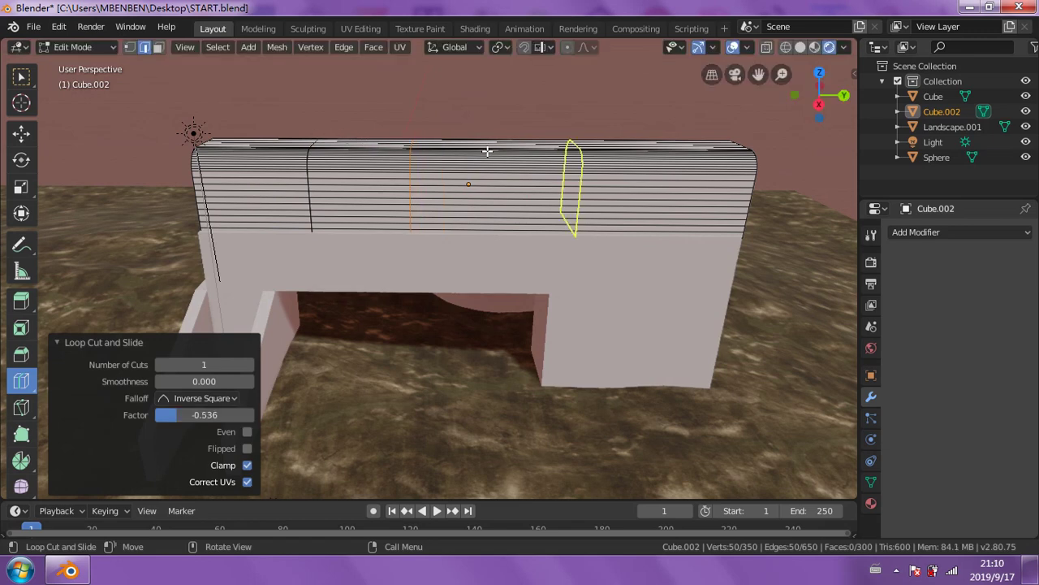
pyautogui.moveTo(506, 152); pyautogui.dragTo(605, 150)
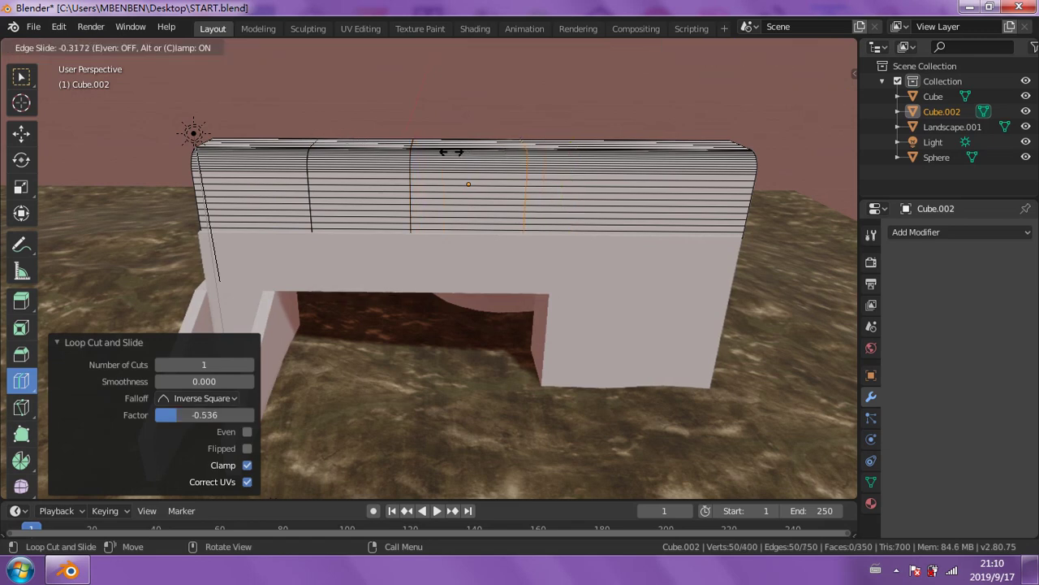
pyautogui.click(630, 187)
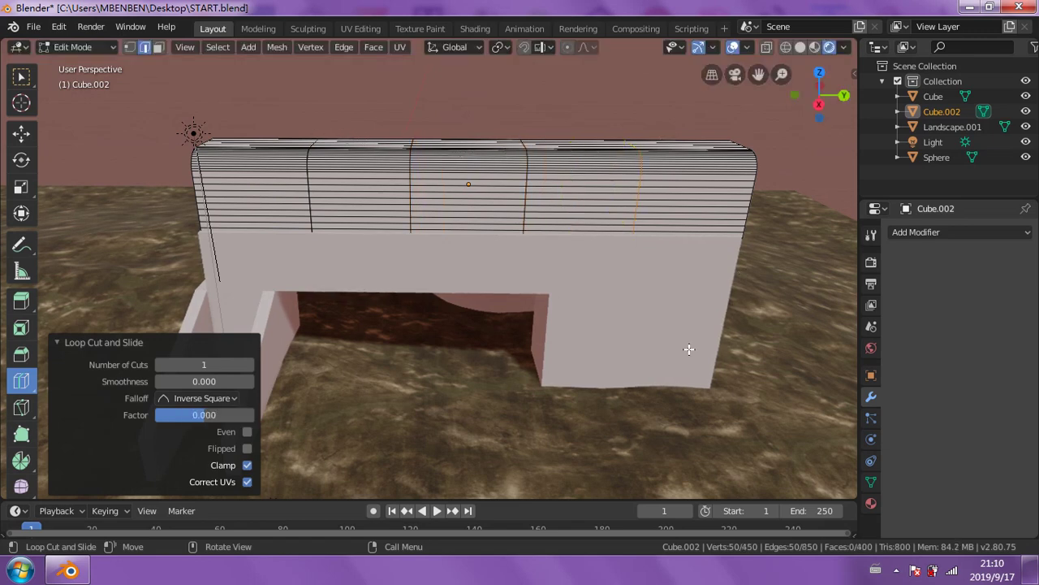
pyautogui.click(954, 233)
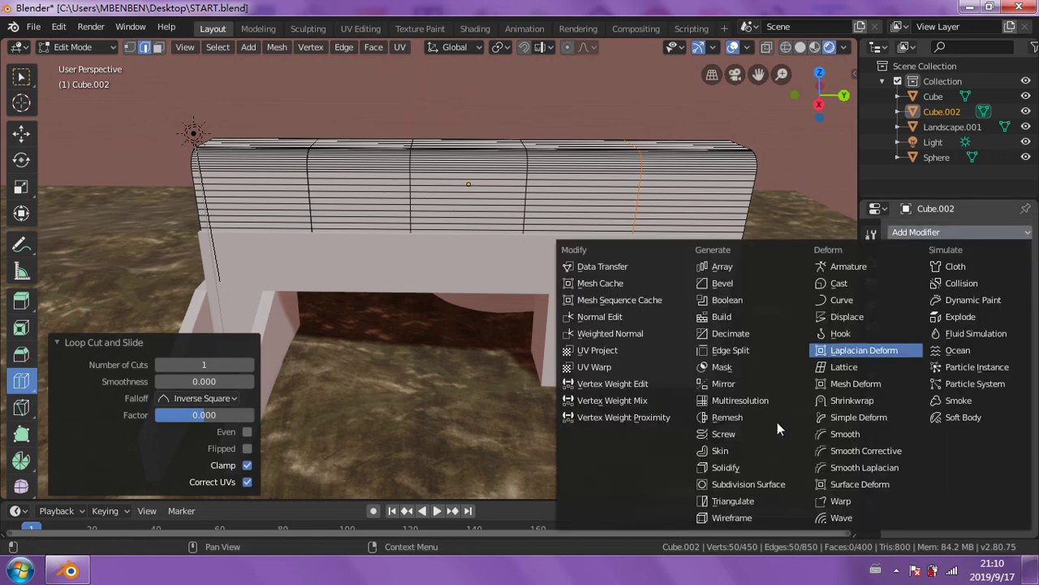
# - Add a Wireframe modifier to Cube.002 and return to Object Mode
pyautogui.click(751, 517)
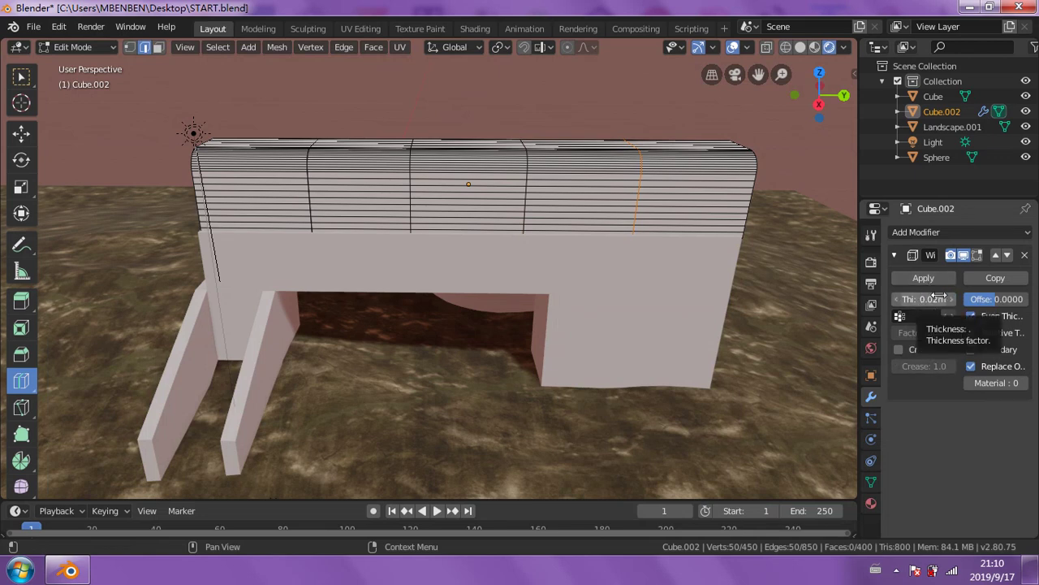
pyautogui.moveTo(803, 289)
pyautogui.mouseDown(button='middle')
pyautogui.moveTo(781, 281)
pyautogui.moveTo(893, 299)
pyautogui.mouseUp(button='middle')
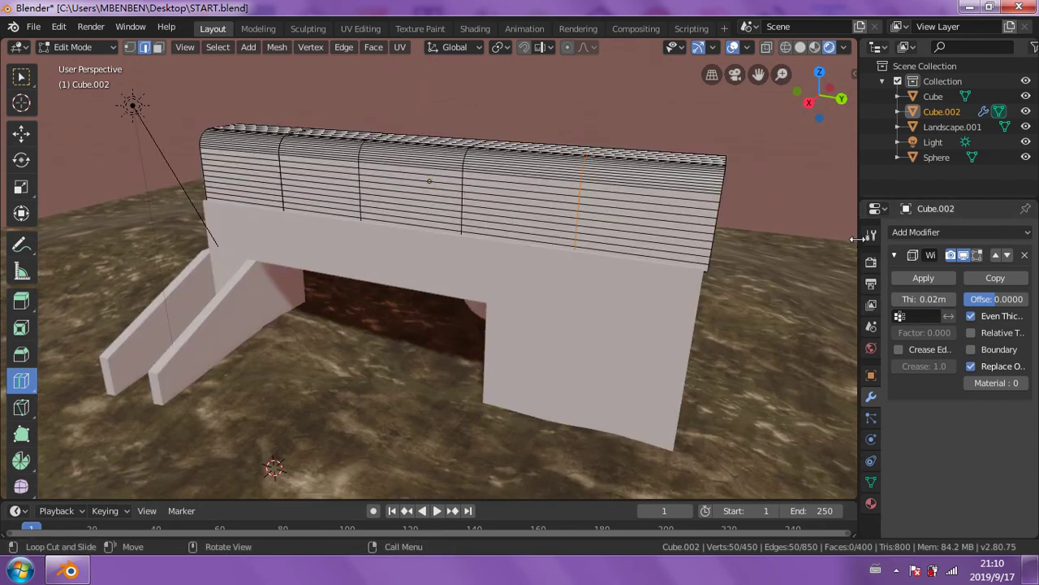
pyautogui.moveTo(857, 237); pyautogui.dragTo(804, 238)
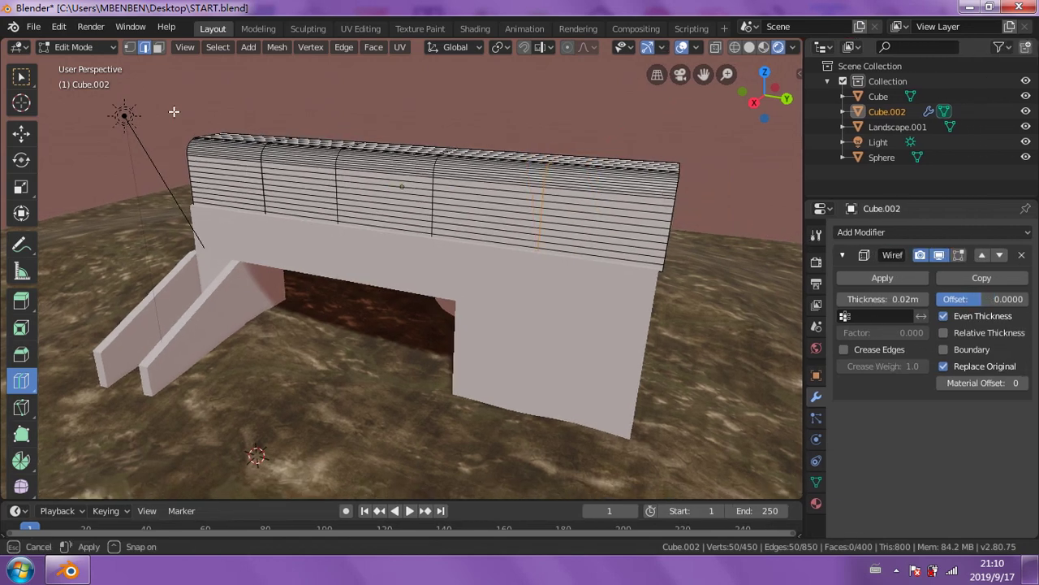
pyautogui.click(95, 49)
pyautogui.click(96, 63)
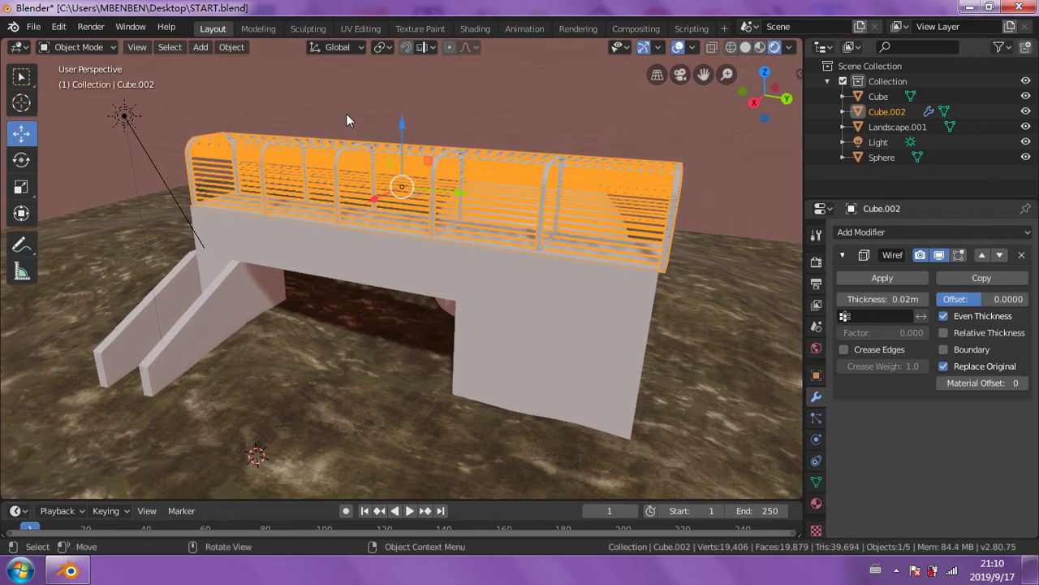
pyautogui.hotkey('alt', 'a')
pyautogui.scroll(2, 727, 296)
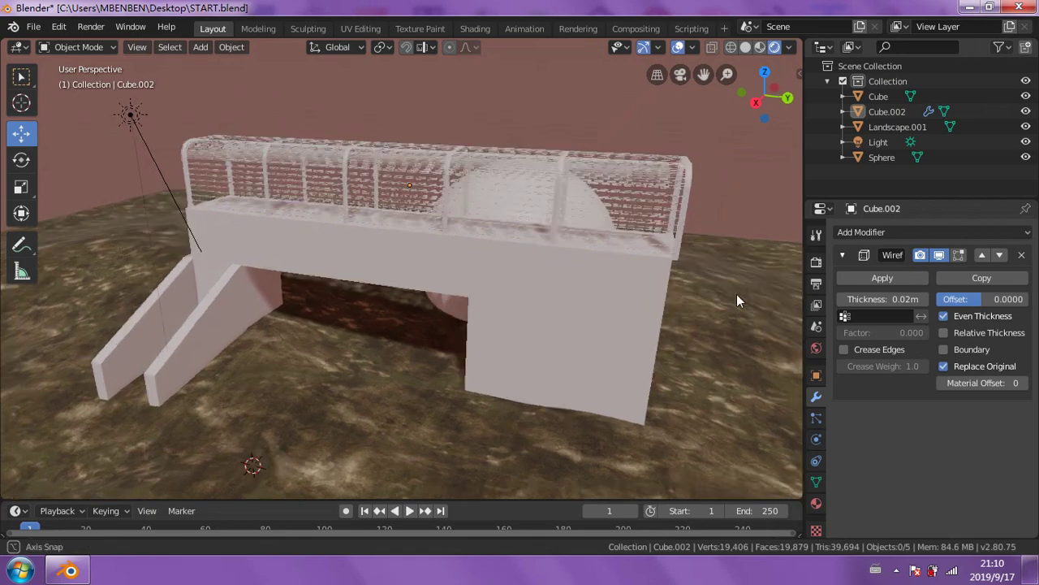
pyautogui.scroll(3, 690, 260)
pyautogui.moveTo(635, 212)
pyautogui.mouseDown(button='middle')
pyautogui.moveTo(576, 201)
pyautogui.moveTo(643, 233)
pyautogui.mouseUp(button='middle')
# - Tune the Wireframe thickness by eye, settling on 0.113 m
pyautogui.moveTo(885, 302); pyautogui.dragTo(942, 302)
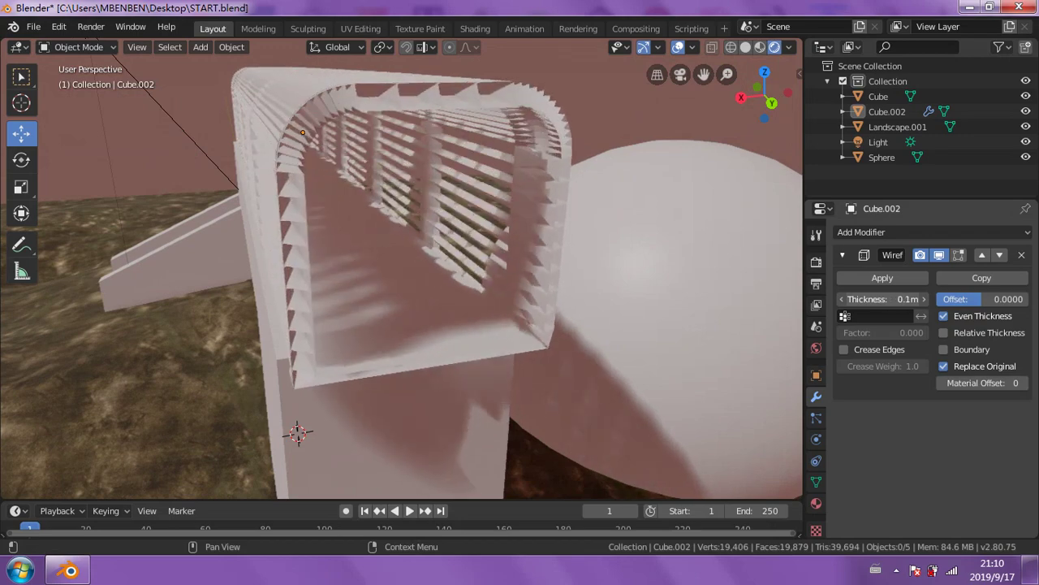
pyautogui.moveTo(942, 302); pyautogui.dragTo(887, 302)
pyautogui.moveTo(453, 325)
pyautogui.mouseDown(button='middle')
pyautogui.moveTo(434, 317)
pyautogui.moveTo(650, 248)
pyautogui.mouseUp(button='middle')
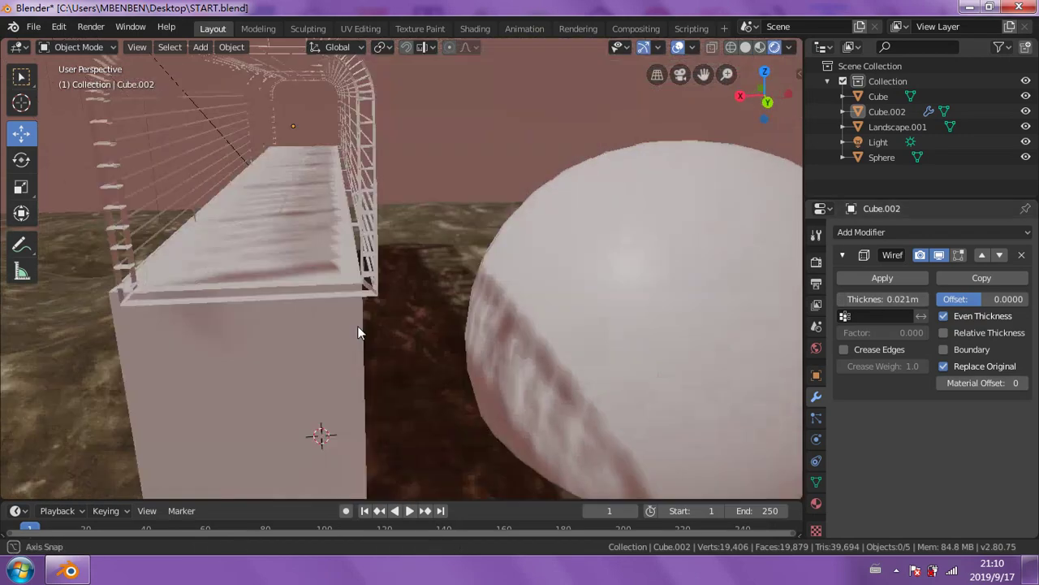
pyautogui.moveTo(888, 297); pyautogui.dragTo(1007, 299)
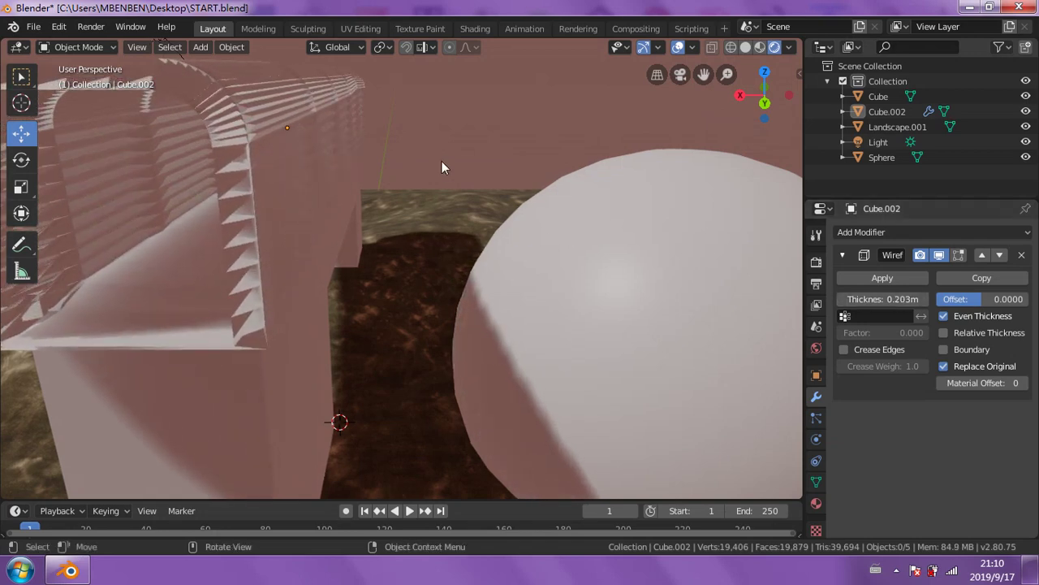
pyautogui.moveTo(375, 222)
pyautogui.mouseDown(button='middle')
pyautogui.moveTo(447, 219)
pyautogui.moveTo(430, 212)
pyautogui.mouseUp(button='middle')
pyautogui.moveTo(885, 299); pyautogui.dragTo(820, 299)
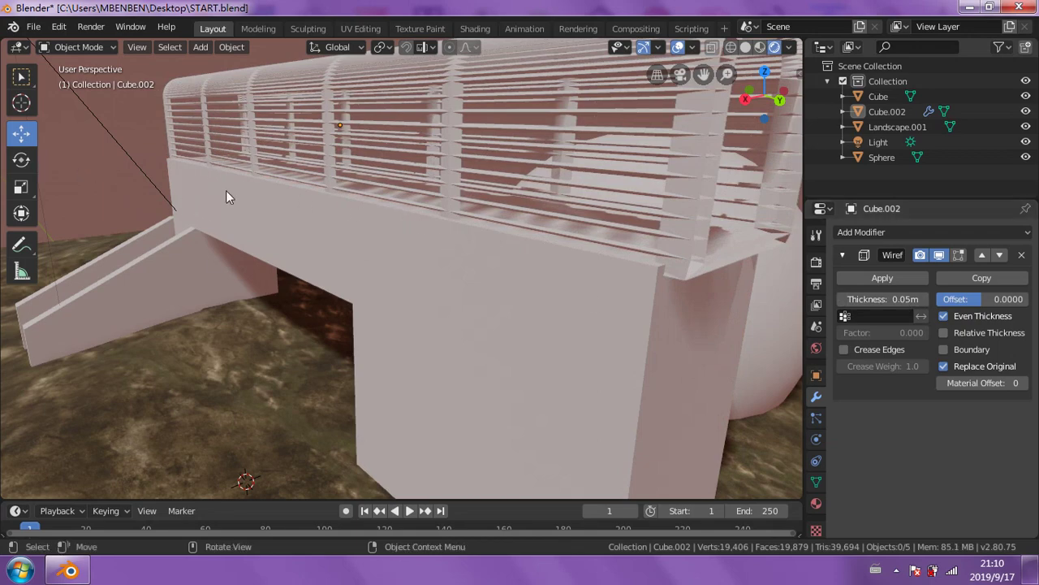
pyautogui.moveTo(195, 193); pyautogui.dragTo(245, 167, button='middle')
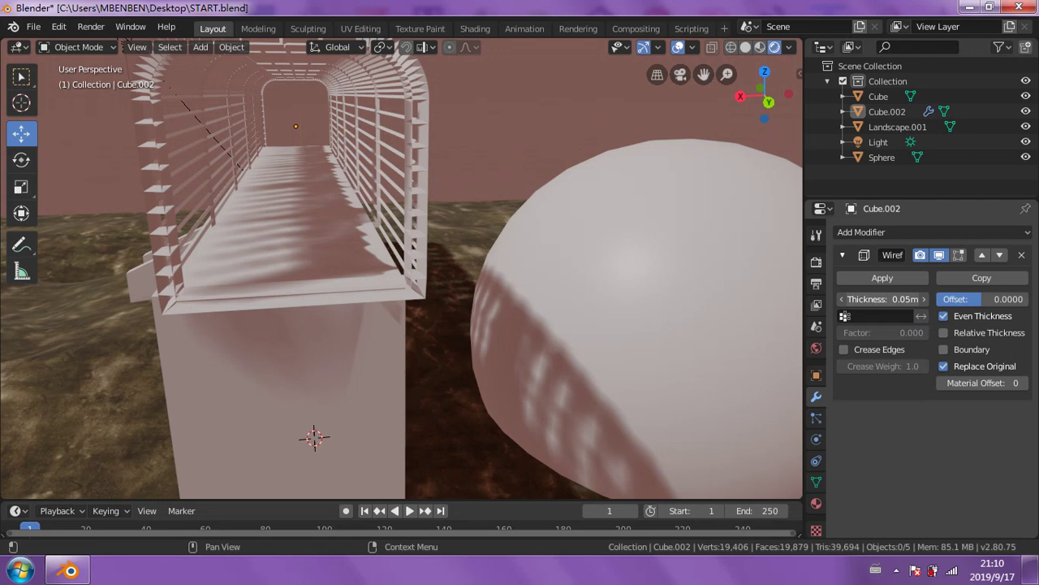
pyautogui.moveTo(881, 299); pyautogui.dragTo(893, 299)
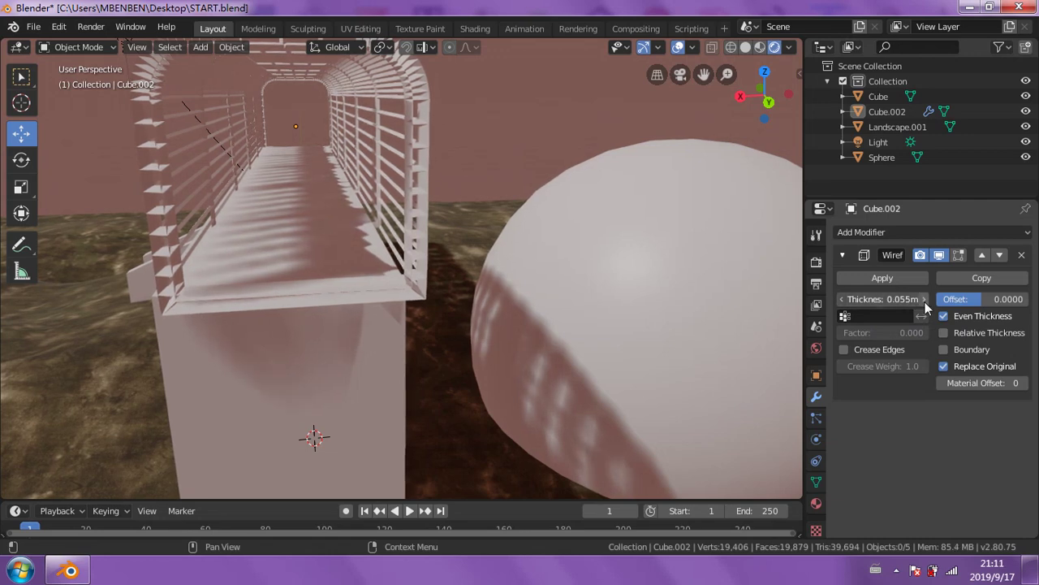
pyautogui.moveTo(922, 300)
pyautogui.mouseDown()
pyautogui.moveTo(894, 299)
pyautogui.moveTo(918, 299)
pyautogui.mouseUp()
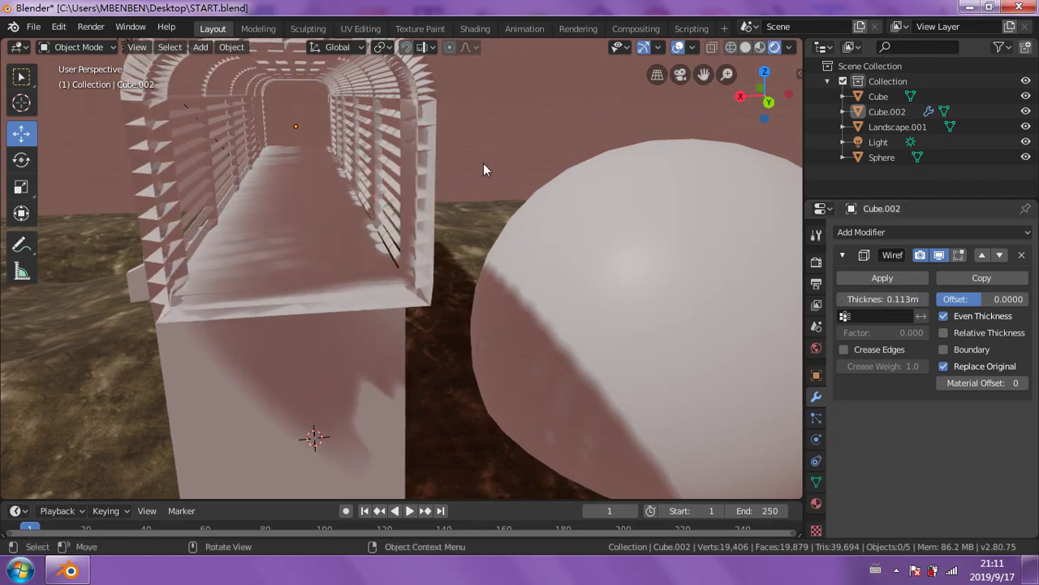
pyautogui.moveTo(479, 165)
pyautogui.mouseDown(button='middle')
pyautogui.moveTo(533, 189)
pyautogui.moveTo(609, 175)
pyautogui.moveTo(696, 190)
pyautogui.moveTo(745, 178)
pyautogui.mouseUp(button='middle')
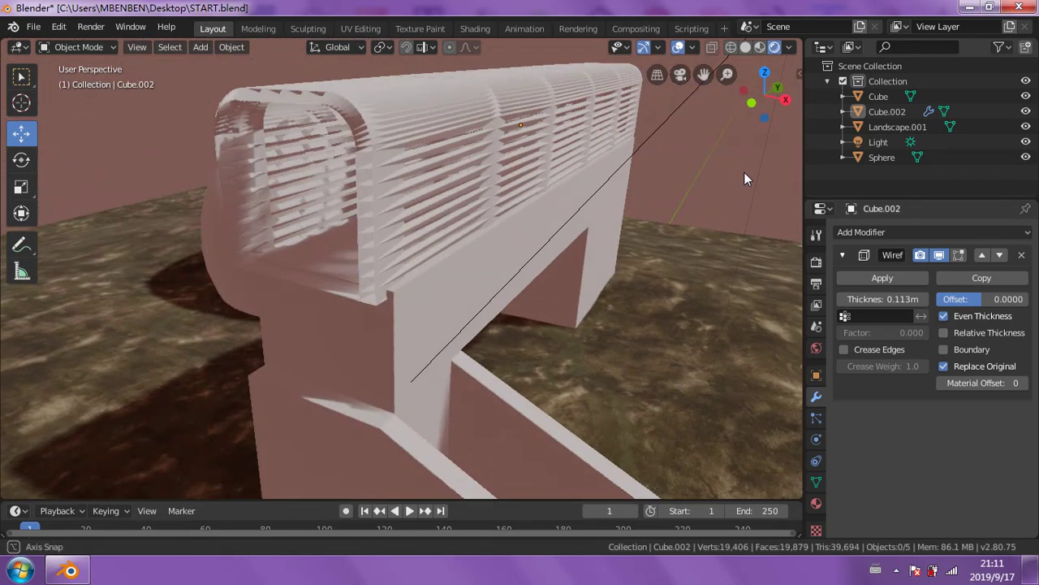
# - Darken the World background colour to near black (HSV 0.018, 0.349, 0.107)
pyautogui.click(816, 347)
pyautogui.click(999, 335)
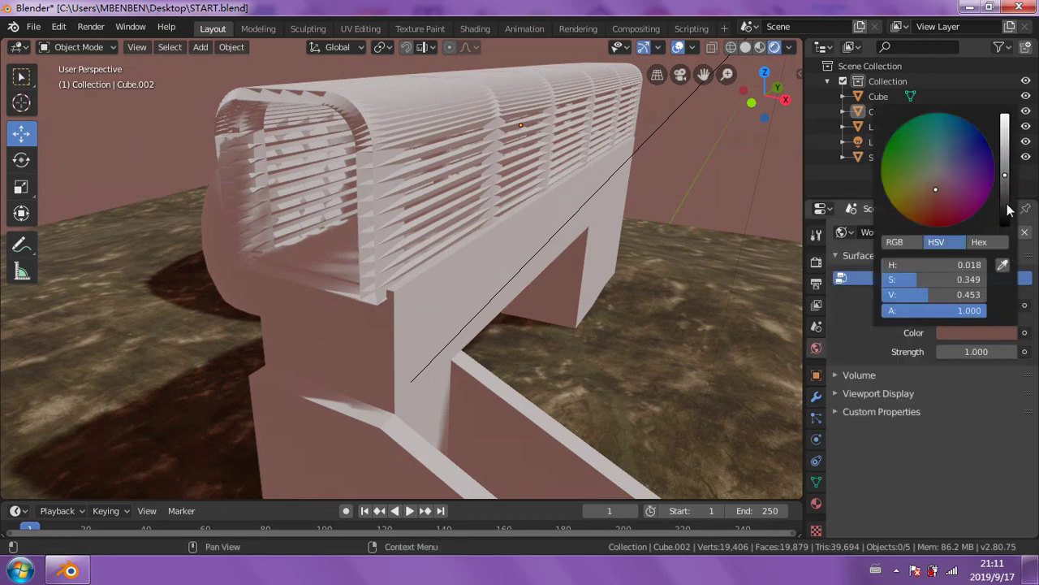
pyautogui.click(1005, 204)
pyautogui.moveTo(1006, 205); pyautogui.dragTo(1005, 221)
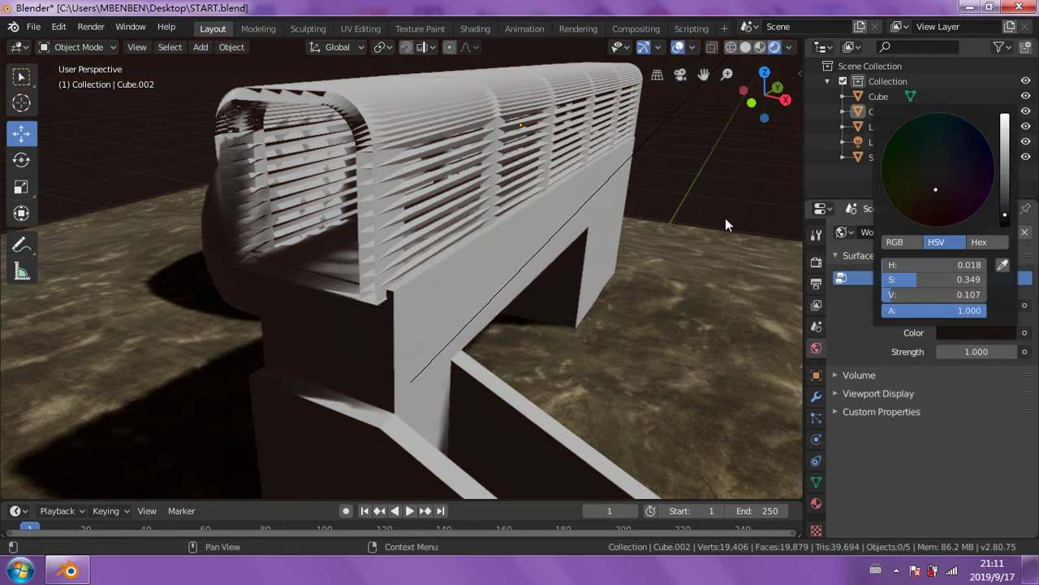
# - Select the bridge body Cube and view it from the left
pyautogui.moveTo(714, 187)
pyautogui.mouseDown(button='middle')
pyautogui.moveTo(663, 287)
pyautogui.moveTo(682, 281)
pyautogui.moveTo(607, 290)
pyautogui.mouseUp(button='middle')
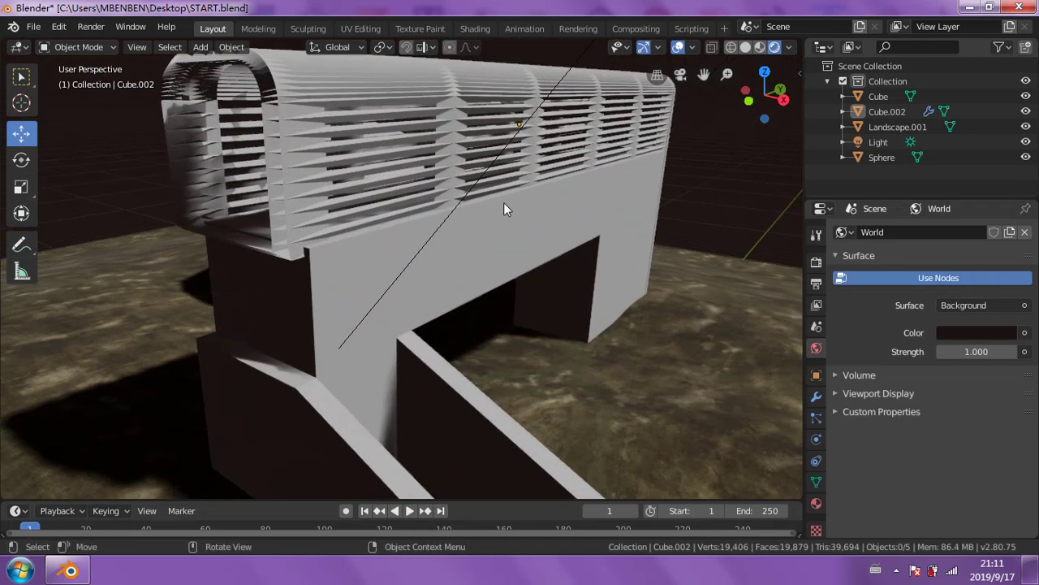
pyautogui.click(509, 215)
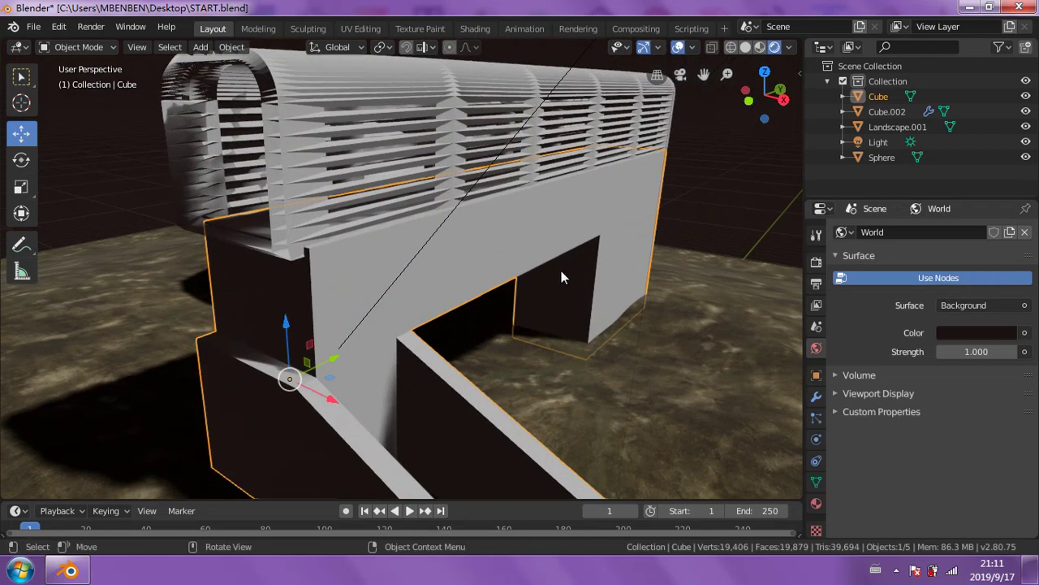
pyautogui.moveTo(561, 271); pyautogui.dragTo(477, 271, button='middle')
pyautogui.moveTo(227, 269)
pyautogui.mouseDown(button='middle')
pyautogui.moveTo(242, 314)
pyautogui.moveTo(345, 321)
pyautogui.moveTo(351, 309)
pyautogui.mouseUp(button='middle')
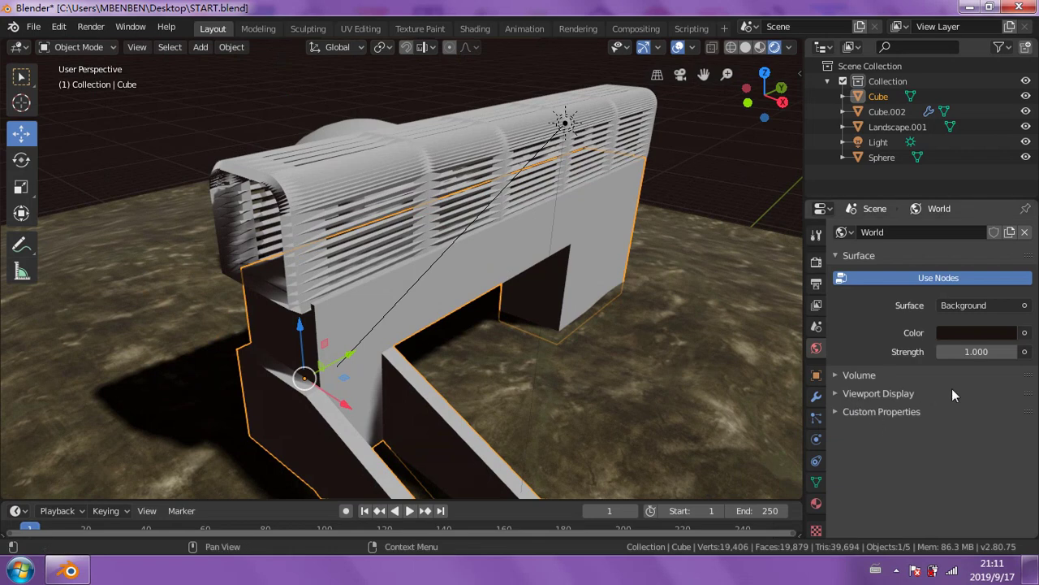
# - Give the Cube a new Material.002 with a Noise Texture driving its Base Color
pyautogui.click(817, 503)
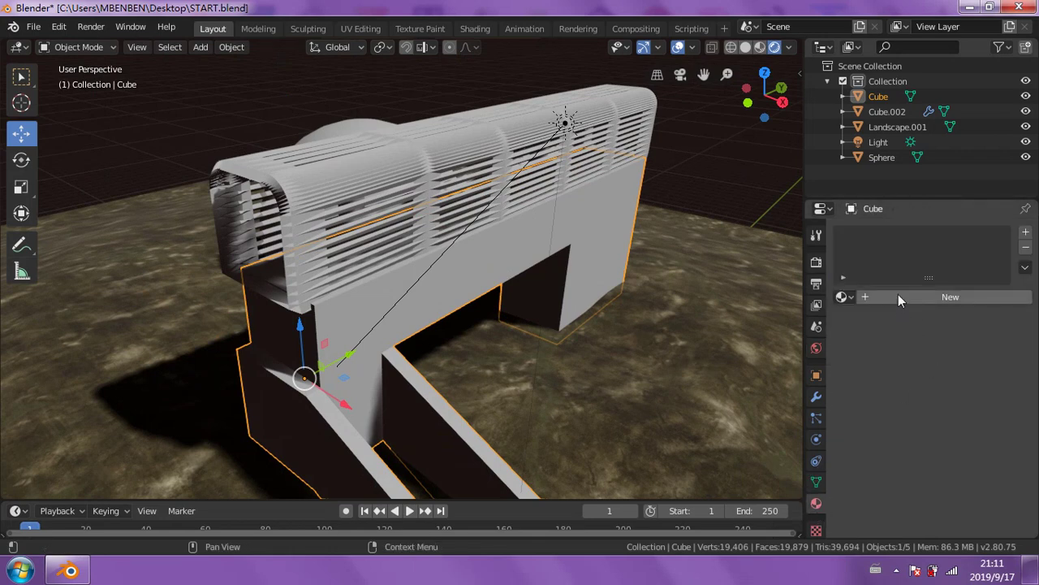
pyautogui.click(866, 299)
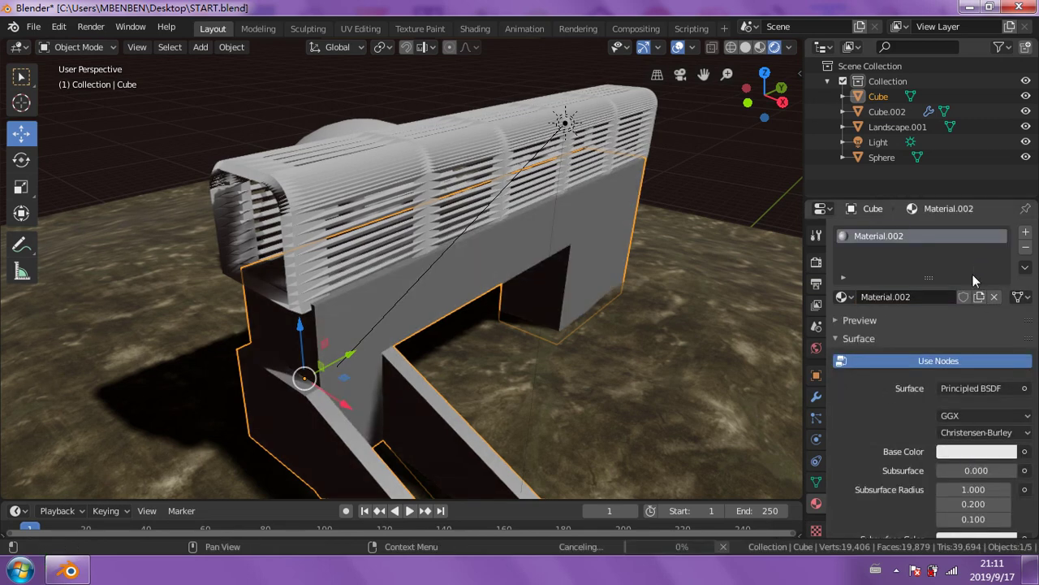
pyautogui.click(1025, 451)
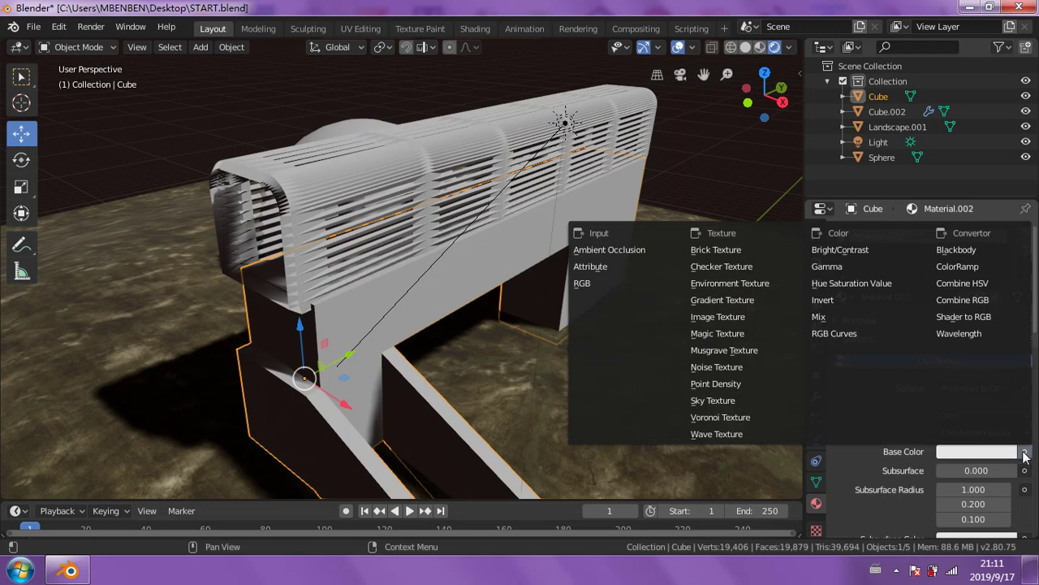
pyautogui.click(751, 367)
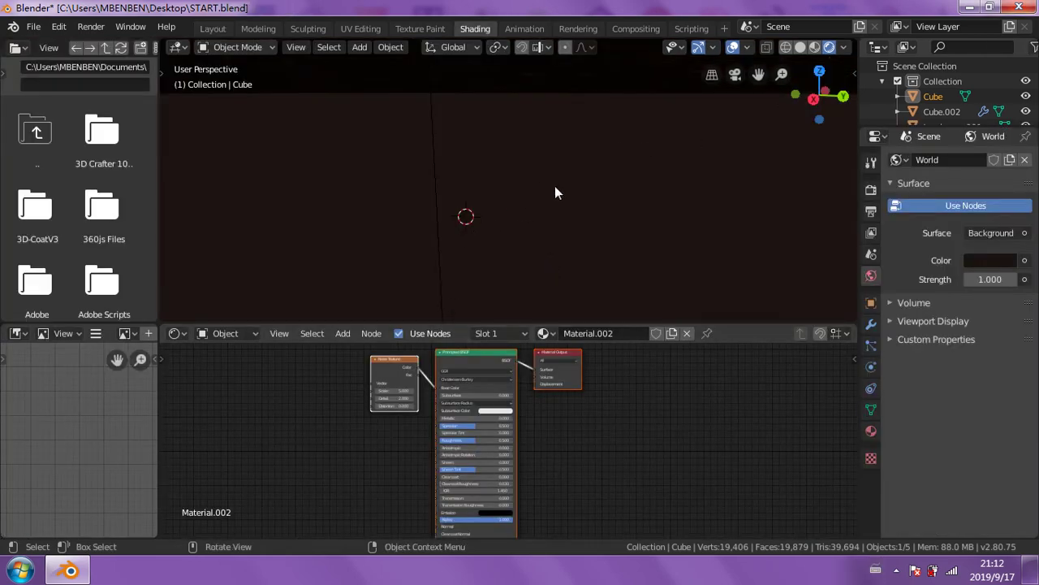
# - Zoom in on the bridge, move the Noise Texture node aside, and set Subsurface Color to pink
pyautogui.moveTo(555, 186)
pyautogui.mouseDown(button='middle')
pyautogui.moveTo(594, 195)
pyautogui.moveTo(582, 213)
pyautogui.moveTo(562, 188)
pyautogui.moveTo(684, 235)
pyautogui.moveTo(662, 215)
pyautogui.mouseUp(button='middle')
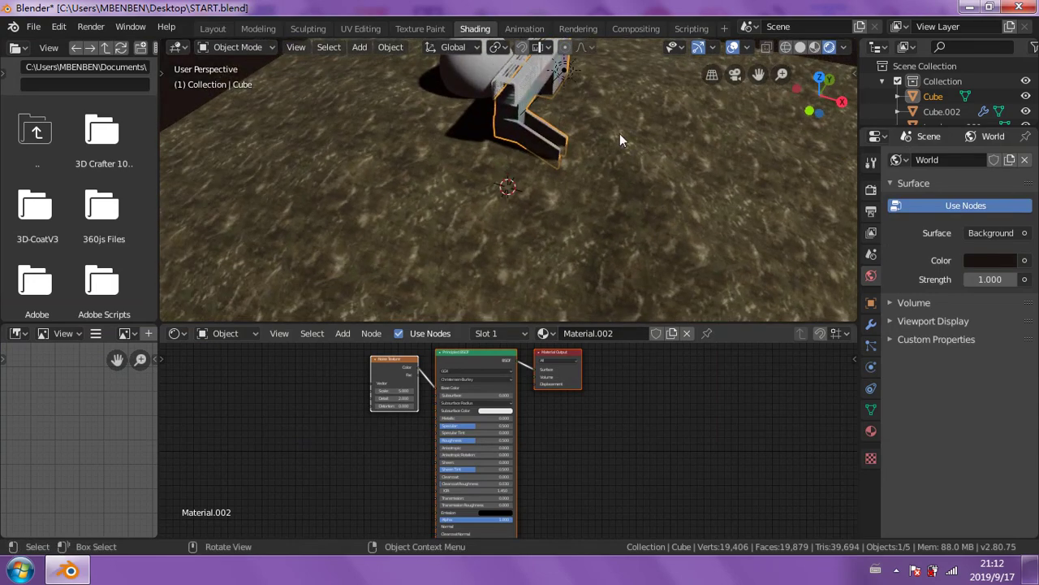
pyautogui.moveTo(620, 133)
pyautogui.mouseDown(button='middle')
pyautogui.moveTo(635, 272)
pyautogui.moveTo(567, 215)
pyautogui.mouseUp(button='middle')
pyautogui.scroll(3, 568, 214)
pyautogui.scroll(3, 528, 211)
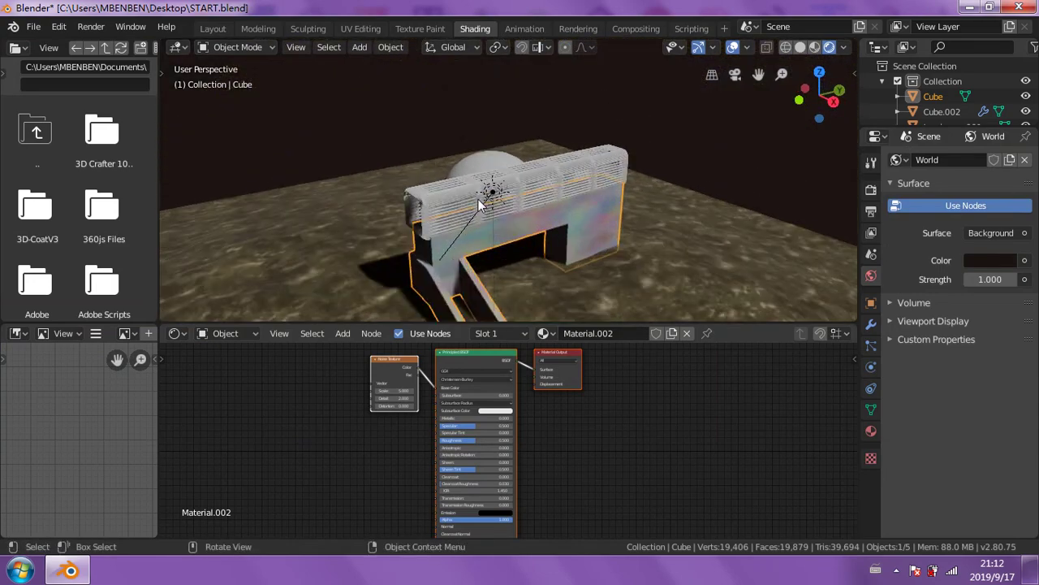
pyautogui.scroll(2, 491, 225)
pyautogui.moveTo(490, 225)
pyautogui.mouseDown(button='middle')
pyautogui.moveTo(502, 165)
pyautogui.moveTo(499, 212)
pyautogui.mouseUp(button='middle')
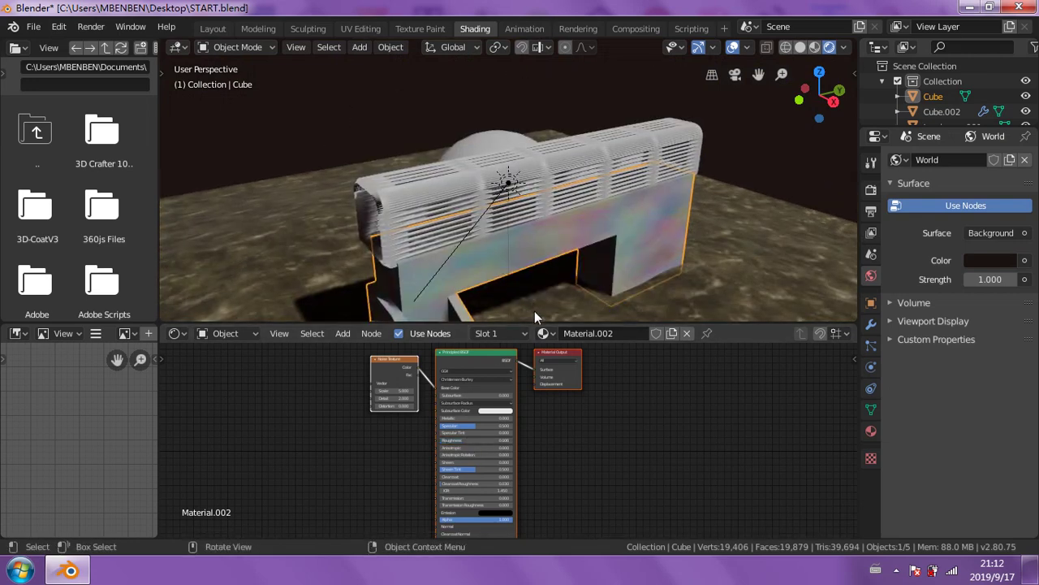
pyautogui.moveTo(484, 221)
pyautogui.mouseDown(button='middle')
pyautogui.moveTo(519, 193)
pyautogui.moveTo(518, 213)
pyautogui.mouseUp(button='middle')
pyautogui.scroll(3, 518, 214)
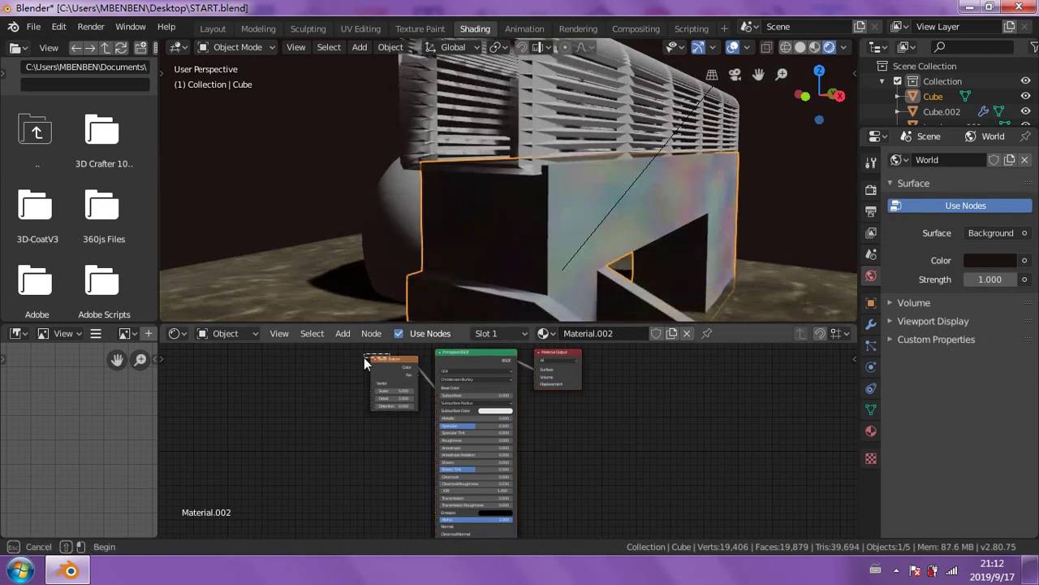
pyautogui.moveTo(396, 357); pyautogui.dragTo(330, 369)
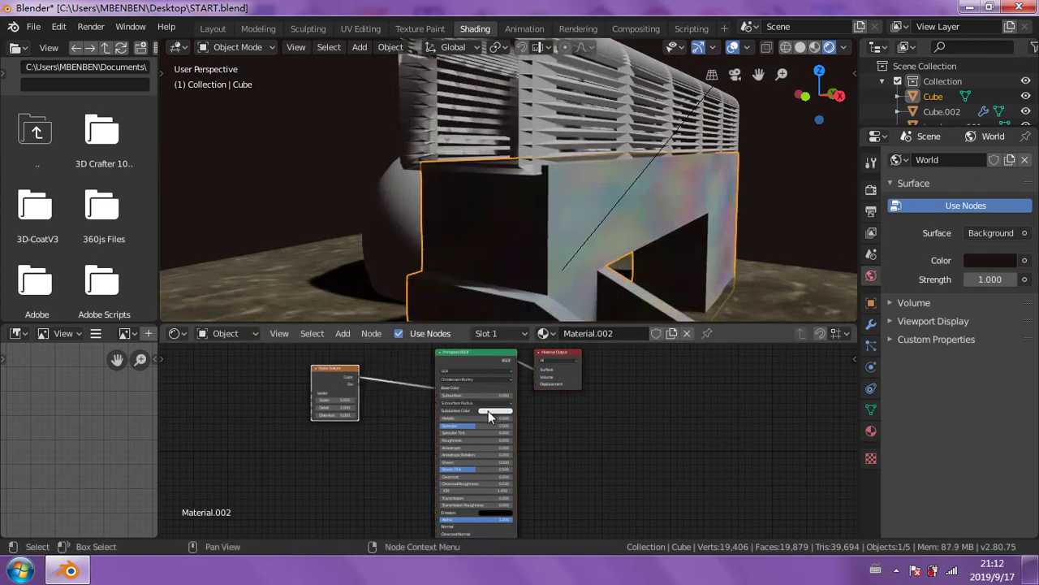
pyautogui.click(489, 412)
pyautogui.click(510, 358)
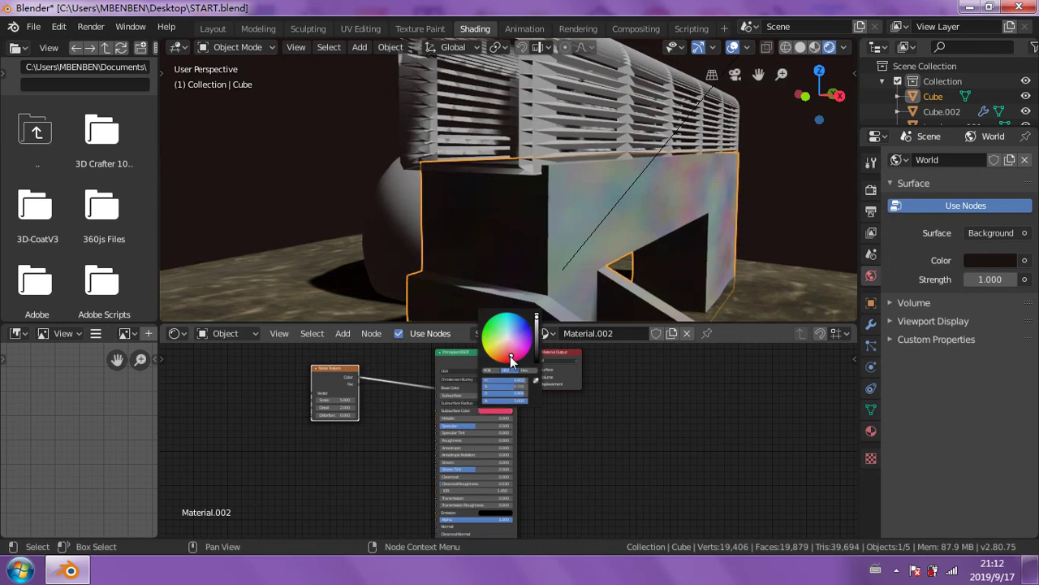
pyautogui.moveTo(511, 359); pyautogui.dragTo(509, 348)
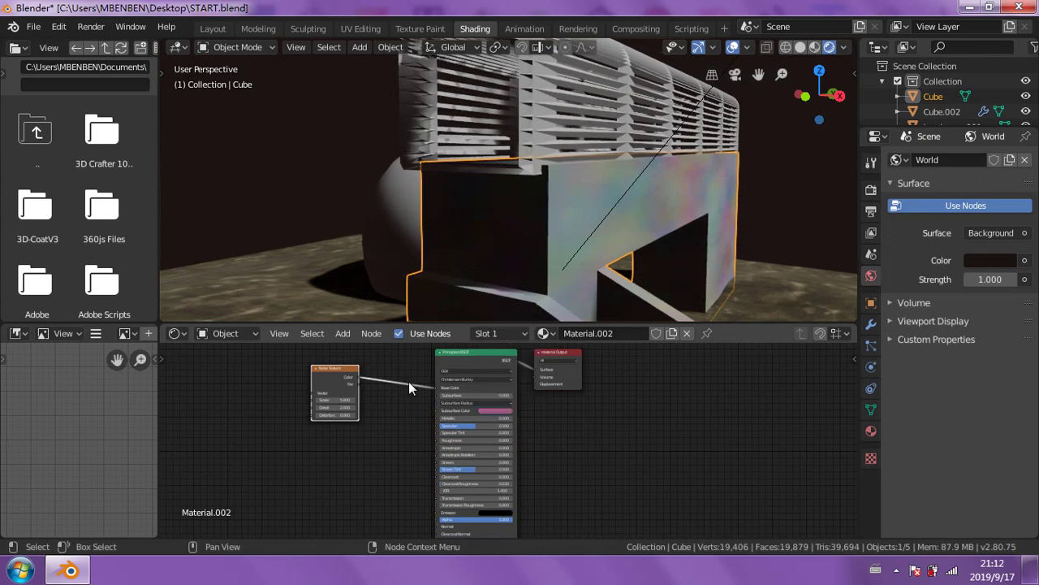
# - Disconnect the Noise Texture from Base Color and set Base Color to dark grey
pyautogui.moveTo(434, 388); pyautogui.dragTo(419, 399)
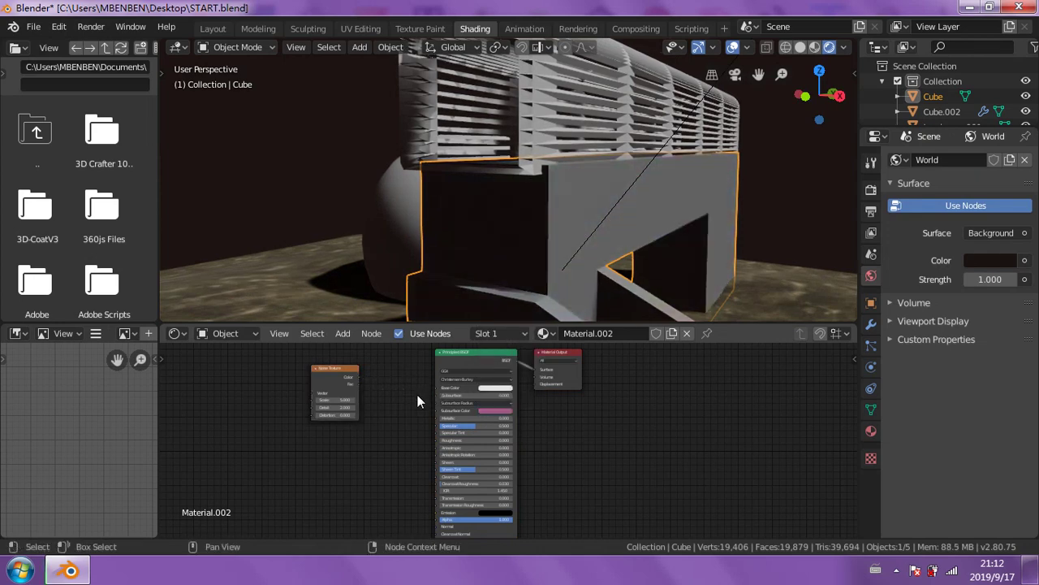
pyautogui.click(497, 389)
pyautogui.moveTo(520, 330); pyautogui.dragTo(503, 330)
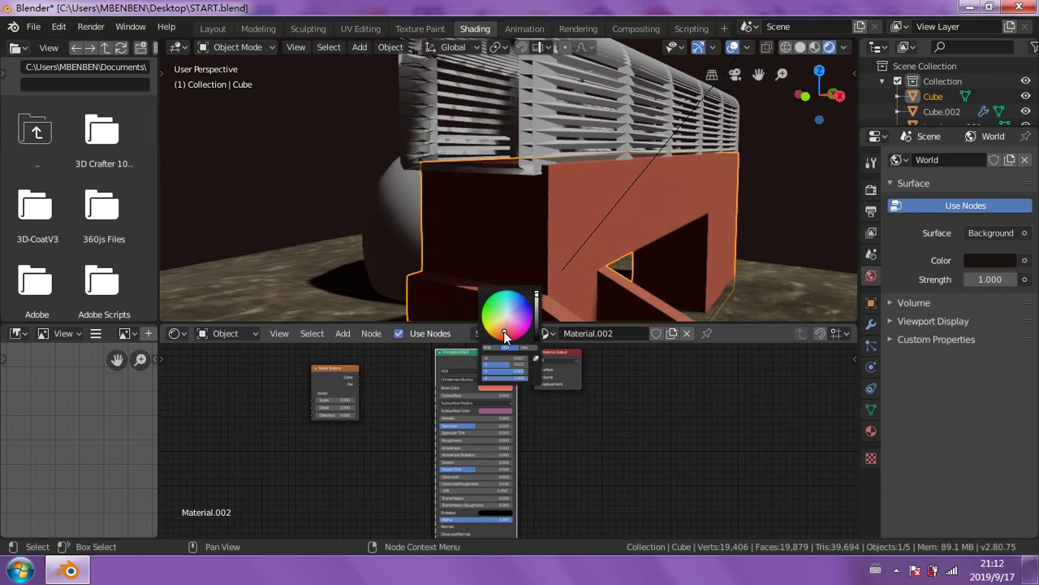
pyautogui.click(538, 324)
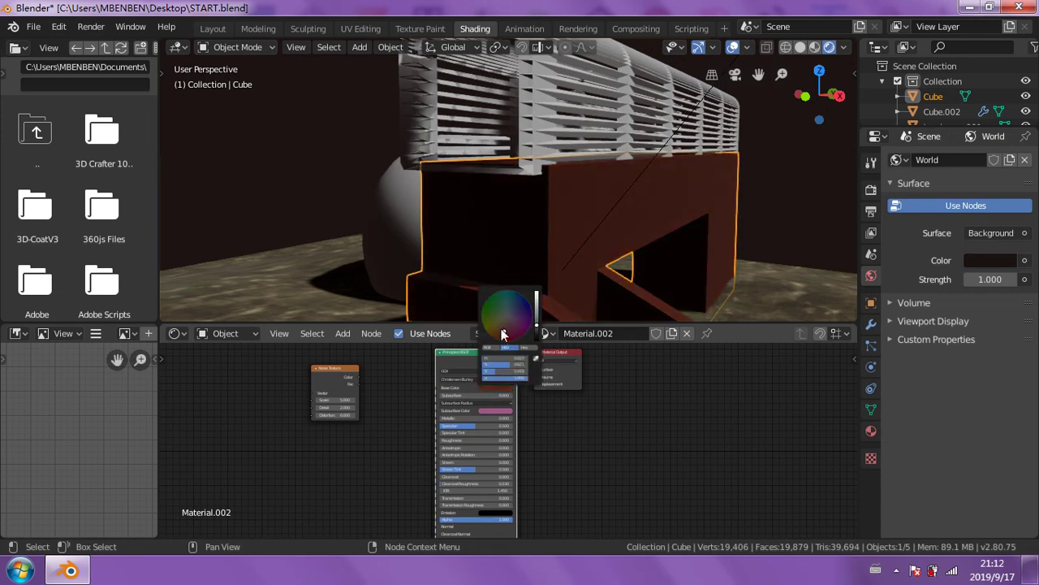
pyautogui.click(513, 325)
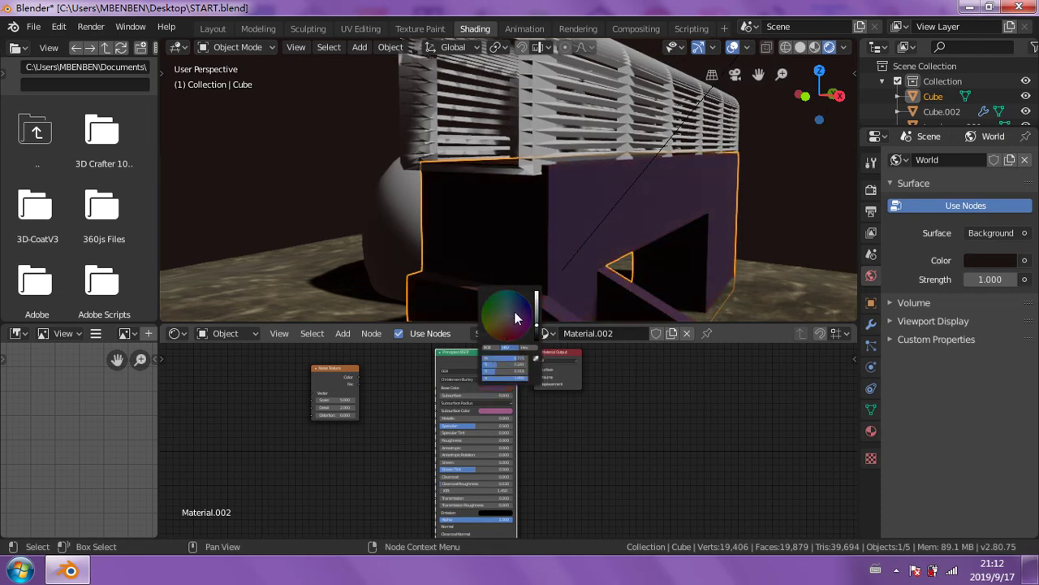
pyautogui.click(513, 321)
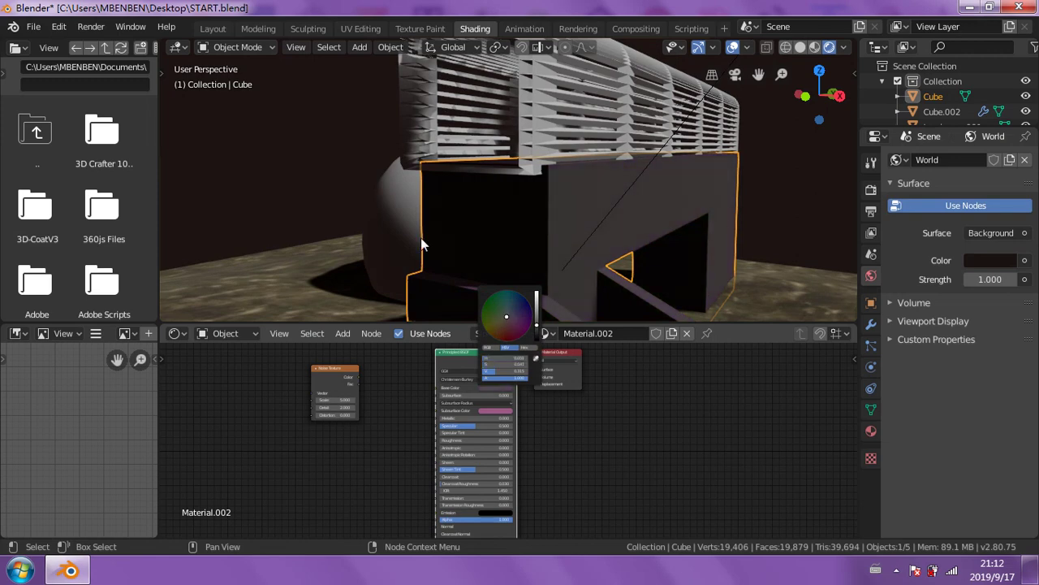
# - Remove the unused Noise Texture node, then select the slatted tunnel rail
pyautogui.click(329, 175)
pyautogui.moveTo(617, 237)
pyautogui.mouseDown(button='middle')
pyautogui.moveTo(549, 236)
pyautogui.moveTo(583, 235)
pyautogui.mouseUp(button='middle')
pyautogui.scroll(-2, 582, 234)
pyautogui.click(352, 366)
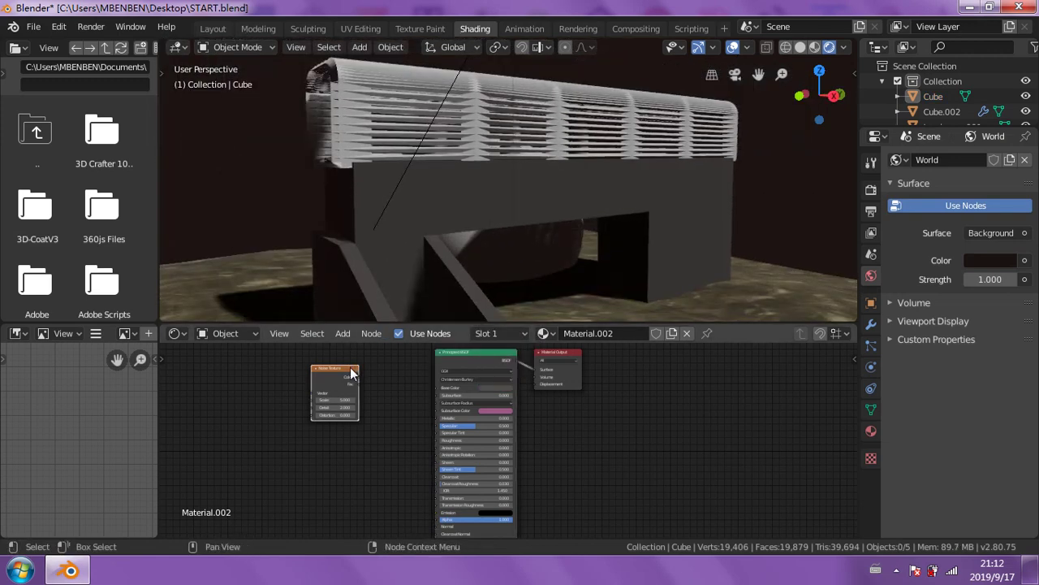
pyautogui.rightClick(350, 367)
pyautogui.click(350, 367)
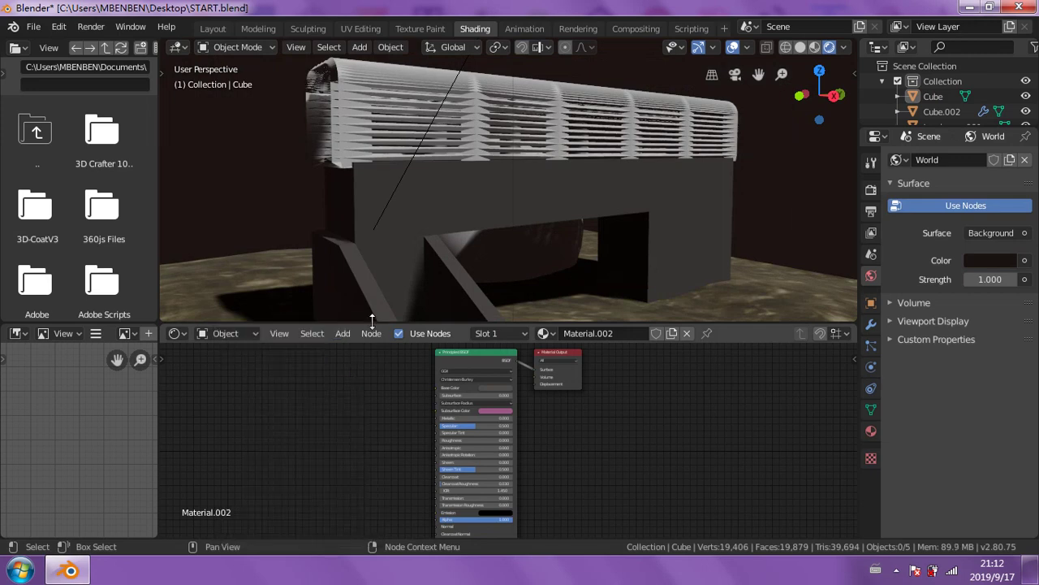
pyautogui.click(436, 139)
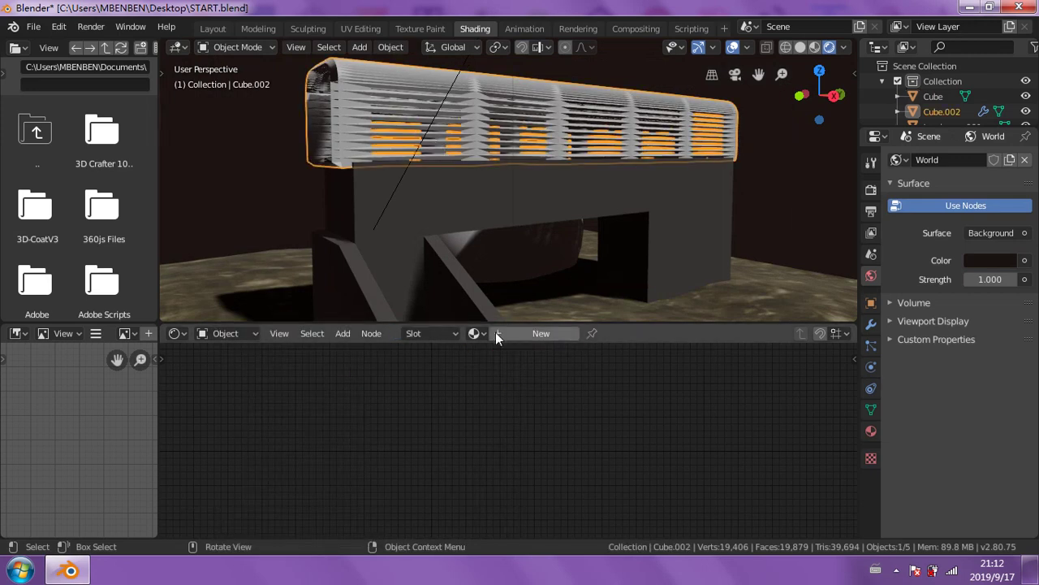
# - Give the tunnel rail a new Material.003 with darker base colour and lower roughness
pyautogui.click(528, 333)
pyautogui.click(490, 389)
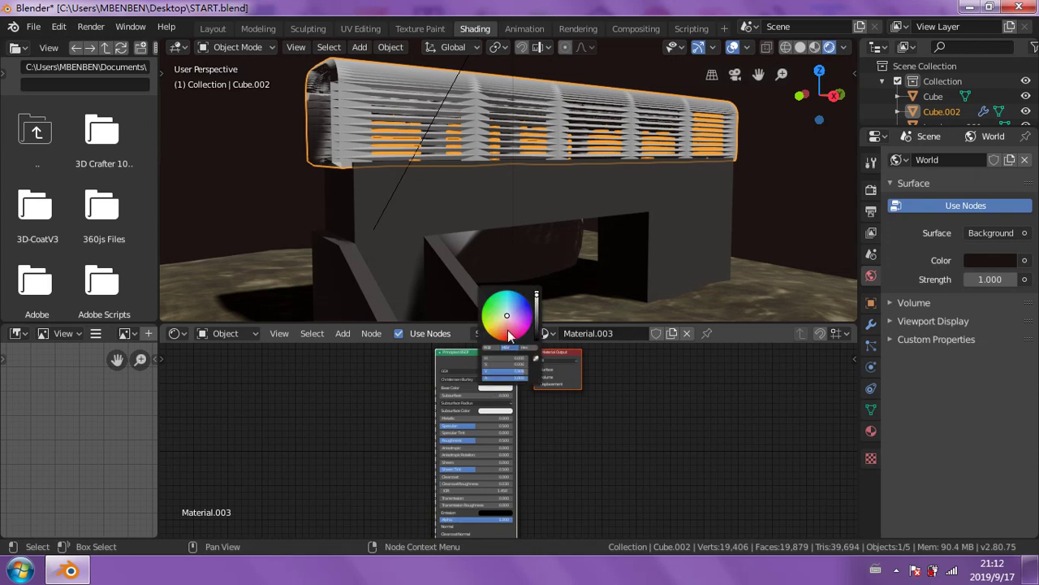
pyautogui.click(538, 315)
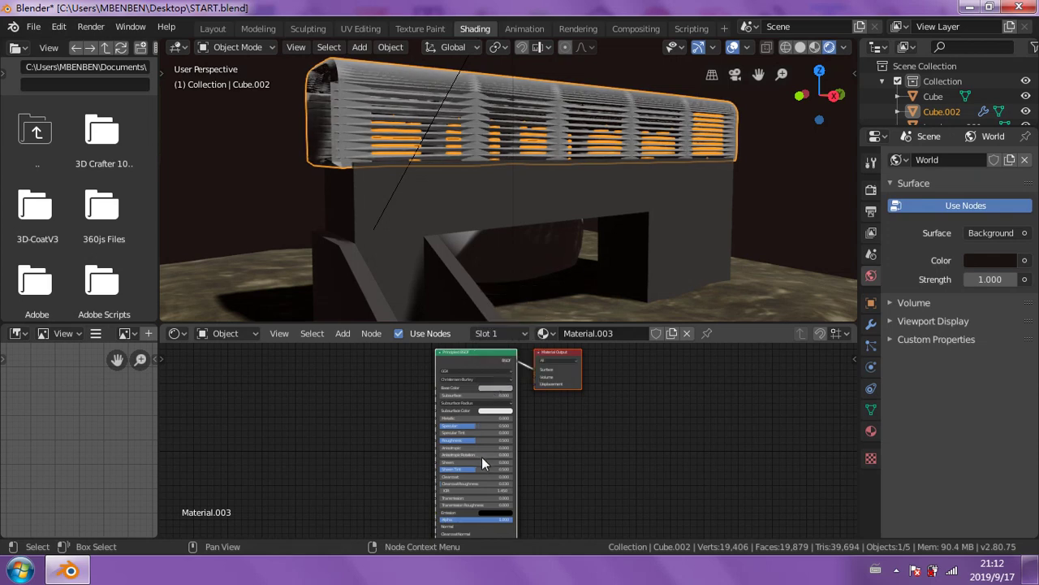
pyautogui.moveTo(475, 439)
pyautogui.mouseDown()
pyautogui.moveTo(443, 439)
pyautogui.moveTo(520, 426)
pyautogui.mouseUp()
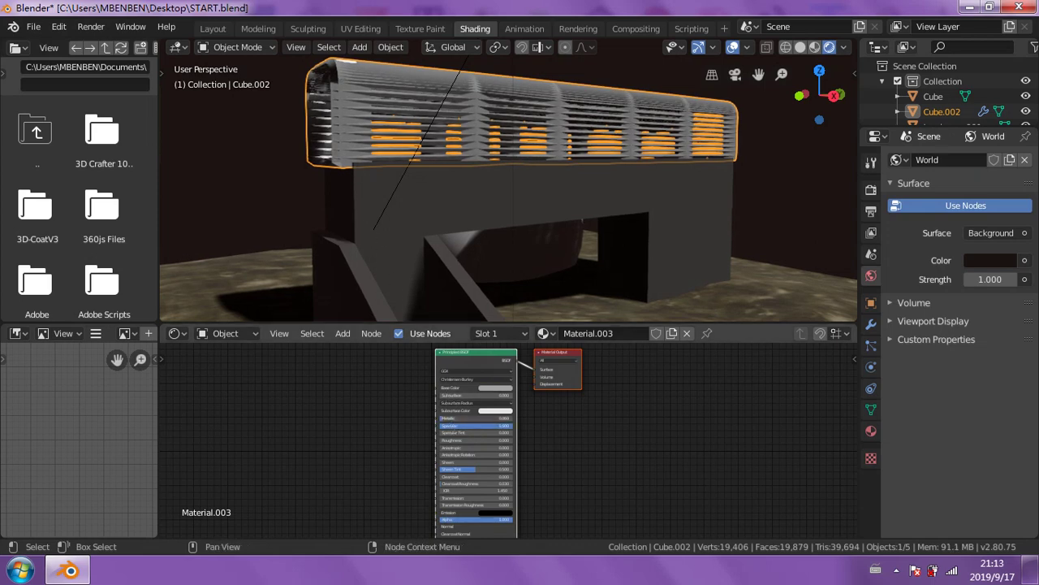
pyautogui.moveTo(381, 265)
pyautogui.mouseDown(button='middle')
pyautogui.moveTo(418, 287)
pyautogui.moveTo(421, 268)
pyautogui.mouseUp(button='middle')
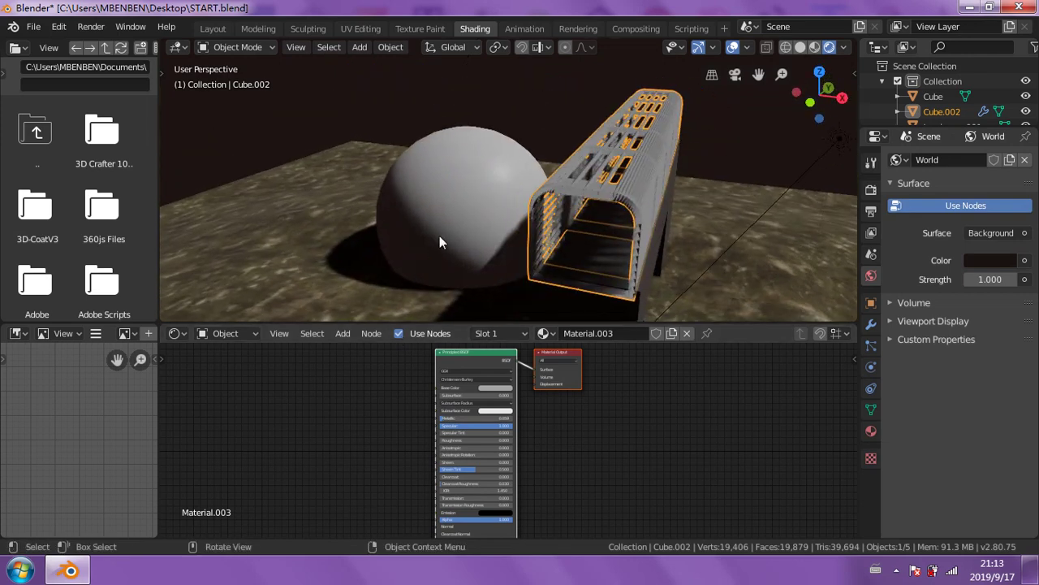
pyautogui.click(439, 234)
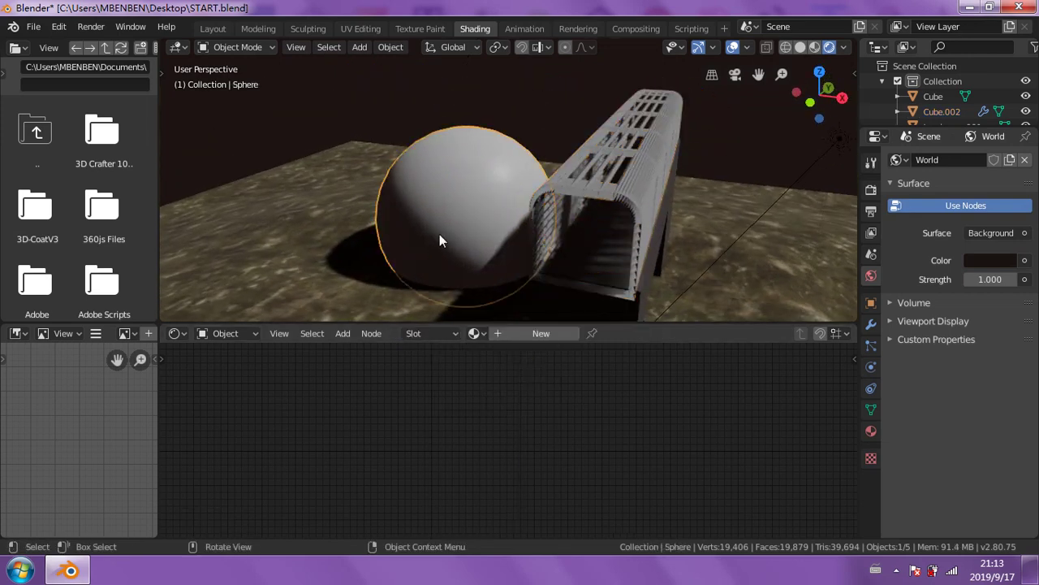
# - Give the sphere a new Material.004 with a blue base colour and light blue emission
pyautogui.click(499, 334)
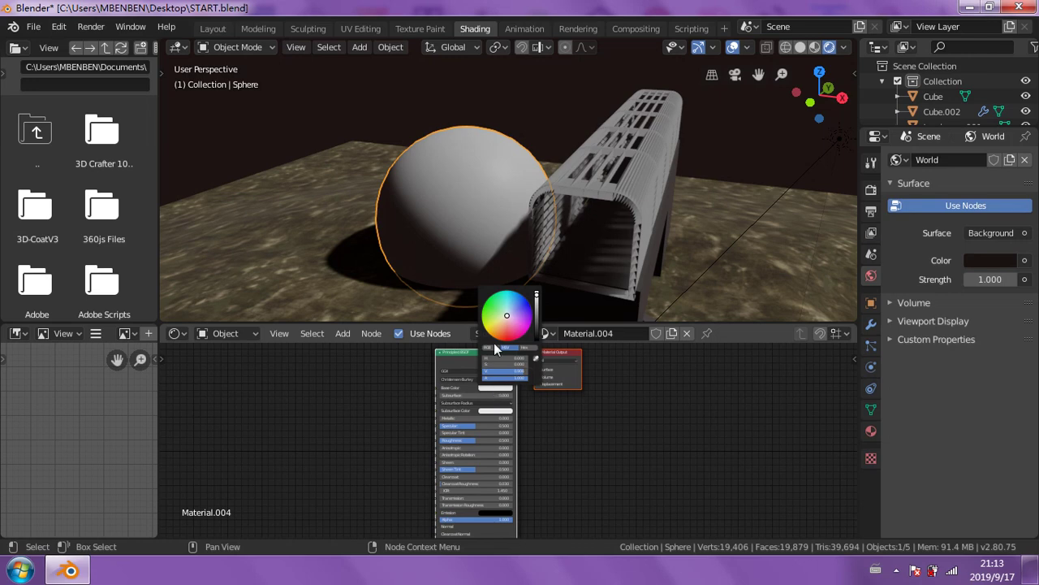
pyautogui.moveTo(510, 321); pyautogui.dragTo(518, 313)
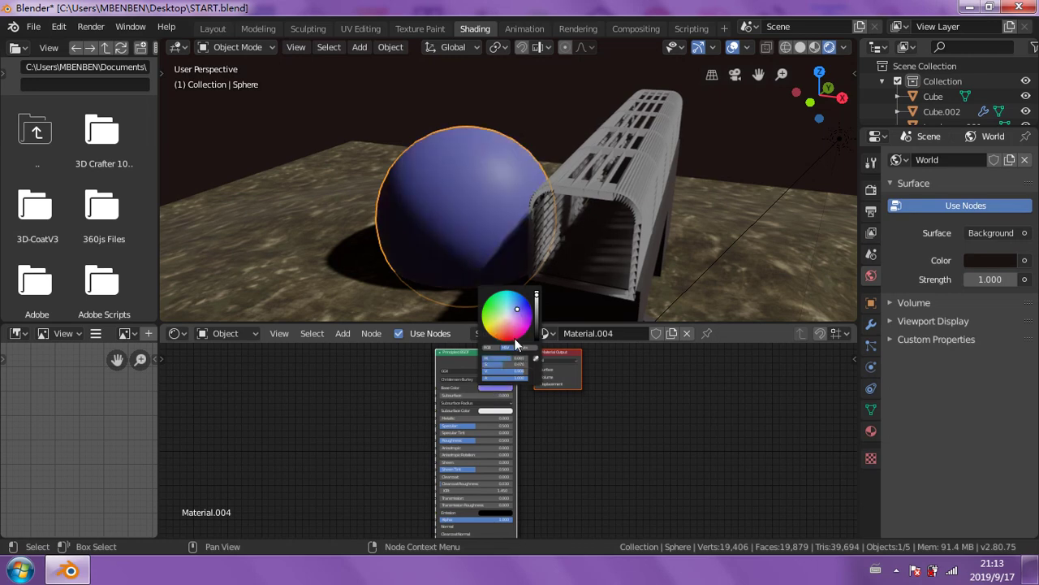
pyautogui.click(501, 512)
pyautogui.moveTo(537, 455); pyautogui.dragTo(536, 417)
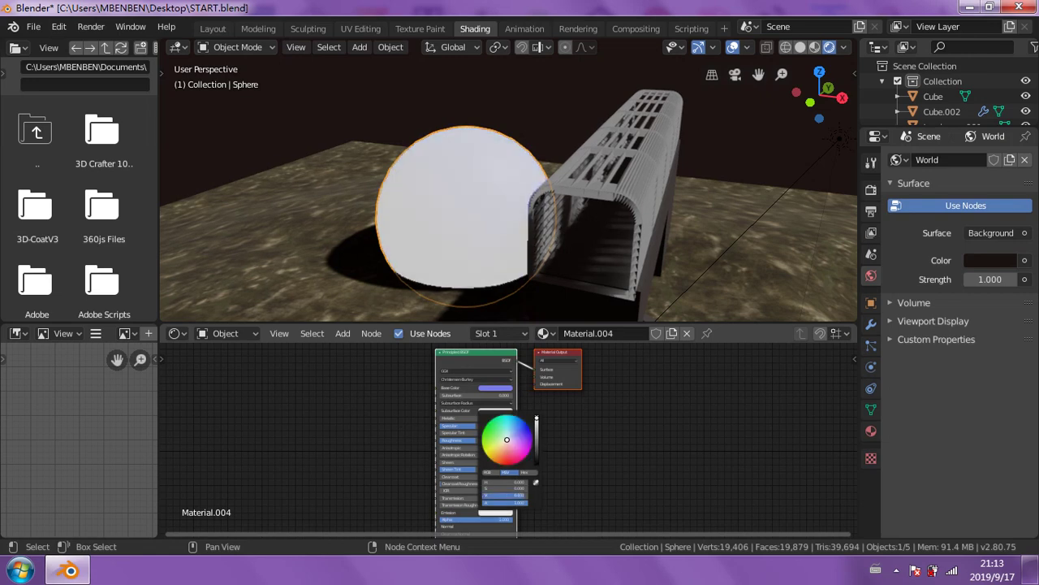
pyautogui.click(511, 434)
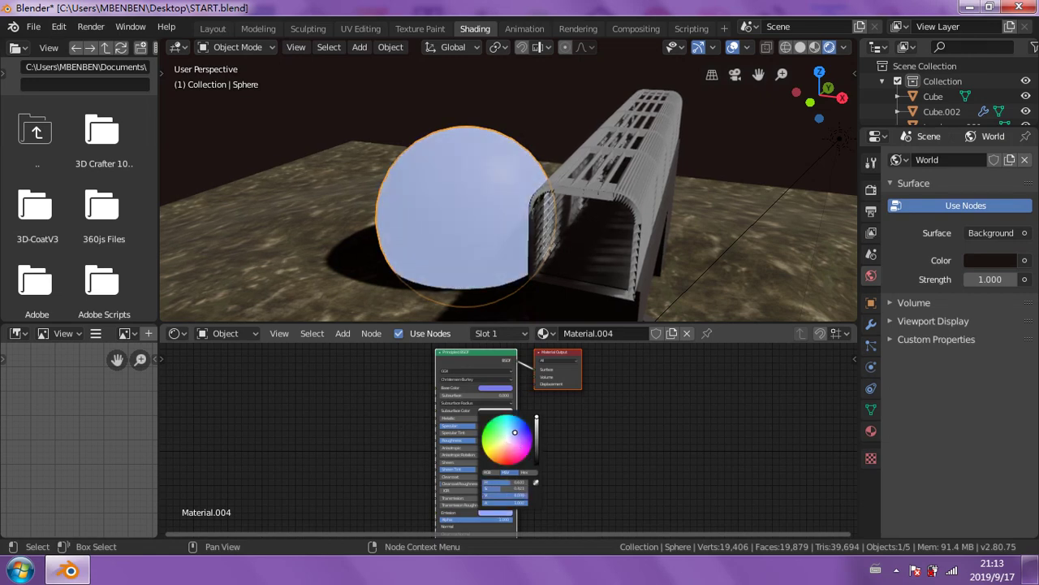
pyautogui.moveTo(637, 413)
pyautogui.mouseDown(button='middle')
pyautogui.moveTo(586, 402)
pyautogui.moveTo(616, 419)
pyautogui.mouseUp(button='middle')
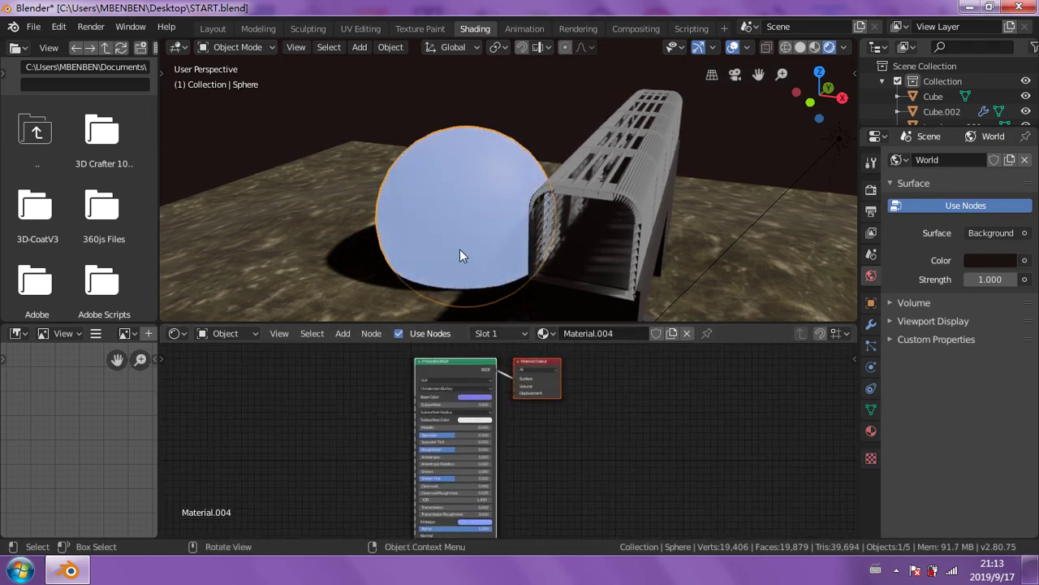
pyautogui.moveTo(423, 181)
pyautogui.mouseDown(button='middle')
pyautogui.moveTo(539, 167)
pyautogui.moveTo(456, 147)
pyautogui.moveTo(353, 160)
pyautogui.moveTo(420, 162)
pyautogui.moveTo(427, 214)
pyautogui.mouseUp(button='middle')
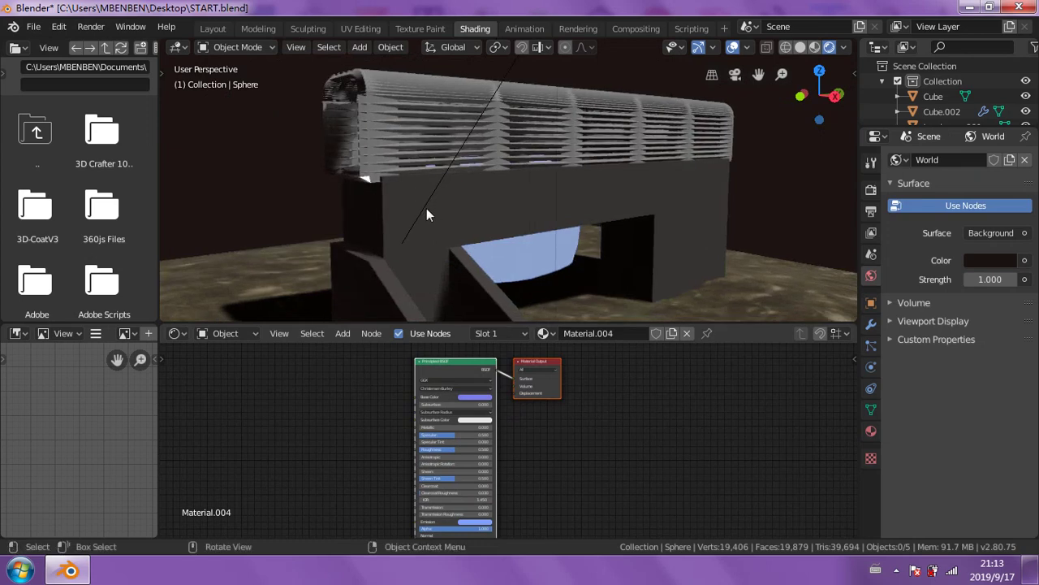
# - Zoom out over the scene and select the Sun light
pyautogui.click(433, 214)
pyautogui.scroll(-2, 398, 285)
pyautogui.scroll(-2, 444, 227)
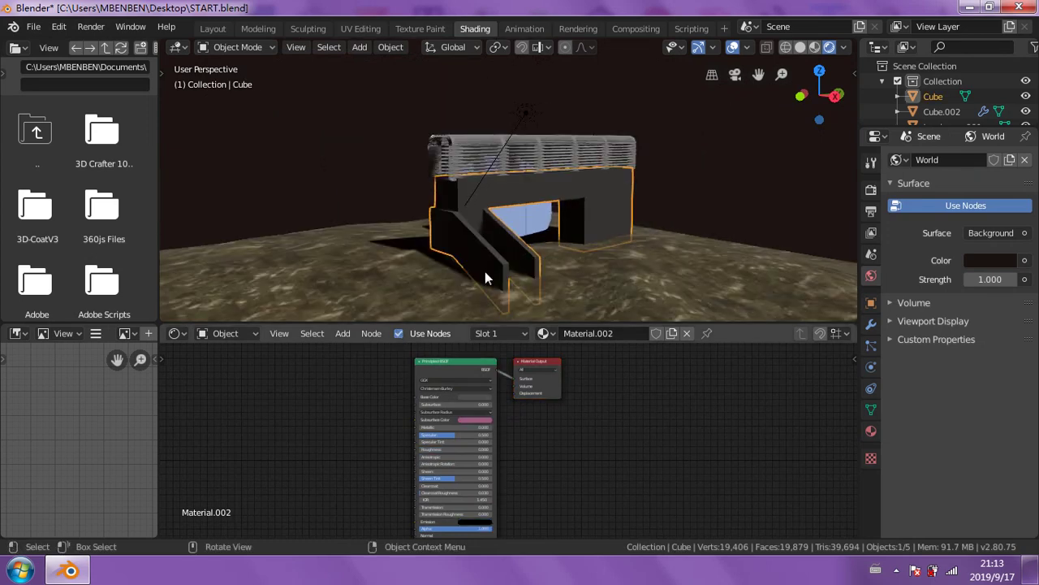
pyautogui.moveTo(685, 204); pyautogui.dragTo(706, 202, button='middle')
pyautogui.scroll(-1, 939, 113)
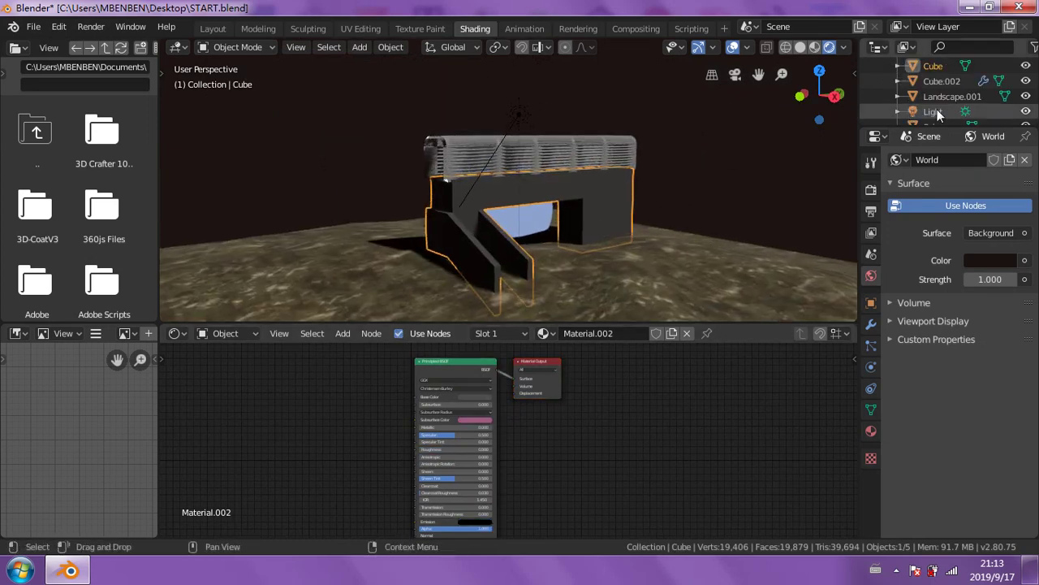
pyautogui.scroll(-2, 940, 117)
pyautogui.click(934, 99)
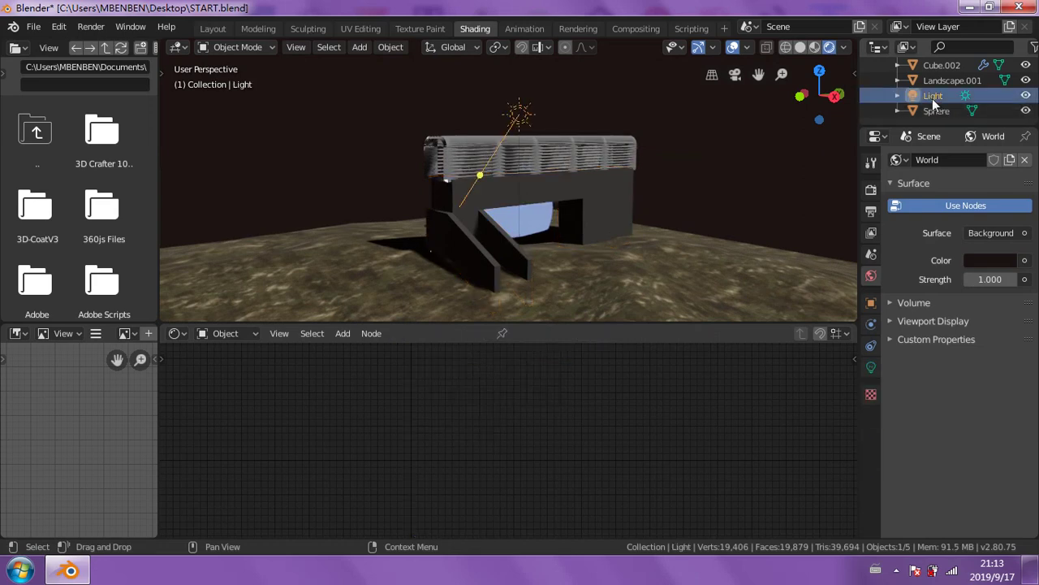
pyautogui.moveTo(544, 142); pyautogui.dragTo(601, 157, button='middle')
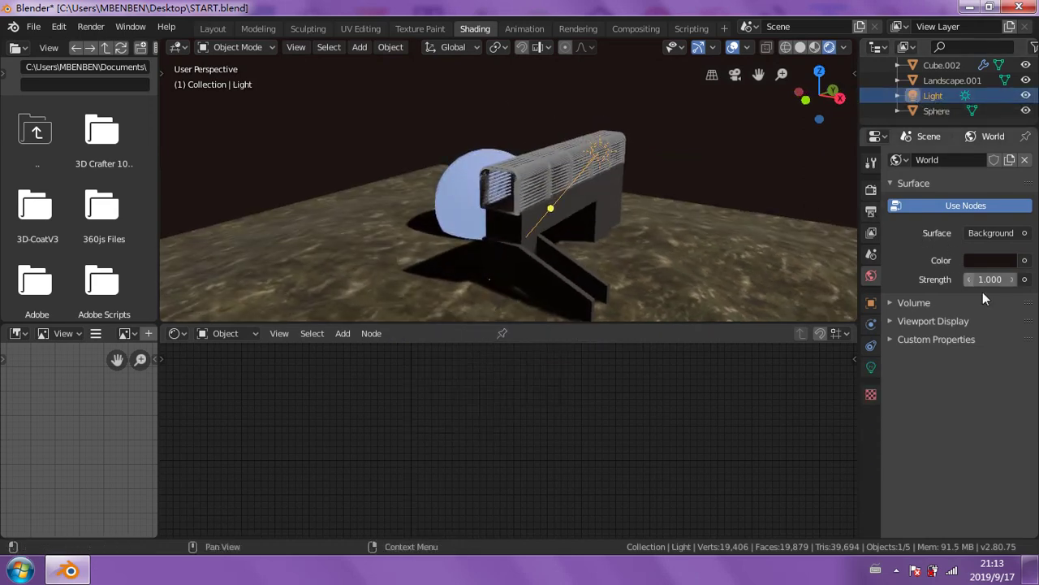
# - Set the Sun light colour to a darker purple (HSV 0.721, 0.366, 0.620)
pyautogui.click(871, 367)
pyautogui.click(973, 243)
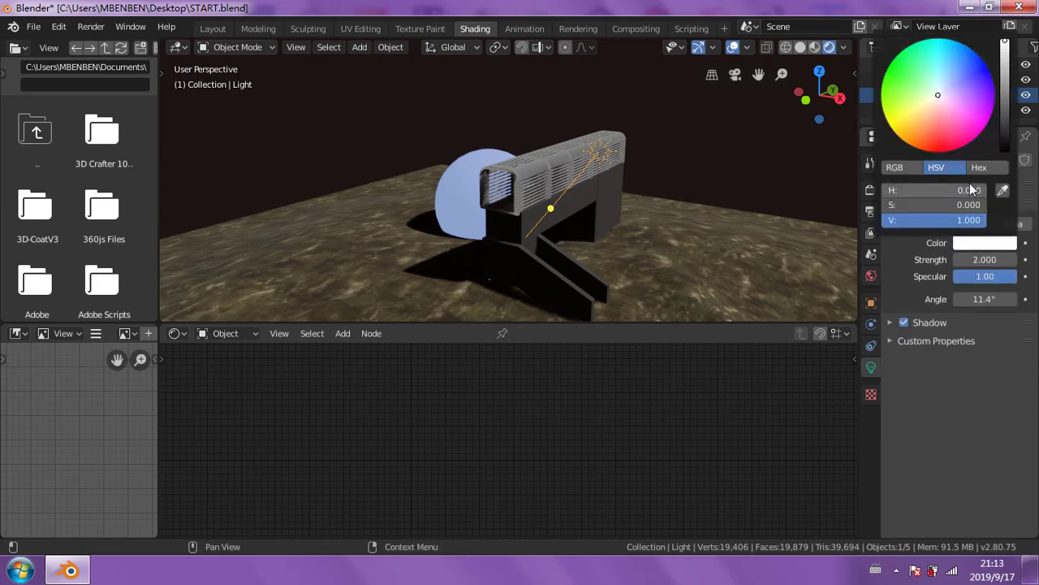
pyautogui.click(961, 108)
pyautogui.moveTo(954, 114); pyautogui.dragTo(959, 91)
pyautogui.click(1007, 64)
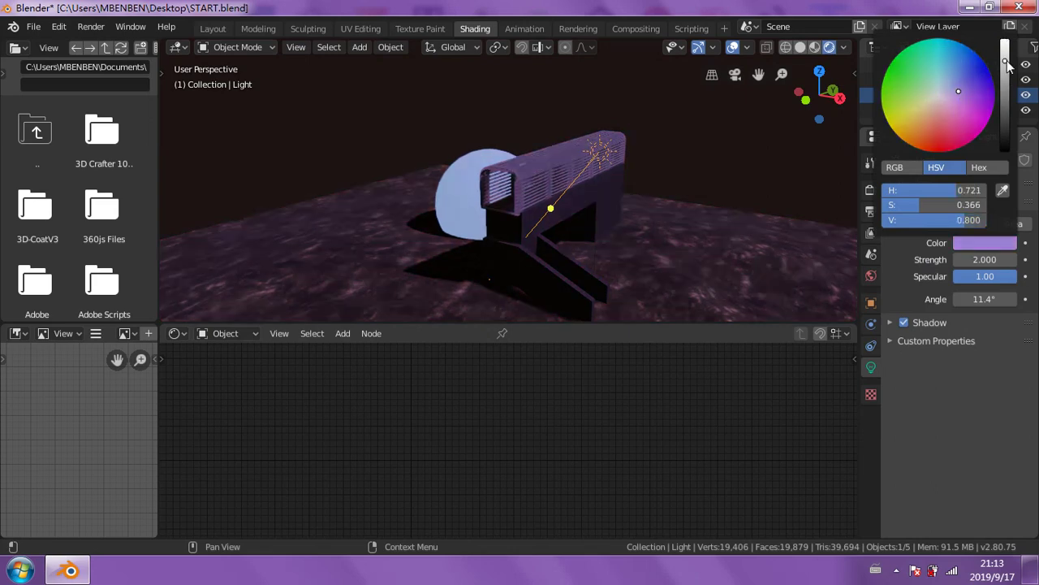
pyautogui.moveTo(1005, 62); pyautogui.dragTo(1005, 81)
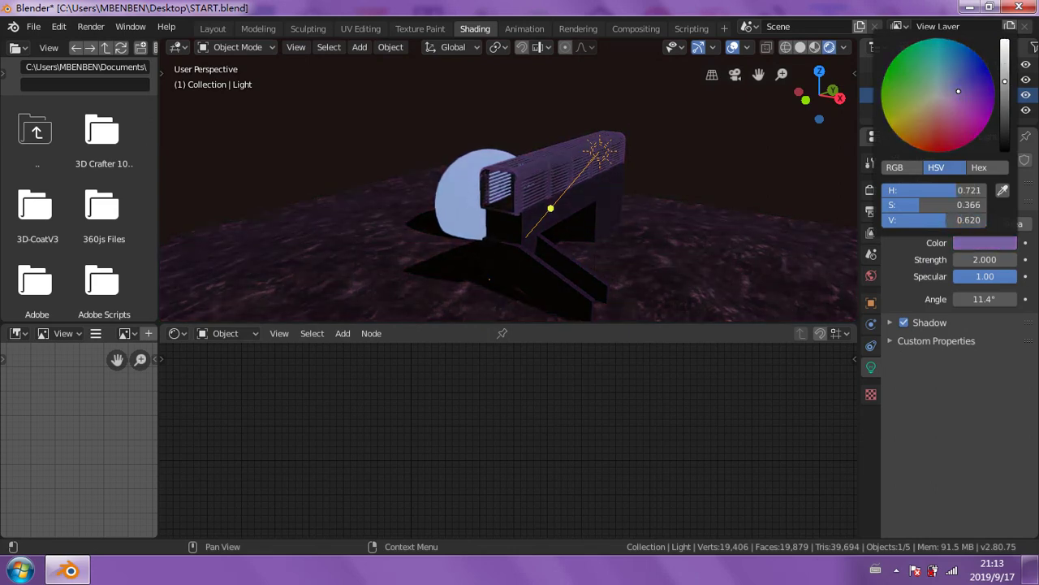
pyautogui.click(674, 195)
pyautogui.moveTo(650, 193)
pyautogui.mouseDown(button='middle')
pyautogui.moveTo(442, 171)
pyautogui.moveTo(521, 156)
pyautogui.moveTo(643, 160)
pyautogui.moveTo(396, 200)
pyautogui.moveTo(482, 195)
pyautogui.moveTo(540, 212)
pyautogui.moveTo(505, 206)
pyautogui.moveTo(575, 178)
pyautogui.moveTo(543, 237)
pyautogui.mouseUp(button='middle')
pyautogui.scroll(2, 648, 136)
pyautogui.scroll(3, 396, 201)
pyautogui.scroll(-3, 482, 195)
pyautogui.scroll(-3, 575, 178)
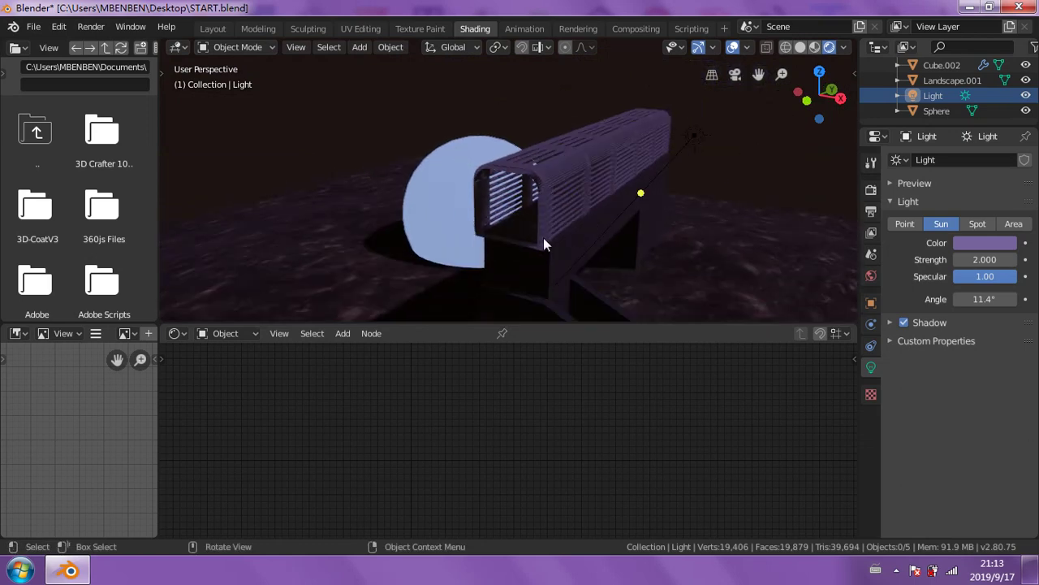
# - Add a new 10 W Point light near the slatted tunnel
pyautogui.click(543, 238)
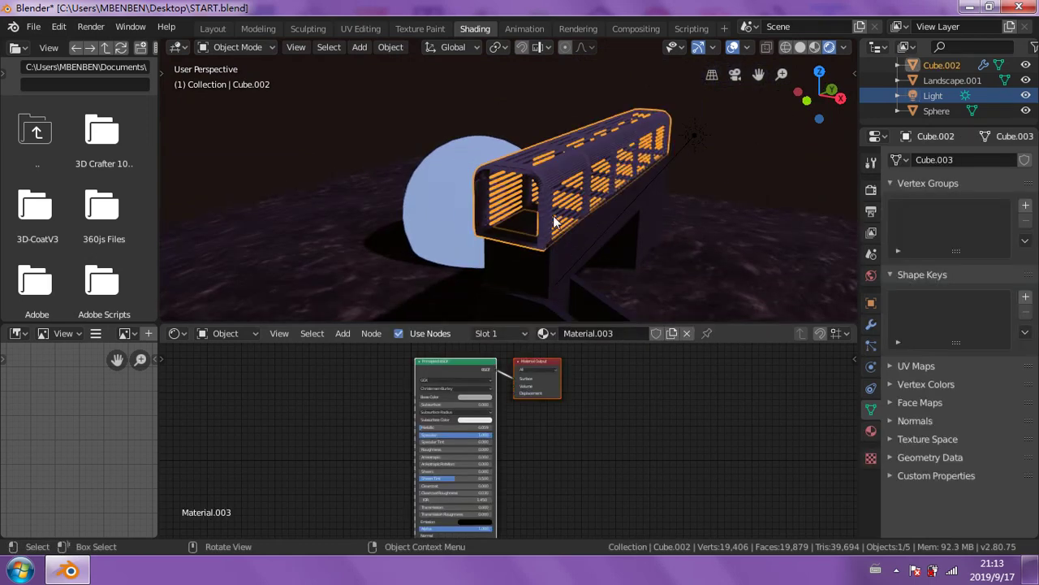
pyautogui.moveTo(546, 237); pyautogui.dragTo(564, 195, button='middle')
pyautogui.scroll(3, 568, 179)
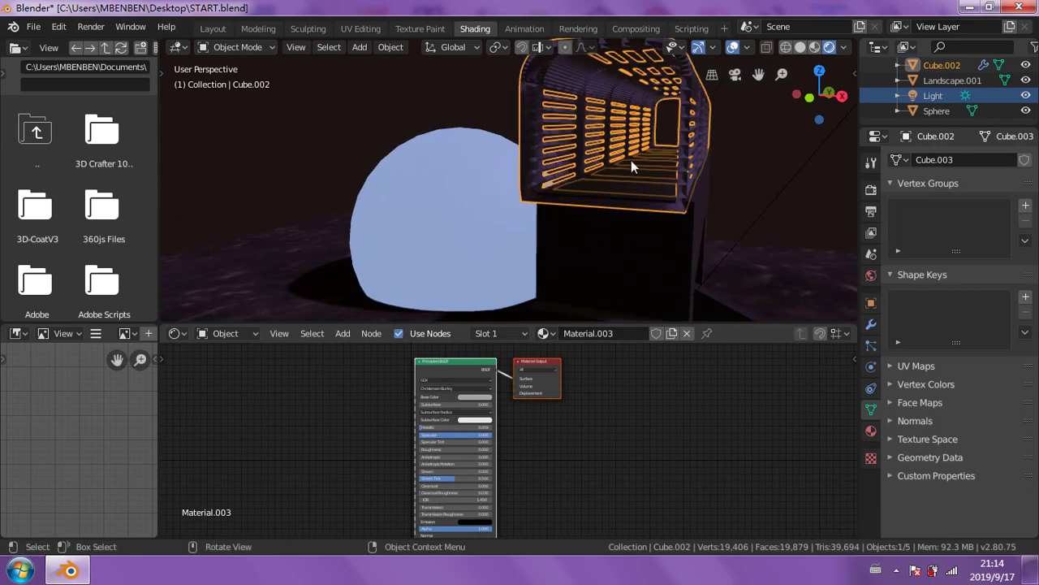
pyautogui.click(359, 47)
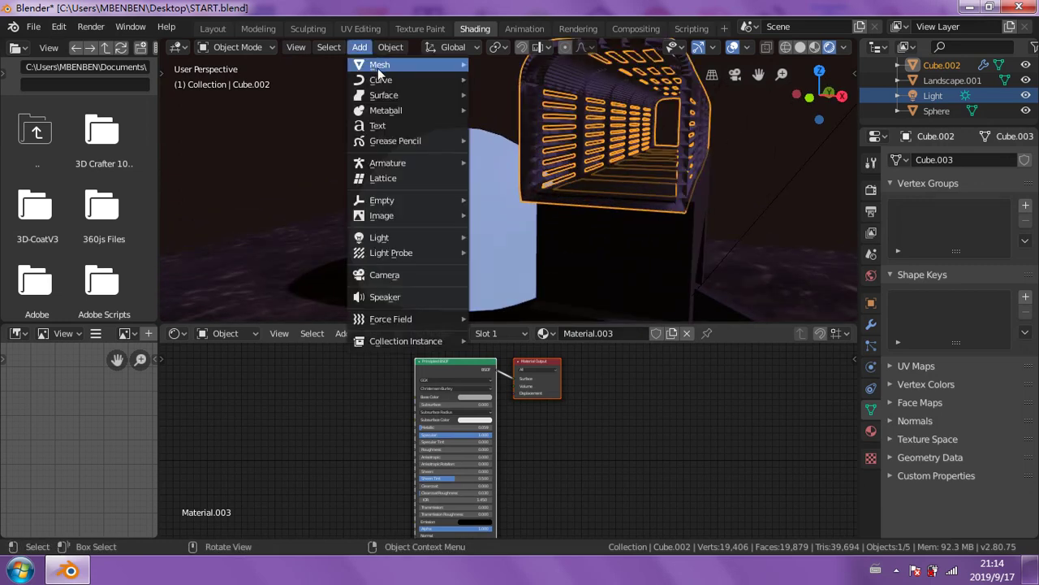
pyautogui.moveTo(379, 237)
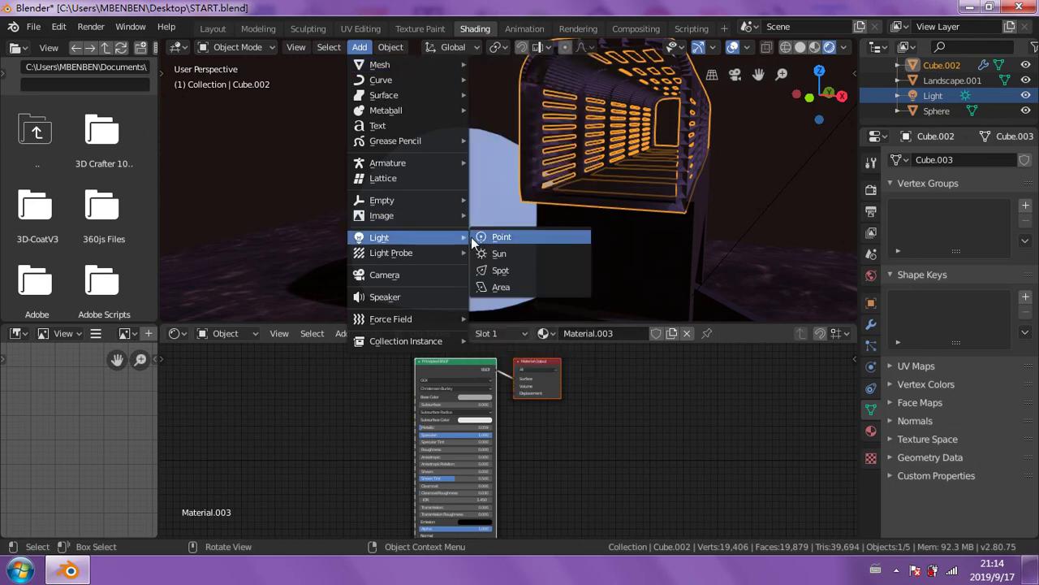
pyautogui.press('Return')
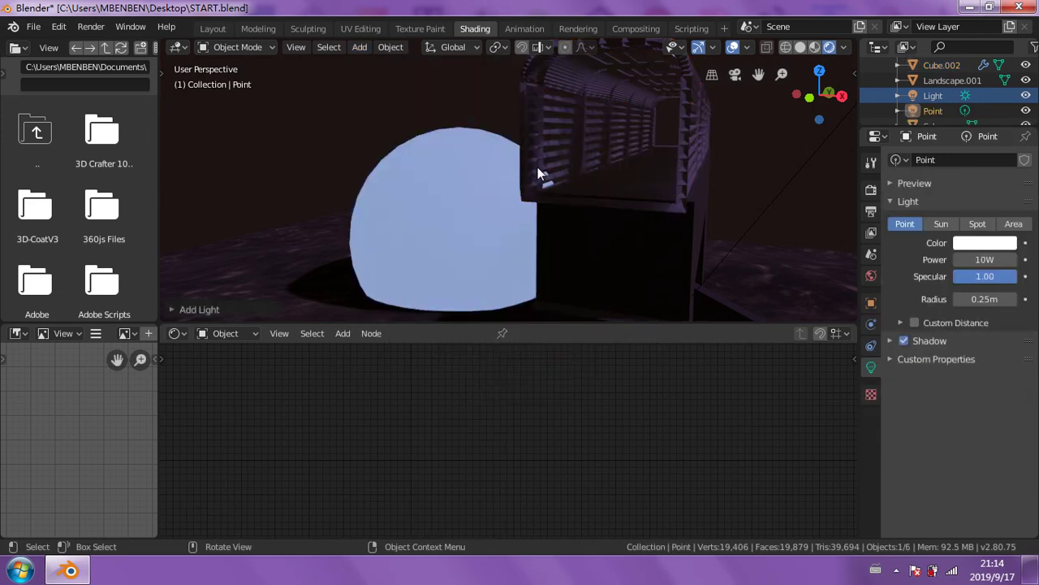
pyautogui.scroll(-3, 538, 173)
pyautogui.scroll(-3, 528, 189)
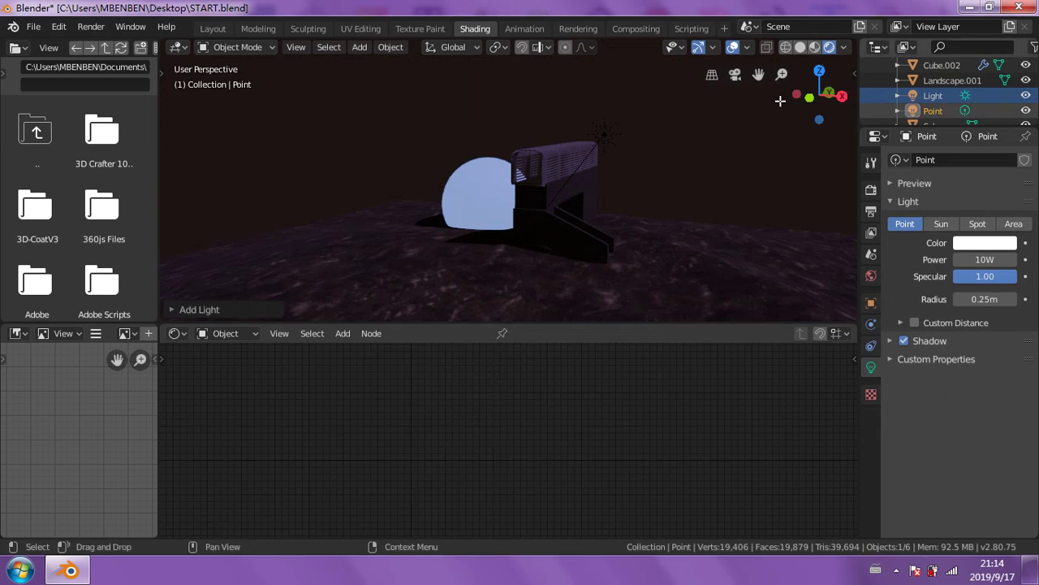
# - Move the point light inside the tunnel and return to the Layout workspace
pyautogui.press('g')
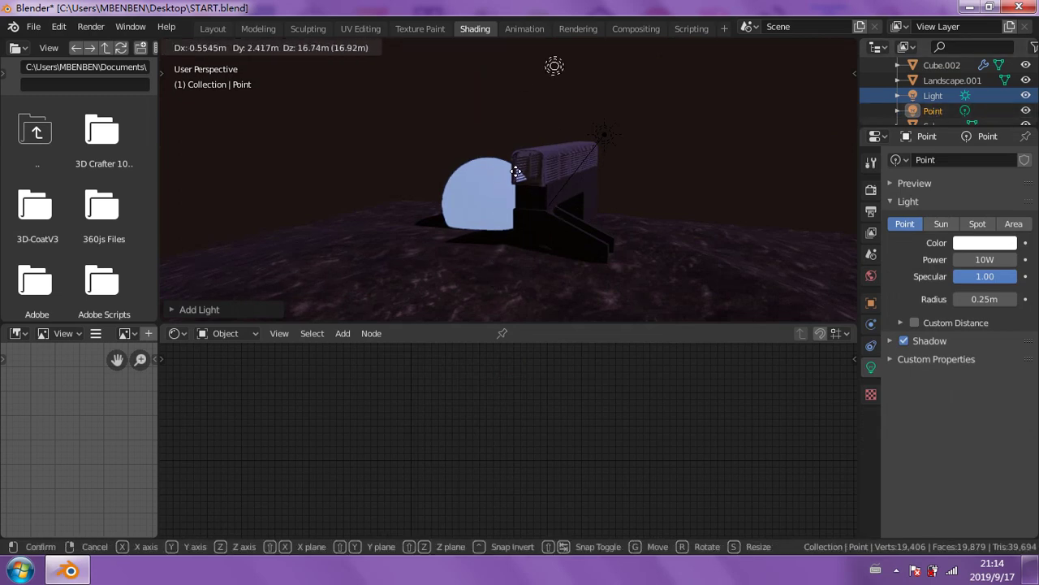
pyautogui.click(505, 281)
pyautogui.scroll(6, 552, 208)
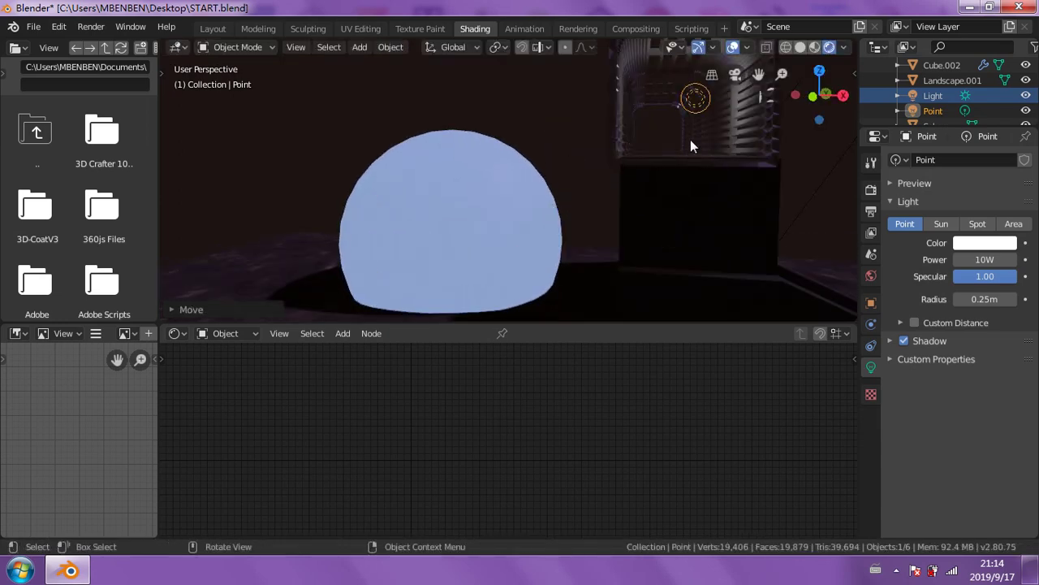
pyautogui.scroll(2, 682, 150)
pyautogui.scroll(2, 662, 171)
pyautogui.scroll(1, 648, 180)
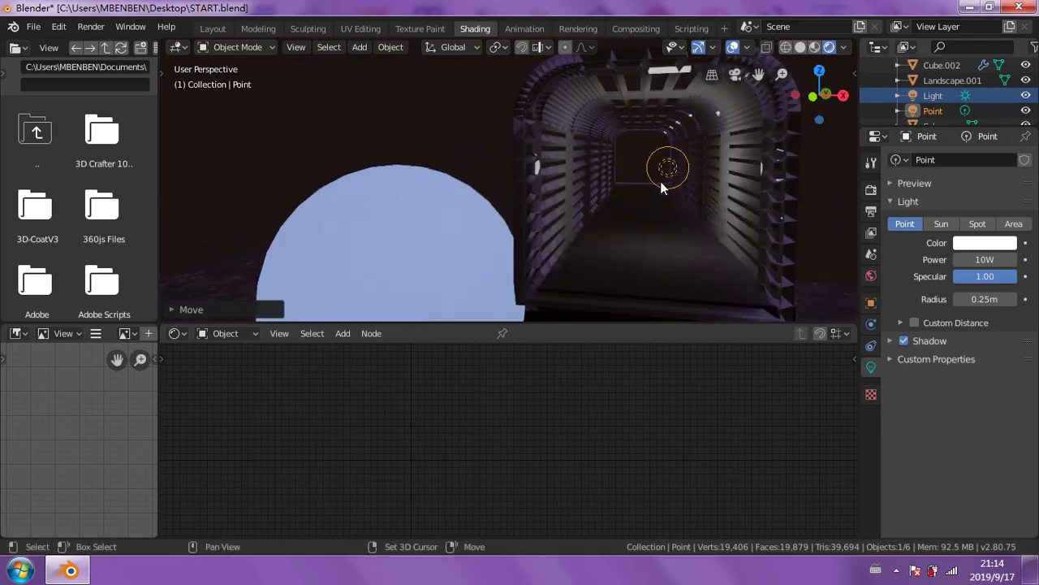
pyautogui.scroll(2, 660, 185)
pyautogui.scroll(2, 634, 183)
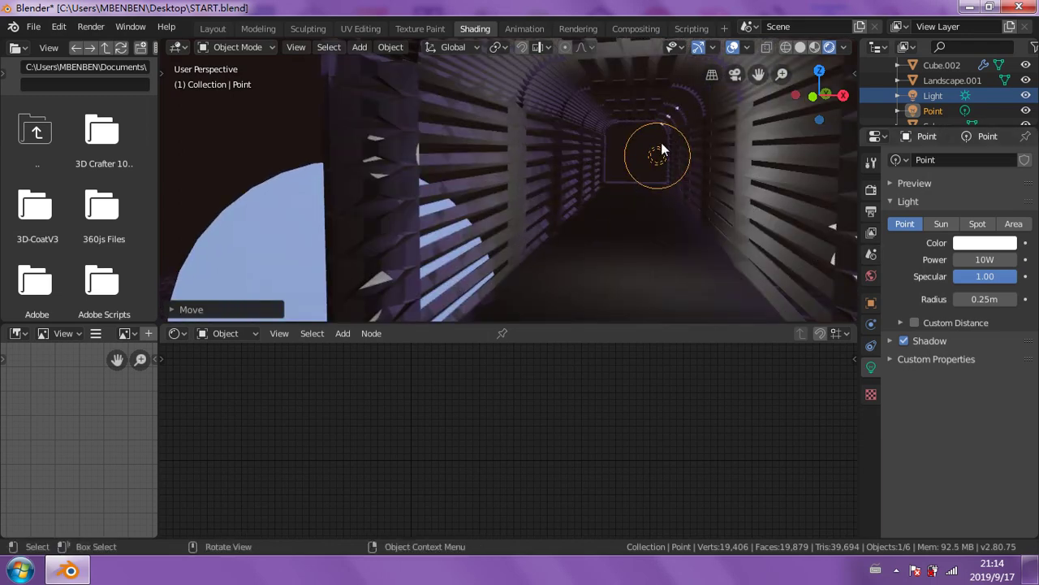
pyautogui.click(660, 159)
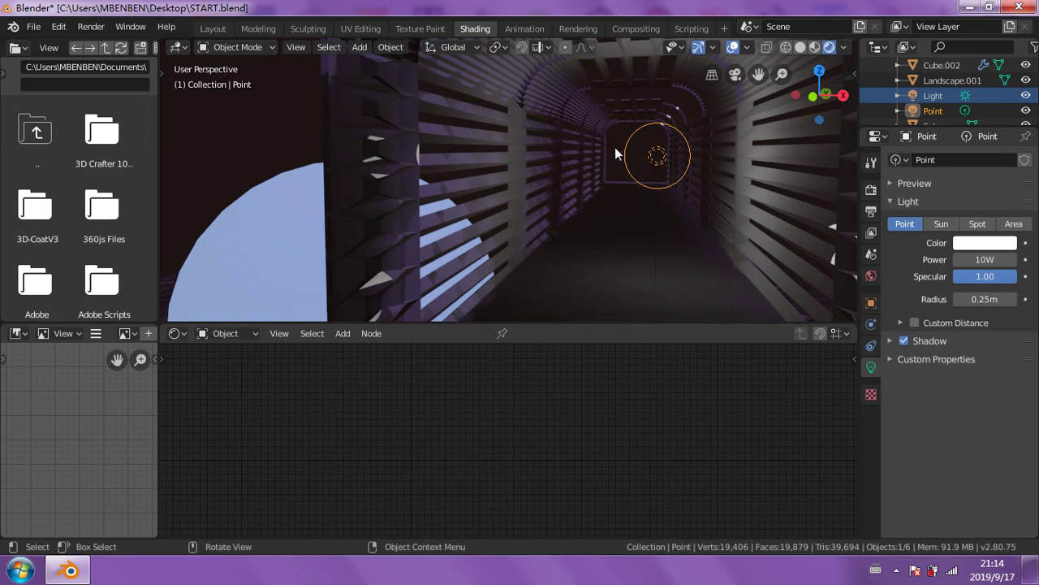
pyautogui.click(214, 28)
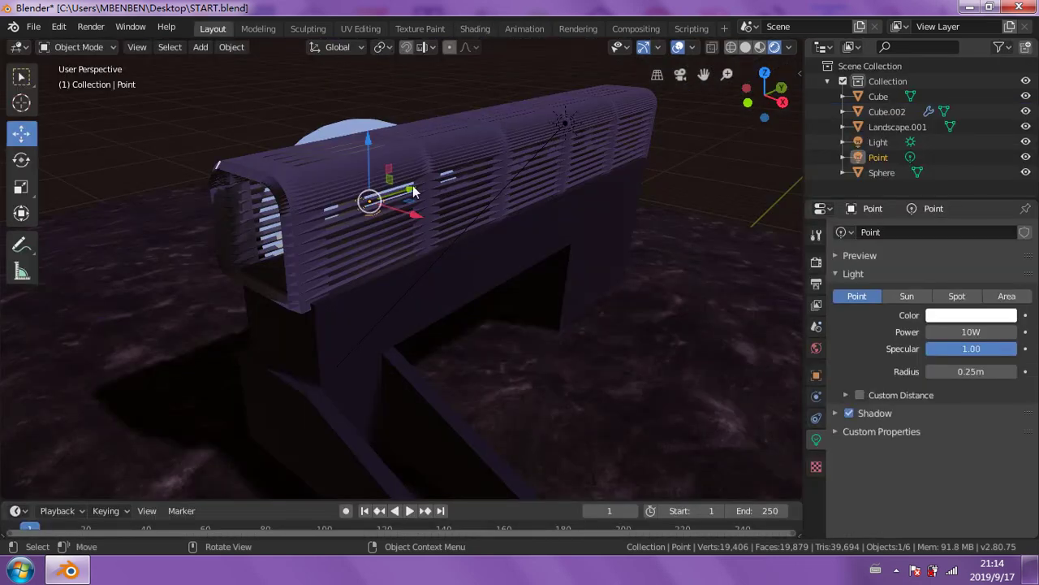
# - Slide the point light 7.69 m along Y and set its power to 20 W
pyautogui.moveTo(455, 232)
pyautogui.mouseDown(button='middle')
pyautogui.moveTo(490, 214)
pyautogui.moveTo(487, 165)
pyautogui.moveTo(471, 202)
pyautogui.moveTo(380, 261)
pyautogui.moveTo(311, 365)
pyautogui.mouseUp(button='middle')
pyautogui.moveTo(323, 361)
pyautogui.mouseDown()
pyautogui.moveTo(555, 342)
pyautogui.moveTo(784, 278)
pyautogui.moveTo(706, 302)
pyautogui.mouseUp()
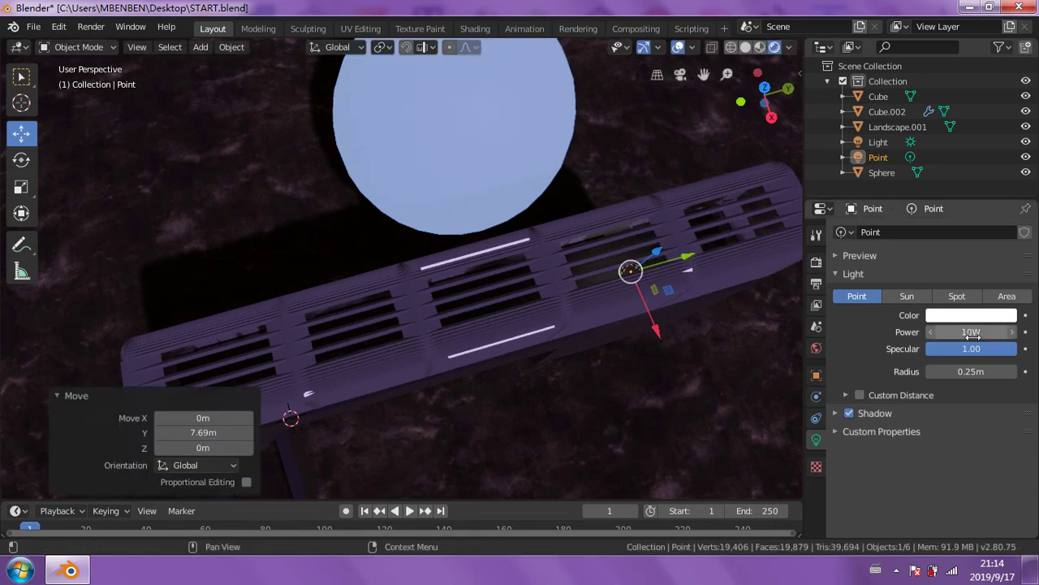
pyautogui.click(964, 333)
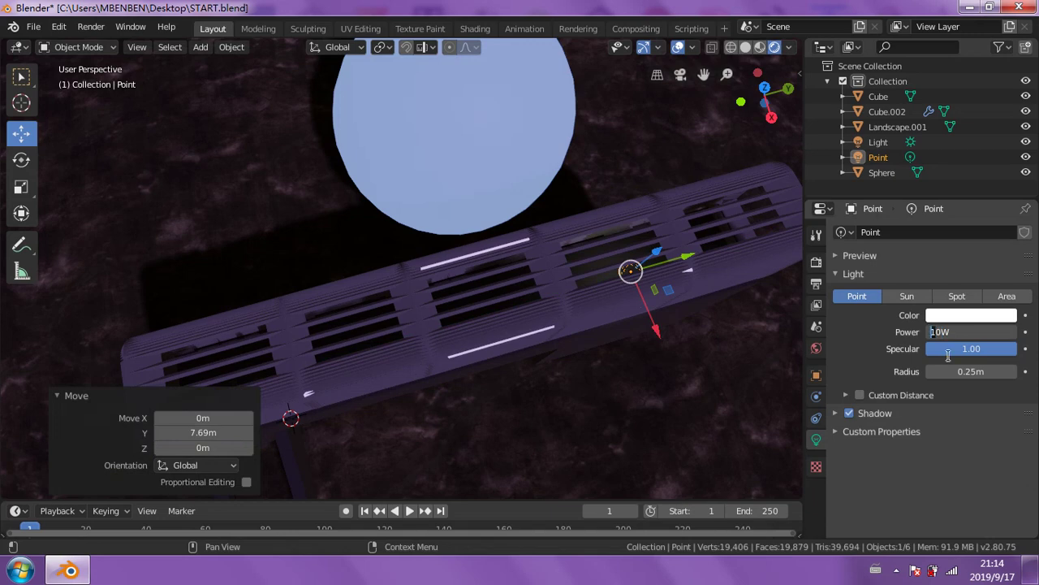
pyautogui.write('2')
pyautogui.press('Return')
pyautogui.moveTo(664, 332)
pyautogui.mouseDown(button='middle')
pyautogui.moveTo(734, 160)
pyautogui.moveTo(471, 168)
pyautogui.mouseUp(button='middle')
pyautogui.scroll(2, 474, 171)
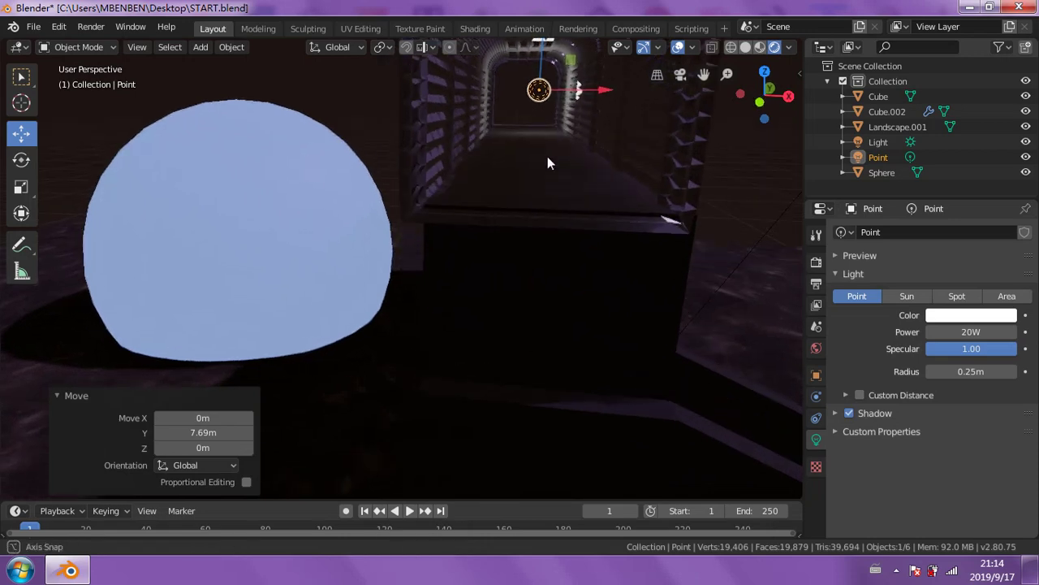
# - Make the point light's colour purple
pyautogui.click(950, 316)
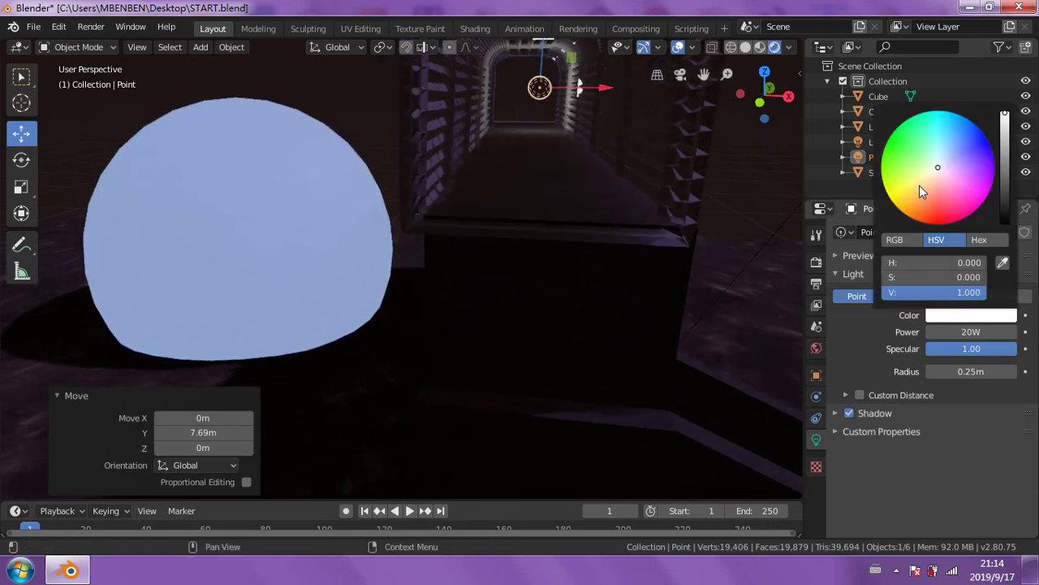
pyautogui.click(919, 185)
pyautogui.moveTo(924, 187); pyautogui.dragTo(932, 207)
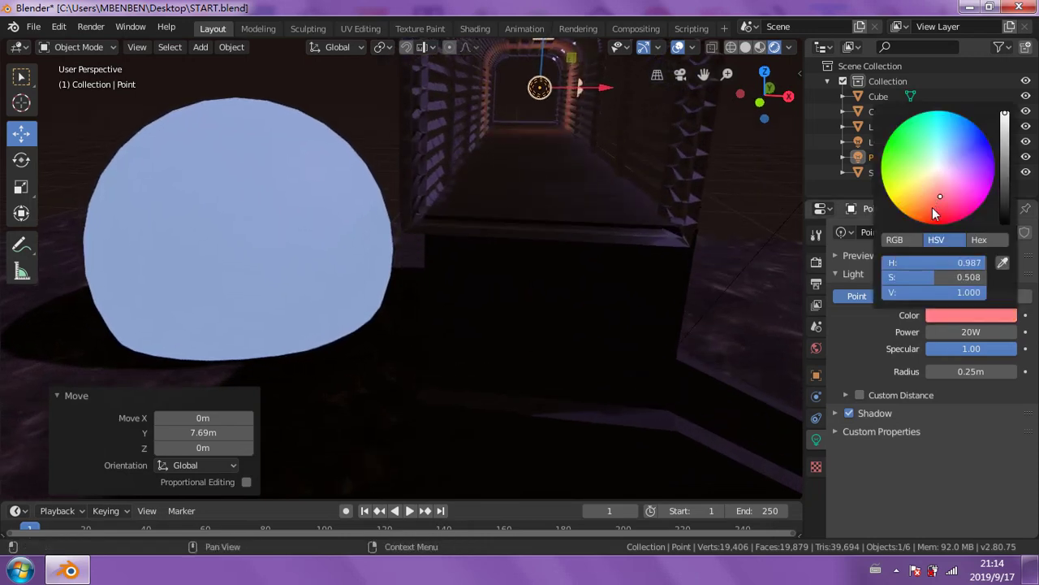
pyautogui.click(976, 163)
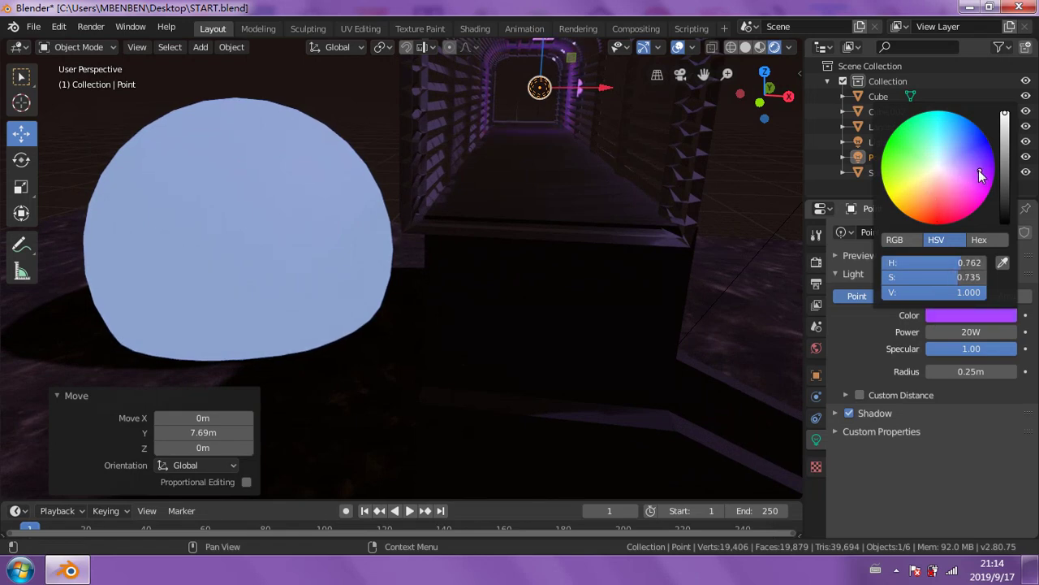
pyautogui.moveTo(685, 198)
pyautogui.mouseDown(button='middle')
pyautogui.moveTo(561, 256)
pyautogui.moveTo(617, 268)
pyautogui.mouseUp(button='middle')
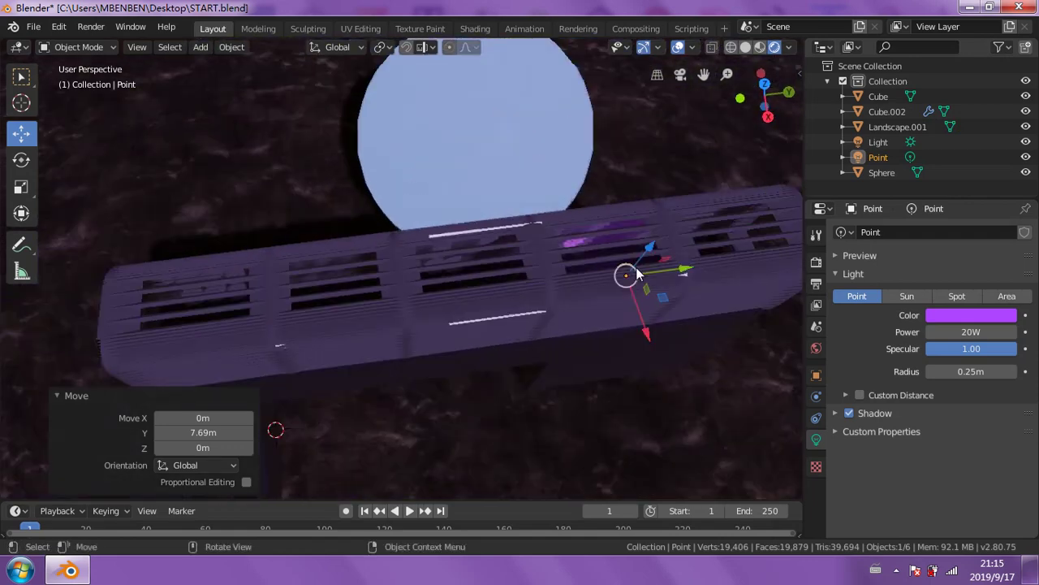
# - Duplicate the purple point light and move the copy -7.34 m along Y down the tunnel
pyautogui.press('shift')
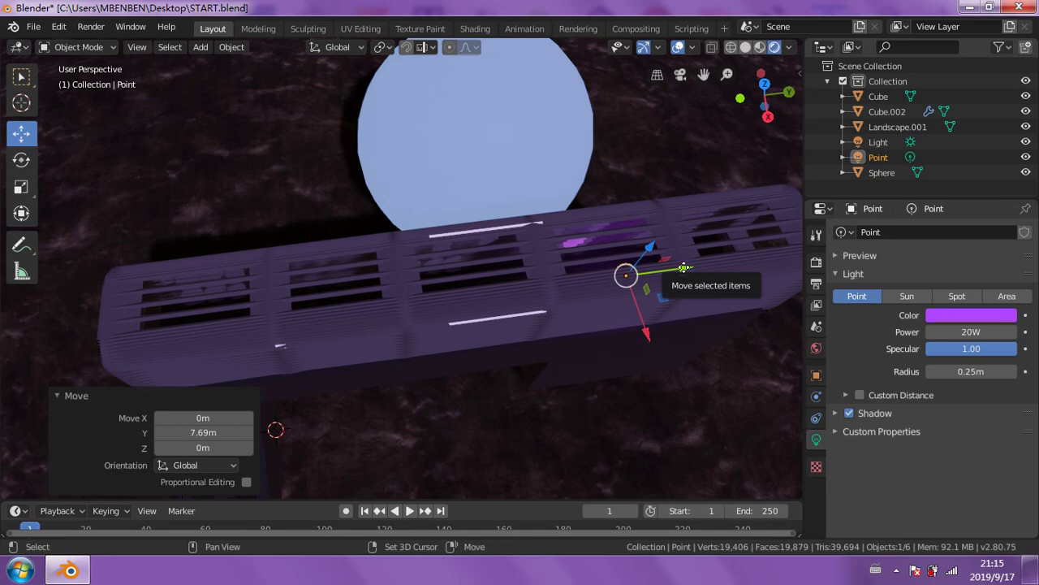
pyautogui.hotkey('shift', 'd')
pyautogui.press('y')
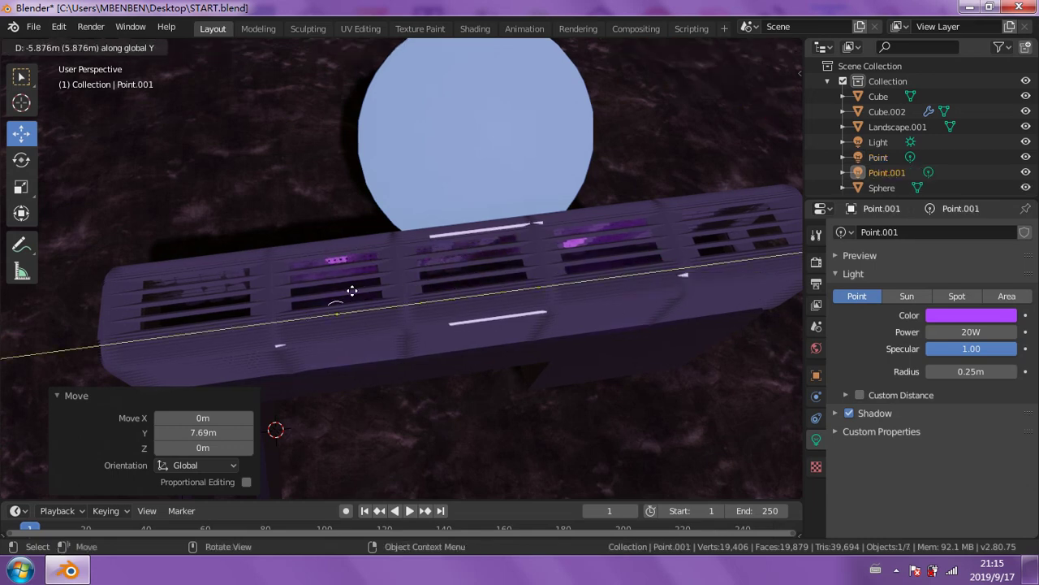
pyautogui.click(317, 294)
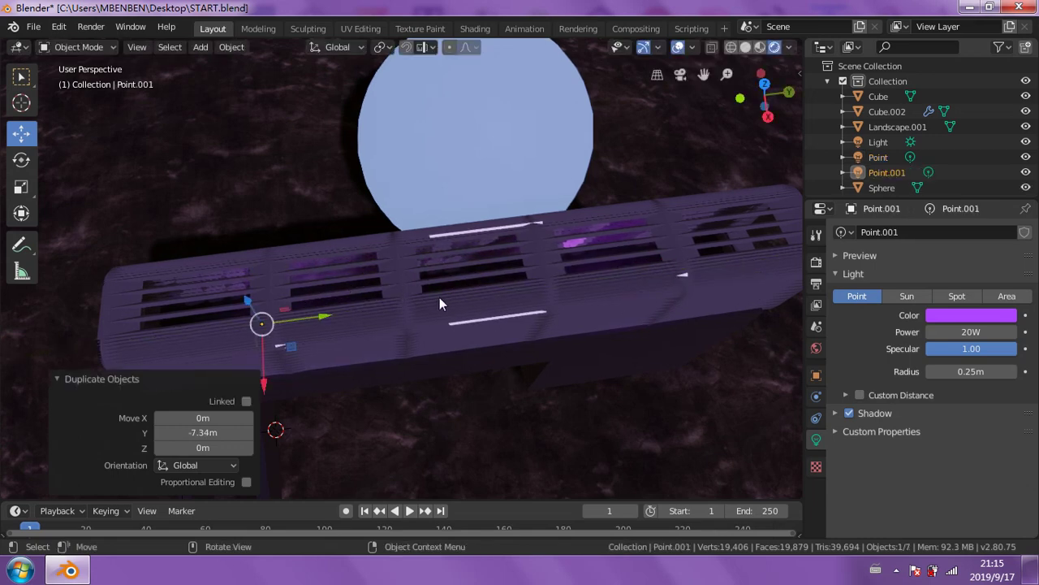
pyautogui.moveTo(439, 297)
pyautogui.mouseDown(button='middle')
pyautogui.moveTo(541, 217)
pyautogui.moveTo(499, 151)
pyautogui.mouseUp(button='middle')
pyautogui.scroll(2, 536, 154)
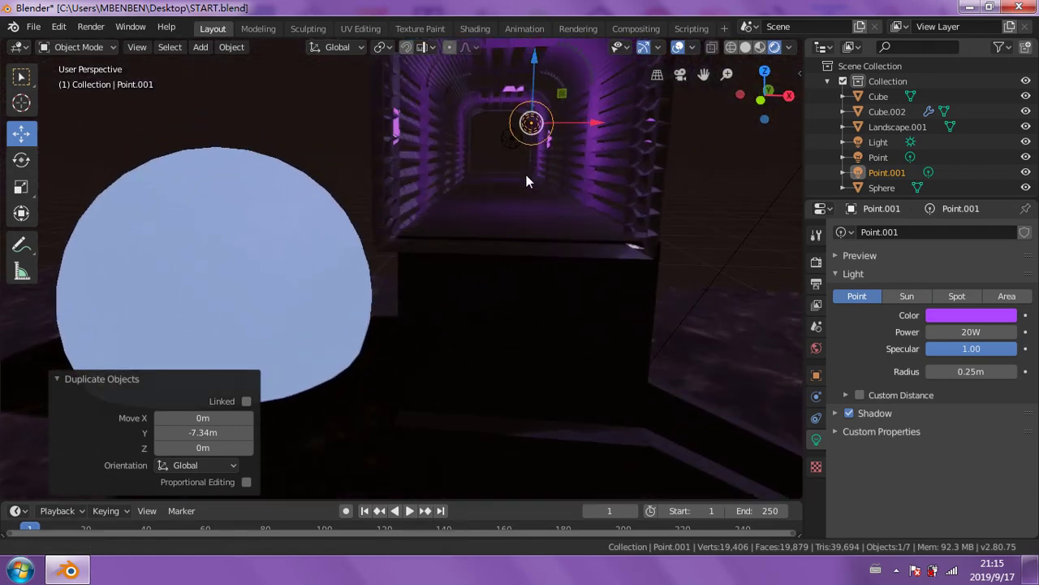
pyautogui.scroll(2, 524, 182)
pyautogui.scroll(3, 522, 191)
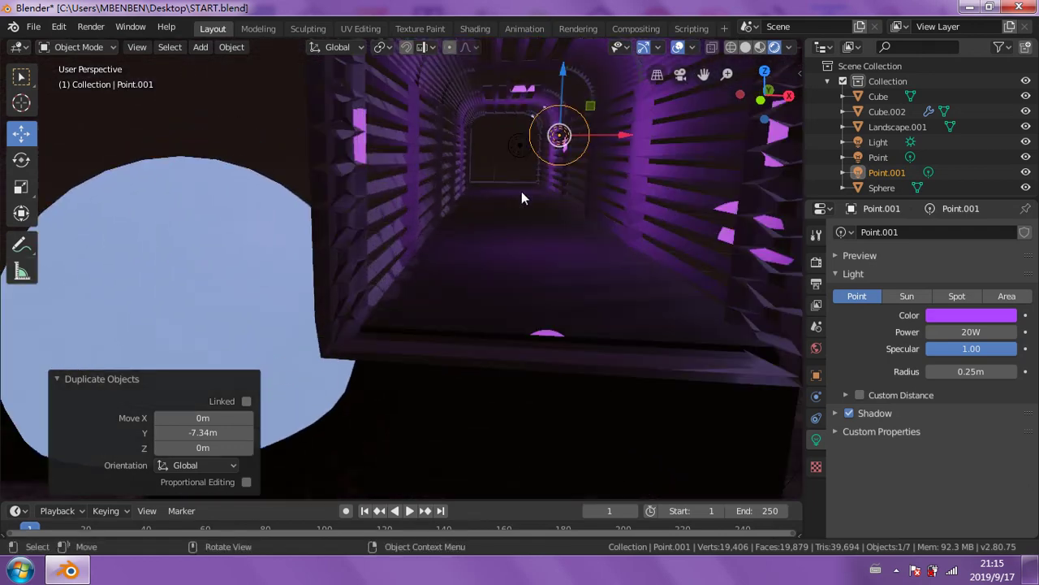
# - Set the copied light Point.001's power to 40 W
pyautogui.click(966, 333)
pyautogui.click(931, 332)
pyautogui.write('5')
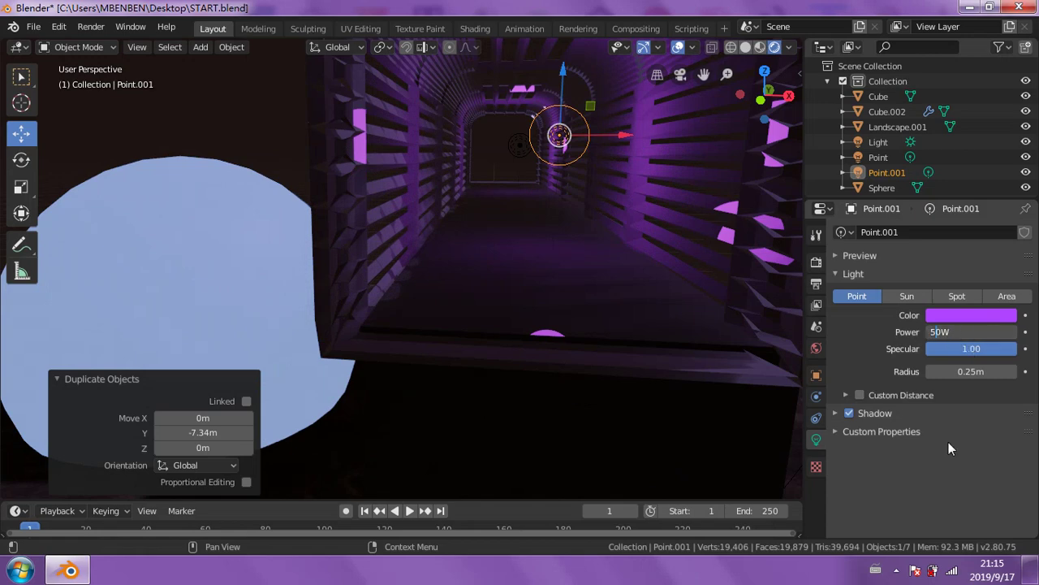
pyautogui.press('Return')
pyautogui.click(960, 331)
pyautogui.write('4')
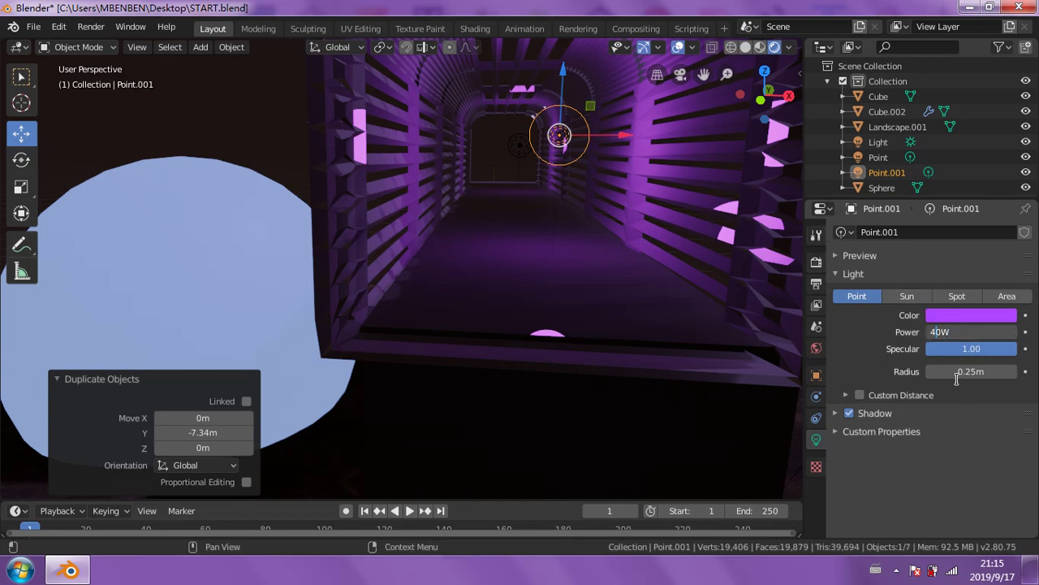
pyautogui.press('Return')
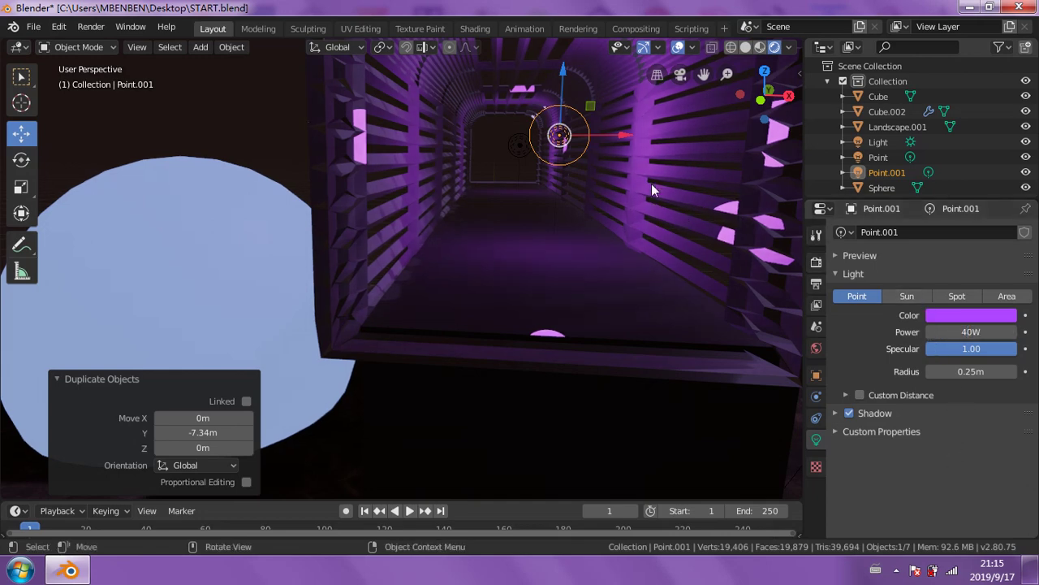
# - Enable Bloom in the Eevee render settings
pyautogui.click(771, 293)
pyautogui.click(816, 262)
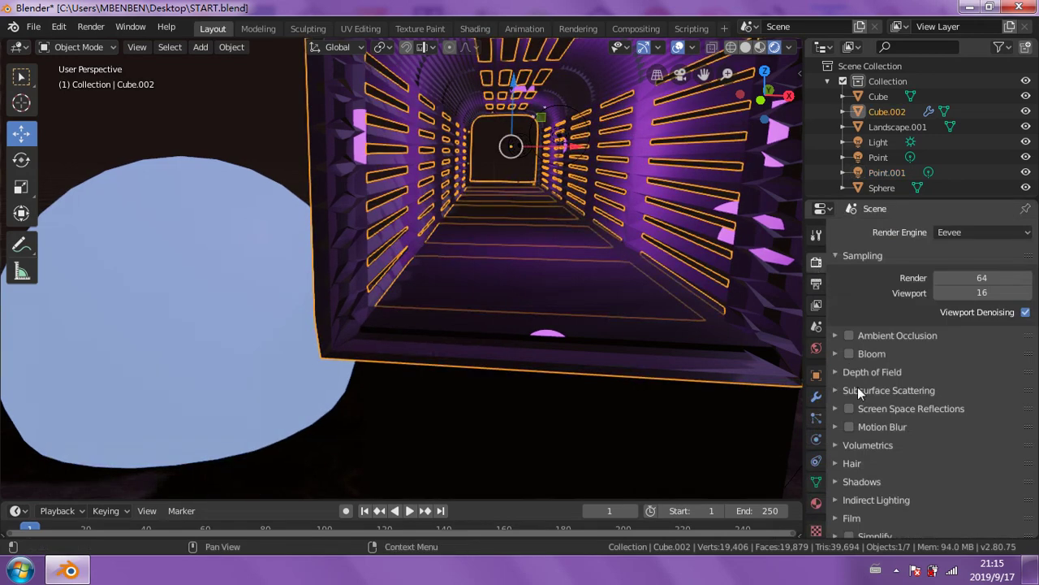
pyautogui.click(849, 354)
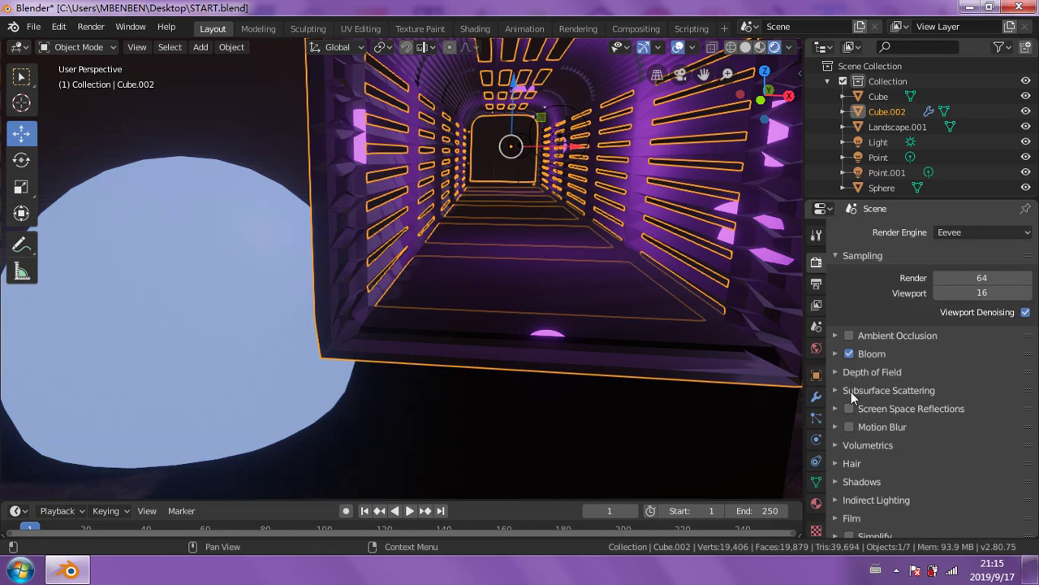
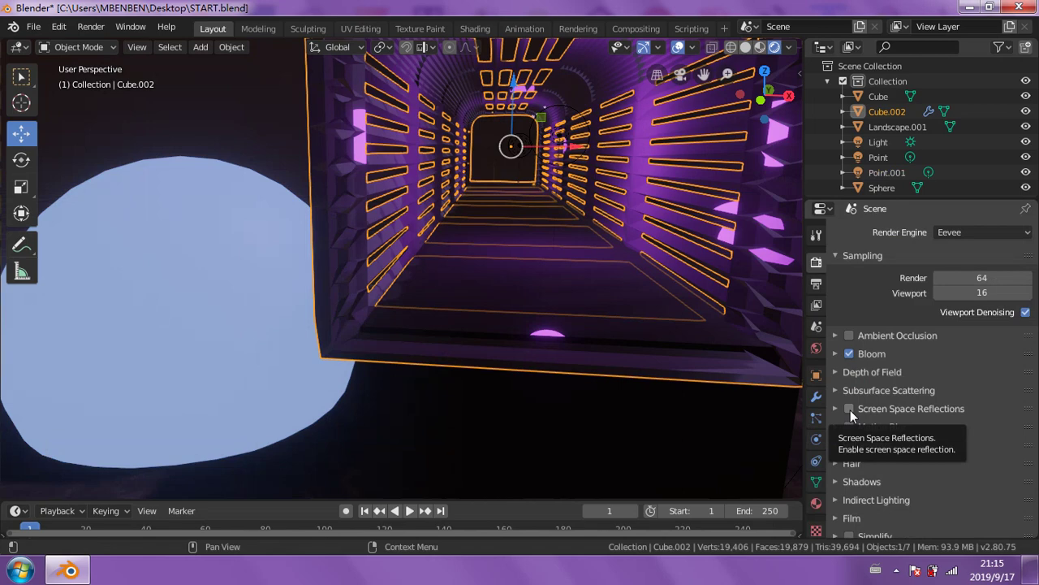
# - Enable Eevee Screen Space Reflections, then look down the tunnel and select the Cube
pyautogui.click(850, 410)
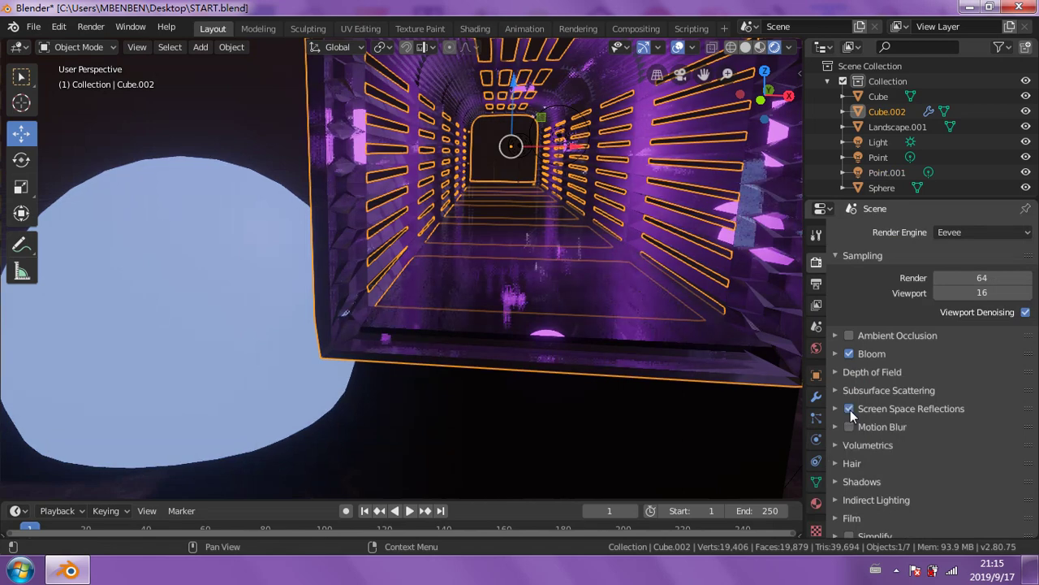
pyautogui.hotkey('alt', 'a')
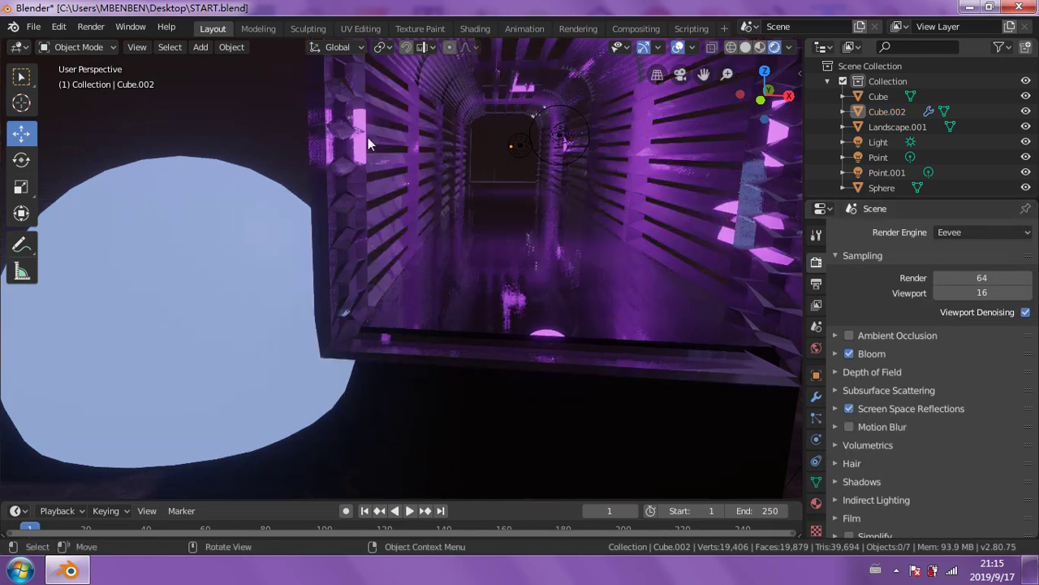
pyautogui.moveTo(611, 202); pyautogui.dragTo(557, 262, button='middle')
pyautogui.click(396, 67)
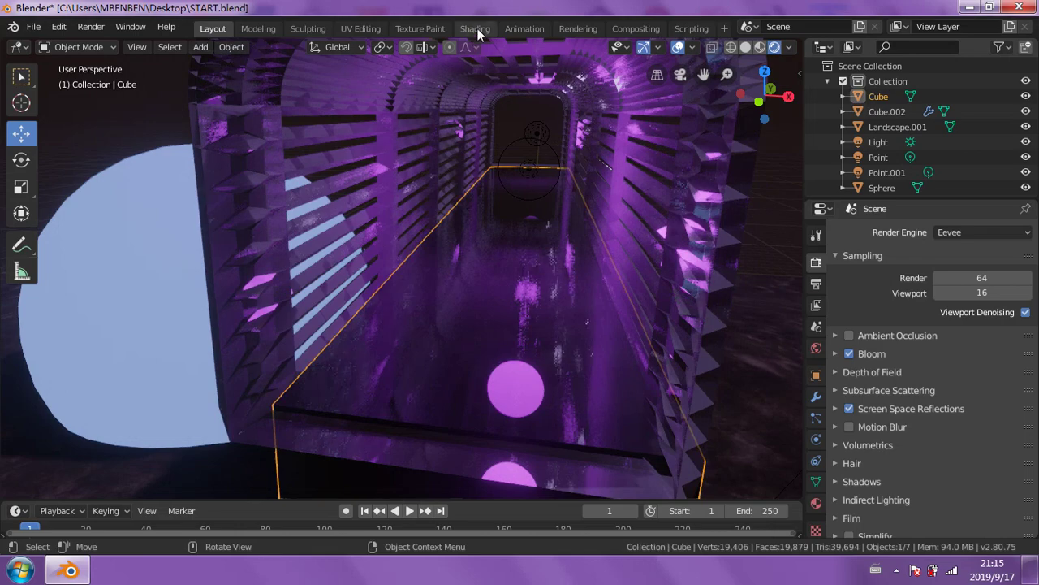
# - In the Shading workspace, raise the Cube material's Roughness slightly
pyautogui.click(477, 29)
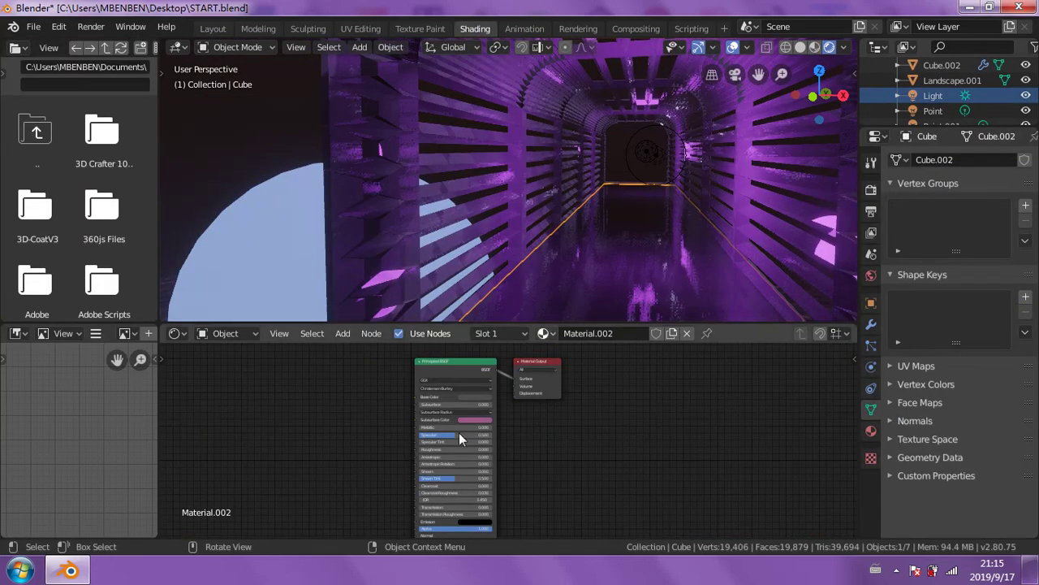
pyautogui.scroll(1, 469, 448)
pyautogui.scroll(1, 465, 455)
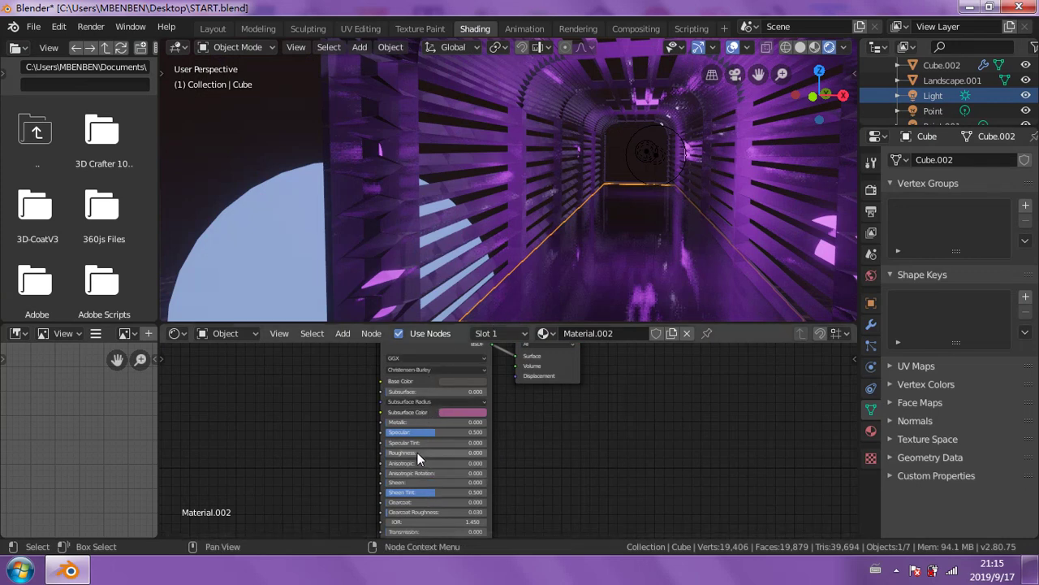
pyautogui.moveTo(418, 452); pyautogui.dragTo(459, 452)
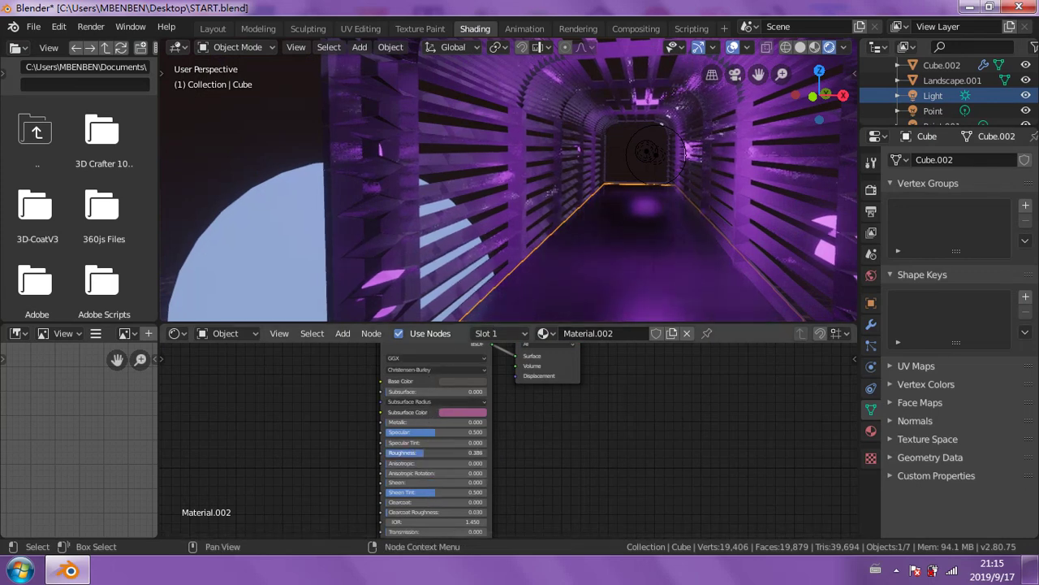
# - Set Cube.002's Material.003 to Specular 0.227 and Metallic 0.100
pyautogui.click(453, 242)
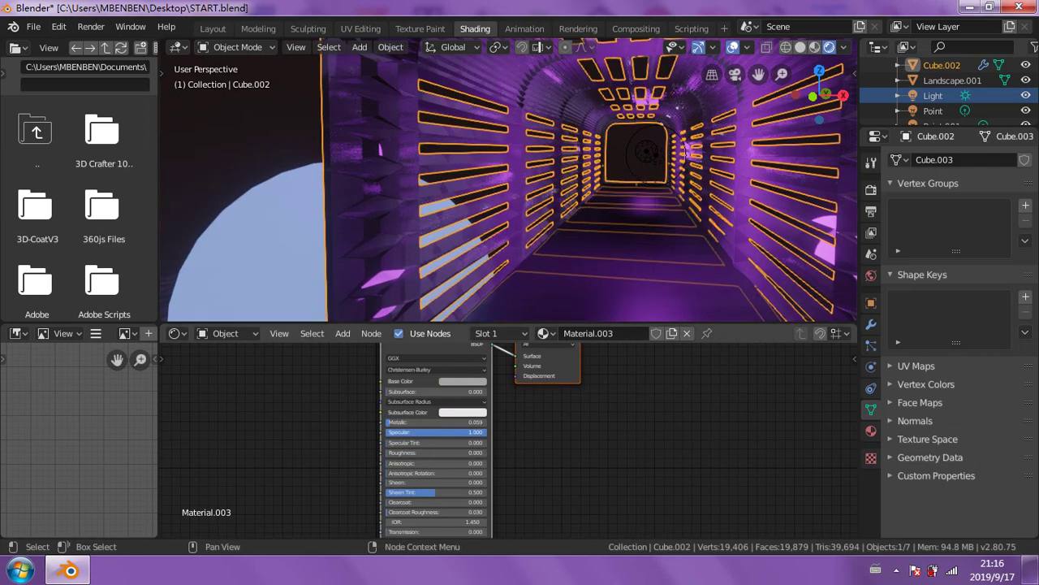
pyautogui.moveTo(486, 432); pyautogui.dragTo(448, 432)
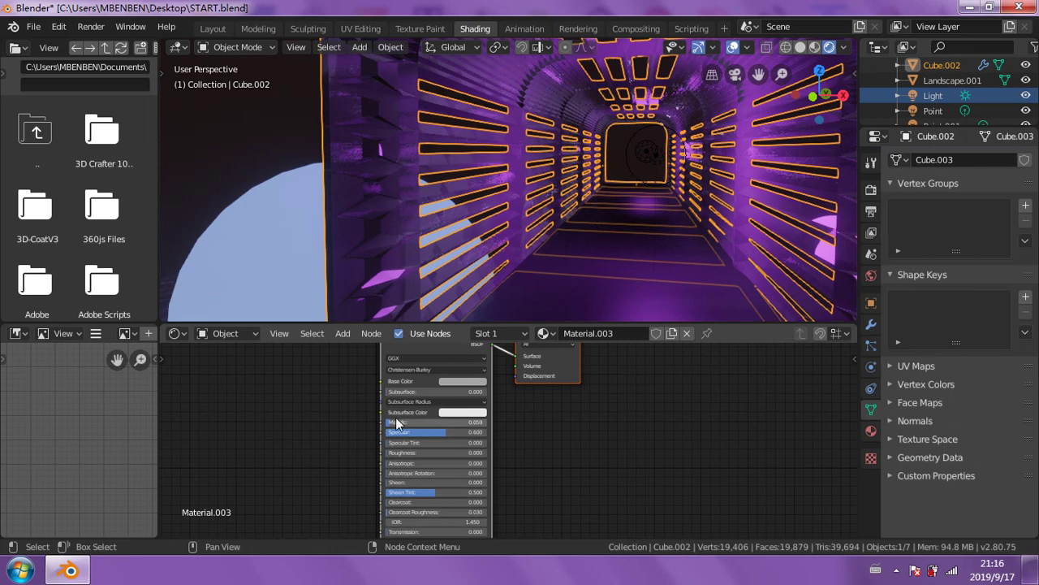
pyautogui.moveTo(390, 422); pyautogui.dragTo(388, 422)
pyautogui.moveTo(422, 422); pyautogui.dragTo(482, 432)
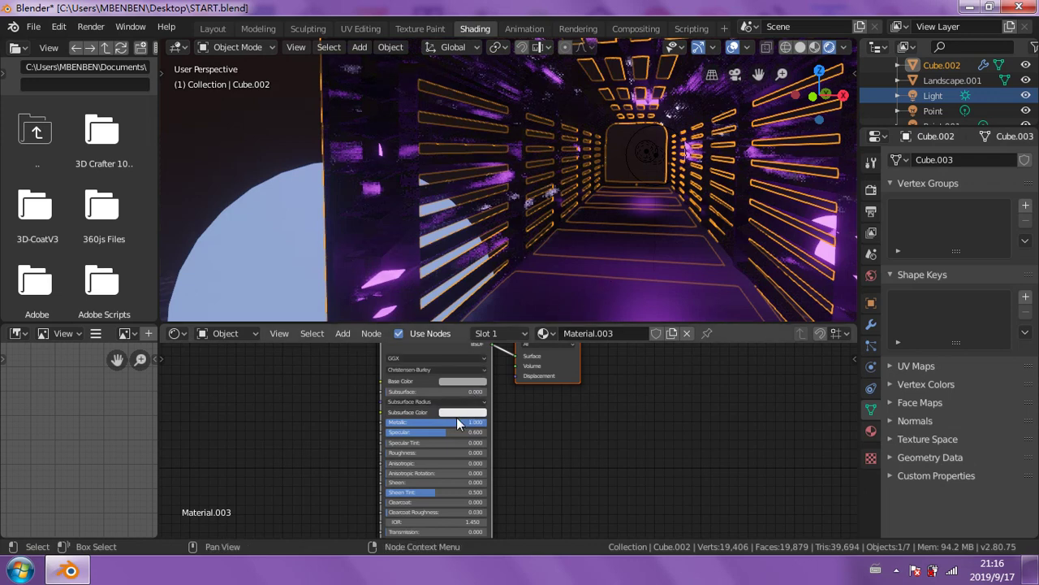
pyautogui.moveTo(471, 428)
pyautogui.mouseDown()
pyautogui.moveTo(396, 422)
pyautogui.moveTo(358, 432)
pyautogui.mouseUp()
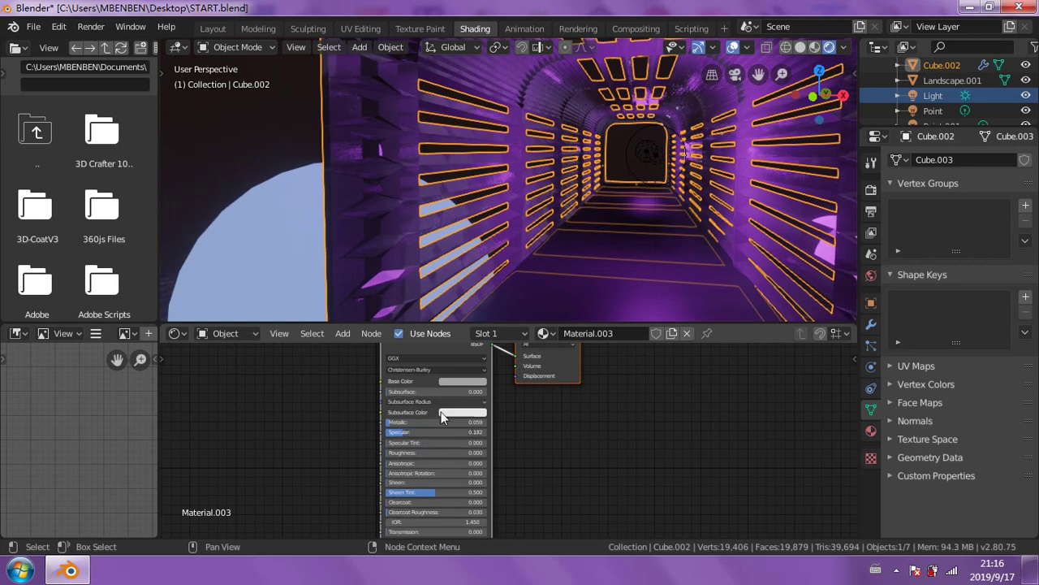
pyautogui.moveTo(391, 422)
pyautogui.mouseDown()
pyautogui.moveTo(403, 422)
pyautogui.moveTo(386, 422)
pyautogui.moveTo(399, 432)
pyautogui.mouseUp()
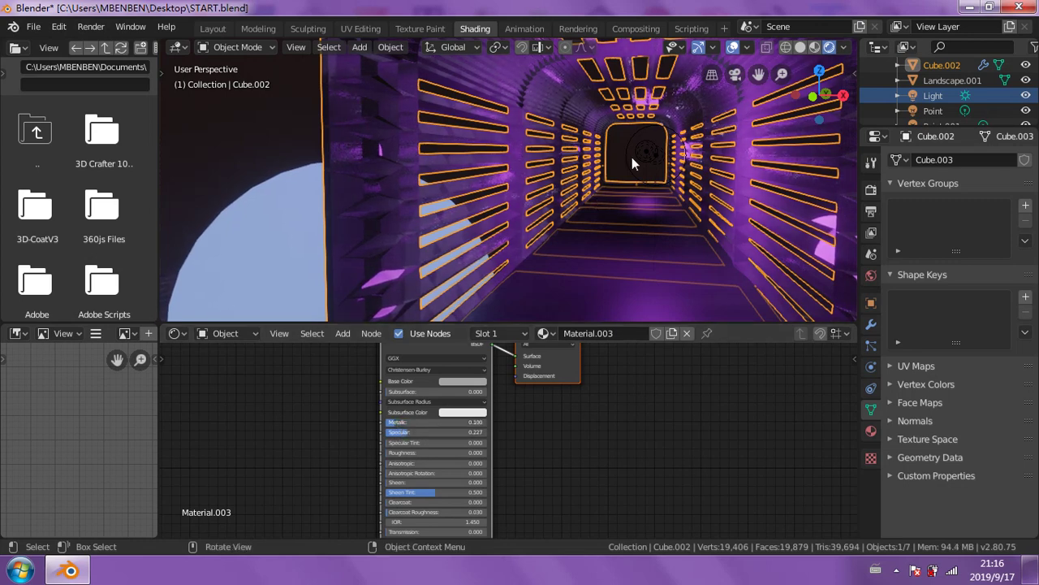
pyautogui.click(634, 160)
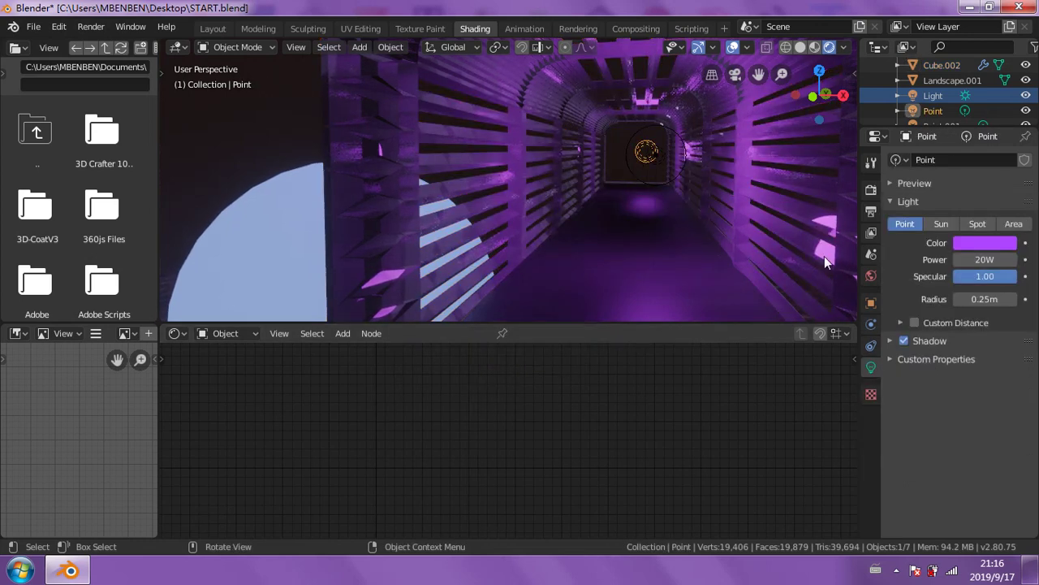
# - Change the Point light's colour to orange
pyautogui.click(990, 243)
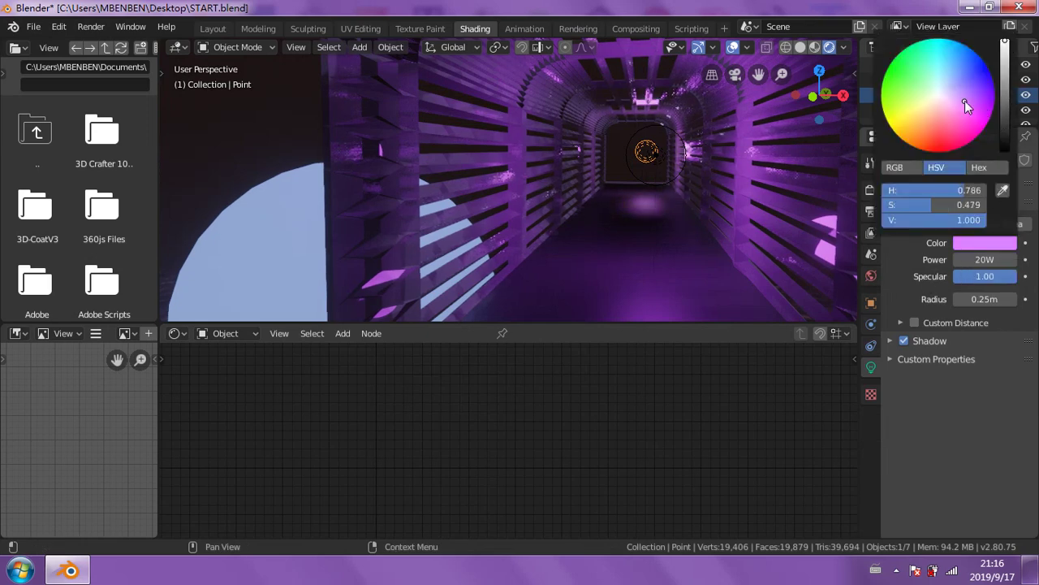
pyautogui.click(925, 104)
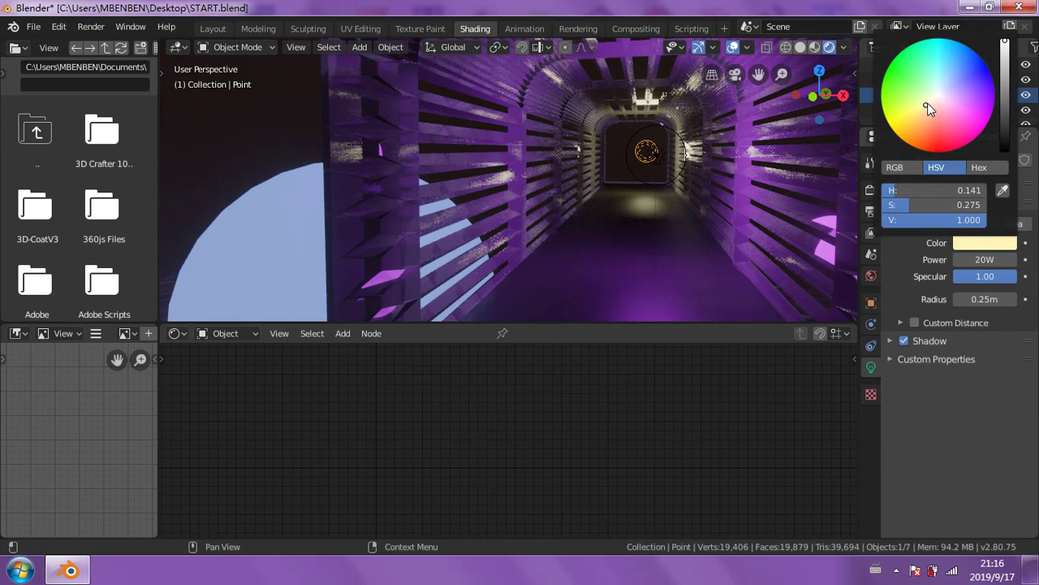
pyautogui.moveTo(938, 105)
pyautogui.mouseDown()
pyautogui.moveTo(918, 123)
pyautogui.moveTo(922, 144)
pyautogui.mouseUp()
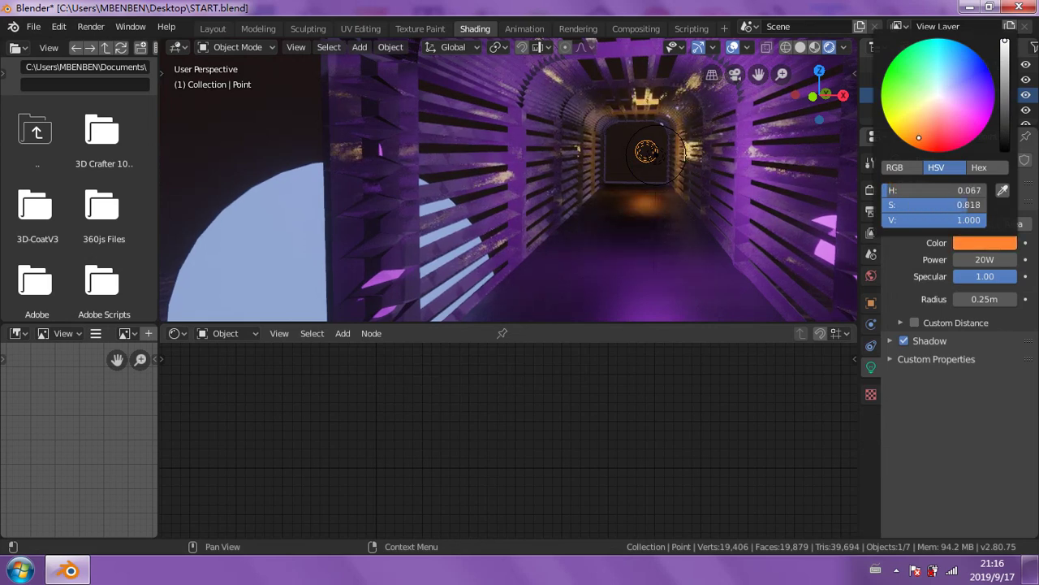
# - Make Point.001 a darker pink, lowering its colour Value to 0.753
pyautogui.scroll(-5, 729, 138)
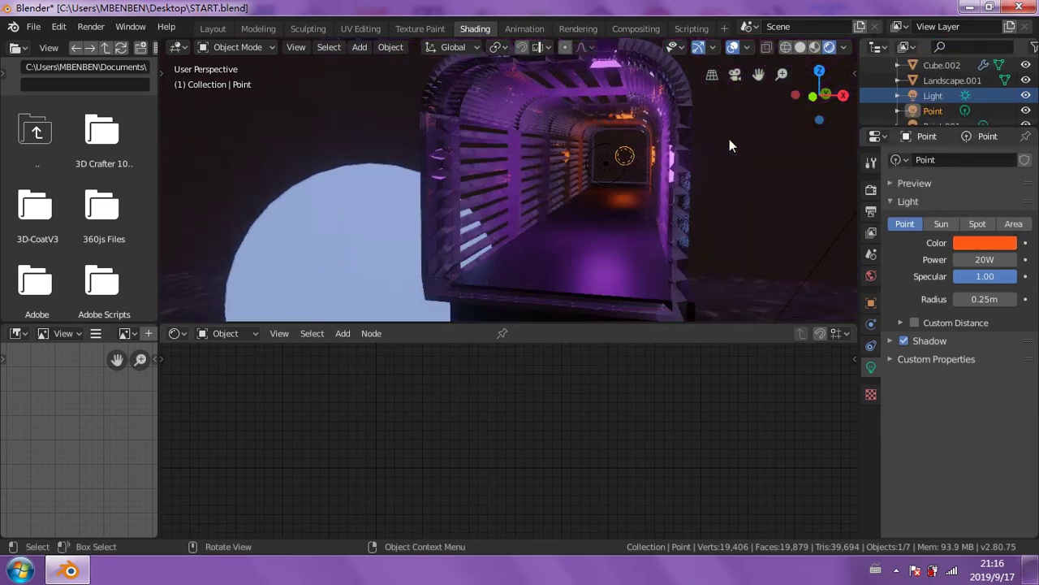
pyautogui.scroll(-3, 674, 135)
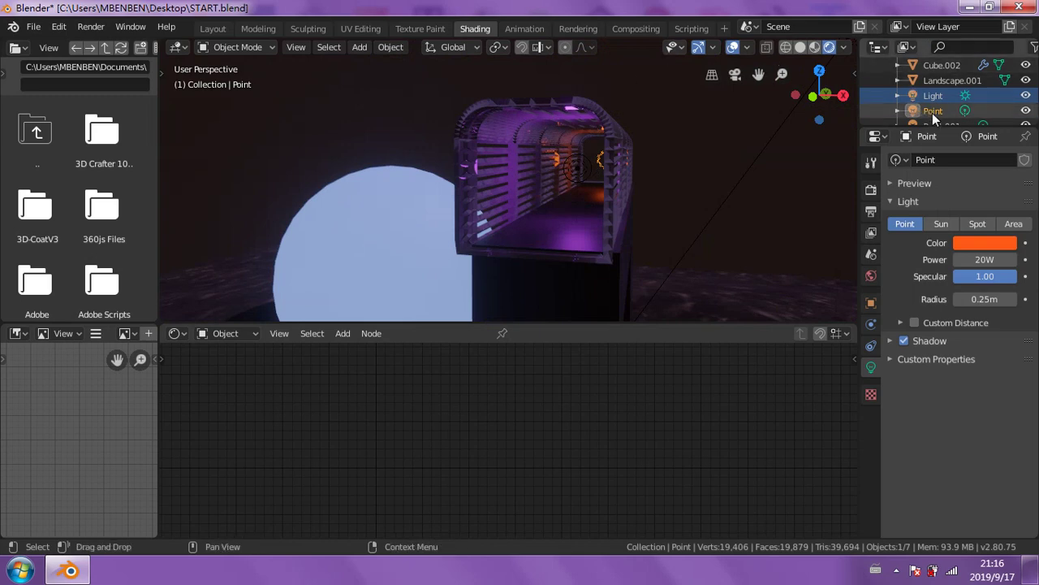
pyautogui.scroll(-1, 755, 153)
pyautogui.scroll(-2, 931, 110)
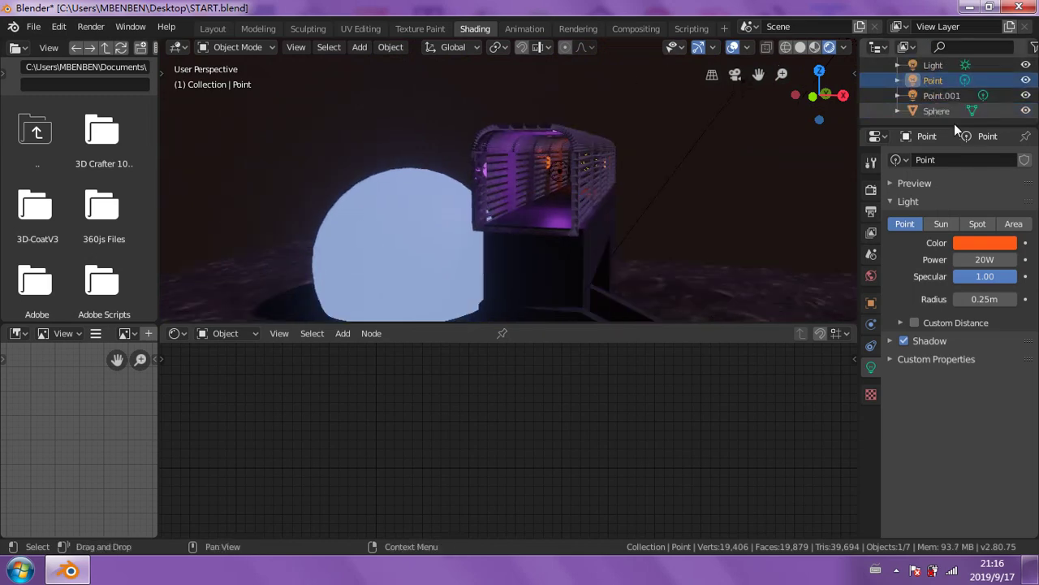
pyautogui.click(942, 97)
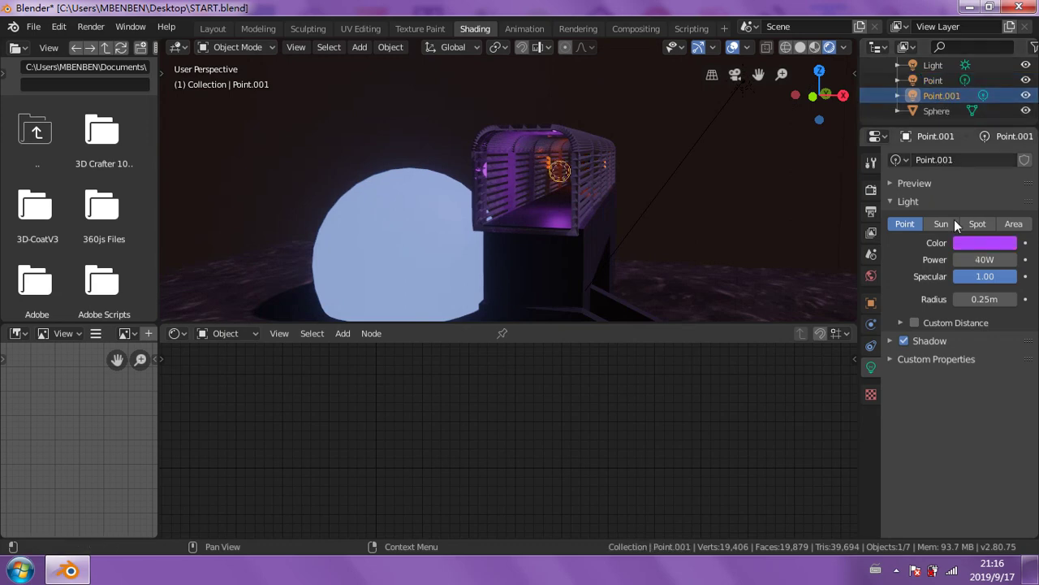
pyautogui.click(979, 244)
pyautogui.click(951, 124)
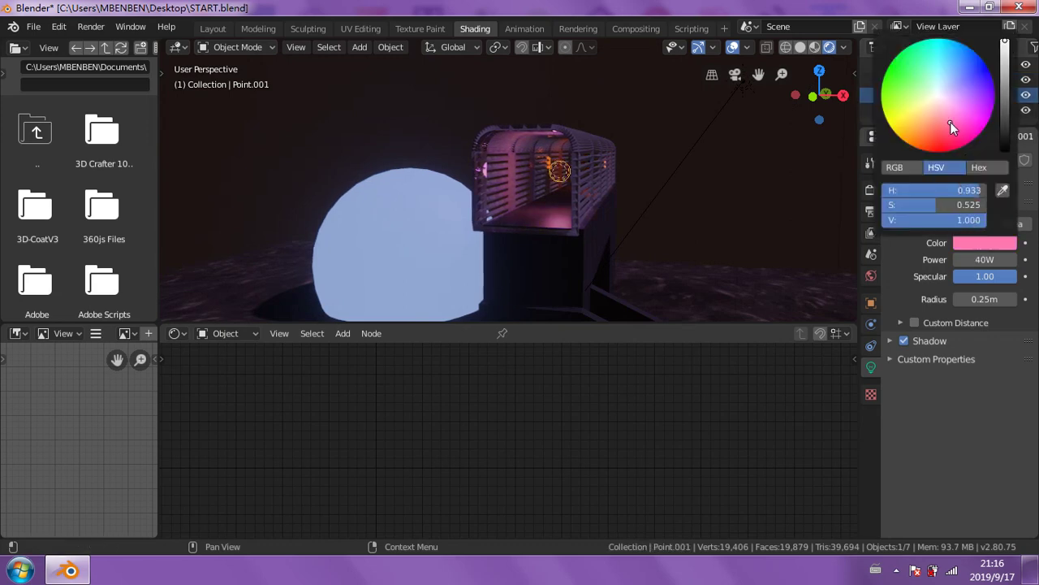
pyautogui.click(951, 128)
pyautogui.click(1005, 67)
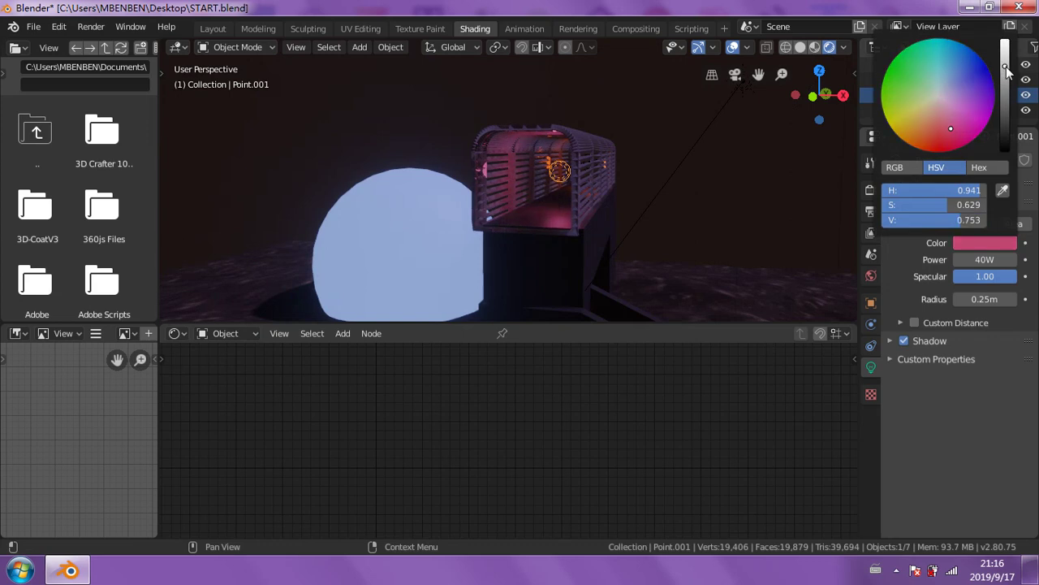
# - Turn the view to face the tunnel head-on and select the Cube.002 frame
pyautogui.scroll(2, 585, 171)
pyautogui.scroll(2, 572, 175)
pyautogui.scroll(3, 563, 177)
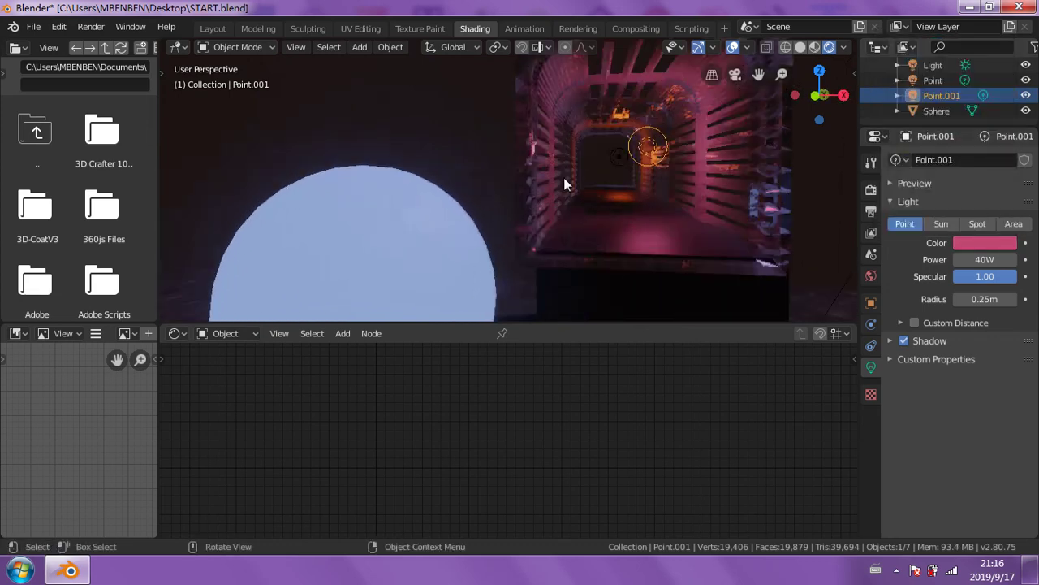
pyautogui.moveTo(618, 188); pyautogui.dragTo(594, 158, button='middle')
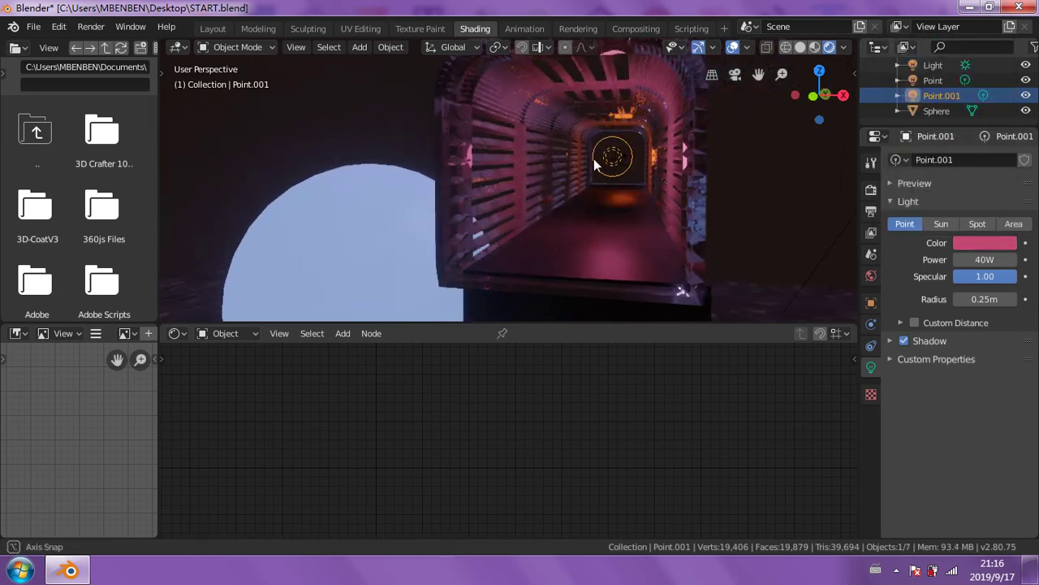
pyautogui.click(493, 98)
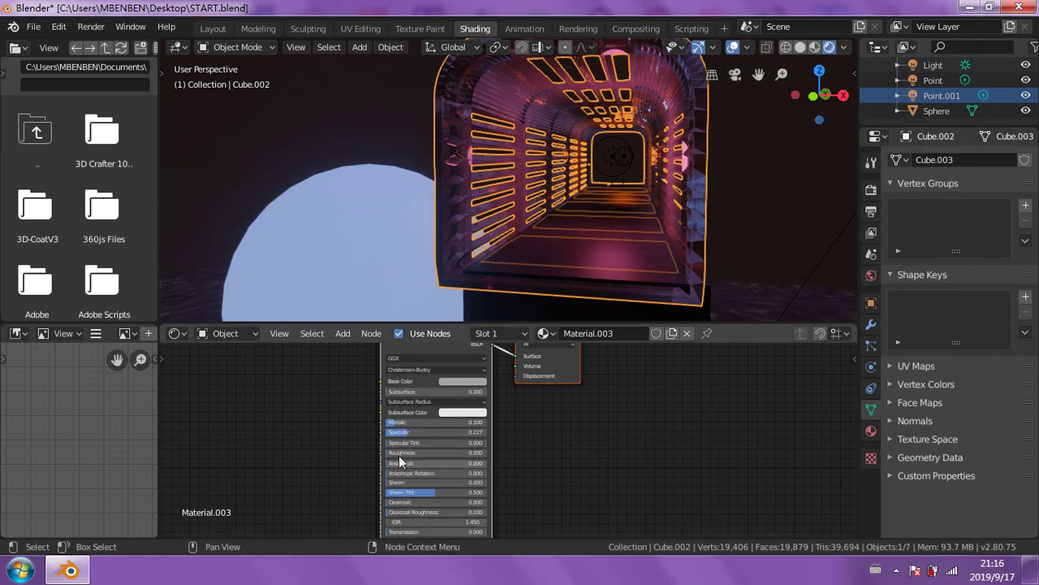
# - Raise Material.003 Roughness to 0.050 and lower Point.001's power below 40W
pyautogui.moveTo(398, 454); pyautogui.dragTo(430, 453)
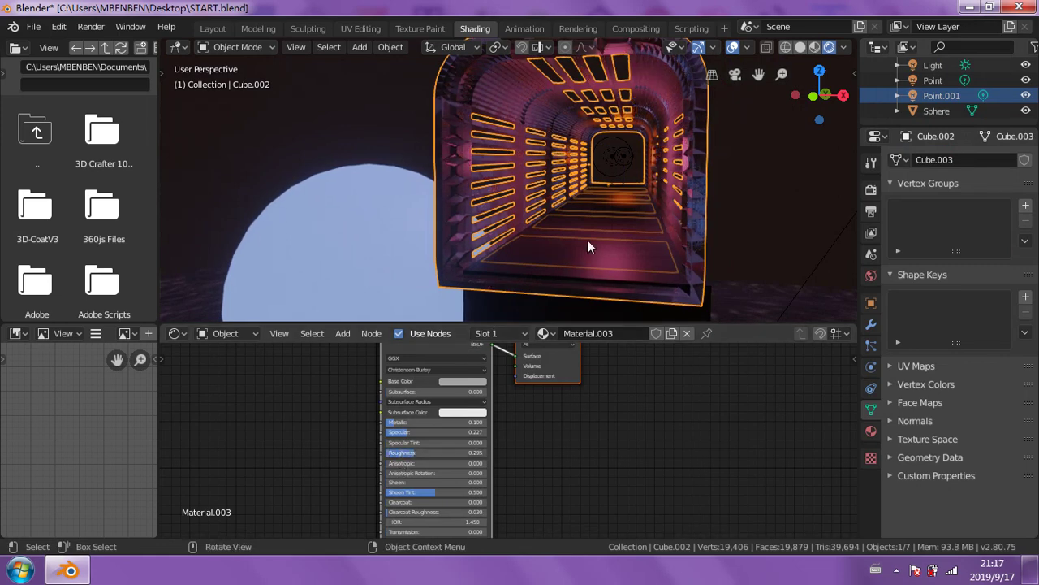
pyautogui.click(613, 168)
pyautogui.scroll(3, 607, 172)
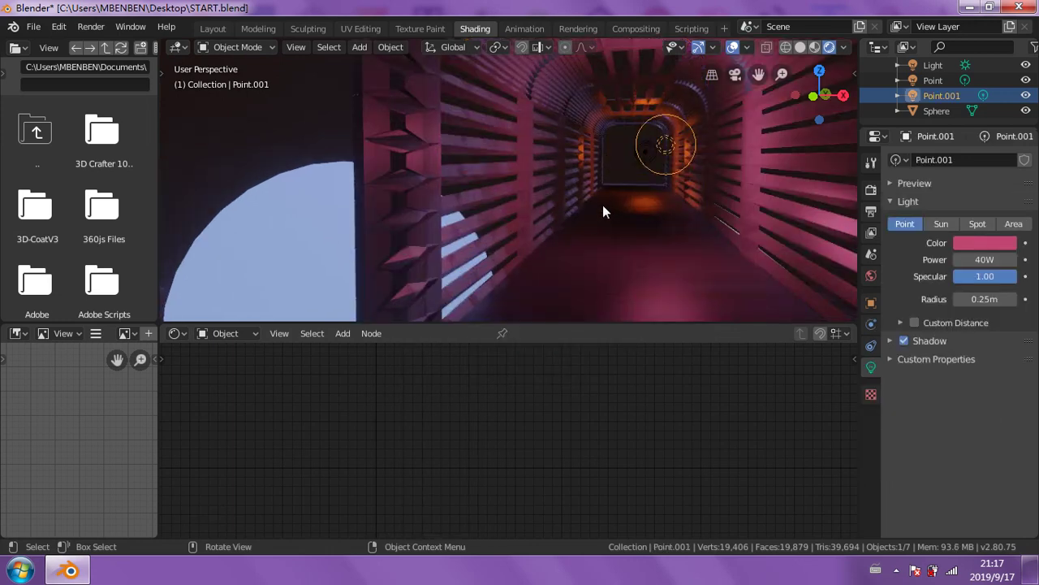
pyautogui.moveTo(603, 205); pyautogui.dragTo(590, 223, button='middle')
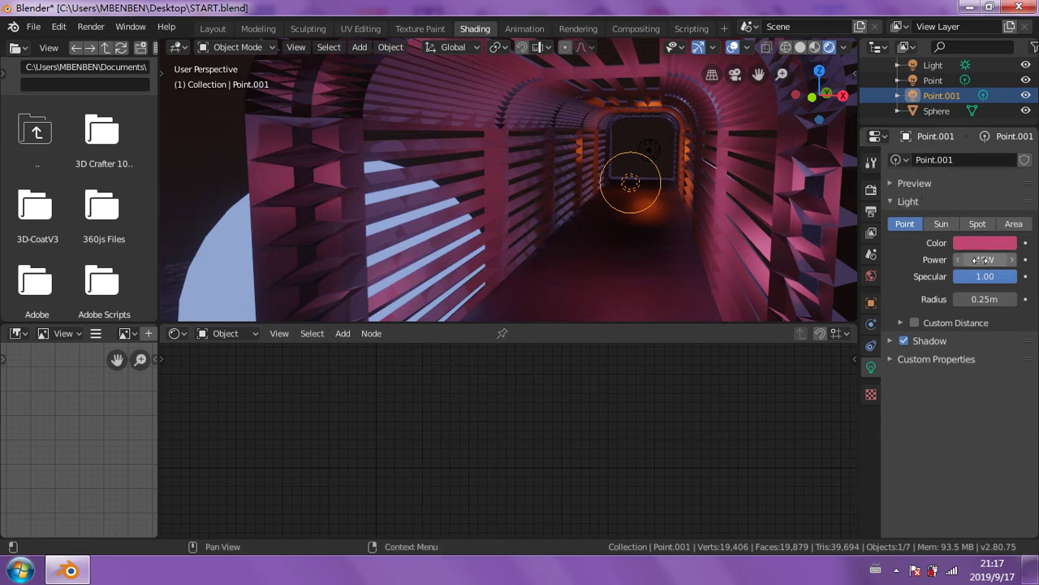
pyautogui.moveTo(981, 258)
pyautogui.mouseDown()
pyautogui.moveTo(942, 258)
pyautogui.moveTo(1007, 259)
pyautogui.mouseUp()
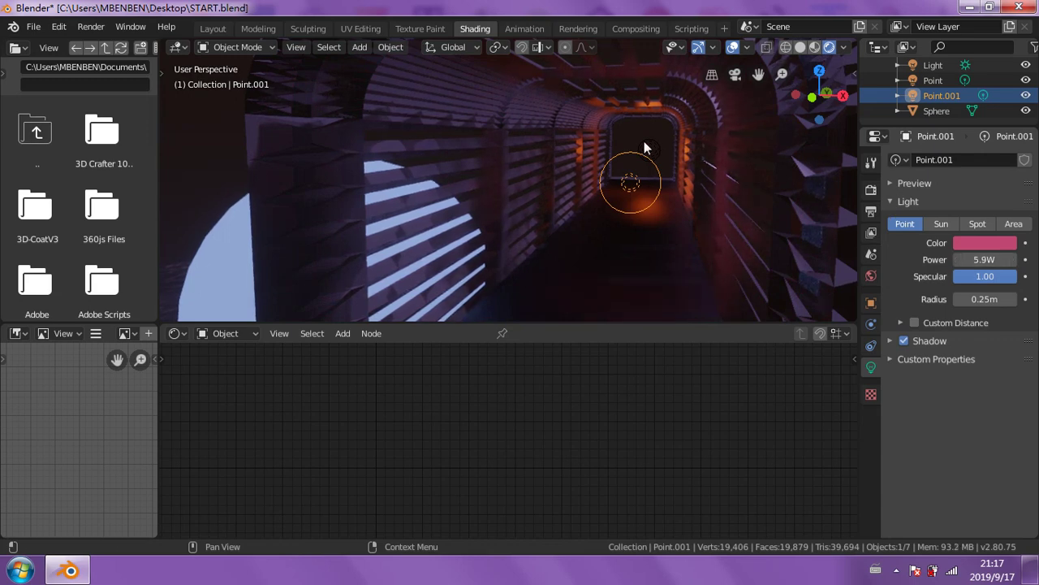
# - Orbit around the tunnel, deselect everything, and select the sphere to show Material.004
pyautogui.moveTo(643, 147); pyautogui.dragTo(586, 186, button='middle')
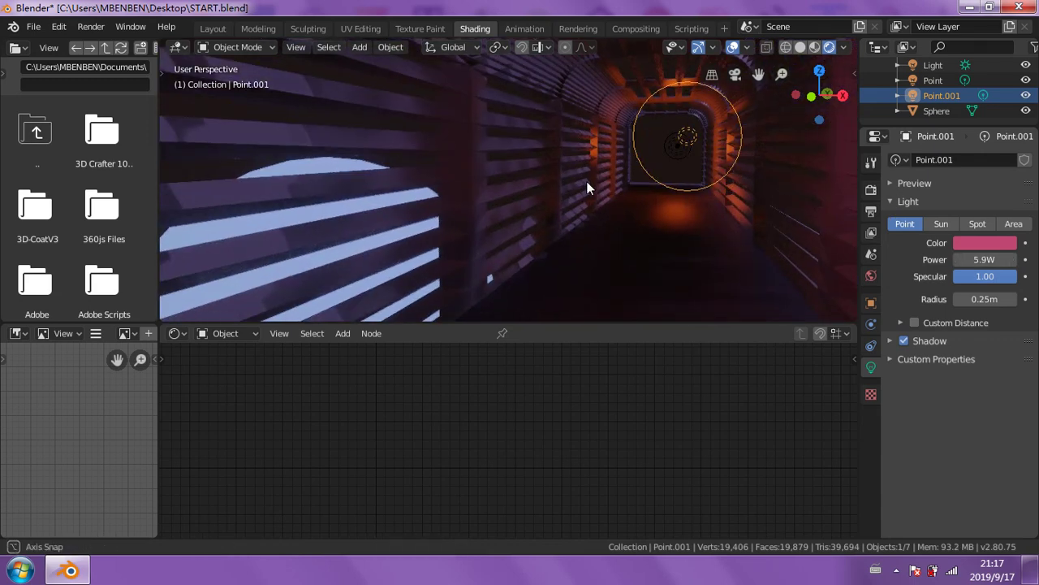
pyautogui.moveTo(448, 161); pyautogui.dragTo(373, 195, button='middle')
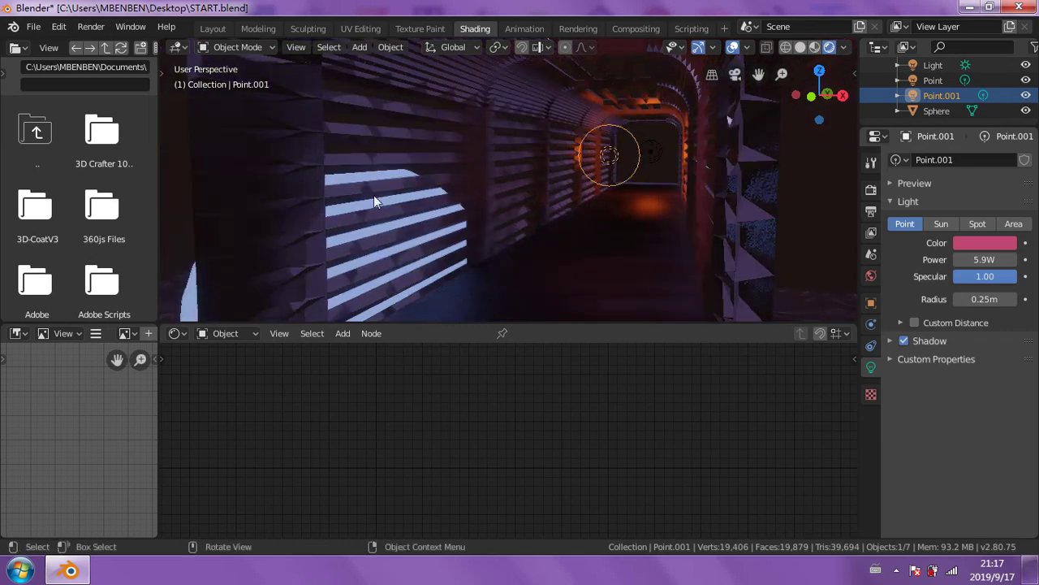
pyautogui.click(374, 203)
pyautogui.scroll(-5, 407, 204)
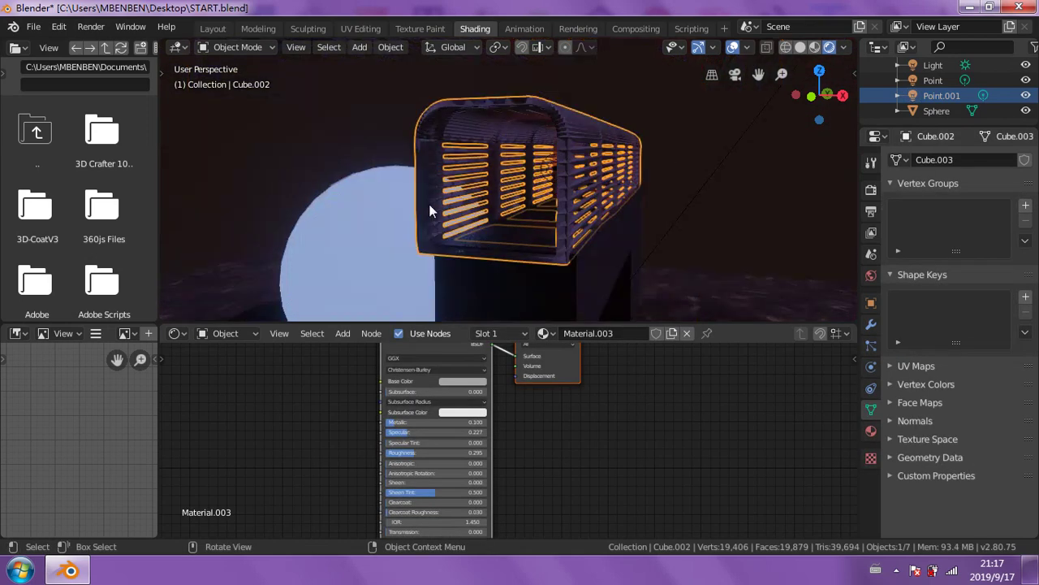
pyautogui.moveTo(343, 147); pyautogui.dragTo(427, 144, button='middle')
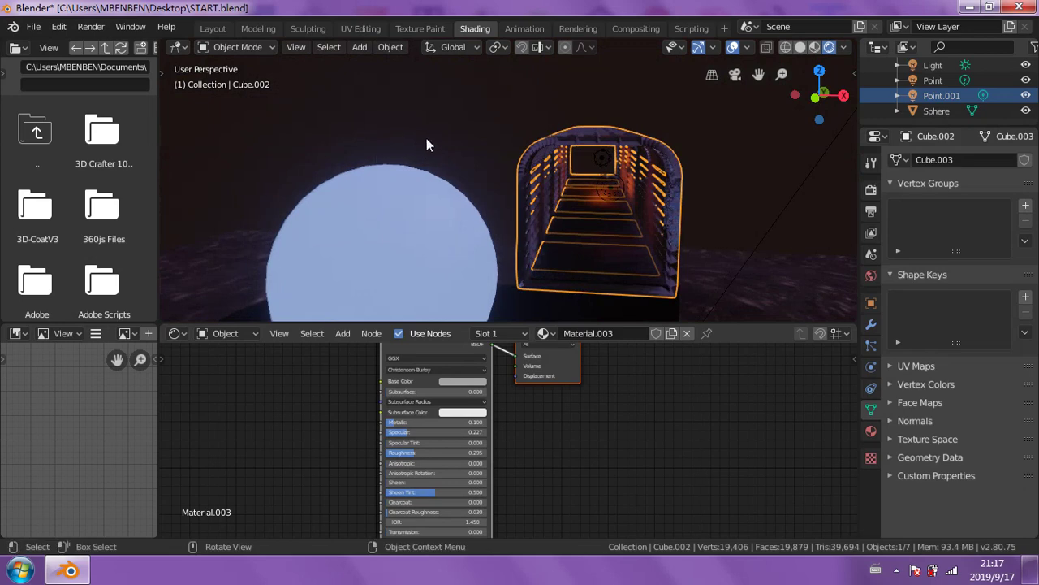
pyautogui.hotkey('alt', 'a')
pyautogui.moveTo(485, 256)
pyautogui.mouseDown(button='middle')
pyautogui.moveTo(561, 252)
pyautogui.moveTo(495, 241)
pyautogui.moveTo(436, 280)
pyautogui.mouseUp(button='middle')
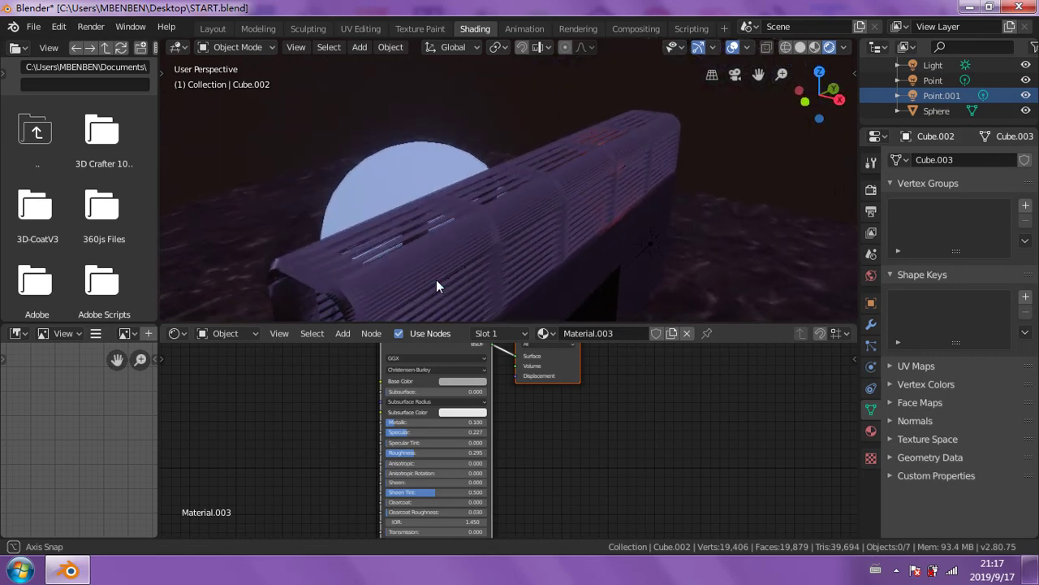
pyautogui.click(413, 173)
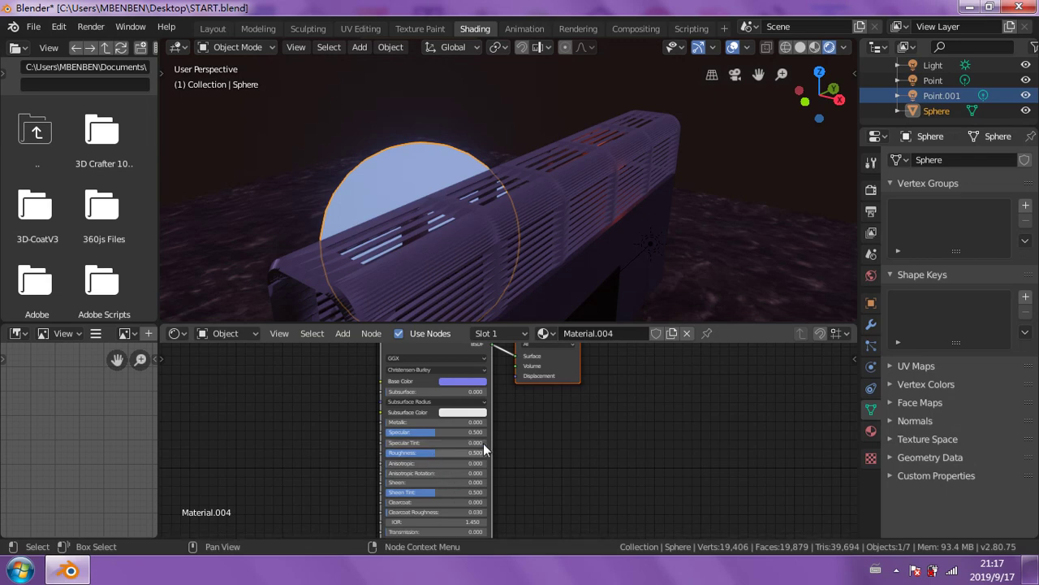
# - Bring the sphere's shader nodes into view and set its Roughness to 0
pyautogui.scroll(-2, 611, 422)
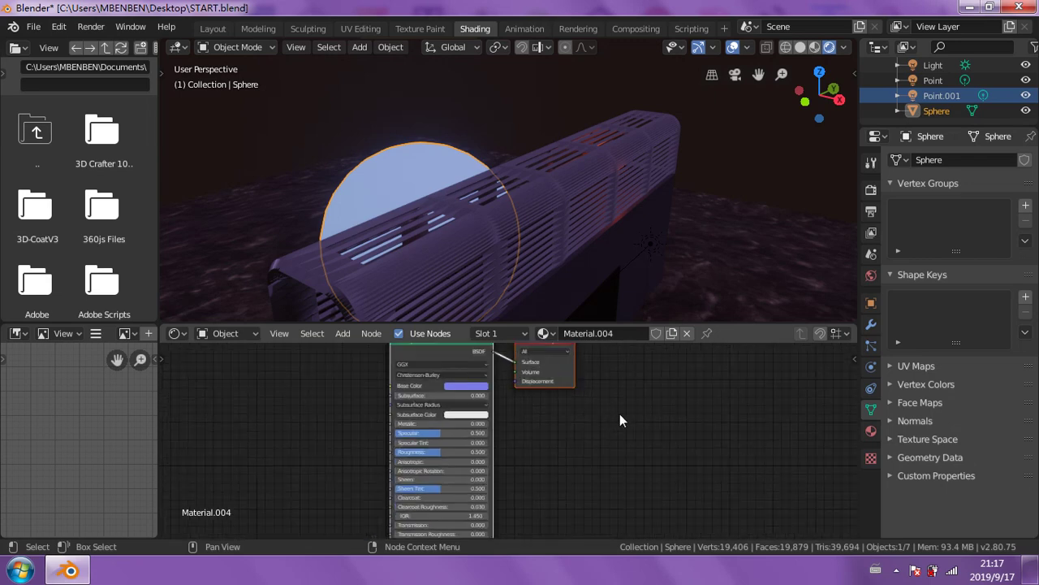
pyautogui.scroll(-2, 620, 414)
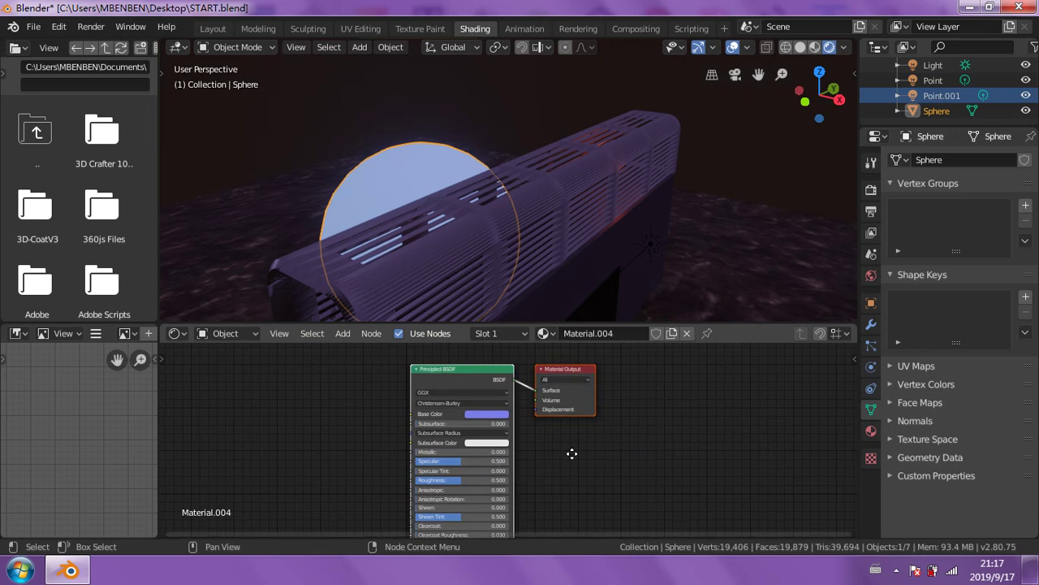
pyautogui.moveTo(571, 451); pyautogui.dragTo(614, 376, button='middle')
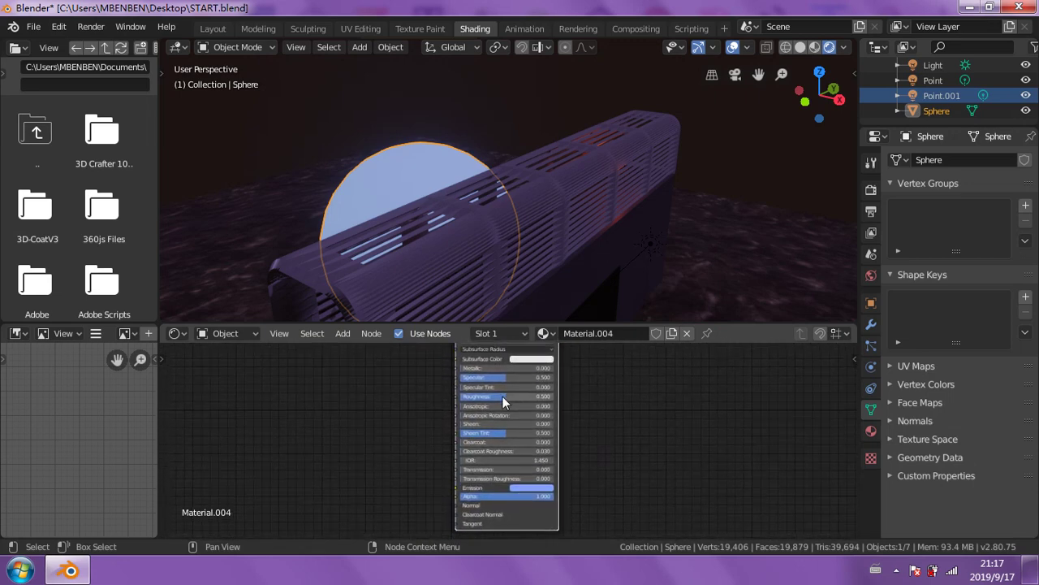
pyautogui.moveTo(501, 395); pyautogui.dragTo(414, 400)
pyautogui.moveTo(429, 410); pyautogui.dragTo(446, 453, button='middle')
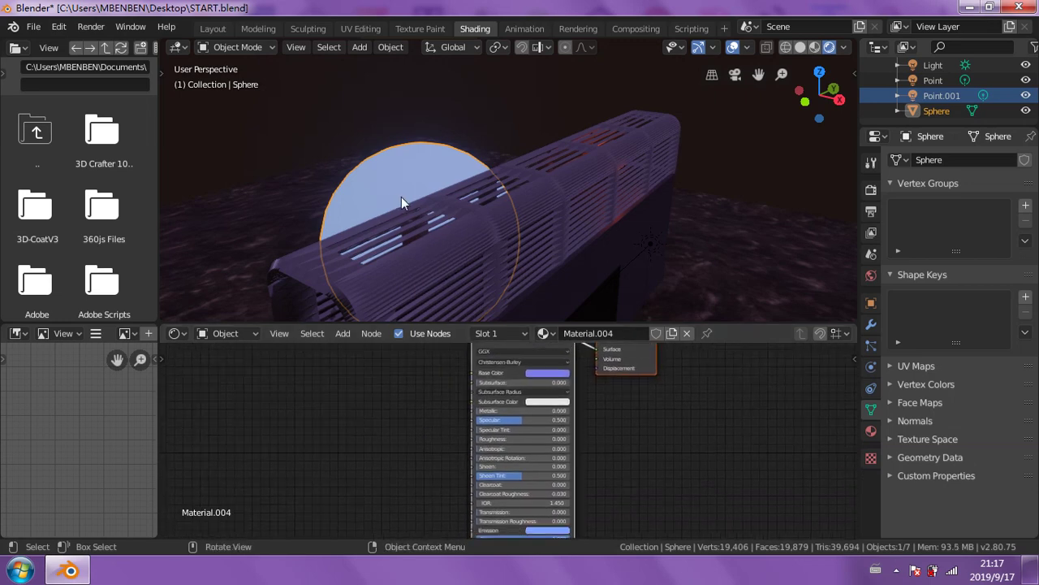
# - Move the view closer to the sphere and reselect it
pyautogui.moveTo(402, 197)
pyautogui.mouseDown(button='middle')
pyautogui.moveTo(538, 178)
pyautogui.moveTo(425, 230)
pyautogui.moveTo(451, 234)
pyautogui.moveTo(319, 223)
pyautogui.mouseUp(button='middle')
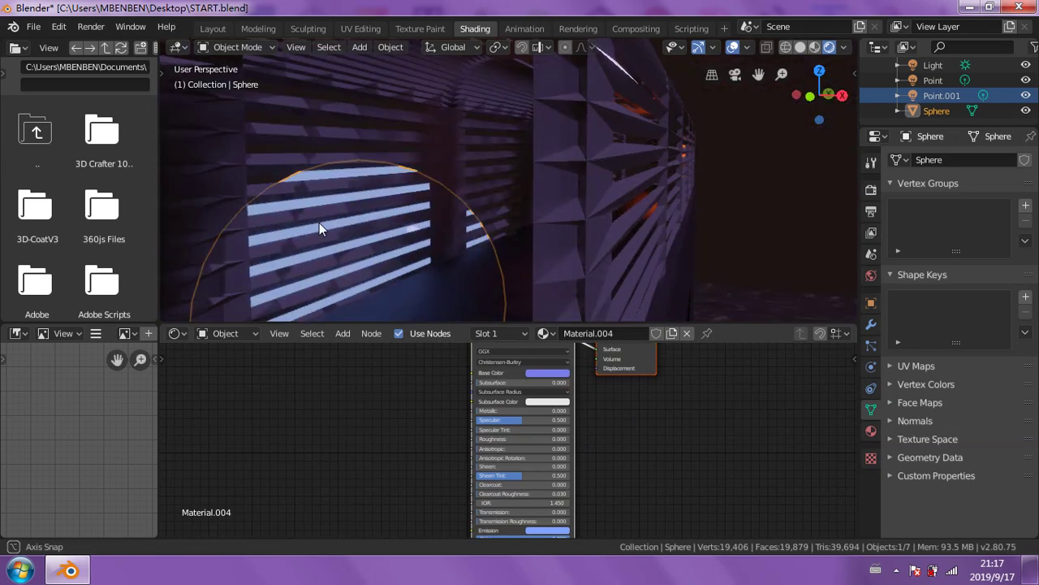
pyautogui.click(432, 220)
pyautogui.scroll(-5, 433, 220)
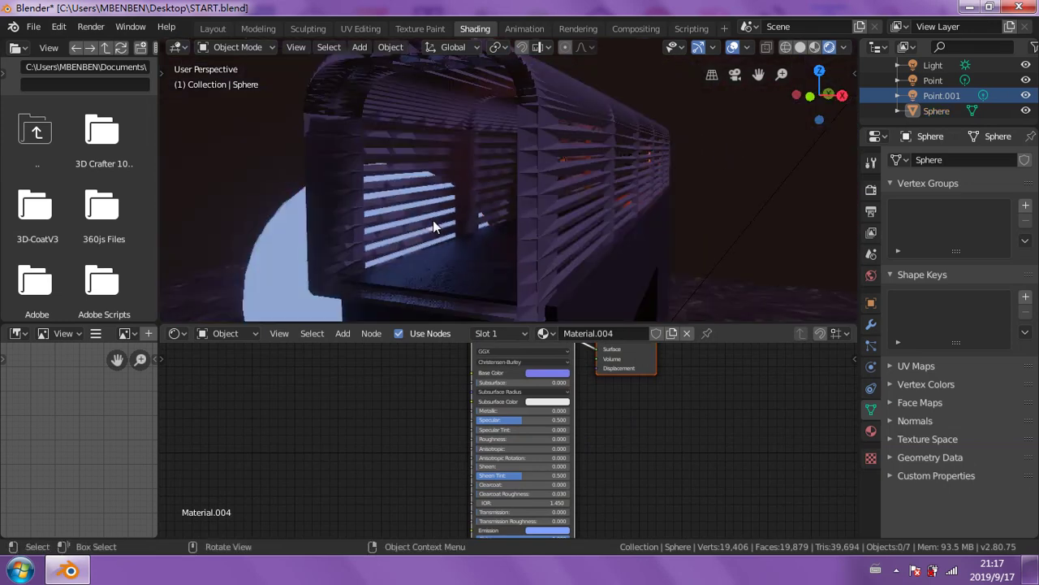
pyautogui.moveTo(445, 226)
pyautogui.mouseDown(button='middle')
pyautogui.moveTo(463, 238)
pyautogui.moveTo(456, 224)
pyautogui.moveTo(358, 210)
pyautogui.mouseUp(button='middle')
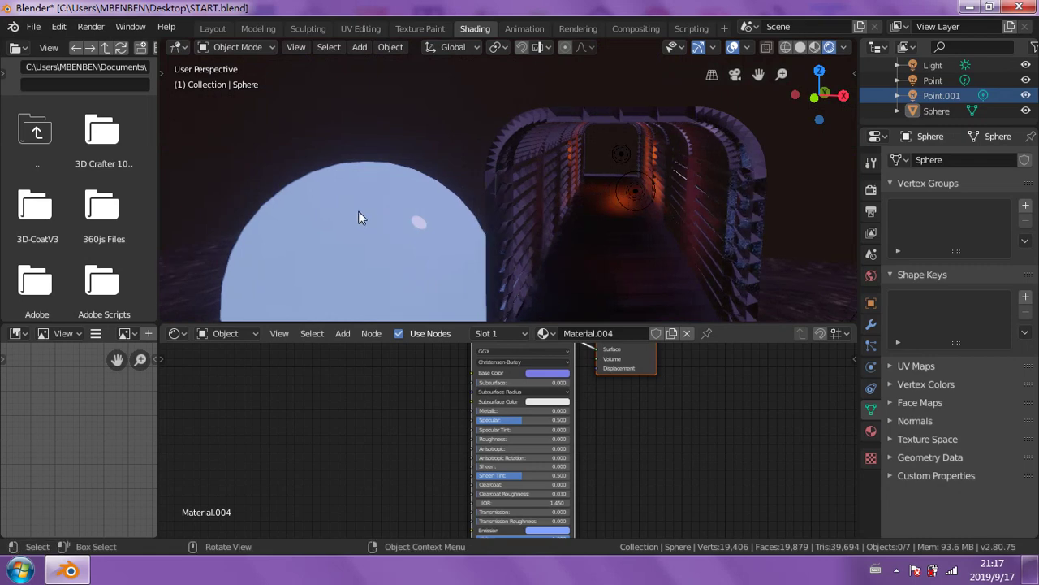
pyautogui.click(411, 237)
pyautogui.keyDown('shift'); pyautogui.scroll(-3, 450, 424); pyautogui.keyUp('shift')
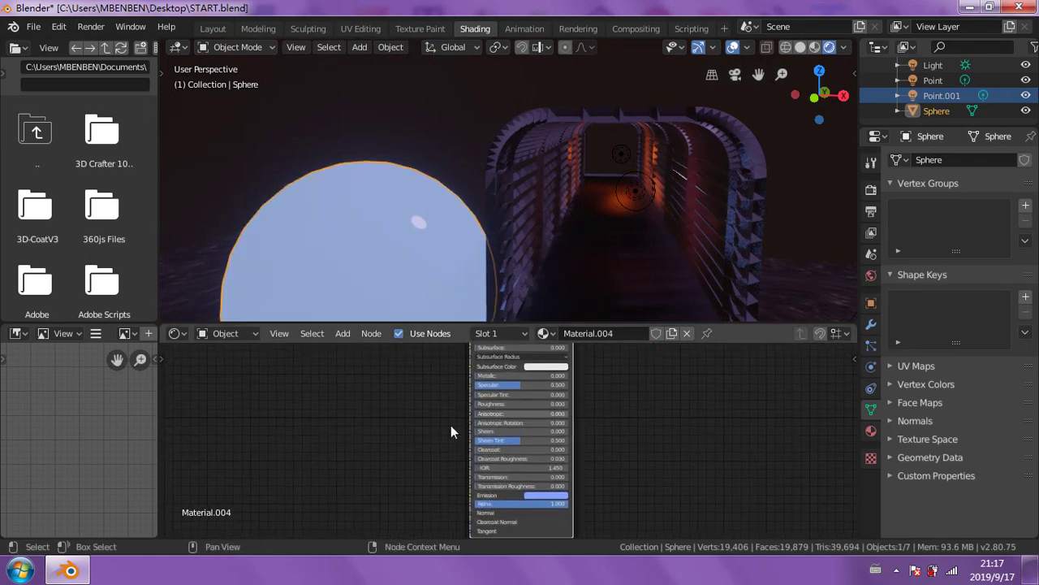
# - Add an Emission node linked to the BSDF, light blue with Strength 10
pyautogui.click(354, 335)
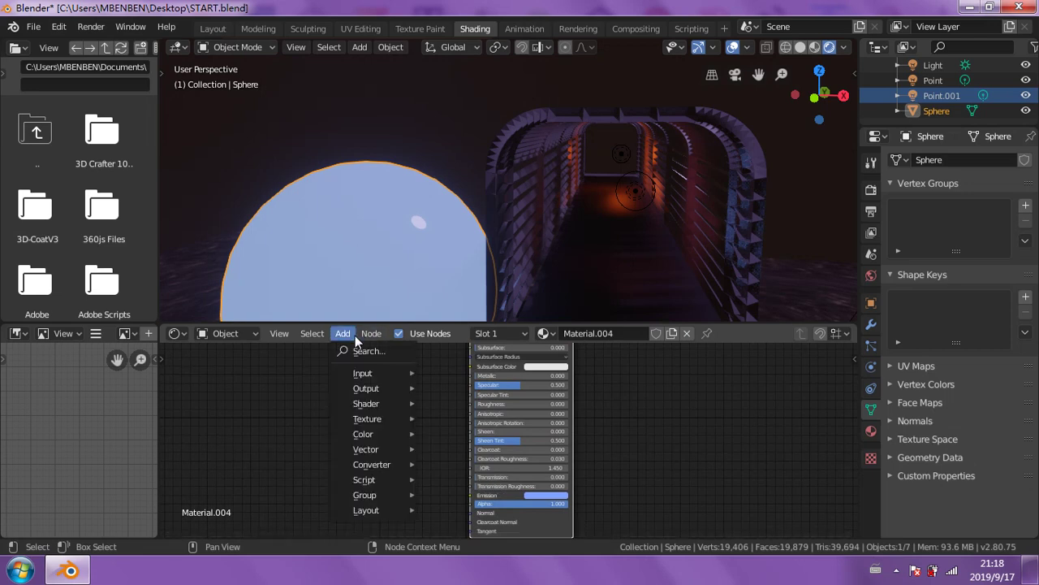
pyautogui.click(351, 346)
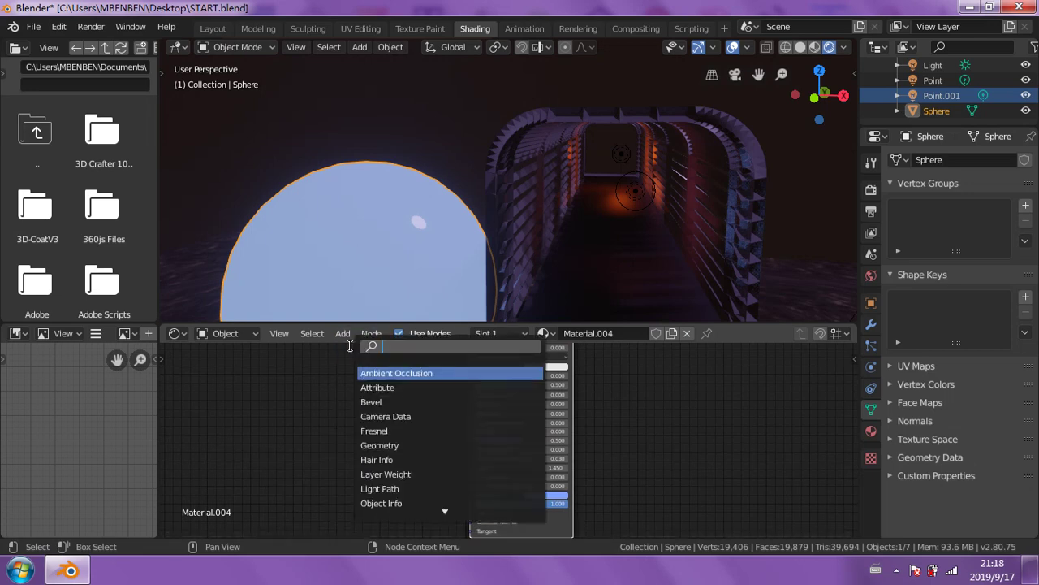
pyautogui.write('em')
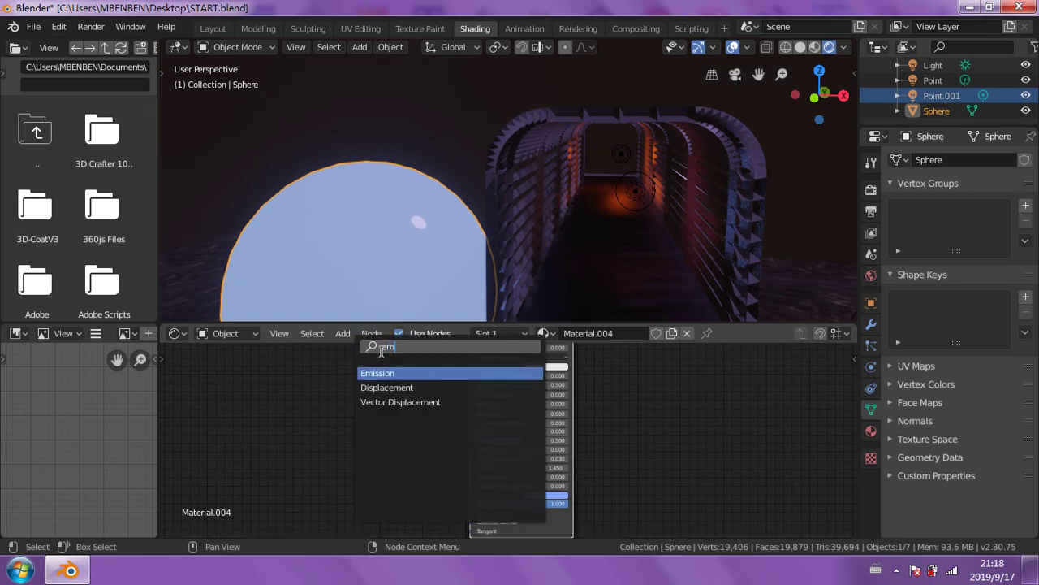
pyautogui.click(419, 373)
pyautogui.click(386, 443)
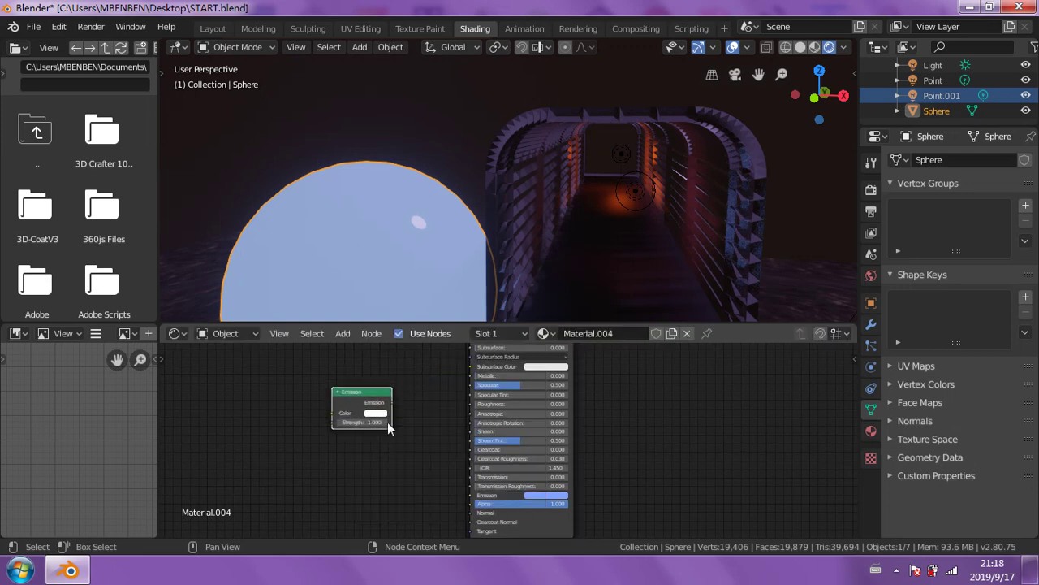
pyautogui.moveTo(392, 403)
pyautogui.mouseDown()
pyautogui.moveTo(446, 507)
pyautogui.moveTo(477, 505)
pyautogui.moveTo(455, 487)
pyautogui.mouseUp()
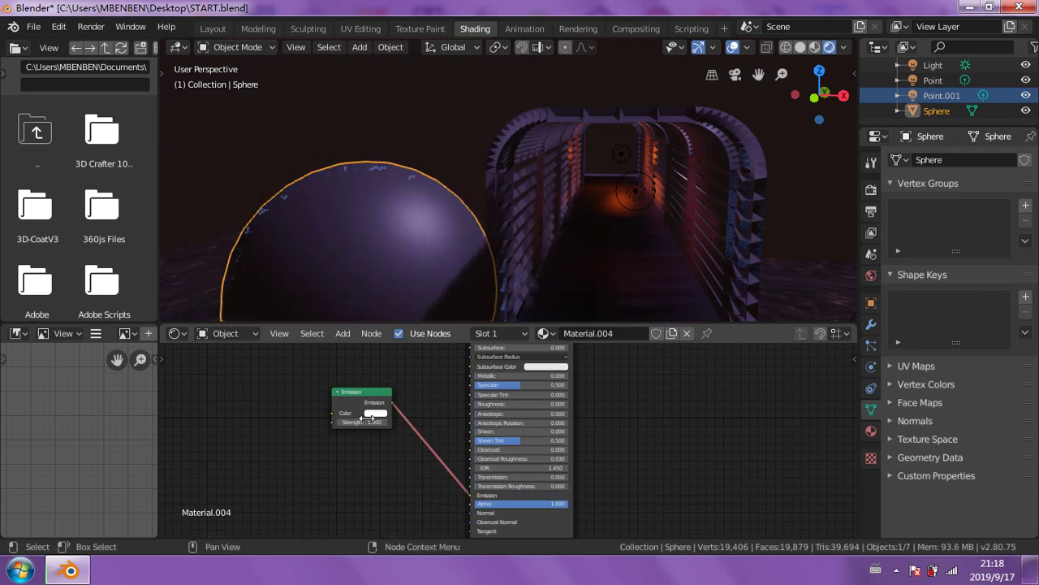
pyautogui.click(374, 414)
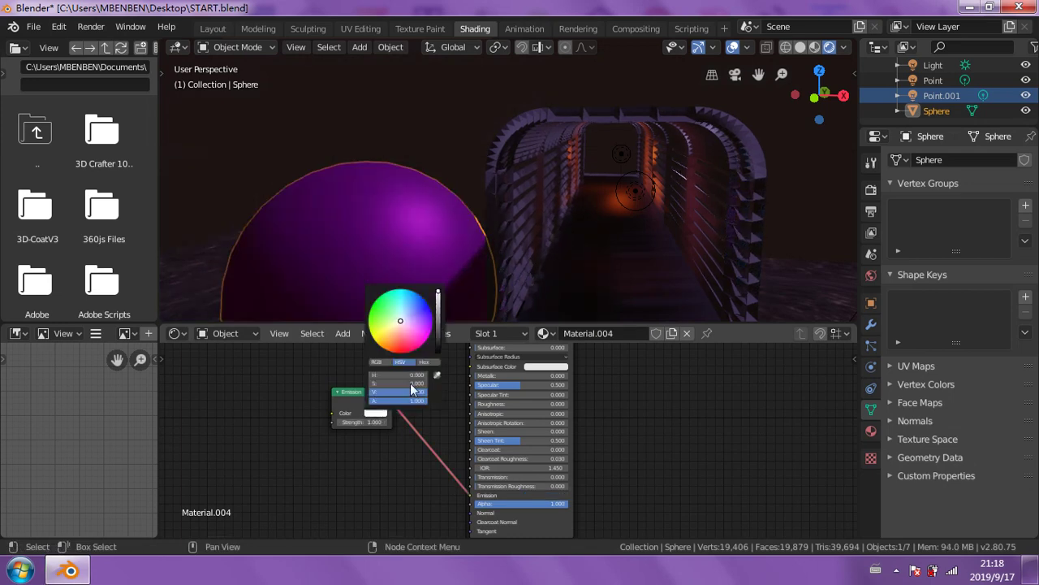
pyautogui.moveTo(400, 320); pyautogui.dragTo(410, 318)
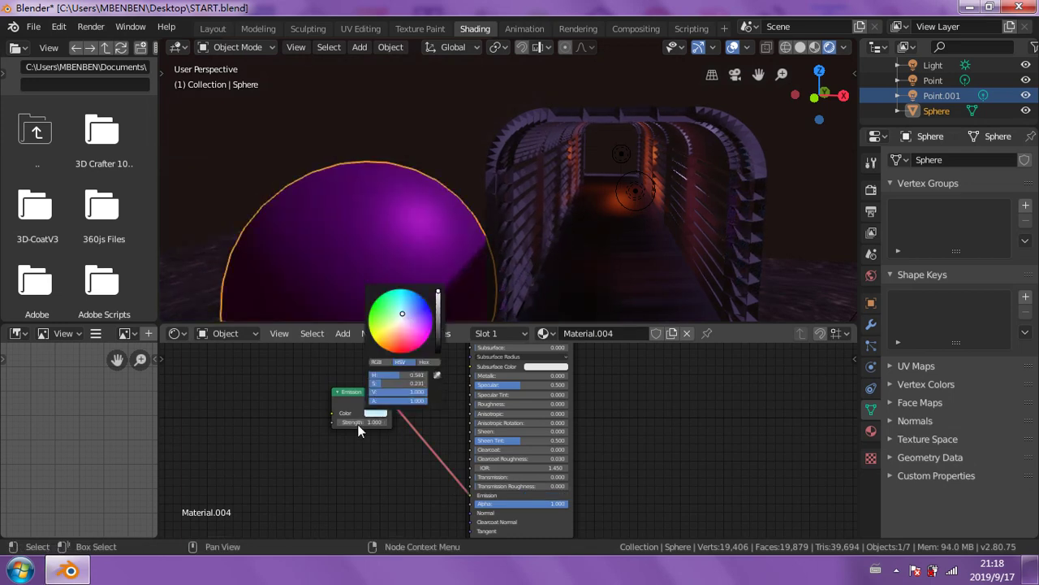
pyautogui.moveTo(363, 421)
pyautogui.mouseDown()
pyautogui.moveTo(463, 492)
pyautogui.moveTo(441, 494)
pyautogui.mouseUp()
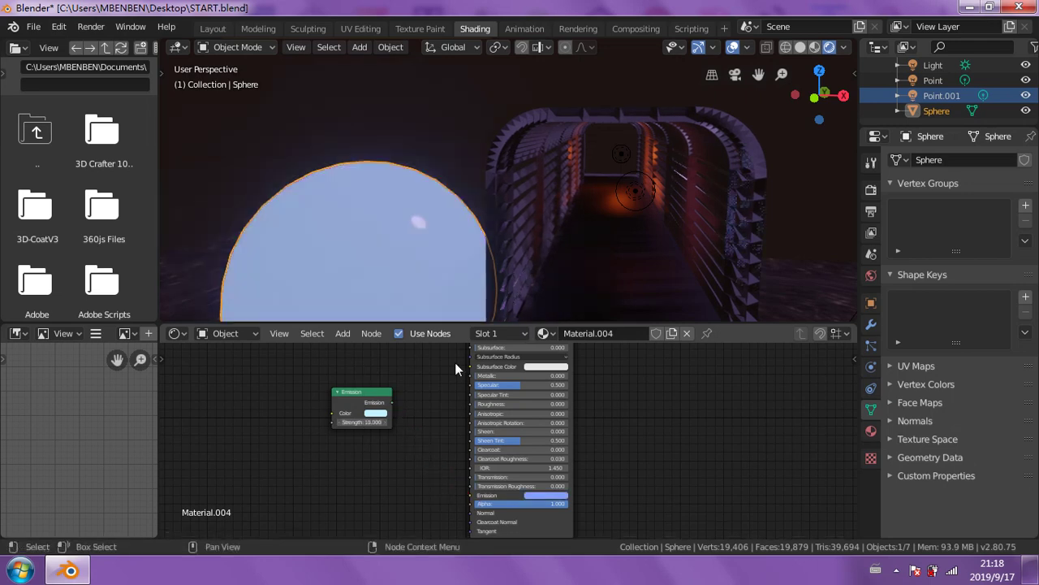
# - Rearrange the Emission and Principled BSDF nodes and rework the Emission link
pyautogui.moveTo(449, 388); pyautogui.dragTo(423, 444, button='middle')
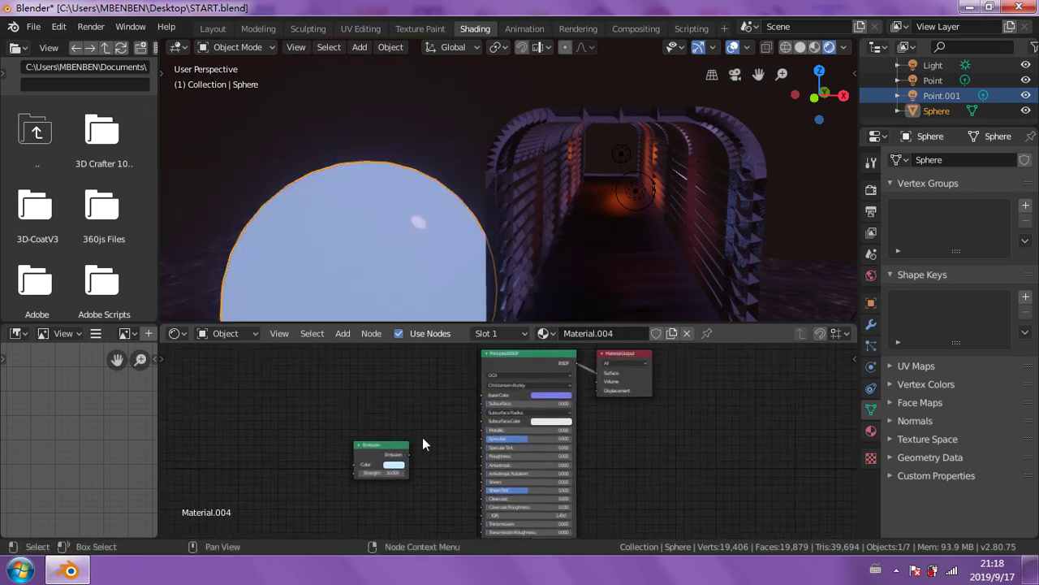
pyautogui.click(444, 346)
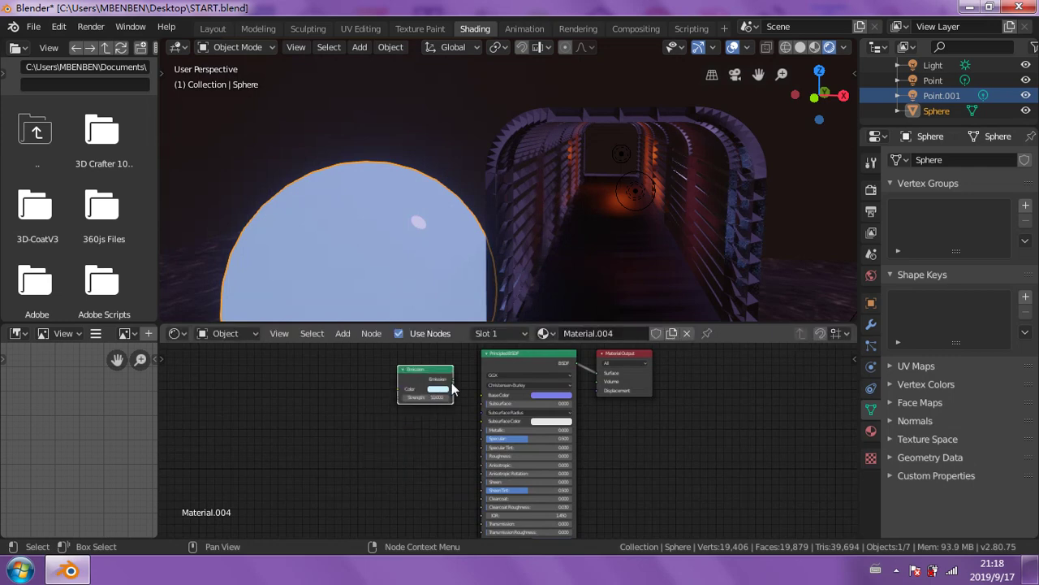
pyautogui.moveTo(453, 379); pyautogui.dragTo(482, 396)
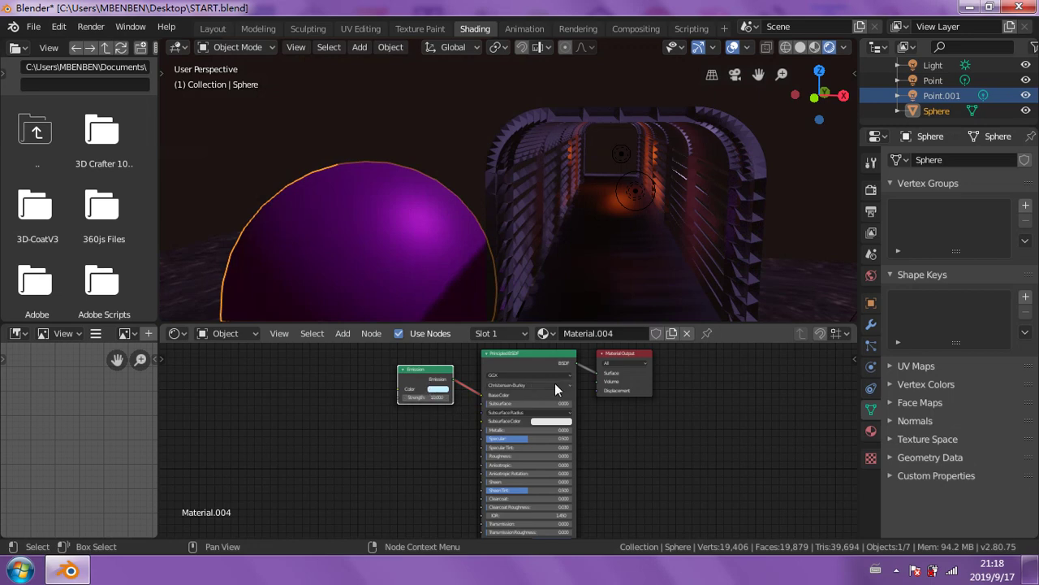
pyautogui.moveTo(429, 374); pyautogui.dragTo(671, 434)
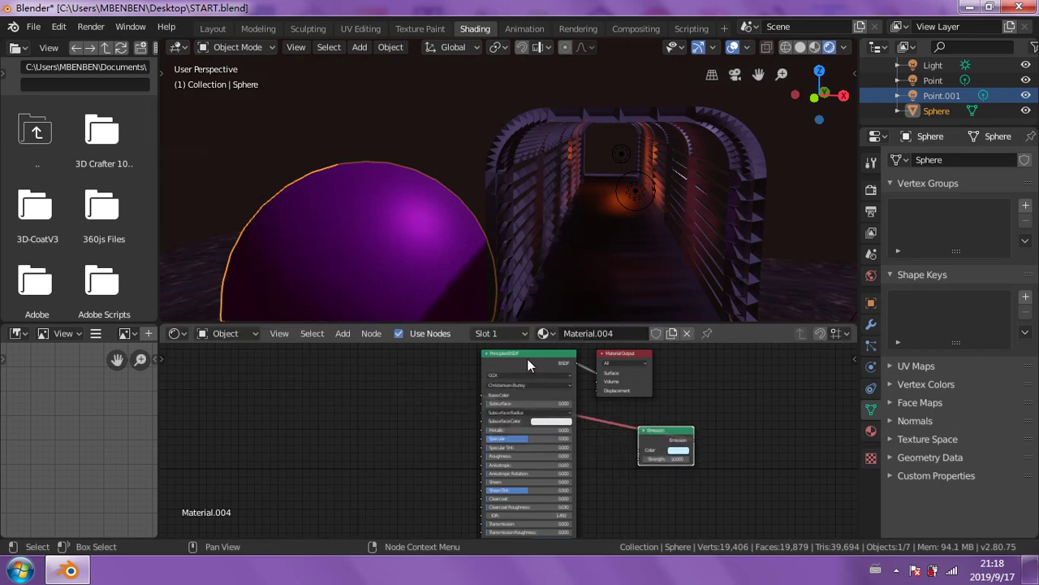
pyautogui.moveTo(484, 354); pyautogui.dragTo(404, 355)
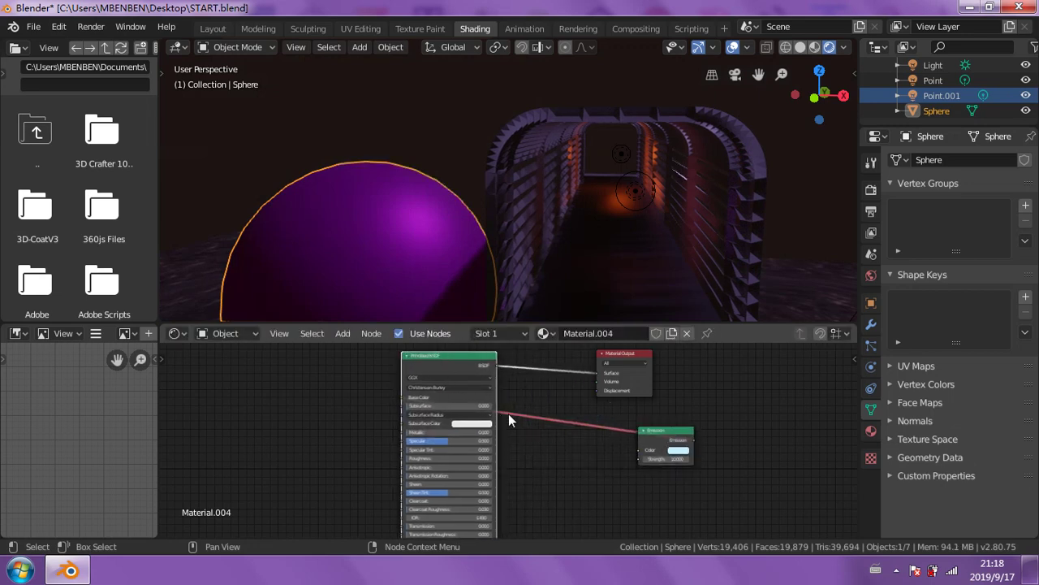
pyautogui.click(692, 443)
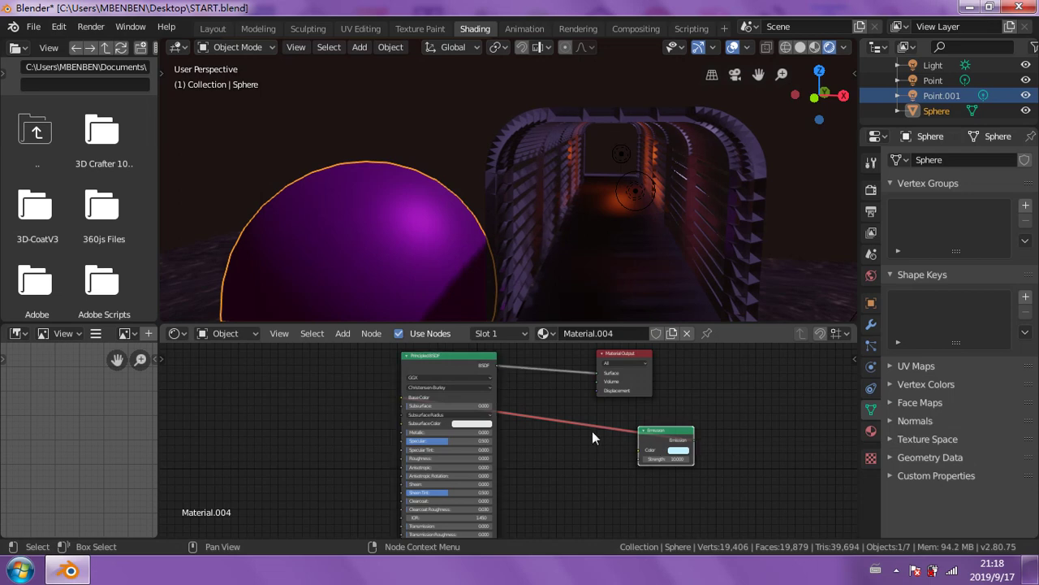
pyautogui.moveTo(647, 428); pyautogui.dragTo(297, 380)
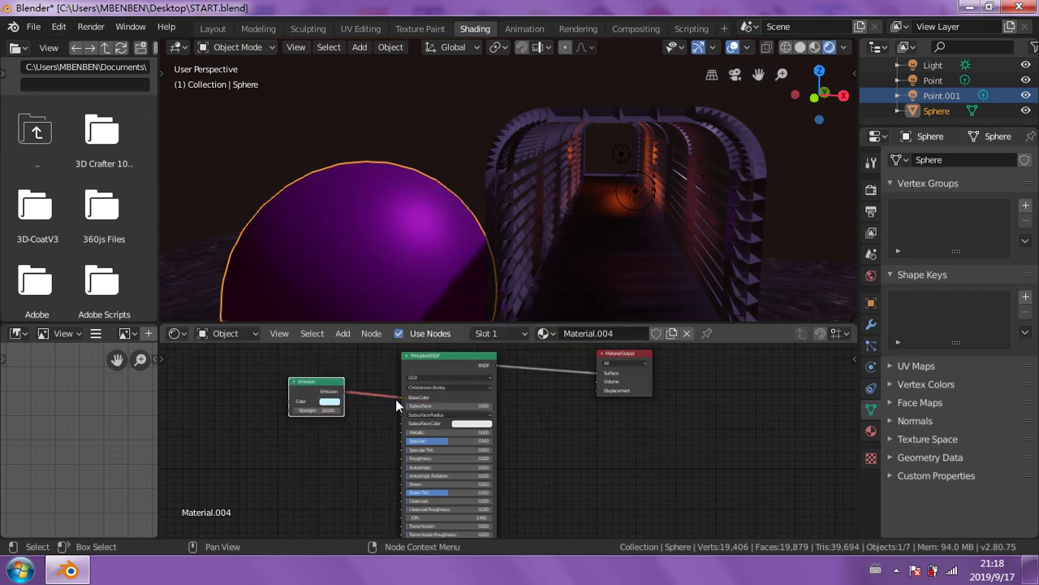
pyautogui.moveTo(402, 396)
pyautogui.mouseDown()
pyautogui.moveTo(366, 409)
pyautogui.moveTo(549, 380)
pyautogui.moveTo(567, 356)
pyautogui.mouseUp()
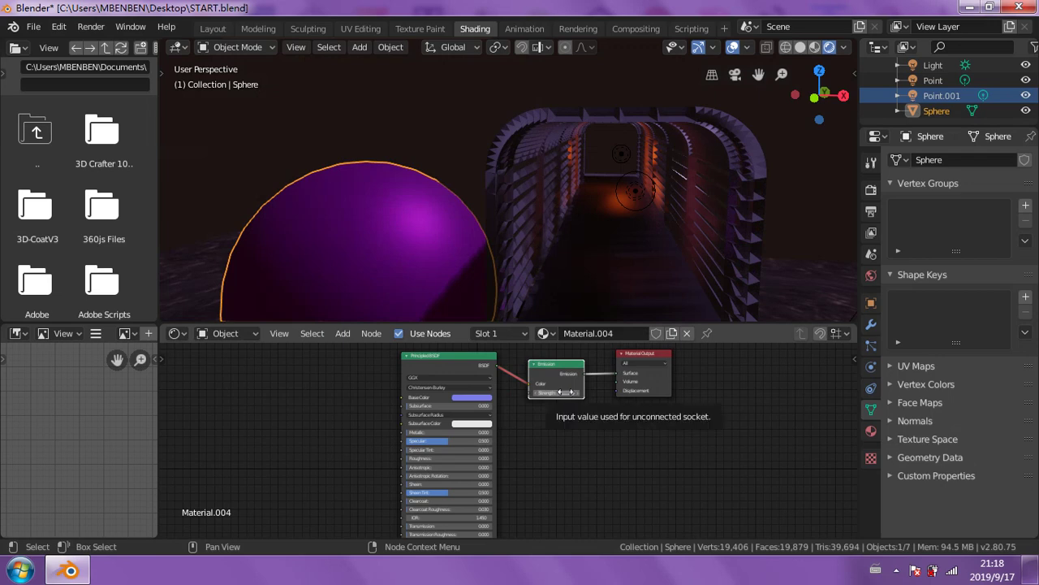
# - Delete the Emission node and connect the BSDF output to the Material Output Surface
pyautogui.rightClick(564, 361)
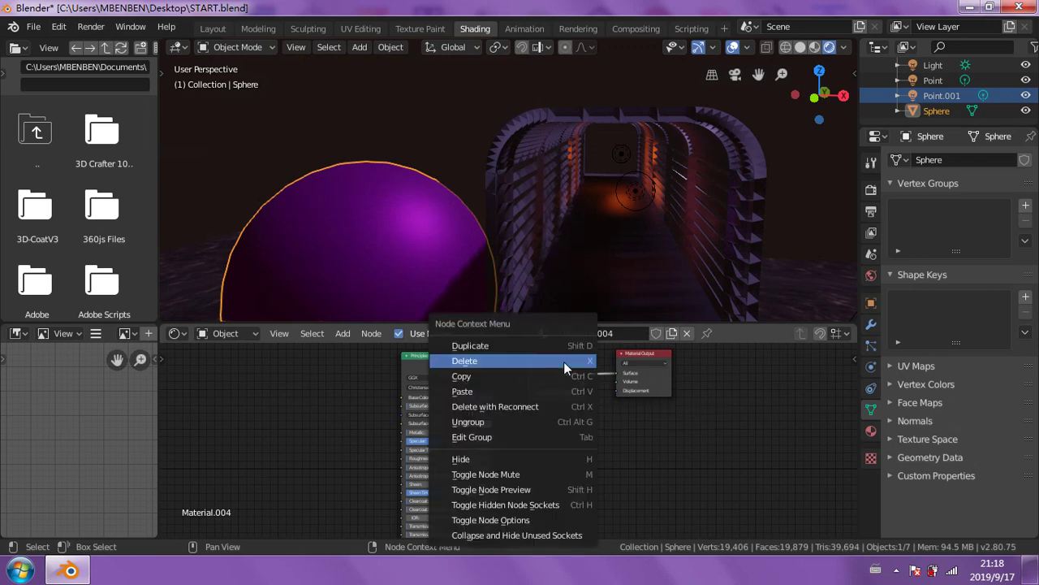
pyautogui.click(687, 421)
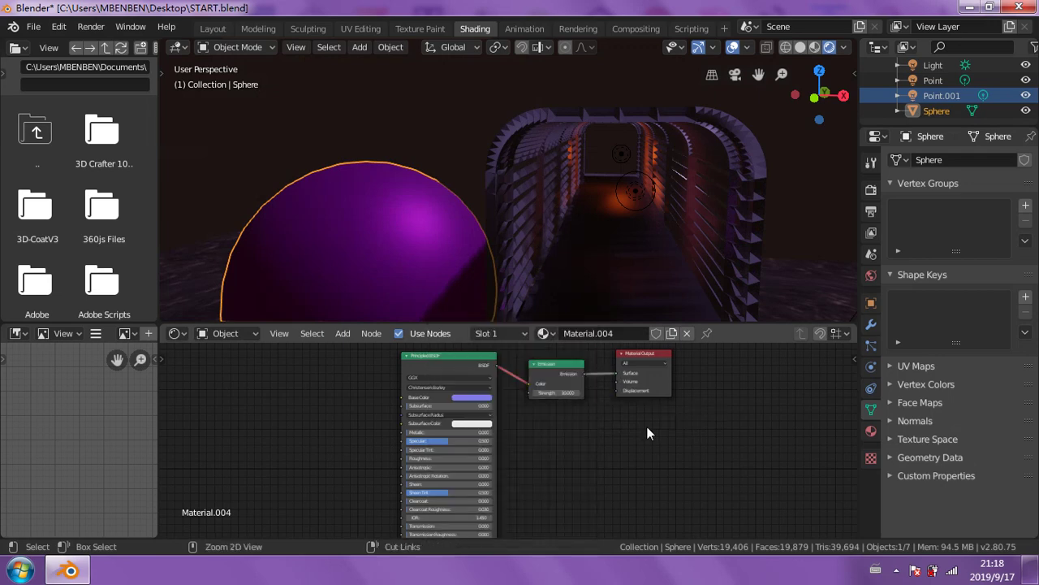
pyautogui.click(552, 366)
pyautogui.rightClick(552, 363)
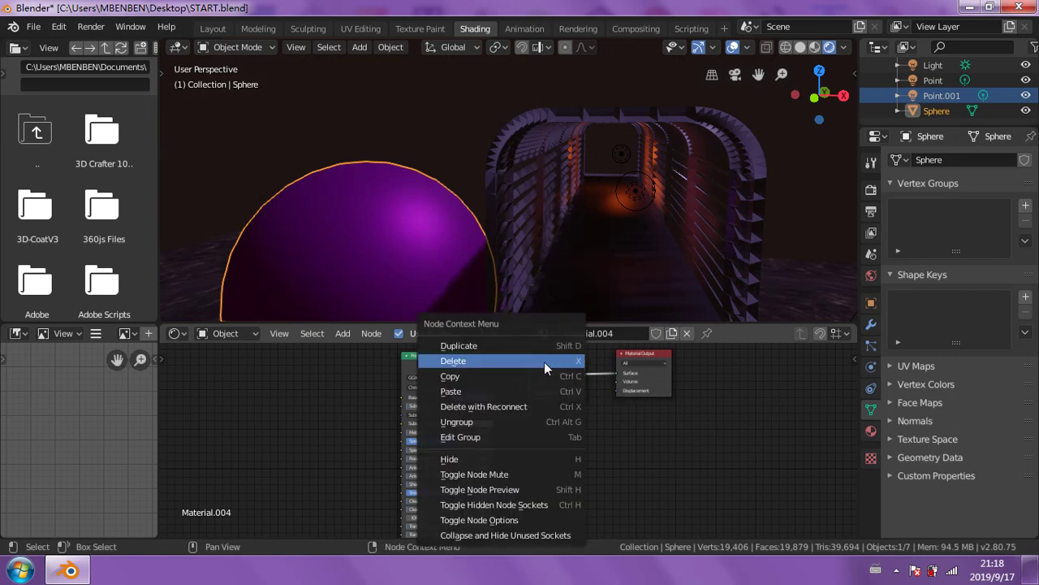
pyautogui.click(544, 363)
pyautogui.moveTo(496, 365); pyautogui.dragTo(617, 373)
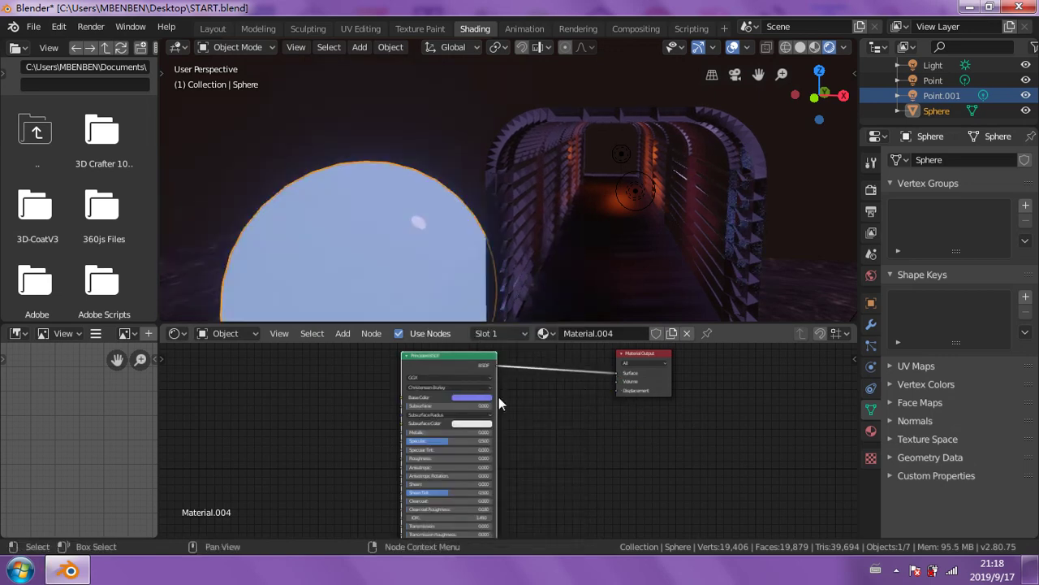
pyautogui.click(414, 138)
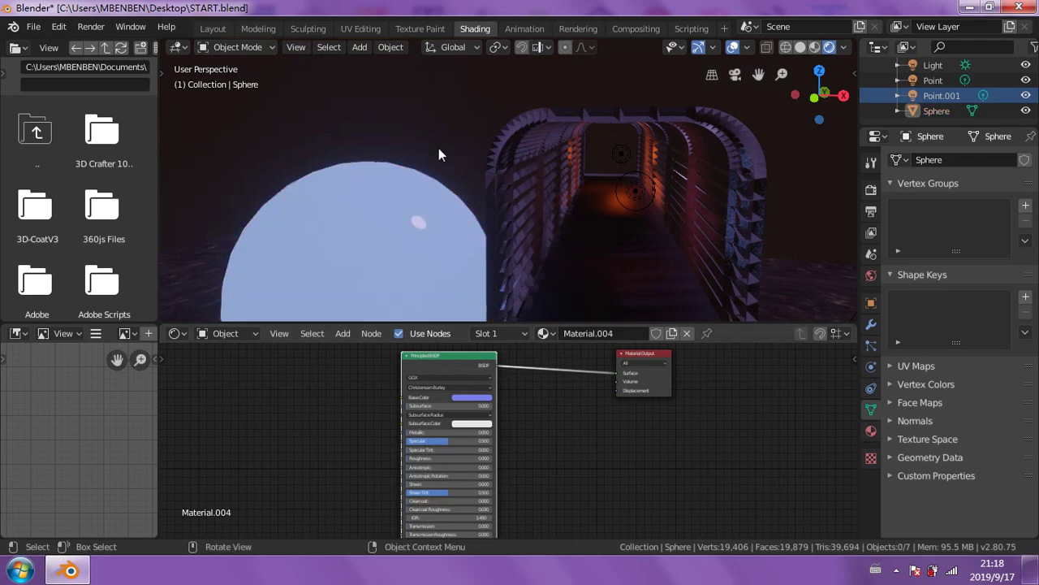
# - Select the tunnel wall Cube.002 and drop its Material.003 Roughness from about 0.295 to 0
pyautogui.moveTo(439, 148)
pyautogui.mouseDown(button='middle')
pyautogui.moveTo(419, 147)
pyautogui.moveTo(431, 140)
pyautogui.moveTo(487, 163)
pyautogui.mouseUp(button='middle')
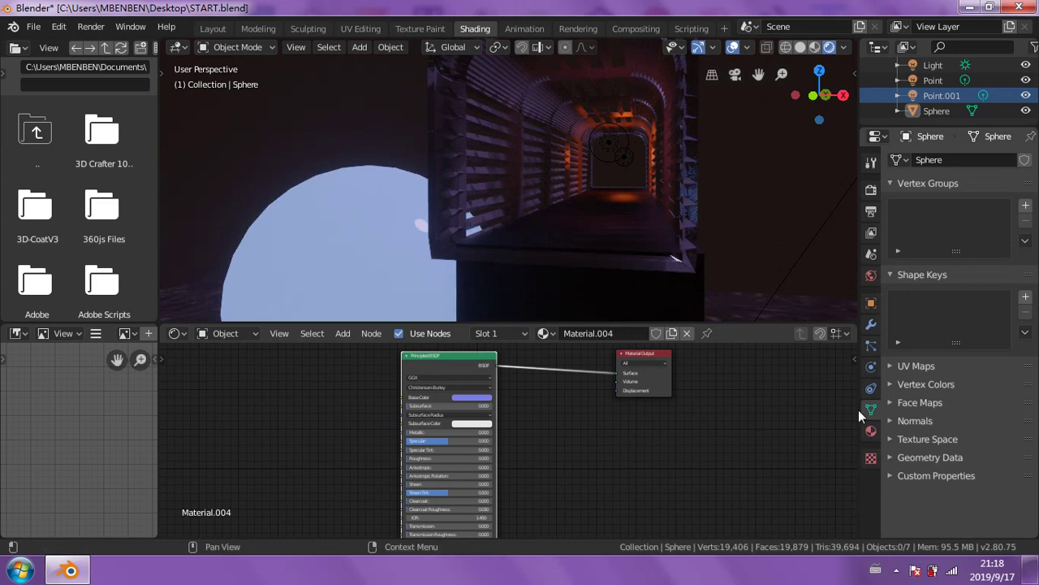
pyautogui.moveTo(563, 197)
pyautogui.mouseDown(button='middle')
pyautogui.moveTo(644, 224)
pyautogui.moveTo(681, 208)
pyautogui.moveTo(626, 230)
pyautogui.mouseUp(button='middle')
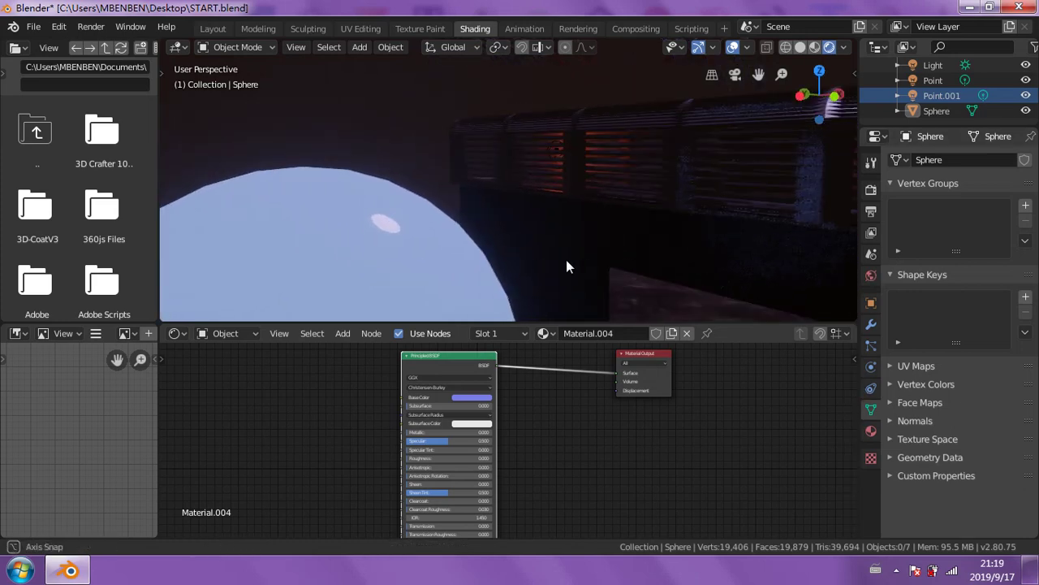
pyautogui.moveTo(566, 260); pyautogui.dragTo(738, 260, button='middle')
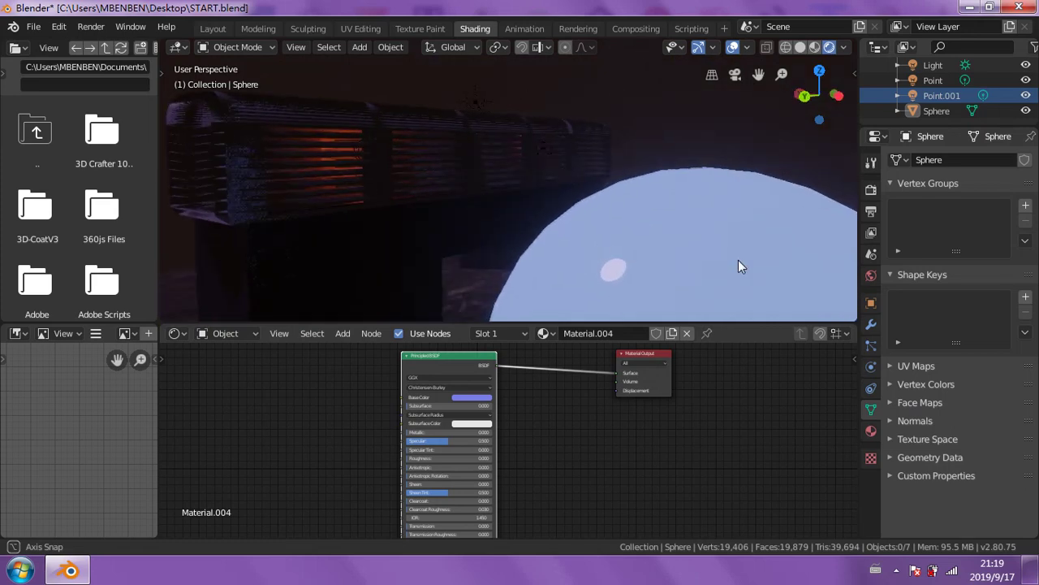
pyautogui.click(415, 177)
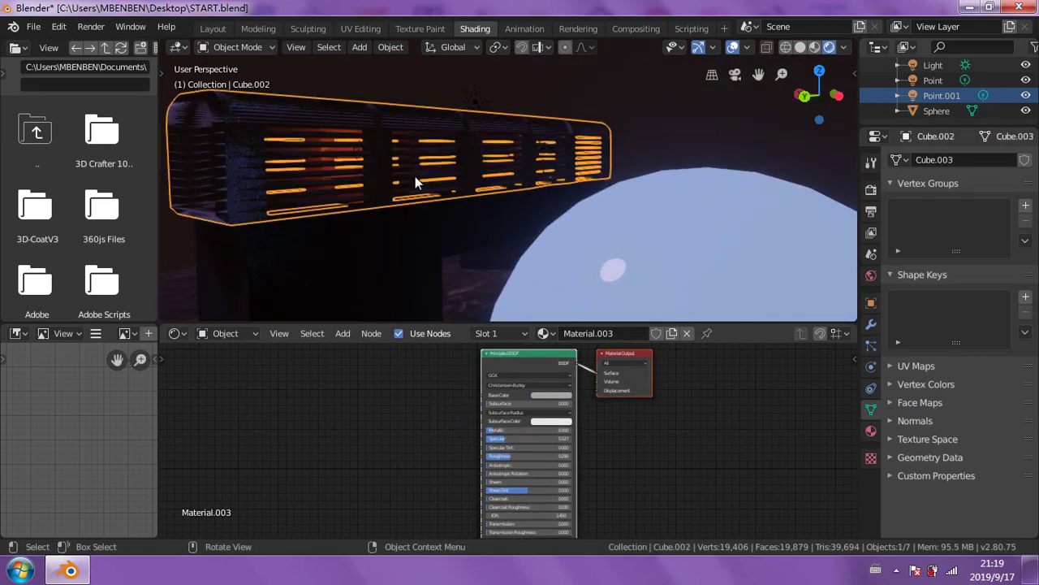
pyautogui.moveTo(506, 457); pyautogui.dragTo(471, 457)
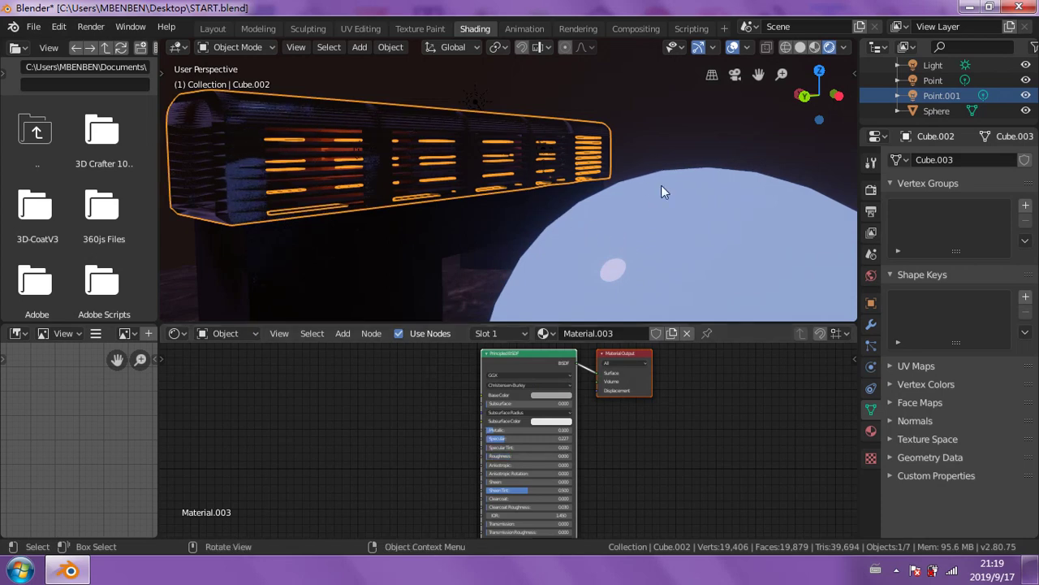
pyautogui.moveTo(661, 191)
pyautogui.mouseDown(button='middle')
pyautogui.moveTo(683, 241)
pyautogui.moveTo(712, 242)
pyautogui.moveTo(634, 234)
pyautogui.moveTo(577, 258)
pyautogui.moveTo(603, 271)
pyautogui.moveTo(671, 260)
pyautogui.moveTo(526, 258)
pyautogui.moveTo(606, 204)
pyautogui.mouseUp(button='middle')
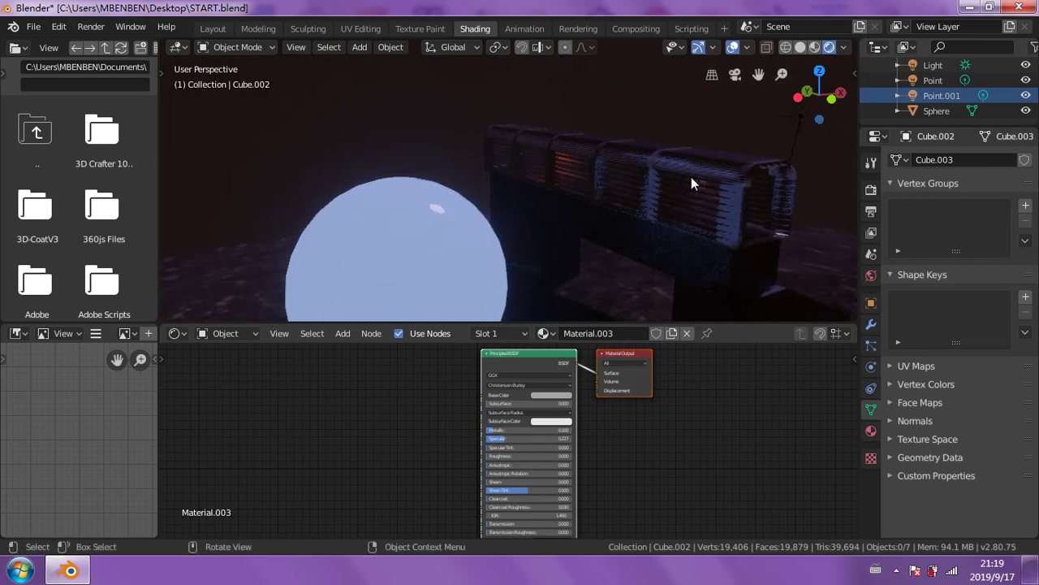
pyautogui.click(360, 47)
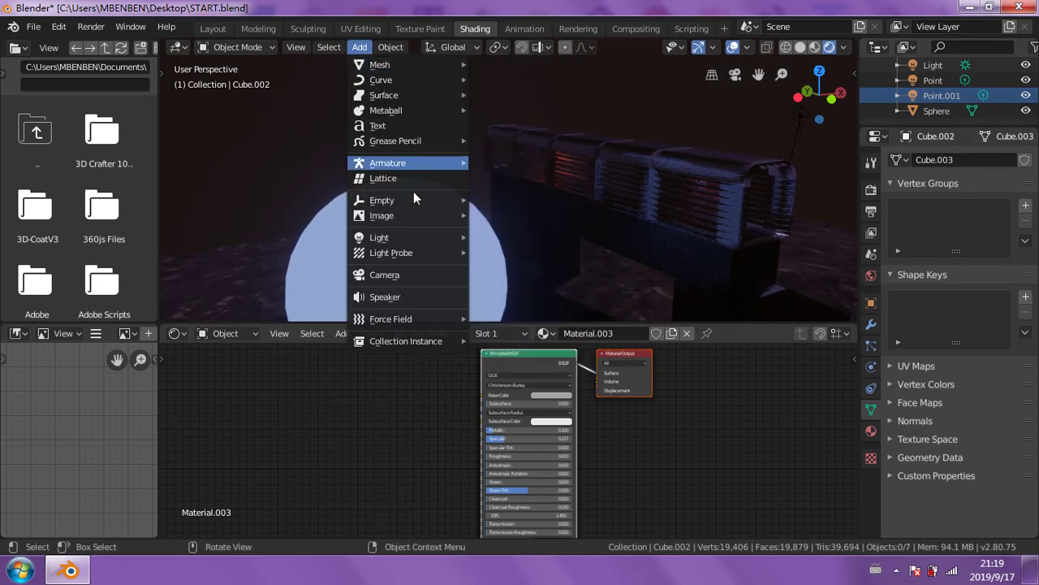
pyautogui.moveTo(379, 237)
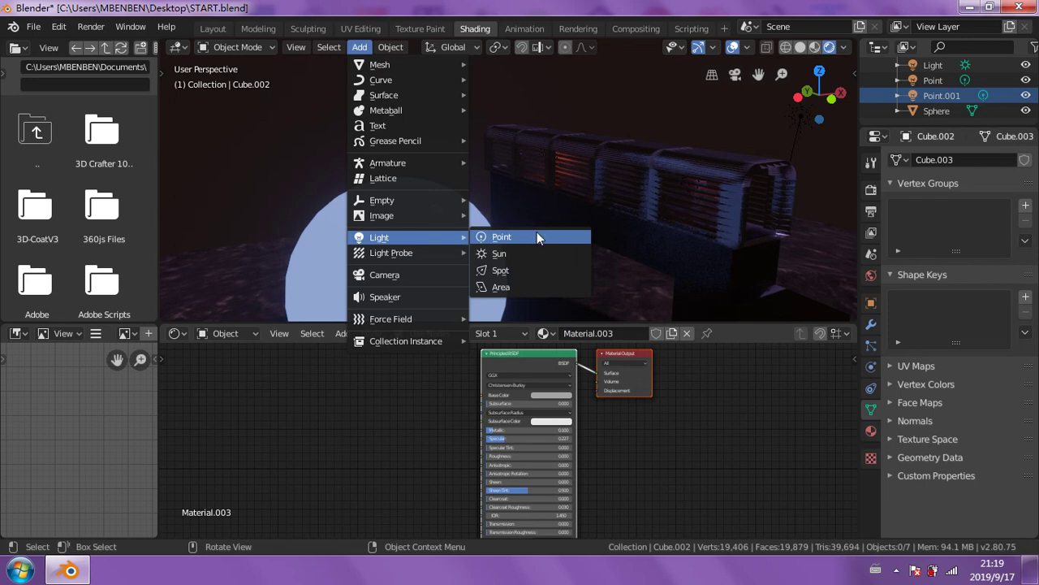
# - Add a point light and move it into place, working in the Layout workspace
pyautogui.click(537, 234)
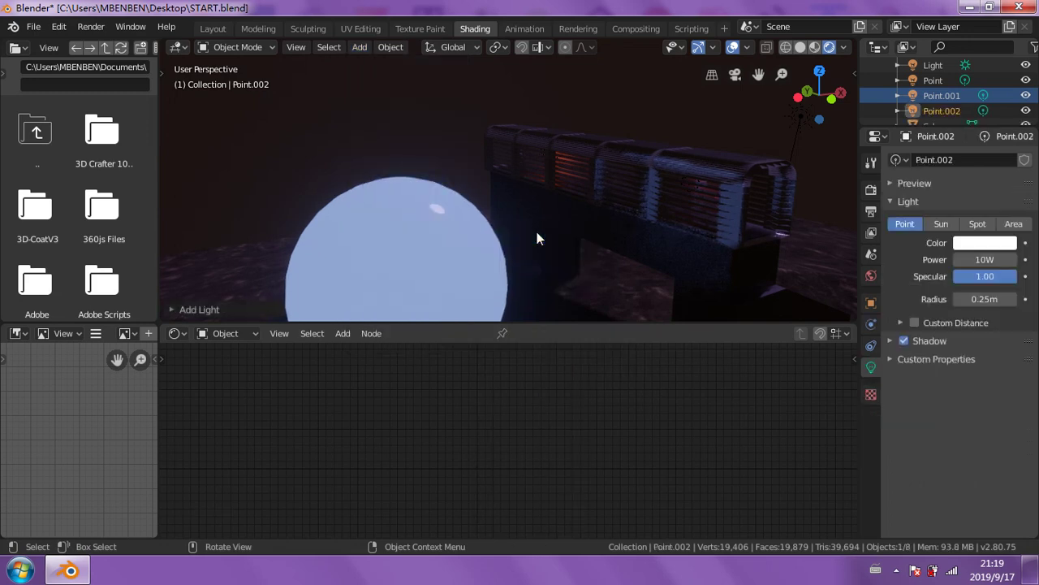
pyautogui.press('g')
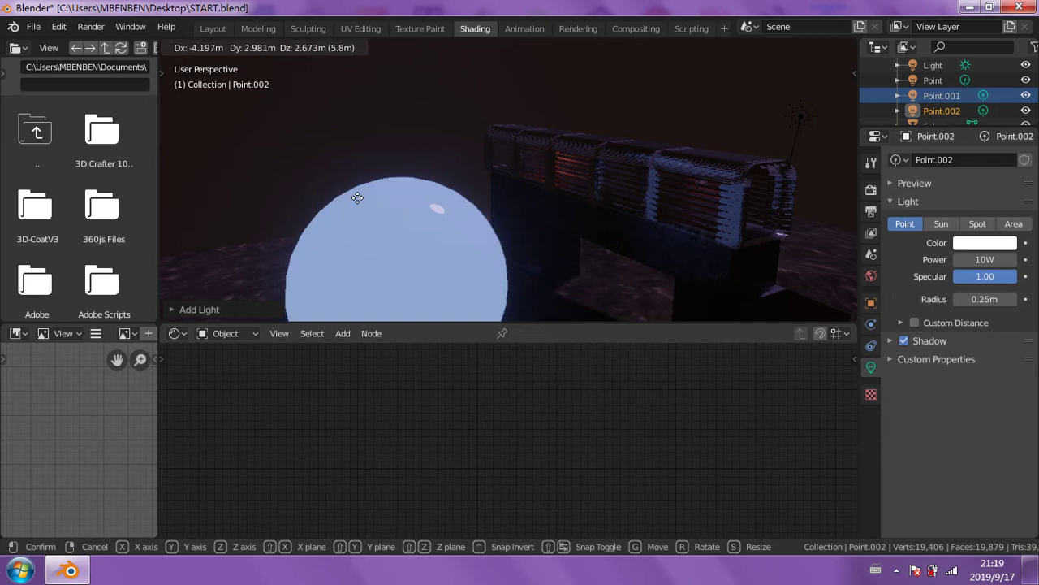
pyautogui.click(407, 203)
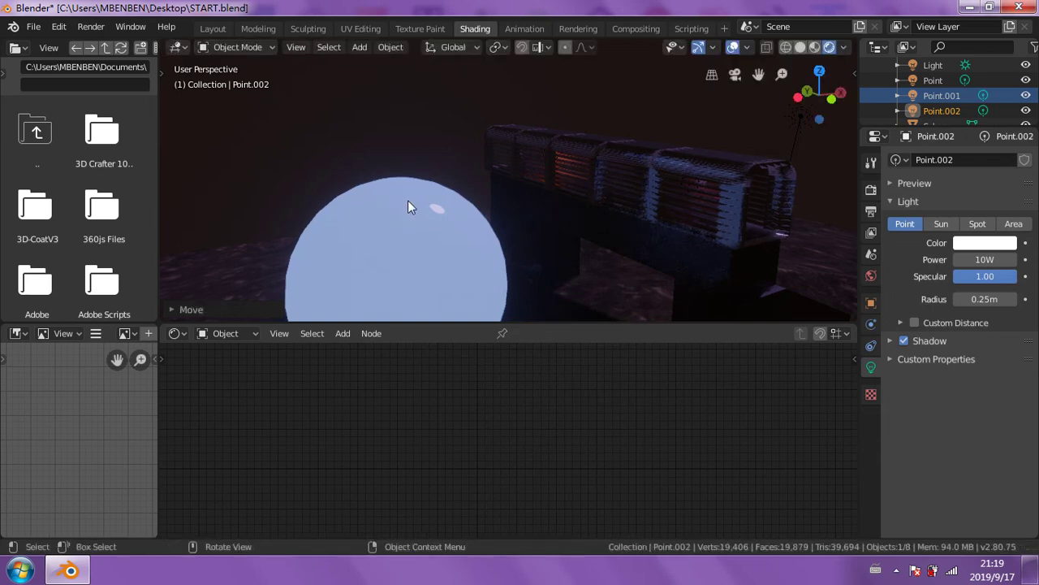
pyautogui.click(212, 31)
pyautogui.moveTo(484, 232); pyautogui.dragTo(477, 216, button='middle')
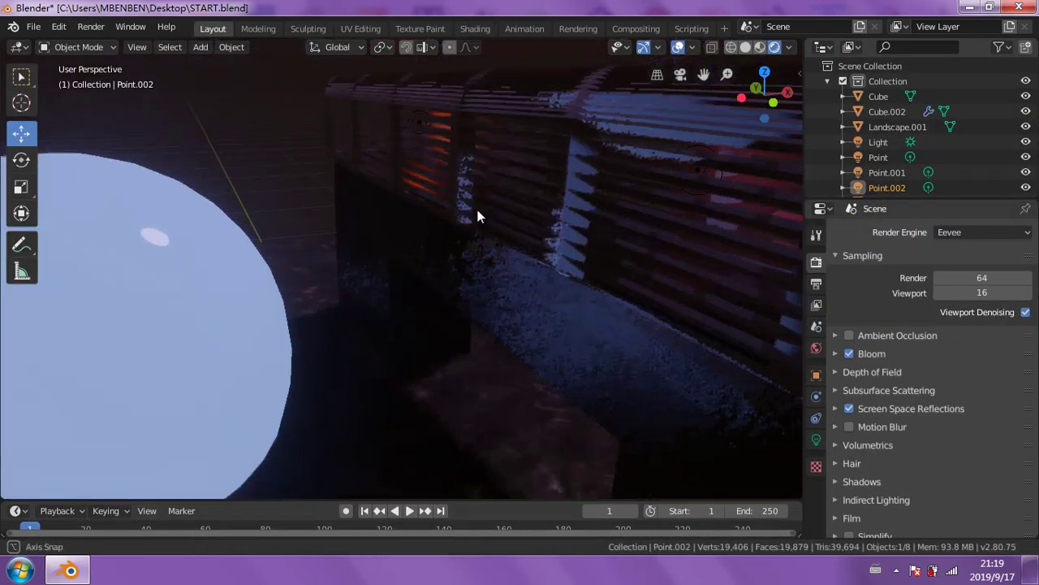
pyautogui.scroll(-5, 478, 217)
pyautogui.scroll(-3, 354, 234)
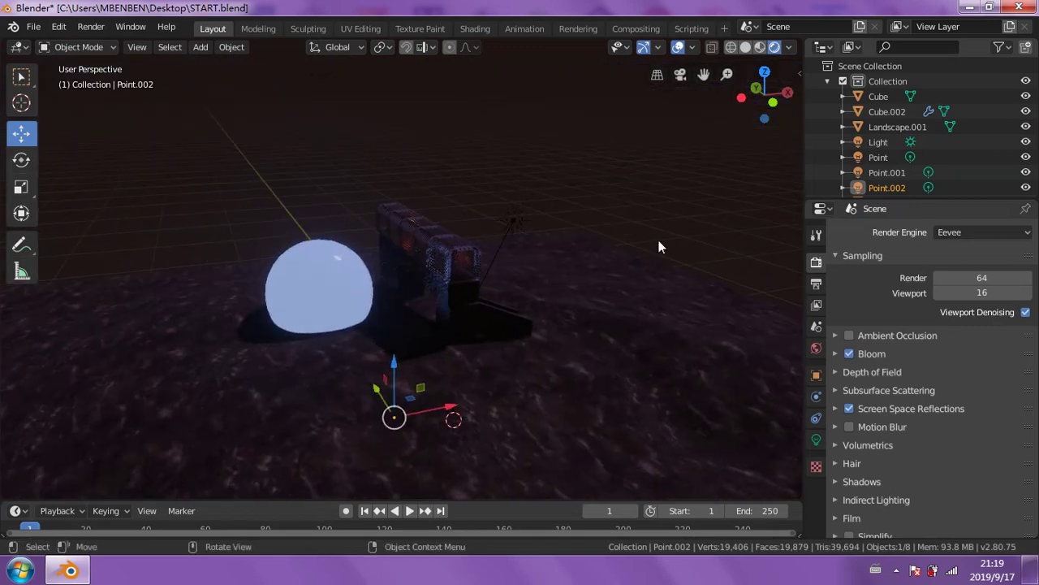
pyautogui.press('g')
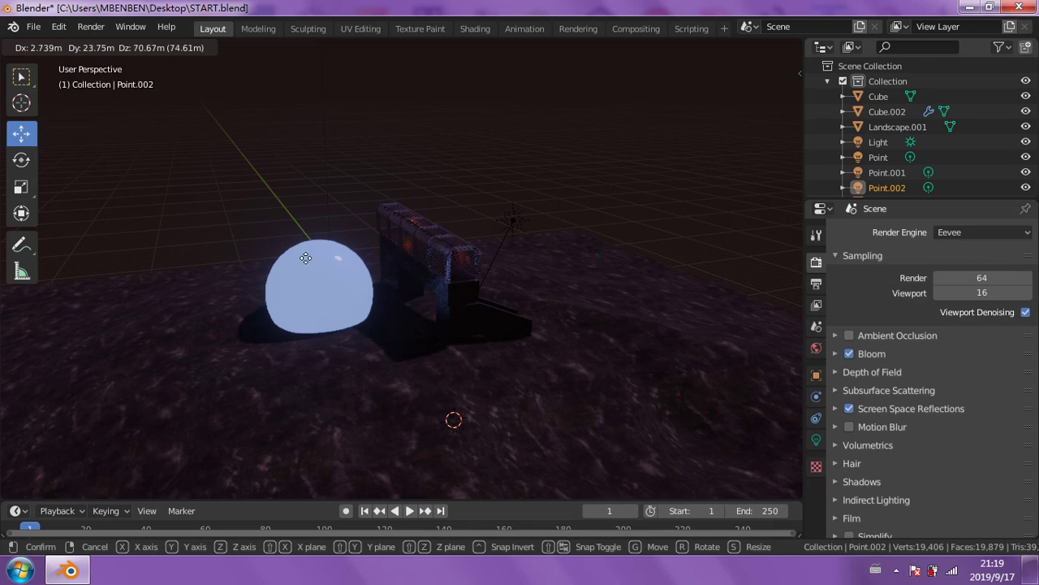
pyautogui.click(325, 372)
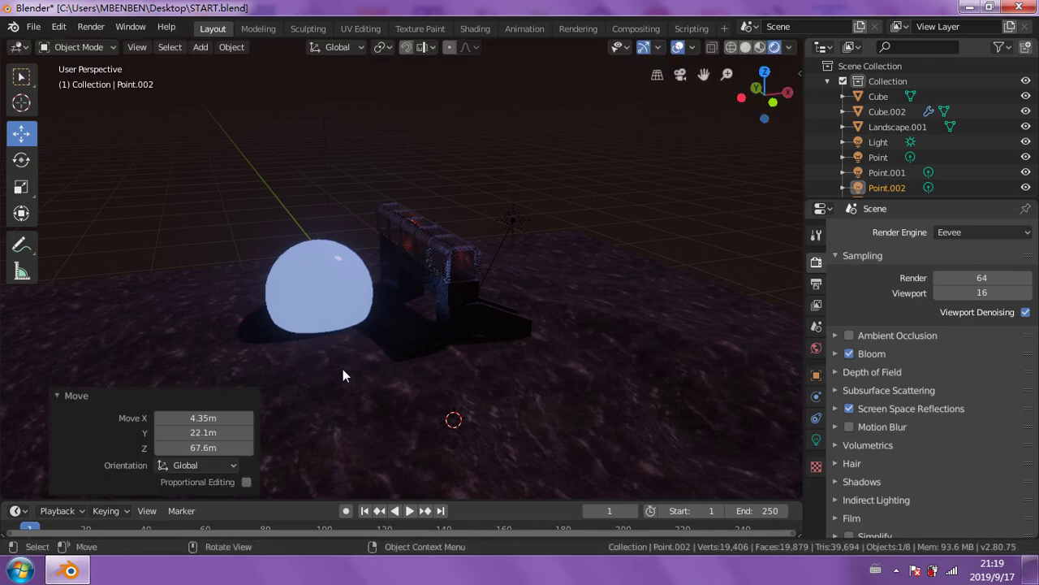
# - Inspect the light's placement from above and the side, then undo to remove it
pyautogui.moveTo(441, 128)
pyautogui.mouseDown(button='middle')
pyautogui.moveTo(347, 188)
pyautogui.moveTo(301, 179)
pyautogui.moveTo(226, 218)
pyautogui.moveTo(419, 242)
pyautogui.moveTo(476, 227)
pyautogui.mouseUp(button='middle')
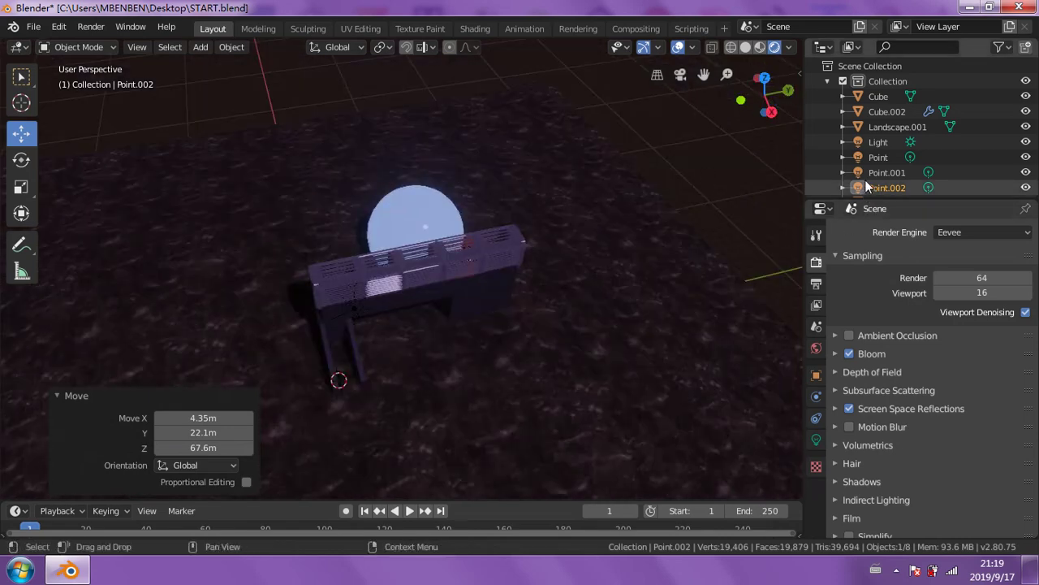
pyautogui.scroll(-1, 865, 192)
pyautogui.scroll(2, 390, 289)
pyautogui.moveTo(390, 290)
pyautogui.mouseDown(button='middle')
pyautogui.moveTo(517, 225)
pyautogui.moveTo(532, 200)
pyautogui.moveTo(518, 223)
pyautogui.mouseUp(button='middle')
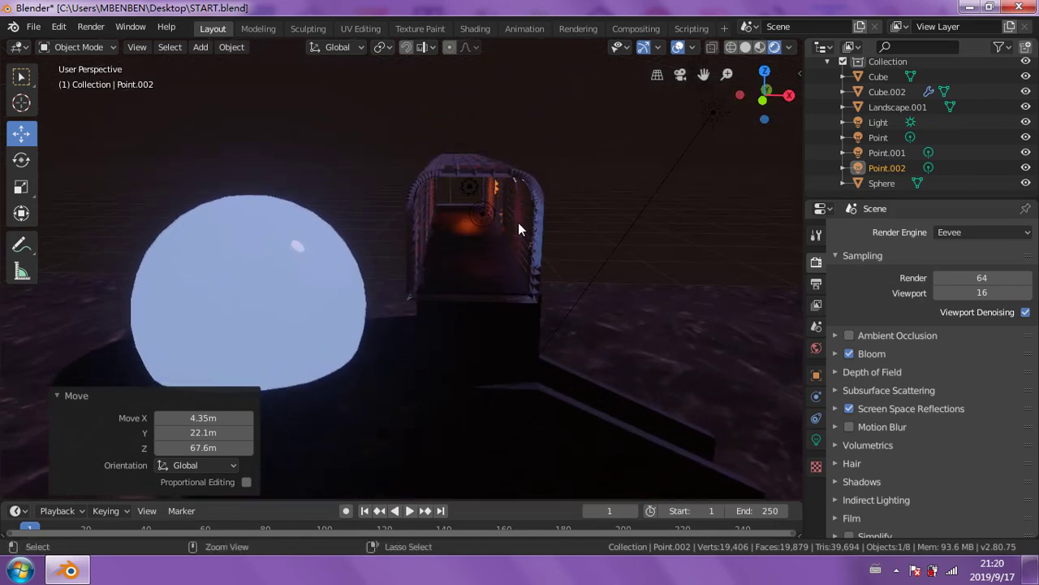
pyautogui.hotkey('ctrl', 'z')
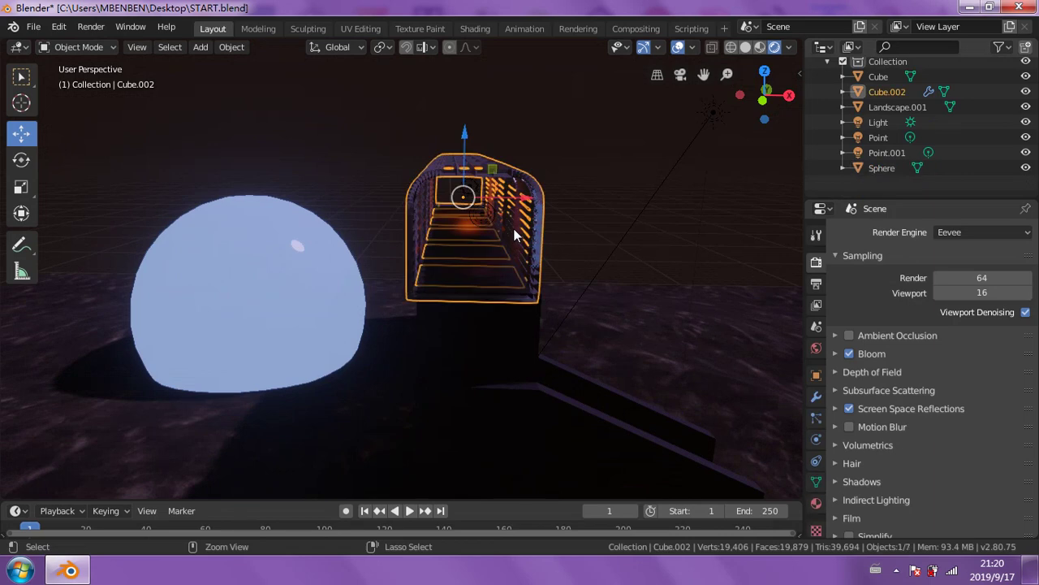
pyautogui.hotkey('ctrl', 'z')
pyautogui.hotkey('ctrl', 'z')
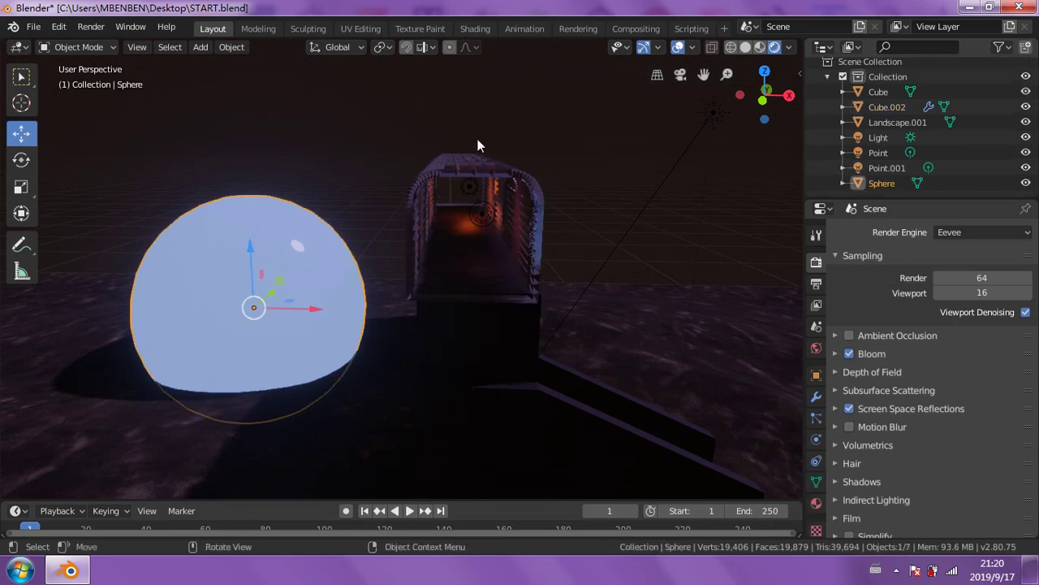
# - Add another point light, Point.002, and roughly place it in the scene
pyautogui.click(201, 47)
pyautogui.moveTo(221, 237)
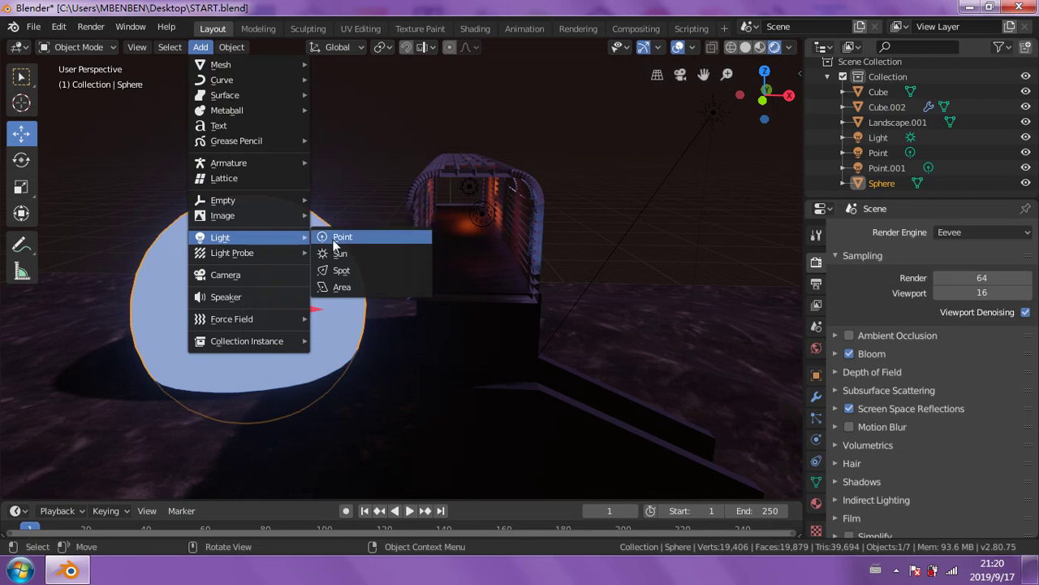
pyautogui.click(335, 240)
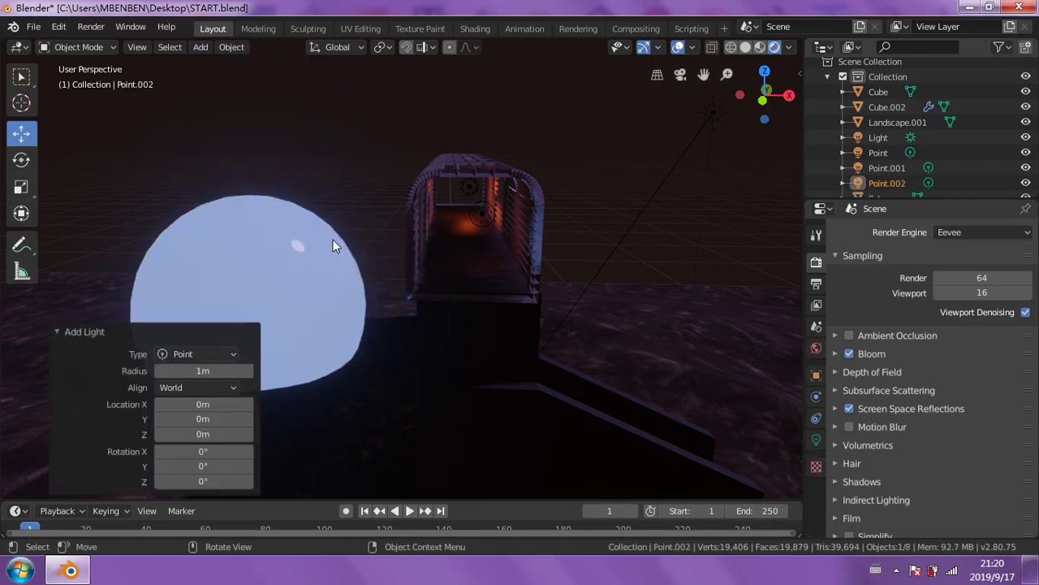
pyautogui.press('g')
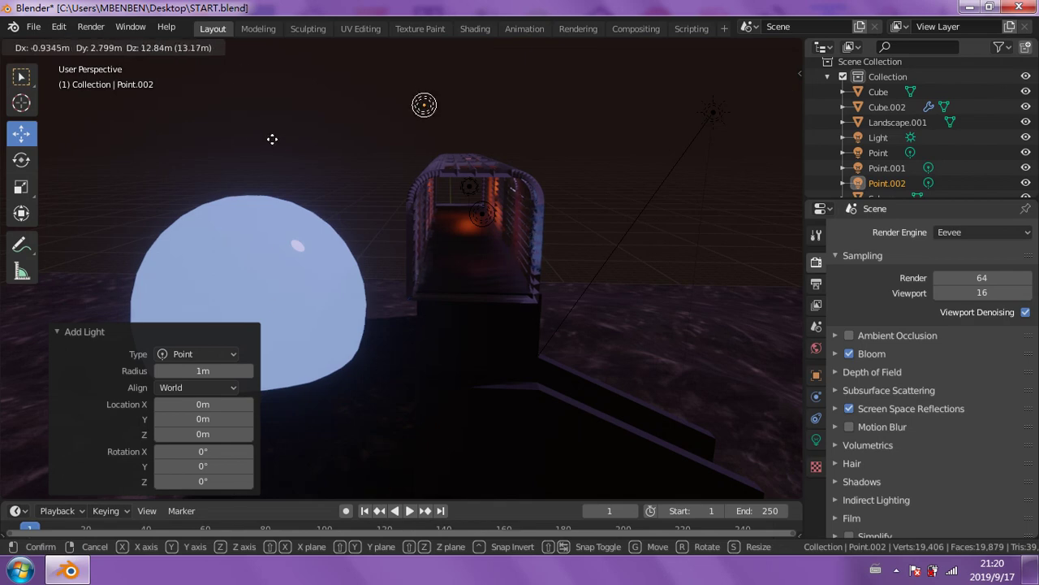
pyautogui.click(149, 274)
pyautogui.moveTo(281, 263)
pyautogui.mouseDown(button='middle')
pyautogui.moveTo(320, 282)
pyautogui.moveTo(348, 255)
pyautogui.mouseUp(button='middle')
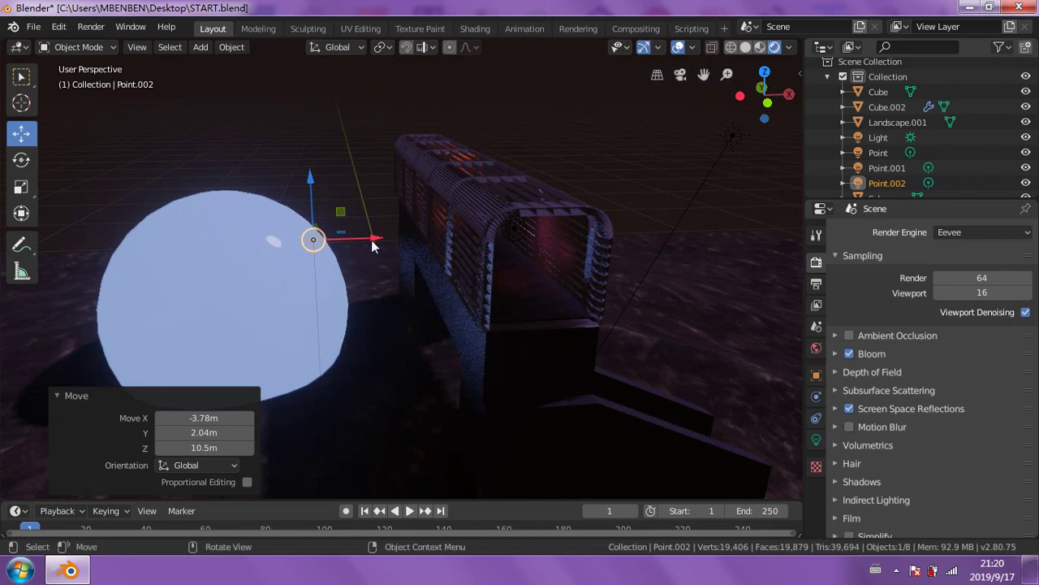
pyautogui.moveTo(422, 290)
pyautogui.mouseDown(button='middle')
pyautogui.moveTo(462, 286)
pyautogui.moveTo(453, 269)
pyautogui.mouseUp(button='middle')
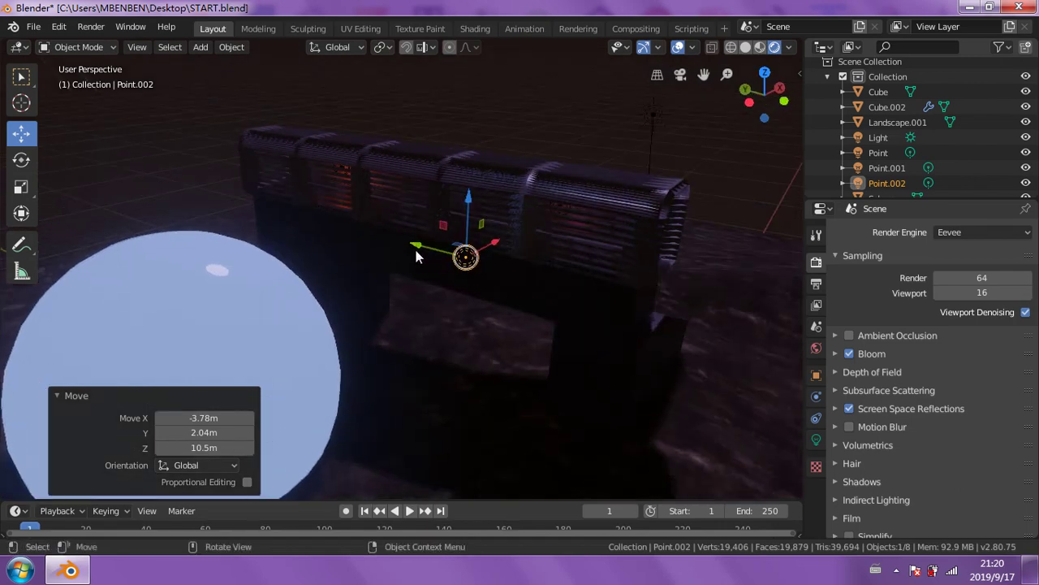
# - Position Point.002 just above the sphere using Y, X and Z constrained moves
pyautogui.press('g')
pyautogui.press('y')
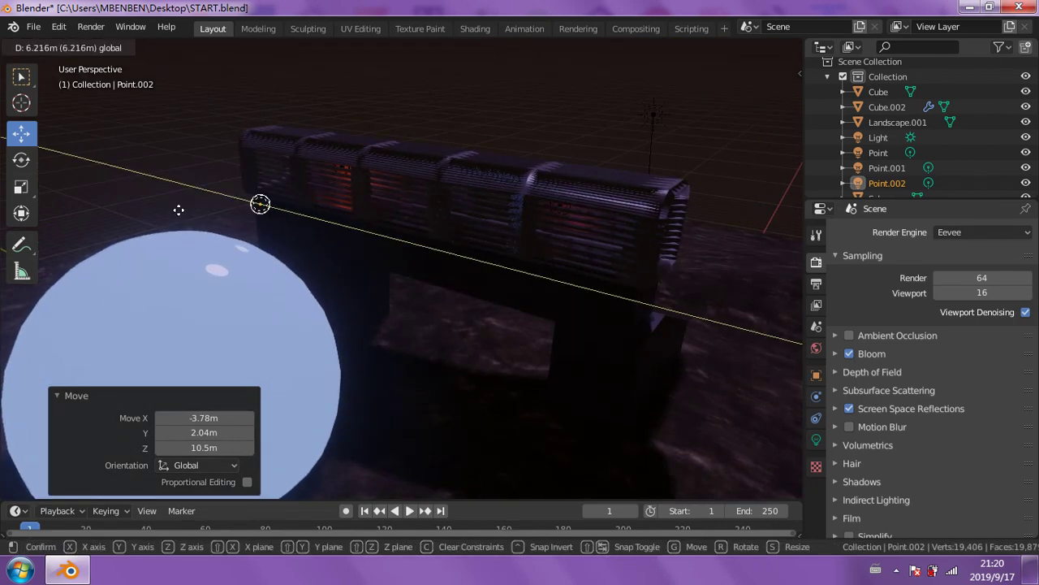
pyautogui.click(250, 190)
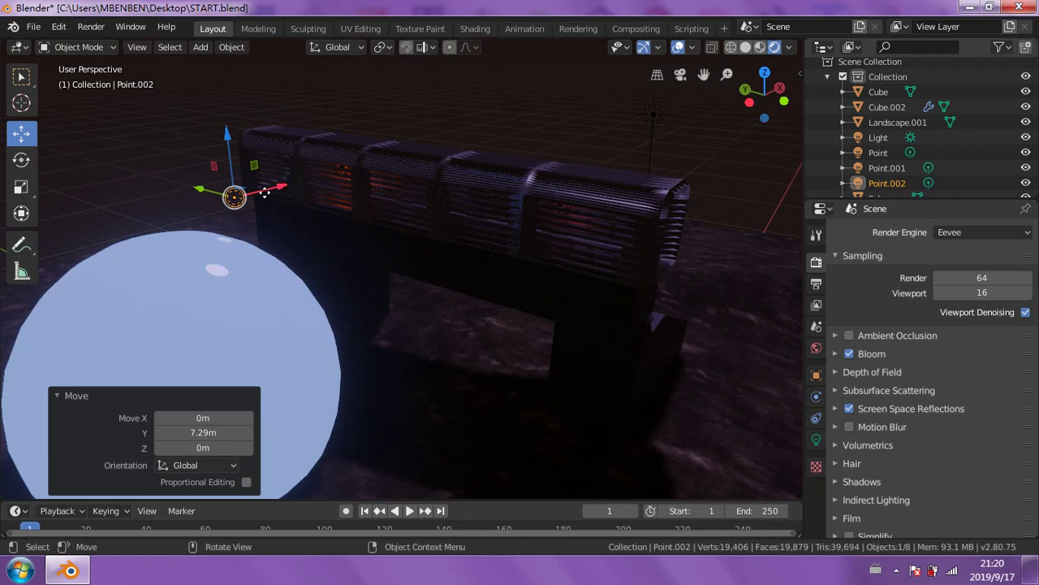
pyautogui.press('g')
pyautogui.press('x')
pyautogui.click(210, 207)
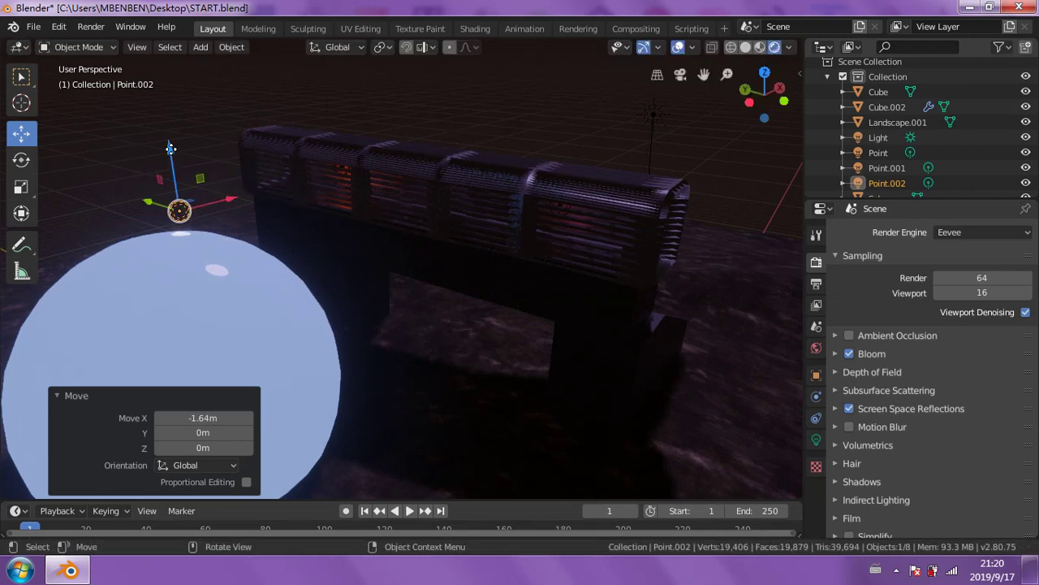
pyautogui.press('g')
pyautogui.press('z')
pyautogui.click(507, 335)
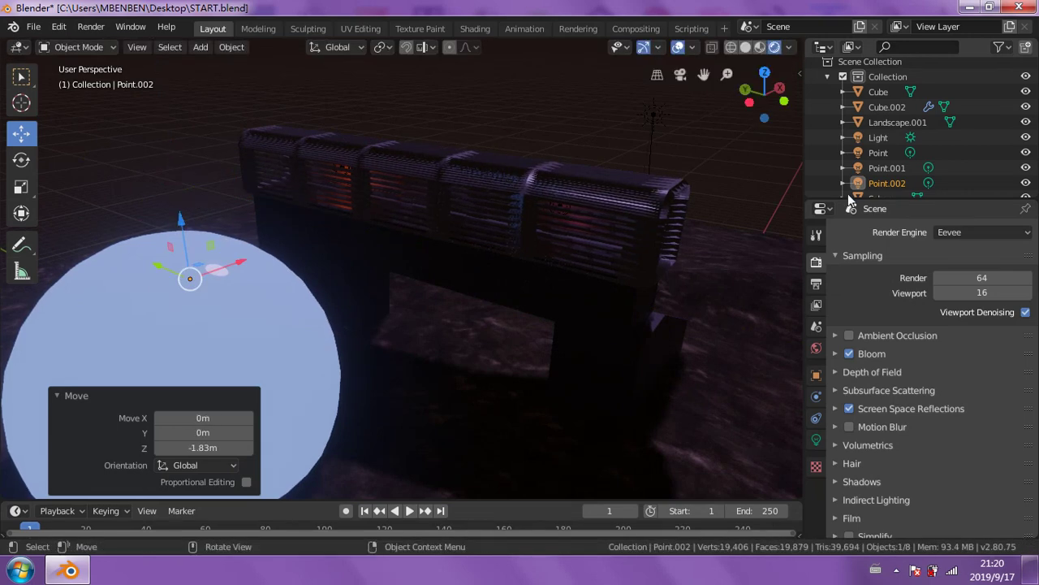
pyautogui.moveTo(177, 206)
pyautogui.mouseDown()
pyautogui.moveTo(179, 166)
pyautogui.moveTo(207, 233)
pyautogui.mouseUp()
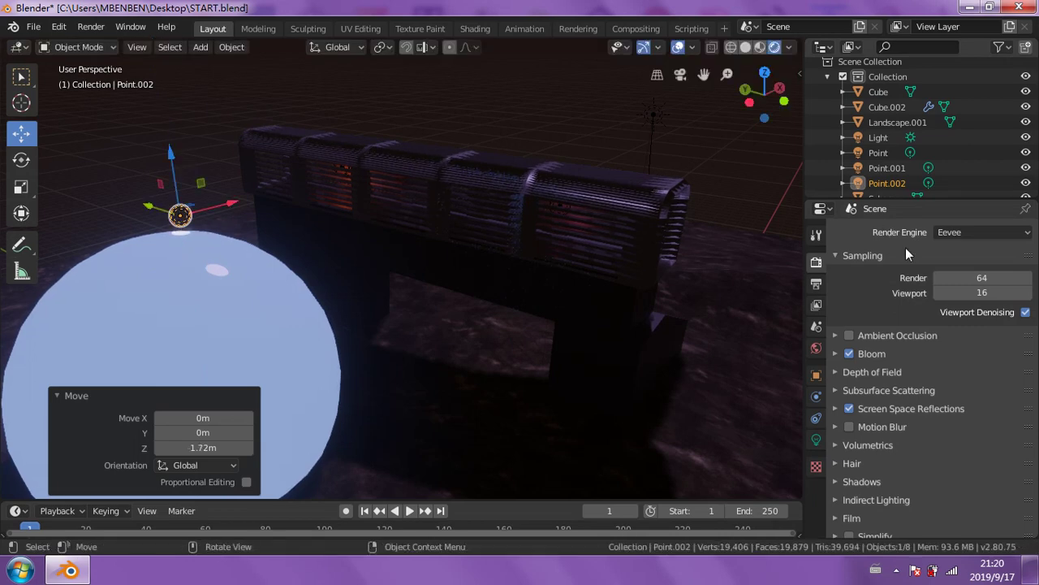
pyautogui.click(817, 439)
pyautogui.click(971, 316)
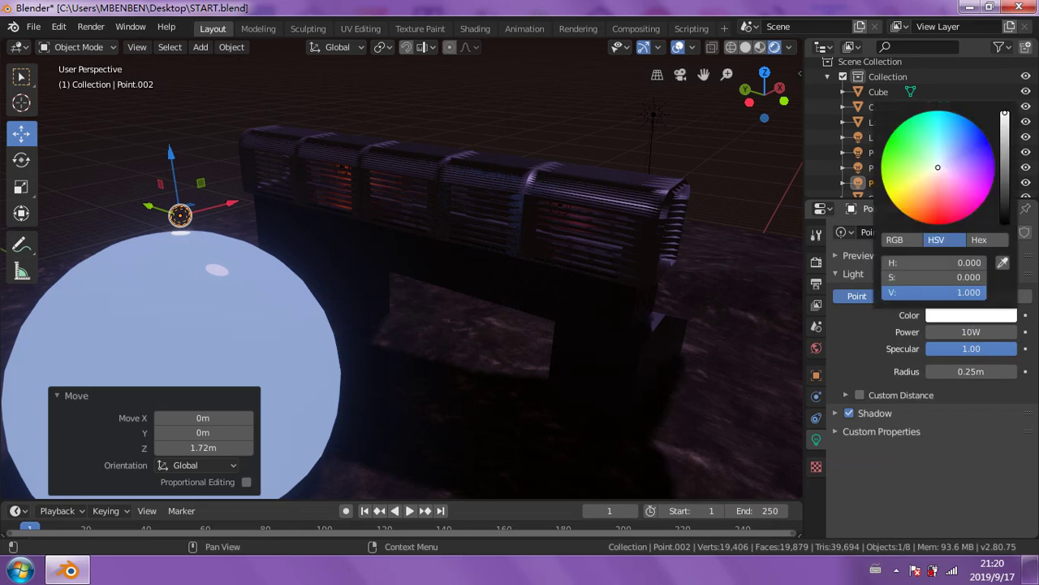
# - Tint Point.002 pale cyan and try power values of 9.9, 22 and 222 W
pyautogui.moveTo(939, 162); pyautogui.dragTo(940, 158)
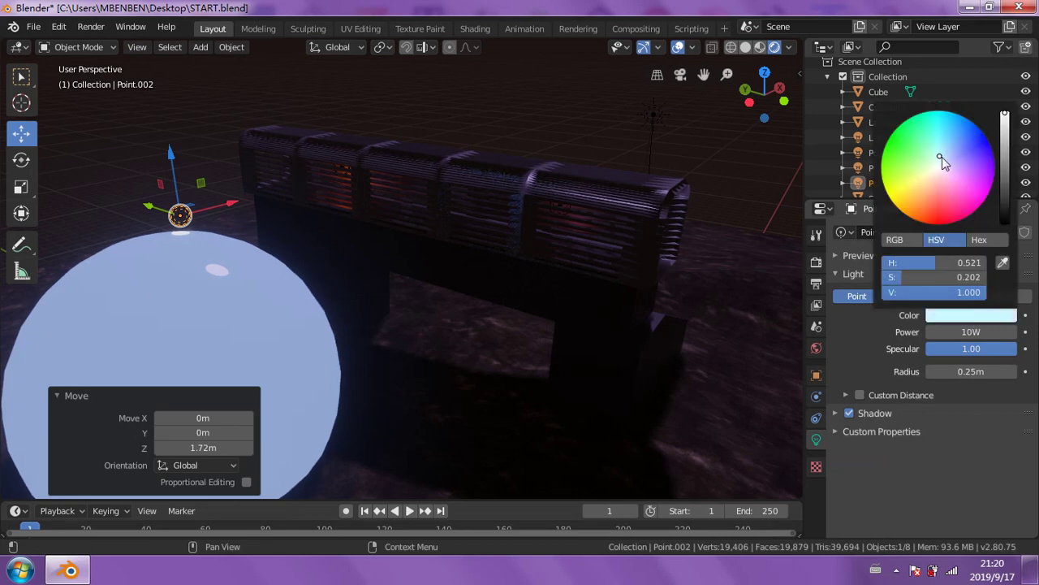
pyautogui.click(966, 333)
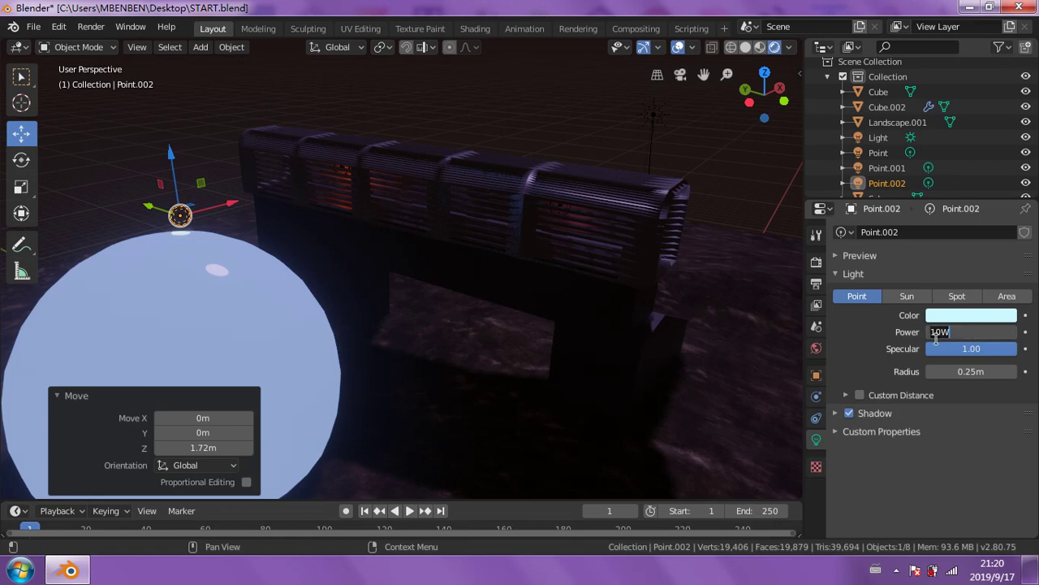
pyautogui.write('9.9')
pyautogui.press('Return')
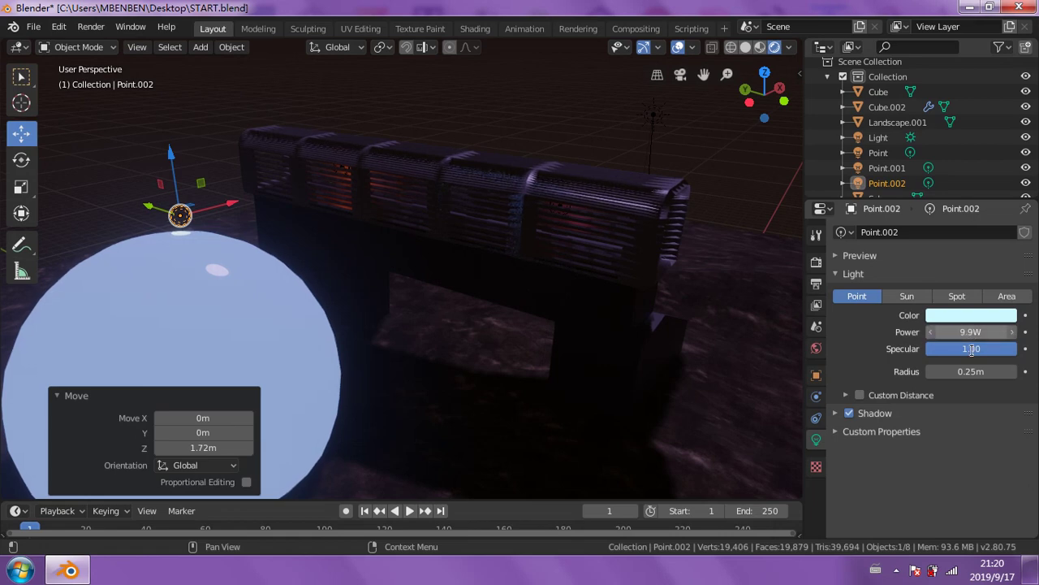
pyautogui.click(966, 339)
pyautogui.write('22')
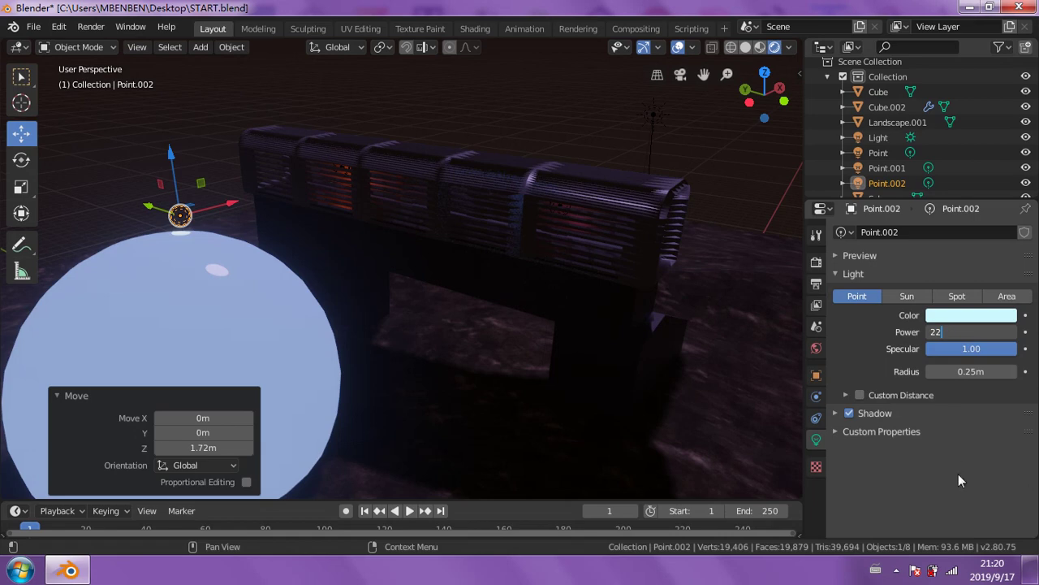
pyautogui.press('Return')
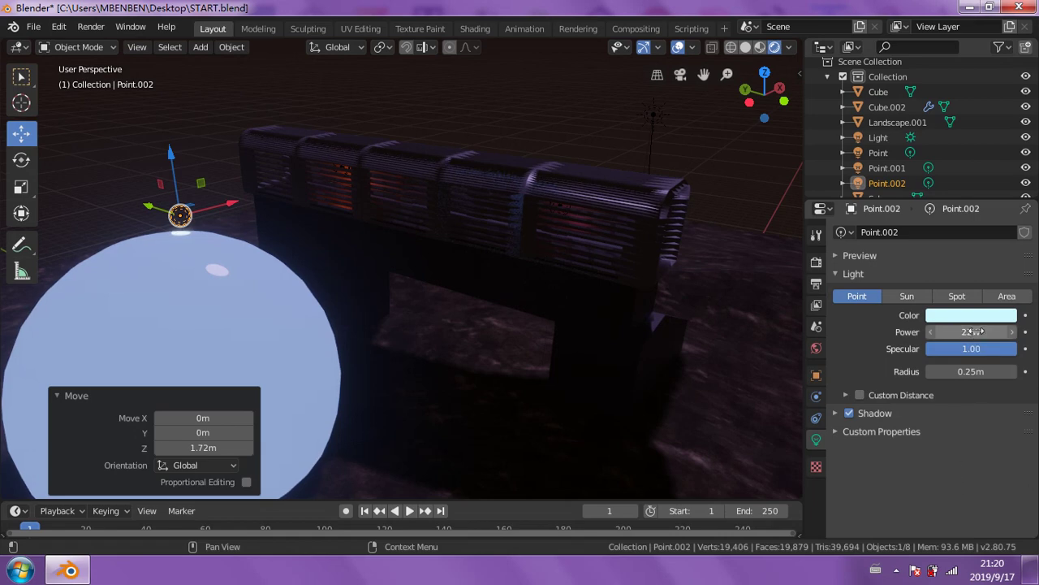
pyautogui.click(978, 338)
pyautogui.write('222')
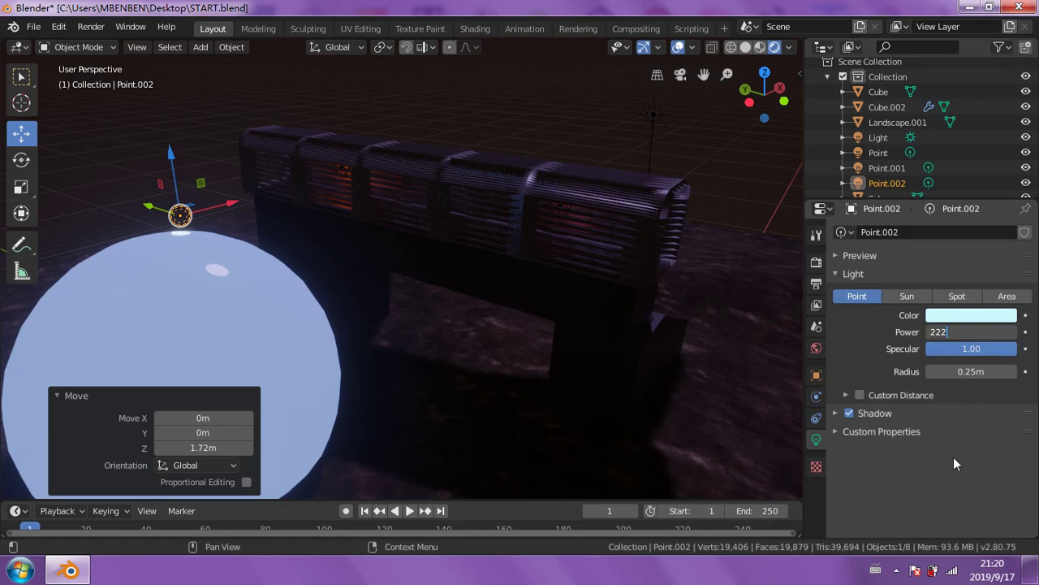
pyautogui.press('Return')
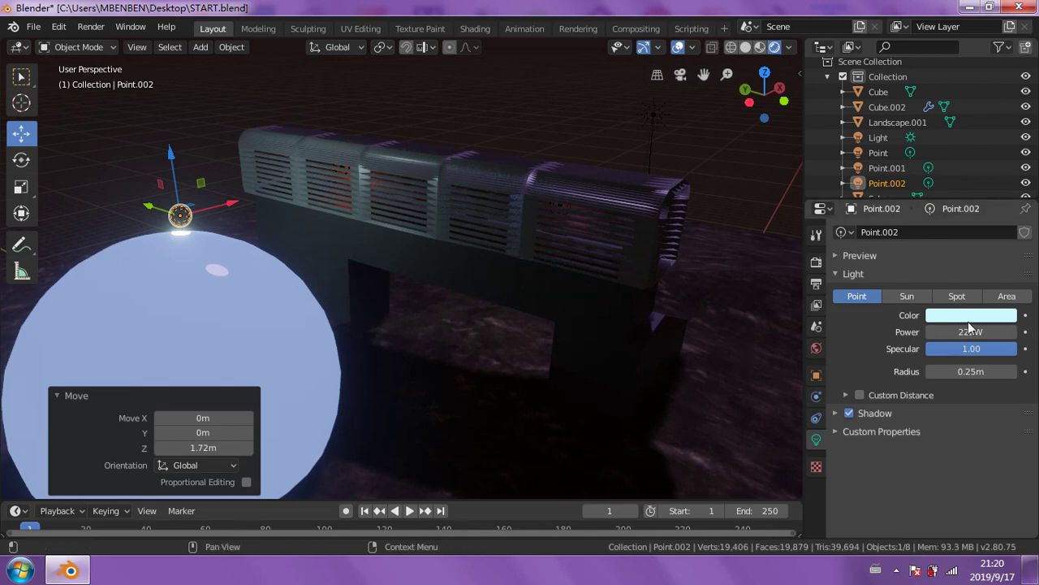
# - Make Point.002 lavender and set its power to 2222 W
pyautogui.click(968, 318)
pyautogui.click(948, 154)
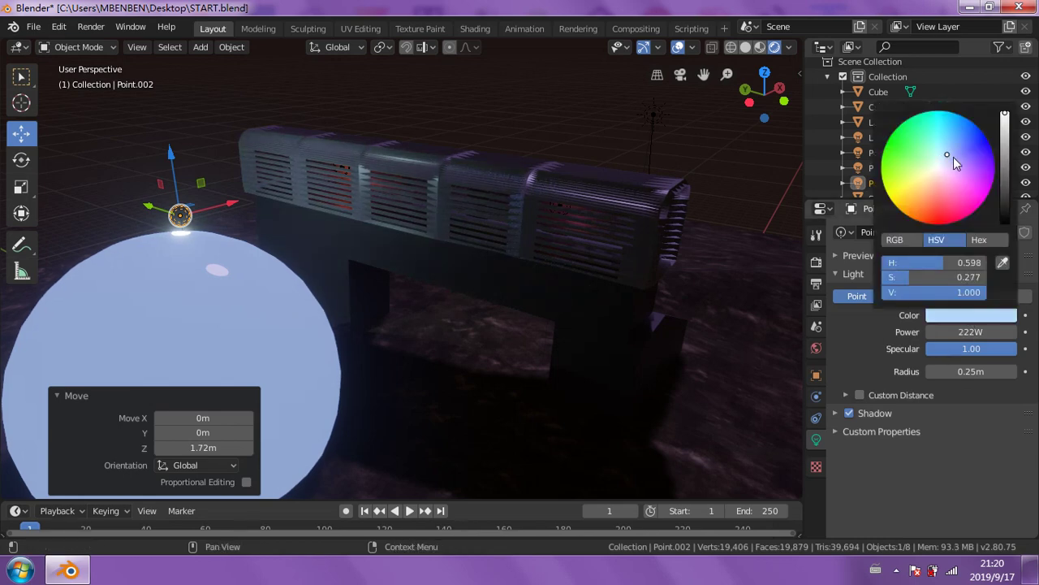
pyautogui.click(955, 157)
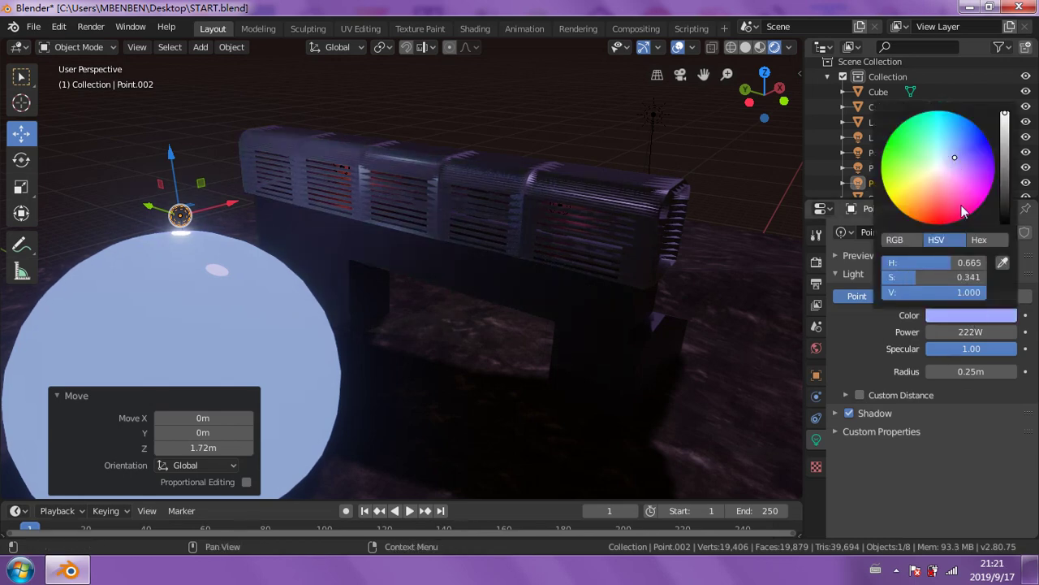
pyautogui.click(966, 332)
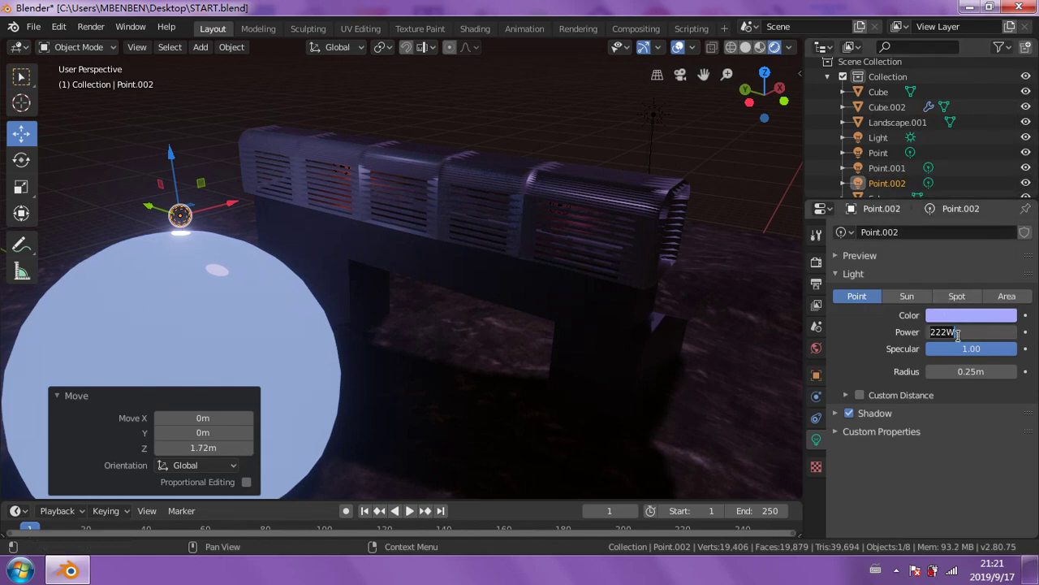
pyautogui.write('2222')
pyautogui.press('Return')
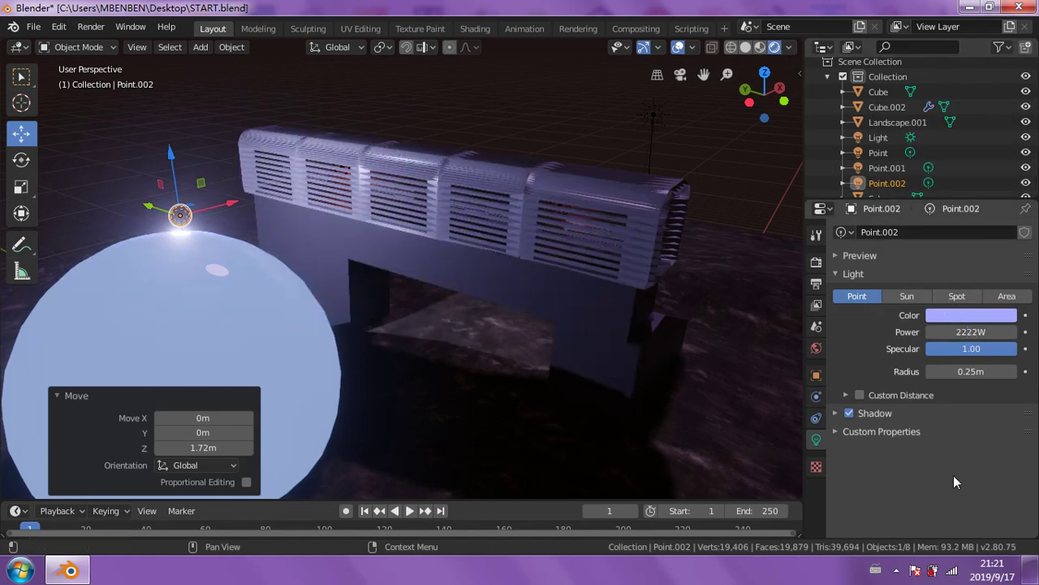
pyautogui.moveTo(552, 320)
pyautogui.mouseDown(button='middle')
pyautogui.moveTo(418, 298)
pyautogui.moveTo(414, 307)
pyautogui.moveTo(429, 313)
pyautogui.moveTo(448, 305)
pyautogui.moveTo(406, 285)
pyautogui.mouseUp(button='middle')
# - Zoom and orbit to look down the tunnel, then hide the viewport gizmos and overlay text
pyautogui.scroll(2, 341, 247)
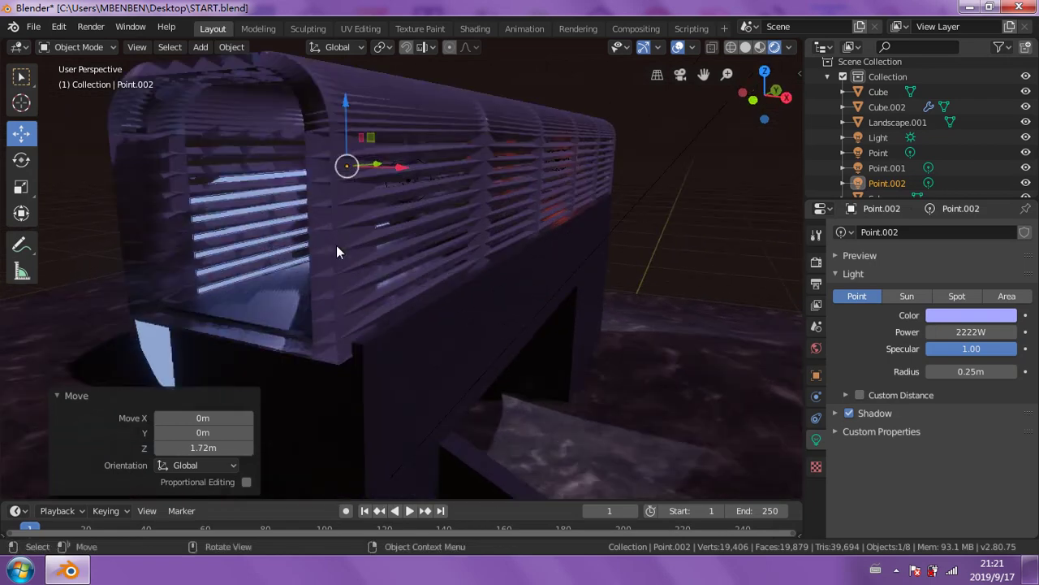
pyautogui.scroll(2, 309, 240)
pyautogui.scroll(2, 267, 234)
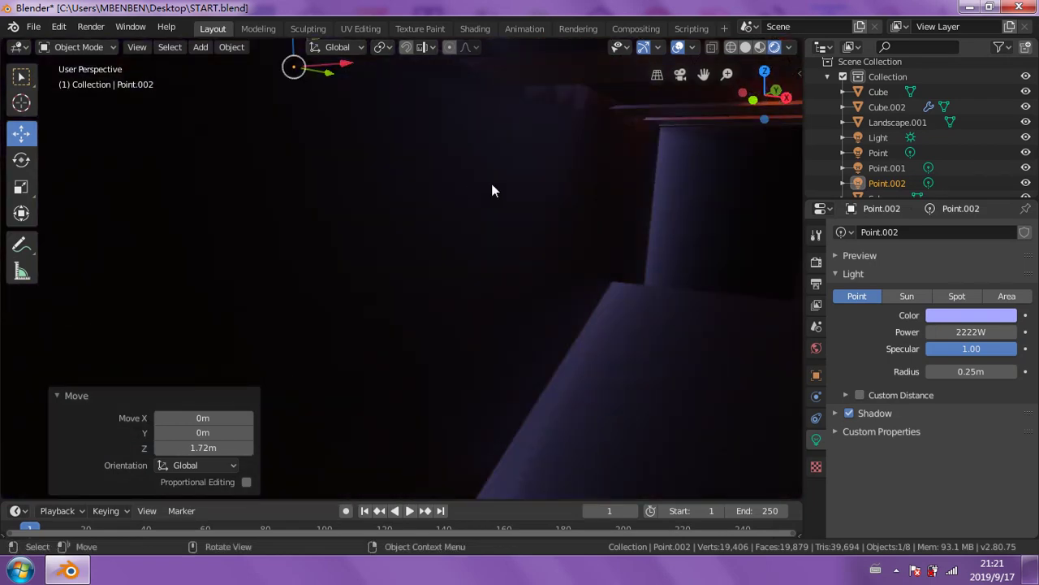
pyautogui.scroll(-4, 540, 215)
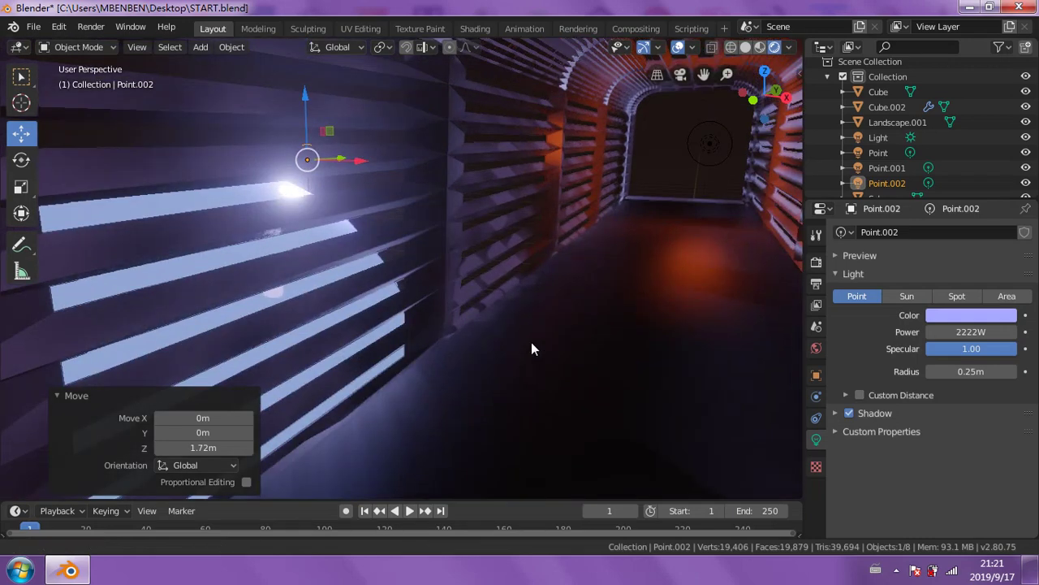
pyautogui.scroll(1, 521, 345)
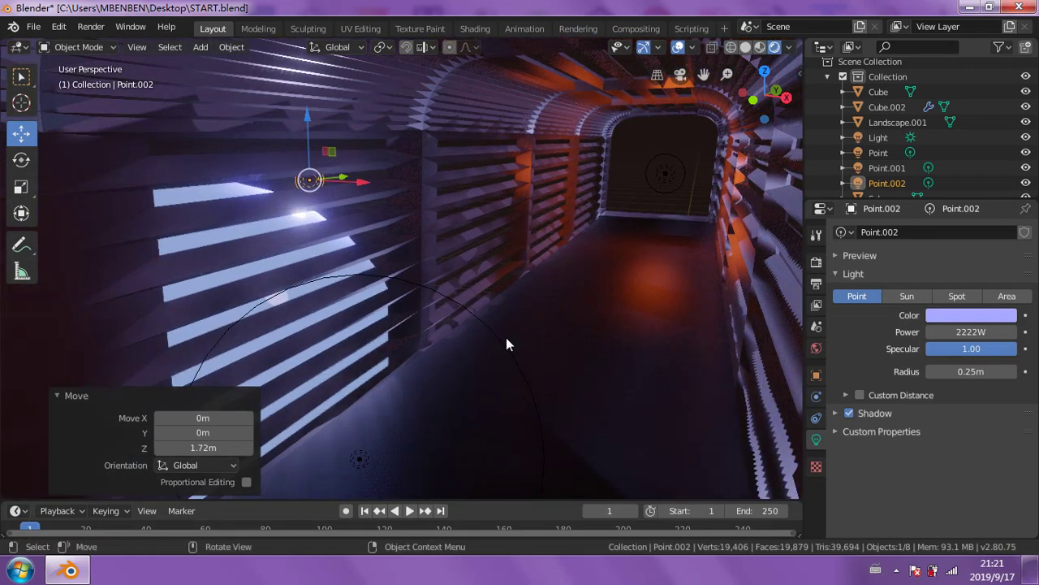
pyautogui.moveTo(506, 345)
pyautogui.mouseDown(button='middle')
pyautogui.moveTo(525, 335)
pyautogui.moveTo(519, 299)
pyautogui.mouseUp(button='middle')
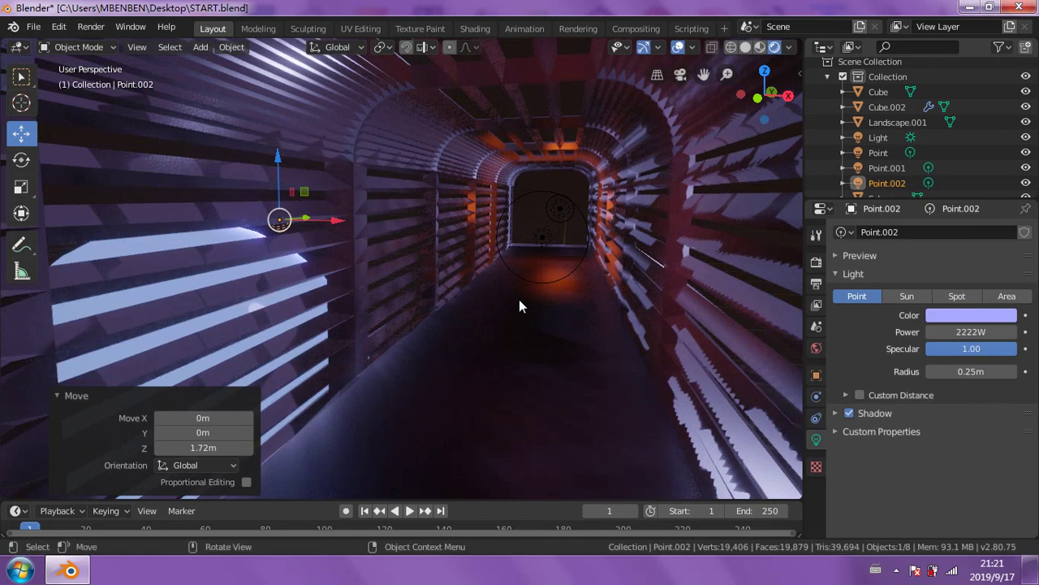
pyautogui.click(644, 49)
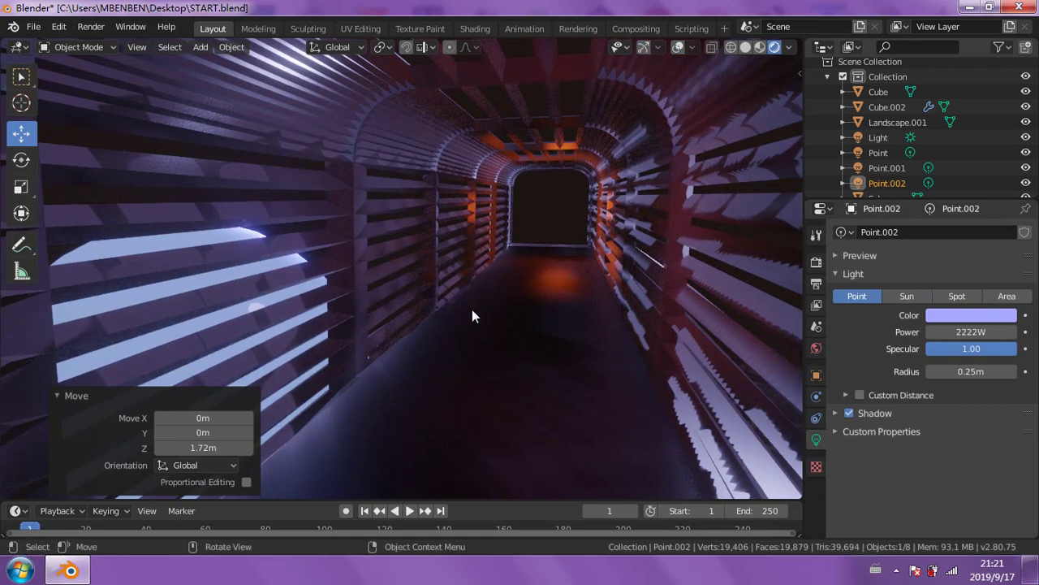
# - Orbit around the ribbed tunnel and sphere, collapsing the Move adjustment panel
pyautogui.scroll(-3, 460, 310)
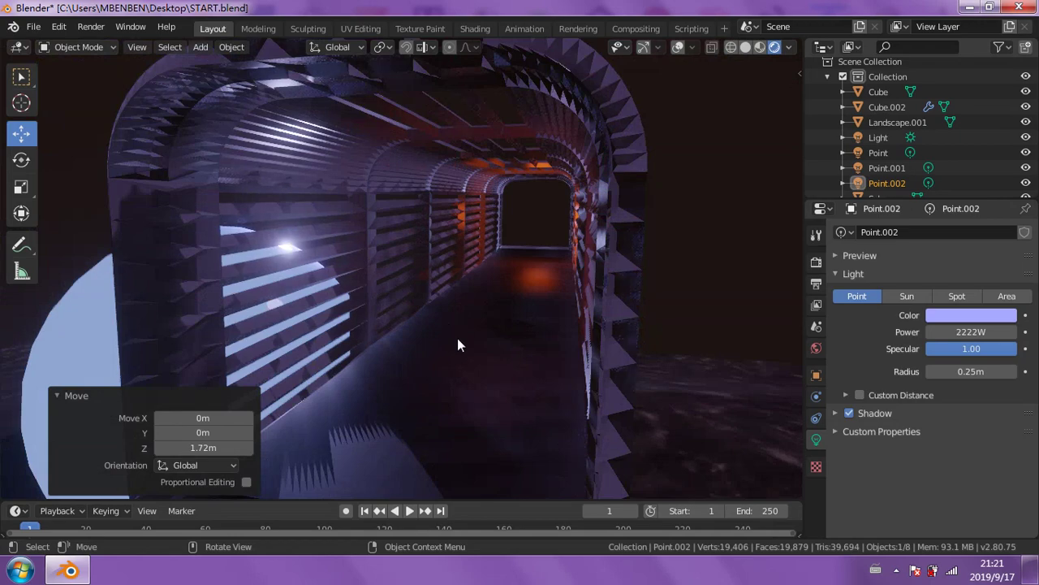
pyautogui.moveTo(457, 338)
pyautogui.mouseDown(button='middle')
pyautogui.moveTo(385, 294)
pyautogui.moveTo(480, 356)
pyautogui.moveTo(577, 352)
pyautogui.moveTo(606, 362)
pyautogui.moveTo(612, 387)
pyautogui.moveTo(382, 379)
pyautogui.moveTo(358, 390)
pyautogui.moveTo(331, 369)
pyautogui.moveTo(536, 320)
pyautogui.mouseUp(button='middle')
pyautogui.scroll(3, 563, 270)
pyautogui.scroll(3, 652, 298)
pyautogui.moveTo(654, 306)
pyautogui.mouseDown(button='middle')
pyautogui.moveTo(542, 323)
pyautogui.moveTo(534, 312)
pyautogui.moveTo(465, 357)
pyautogui.mouseUp(button='middle')
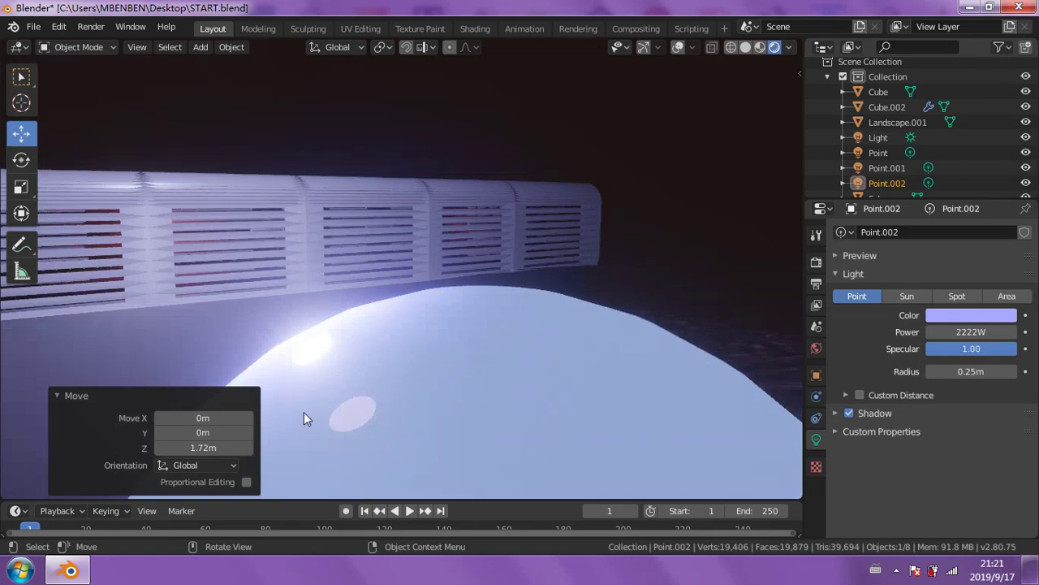
pyautogui.click(57, 394)
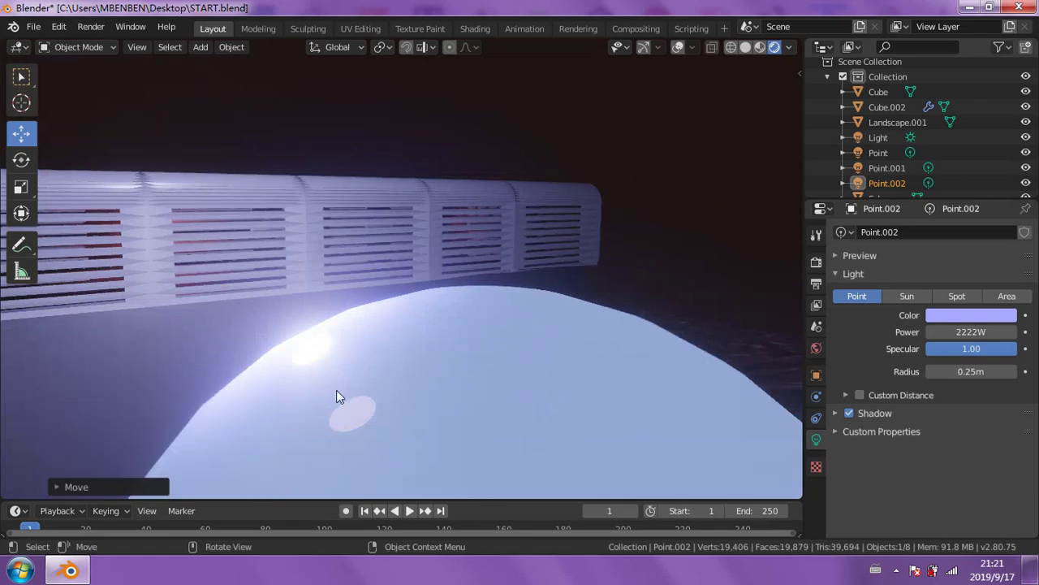
pyautogui.moveTo(340, 381)
pyautogui.mouseDown(button='middle')
pyautogui.moveTo(328, 377)
pyautogui.moveTo(672, 380)
pyautogui.mouseUp(button='middle')
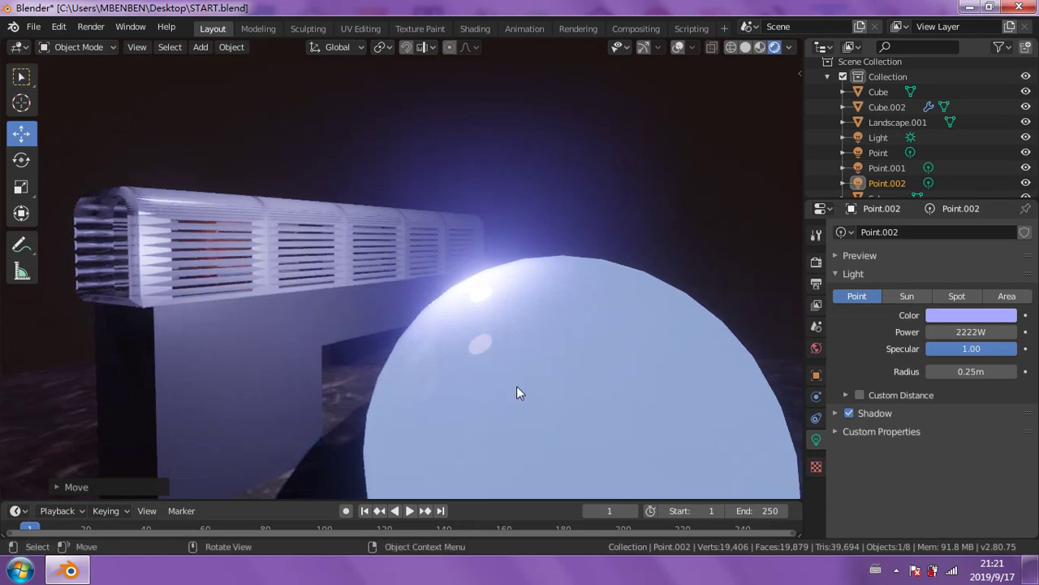
# - Select Cube.002 and darken its material's base colour in the Shading workspace
pyautogui.click(288, 249)
pyautogui.click(473, 29)
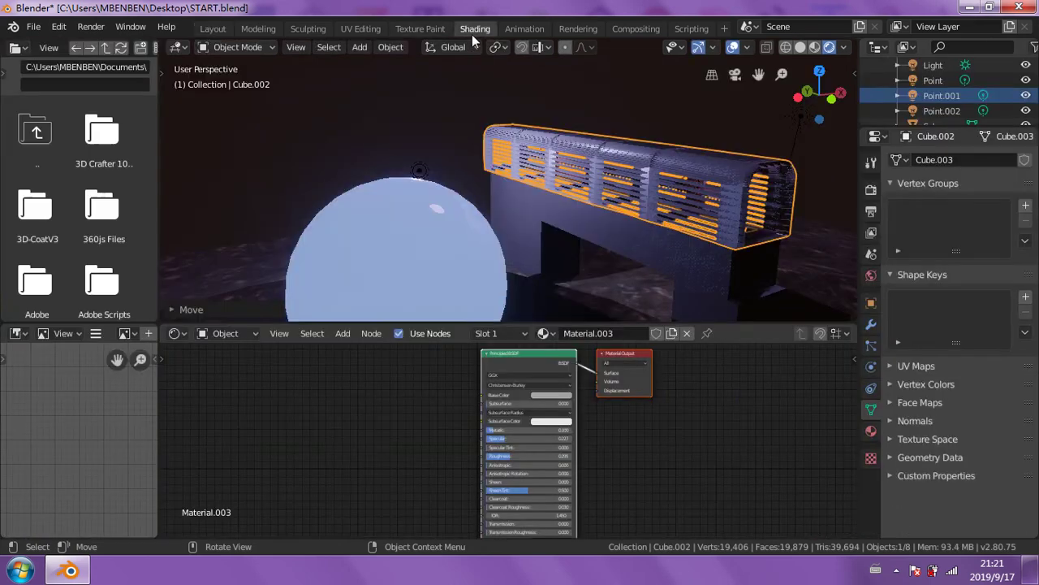
pyautogui.click(556, 396)
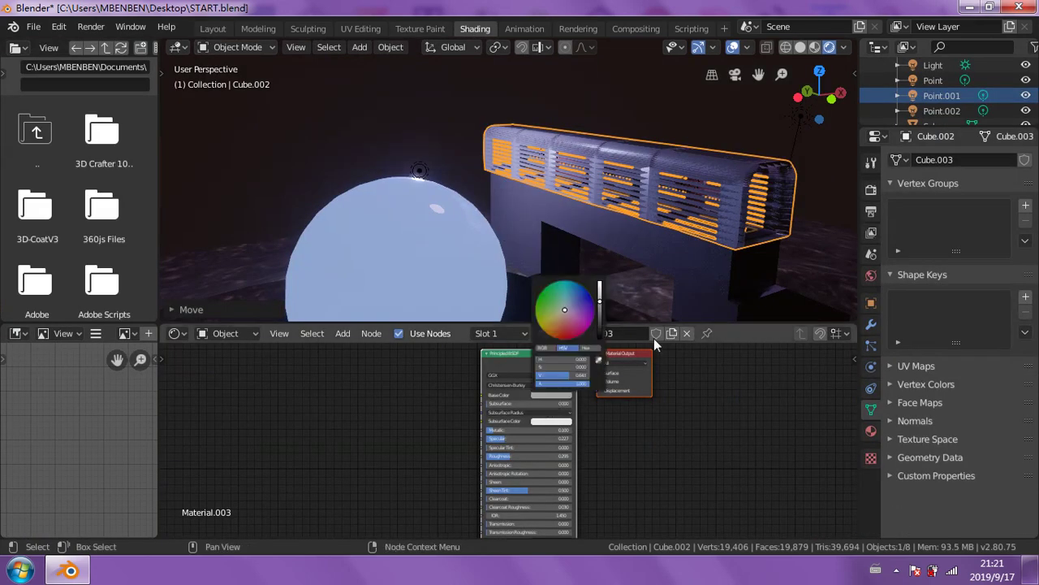
pyautogui.click(538, 398)
pyautogui.moveTo(600, 315); pyautogui.dragTo(600, 318)
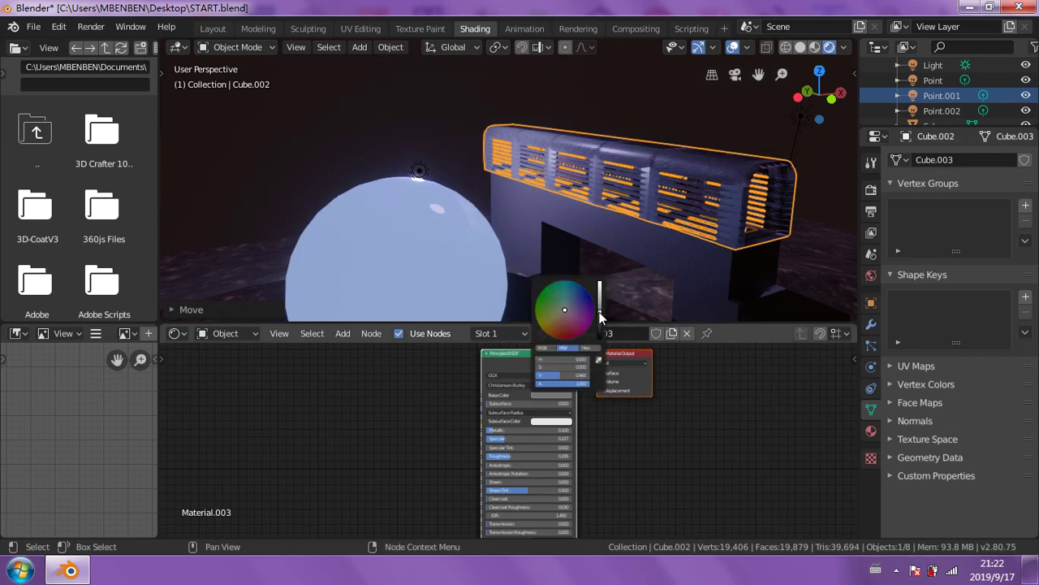
pyautogui.click(421, 145)
# - Orbit slightly inside the tunnel, hide the navigation gizmo and overlays, and return to Layout
pyautogui.moveTo(420, 145)
pyautogui.mouseDown(button='middle')
pyautogui.moveTo(620, 202)
pyautogui.moveTo(467, 189)
pyautogui.moveTo(507, 190)
pyautogui.moveTo(483, 224)
pyautogui.moveTo(510, 221)
pyautogui.mouseUp(button='middle')
pyautogui.scroll(3, 487, 216)
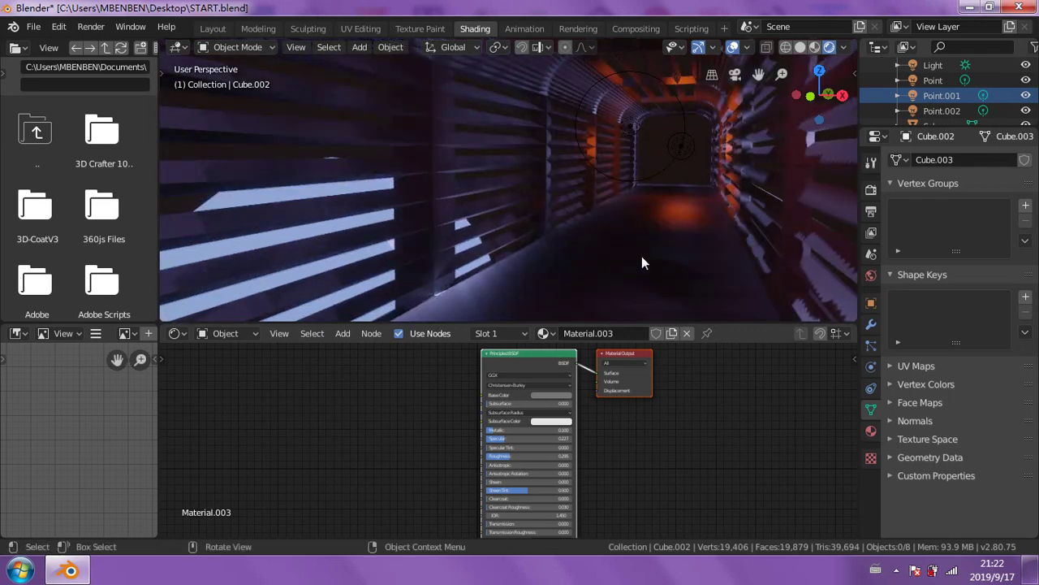
pyautogui.moveTo(642, 259)
pyautogui.mouseDown(button='middle')
pyautogui.moveTo(640, 270)
pyautogui.moveTo(618, 270)
pyautogui.mouseUp(button='middle')
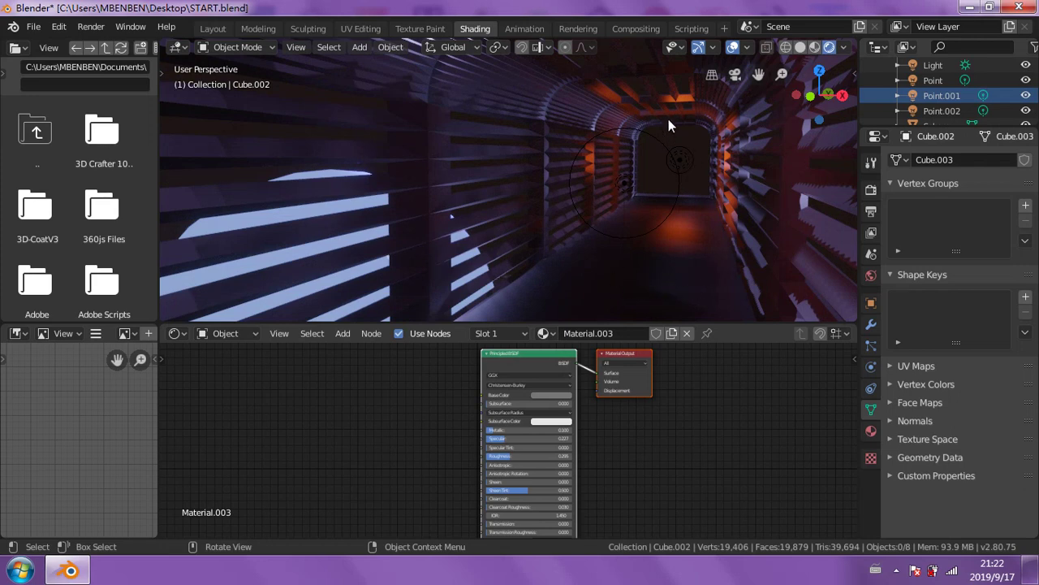
pyautogui.click(698, 47)
pyautogui.click(733, 46)
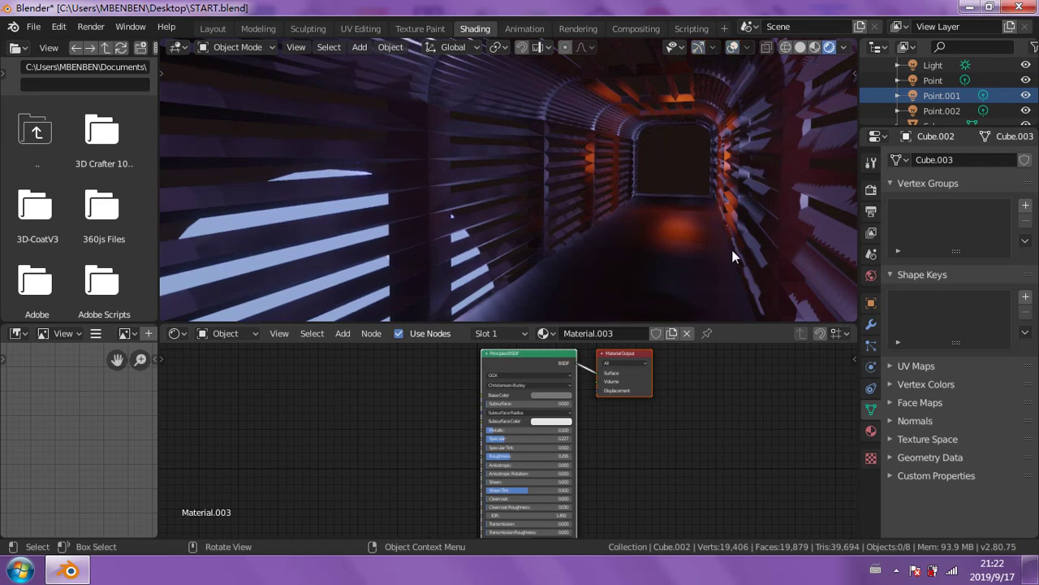
pyautogui.click(213, 29)
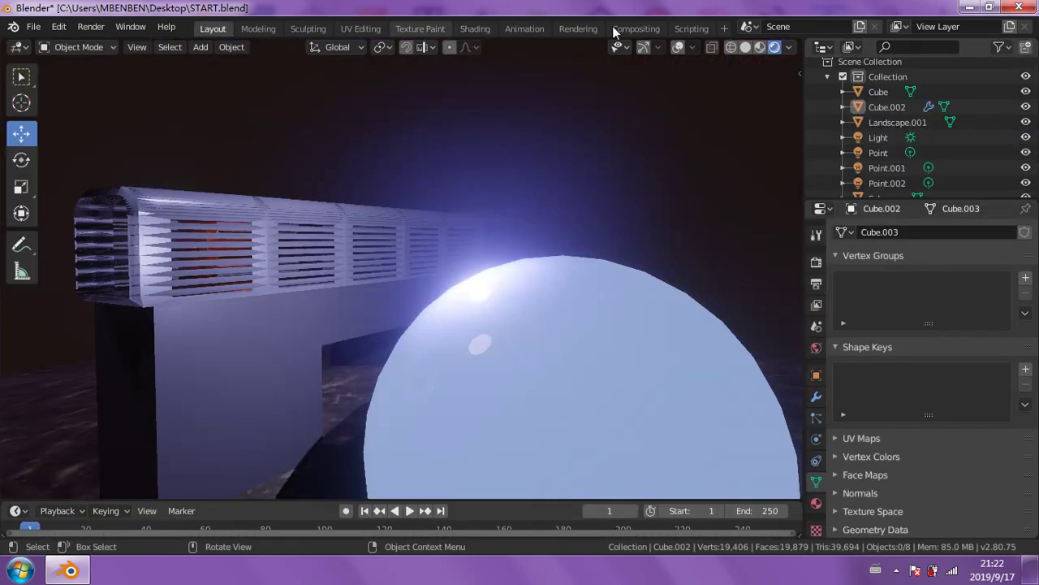
pyautogui.moveTo(443, 221)
pyautogui.mouseDown(button='middle')
pyautogui.moveTo(774, 253)
pyautogui.moveTo(799, 223)
pyautogui.moveTo(116, 214)
pyautogui.mouseUp(button='middle')
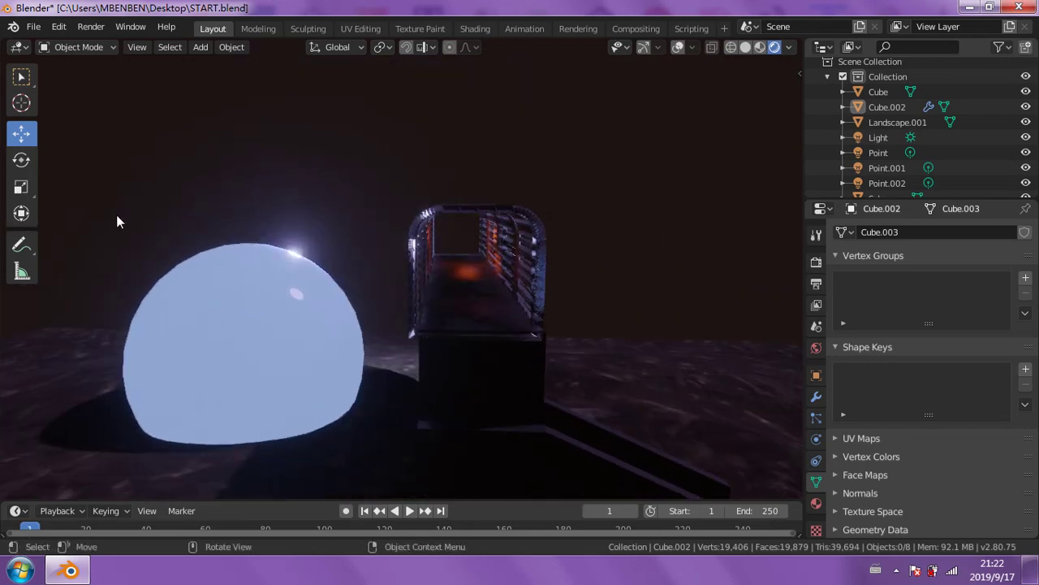
pyautogui.scroll(5, 433, 270)
pyautogui.scroll(5, 439, 280)
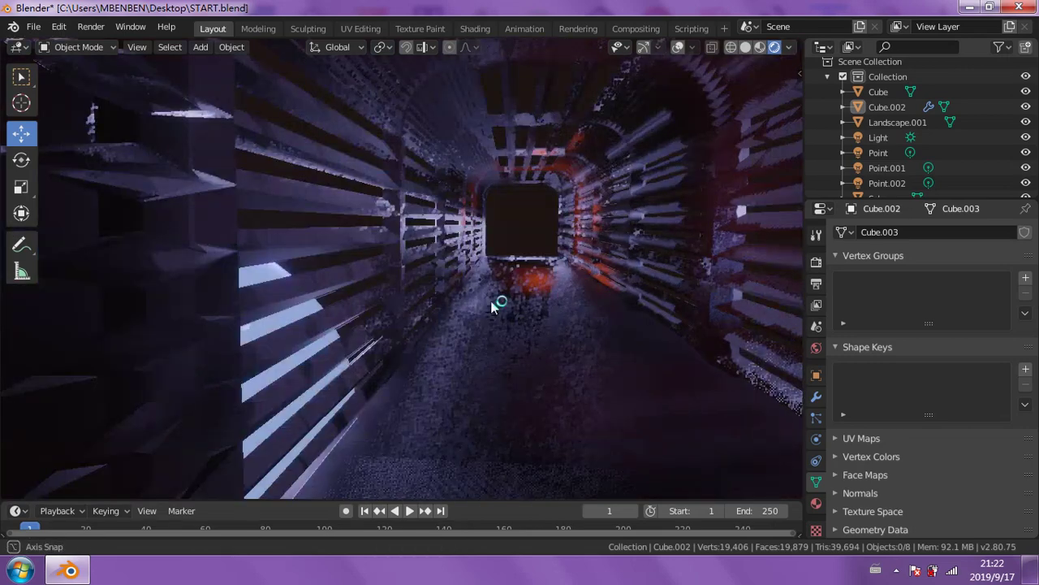
pyautogui.moveTo(514, 307)
pyautogui.mouseDown(button='middle')
pyautogui.moveTo(485, 299)
pyautogui.moveTo(343, 377)
pyautogui.mouseUp(button='middle')
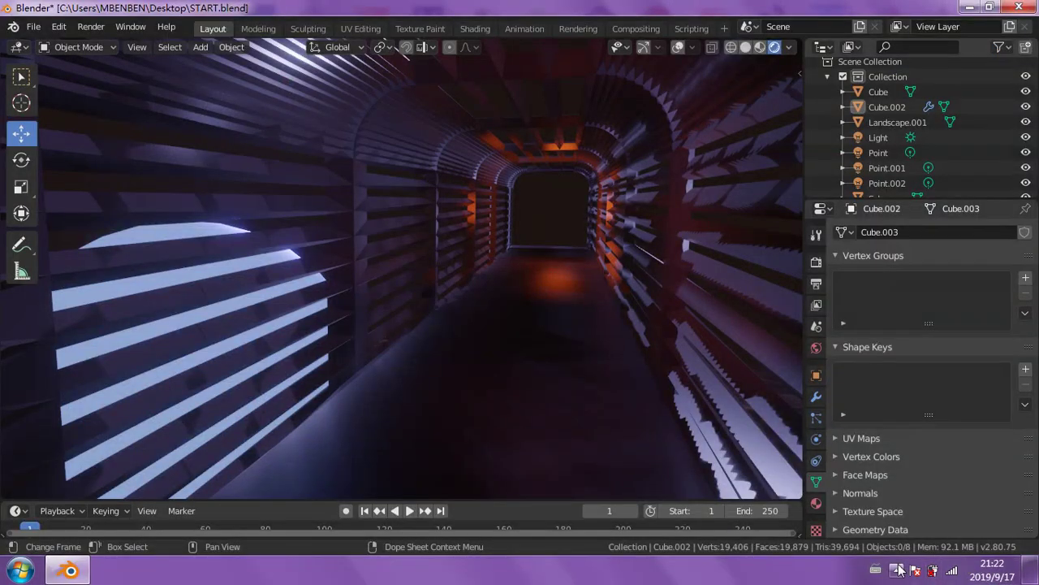
pyautogui.click(898, 570)
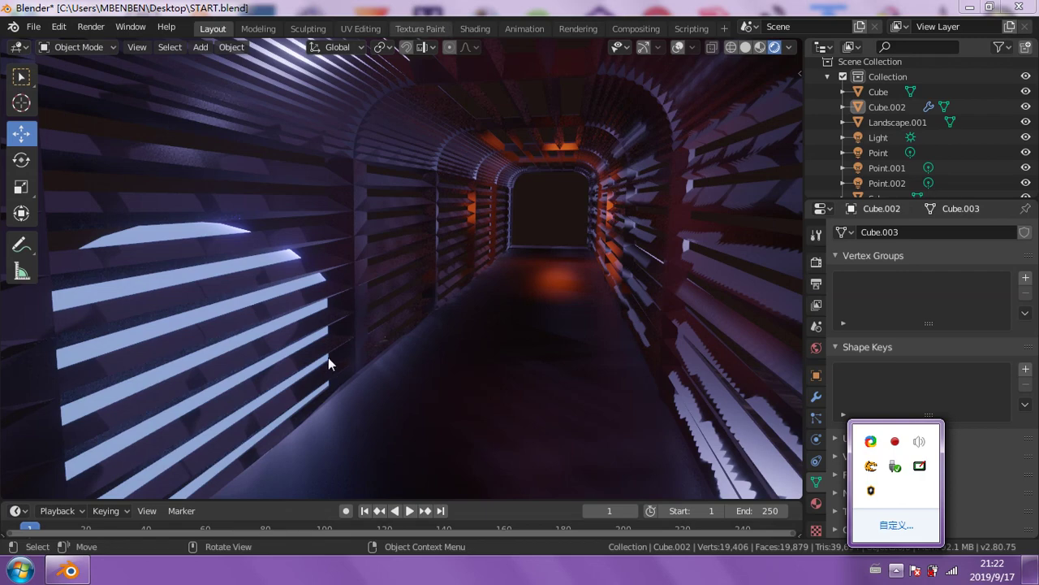
pyautogui.moveTo(341, 357)
pyautogui.mouseDown(button='middle')
pyautogui.moveTo(361, 362)
pyautogui.moveTo(344, 348)
pyautogui.moveTo(422, 323)
pyautogui.mouseUp(button='middle')
pyautogui.scroll(-5, 411, 336)
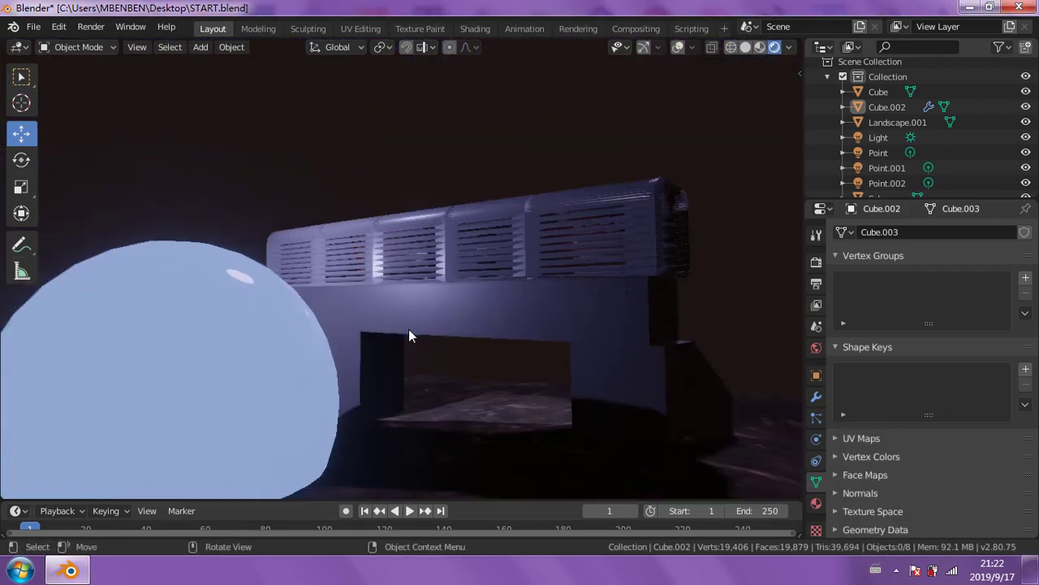
pyautogui.click(324, 415)
pyautogui.moveTo(325, 415); pyautogui.dragTo(130, 563, button='middle')
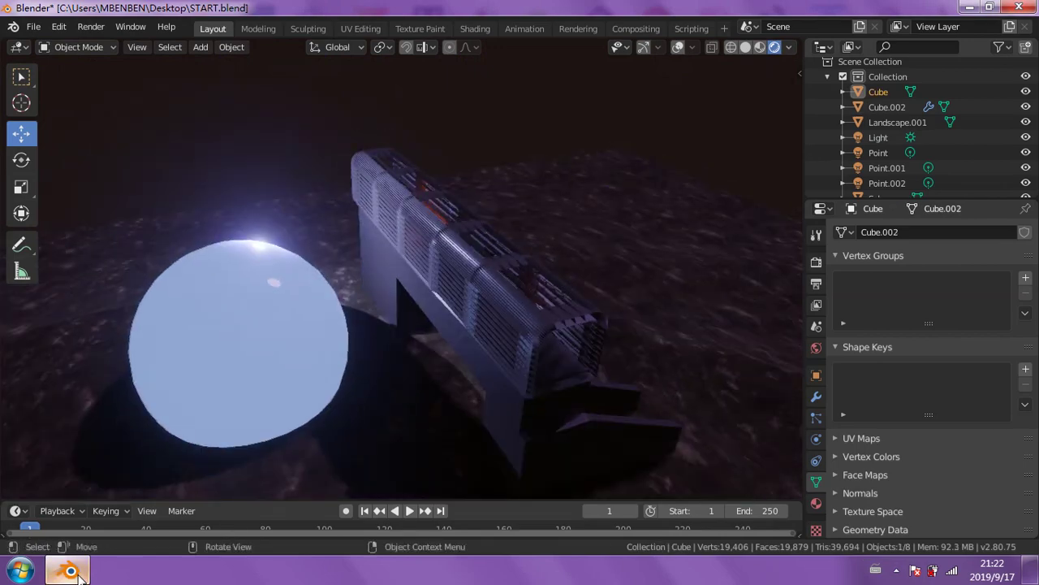
pyautogui.click(73, 571)
pyautogui.click(73, 571)
pyautogui.moveTo(309, 369)
pyautogui.mouseDown(button='middle')
pyautogui.moveTo(360, 355)
pyautogui.moveTo(239, 313)
pyautogui.moveTo(268, 300)
pyautogui.mouseUp(button='middle')
pyautogui.scroll(3, 439, 257)
pyautogui.scroll(5, 410, 255)
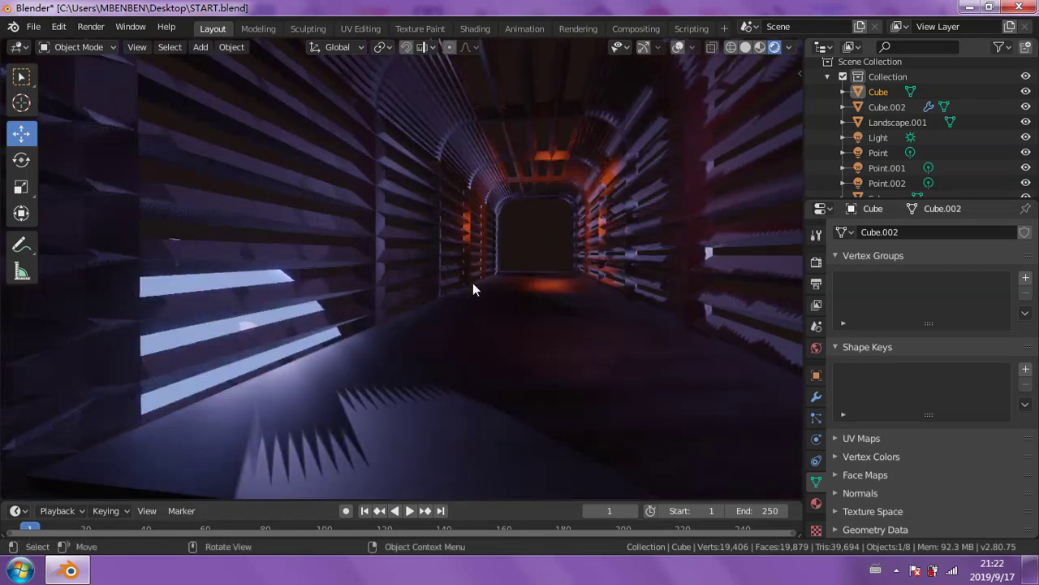
pyautogui.moveTo(475, 288)
pyautogui.mouseDown(button='middle')
pyautogui.moveTo(466, 304)
pyautogui.moveTo(259, 294)
pyautogui.moveTo(278, 297)
pyautogui.moveTo(272, 283)
pyautogui.moveTo(279, 287)
pyautogui.mouseUp(button='middle')
pyautogui.moveTo(385, 325)
pyautogui.mouseDown(button='middle')
pyautogui.moveTo(464, 333)
pyautogui.moveTo(448, 335)
pyautogui.mouseUp(button='middle')
pyautogui.moveTo(632, 223)
pyautogui.mouseDown(button='middle')
pyautogui.moveTo(688, 217)
pyautogui.moveTo(462, 373)
pyautogui.moveTo(431, 413)
pyautogui.mouseUp(button='middle')
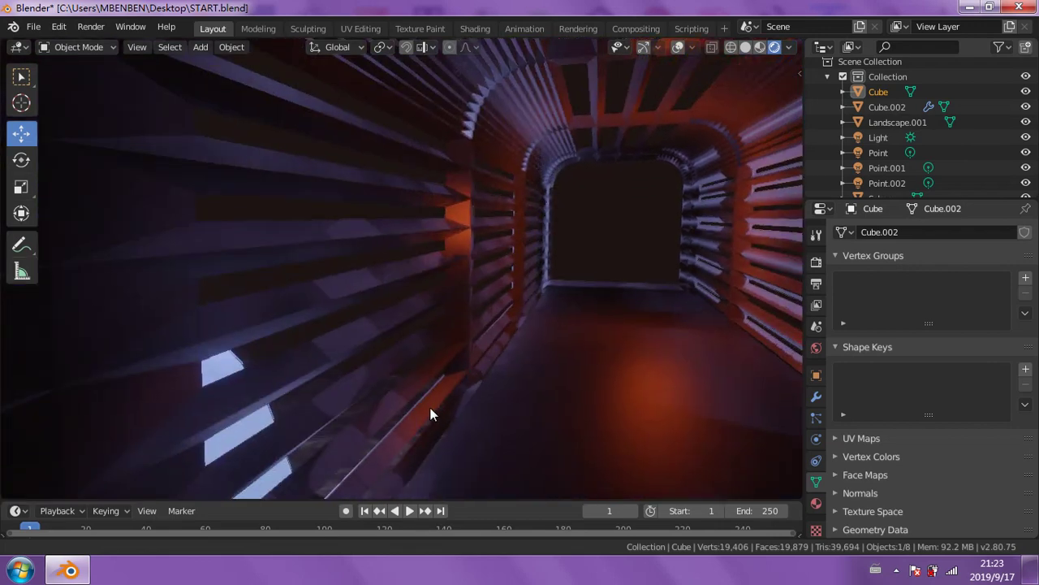
pyautogui.scroll(2, 584, 327)
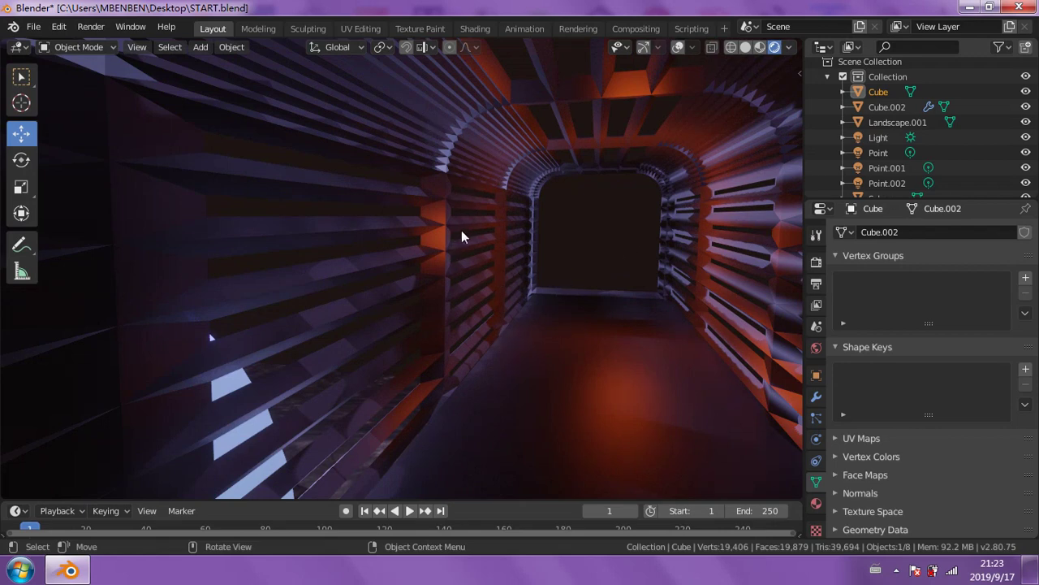
# - Make Cube.002 active, restore overlays and gizmos, and enlarge its Principled BSDF node in Shading
pyautogui.click(439, 246)
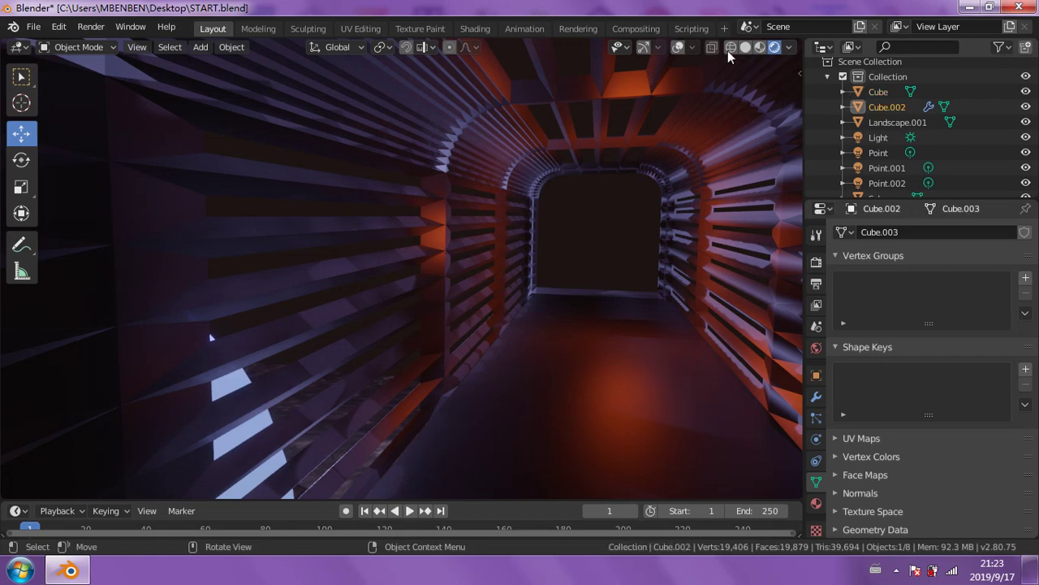
pyautogui.click(679, 48)
pyautogui.click(641, 49)
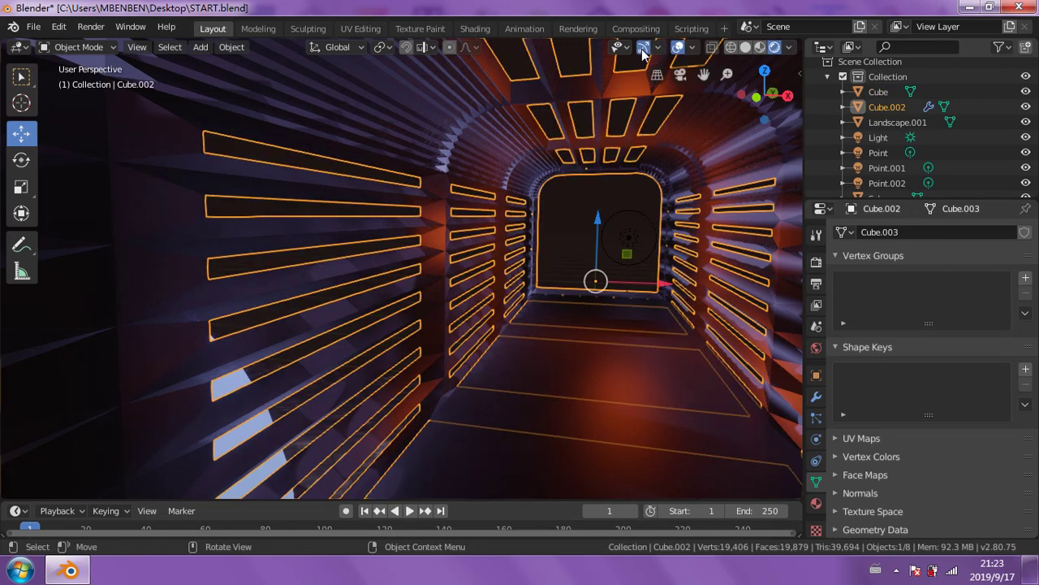
pyautogui.click(474, 29)
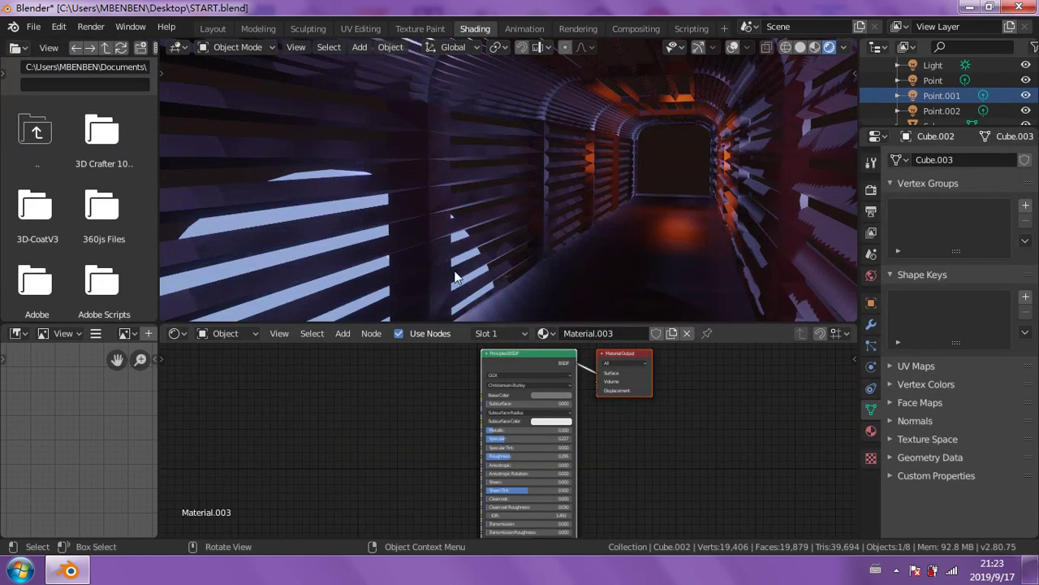
pyautogui.moveTo(579, 423)
pyautogui.keyDown('ctrl'); pyautogui.mouseDown(button='middle')
pyautogui.moveTo(679, 416)
pyautogui.moveTo(649, 454)
pyautogui.mouseUp(button='middle'); pyautogui.keyUp('ctrl')
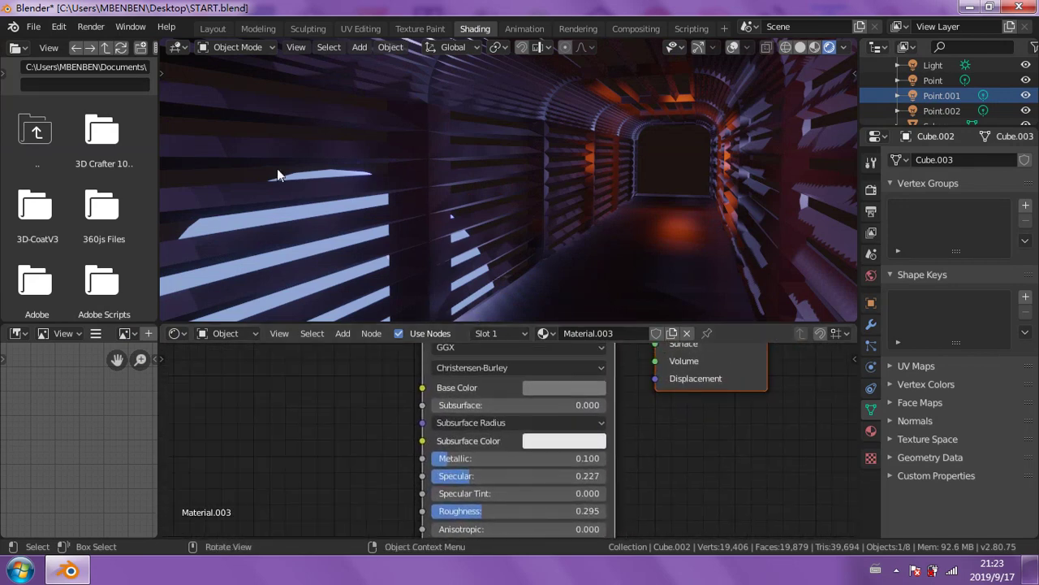
# - Save the scene to the Desktop under the new name ART.blend
pyautogui.click(33, 26)
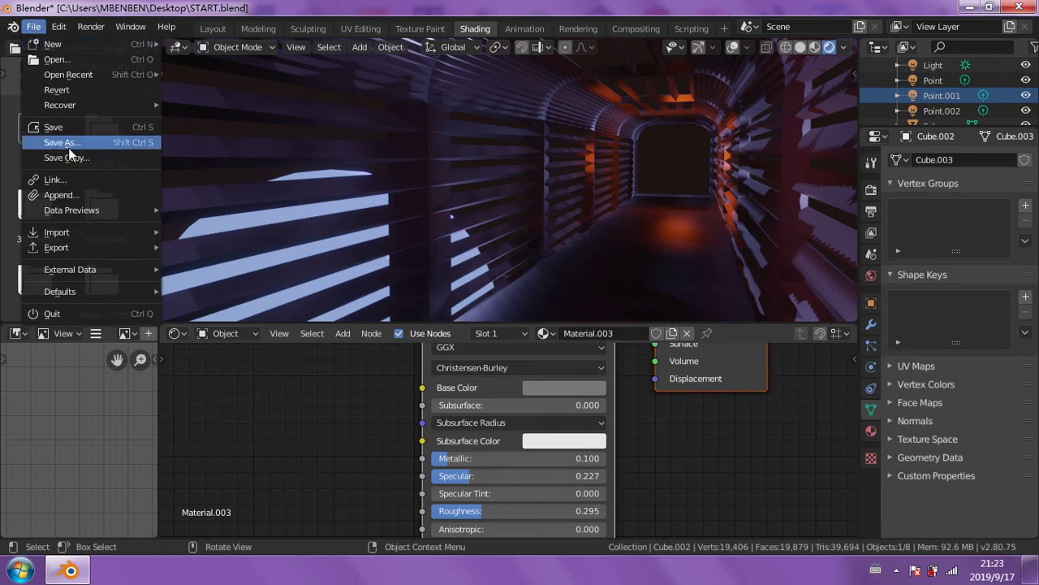
pyautogui.click(69, 149)
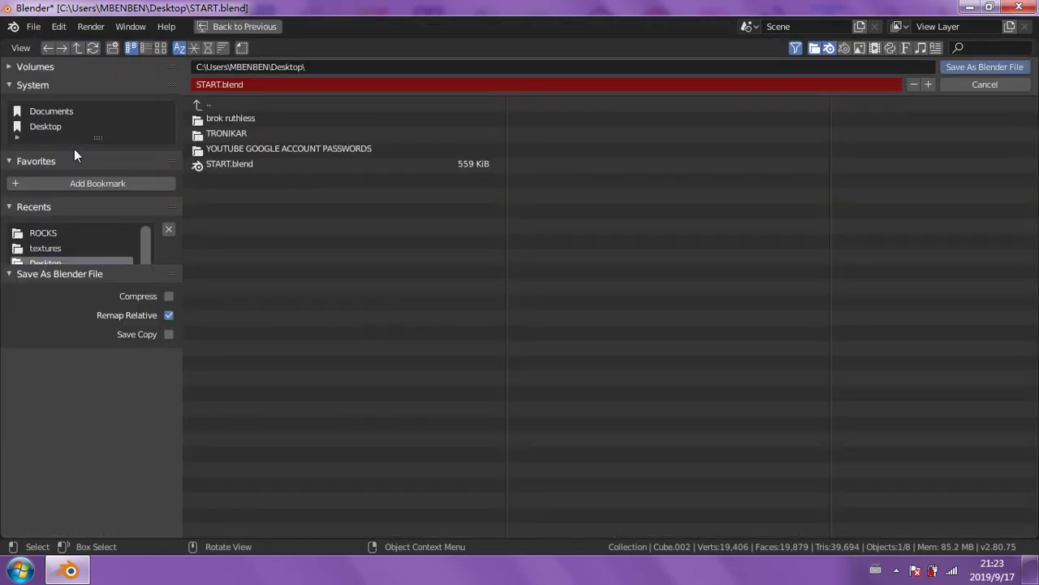
pyautogui.click(191, 84)
pyautogui.press('Delete')
pyautogui.press('Delete')
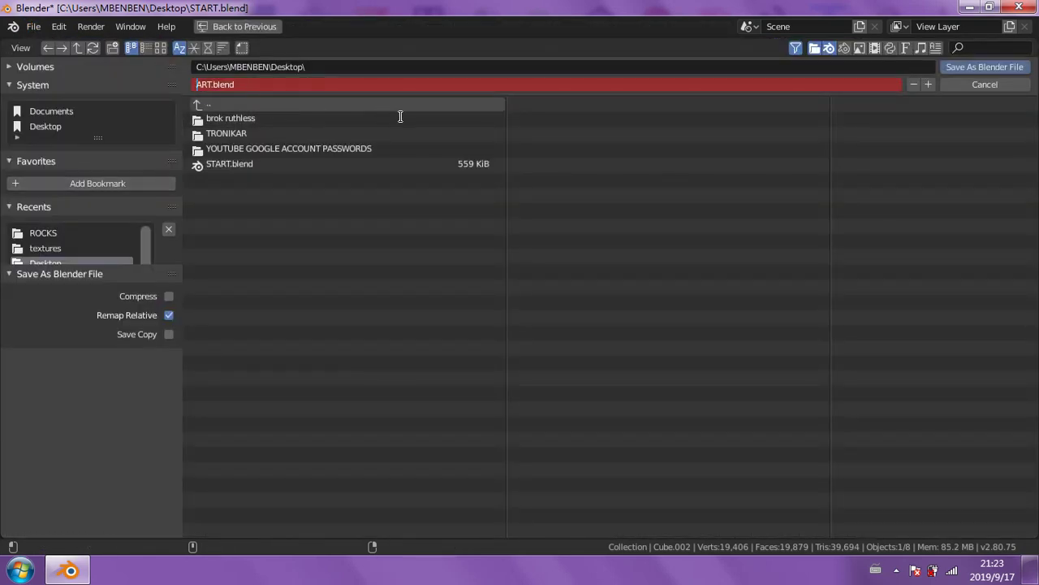
pyautogui.click(989, 65)
pyautogui.click(991, 67)
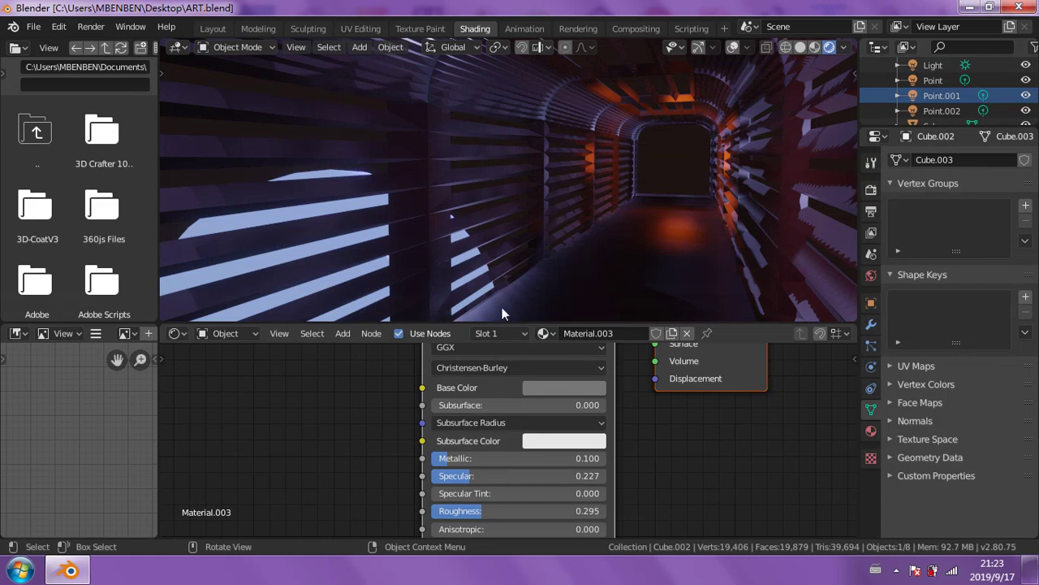
# - Make Material.003's subsurface colour pink and raise Subsurface to 0.027
pyautogui.click(545, 440)
pyautogui.click(587, 289)
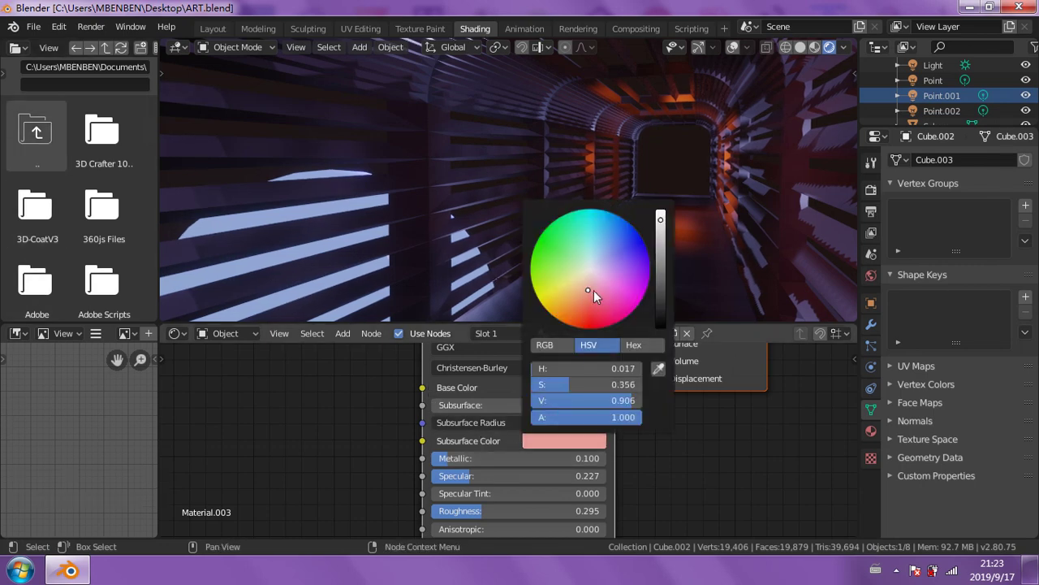
pyautogui.click(598, 293)
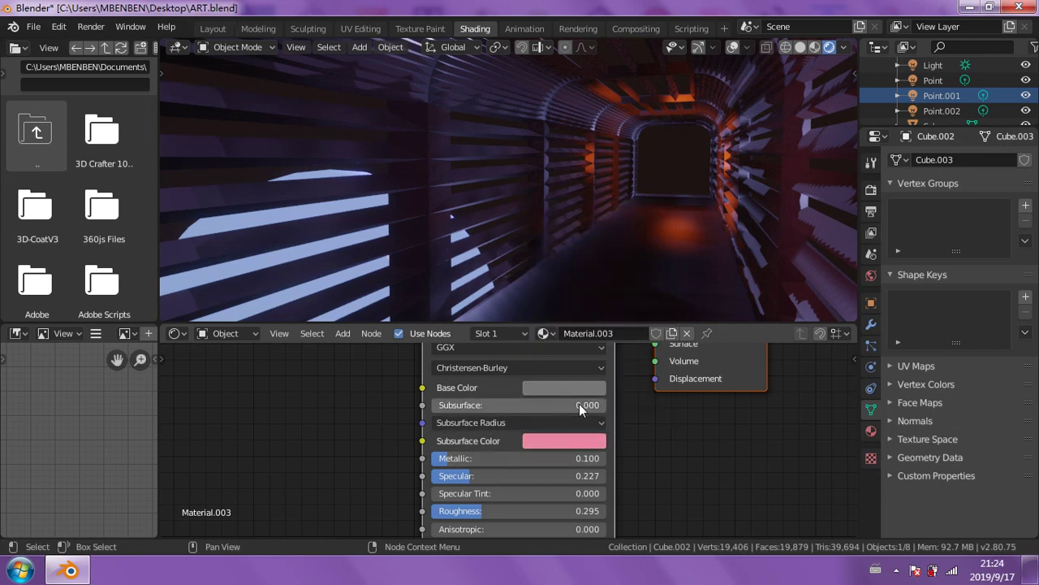
pyautogui.click(579, 404)
pyautogui.press('Return')
pyautogui.moveTo(584, 413); pyautogui.dragTo(590, 412)
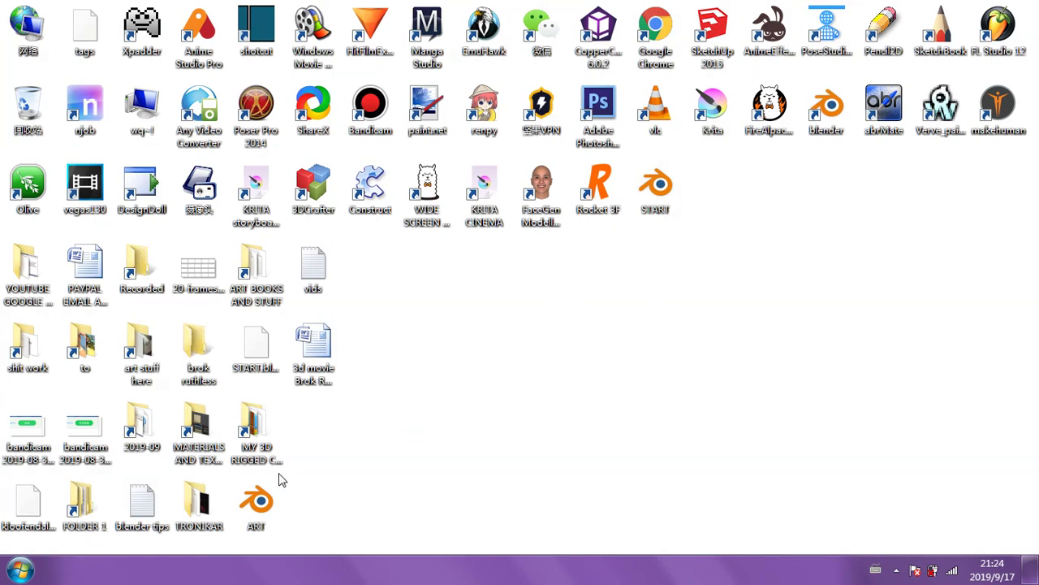
# - Reopen ART.blend in Blender from its desktop shortcut
pyautogui.doubleClick(264, 501)
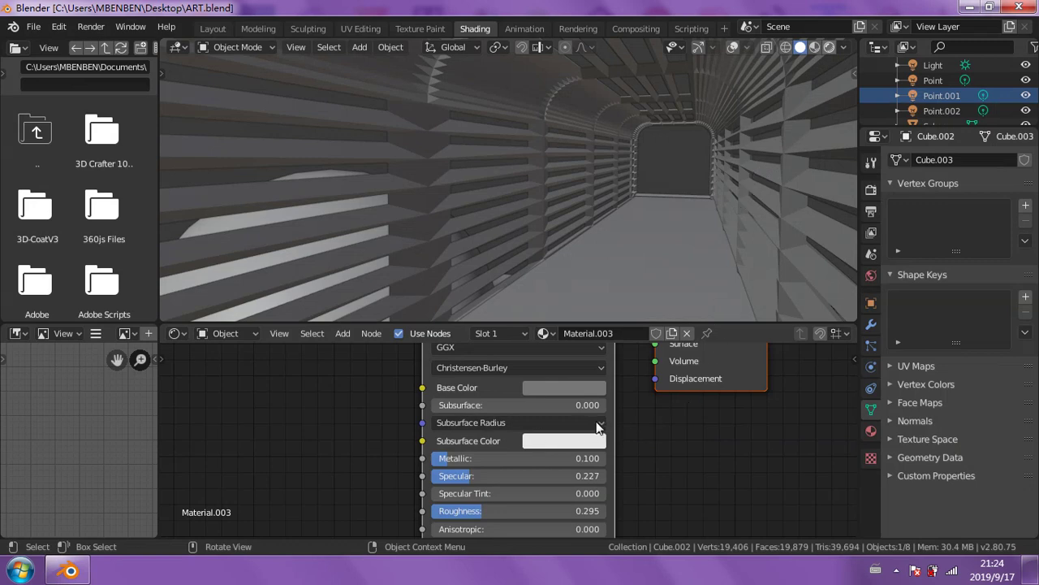
pyautogui.click(829, 47)
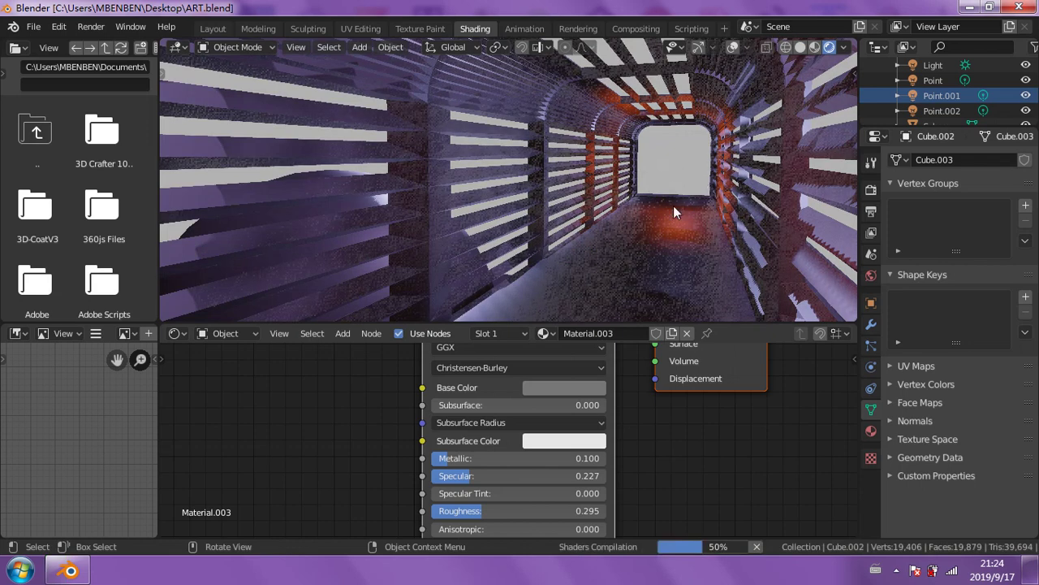
pyautogui.moveTo(683, 231)
pyautogui.mouseDown(button='middle')
pyautogui.moveTo(628, 227)
pyautogui.moveTo(653, 229)
pyautogui.moveTo(658, 184)
pyautogui.moveTo(746, 177)
pyautogui.moveTo(696, 232)
pyautogui.moveTo(615, 227)
pyautogui.moveTo(626, 230)
pyautogui.moveTo(644, 193)
pyautogui.mouseUp(button='middle')
pyautogui.scroll(3, 630, 202)
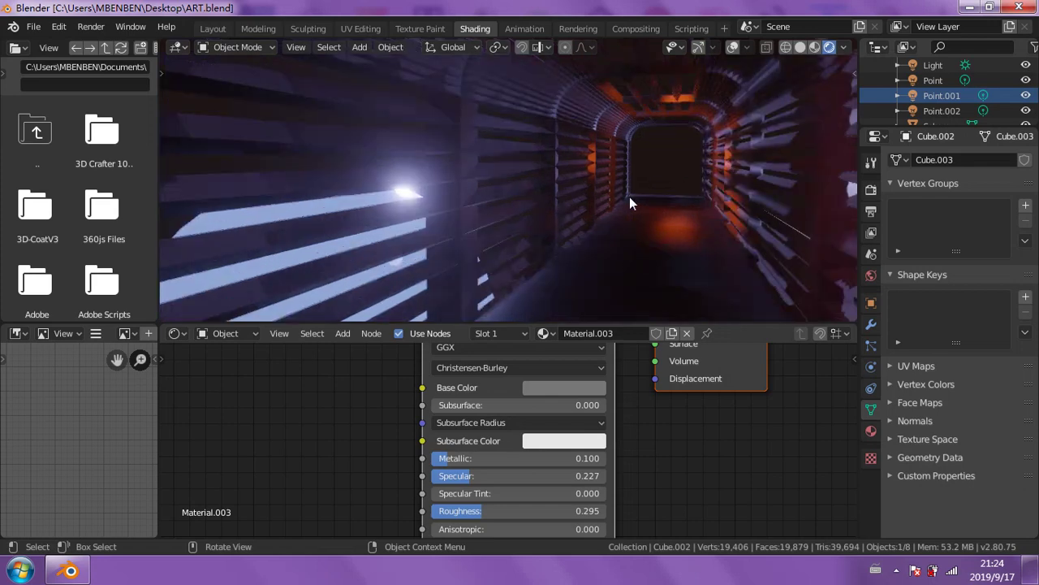
pyautogui.scroll(-5, 671, 199)
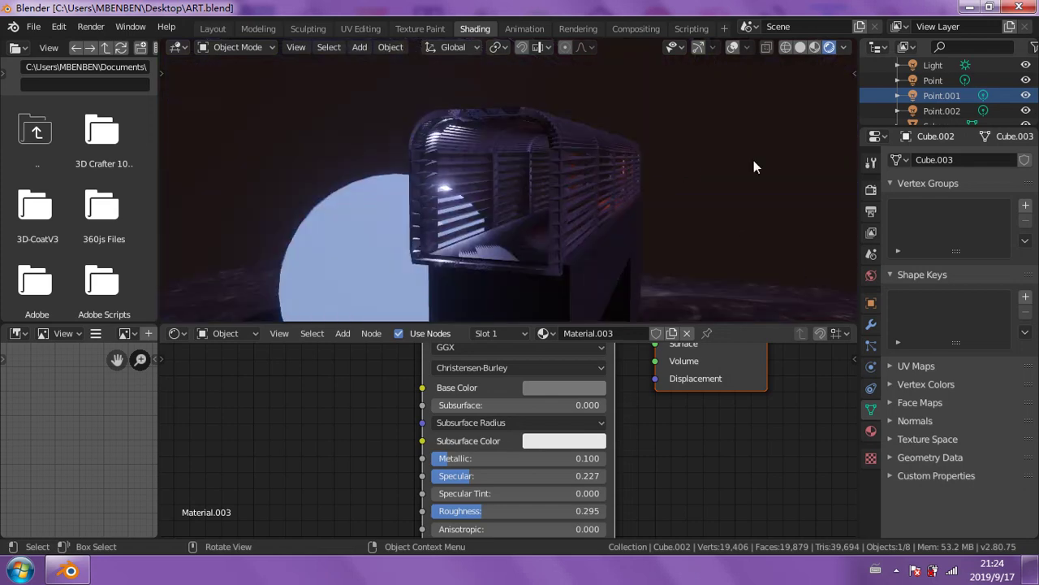
pyautogui.moveTo(753, 160)
pyautogui.mouseDown(button='middle')
pyautogui.moveTo(763, 207)
pyautogui.moveTo(795, 212)
pyautogui.mouseUp(button='middle')
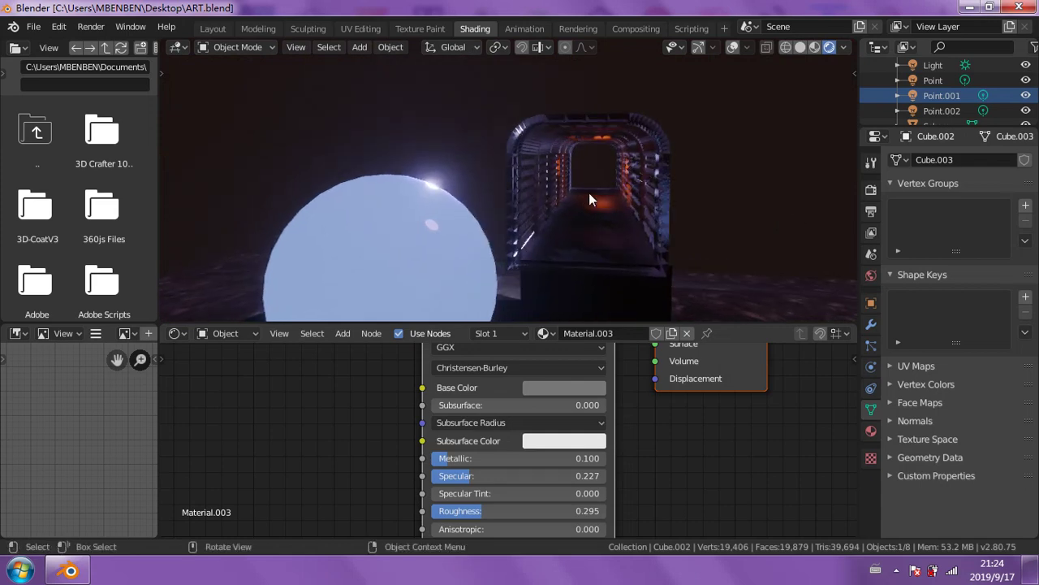
pyautogui.scroll(2, 612, 195)
pyautogui.scroll(2, 613, 195)
pyautogui.scroll(2, 623, 198)
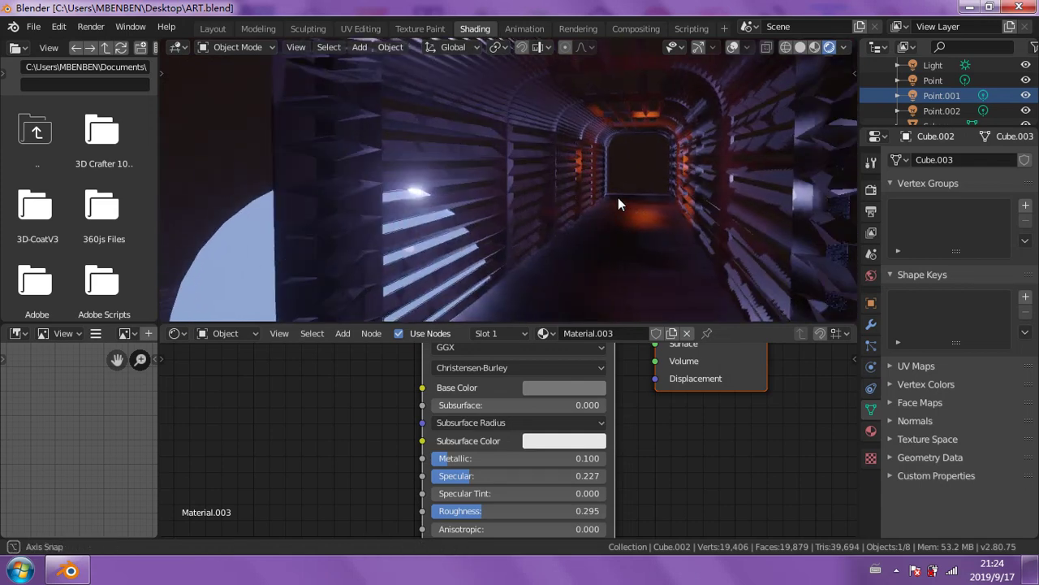
pyautogui.scroll(2, 618, 197)
pyautogui.scroll(2, 616, 197)
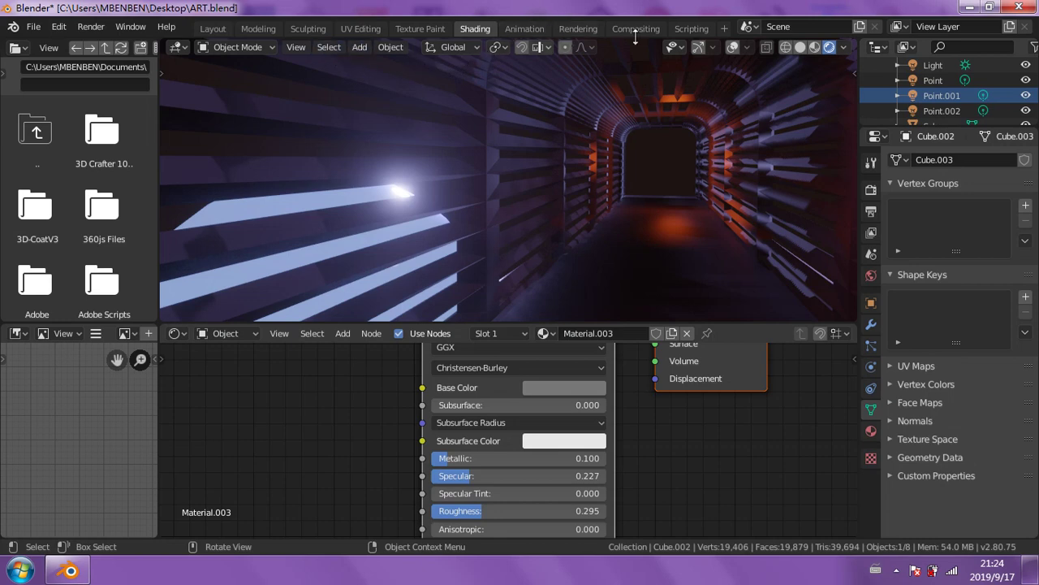
# - Restore overlays and gizmos, then set Material.003's Subsurface to 2 after first trying 20
pyautogui.click(734, 46)
pyautogui.click(700, 47)
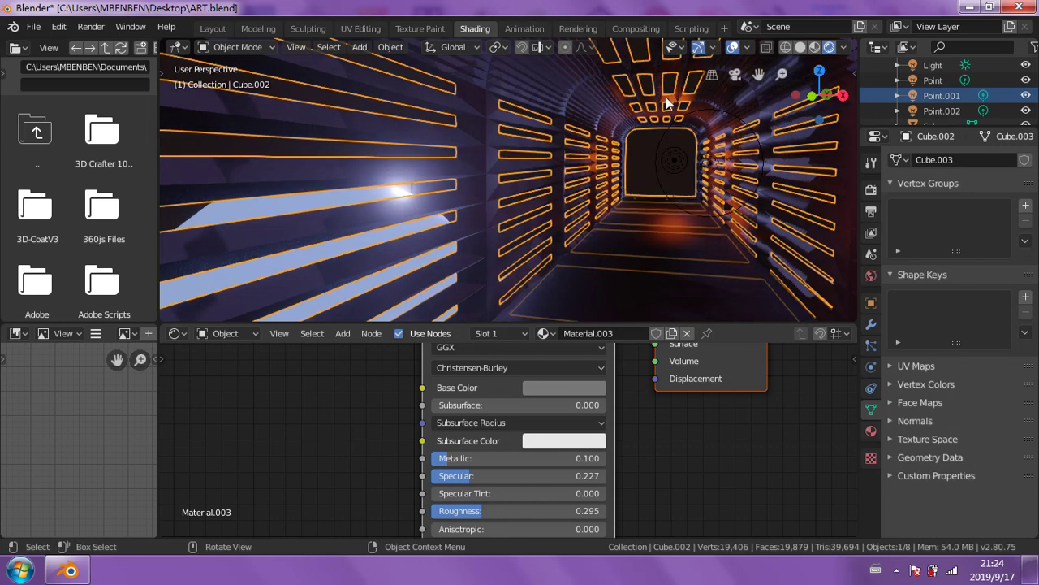
pyautogui.click(580, 405)
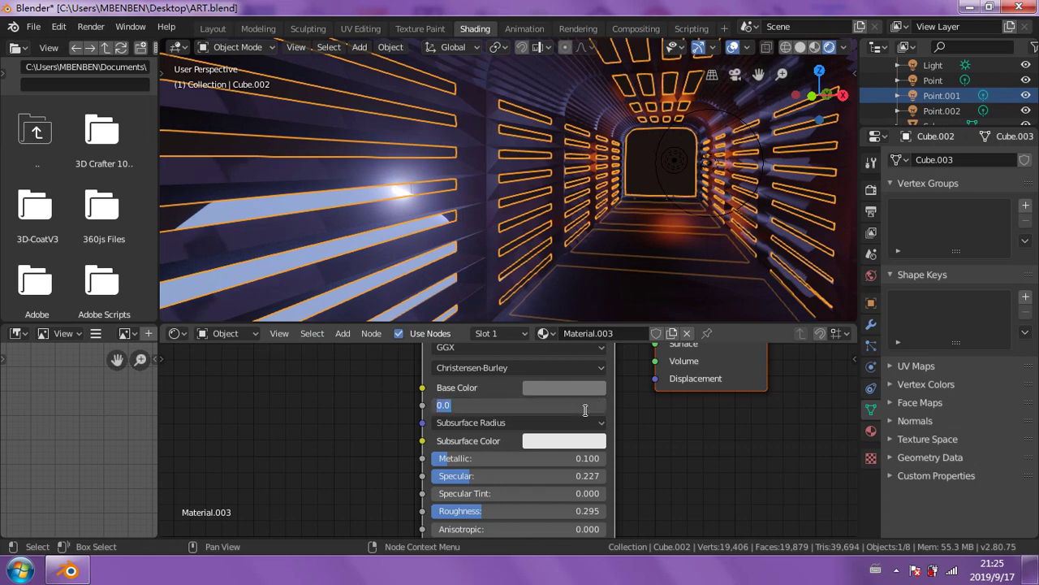
pyautogui.write('2')
pyautogui.write('0')
pyautogui.press('Return')
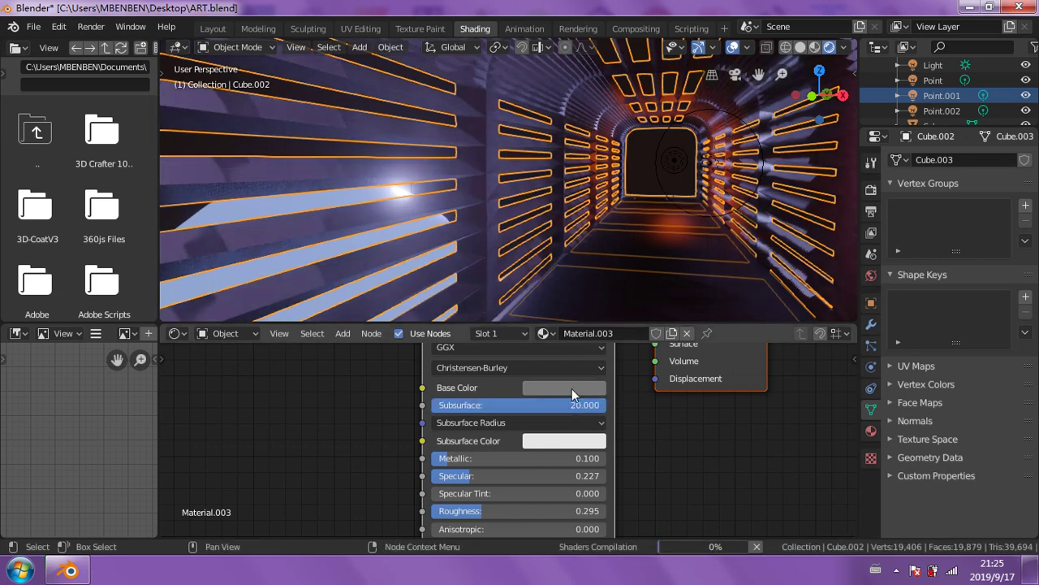
pyautogui.click(572, 388)
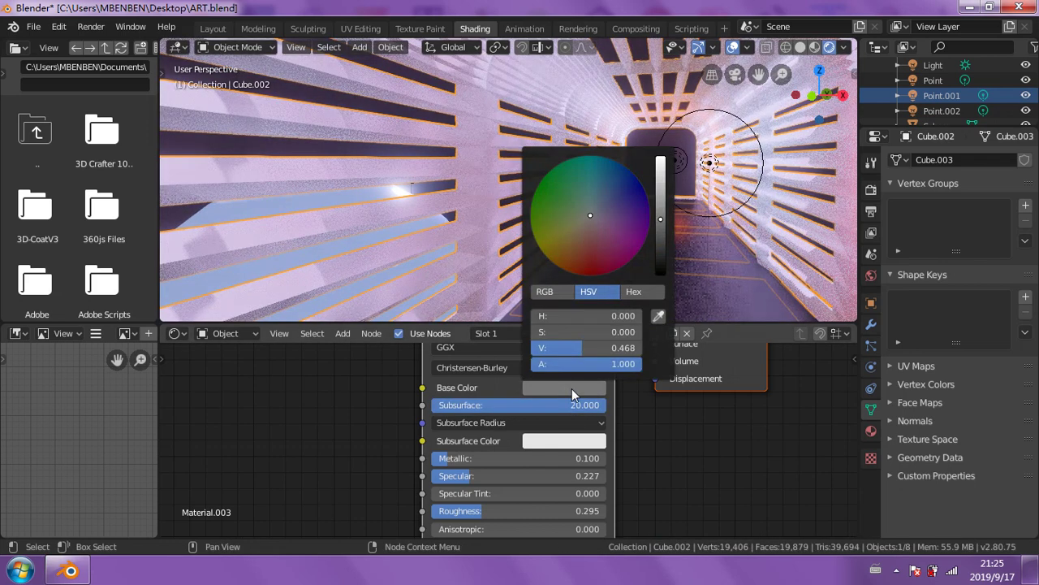
pyautogui.click(649, 140)
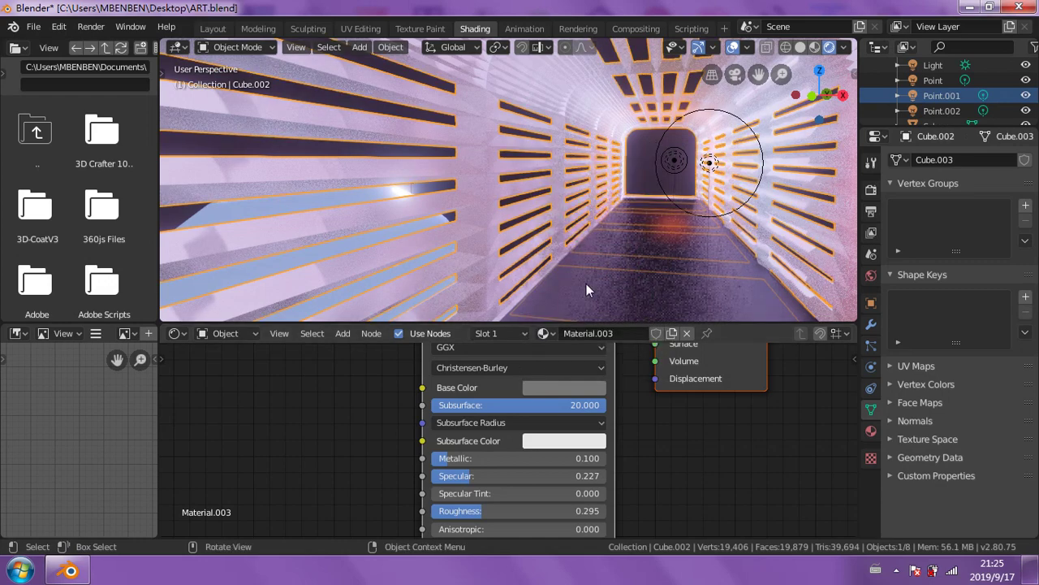
pyautogui.click(575, 404)
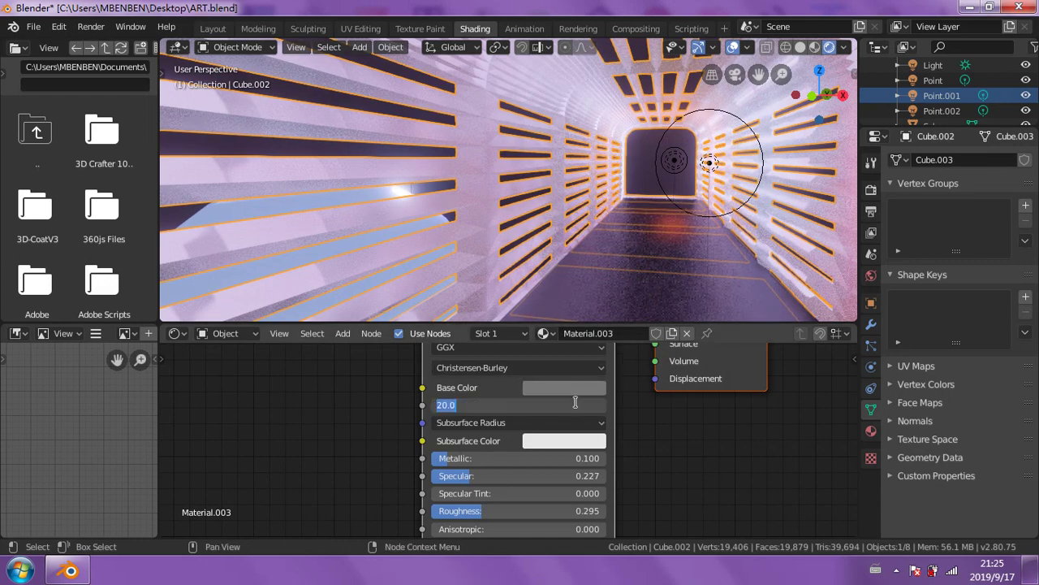
pyautogui.write('2')
pyautogui.press('Return')
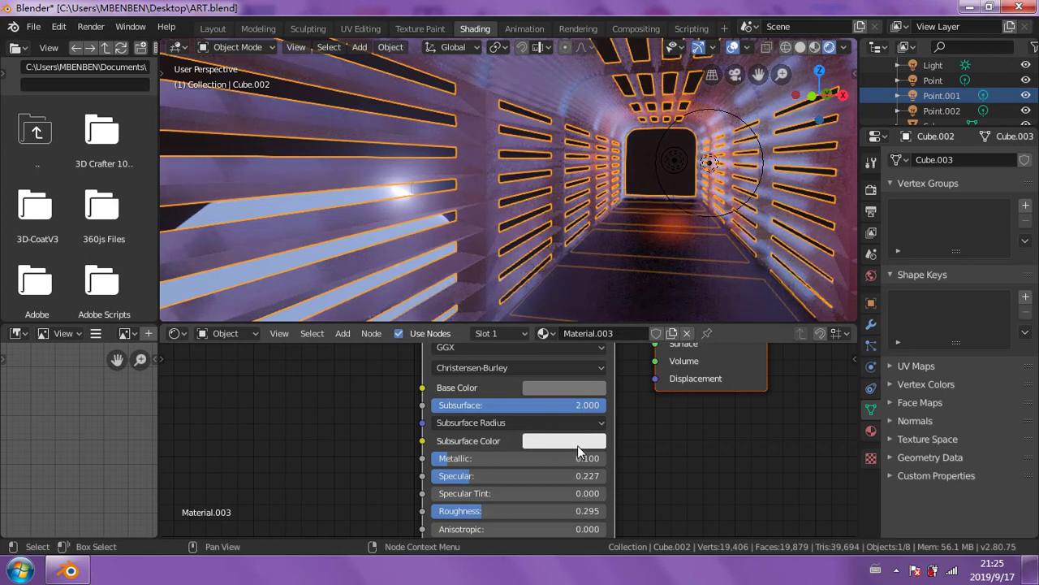
# - Shift the subsurface colour from pink to dark purple, then select the Point light
pyautogui.click(577, 442)
pyautogui.click(603, 308)
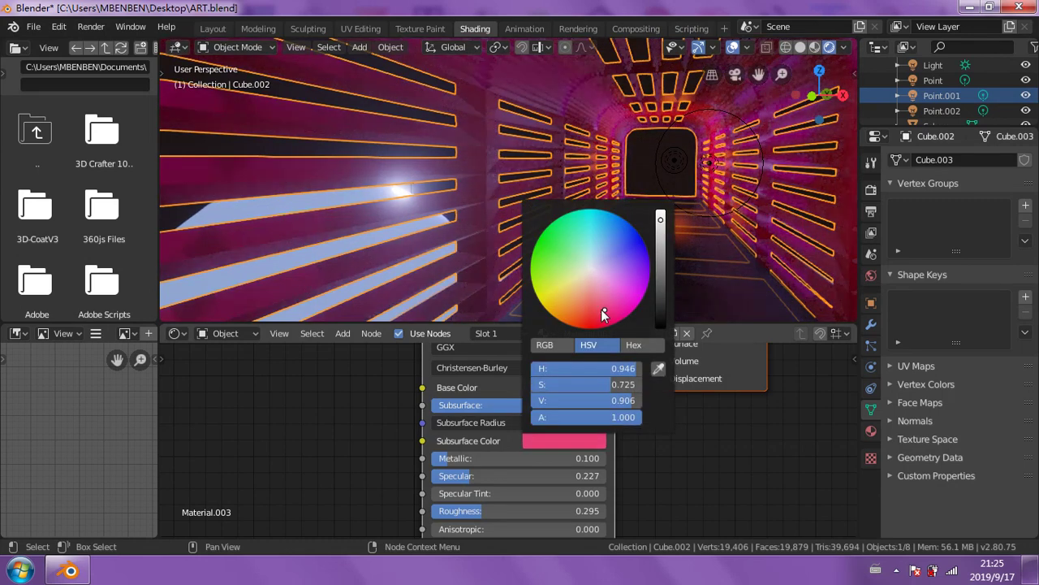
pyautogui.moveTo(605, 309)
pyautogui.mouseDown()
pyautogui.moveTo(631, 270)
pyautogui.moveTo(625, 252)
pyautogui.moveTo(664, 270)
pyautogui.moveTo(661, 291)
pyautogui.moveTo(661, 274)
pyautogui.mouseUp()
pyautogui.click(637, 269)
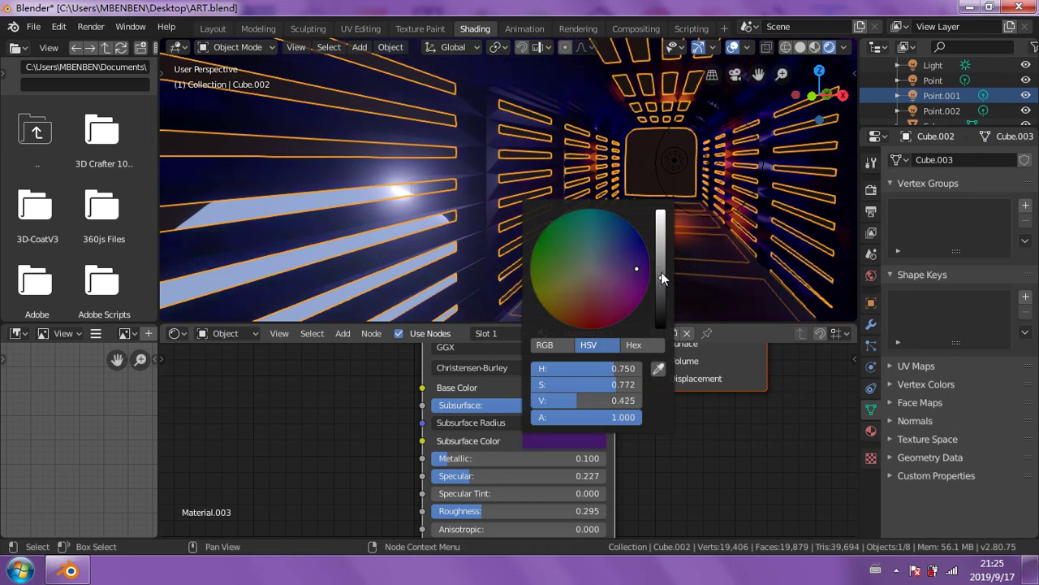
pyautogui.click(663, 191)
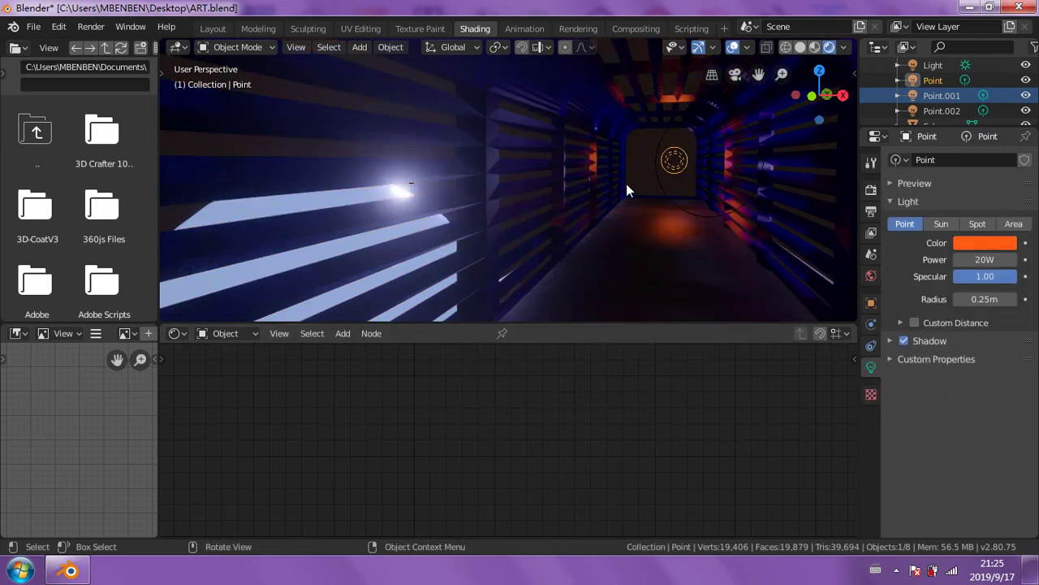
# - Reselect the tunnel walls and set the first Subsurface Radius value to 22
pyautogui.click(571, 158)
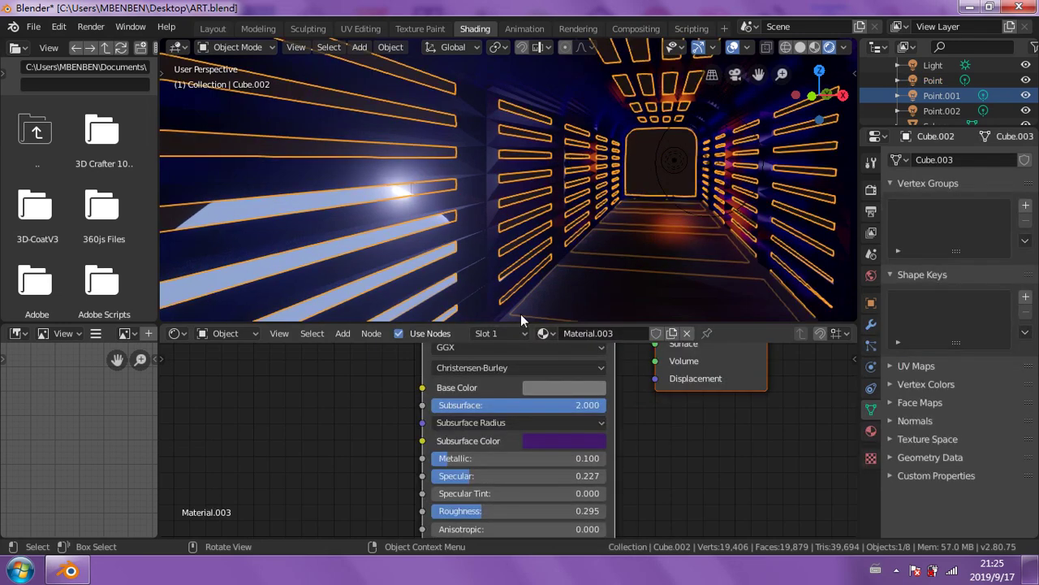
pyautogui.click(579, 424)
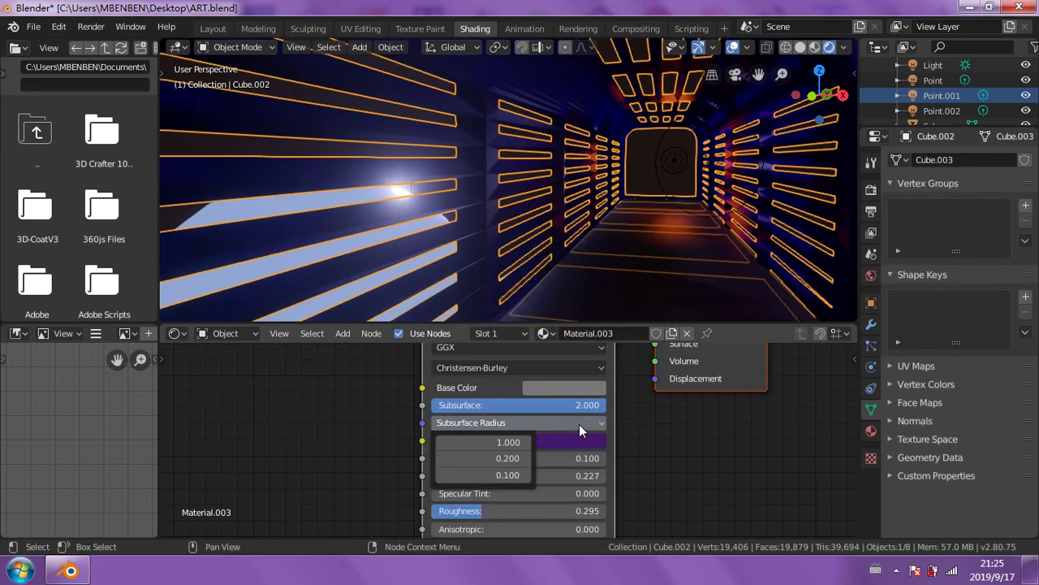
pyautogui.moveTo(529, 441); pyautogui.dragTo(546, 440)
pyautogui.click(529, 440)
pyautogui.write('1.8')
pyautogui.press('BackSpace')
pyautogui.press('BackSpace')
pyautogui.press('BackSpace')
pyautogui.write('22')
pyautogui.press('Return')
# - Try a Subsurface amount of 4, then set it back to 0
pyautogui.click(578, 407)
pyautogui.write('4')
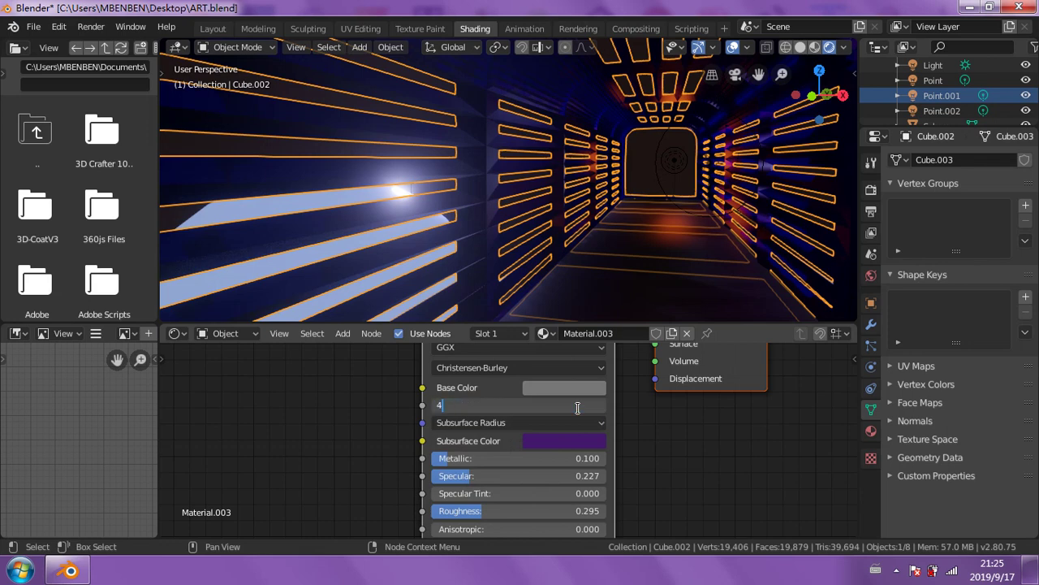
pyautogui.press('Return')
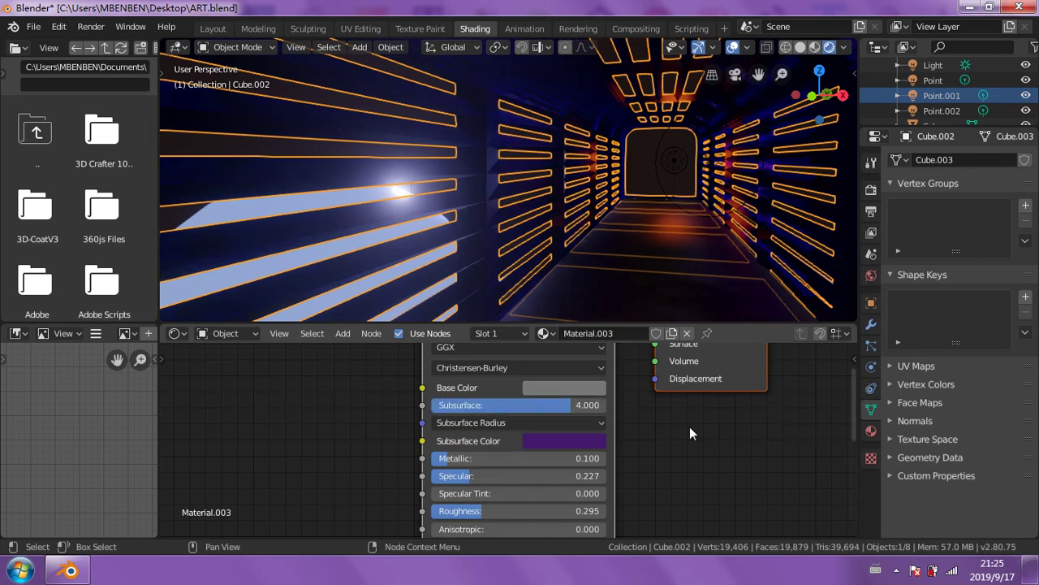
pyautogui.click(581, 403)
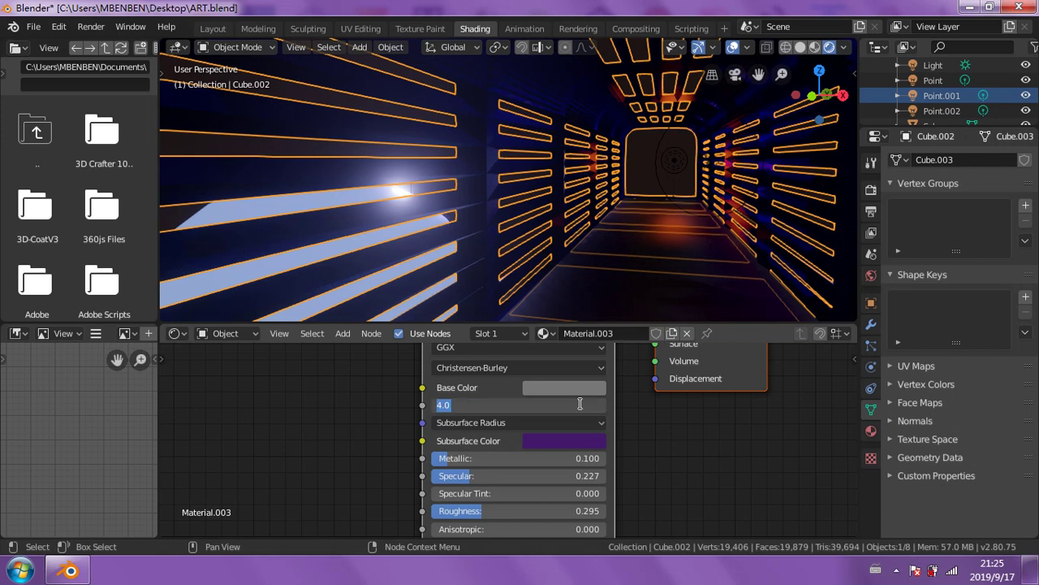
pyautogui.write('0')
pyautogui.press('Return')
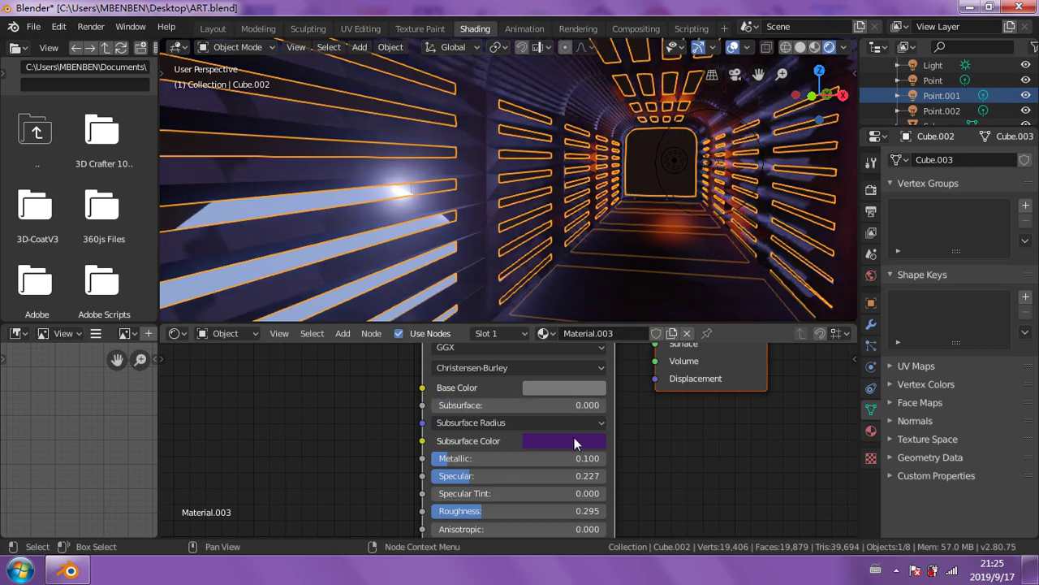
# - Change the subsurface colour from dark purple to a near-white pale pink at full brightness
pyautogui.click(575, 442)
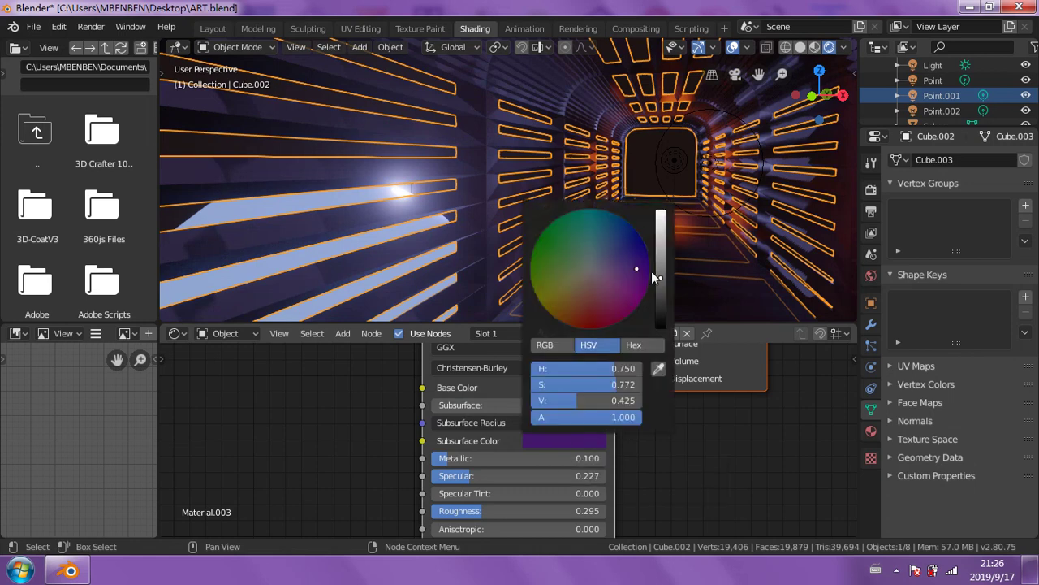
pyautogui.moveTo(663, 253); pyautogui.dragTo(663, 224)
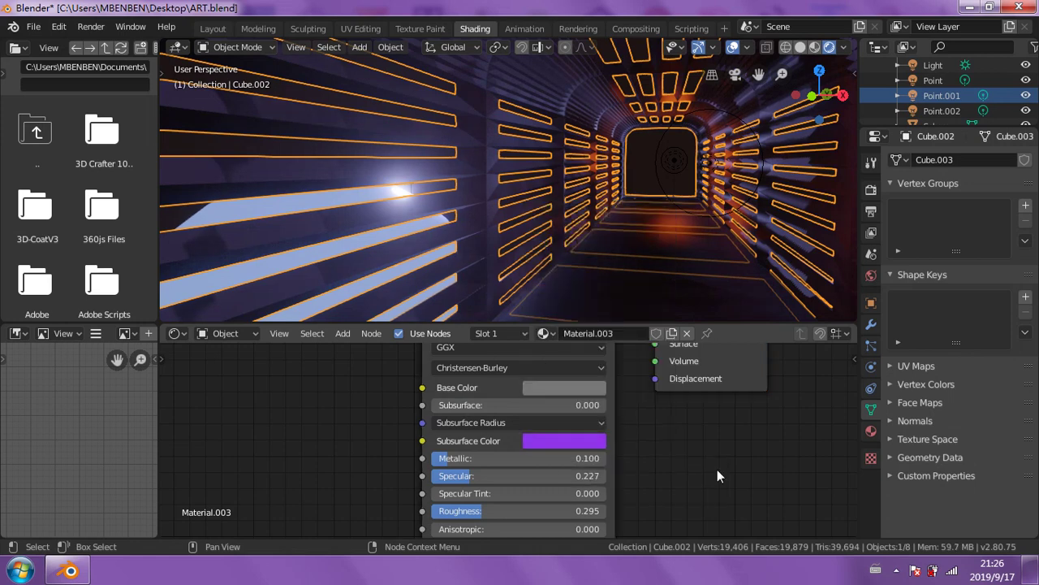
pyautogui.click(554, 444)
pyautogui.click(591, 269)
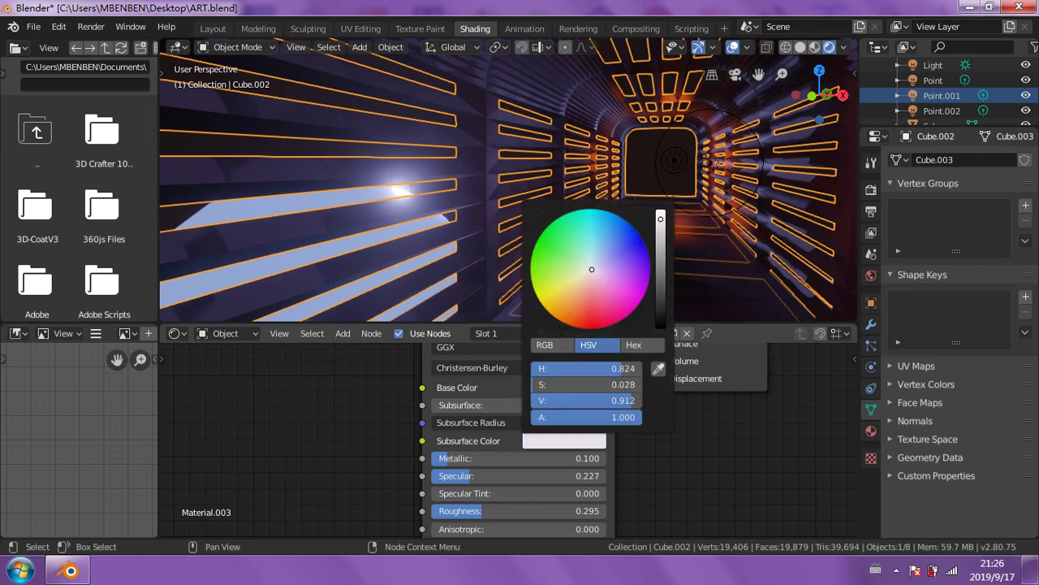
pyautogui.click(661, 221)
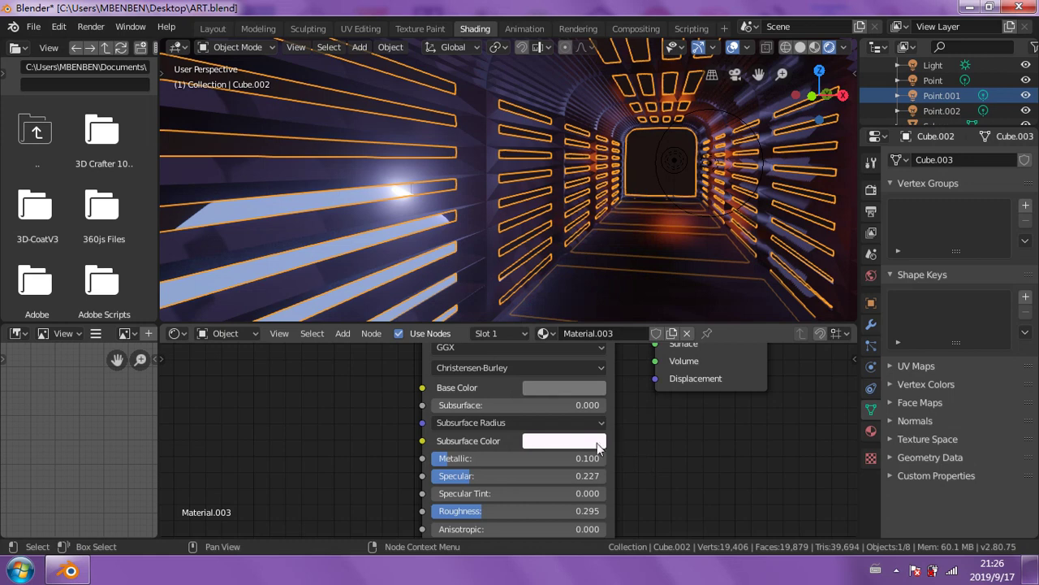
# - Deselect all objects, orbit out of the tunnel, and hide the viewport gizmos
pyautogui.click(648, 176)
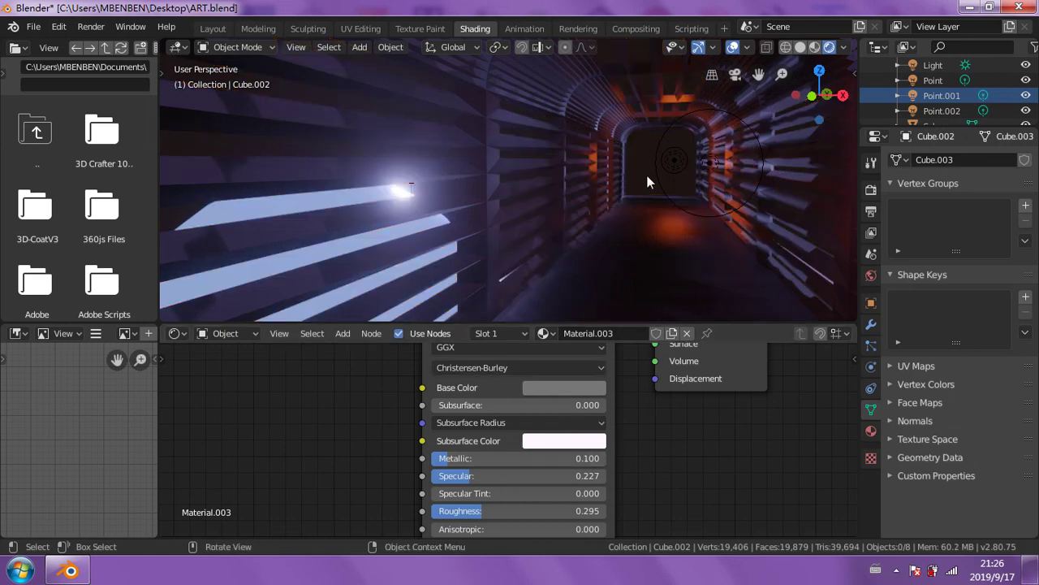
pyautogui.scroll(-3, 660, 208)
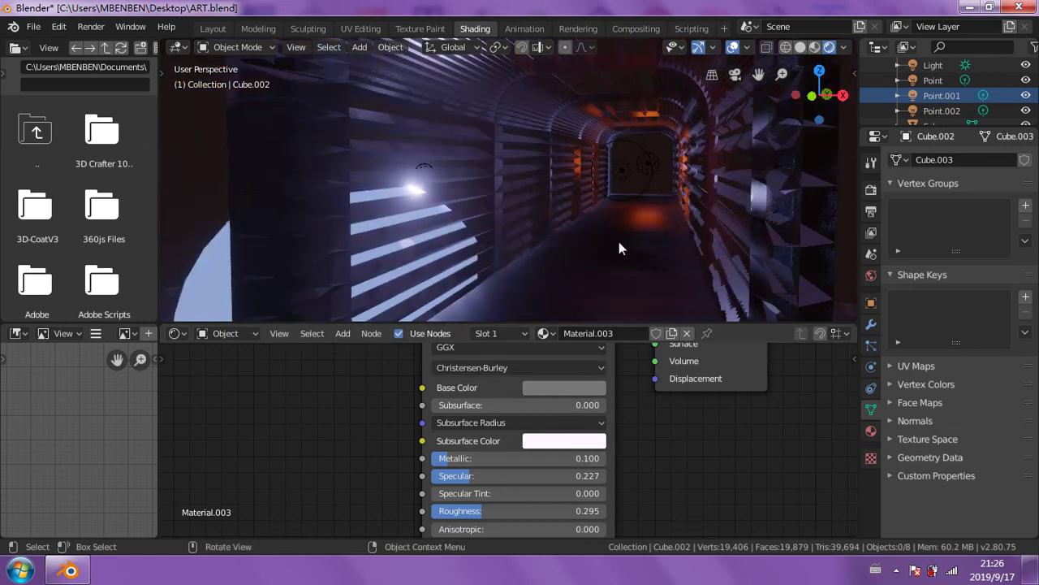
pyautogui.moveTo(618, 241); pyautogui.dragTo(529, 192, button='middle')
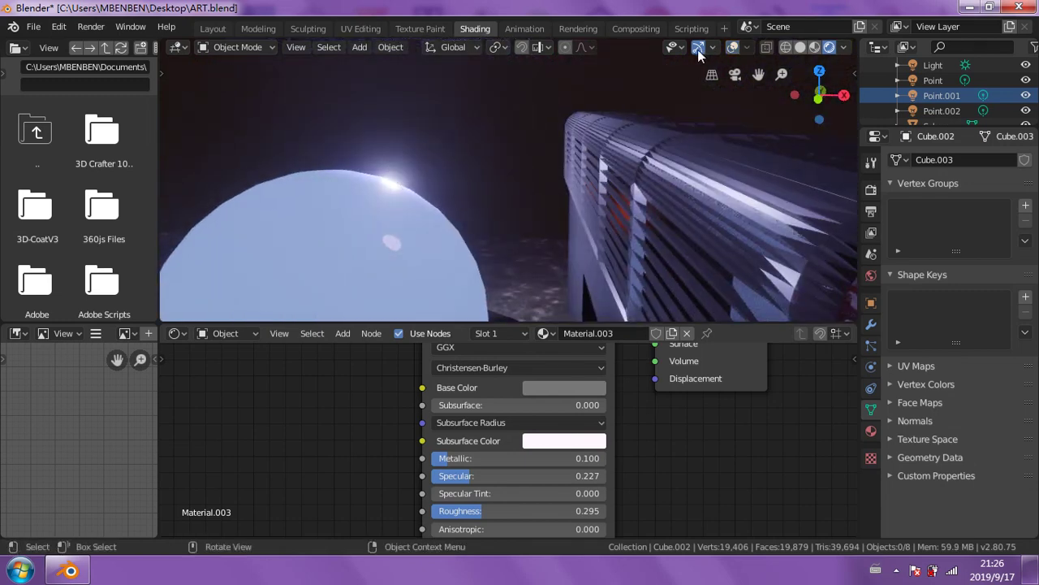
pyautogui.click(698, 49)
# - Orbit and zoom around the sphere and ribbed tunnel to inspect its lit interior
pyautogui.moveTo(644, 217)
pyautogui.mouseDown(button='middle')
pyautogui.moveTo(619, 255)
pyautogui.moveTo(569, 238)
pyautogui.moveTo(632, 203)
pyautogui.mouseUp(button='middle')
pyautogui.moveTo(634, 210)
pyautogui.mouseDown(button='middle')
pyautogui.moveTo(669, 225)
pyautogui.moveTo(477, 227)
pyautogui.moveTo(610, 209)
pyautogui.mouseUp(button='middle')
pyautogui.scroll(2, 478, 227)
pyautogui.scroll(3, 456, 195)
pyautogui.scroll(2, 445, 201)
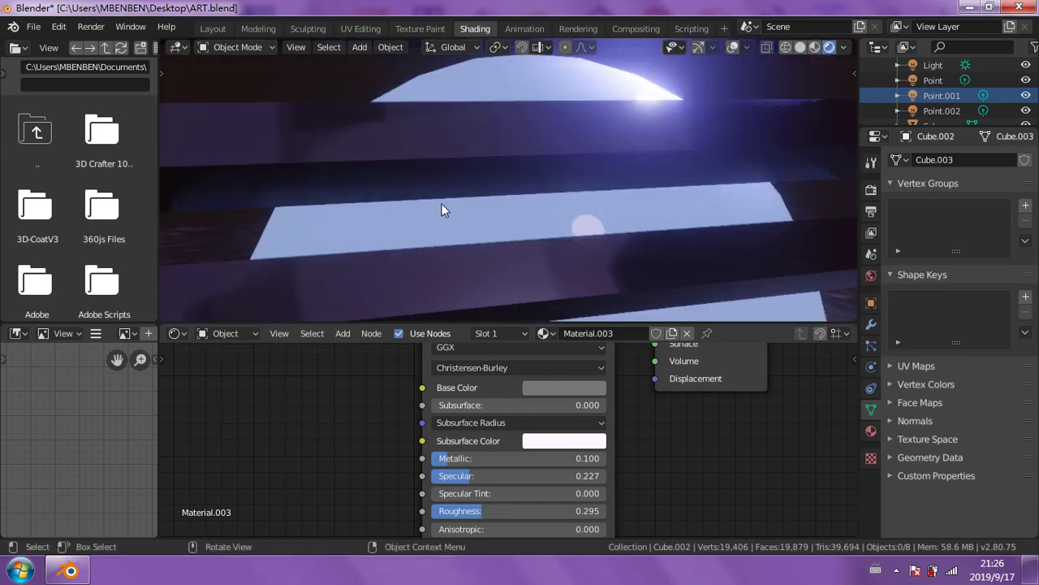
pyautogui.scroll(-2, 610, 215)
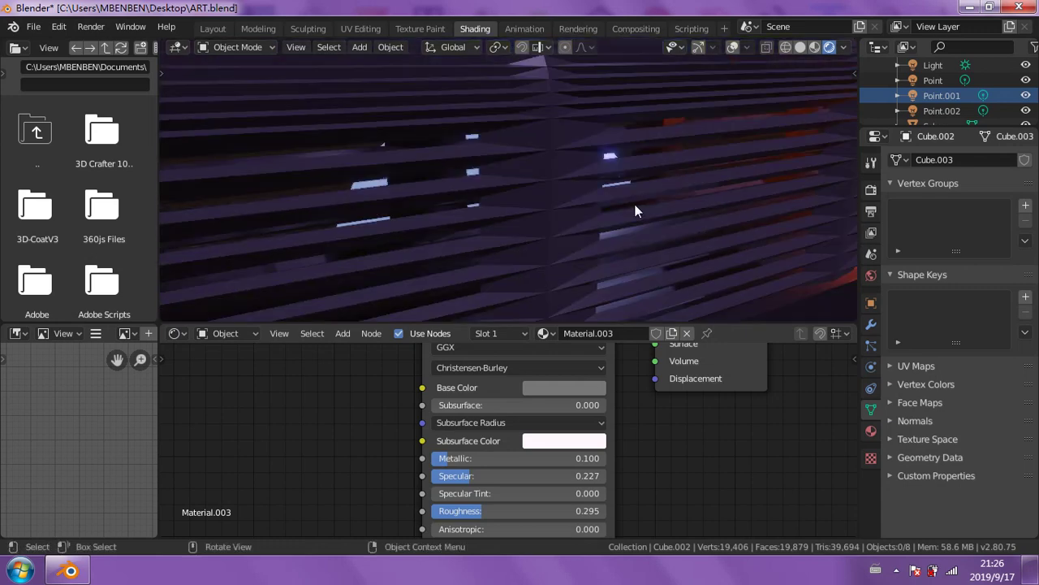
pyautogui.scroll(-4, 636, 211)
pyautogui.moveTo(557, 233)
pyautogui.mouseDown(button='middle')
pyautogui.moveTo(619, 216)
pyautogui.moveTo(591, 200)
pyautogui.moveTo(633, 185)
pyautogui.moveTo(638, 195)
pyautogui.mouseUp(button='middle')
pyautogui.scroll(3, 636, 184)
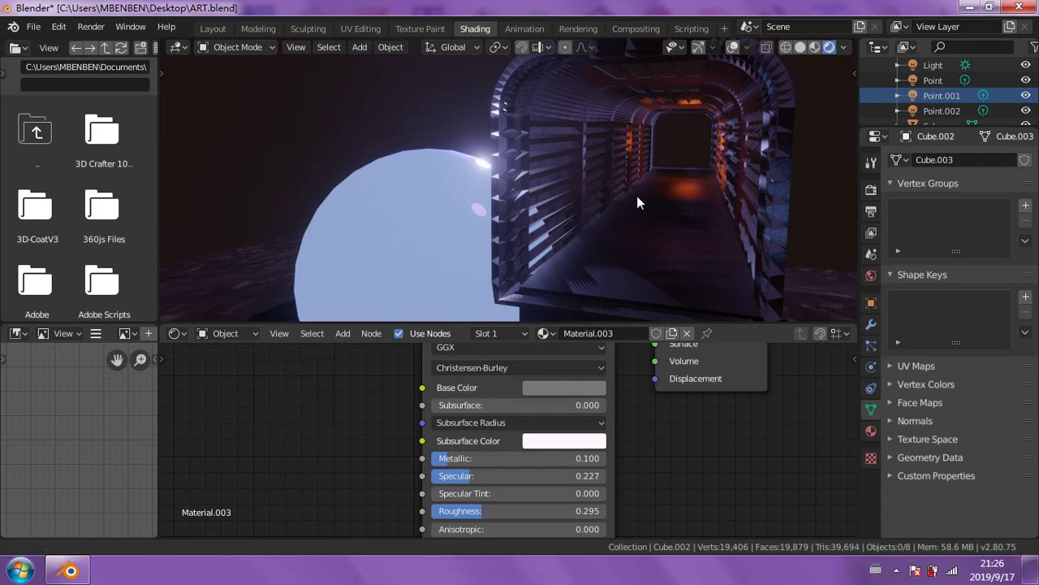
pyautogui.moveTo(637, 196)
pyautogui.mouseDown(button='middle')
pyautogui.moveTo(596, 204)
pyautogui.moveTo(649, 211)
pyautogui.mouseUp(button='middle')
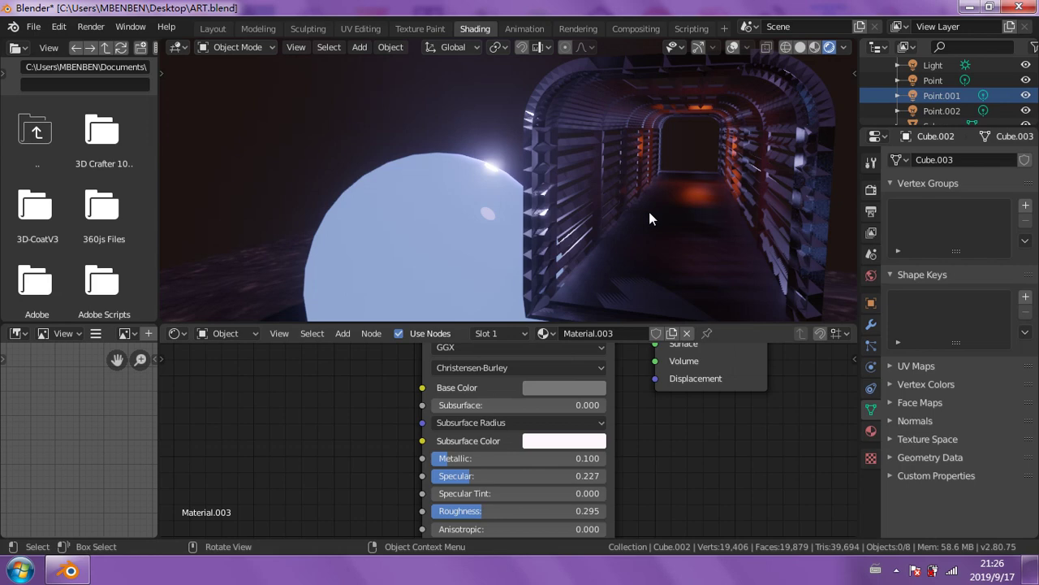
# - Expand the Eevee Bloom settings and tint the bloom a light cyan
pyautogui.click(871, 189)
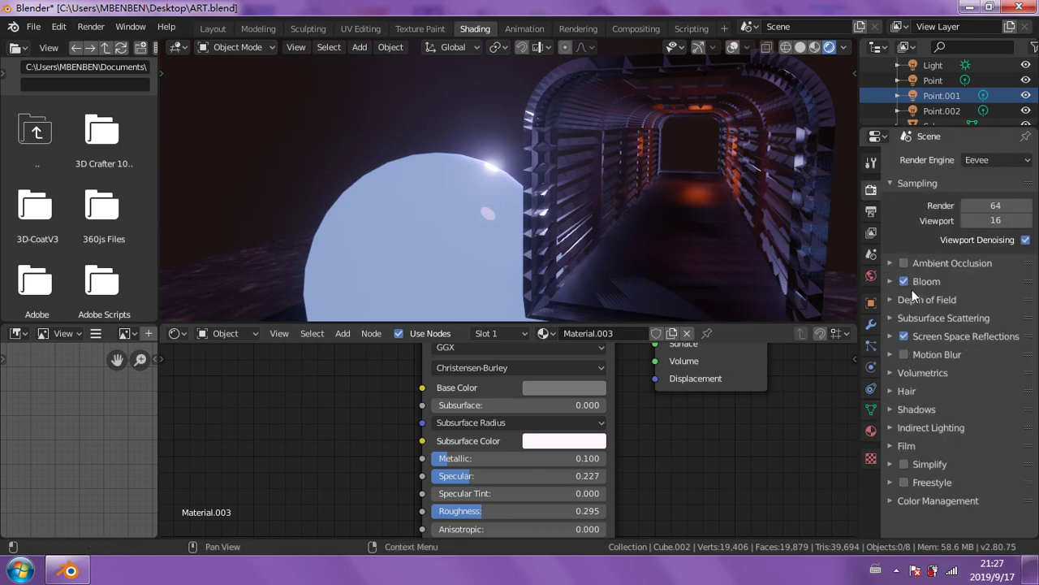
pyautogui.click(900, 281)
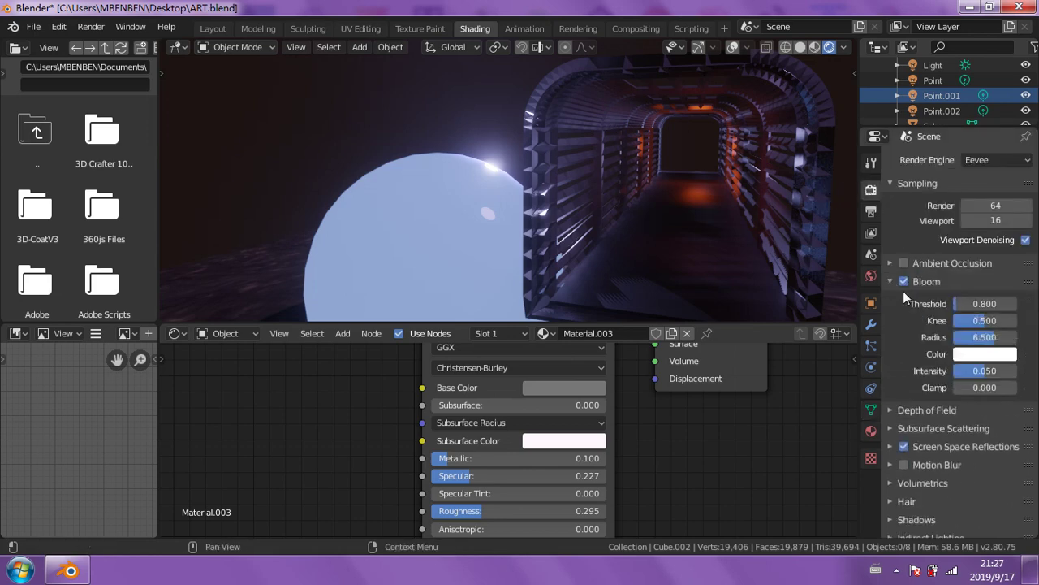
pyautogui.click(978, 355)
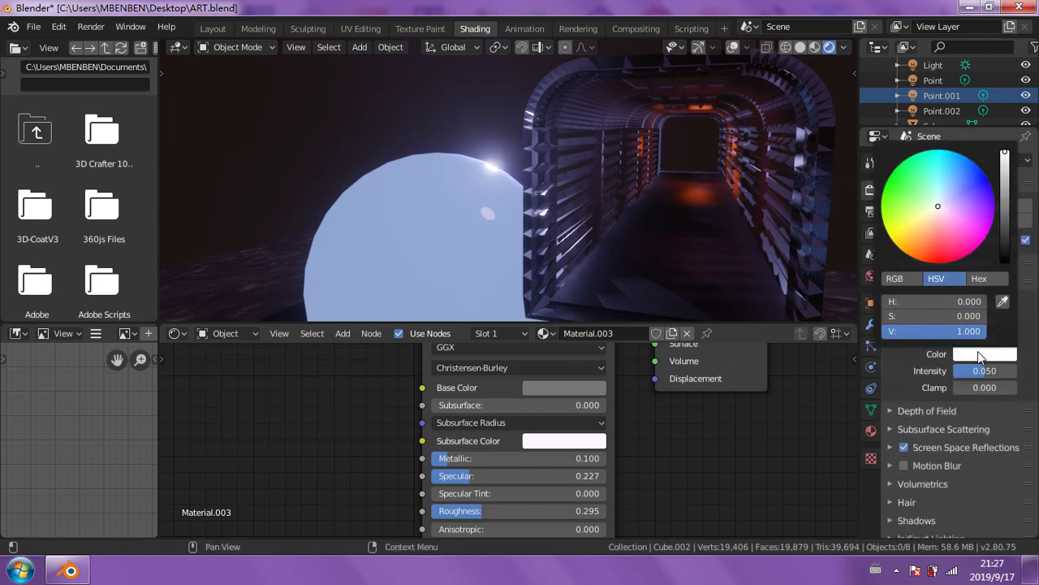
pyautogui.click(940, 190)
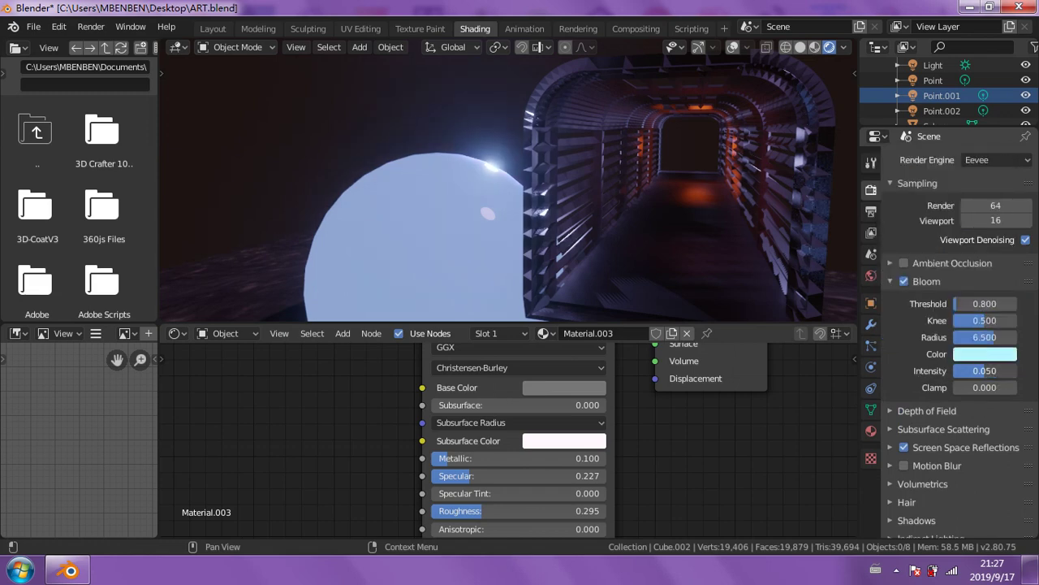
# - Set bloom Intensity to 0.100, Radius to 10.000 and Knee to 0.826
pyautogui.moveTo(1002, 374); pyautogui.dragTo(990, 379)
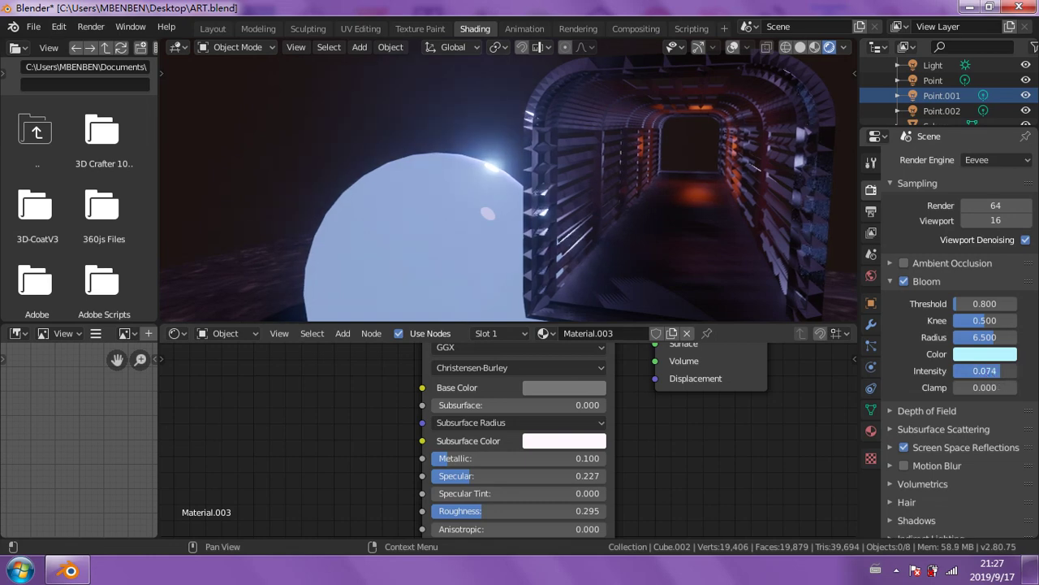
pyautogui.moveTo(1004, 372); pyautogui.dragTo(1021, 376)
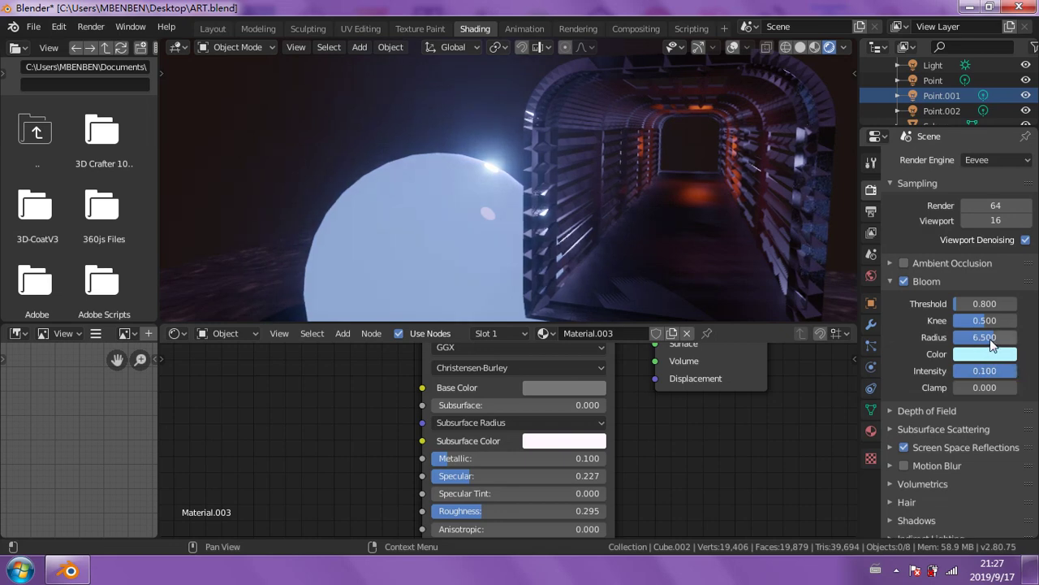
pyautogui.moveTo(984, 337); pyautogui.dragTo(1007, 337)
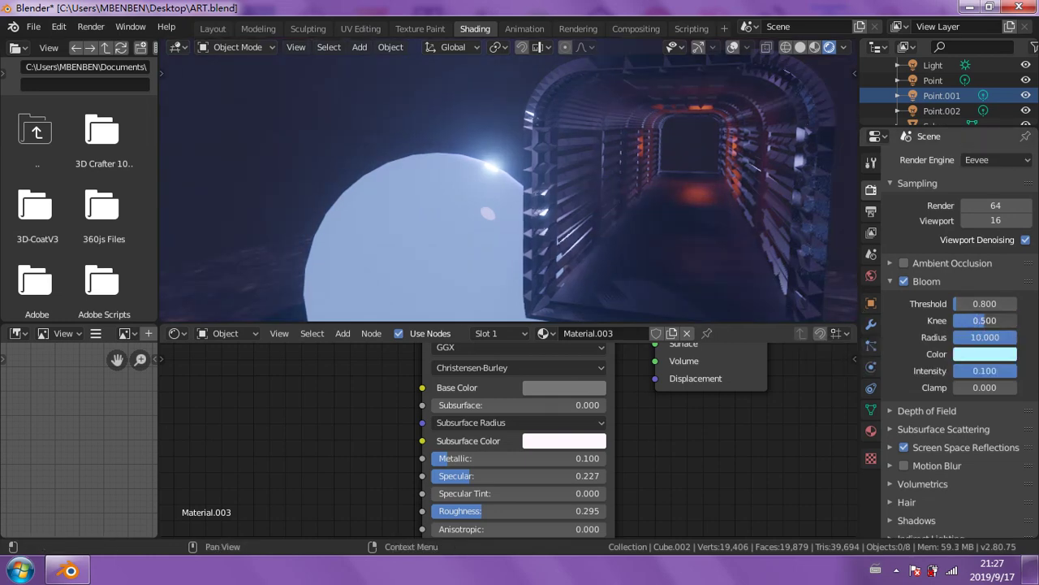
pyautogui.moveTo(985, 320); pyautogui.dragTo(1007, 319)
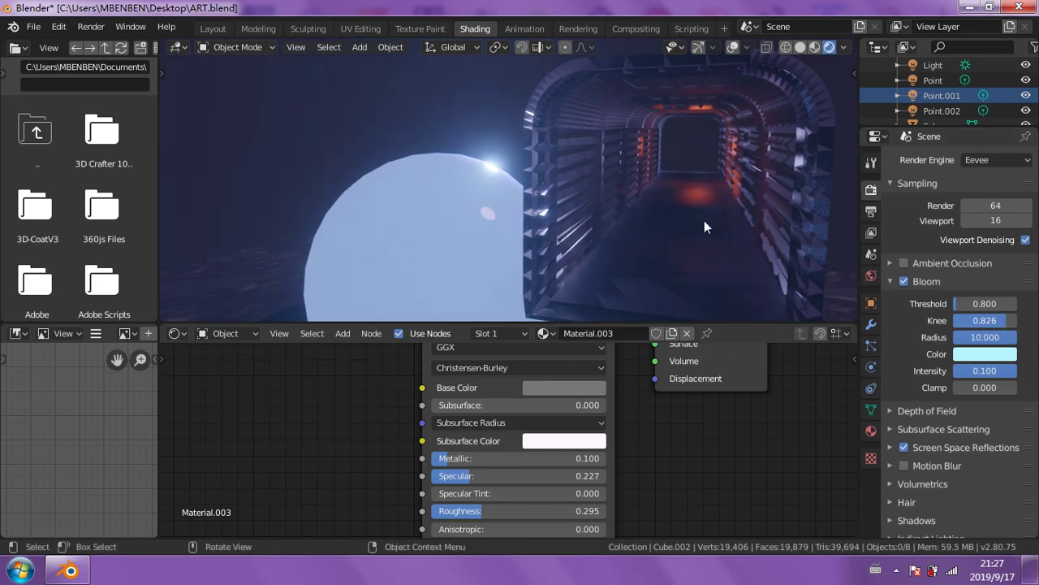
pyautogui.moveTo(705, 220)
pyautogui.mouseDown(button='middle')
pyautogui.moveTo(741, 232)
pyautogui.moveTo(734, 224)
pyautogui.moveTo(798, 214)
pyautogui.moveTo(693, 215)
pyautogui.moveTo(673, 158)
pyautogui.moveTo(675, 215)
pyautogui.moveTo(658, 228)
pyautogui.moveTo(692, 227)
pyautogui.mouseUp(button='middle')
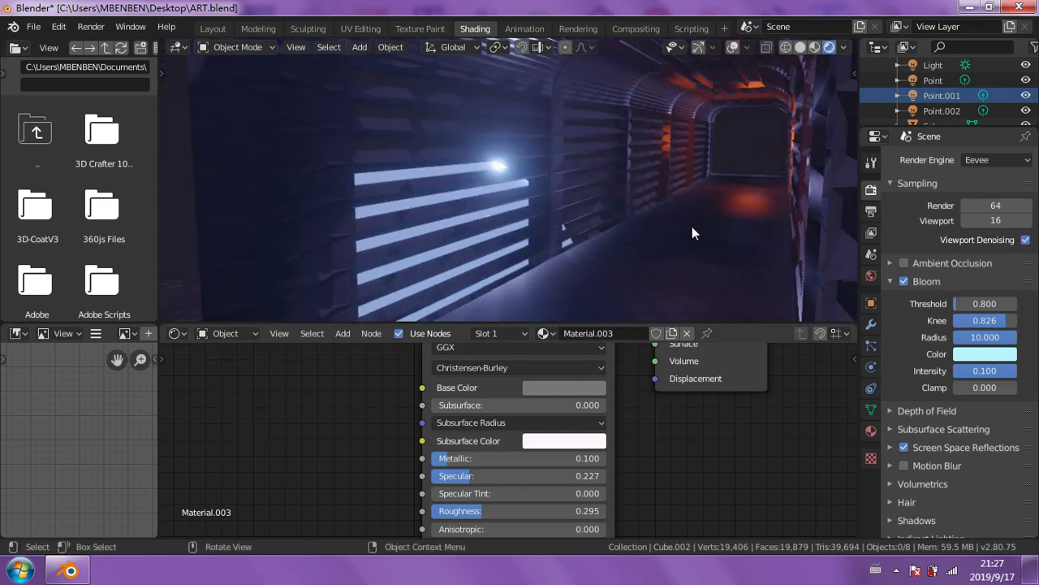
# - Switch to the Layout workspace with Rendered shading and orbit inside the tunnel
pyautogui.click(220, 29)
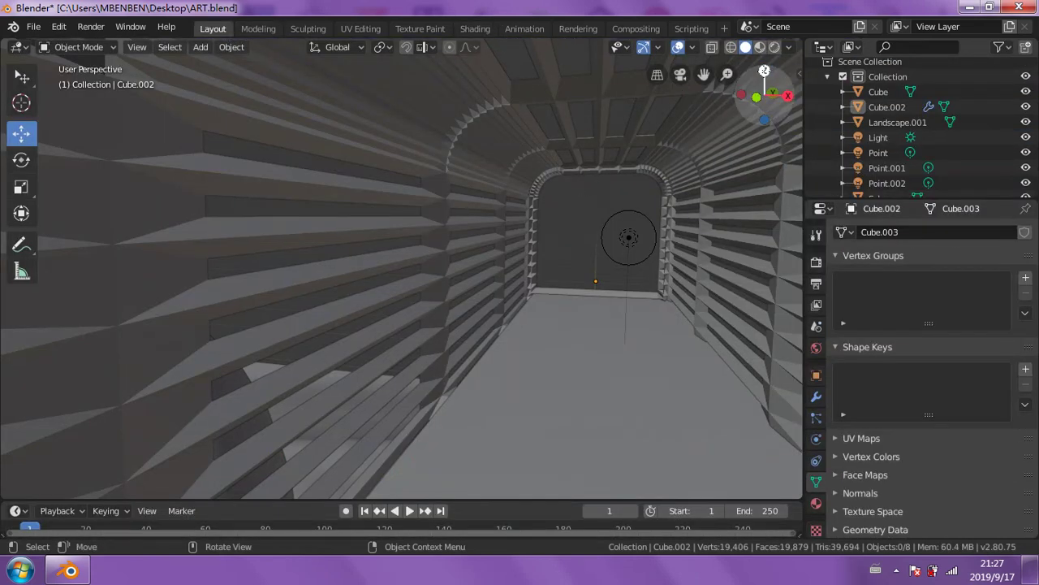
pyautogui.click(774, 46)
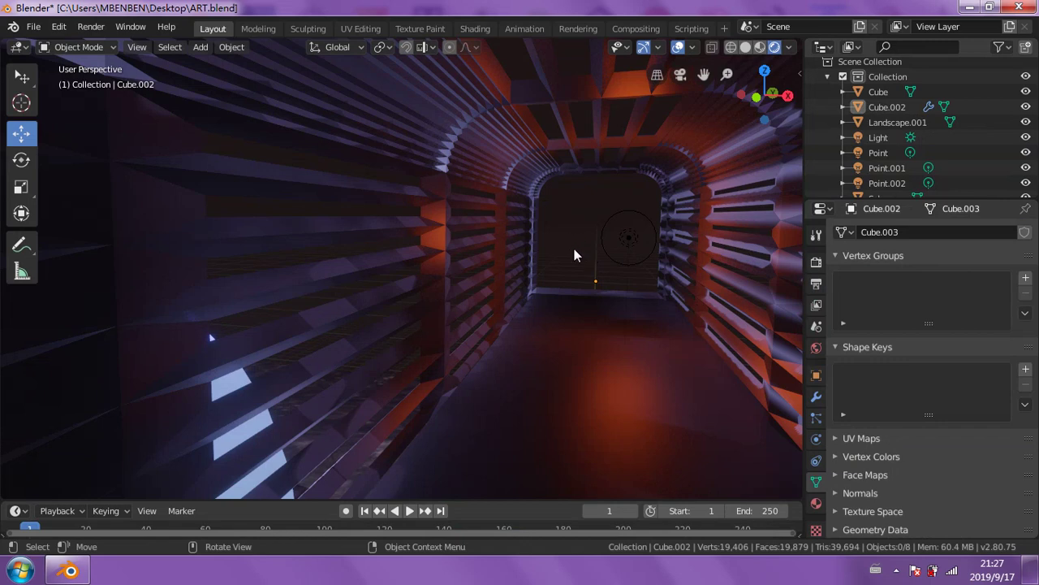
pyautogui.moveTo(574, 251); pyautogui.dragTo(527, 326, button='middle')
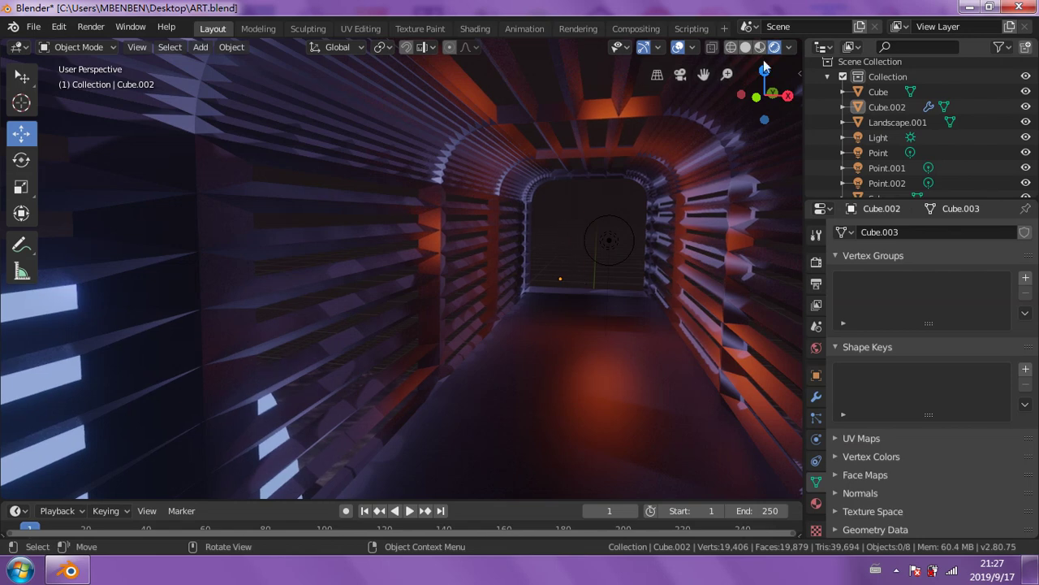
pyautogui.moveTo(578, 214)
pyautogui.mouseDown(button='middle')
pyautogui.moveTo(614, 221)
pyautogui.moveTo(393, 308)
pyautogui.mouseUp(button='middle')
pyautogui.moveTo(166, 292)
pyautogui.mouseDown(button='middle')
pyautogui.moveTo(180, 305)
pyautogui.moveTo(335, 284)
pyautogui.moveTo(224, 302)
pyautogui.moveTo(237, 326)
pyautogui.moveTo(342, 342)
pyautogui.moveTo(552, 329)
pyautogui.moveTo(506, 352)
pyautogui.moveTo(448, 327)
pyautogui.moveTo(410, 331)
pyautogui.moveTo(263, 292)
pyautogui.moveTo(259, 279)
pyautogui.mouseUp(button='middle')
# - Zoom and turn further down the tunnel, then hide the viewport overlays
pyautogui.scroll(3, 259, 278)
pyautogui.scroll(3, 258, 278)
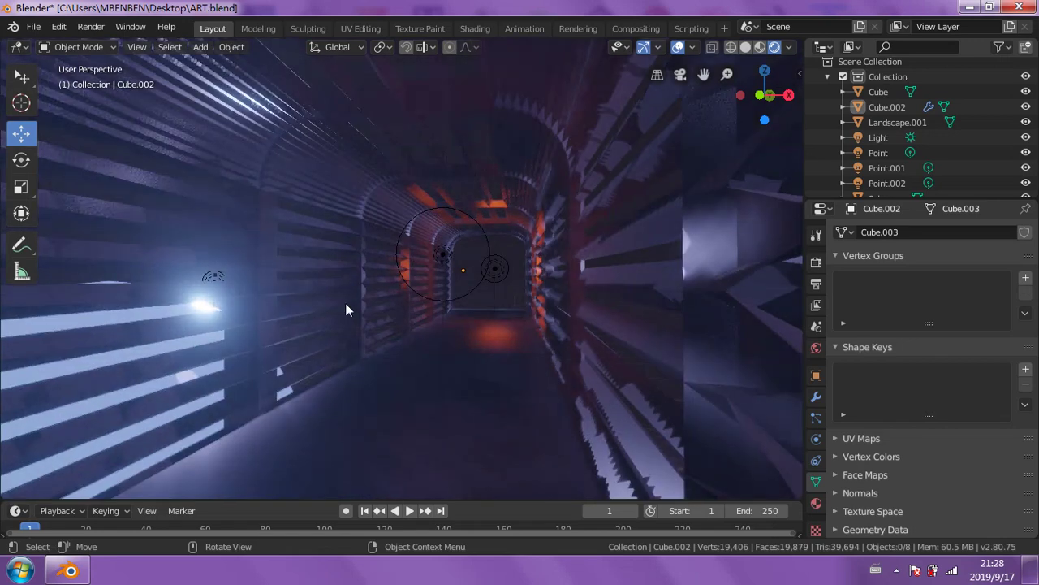
pyautogui.moveTo(378, 303)
pyautogui.mouseDown(button='middle')
pyautogui.moveTo(422, 315)
pyautogui.moveTo(238, 337)
pyautogui.mouseUp(button='middle')
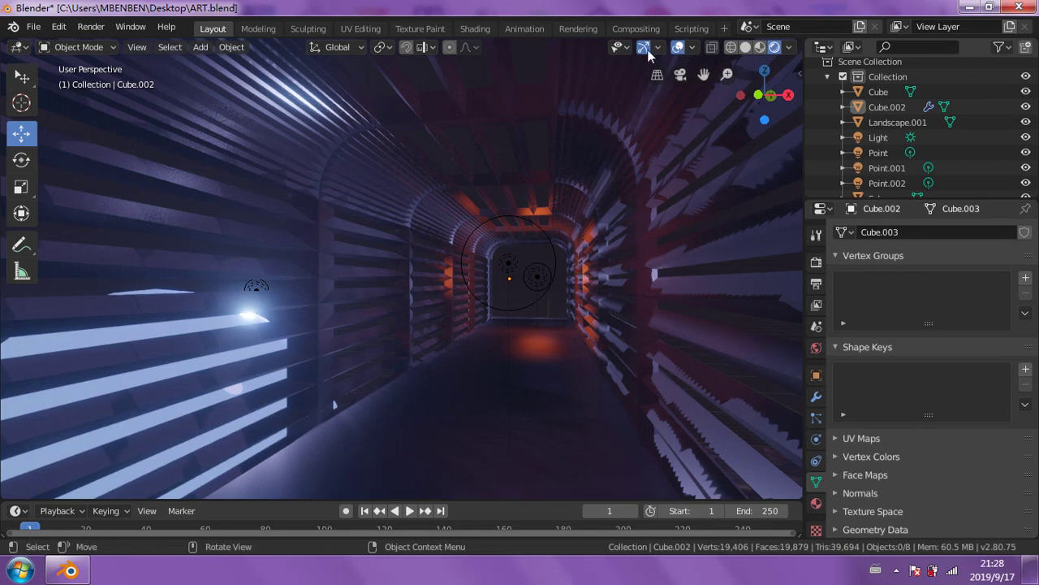
pyautogui.hotkey('shift', 'alt', 'z')
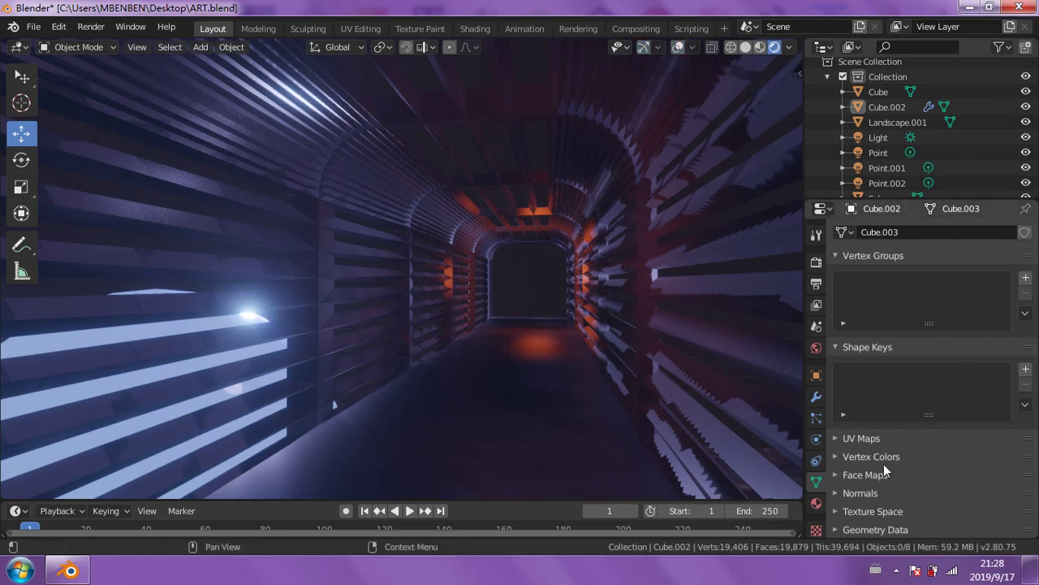
# - Expand the Film and Color Management panels in Render Properties
pyautogui.click(817, 263)
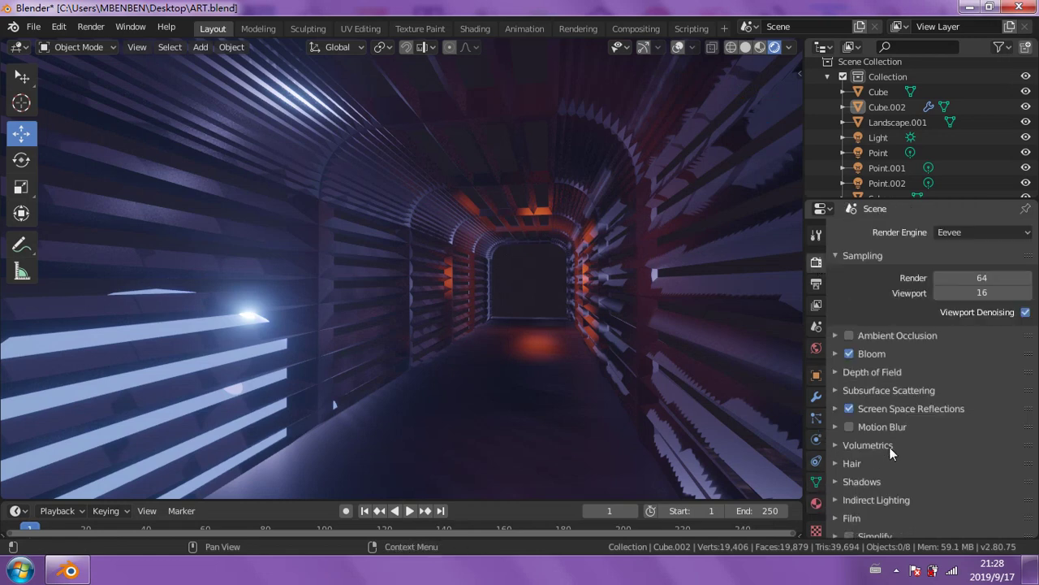
pyautogui.scroll(-2, 894, 455)
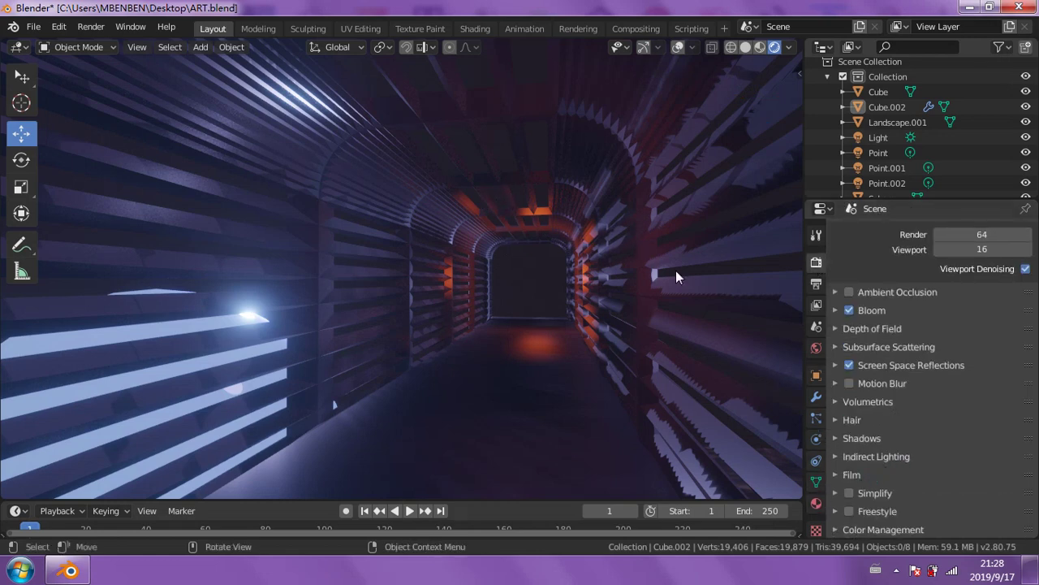
pyautogui.click(839, 476)
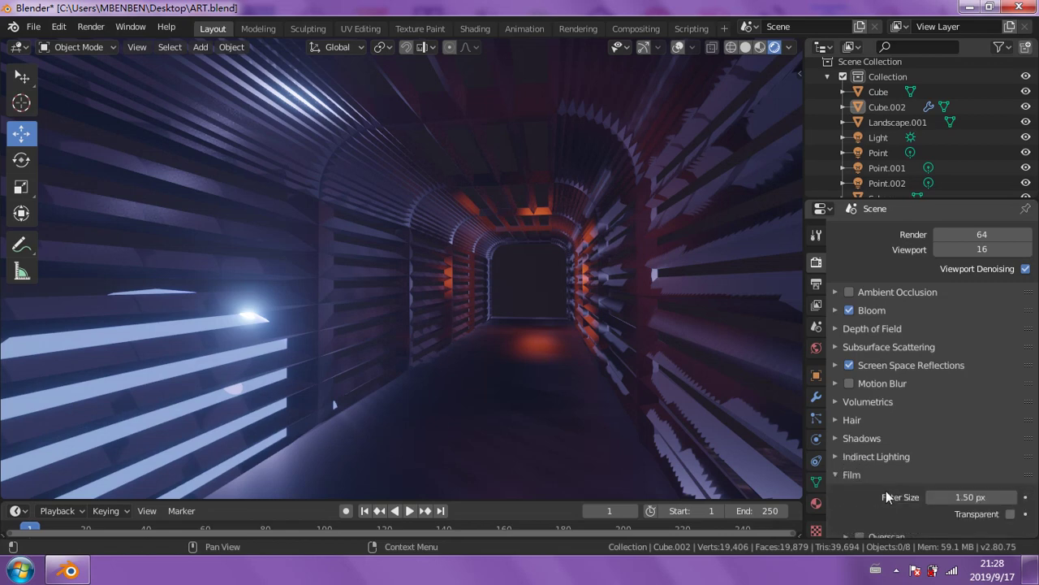
pyautogui.scroll(-2, 901, 511)
pyautogui.scroll(-1, 912, 510)
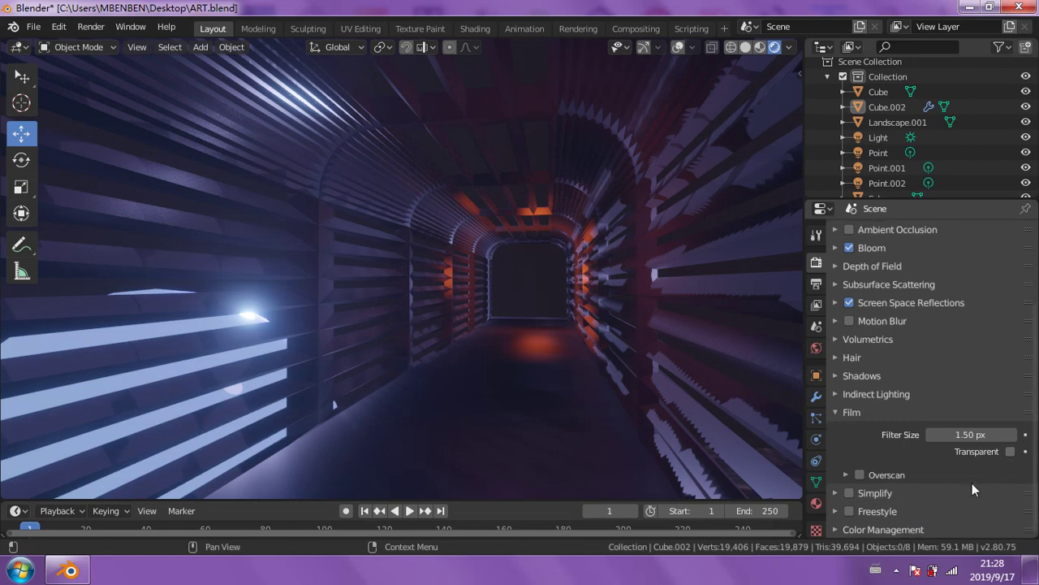
pyautogui.click(835, 527)
pyautogui.scroll(-2, 901, 515)
pyautogui.scroll(-1, 942, 512)
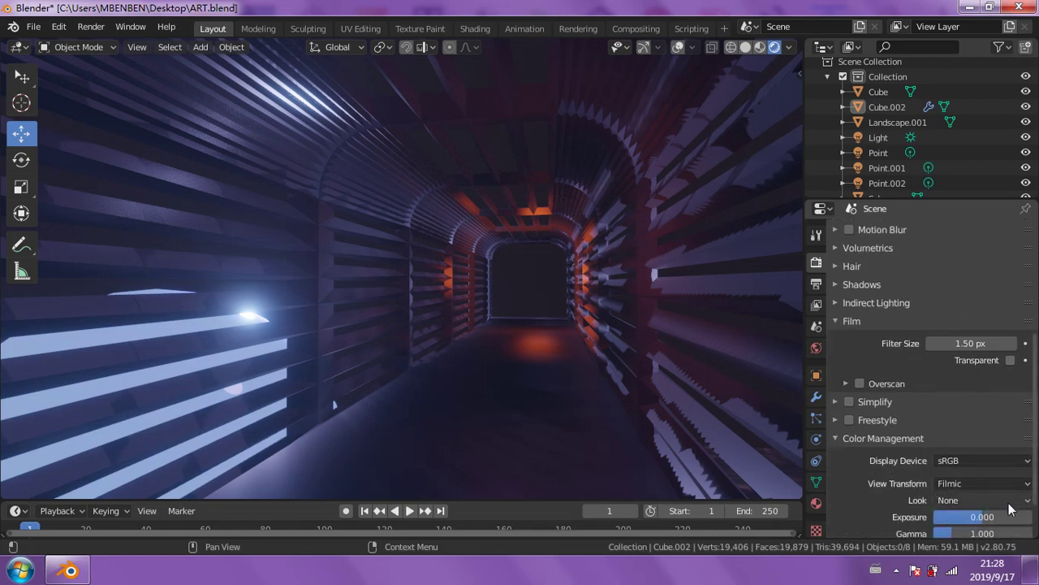
pyautogui.scroll(-1, 999, 504)
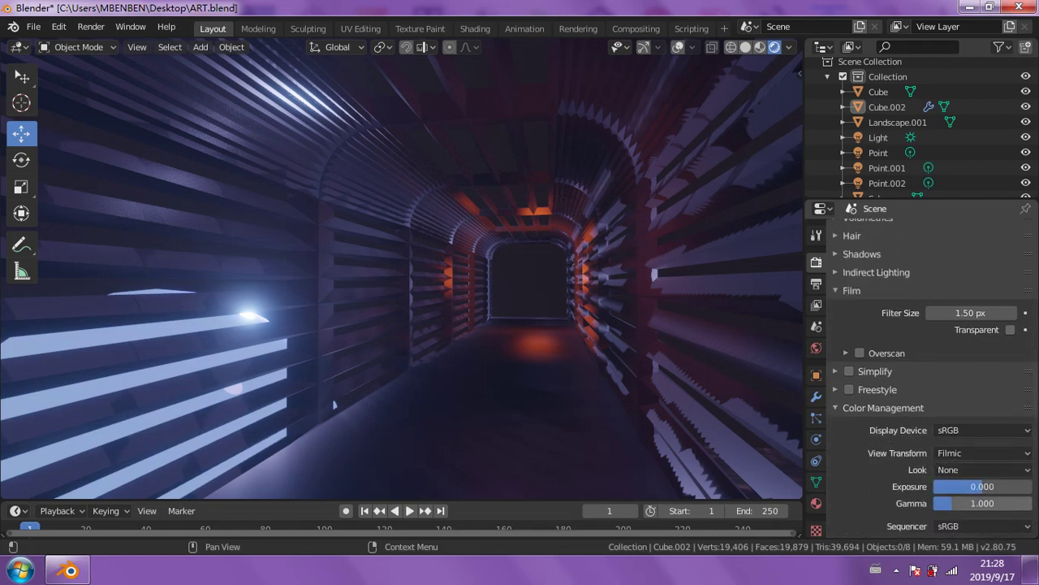
# - Set the Color Management Gamma to 0.811, keeping Exposure at 0.000
pyautogui.moveTo(951, 497); pyautogui.dragTo(1007, 508)
pyautogui.click(940, 502)
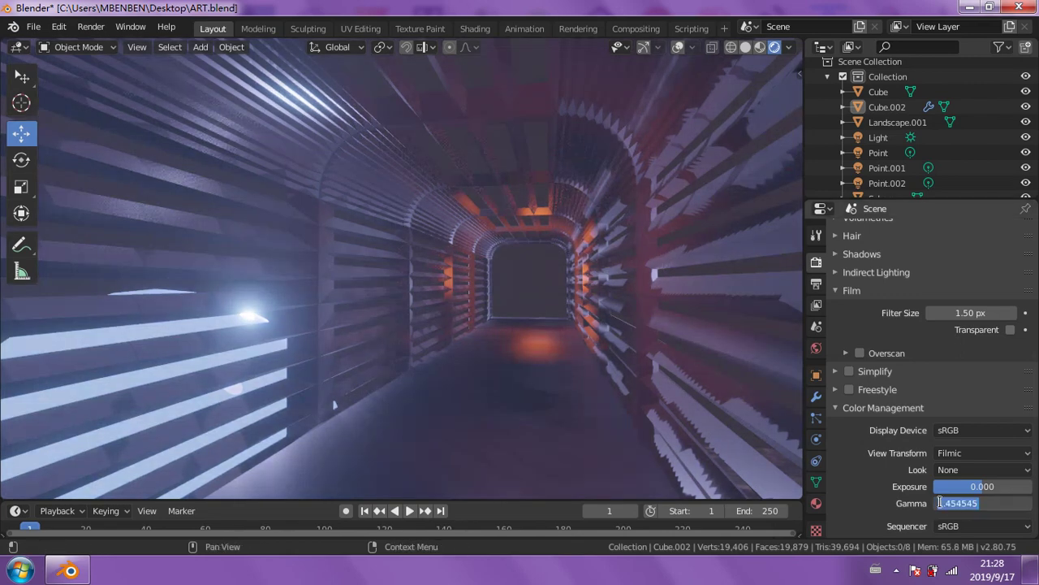
pyautogui.press('Return')
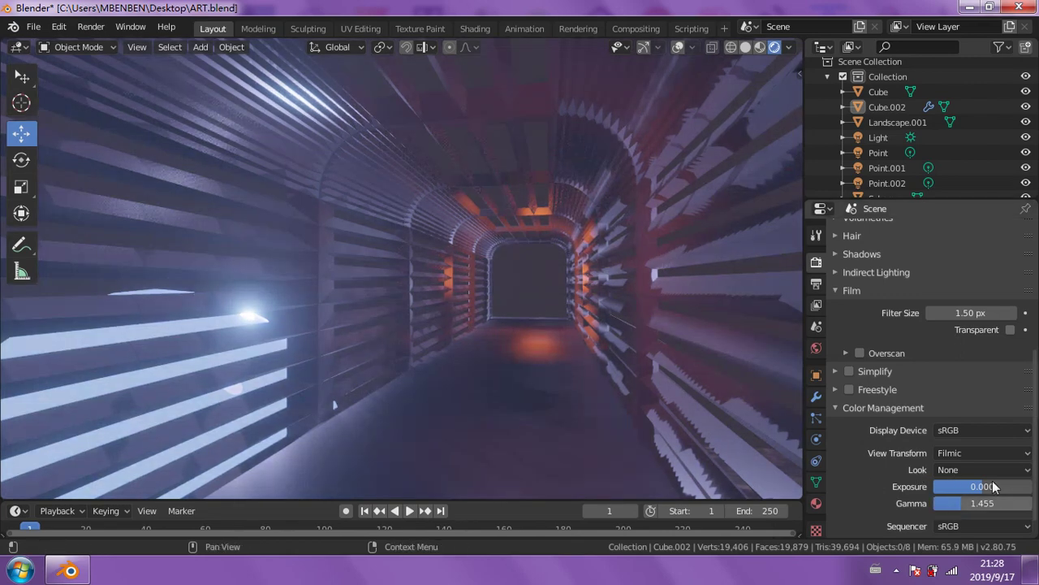
pyautogui.click(993, 503)
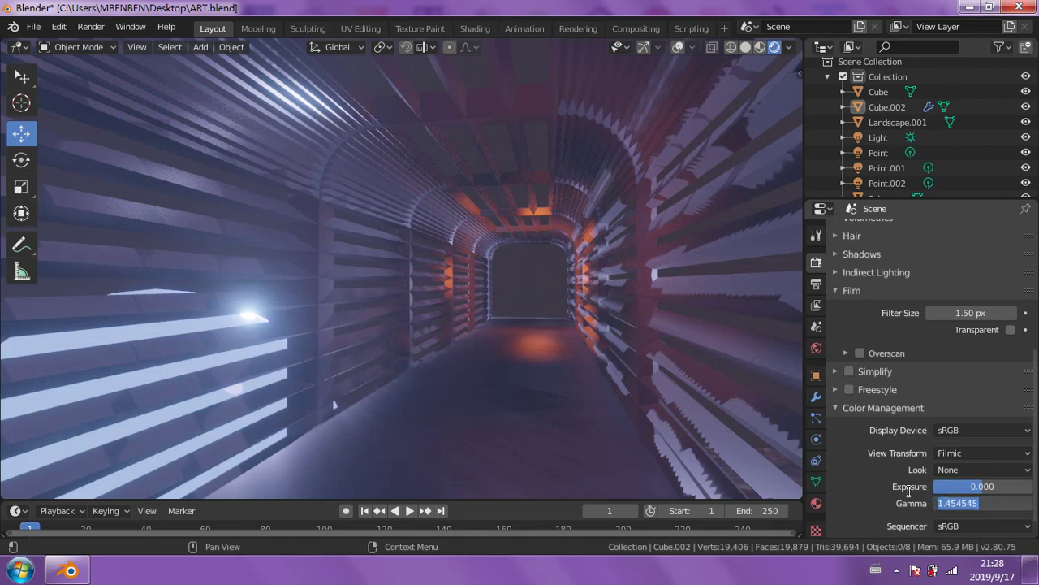
pyautogui.press('Return')
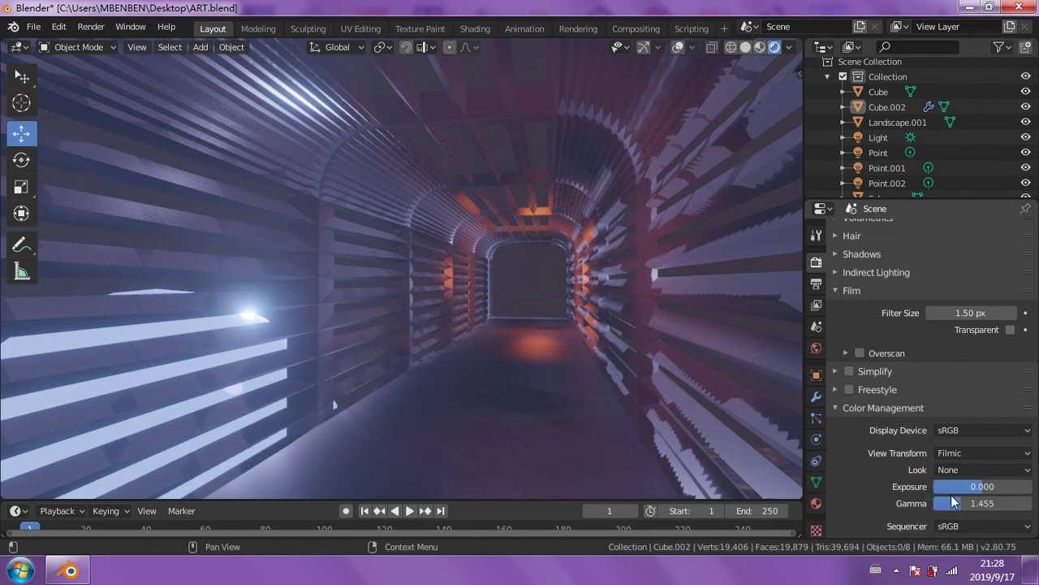
pyautogui.moveTo(984, 503)
pyautogui.mouseDown()
pyautogui.moveTo(917, 503)
pyautogui.moveTo(938, 503)
pyautogui.mouseUp()
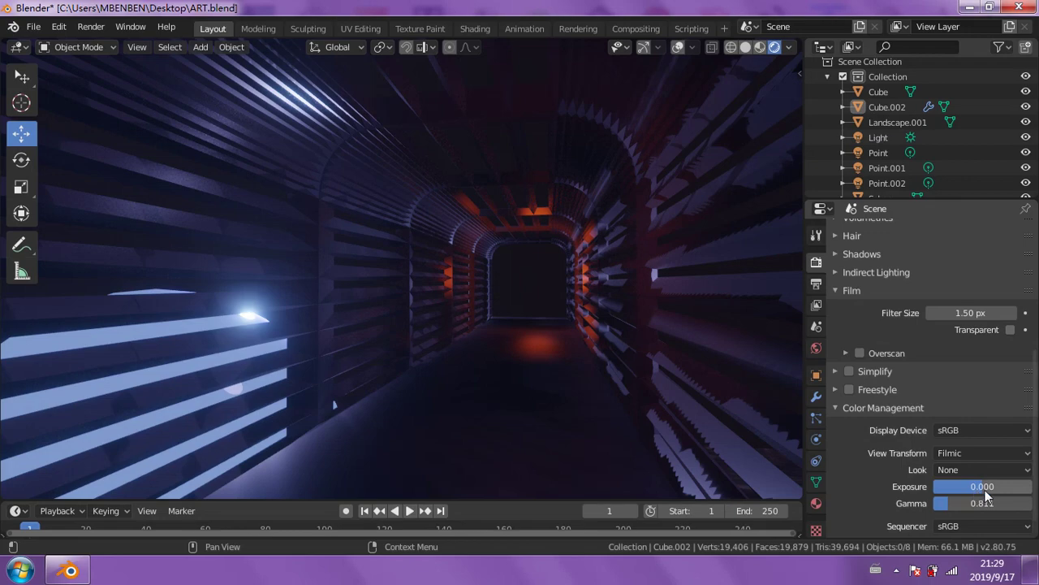
pyautogui.moveTo(983, 486)
pyautogui.mouseDown()
pyautogui.moveTo(1028, 486)
pyautogui.moveTo(970, 486)
pyautogui.moveTo(987, 486)
pyautogui.mouseUp()
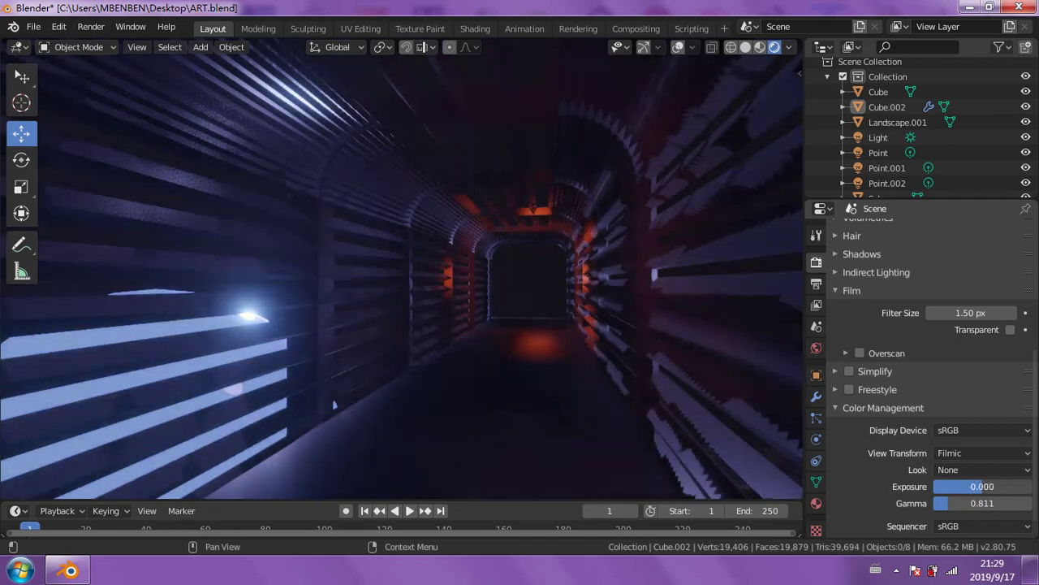
pyautogui.click(1022, 471)
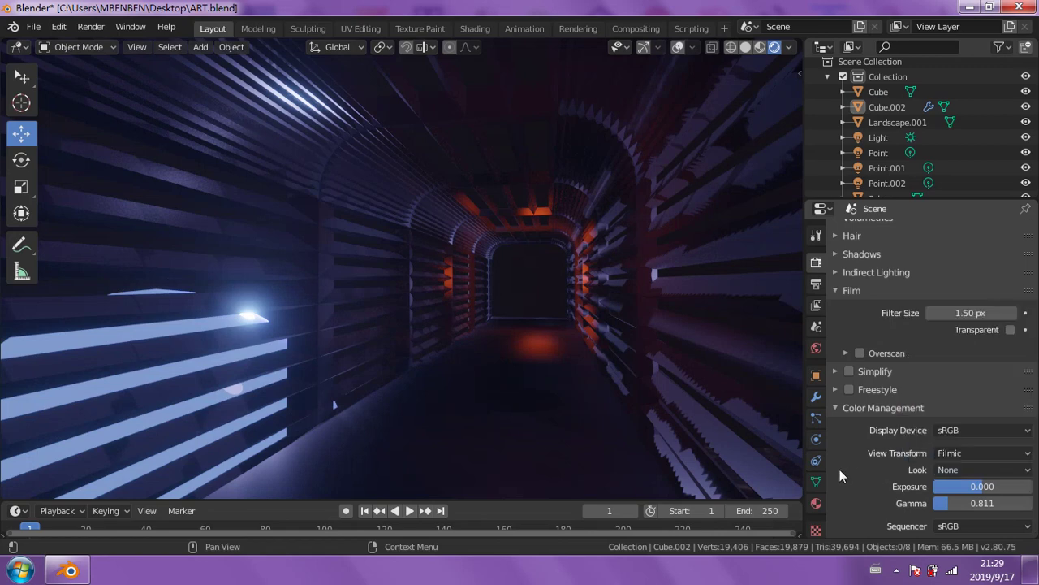
# - Try the Medium and Very High Contrast looks, then settle on High Contrast
pyautogui.click(975, 468)
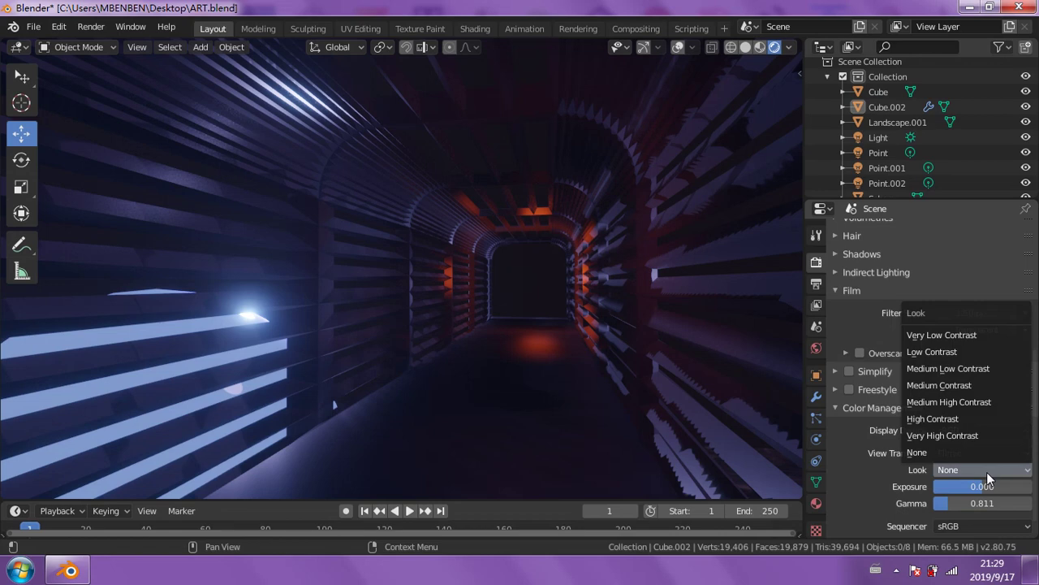
pyautogui.click(975, 386)
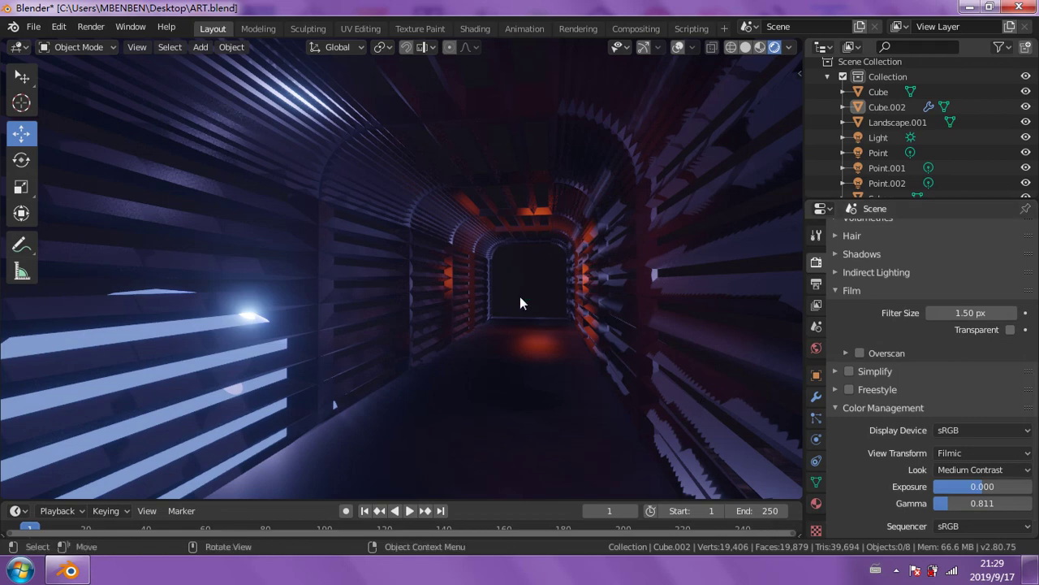
pyautogui.click(1011, 471)
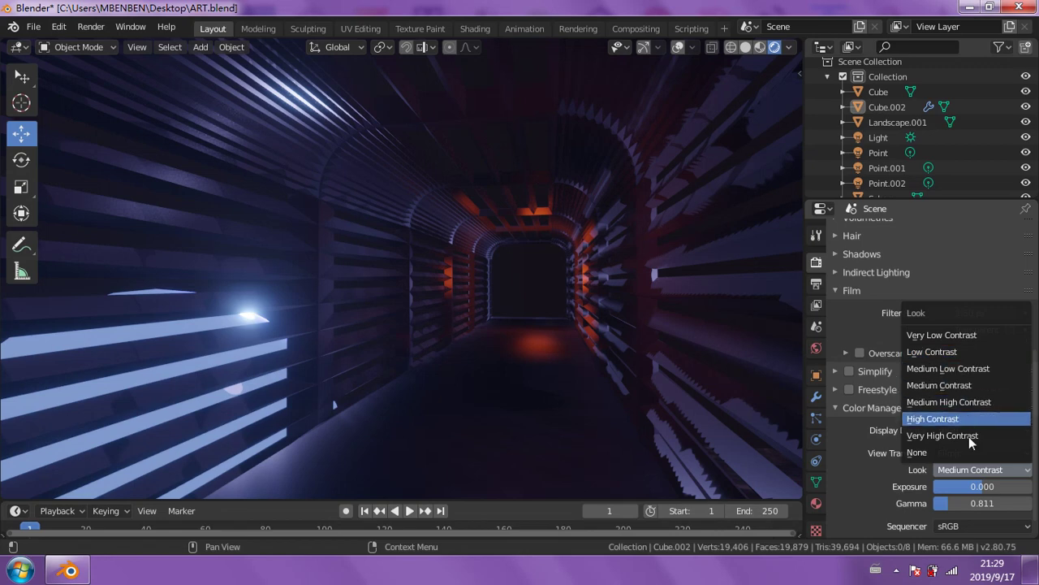
pyautogui.click(968, 443)
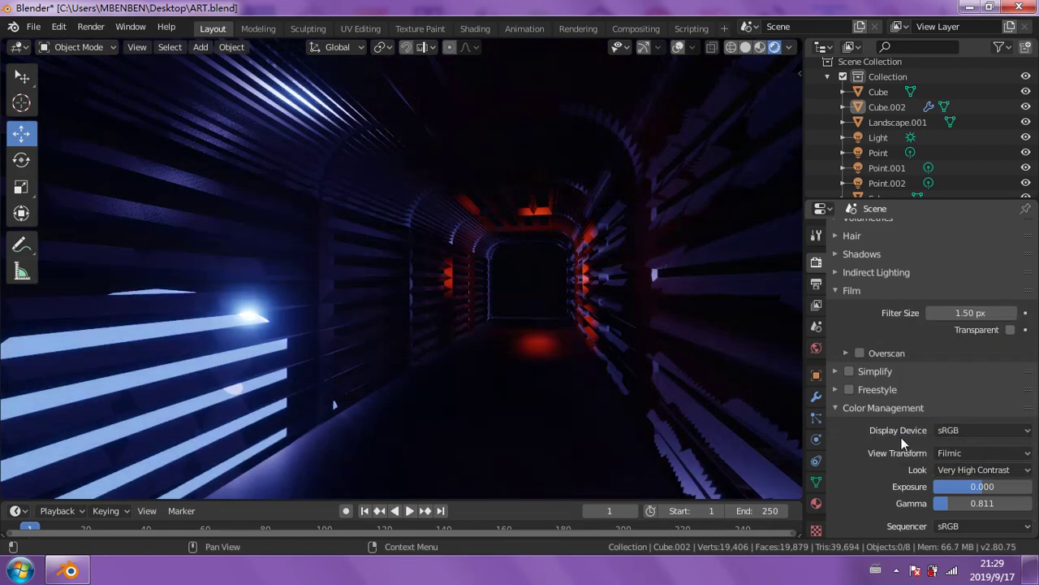
pyautogui.click(974, 471)
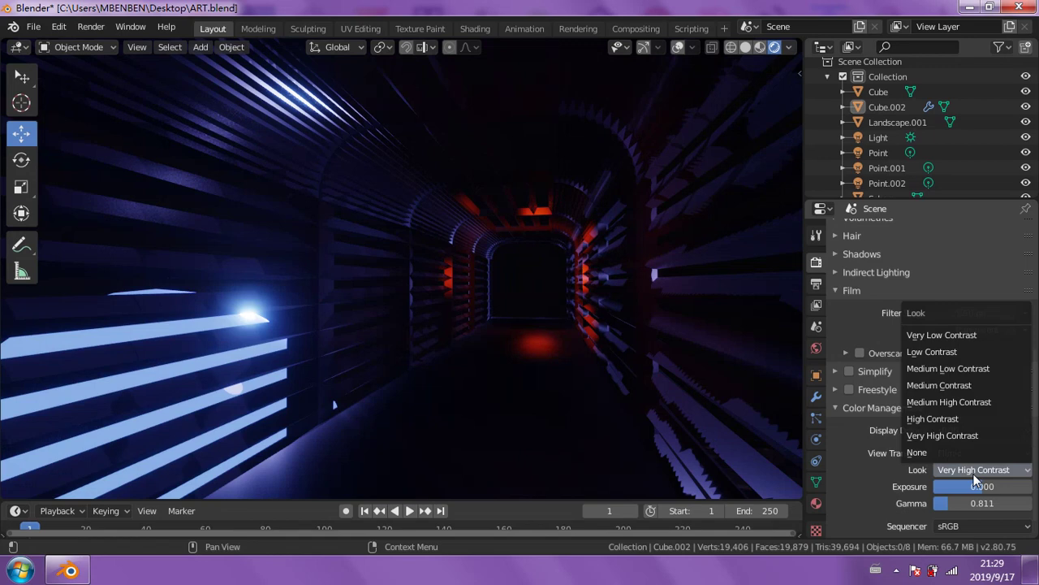
pyautogui.click(961, 419)
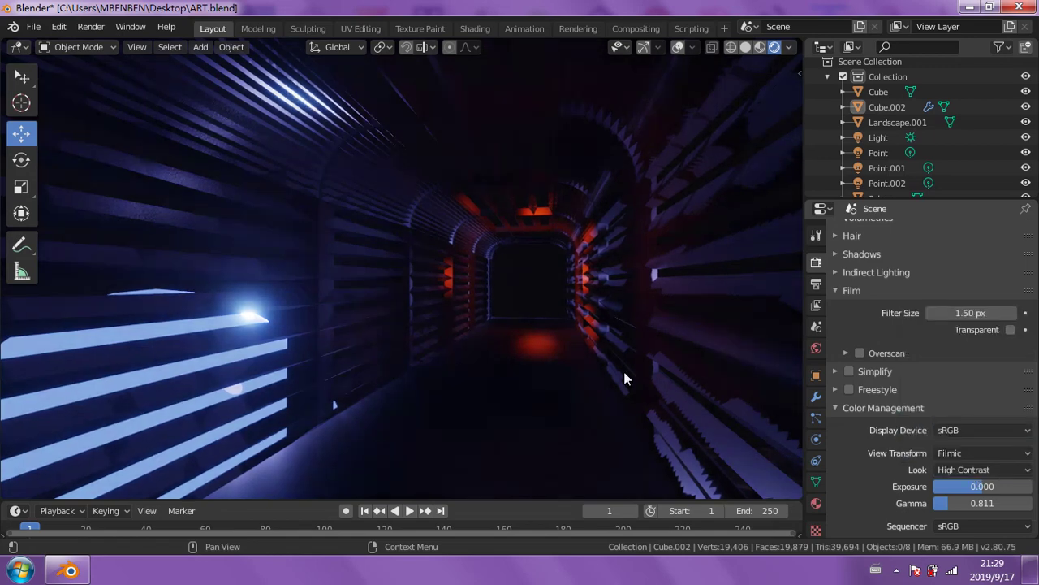
pyautogui.moveTo(624, 371)
pyautogui.mouseDown(button='middle')
pyautogui.moveTo(657, 385)
pyautogui.moveTo(619, 376)
pyautogui.mouseUp(button='middle')
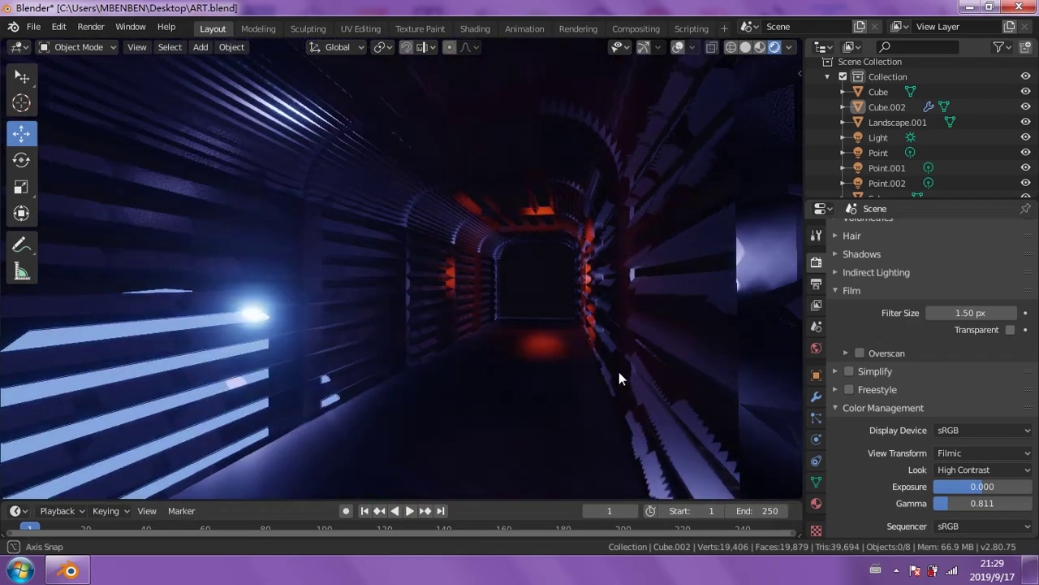
pyautogui.click(951, 503)
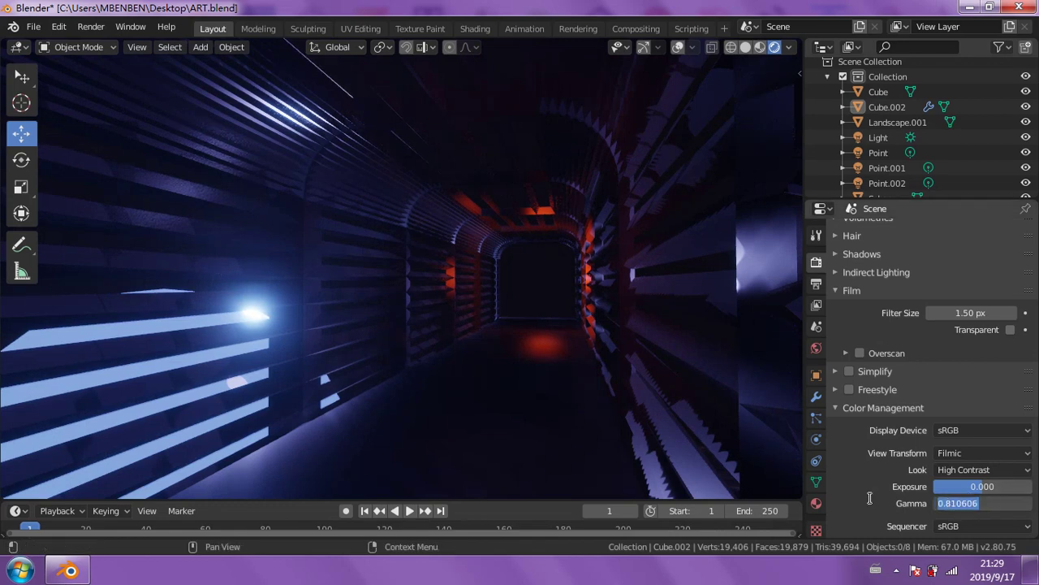
pyautogui.press('Return')
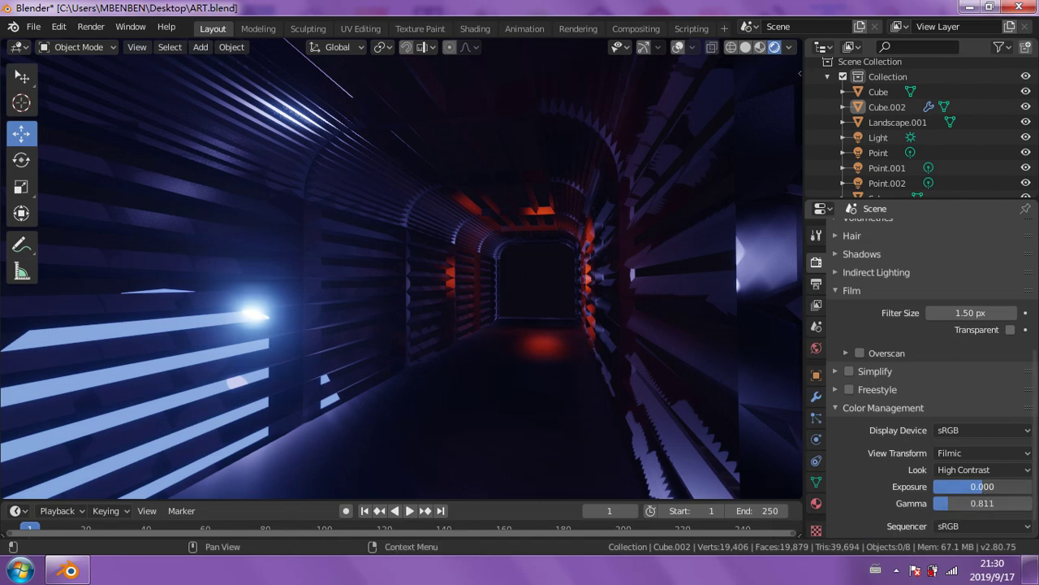
pyautogui.moveTo(982, 487); pyautogui.dragTo(998, 486)
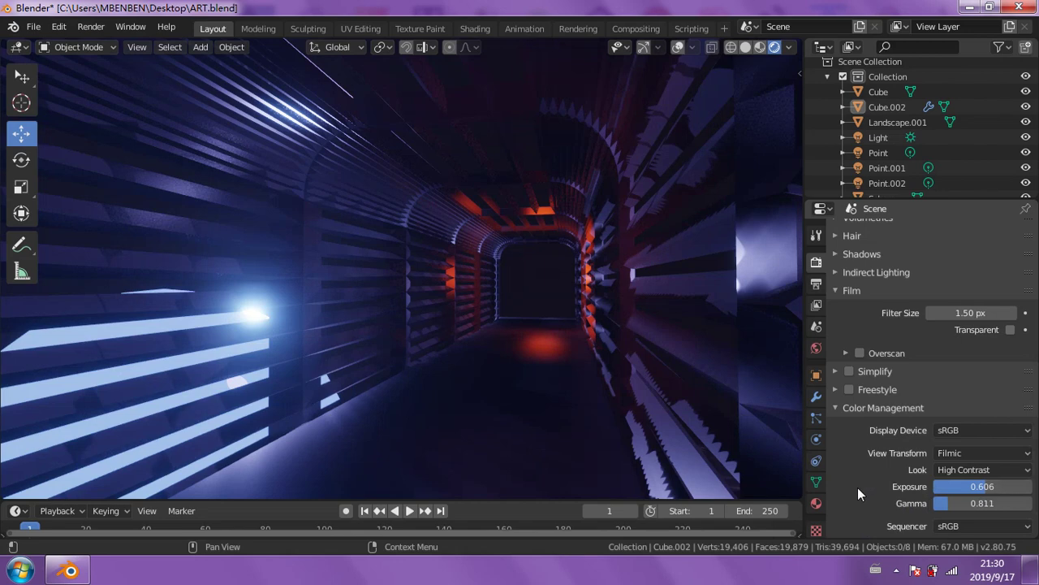
pyautogui.click(984, 488)
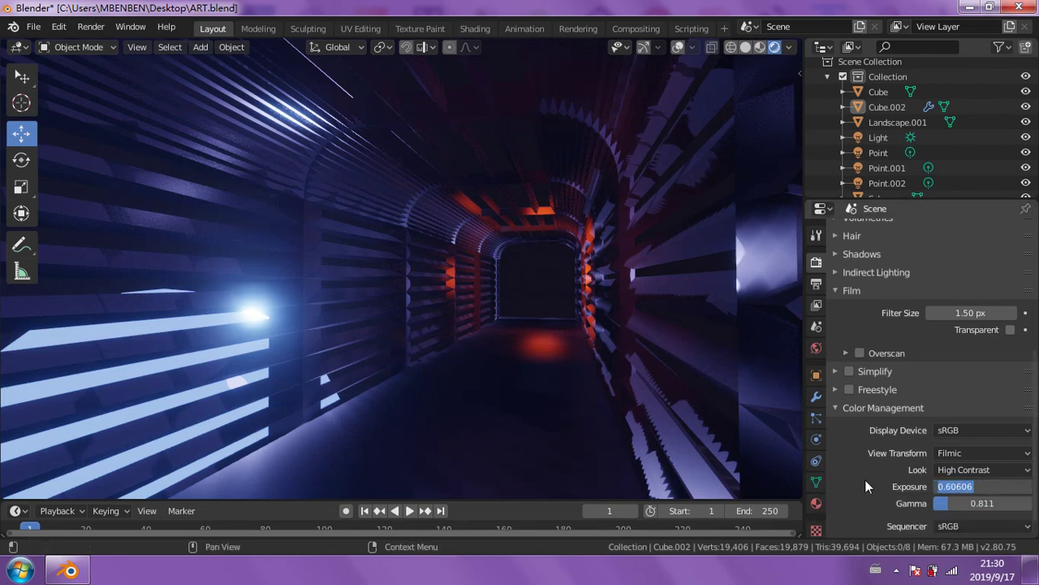
pyautogui.press('Return')
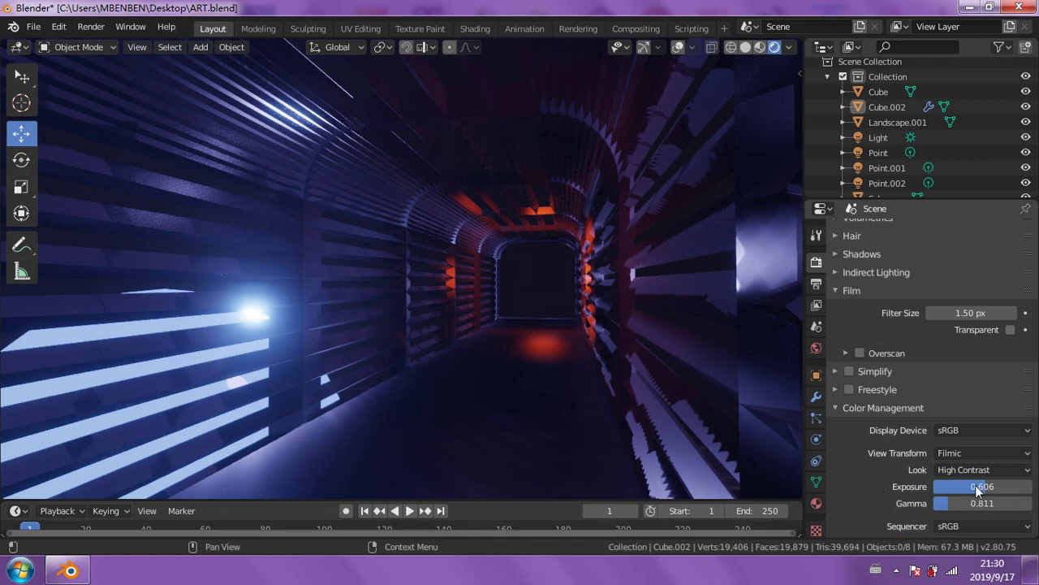
pyautogui.click(985, 488)
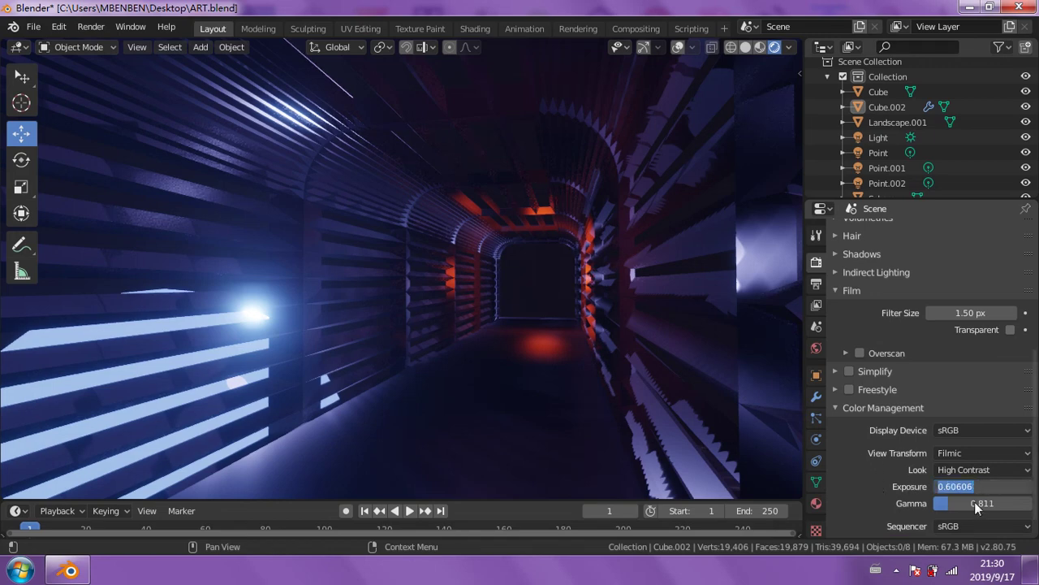
pyautogui.press('Return')
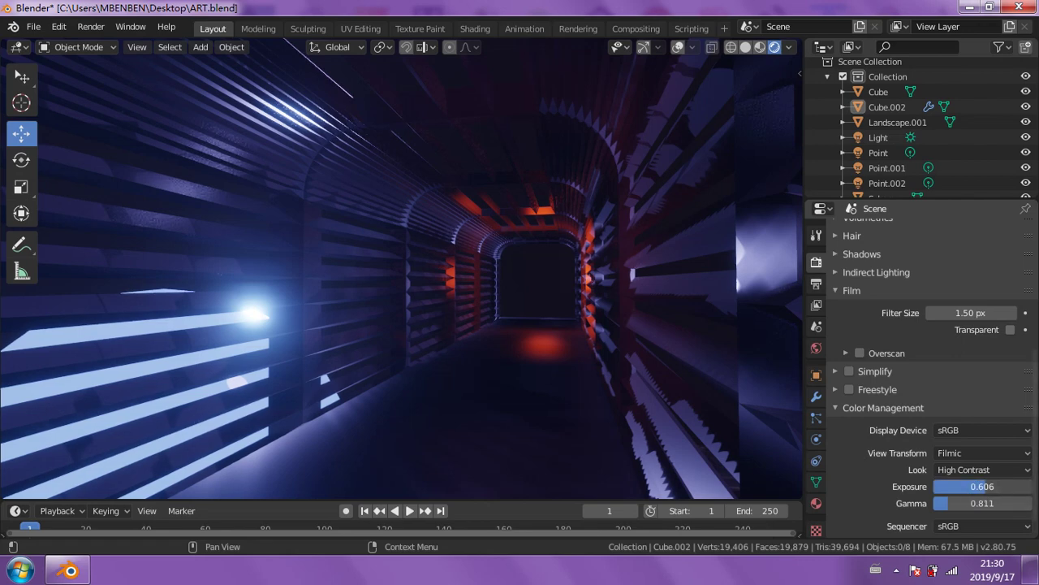
pyautogui.moveTo(983, 486); pyautogui.dragTo(962, 487)
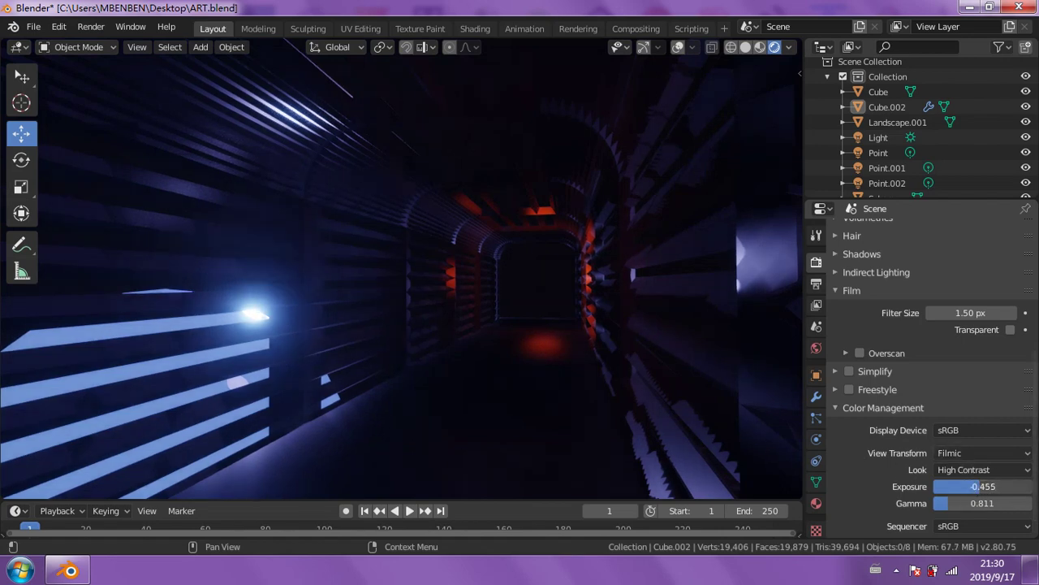
pyautogui.moveTo(982, 486); pyautogui.dragTo(953, 482)
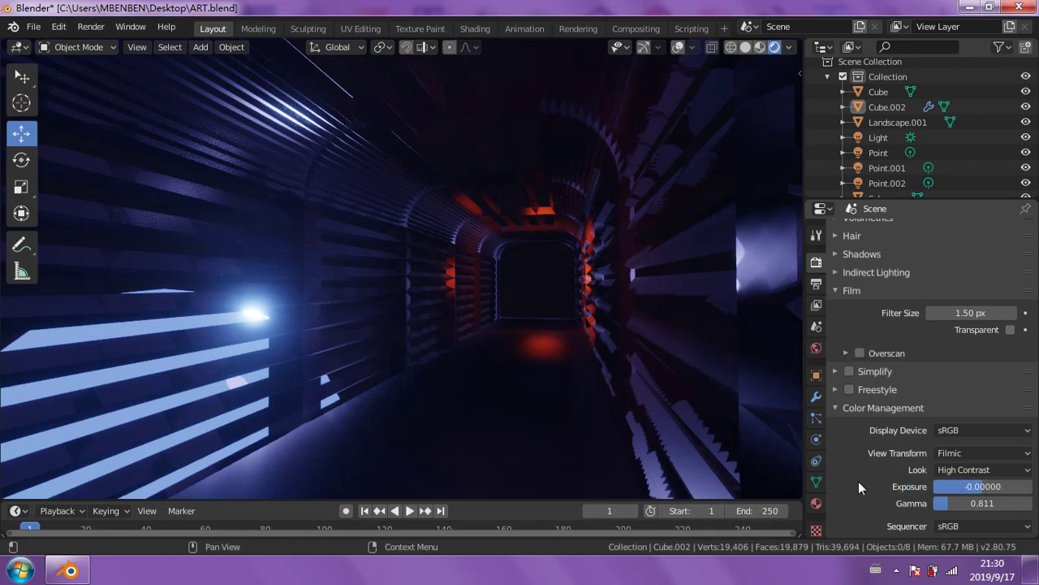
# - Save ART.blend, then orbit outside the tunnel to an oblique view of the building
pyautogui.click(33, 26)
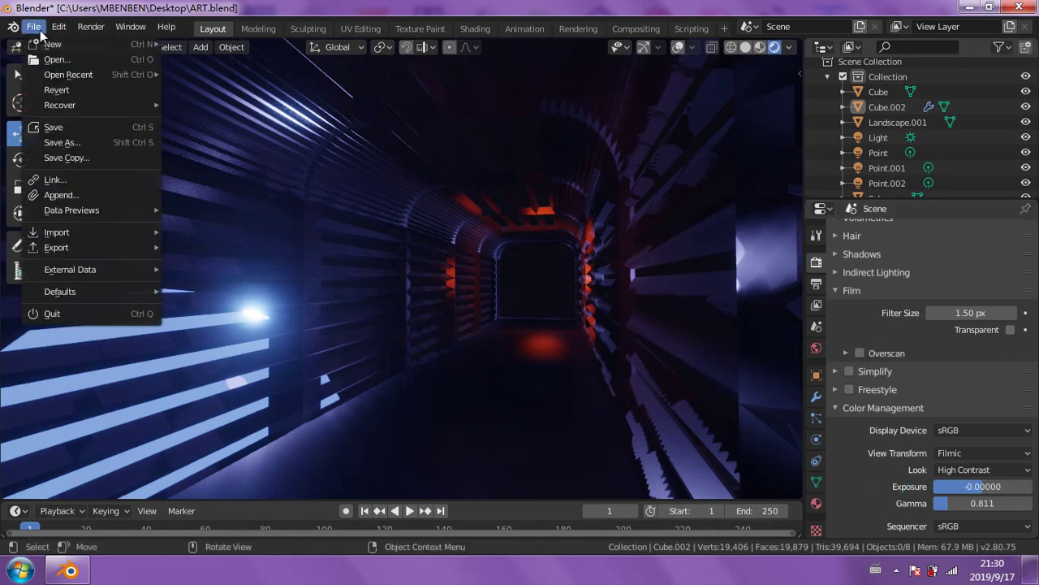
pyautogui.click(60, 123)
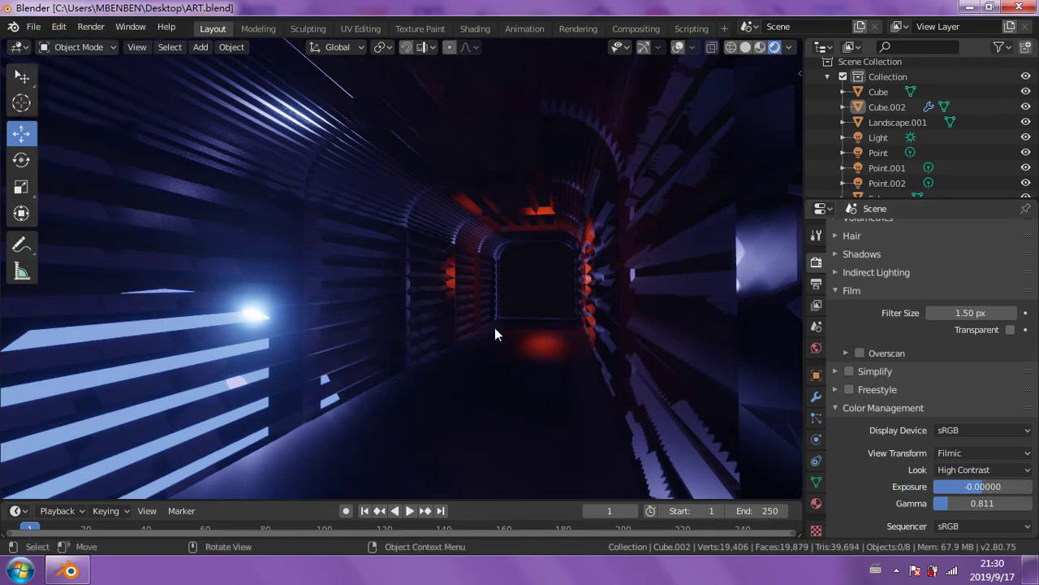
pyautogui.press('KP_Decimal')
pyautogui.moveTo(480, 335)
pyautogui.mouseDown(button='middle')
pyautogui.moveTo(404, 356)
pyautogui.moveTo(370, 388)
pyautogui.moveTo(343, 379)
pyautogui.moveTo(369, 384)
pyautogui.mouseUp(button='middle')
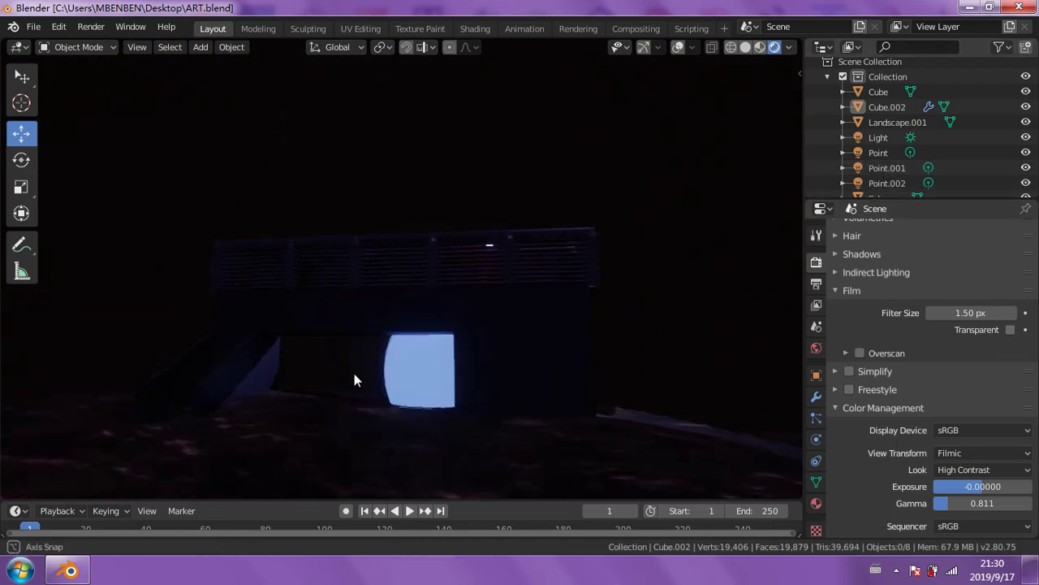
pyautogui.moveTo(355, 378)
pyautogui.mouseDown(button='middle')
pyautogui.moveTo(409, 378)
pyautogui.moveTo(431, 365)
pyautogui.moveTo(419, 361)
pyautogui.mouseUp(button='middle')
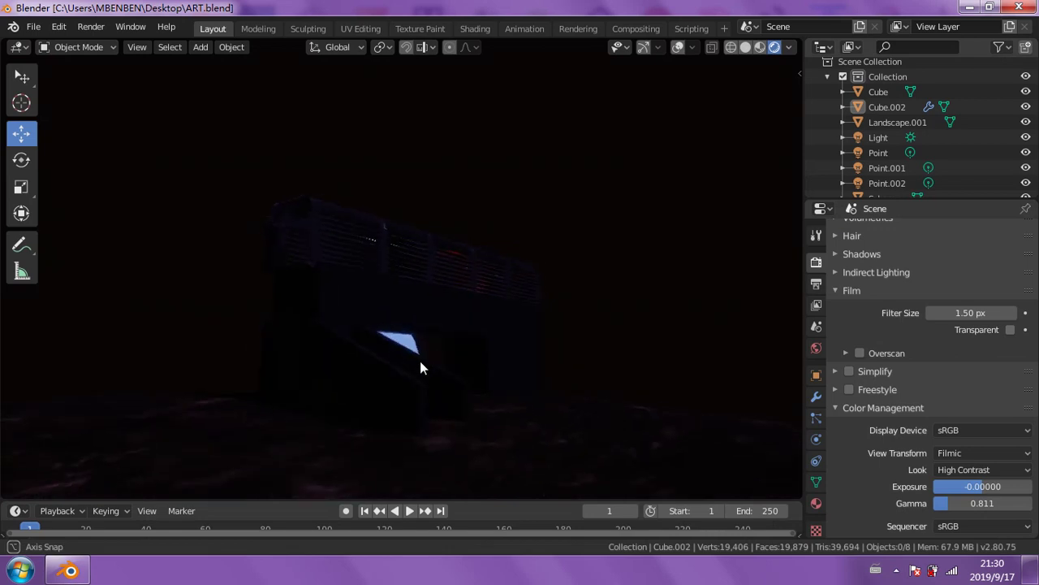
# - Add a point light and move it into place near the tunnel building
pyautogui.click(199, 47)
pyautogui.moveTo(236, 237)
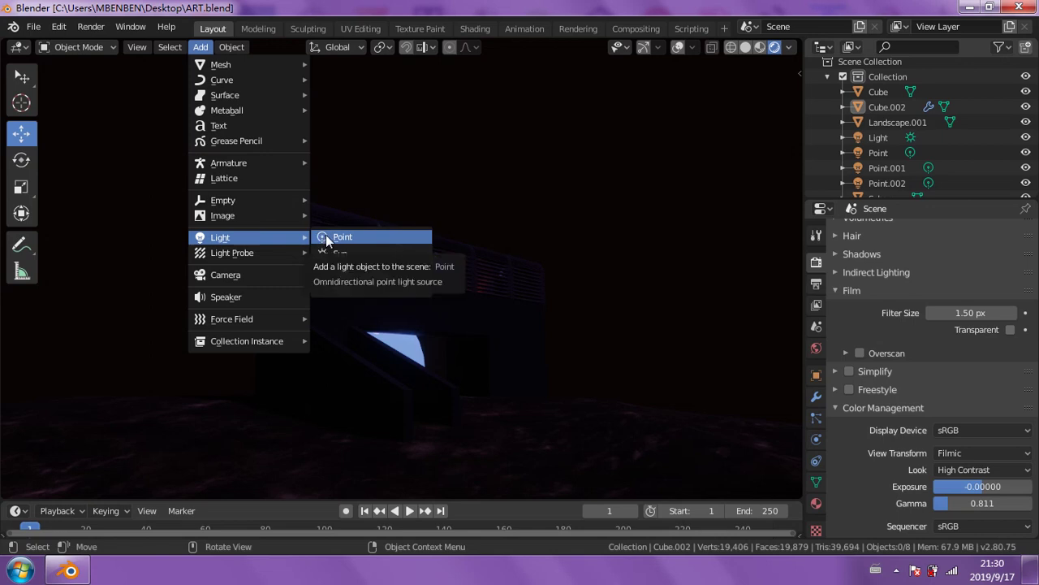
pyautogui.click(326, 235)
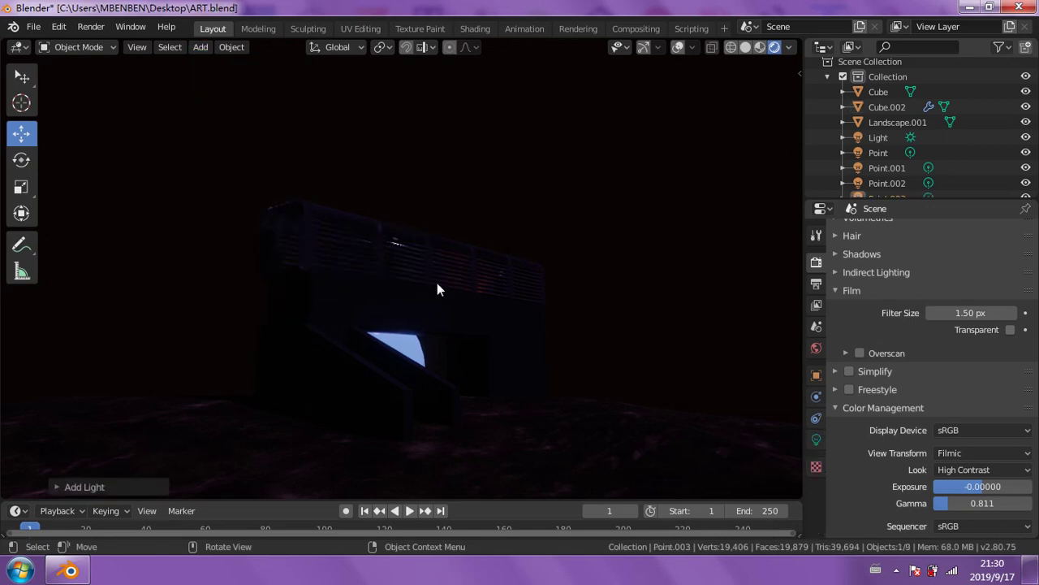
pyautogui.press('g')
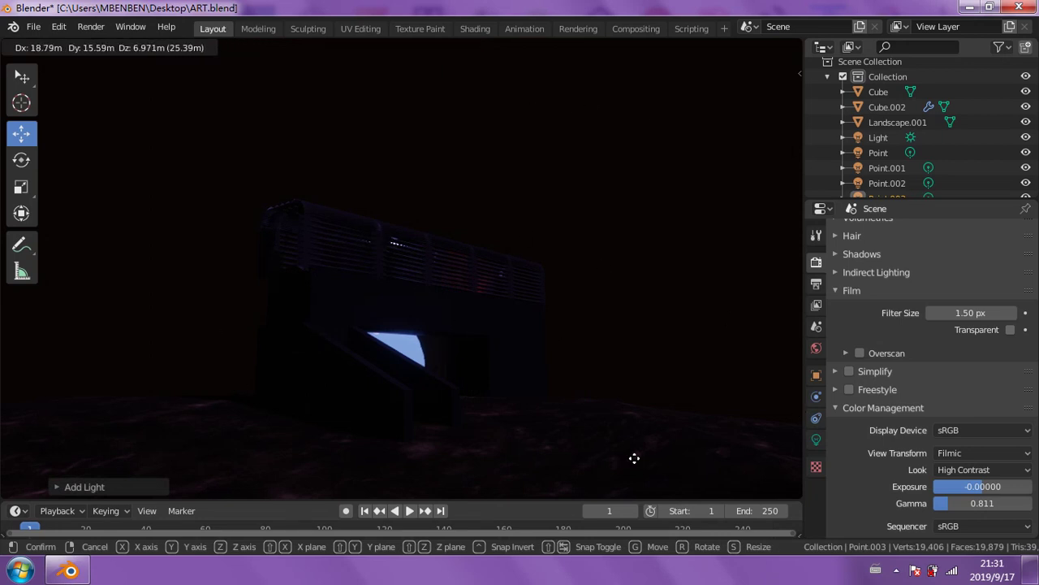
pyautogui.click(616, 171)
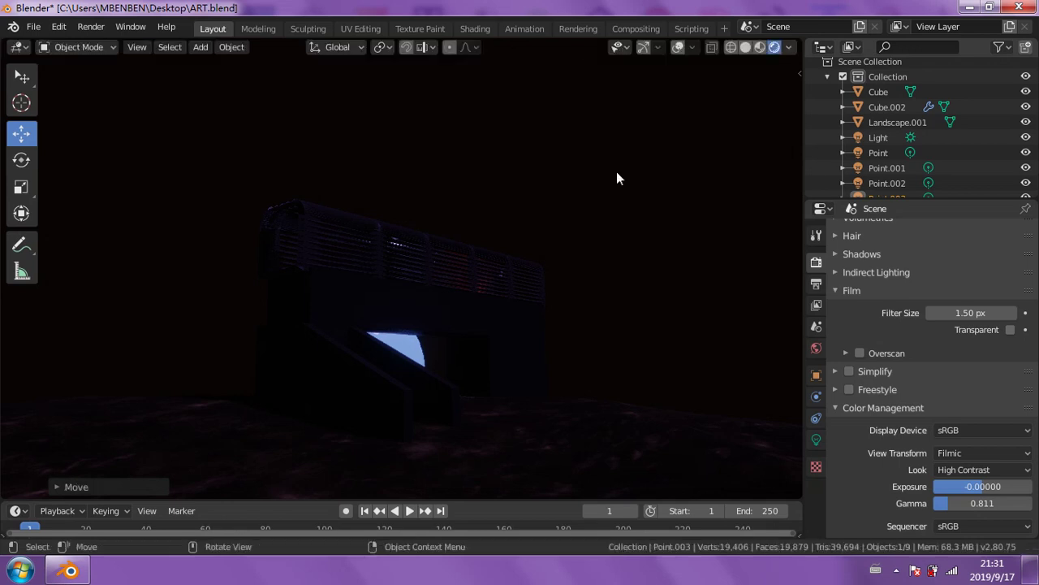
# - Orbit to a frontal view and select Point.003 in the Outliner
pyautogui.moveTo(568, 234)
pyautogui.mouseDown(button='middle')
pyautogui.moveTo(505, 269)
pyautogui.moveTo(492, 297)
pyautogui.mouseUp(button='middle')
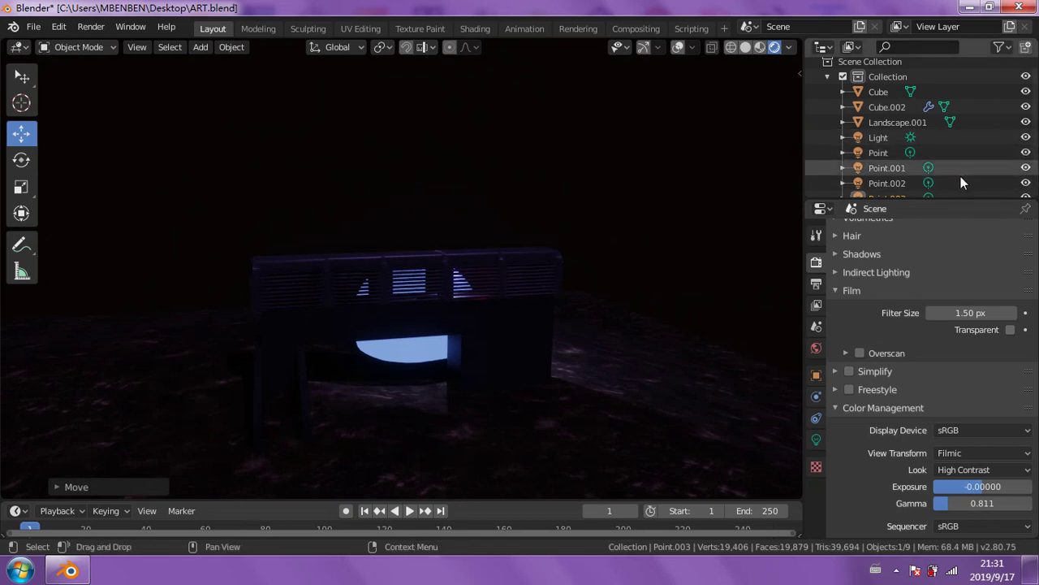
pyautogui.scroll(-2, 960, 176)
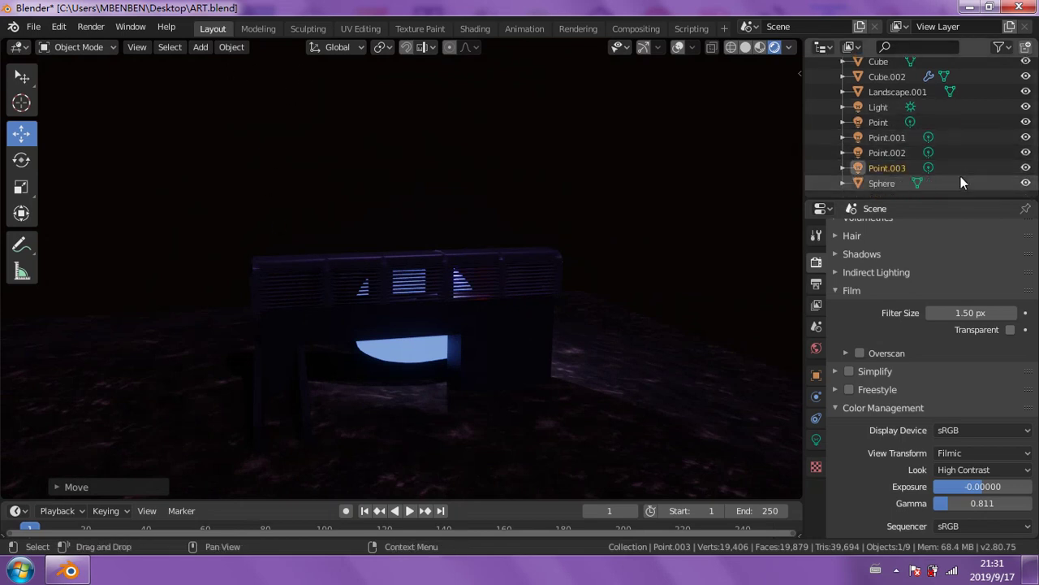
pyautogui.click(868, 170)
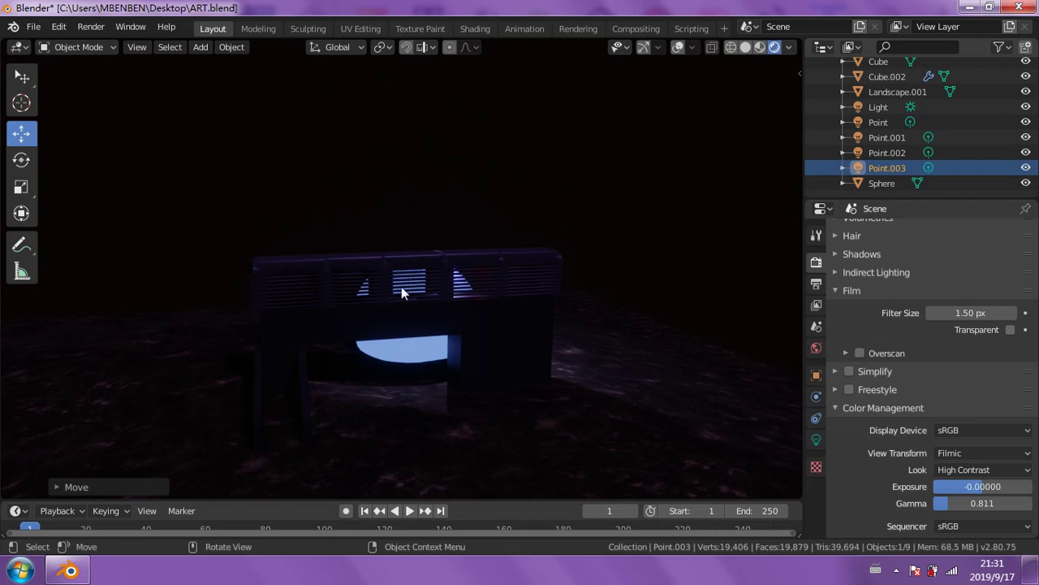
pyautogui.click(201, 47)
pyautogui.click(198, 47)
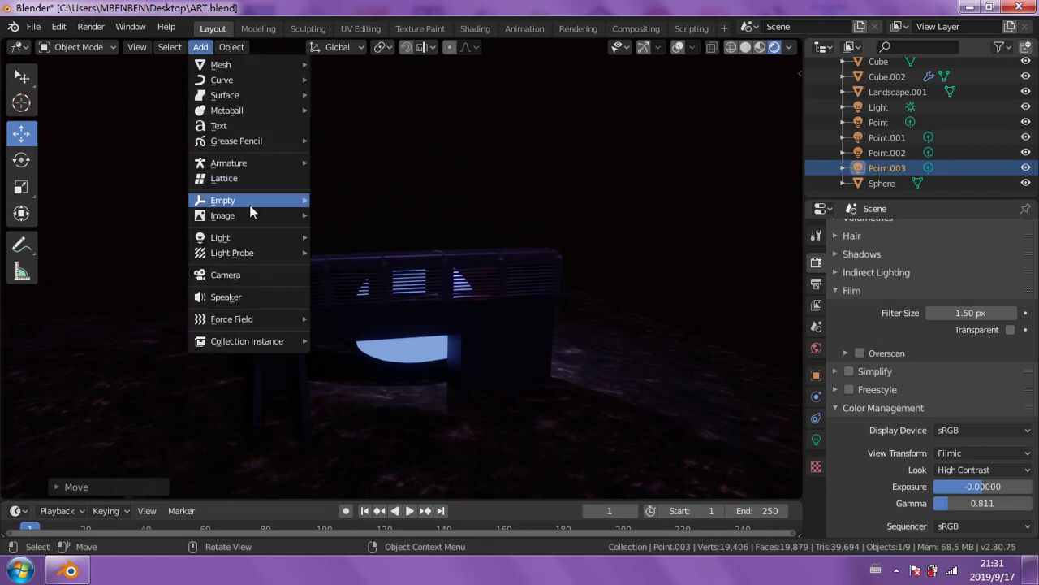
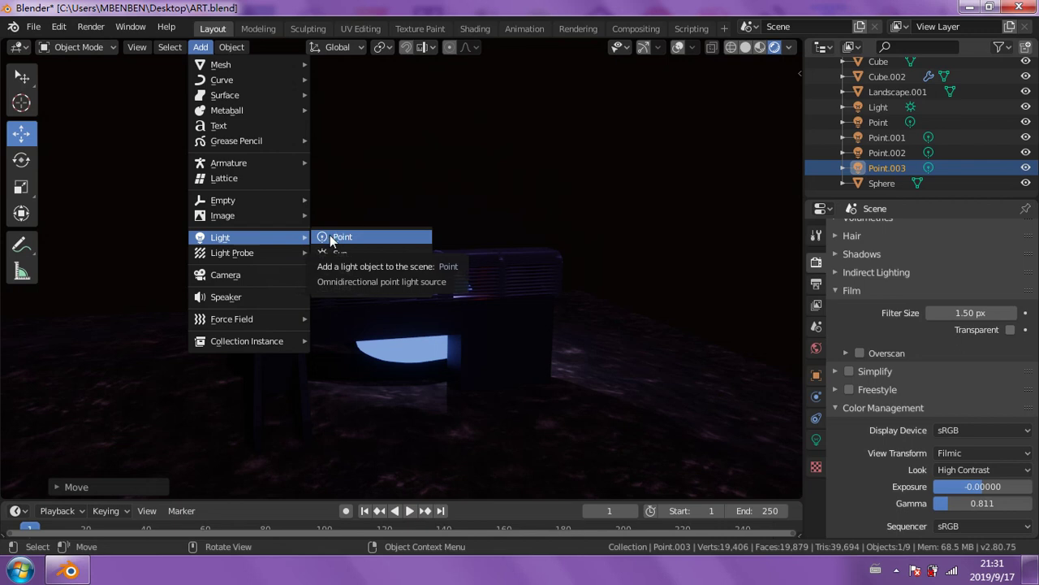
# - Add a new point light, Point.004, and move it above the model
pyautogui.click(331, 238)
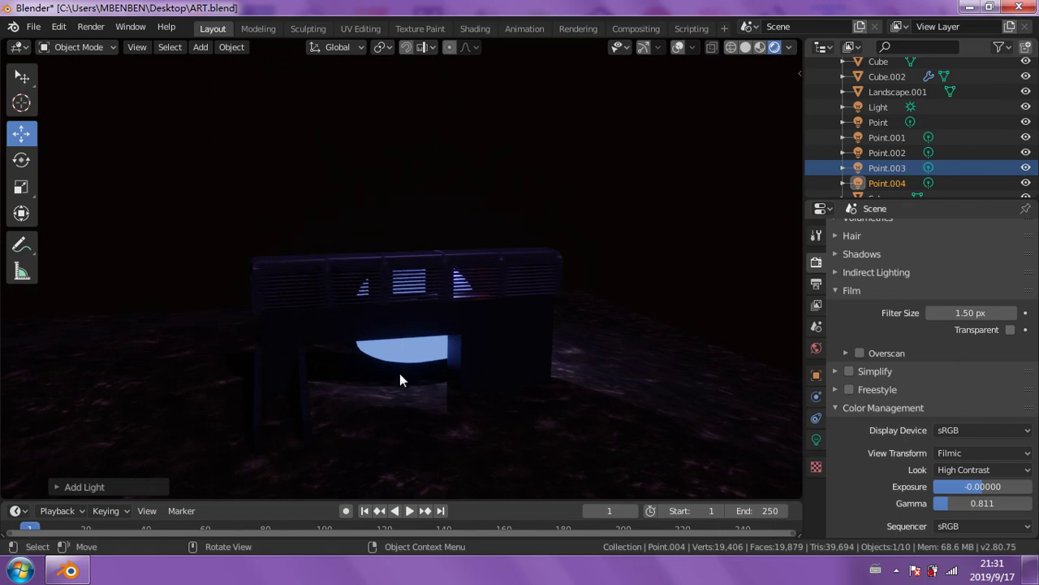
pyautogui.press('g')
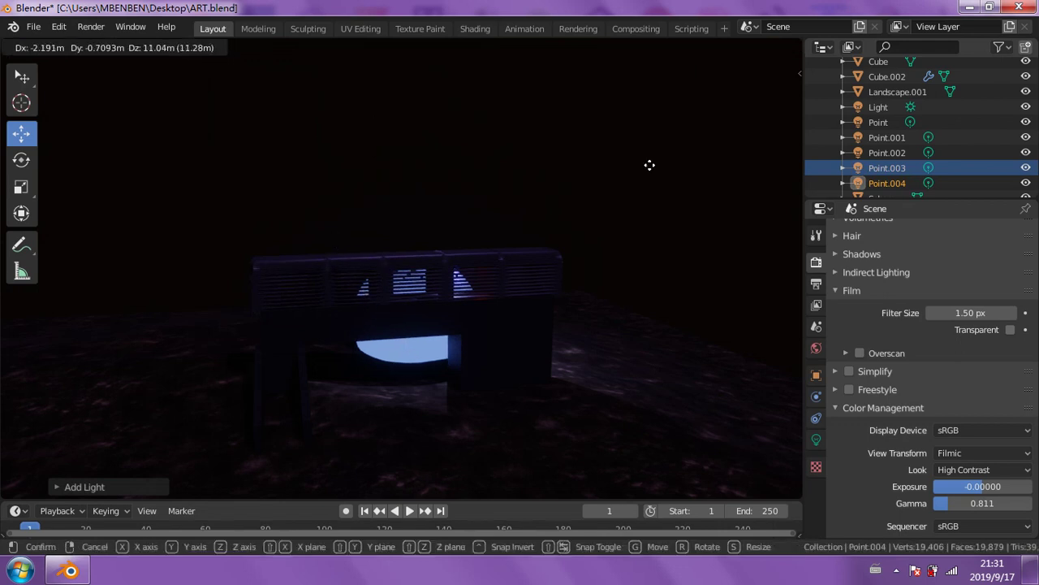
pyautogui.click(378, 162)
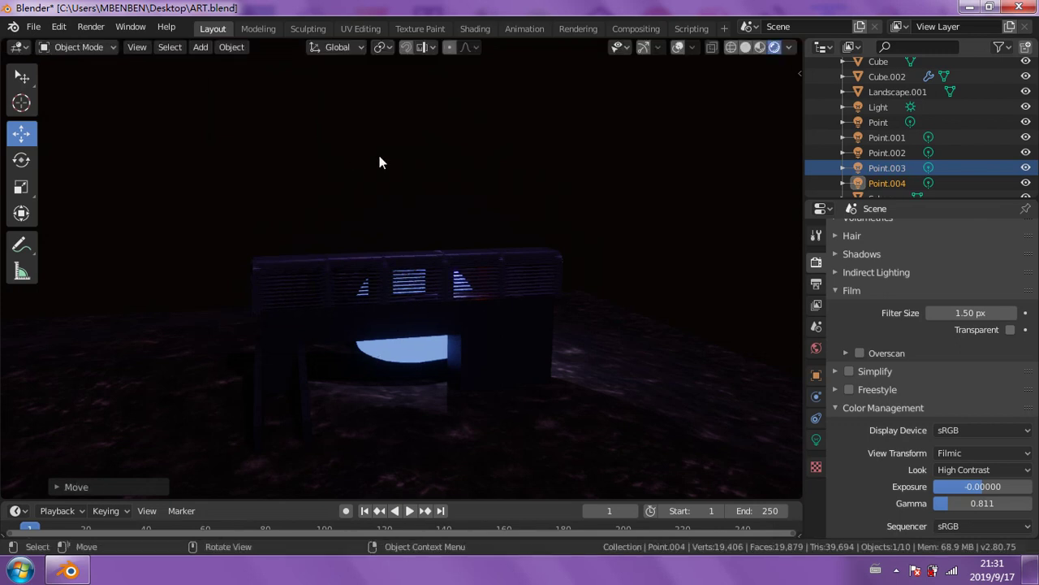
# - Orbit and zoom around the structure and glowing sphere, then widen the 3D viewport
pyautogui.moveTo(608, 264)
pyautogui.mouseDown(button='middle')
pyautogui.moveTo(471, 325)
pyautogui.moveTo(420, 240)
pyautogui.mouseUp(button='middle')
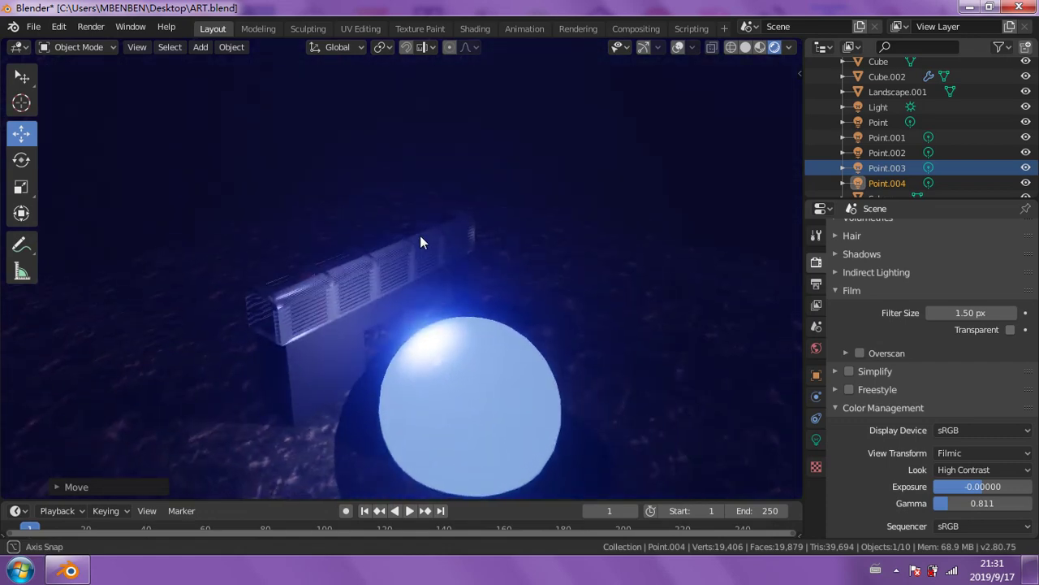
pyautogui.moveTo(419, 241)
pyautogui.mouseDown(button='middle')
pyautogui.moveTo(546, 172)
pyautogui.moveTo(561, 170)
pyautogui.moveTo(583, 190)
pyautogui.mouseUp(button='middle')
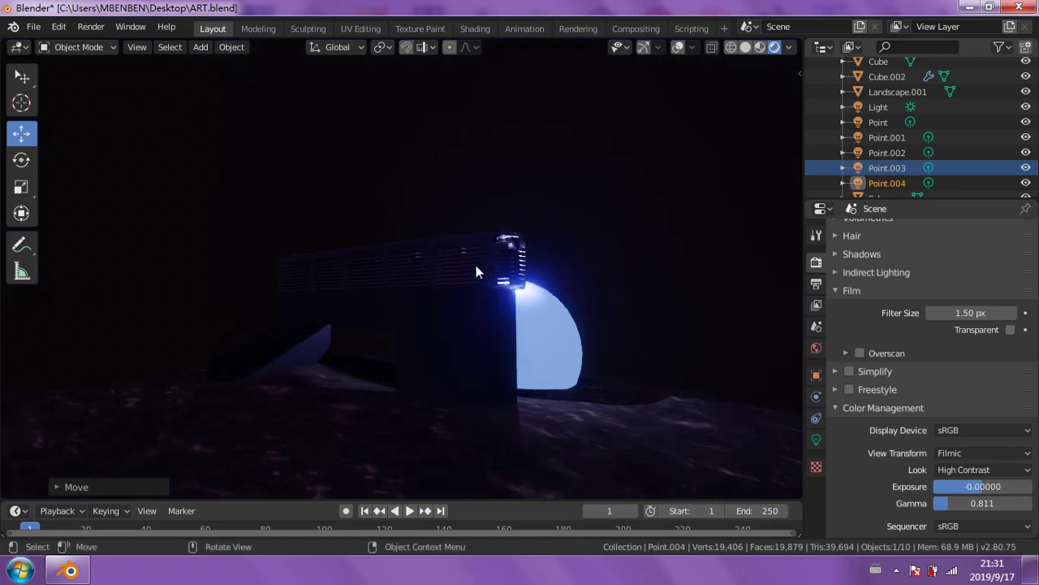
pyautogui.moveTo(476, 265)
pyautogui.mouseDown(button='middle')
pyautogui.moveTo(507, 245)
pyautogui.moveTo(647, 267)
pyautogui.mouseUp(button='middle')
pyautogui.scroll(1, 404, 357)
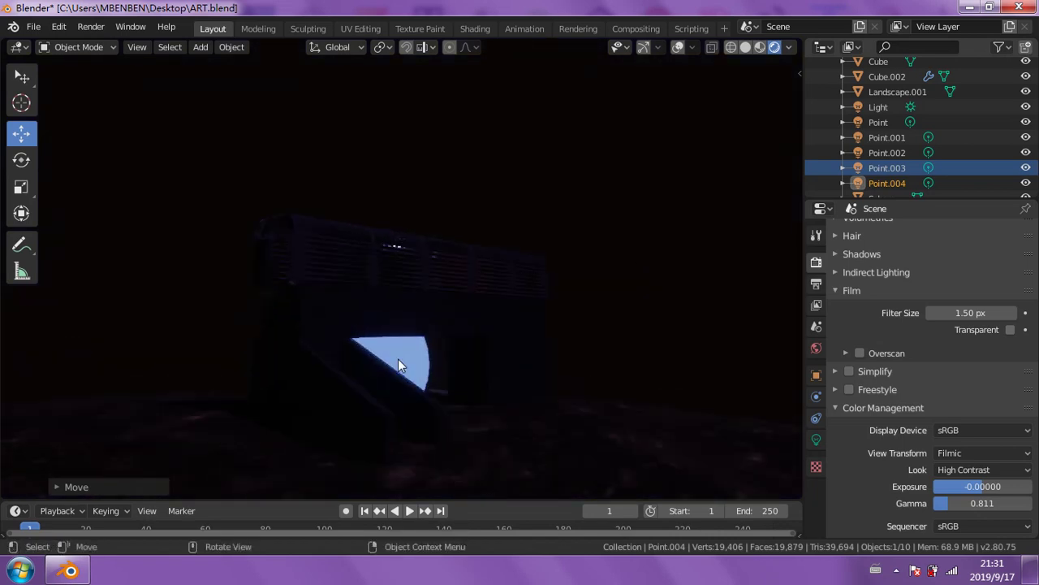
pyautogui.scroll(2, 398, 370)
pyautogui.moveTo(397, 366)
pyautogui.mouseDown(button='middle')
pyautogui.moveTo(413, 364)
pyautogui.moveTo(378, 429)
pyautogui.moveTo(359, 409)
pyautogui.moveTo(355, 330)
pyautogui.mouseUp(button='middle')
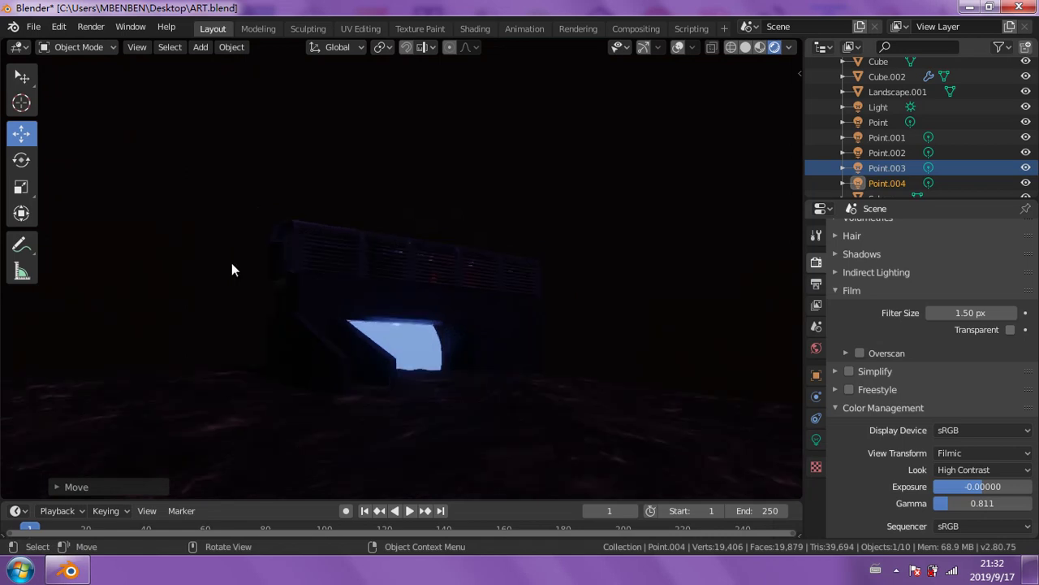
pyautogui.click(23, 103)
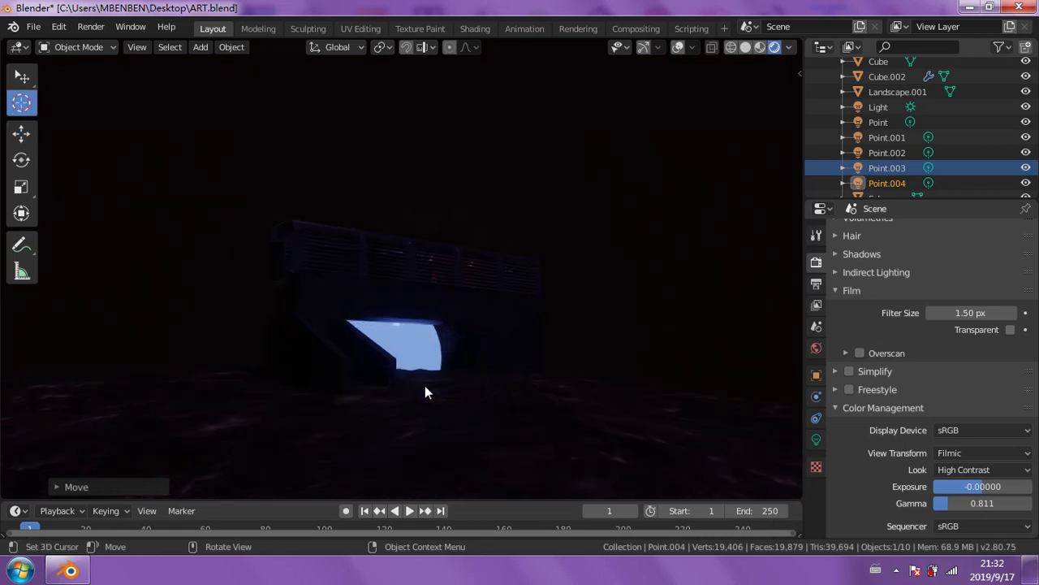
pyautogui.moveTo(424, 387)
pyautogui.mouseDown(button='middle')
pyautogui.moveTo(424, 425)
pyautogui.moveTo(413, 430)
pyautogui.moveTo(395, 403)
pyautogui.mouseUp(button='middle')
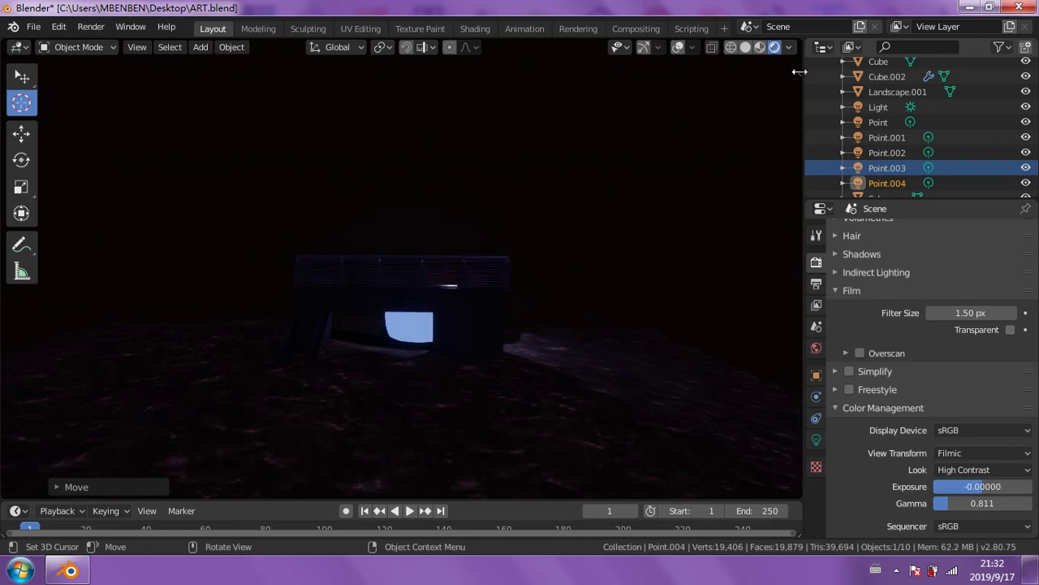
pyautogui.moveTo(803, 72); pyautogui.dragTo(904, 76)
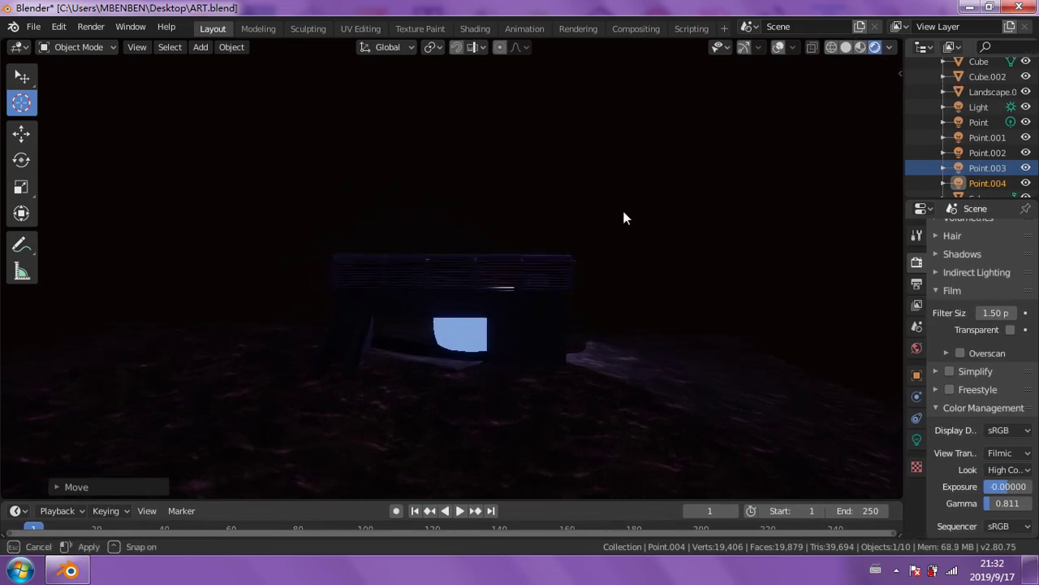
pyautogui.moveTo(547, 373)
pyautogui.mouseDown(button='middle')
pyautogui.moveTo(536, 403)
pyautogui.moveTo(492, 344)
pyautogui.mouseUp(button='middle')
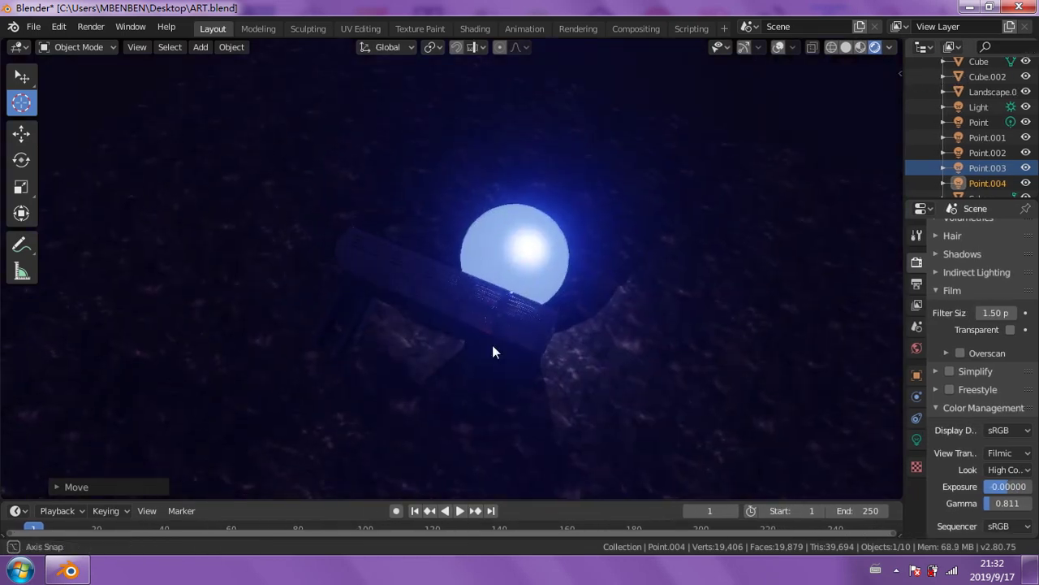
# - Switch back to the Select Box tool and make the Cube the active object
pyautogui.moveTo(407, 310); pyautogui.dragTo(391, 325, button='middle')
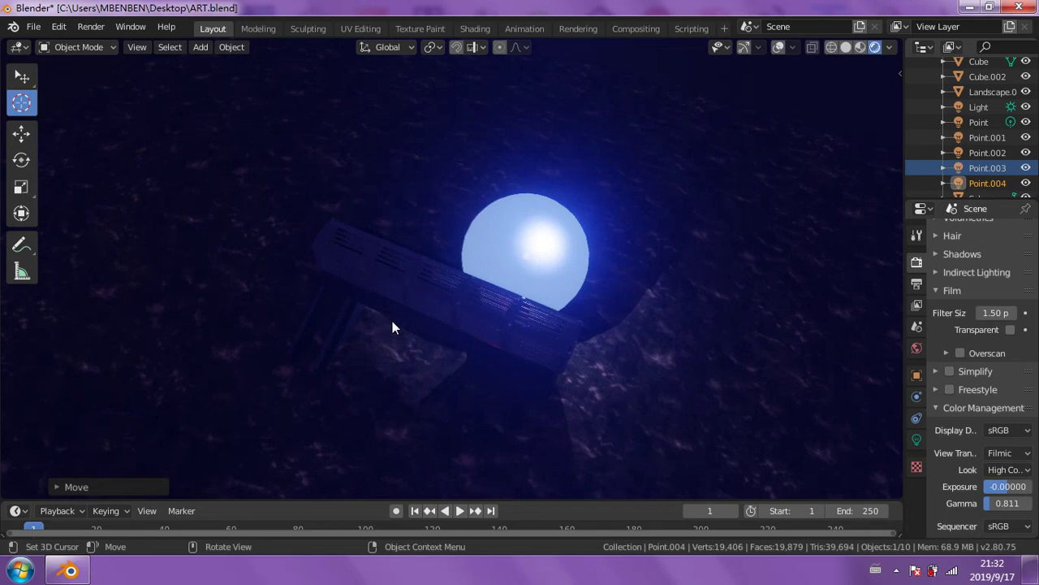
pyautogui.scroll(2, 392, 321)
pyautogui.scroll(2, 392, 323)
pyautogui.scroll(2, 390, 289)
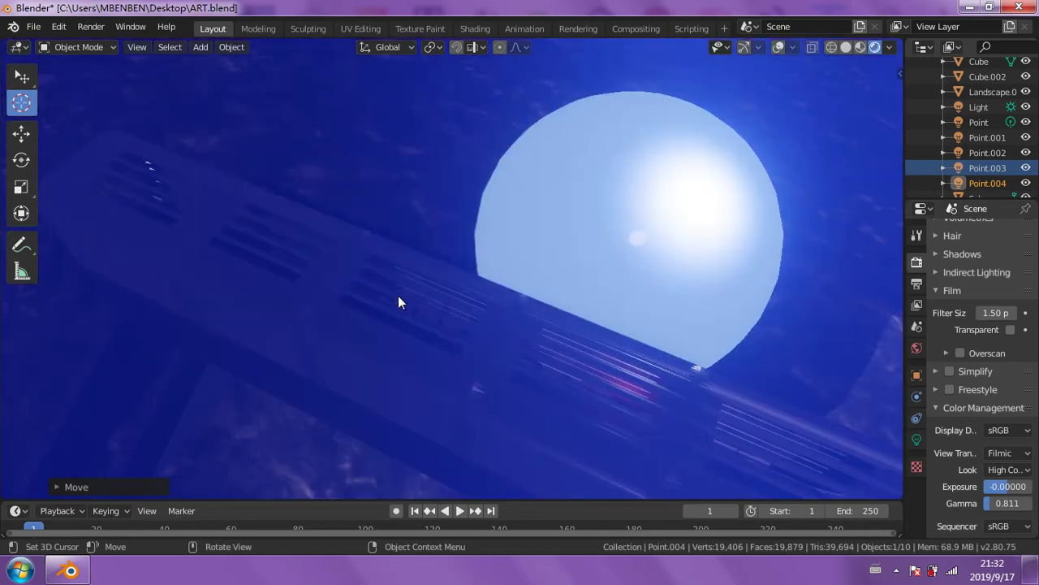
pyautogui.moveTo(488, 307); pyautogui.dragTo(401, 310, button='middle')
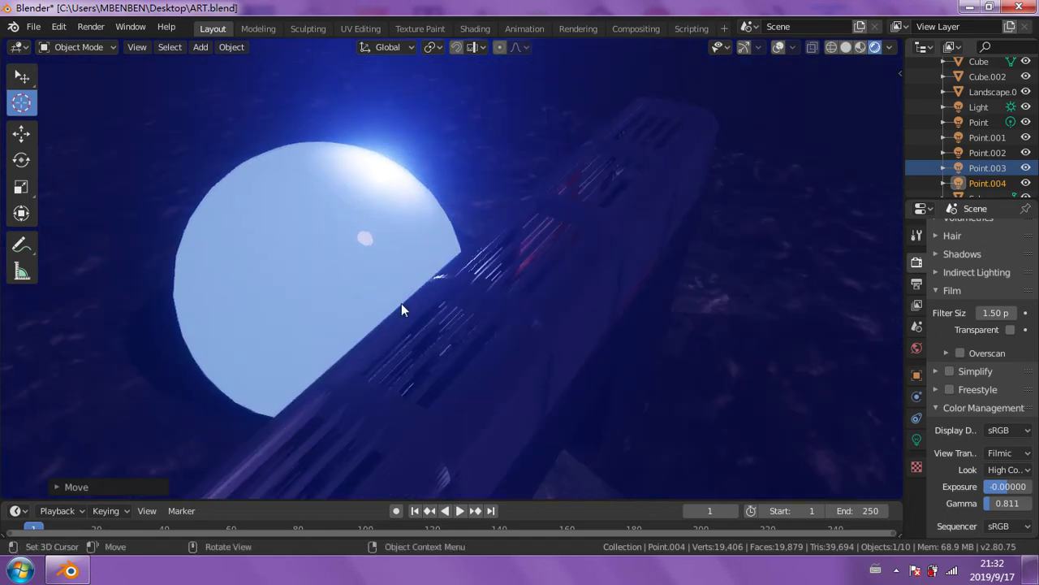
pyautogui.scroll(-2, 451, 377)
pyautogui.scroll(-1, 491, 373)
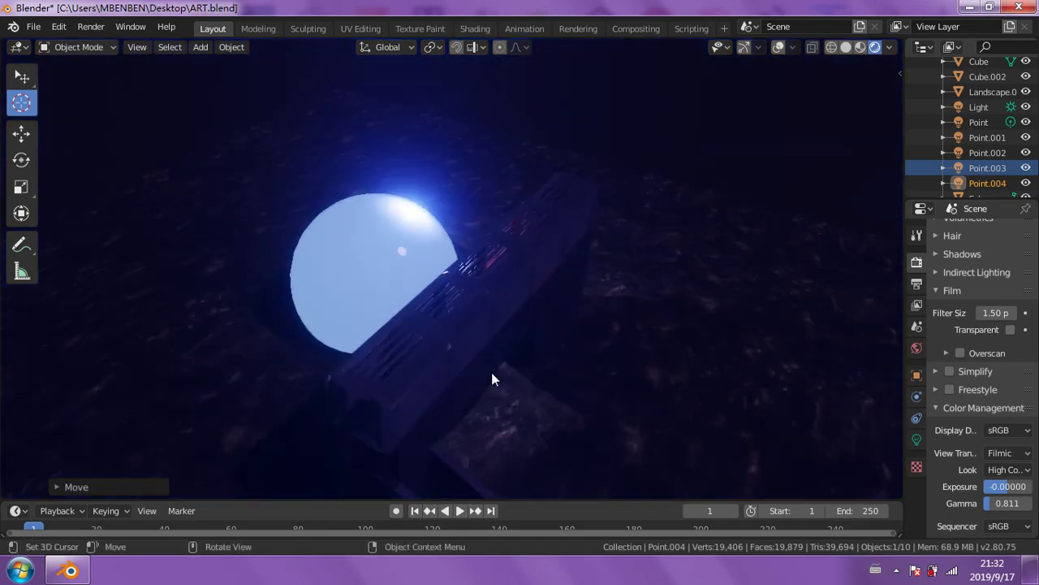
pyautogui.scroll(-1, 491, 372)
pyautogui.scroll(-1, 493, 365)
pyautogui.moveTo(478, 359)
pyautogui.mouseDown(button='middle')
pyautogui.moveTo(445, 277)
pyautogui.moveTo(430, 317)
pyautogui.moveTo(479, 352)
pyautogui.moveTo(518, 344)
pyautogui.mouseUp(button='middle')
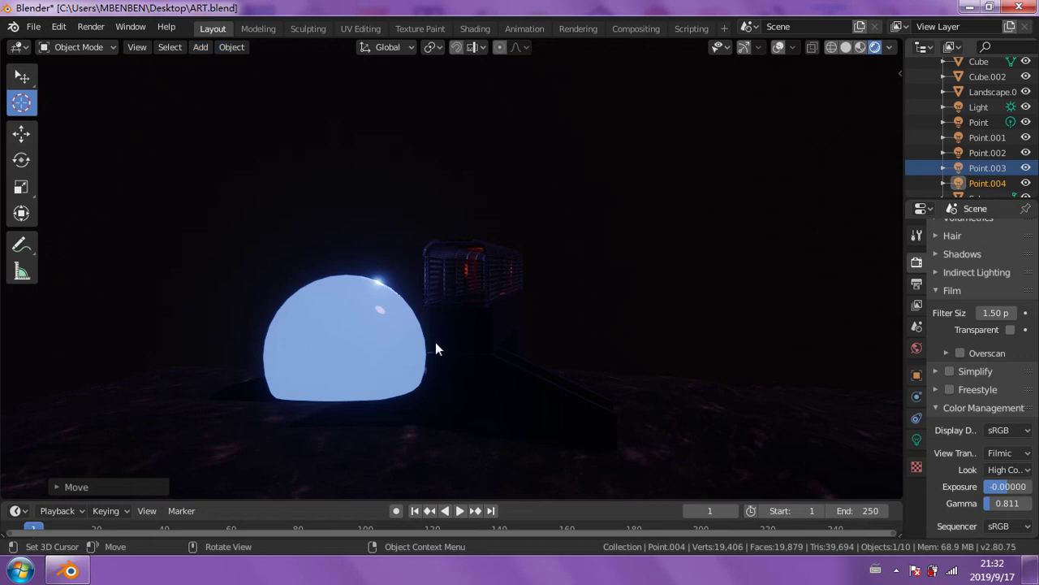
pyautogui.click(22, 77)
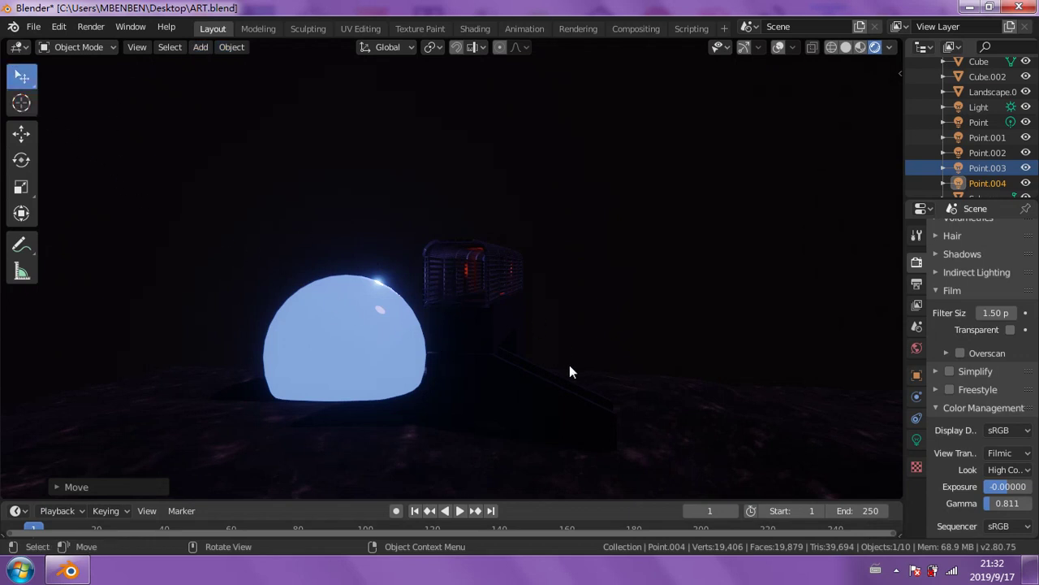
pyautogui.click(478, 394)
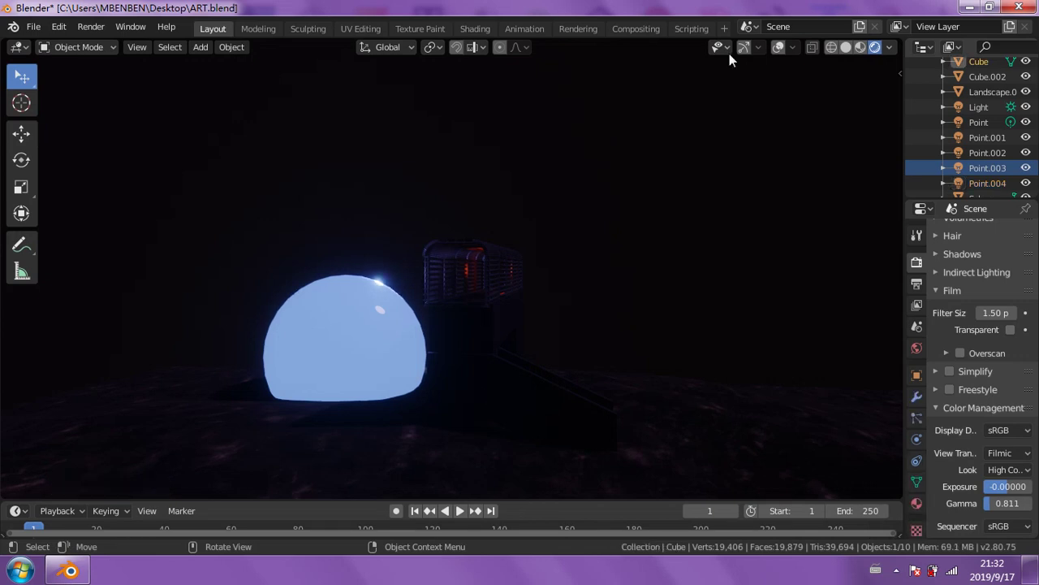
# - Show viewport overlays and move Point.004 down below the structure's front
pyautogui.click(778, 48)
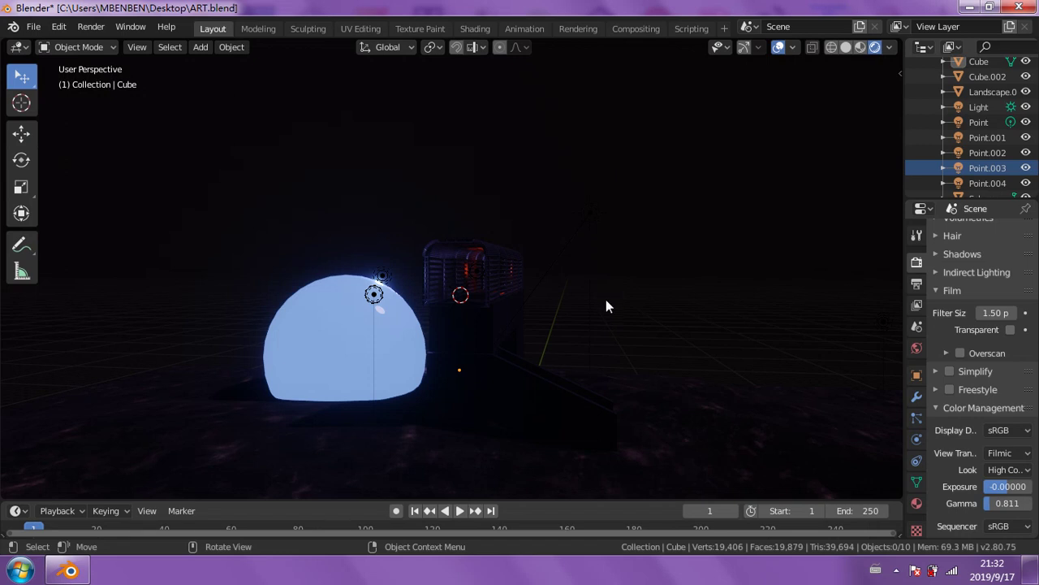
pyautogui.moveTo(606, 306); pyautogui.dragTo(290, 327, button='middle')
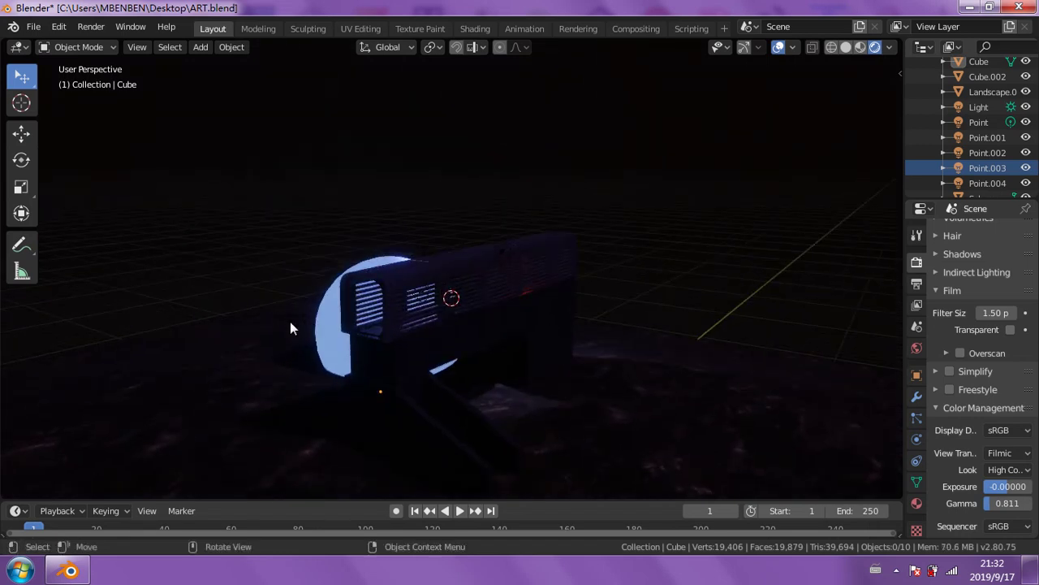
pyautogui.click(290, 323)
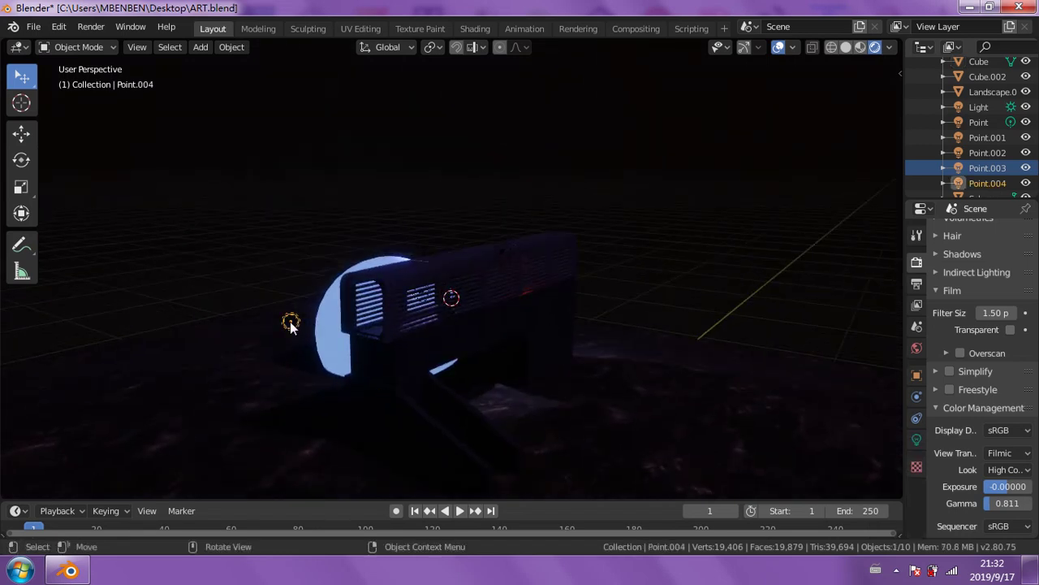
pyautogui.press('g')
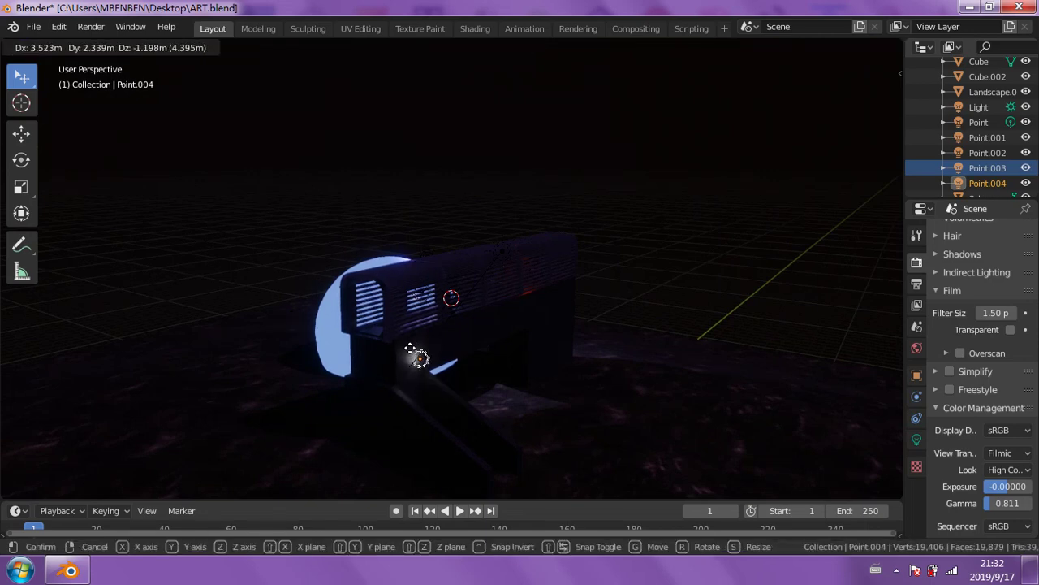
pyautogui.click(452, 388)
# - Reposition Point.004 beside the structure's left leg, then select the landscape
pyautogui.moveTo(443, 396); pyautogui.dragTo(307, 325, button='middle')
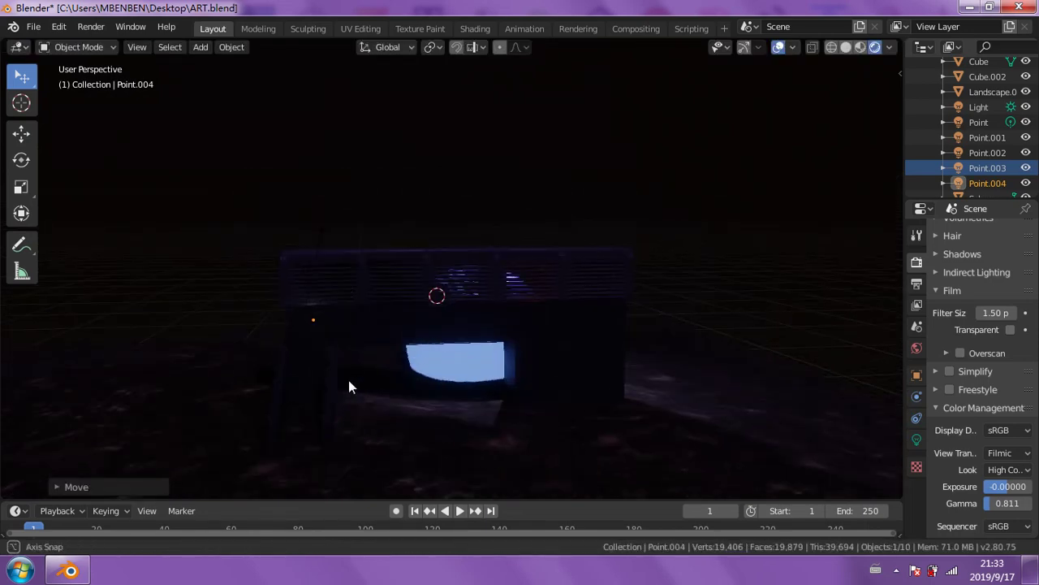
pyautogui.press('g')
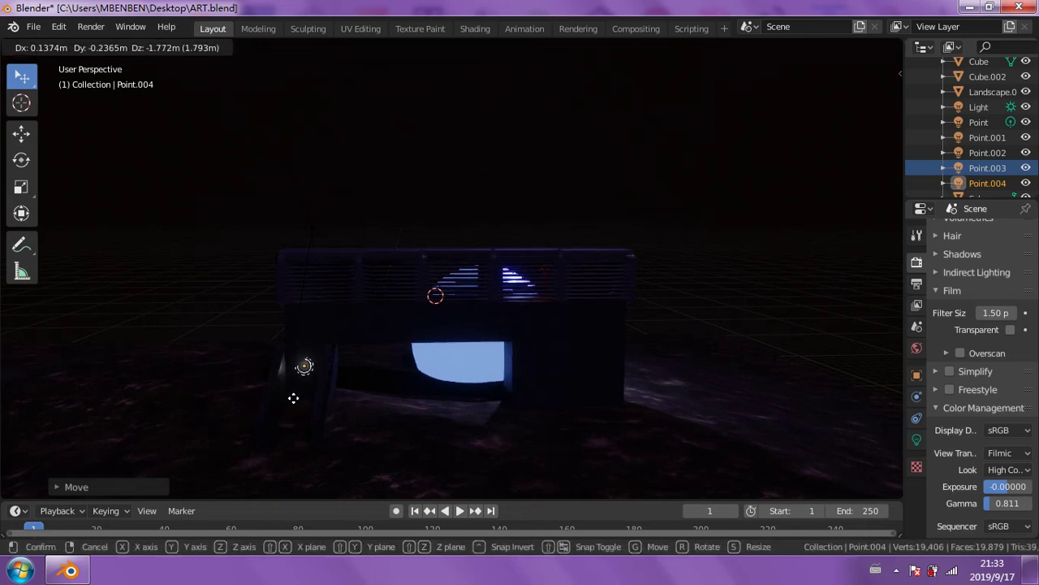
pyautogui.click(325, 428)
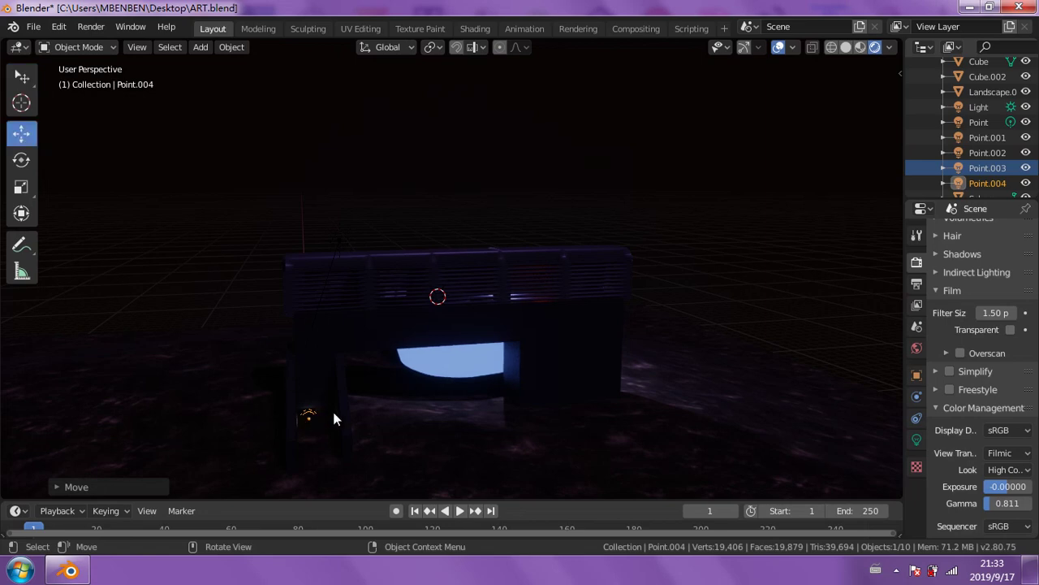
pyautogui.click(396, 396)
pyautogui.moveTo(407, 395)
pyautogui.mouseDown(button='middle')
pyautogui.moveTo(433, 398)
pyautogui.moveTo(389, 405)
pyautogui.mouseUp(button='middle')
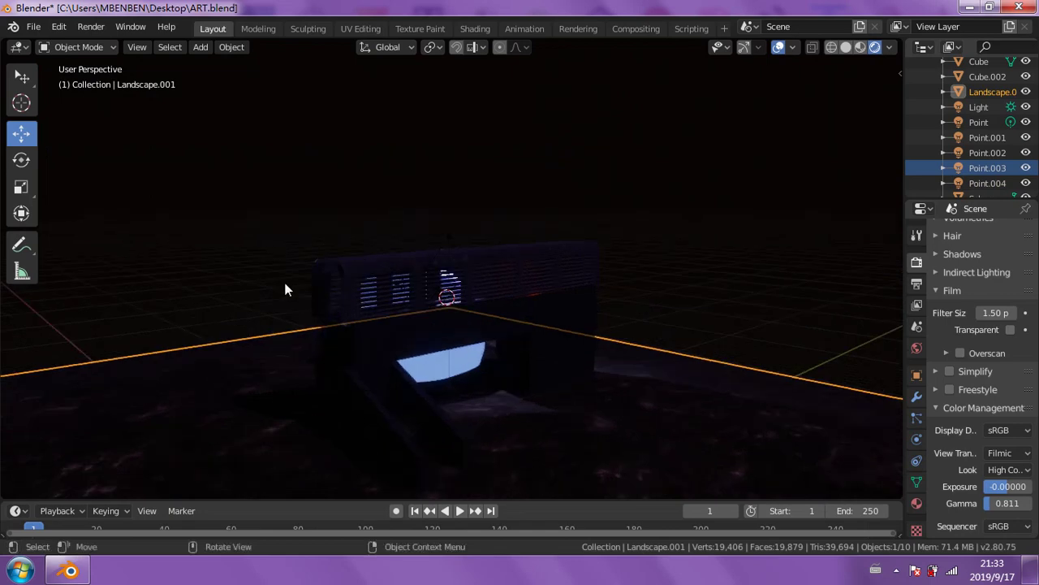
# - Deselect the landscape and move Point.003 behind the top of the slatted structure
pyautogui.click(121, 185)
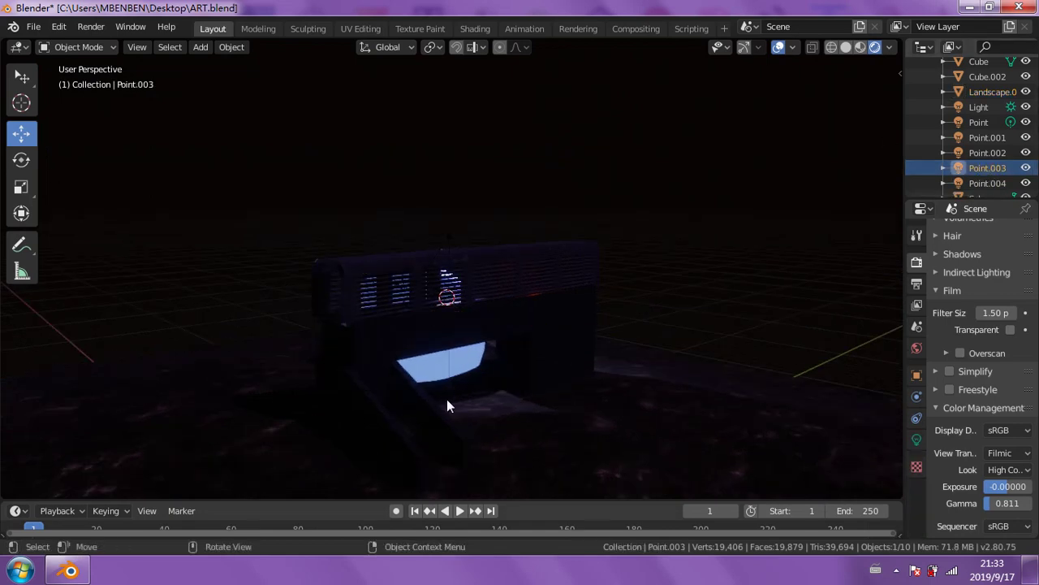
pyautogui.moveTo(447, 399)
pyautogui.mouseDown(button='middle')
pyautogui.moveTo(391, 372)
pyautogui.moveTo(250, 264)
pyautogui.mouseUp(button='middle')
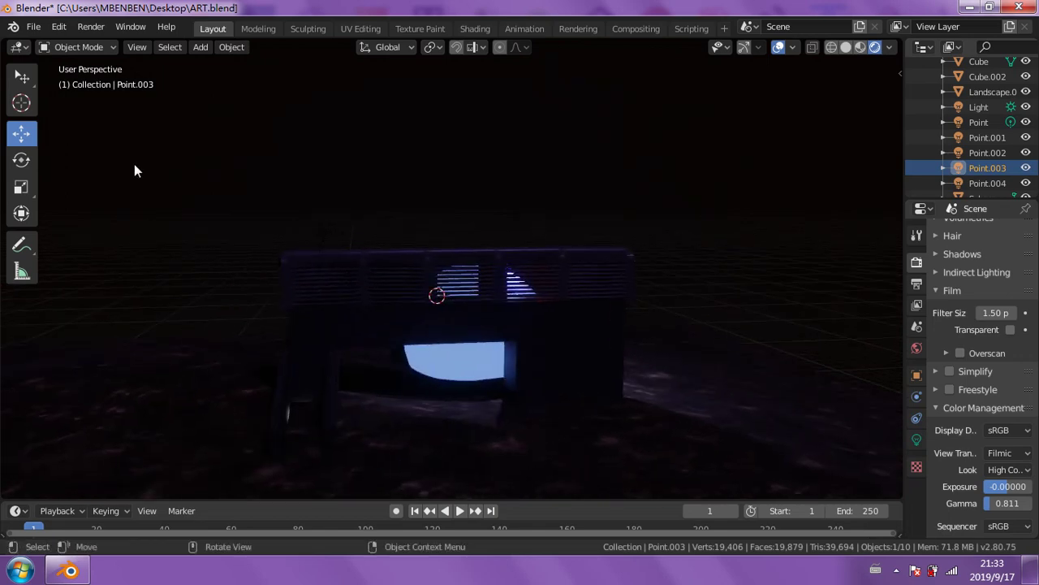
pyautogui.press('g')
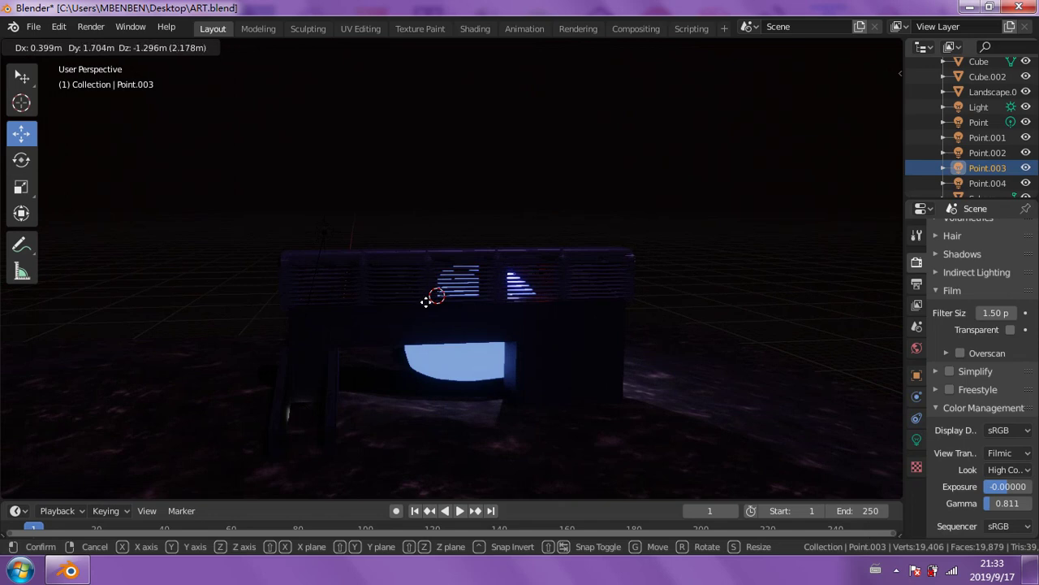
pyautogui.click(269, 220)
pyautogui.moveTo(314, 260)
pyautogui.mouseDown(button='middle')
pyautogui.moveTo(377, 274)
pyautogui.moveTo(326, 254)
pyautogui.moveTo(310, 232)
pyautogui.moveTo(327, 204)
pyautogui.moveTo(322, 301)
pyautogui.moveTo(306, 296)
pyautogui.moveTo(309, 410)
pyautogui.mouseUp(button='middle')
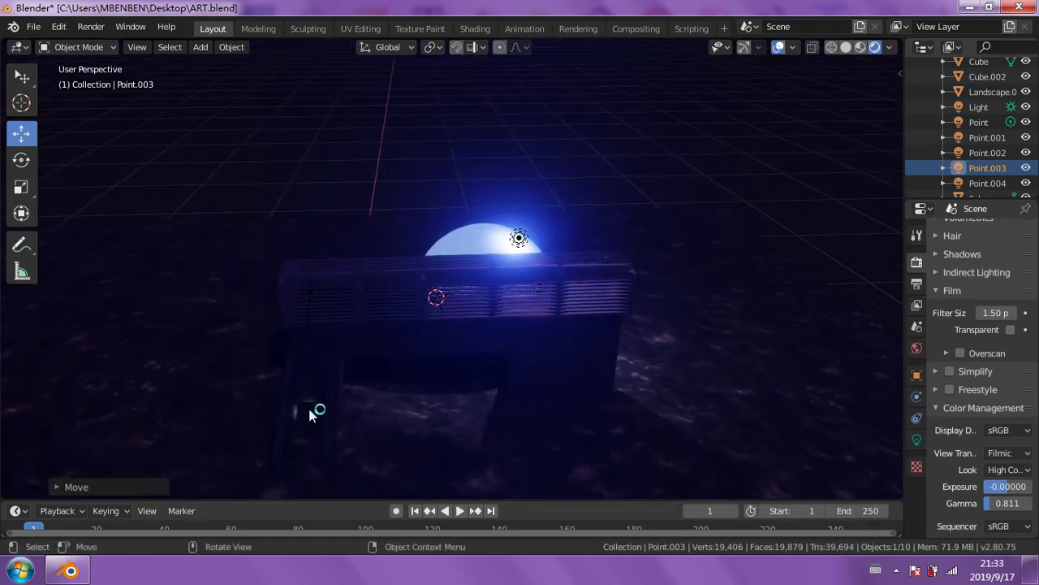
pyautogui.press('ctrl')
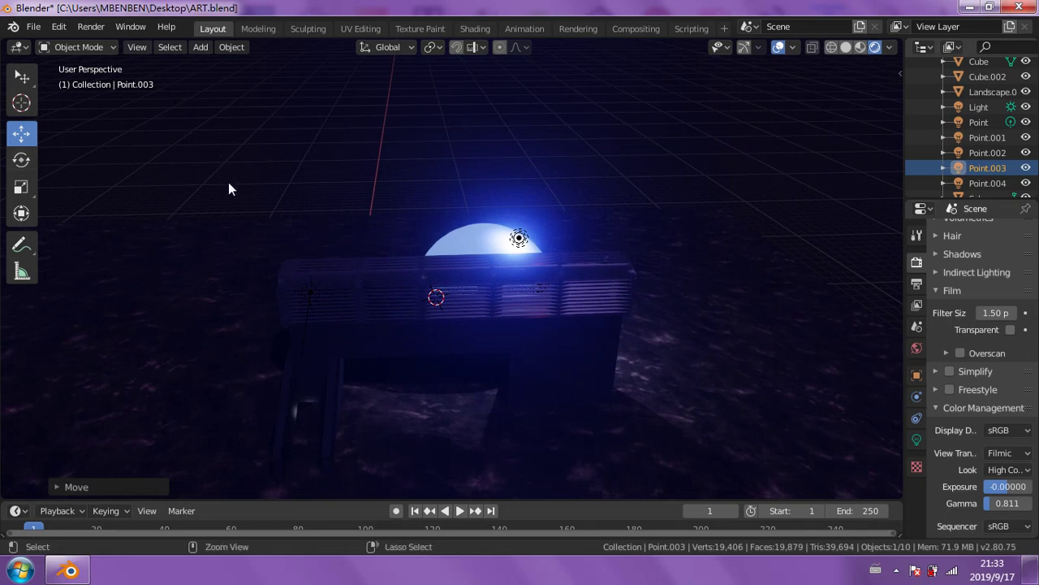
# - Select Point.004, undo its last move, and shift it further right under the structure
pyautogui.keyDown('ctrl'); pyautogui.click(373, 368); pyautogui.keyUp('ctrl')
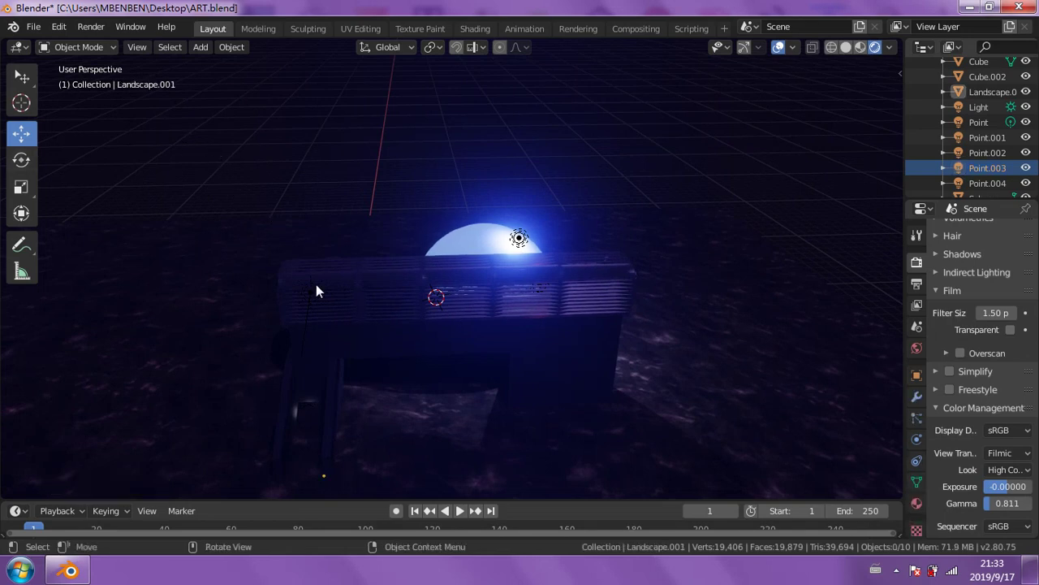
pyautogui.click(363, 346)
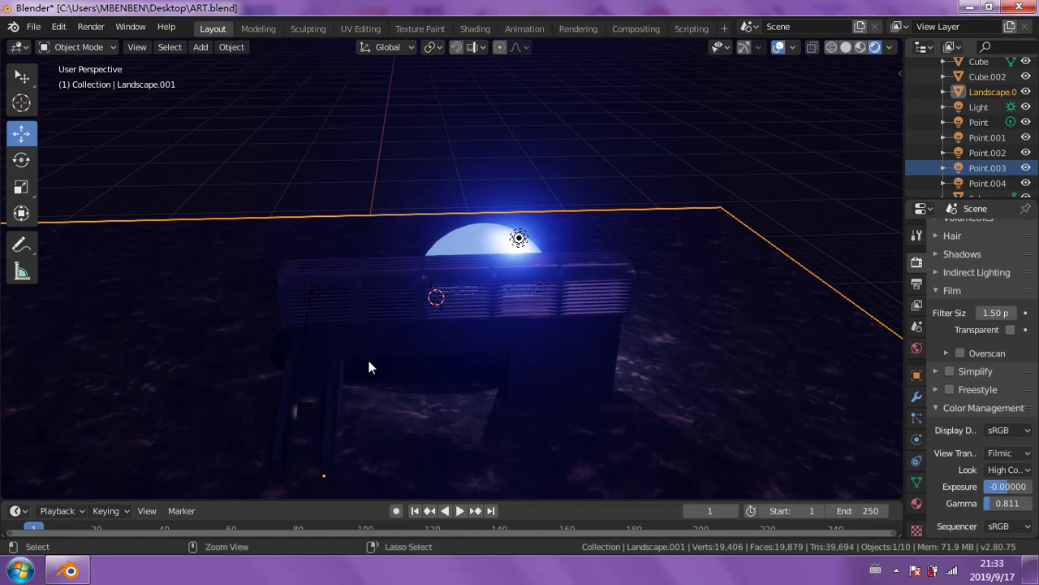
pyautogui.keyDown('ctrl'); pyautogui.click(369, 363); pyautogui.keyUp('ctrl')
pyautogui.hotkey('ctrl', 'z')
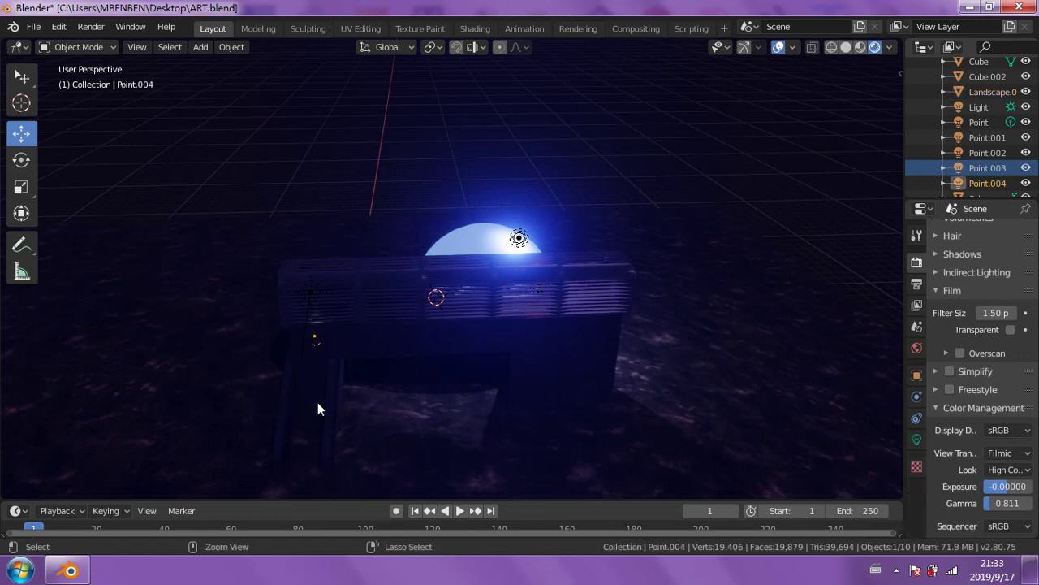
pyautogui.moveTo(477, 383)
pyautogui.mouseDown(button='middle')
pyautogui.moveTo(520, 371)
pyautogui.moveTo(485, 357)
pyautogui.mouseUp(button='middle')
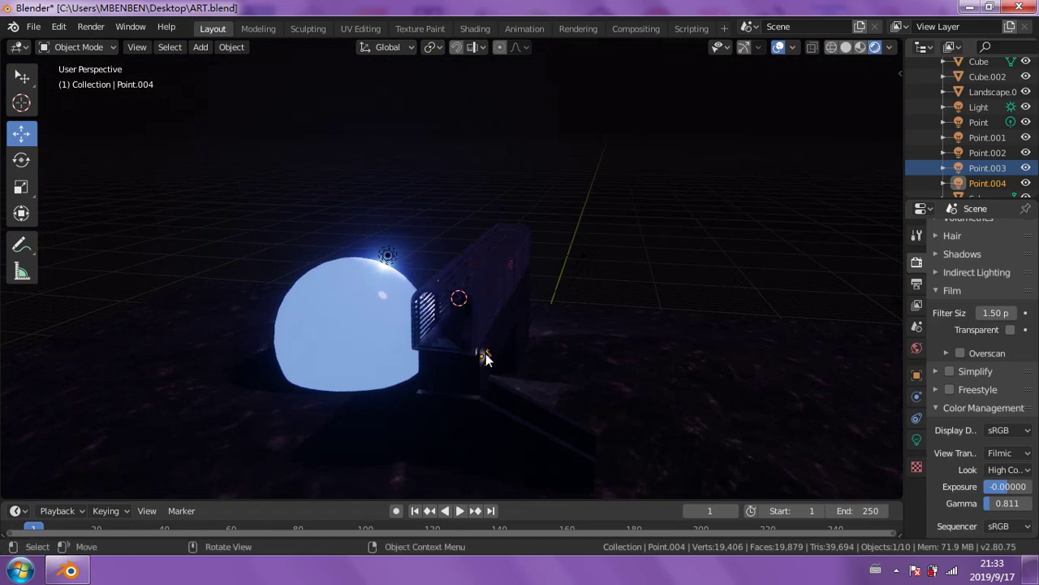
pyautogui.press('g')
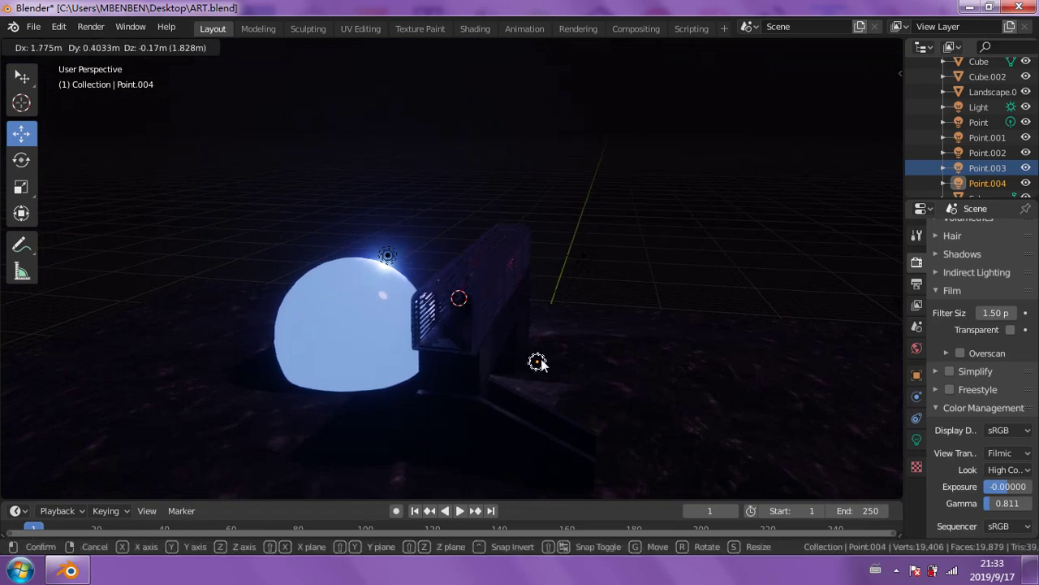
pyautogui.click(539, 362)
pyautogui.moveTo(506, 398); pyautogui.dragTo(435, 378, button='middle')
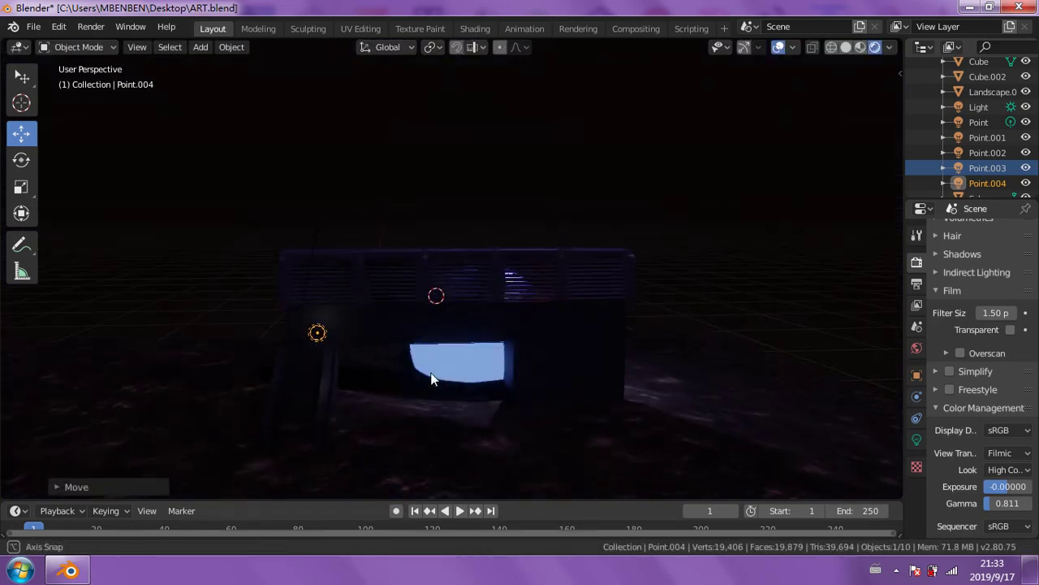
# - Set Point.004's power to 44 W in the Light properties
pyautogui.click(918, 438)
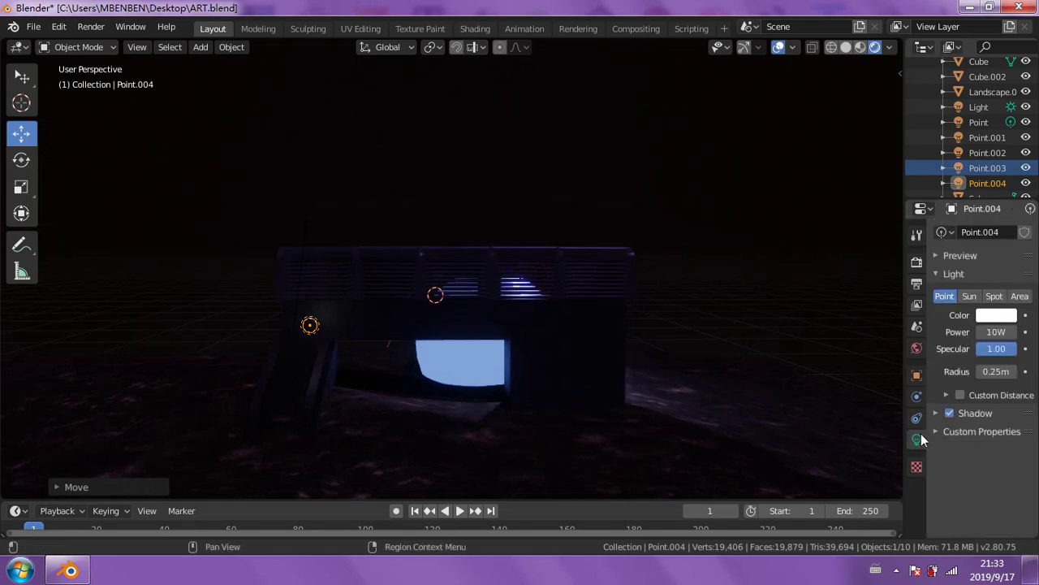
pyautogui.click(990, 318)
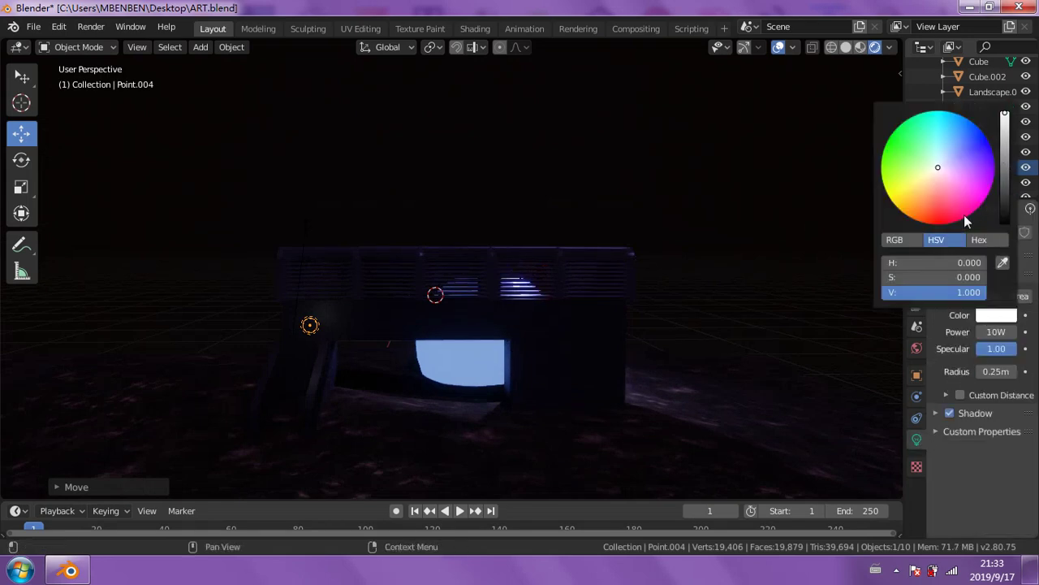
pyautogui.moveTo(986, 334); pyautogui.dragTo(993, 332)
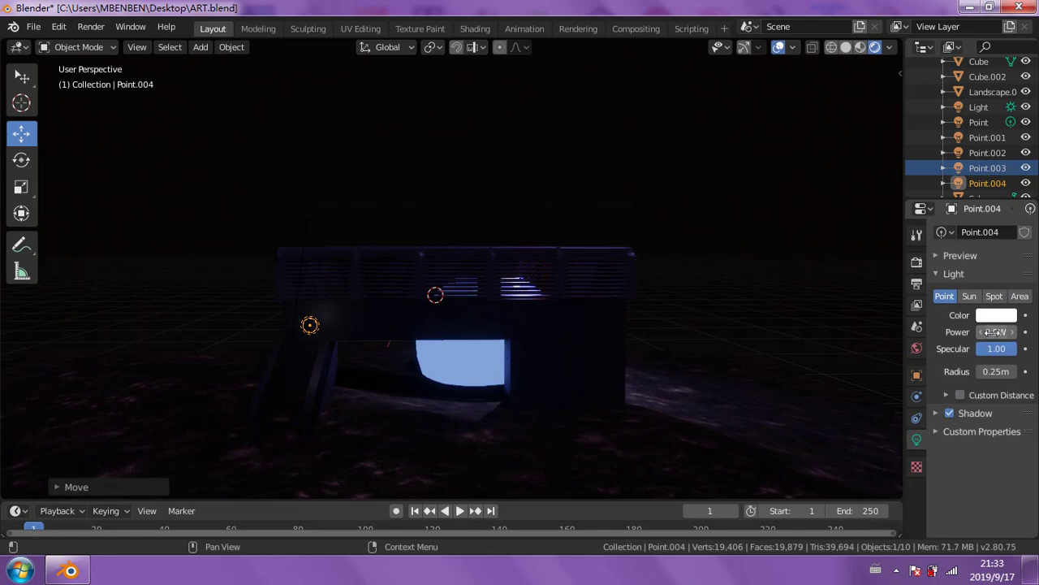
pyautogui.click(987, 334)
pyautogui.write('4')
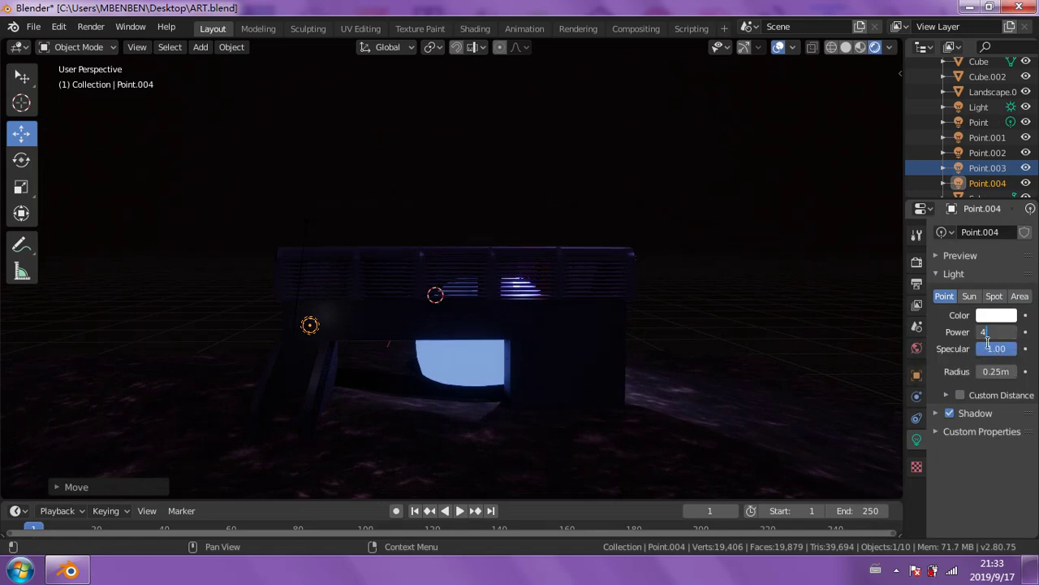
pyautogui.press('Return')
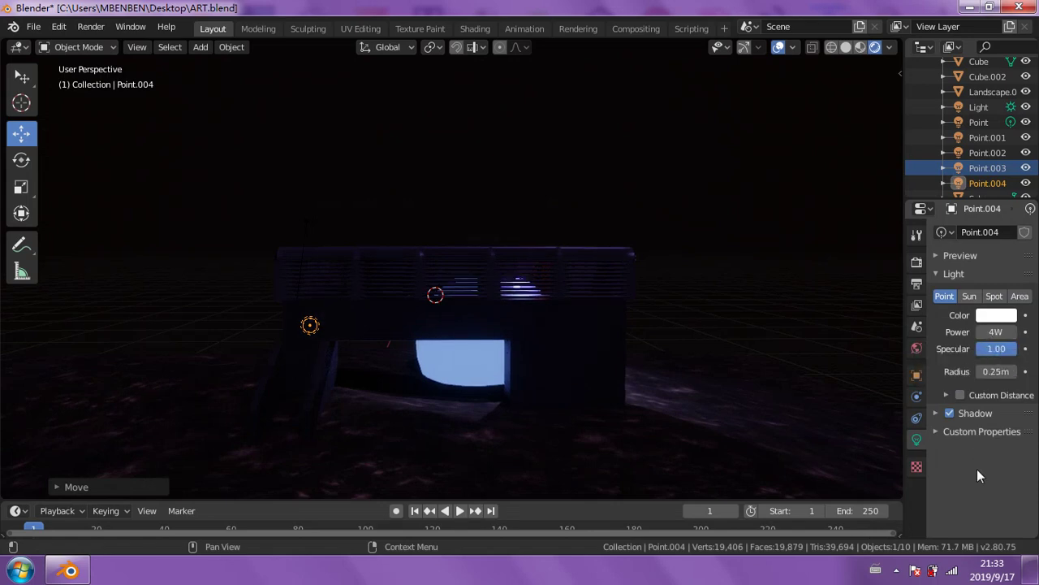
pyautogui.click(995, 330)
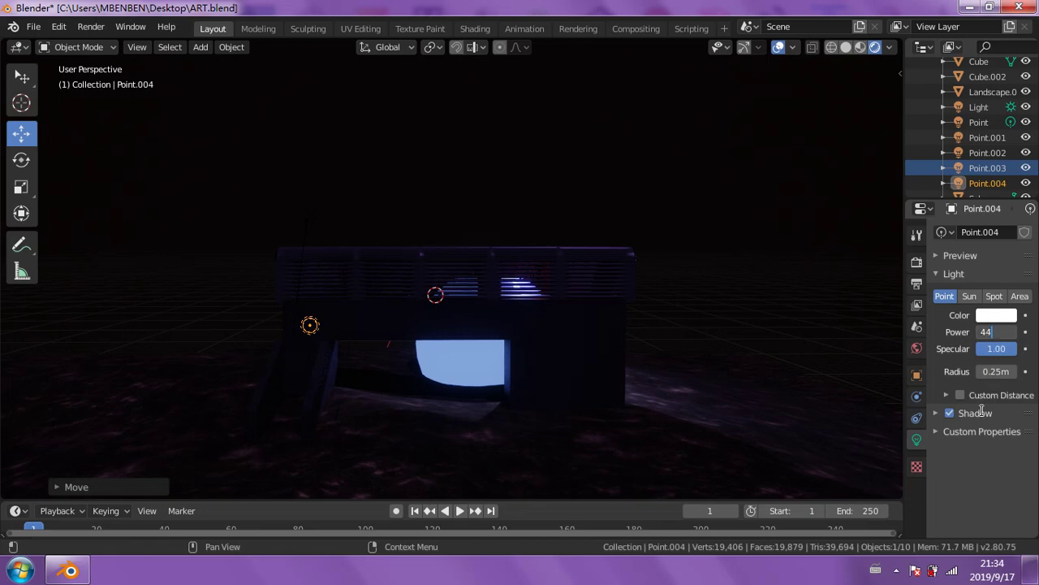
pyautogui.press('Return')
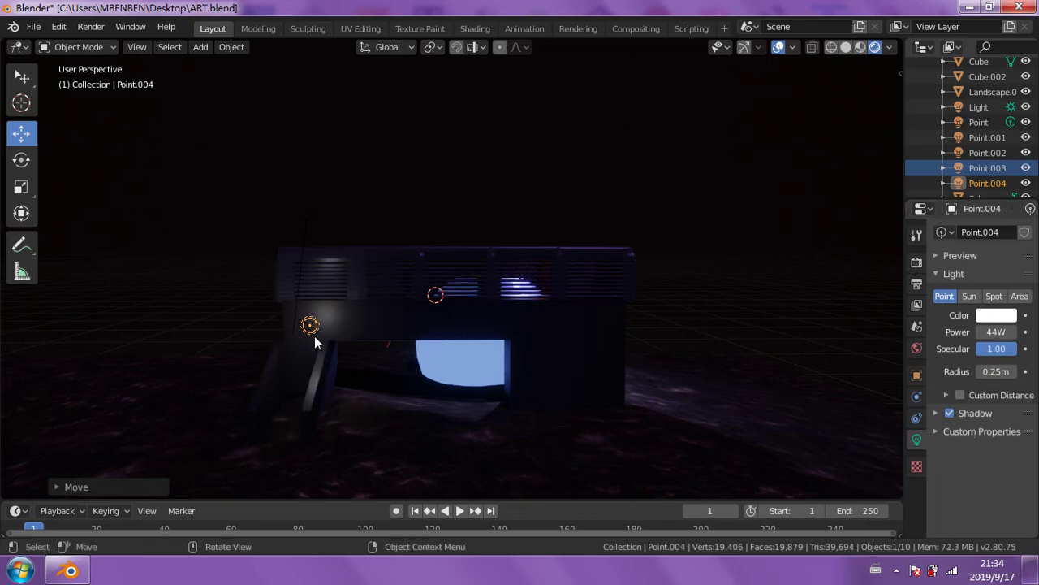
# - Tint Point.004 pale pink, move it against the left leg, and duplicate it
pyautogui.click(1005, 316)
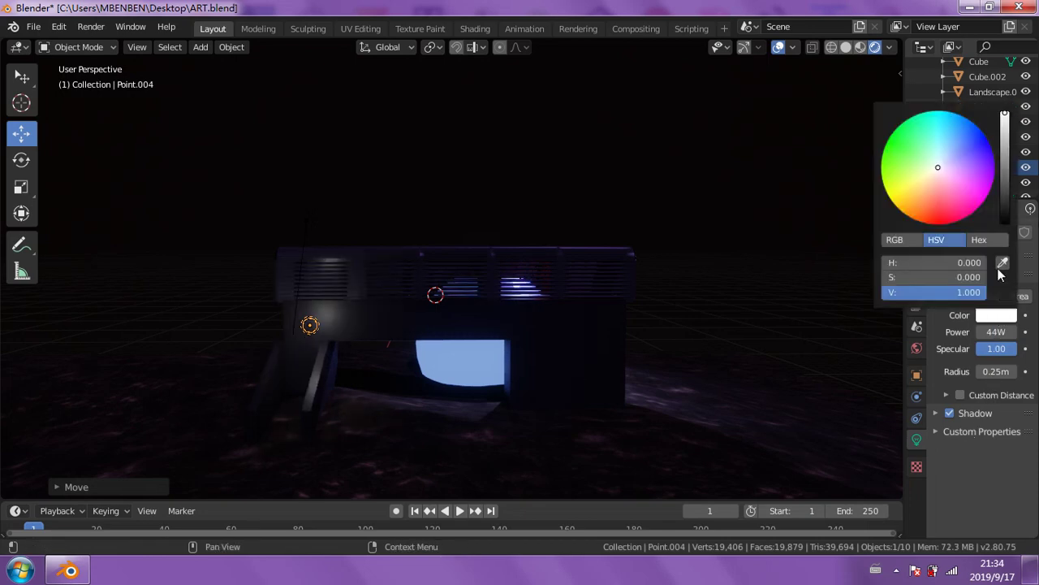
pyautogui.click(946, 207)
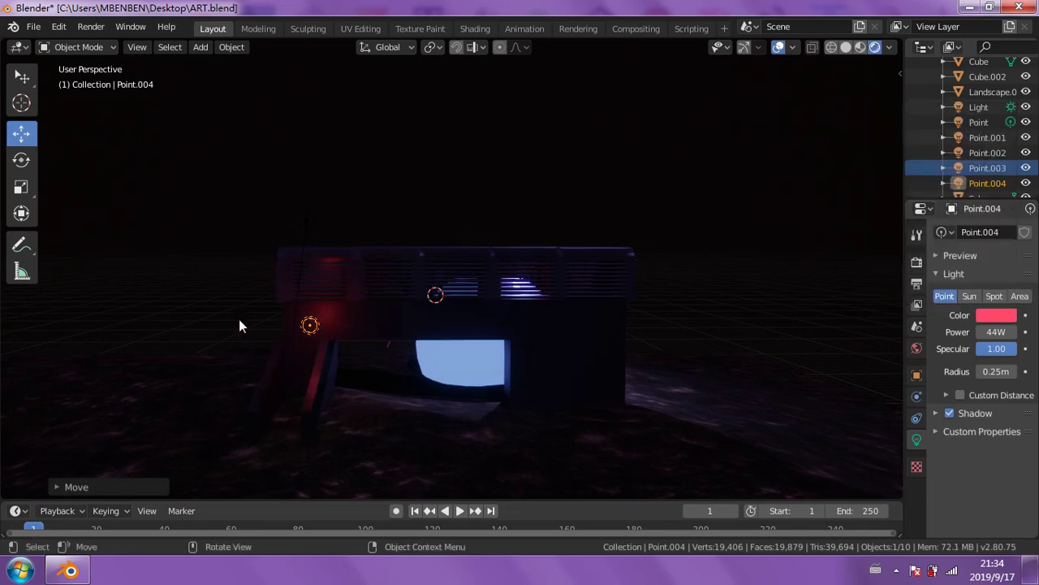
pyautogui.press('g')
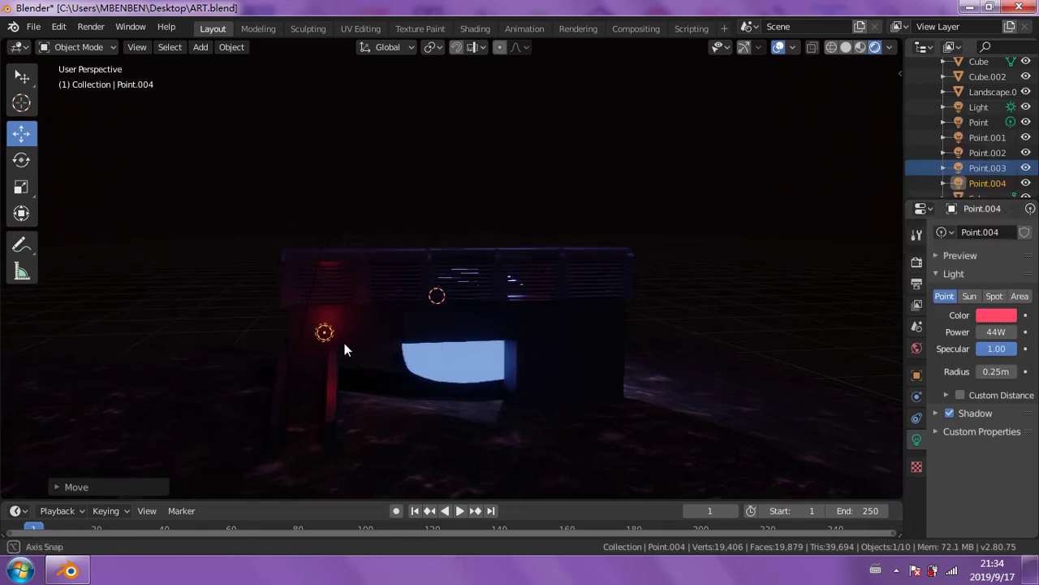
pyautogui.click(306, 325)
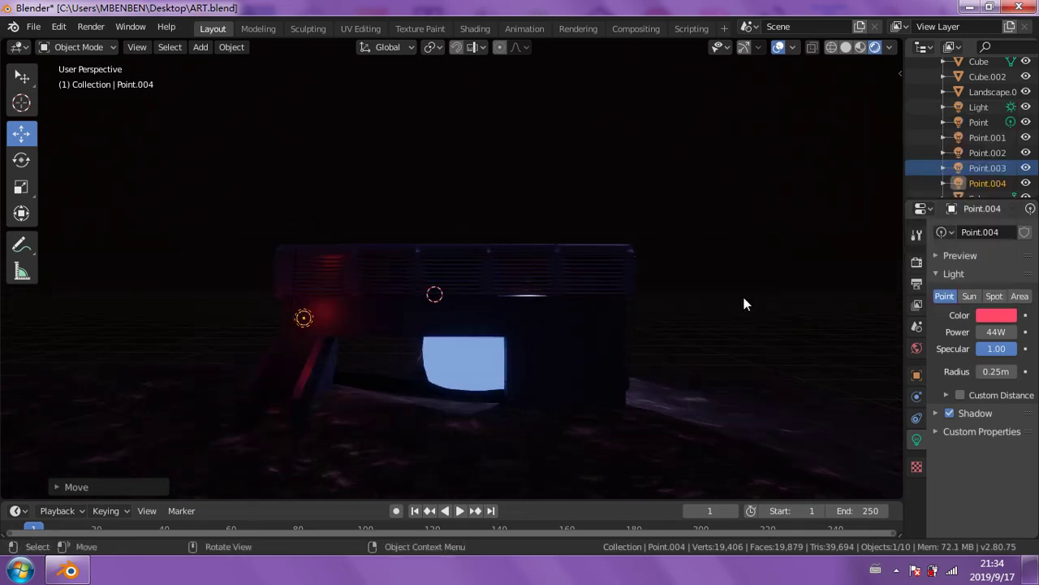
pyautogui.click(997, 315)
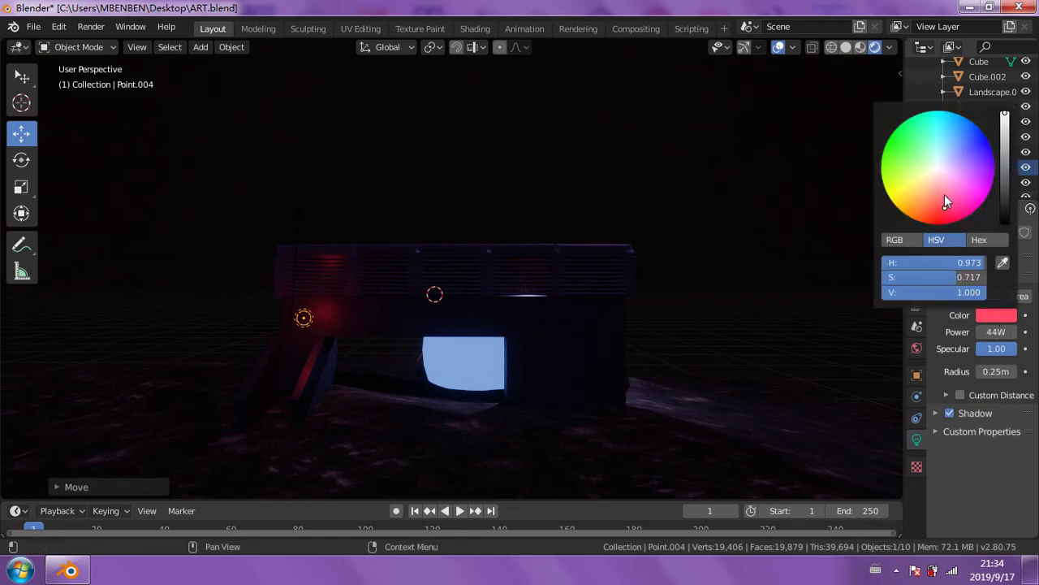
pyautogui.moveTo(944, 208); pyautogui.dragTo(942, 188)
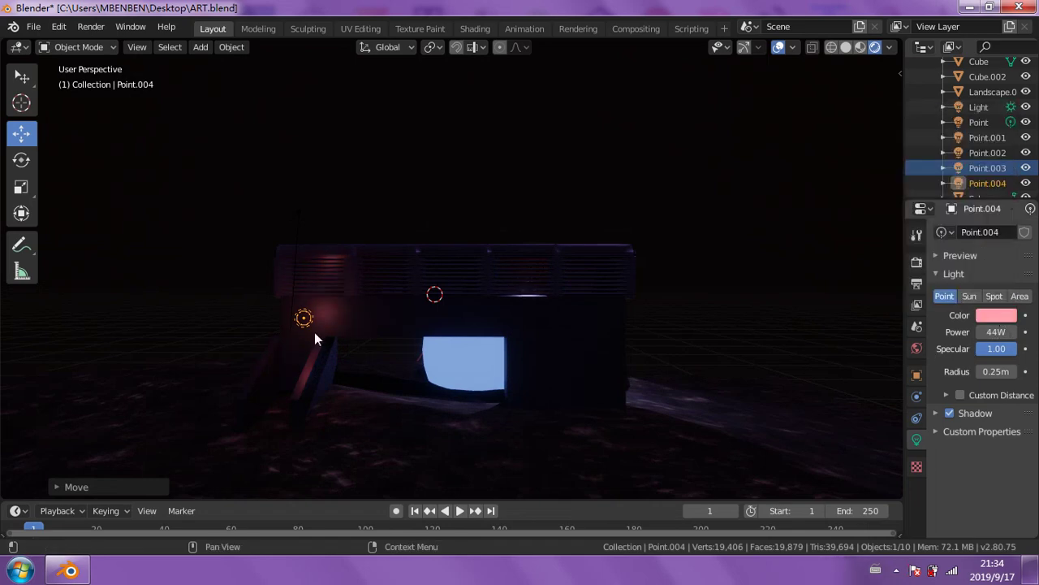
pyautogui.press('shift')
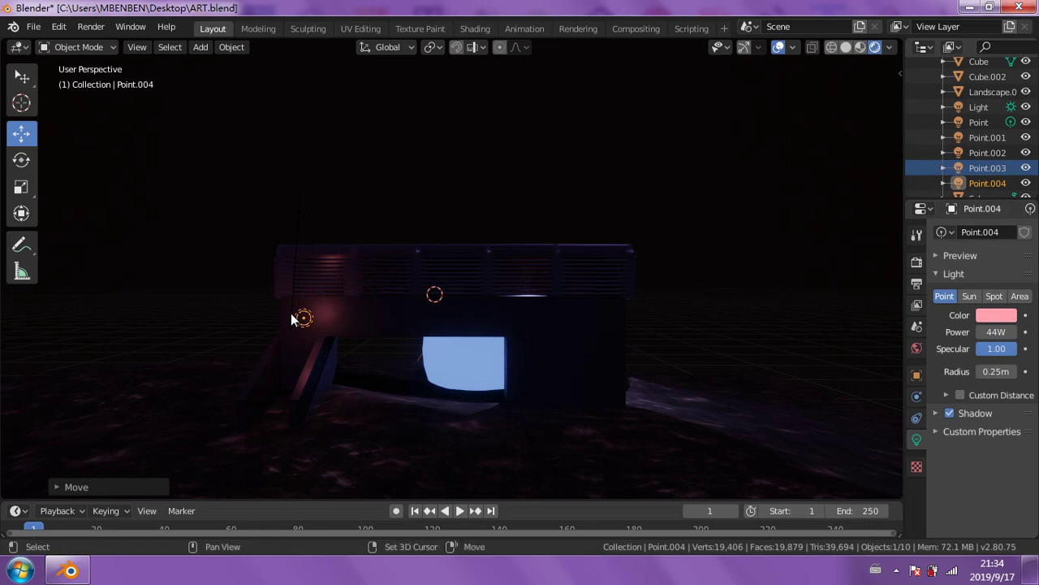
pyautogui.hotkey('shift', 'd')
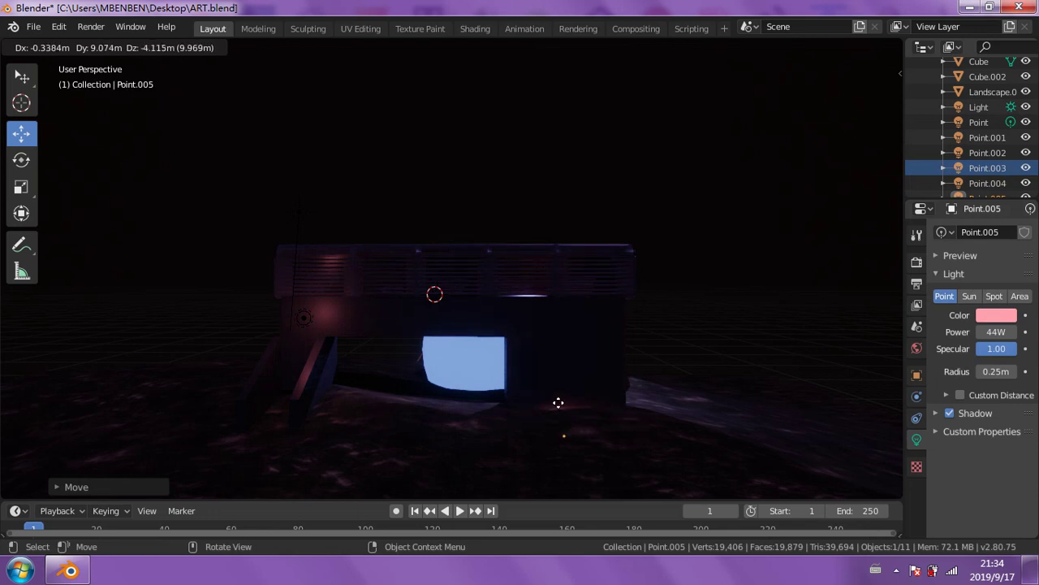
# - Place the copy Point.005 by the right leg, hide Point.004 and set its power to 22 W
pyautogui.click(547, 428)
pyautogui.moveTo(548, 422); pyautogui.dragTo(575, 434, button='middle')
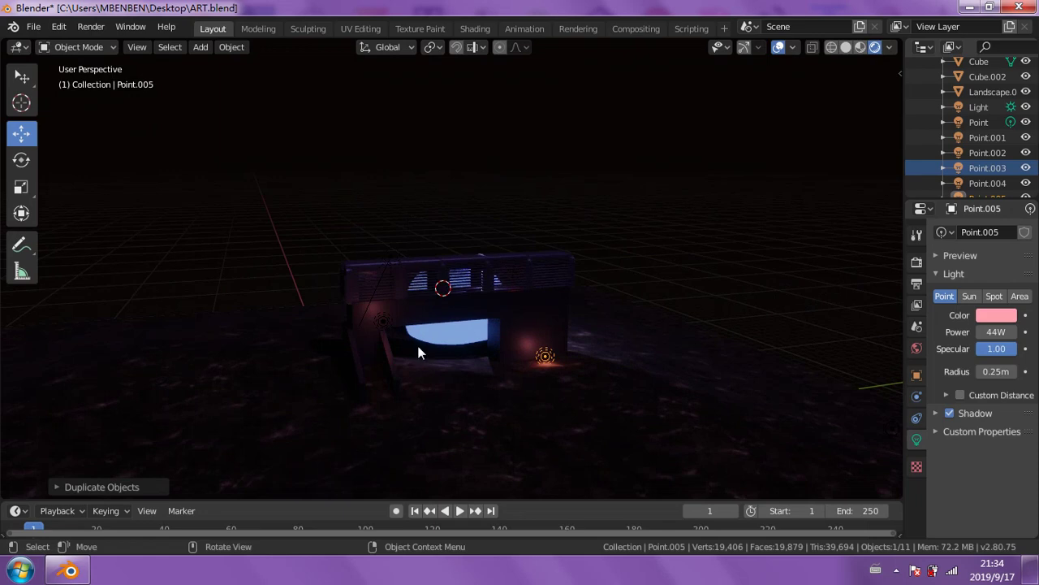
pyautogui.click(1026, 183)
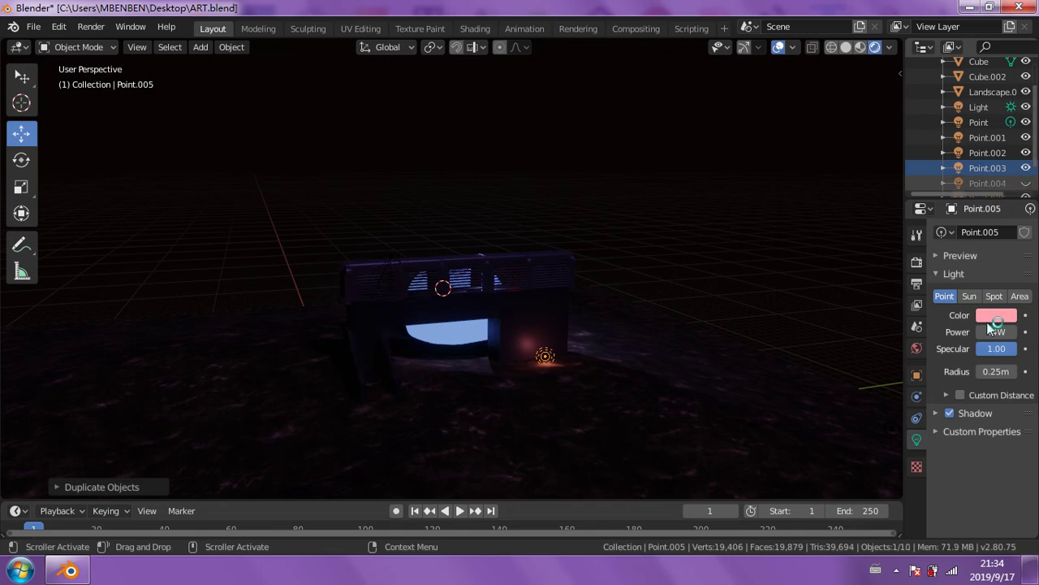
pyautogui.click(988, 183)
pyautogui.click(994, 332)
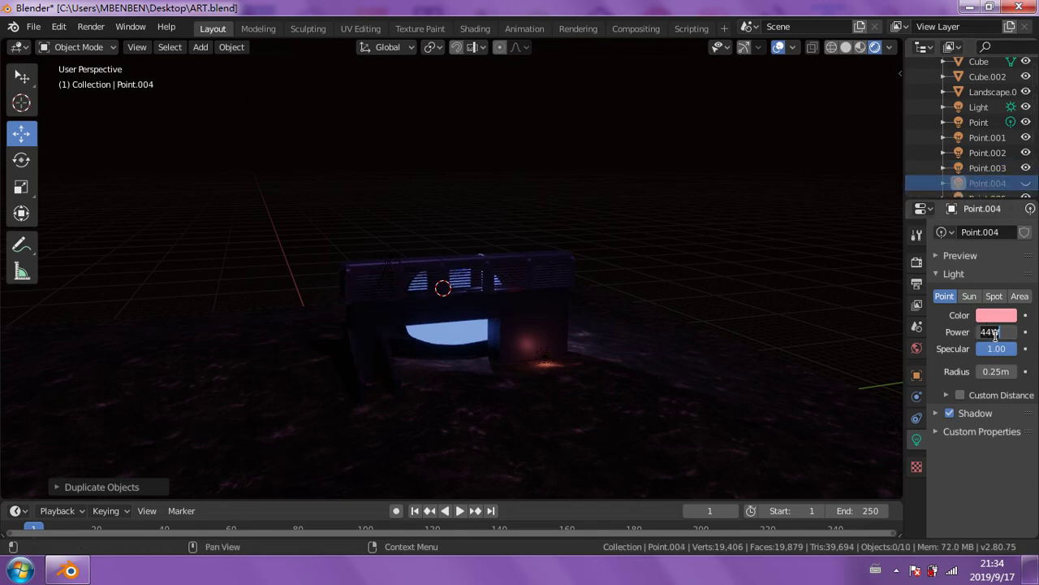
pyautogui.write('22')
pyautogui.press('Return')
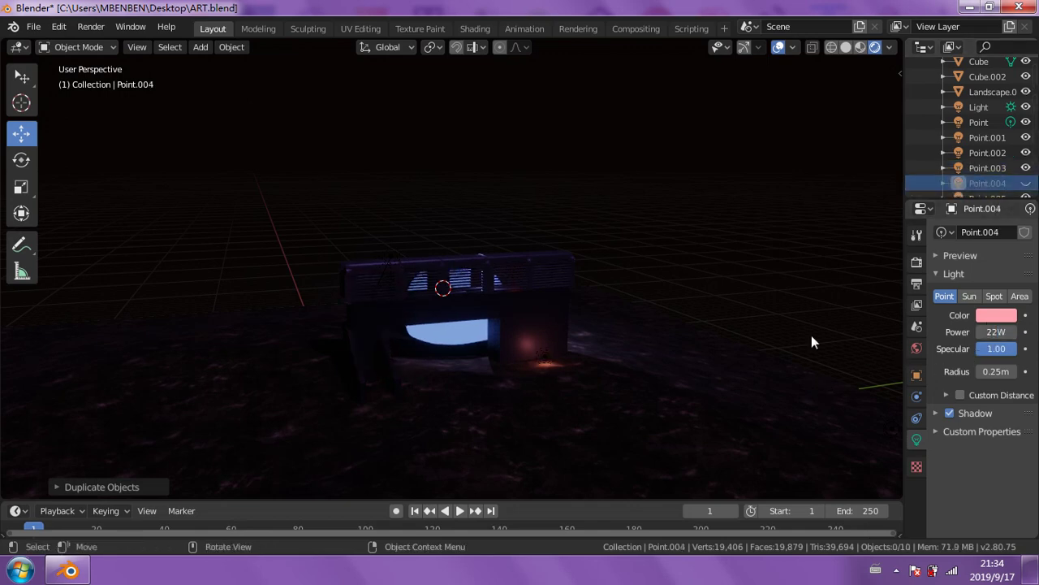
# - Orbit to inspect the pink and blue lighting, then save ART.blend
pyautogui.moveTo(778, 318); pyautogui.dragTo(795, 305, button='middle')
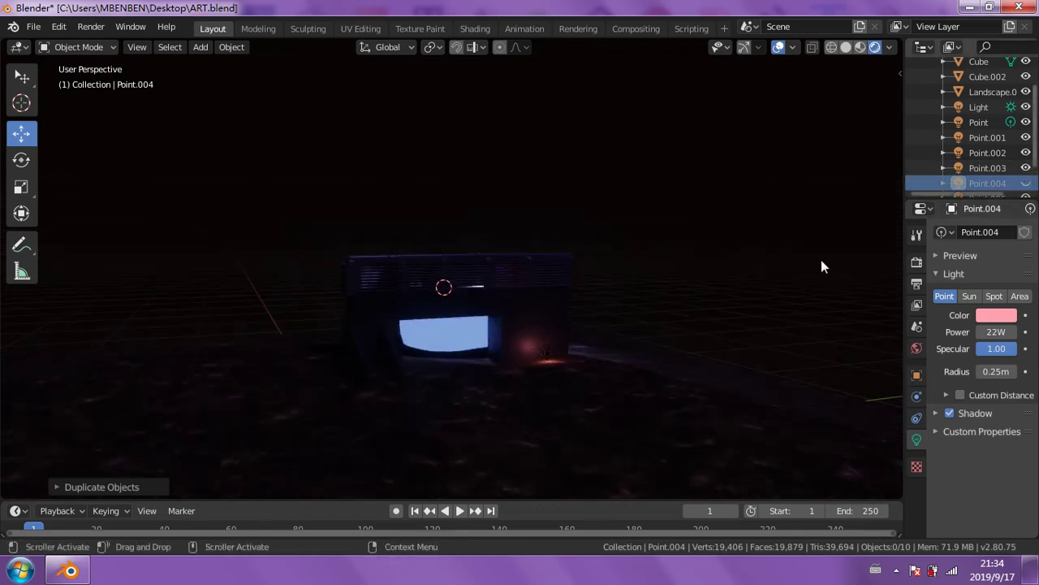
pyautogui.moveTo(794, 290); pyautogui.dragTo(742, 296, button='middle')
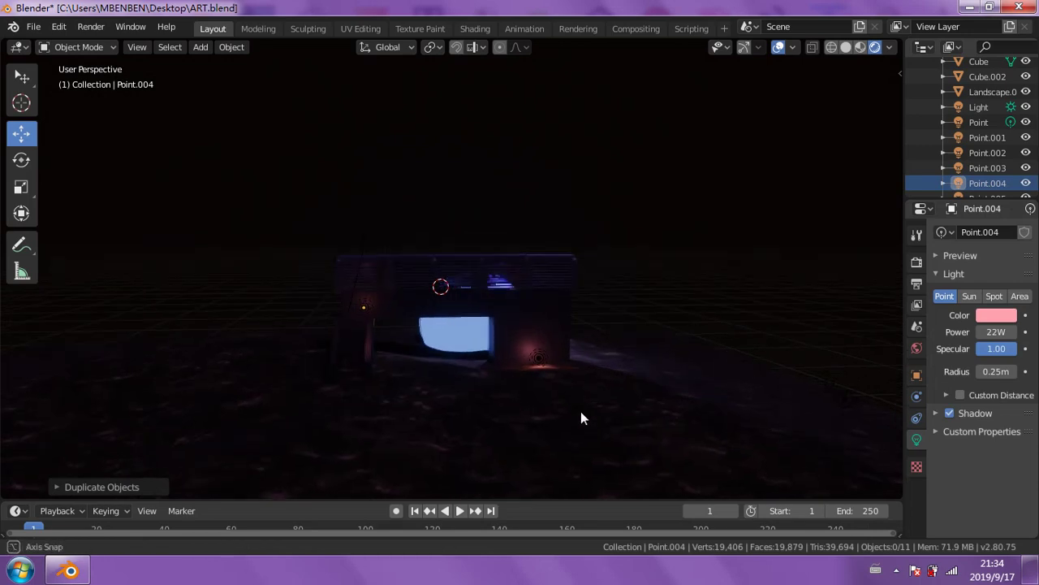
pyautogui.moveTo(581, 411); pyautogui.dragTo(549, 422, button='middle')
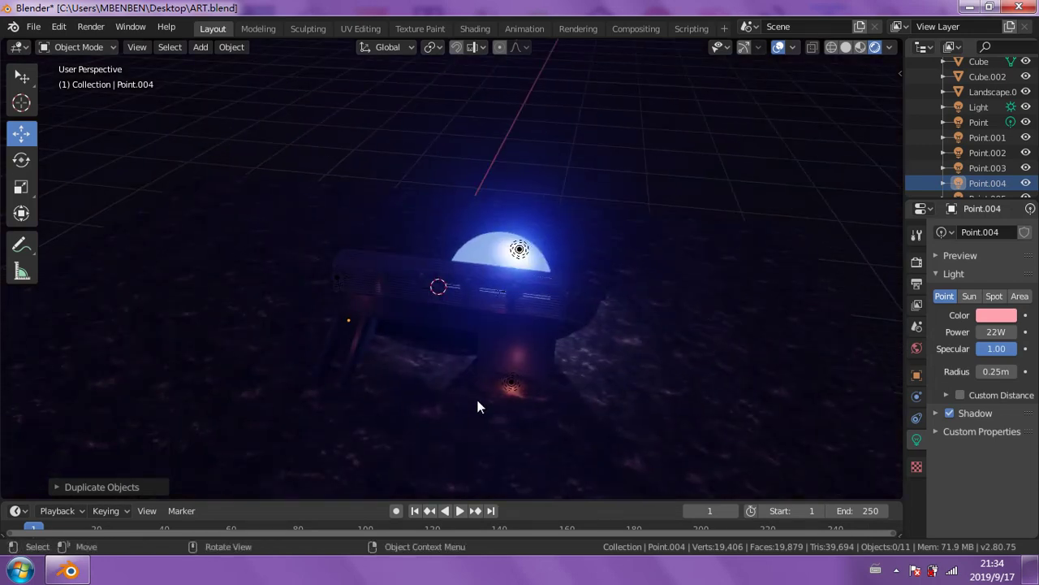
pyautogui.moveTo(477, 403)
pyautogui.mouseDown(button='middle')
pyautogui.moveTo(589, 350)
pyautogui.moveTo(536, 366)
pyautogui.moveTo(557, 382)
pyautogui.mouseUp(button='middle')
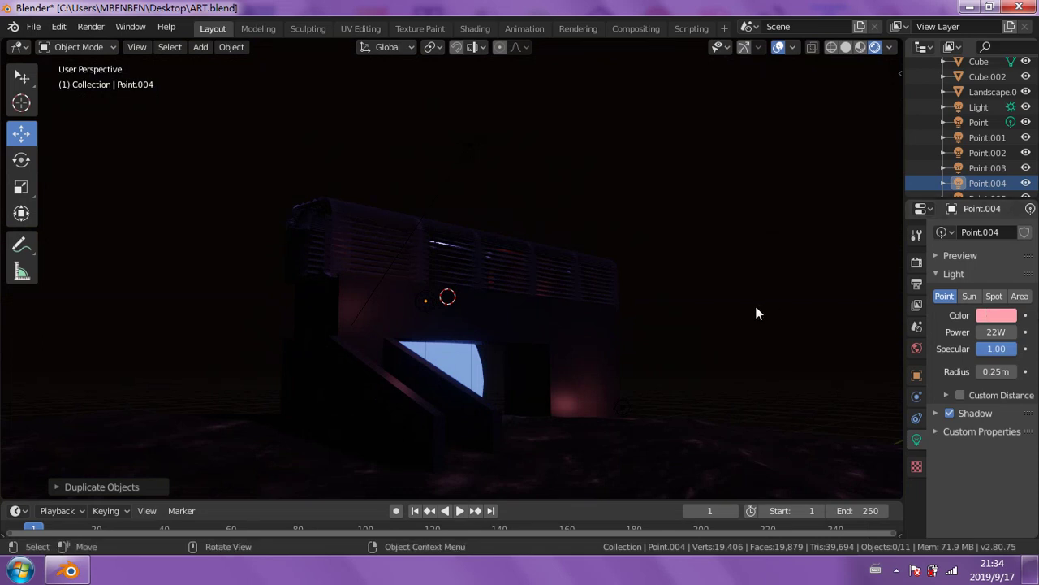
pyautogui.moveTo(755, 314)
pyautogui.mouseDown(button='middle')
pyautogui.moveTo(819, 334)
pyautogui.moveTo(827, 323)
pyautogui.moveTo(780, 327)
pyautogui.moveTo(808, 327)
pyautogui.moveTo(800, 317)
pyautogui.mouseUp(button='middle')
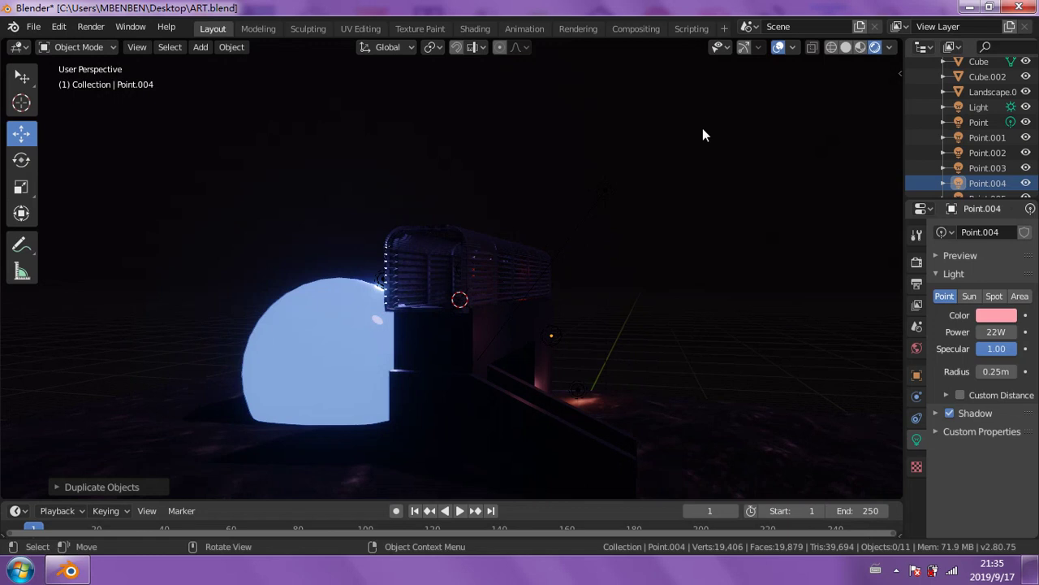
pyautogui.click(33, 27)
pyautogui.click(66, 126)
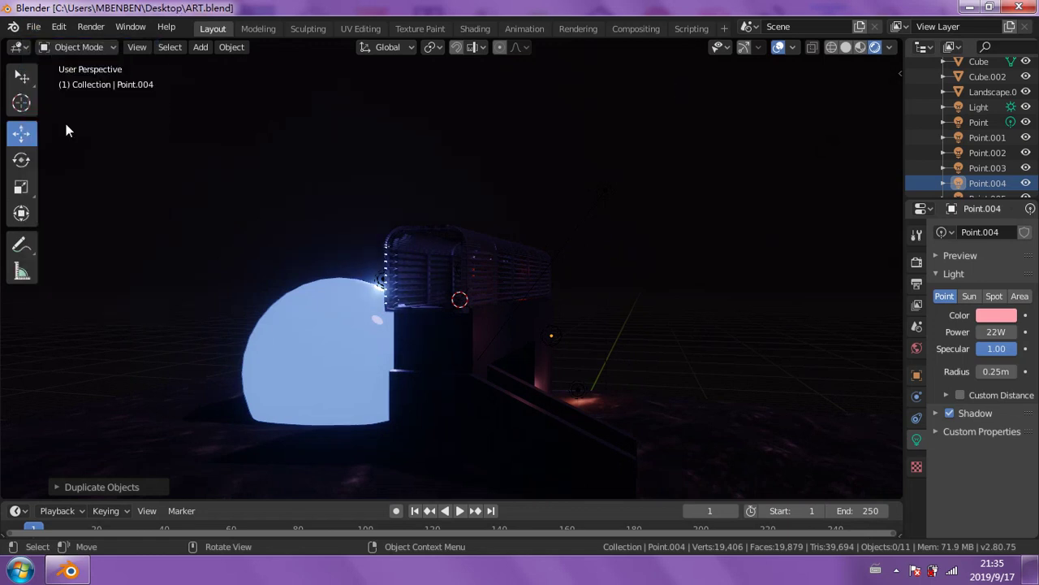